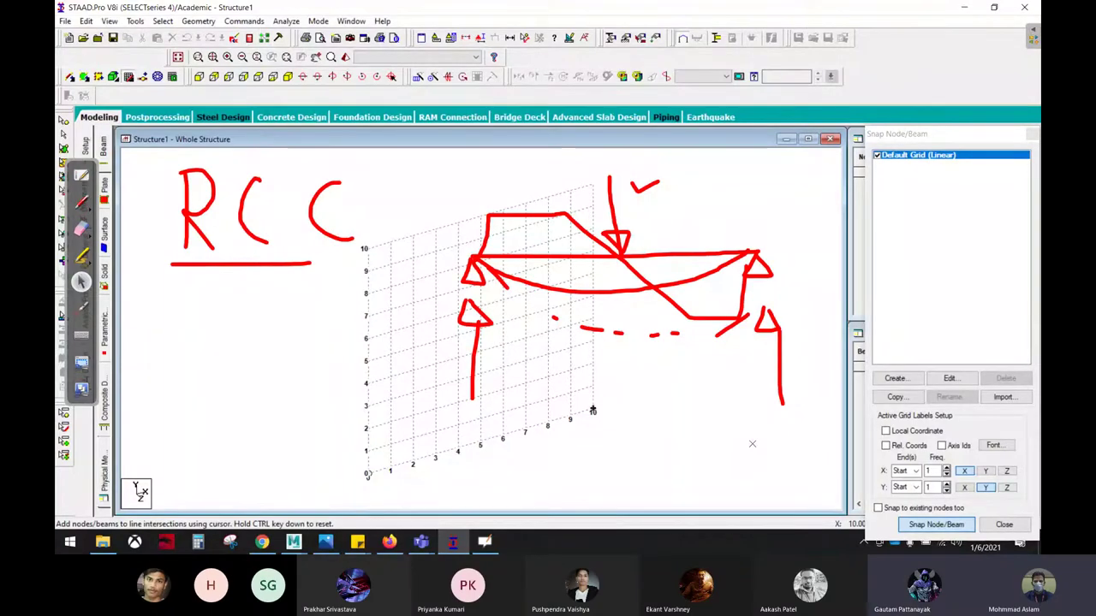
# Erase the old beam and load sketch, including leftover red fragments, from over the model.
pyautogui.click(81, 228)
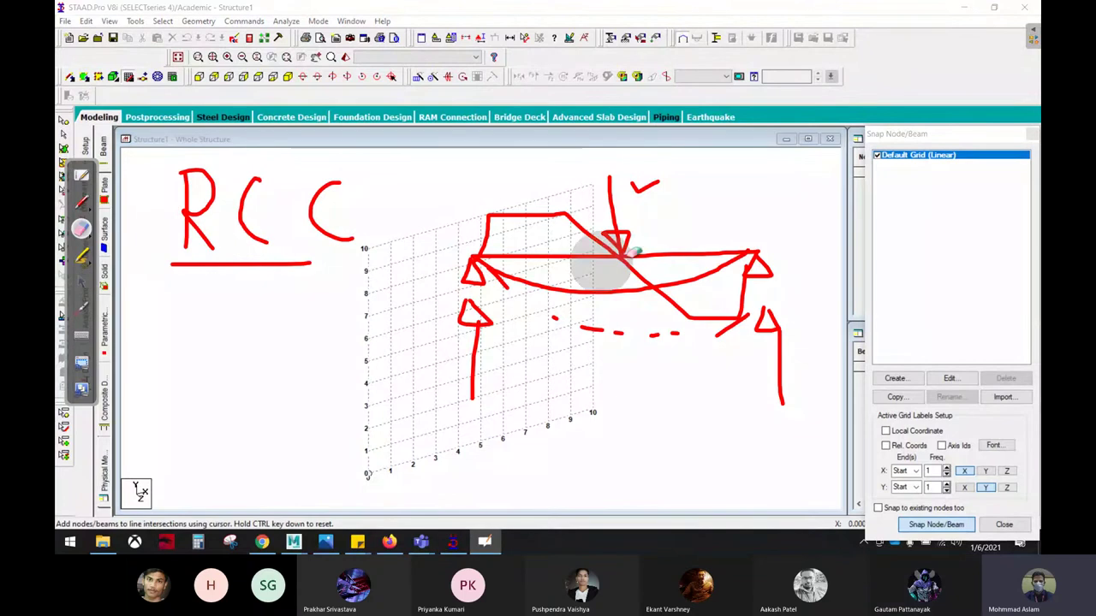
pyautogui.moveTo(600, 269)
pyautogui.mouseDown()
pyautogui.moveTo(643, 180)
pyautogui.moveTo(489, 286)
pyautogui.moveTo(433, 389)
pyautogui.moveTo(739, 271)
pyautogui.moveTo(747, 401)
pyautogui.moveTo(778, 416)
pyautogui.mouseUp()
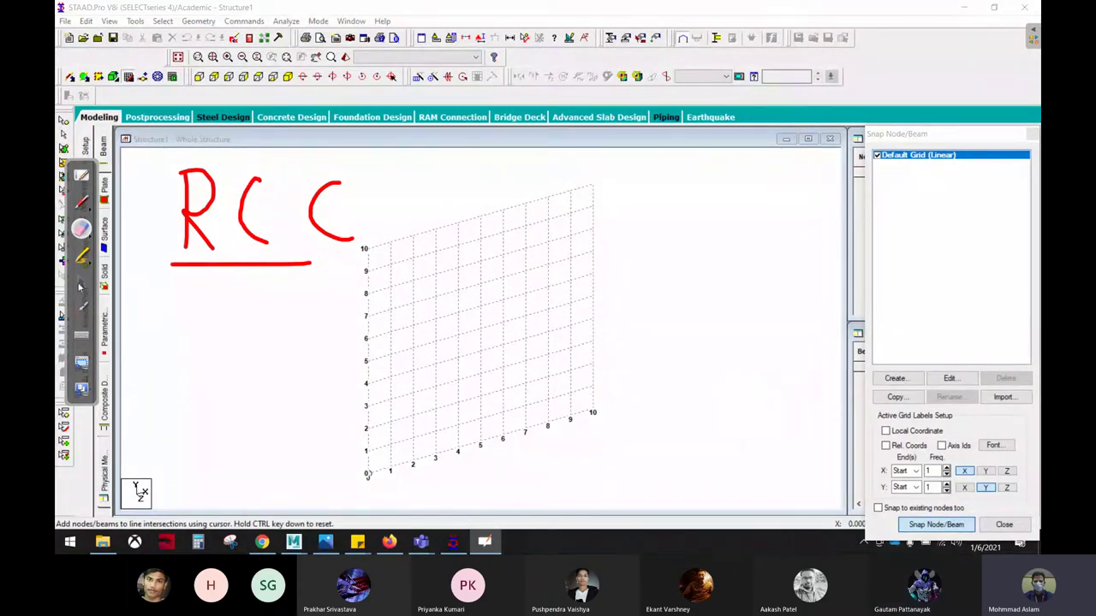
pyautogui.click(82, 281)
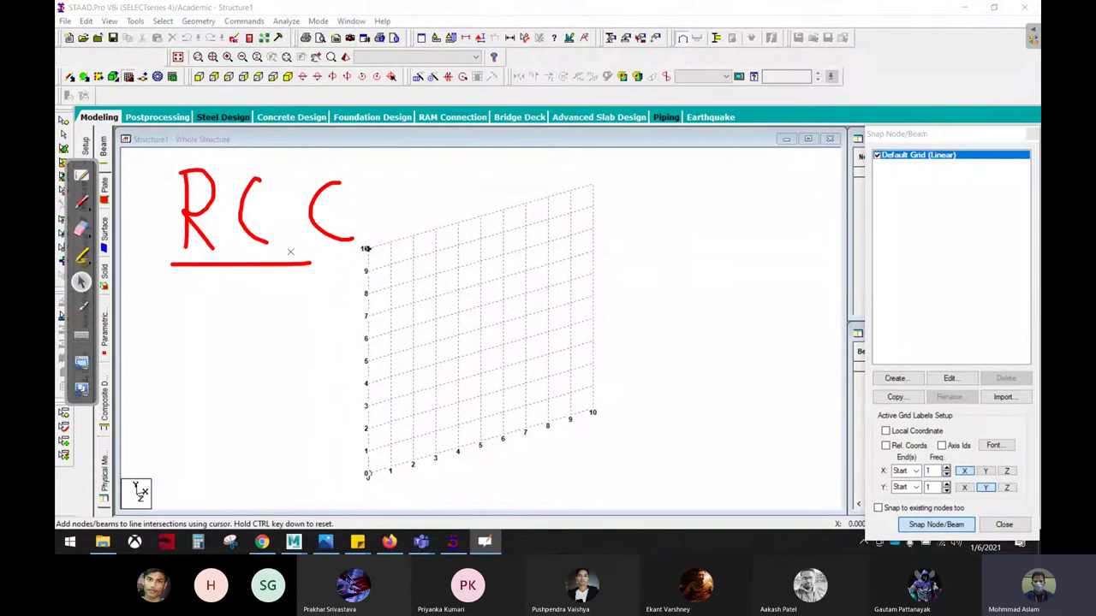
# Sketch a red beam box with a reinforcement bar across the grid, then erase it.
pyautogui.click(81, 202)
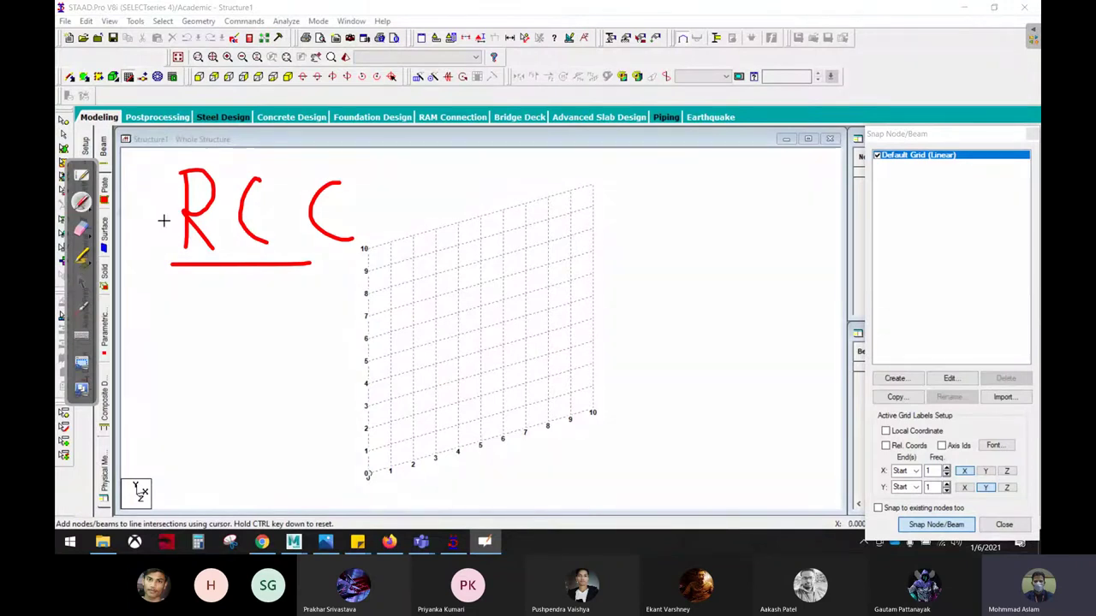
pyautogui.moveTo(452, 244); pyautogui.dragTo(751, 250)
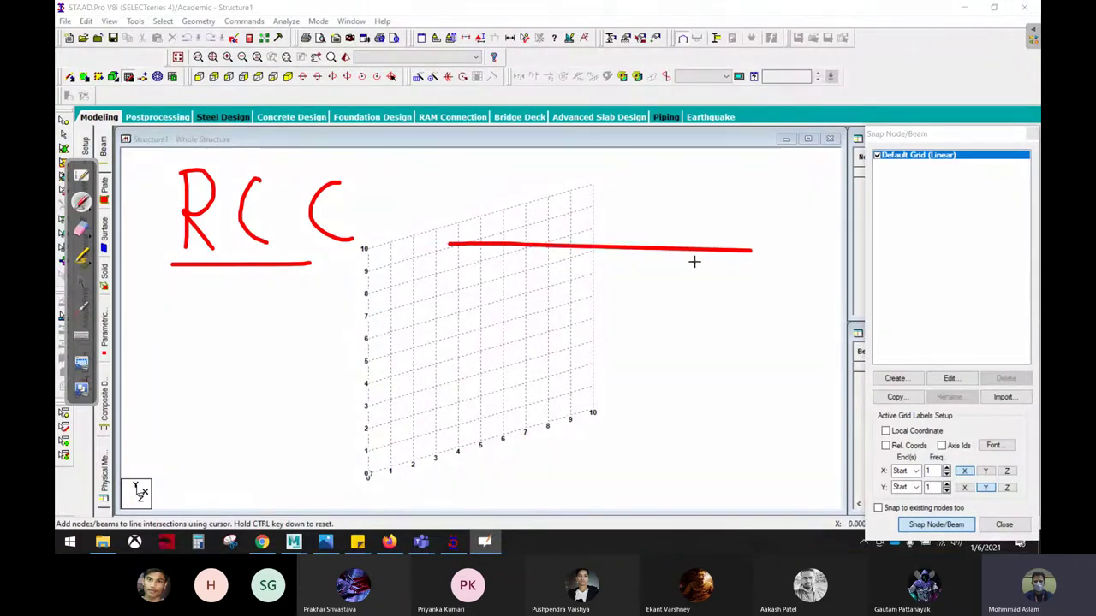
pyautogui.moveTo(449, 243)
pyautogui.mouseDown()
pyautogui.moveTo(753, 222)
pyautogui.moveTo(755, 254)
pyautogui.mouseUp()
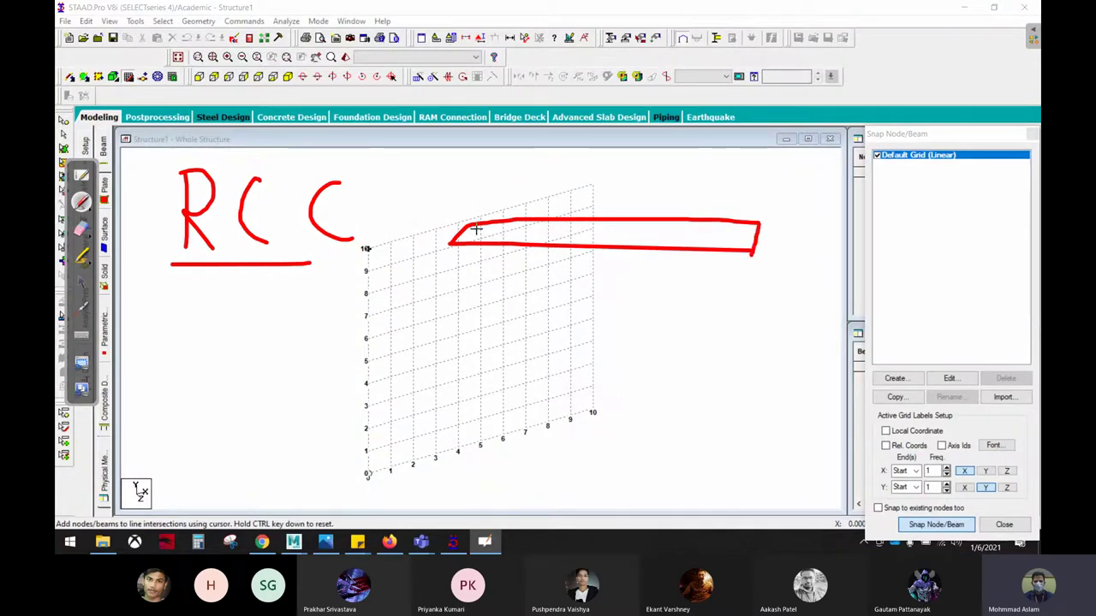
pyautogui.moveTo(447, 244)
pyautogui.mouseDown()
pyautogui.moveTo(746, 277)
pyautogui.moveTo(755, 254)
pyautogui.moveTo(757, 276)
pyautogui.mouseUp()
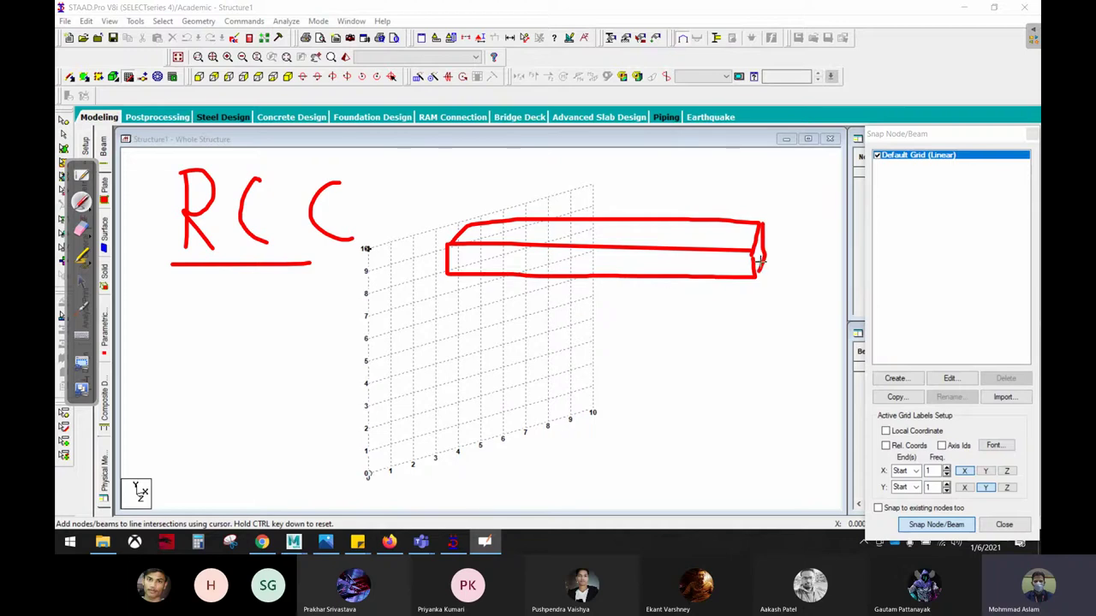
pyautogui.moveTo(463, 253); pyautogui.dragTo(735, 267)
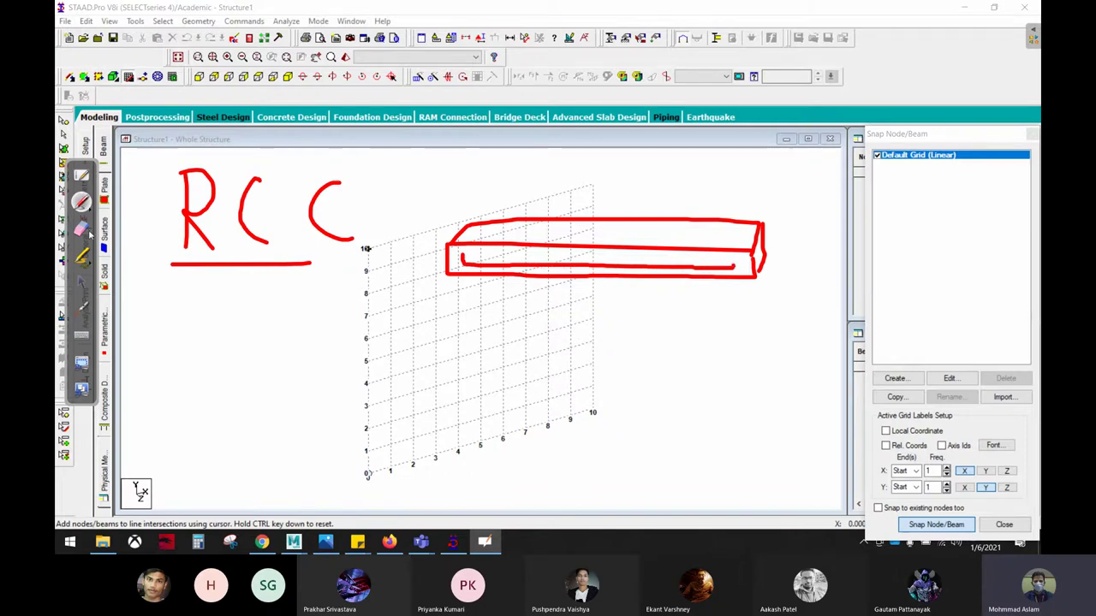
pyautogui.click(81, 229)
pyautogui.moveTo(528, 245); pyautogui.dragTo(765, 264)
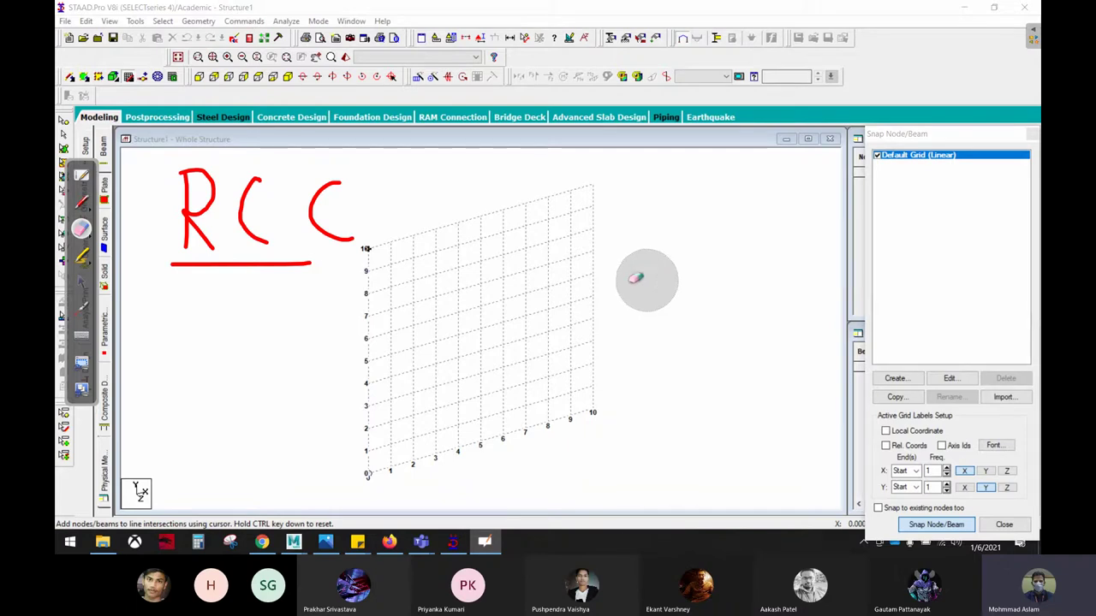
pyautogui.click(82, 202)
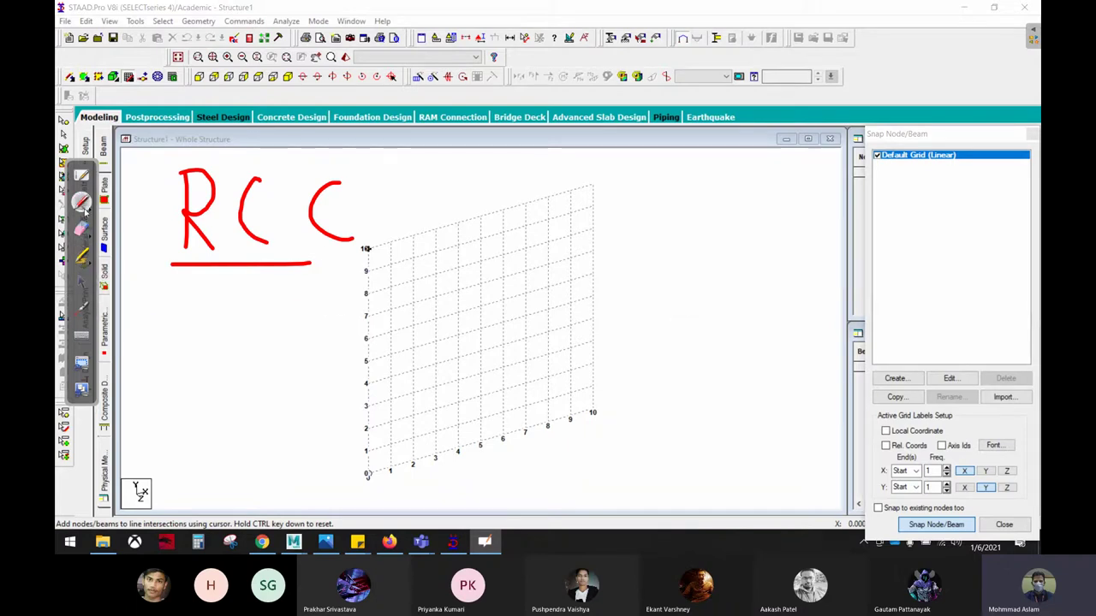
pyautogui.moveTo(471, 249); pyautogui.dragTo(759, 248)
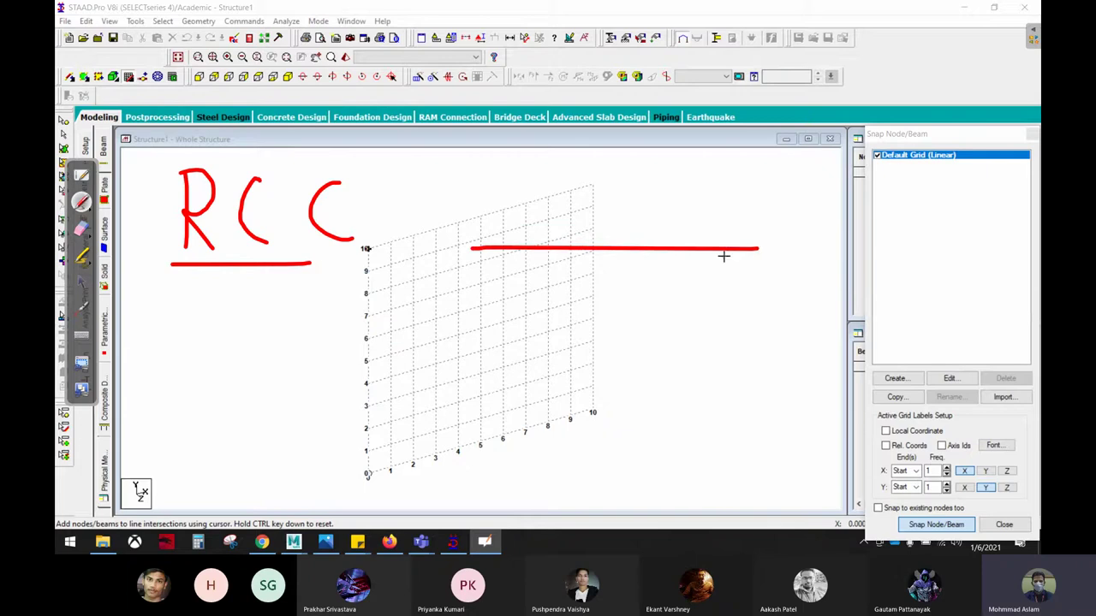
pyautogui.moveTo(481, 250)
pyautogui.mouseDown()
pyautogui.moveTo(463, 268)
pyautogui.moveTo(484, 267)
pyautogui.mouseUp()
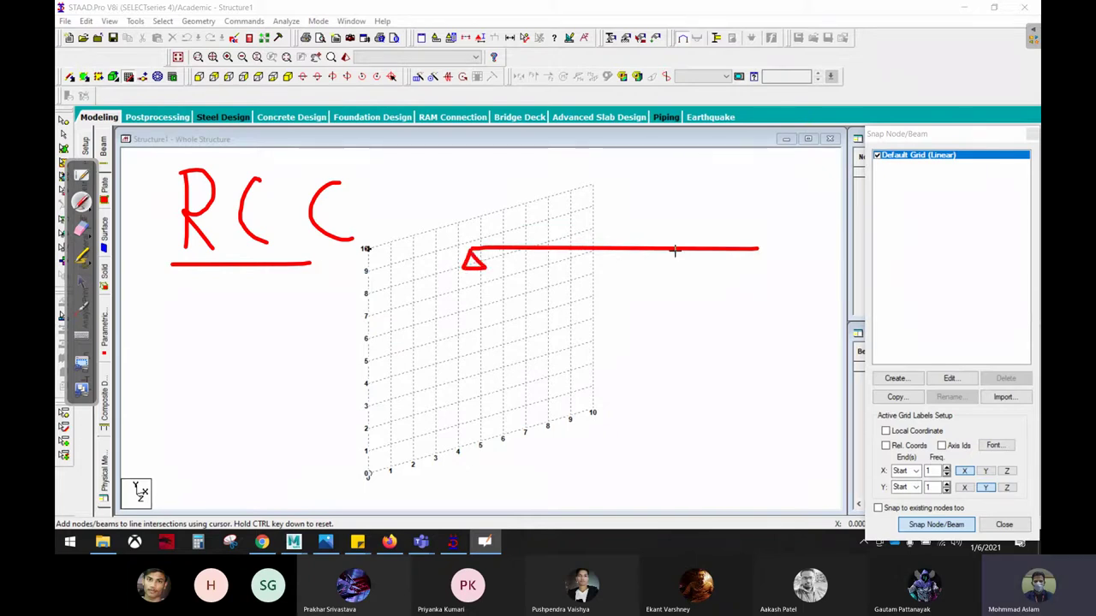
pyautogui.moveTo(757, 248)
pyautogui.mouseDown()
pyautogui.moveTo(752, 263)
pyautogui.moveTo(764, 266)
pyautogui.mouseUp()
pyautogui.moveTo(572, 280); pyautogui.dragTo(631, 295)
pyautogui.moveTo(612, 173); pyautogui.dragTo(612, 246)
pyautogui.moveTo(611, 246); pyautogui.dragTo(632, 231)
pyautogui.moveTo(624, 166)
pyautogui.mouseDown()
pyautogui.moveTo(626, 199)
pyautogui.moveTo(629, 183)
pyautogui.mouseUp()
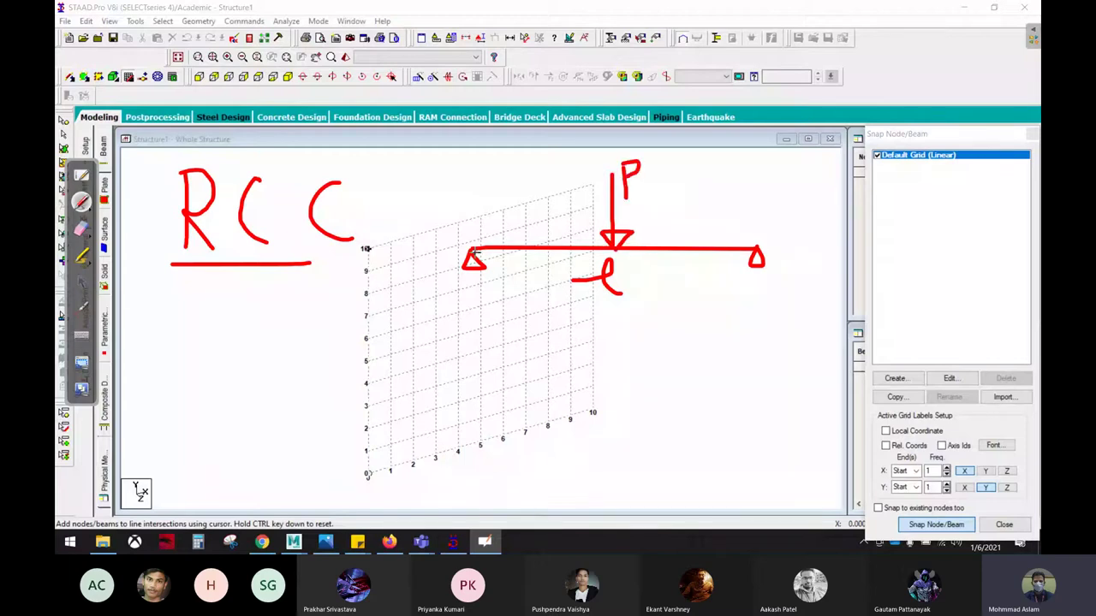
pyautogui.moveTo(476, 251)
pyautogui.mouseDown()
pyautogui.moveTo(497, 269)
pyautogui.moveTo(668, 330)
pyautogui.moveTo(765, 239)
pyautogui.mouseUp()
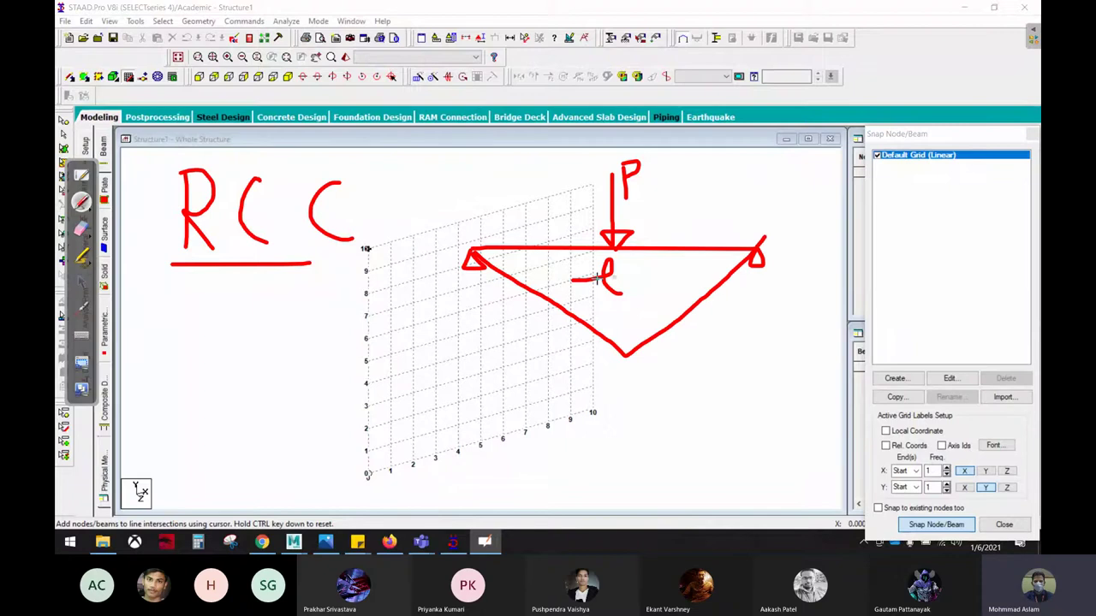
pyautogui.moveTo(477, 255)
pyautogui.mouseDown()
pyautogui.moveTo(477, 221)
pyautogui.moveTo(568, 203)
pyautogui.moveTo(612, 207)
pyautogui.moveTo(719, 308)
pyautogui.moveTo(750, 260)
pyautogui.mouseUp()
pyautogui.moveTo(479, 255)
pyautogui.mouseDown()
pyautogui.moveTo(616, 373)
pyautogui.moveTo(768, 264)
pyautogui.mouseUp()
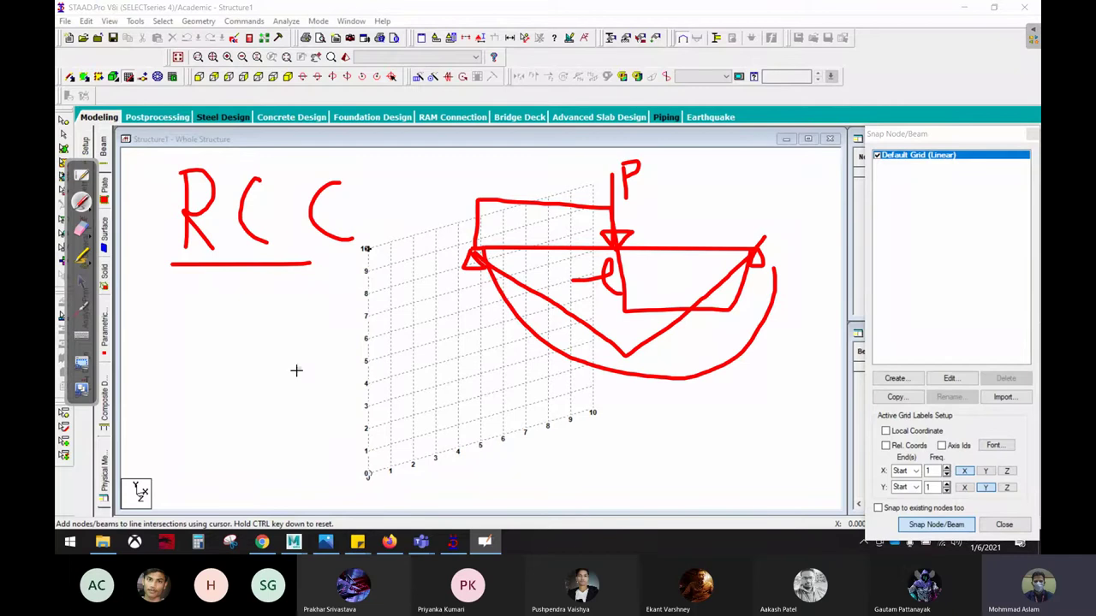
pyautogui.moveTo(291, 350); pyautogui.dragTo(291, 394)
pyautogui.moveTo(335, 341)
pyautogui.mouseDown()
pyautogui.moveTo(334, 382)
pyautogui.moveTo(321, 386)
pyautogui.mouseUp()
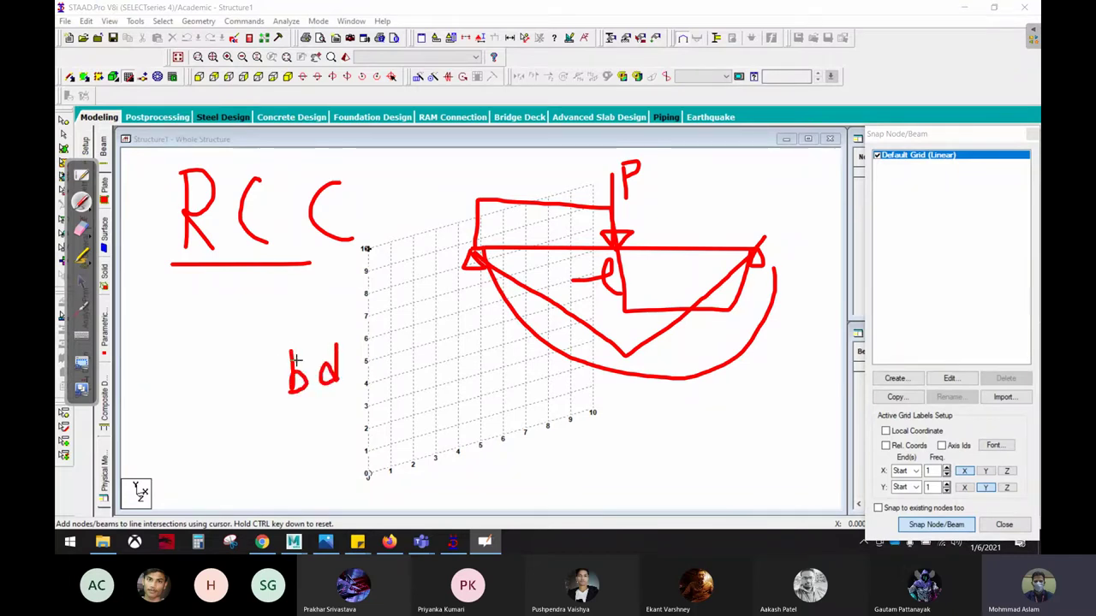
pyautogui.moveTo(284, 337)
pyautogui.mouseDown()
pyautogui.moveTo(367, 402)
pyautogui.moveTo(285, 344)
pyautogui.mouseUp()
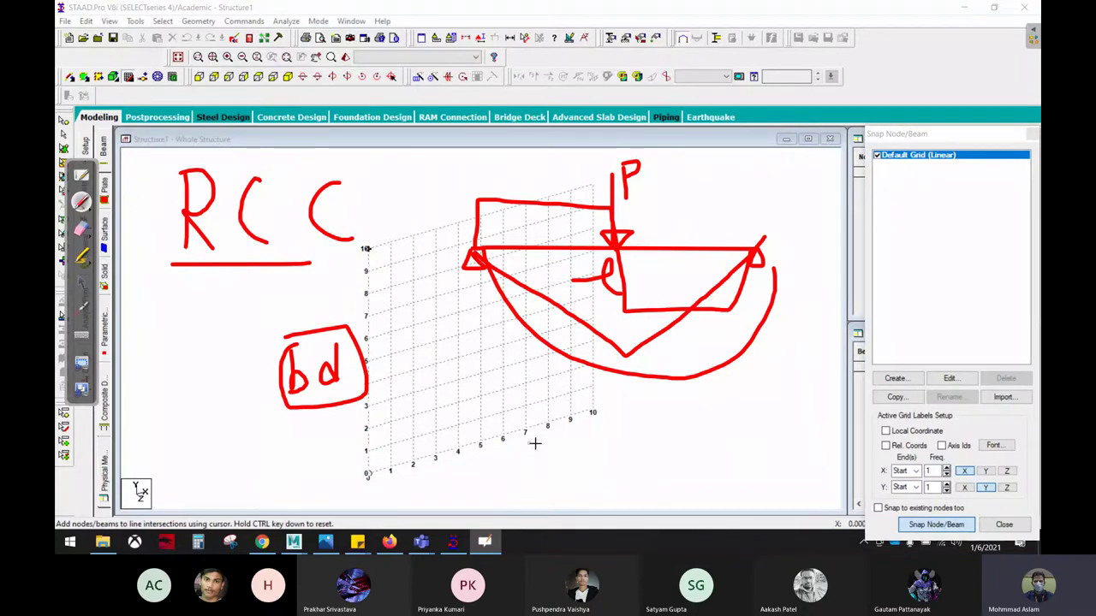
pyautogui.moveTo(531, 456)
pyautogui.mouseDown()
pyautogui.moveTo(608, 464)
pyautogui.moveTo(738, 438)
pyautogui.mouseUp()
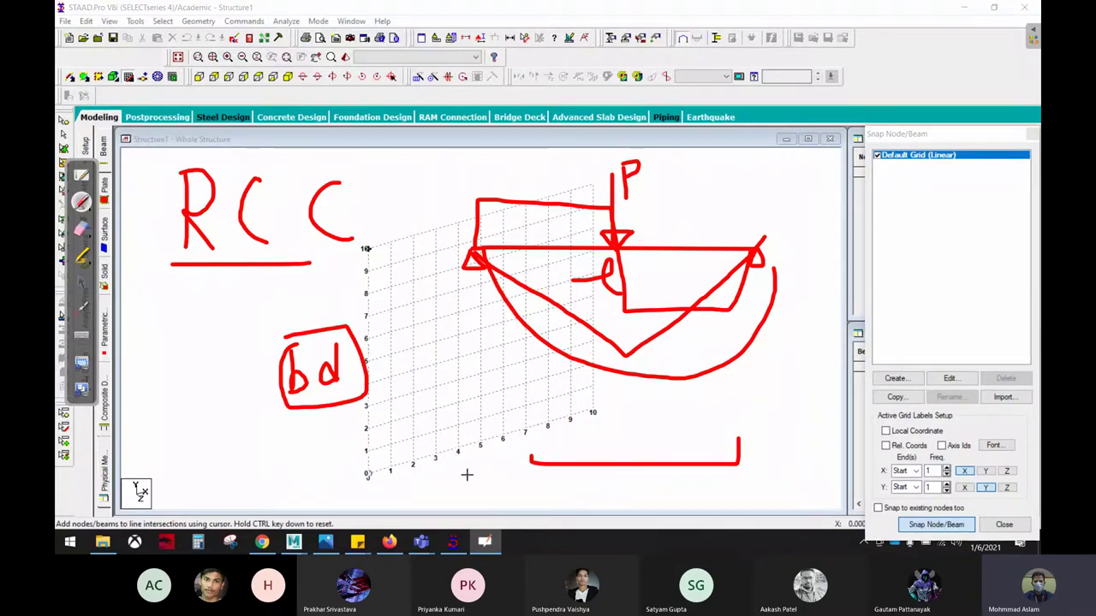
pyautogui.click(81, 228)
pyautogui.moveTo(374, 323)
pyautogui.mouseDown()
pyautogui.moveTo(342, 314)
pyautogui.moveTo(641, 471)
pyautogui.moveTo(800, 259)
pyautogui.moveTo(404, 214)
pyautogui.moveTo(614, 266)
pyautogui.moveTo(775, 362)
pyautogui.moveTo(426, 261)
pyautogui.mouseUp()
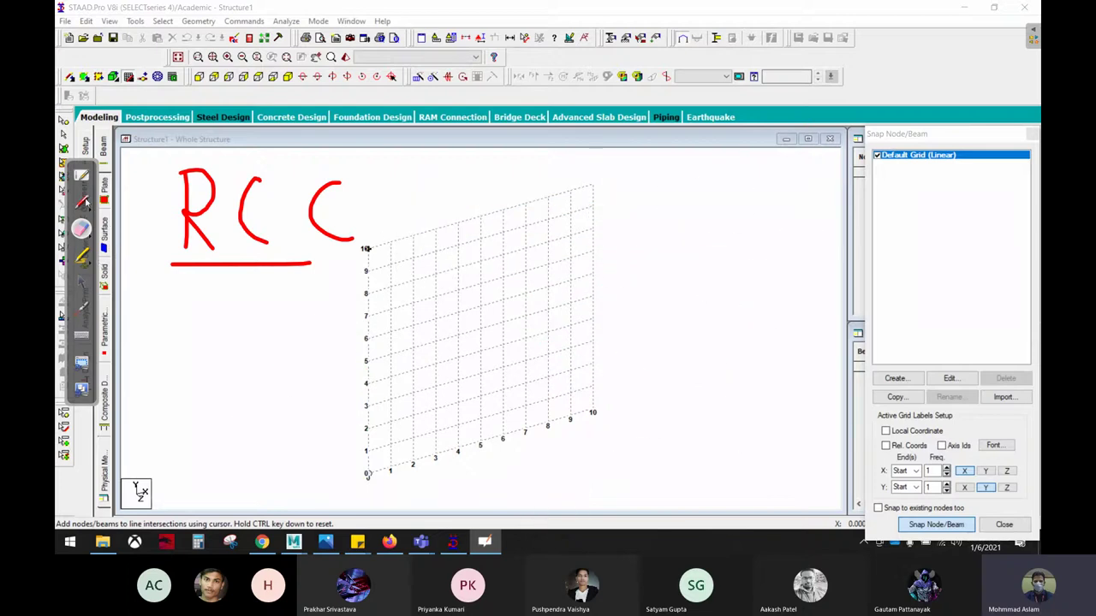
# Handwrite 'assume b d' with the boxed 230 × 230 section sizes.
pyautogui.click(81, 201)
pyautogui.moveTo(554, 190)
pyautogui.mouseDown()
pyautogui.moveTo(556, 211)
pyautogui.moveTo(665, 199)
pyautogui.moveTo(683, 216)
pyautogui.mouseUp()
pyautogui.moveTo(534, 220); pyautogui.dragTo(712, 221)
pyautogui.moveTo(530, 251)
pyautogui.mouseDown()
pyautogui.moveTo(533, 305)
pyautogui.moveTo(567, 304)
pyautogui.mouseUp()
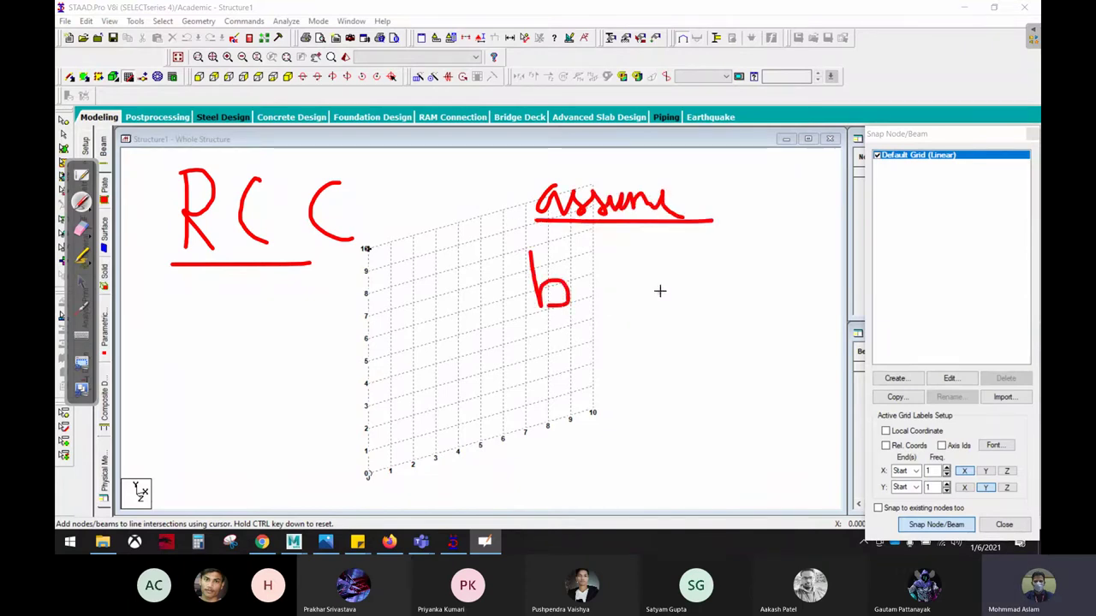
pyautogui.moveTo(670, 287)
pyautogui.mouseDown()
pyautogui.moveTo(678, 251)
pyautogui.moveTo(715, 325)
pyautogui.mouseUp()
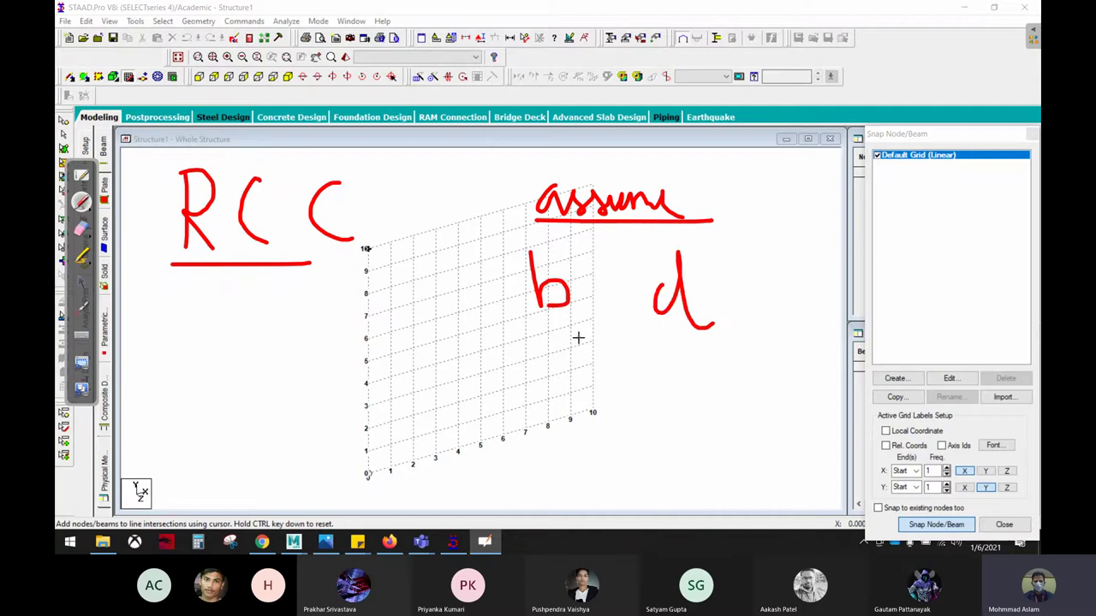
pyautogui.moveTo(506, 387)
pyautogui.mouseDown()
pyautogui.moveTo(524, 420)
pyautogui.moveTo(690, 411)
pyautogui.mouseUp()
pyautogui.moveTo(730, 370)
pyautogui.mouseDown()
pyautogui.moveTo(745, 431)
pyautogui.moveTo(489, 440)
pyautogui.moveTo(767, 349)
pyautogui.mouseUp()
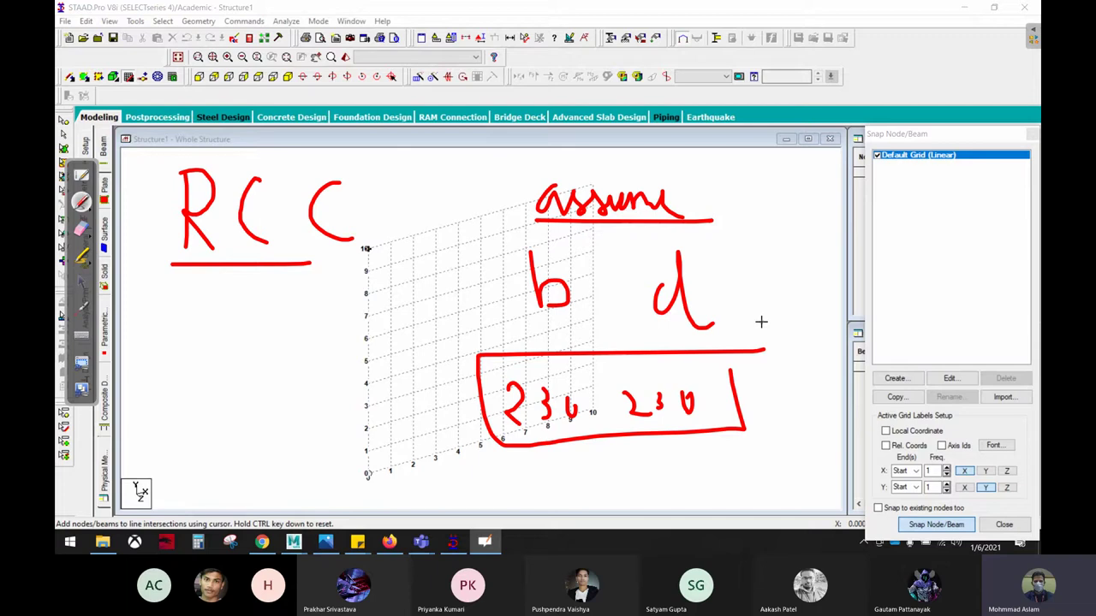
# Erase all notes, including the RCC heading, and switch to the blank whiteboard.
pyautogui.click(80, 229)
pyautogui.moveTo(575, 234)
pyautogui.mouseDown()
pyautogui.moveTo(308, 191)
pyautogui.moveTo(179, 269)
pyautogui.moveTo(518, 218)
pyautogui.moveTo(542, 282)
pyautogui.moveTo(655, 448)
pyautogui.moveTo(678, 359)
pyautogui.moveTo(466, 441)
pyautogui.mouseUp()
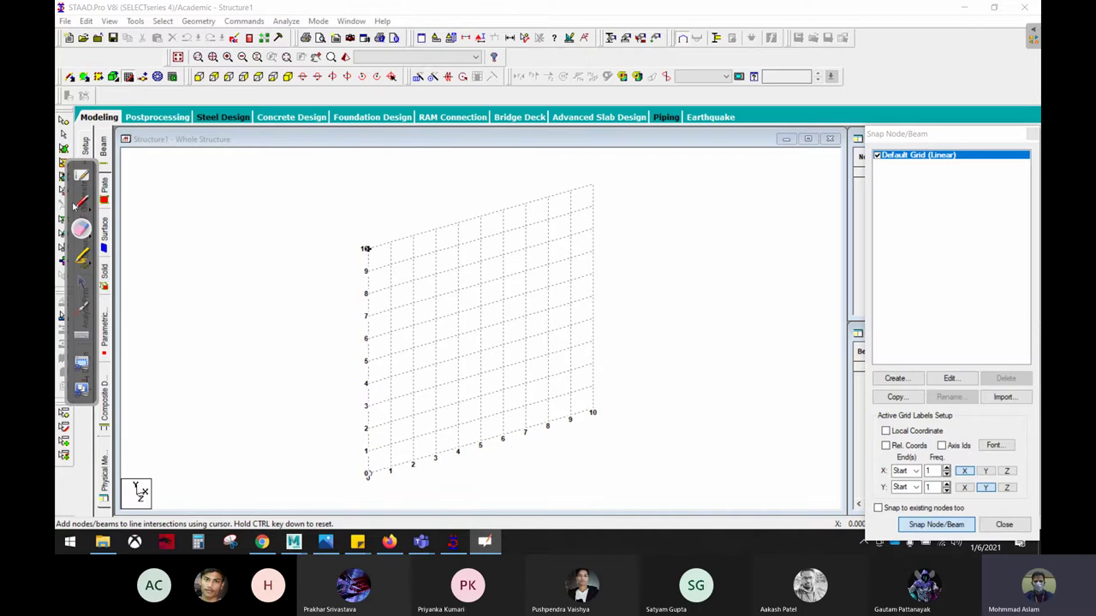
pyautogui.click(79, 178)
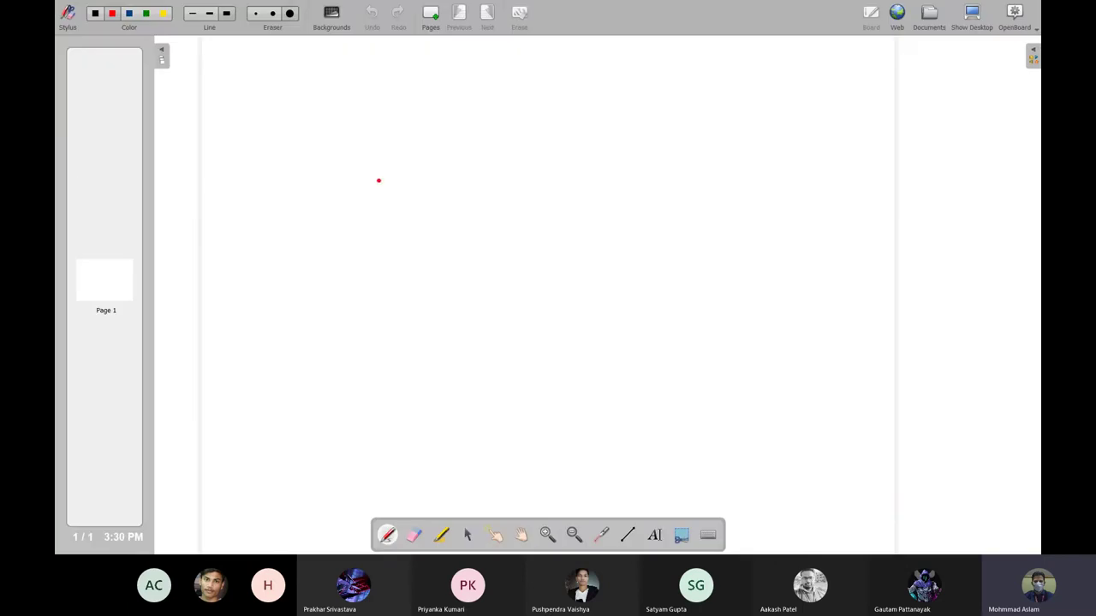
# Sketch the beam with a pinned left support, a right support and a 5m span label.
pyautogui.moveTo(379, 180); pyautogui.dragTo(754, 185)
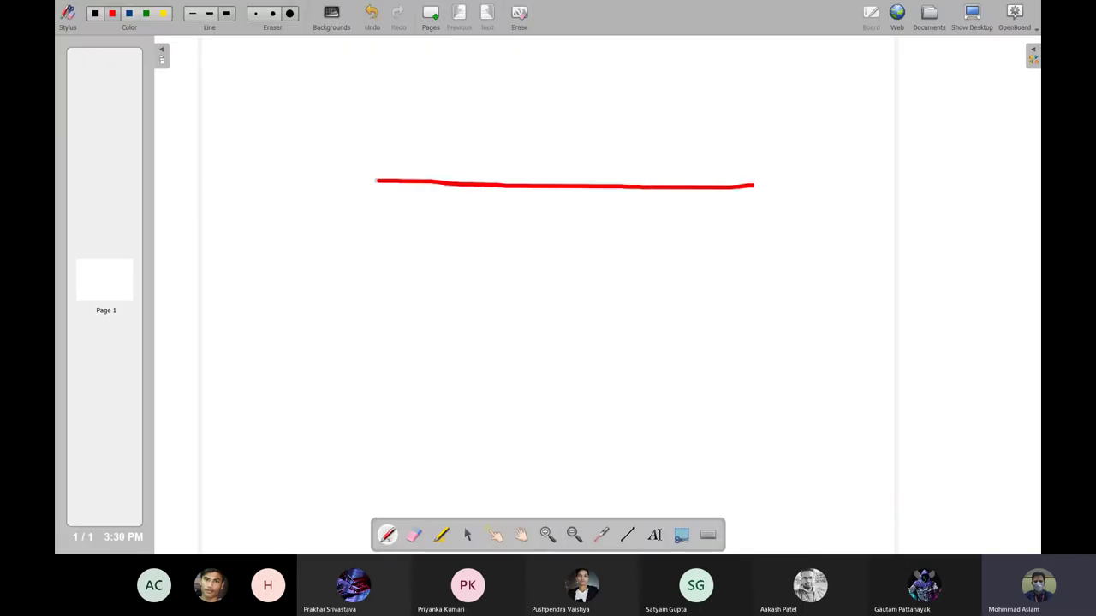
pyautogui.moveTo(376, 181)
pyautogui.mouseDown()
pyautogui.moveTo(360, 209)
pyautogui.moveTo(394, 208)
pyautogui.moveTo(377, 182)
pyautogui.moveTo(404, 209)
pyautogui.mouseUp()
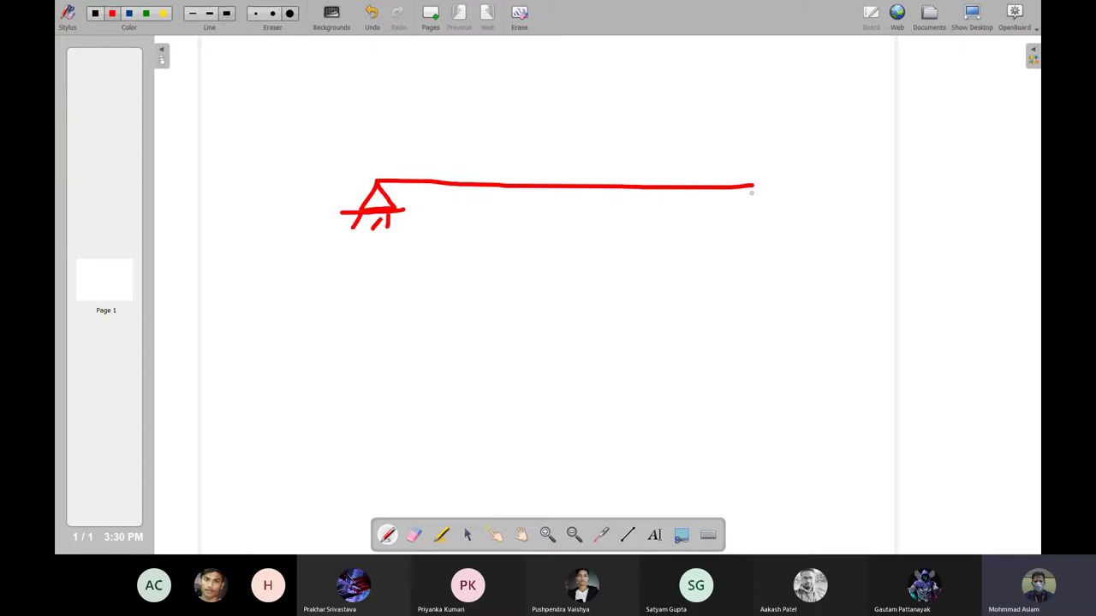
pyautogui.moveTo(753, 185)
pyautogui.mouseDown()
pyautogui.moveTo(775, 214)
pyautogui.moveTo(754, 185)
pyautogui.mouseUp()
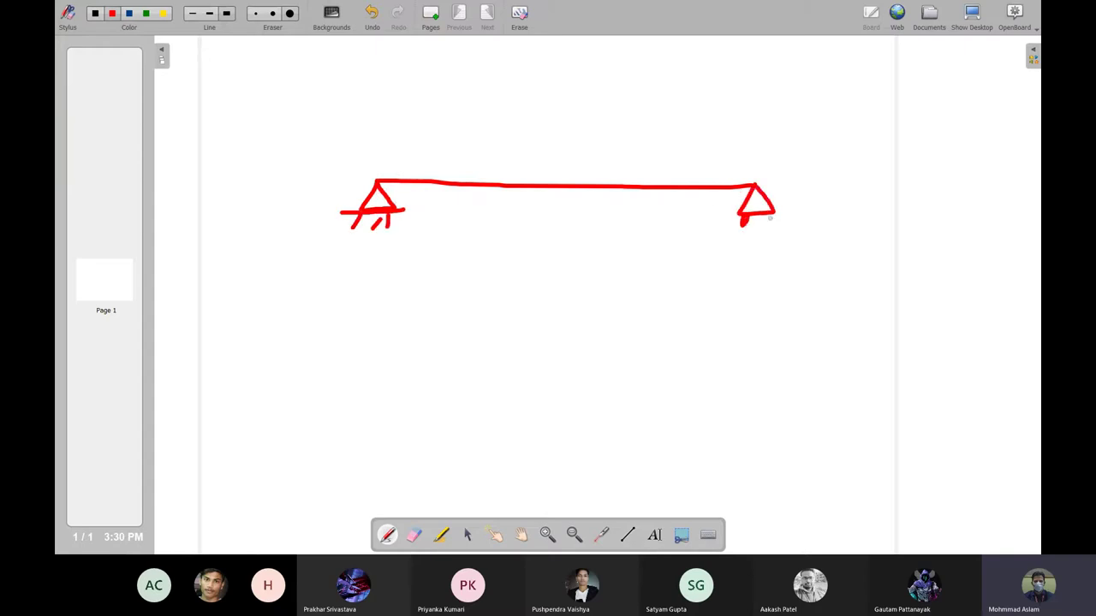
pyautogui.moveTo(737, 232); pyautogui.dragTo(804, 228)
pyautogui.moveTo(549, 220)
pyautogui.mouseDown()
pyautogui.moveTo(555, 237)
pyautogui.moveTo(612, 243)
pyautogui.mouseUp()
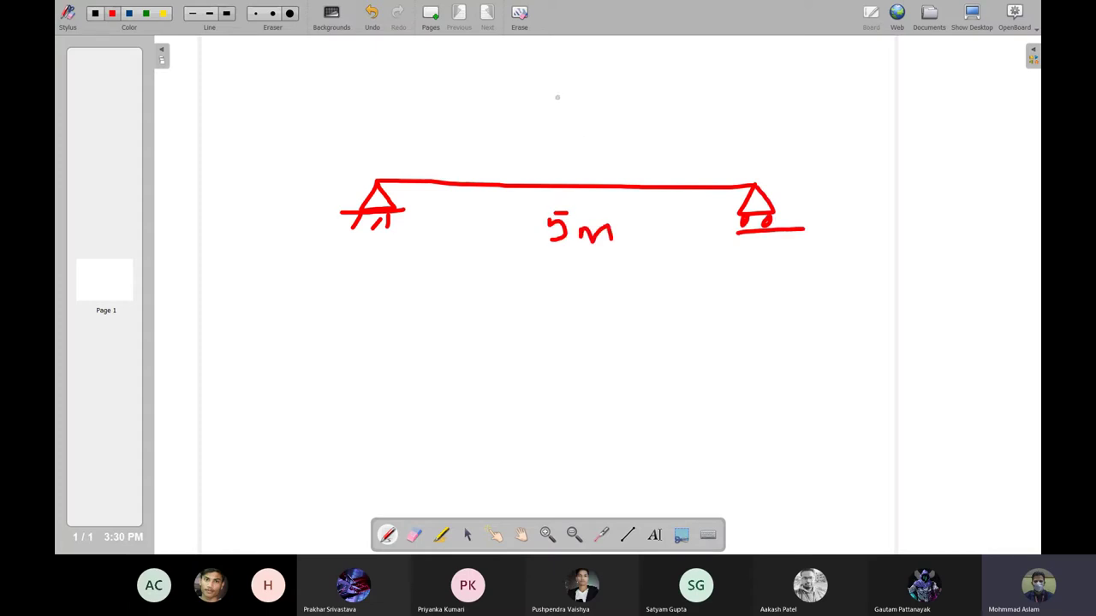
# Add the 30KN midspan point load, 2.5 half-span mark and 25KN reactions at both supports.
pyautogui.moveTo(558, 83); pyautogui.dragTo(566, 183)
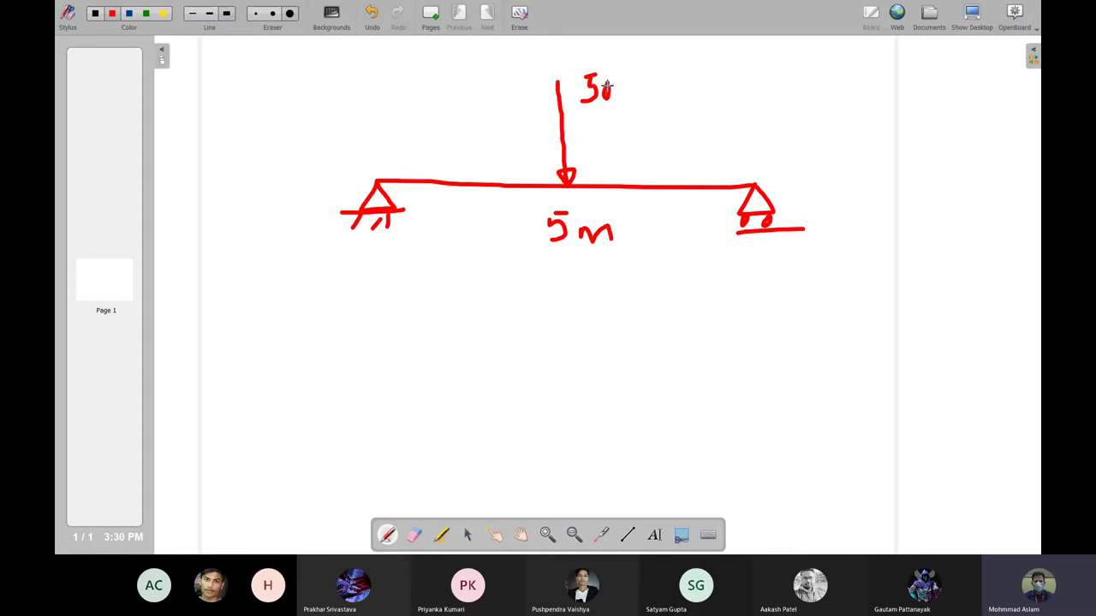
pyautogui.moveTo(607, 88); pyautogui.dragTo(610, 95)
pyautogui.moveTo(622, 74)
pyautogui.mouseDown()
pyautogui.moveTo(622, 99)
pyautogui.moveTo(689, 76)
pyautogui.mouseUp()
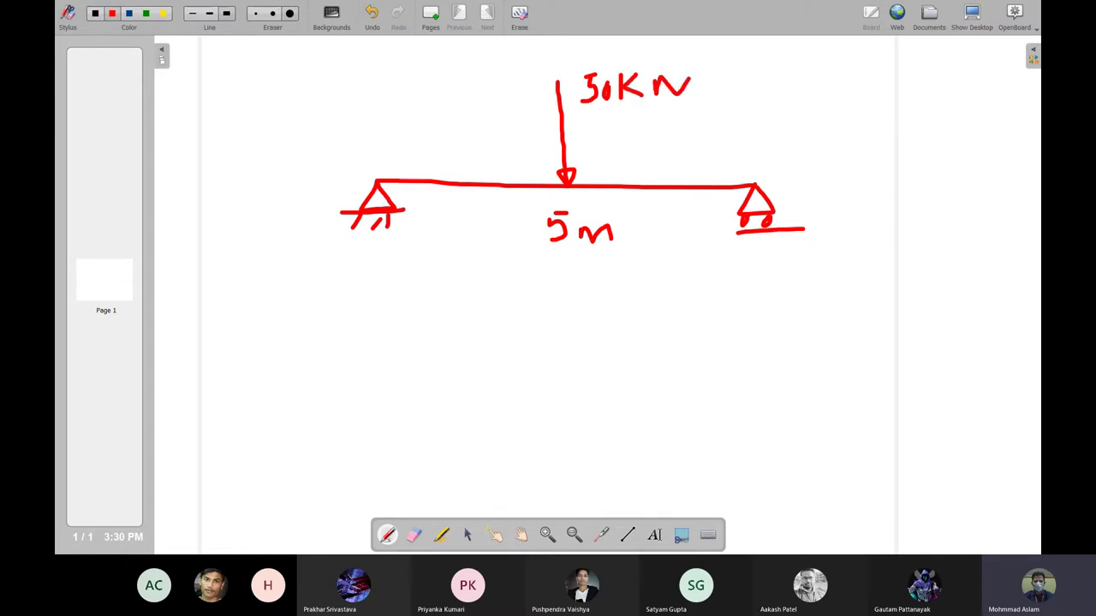
pyautogui.moveTo(435, 134); pyautogui.dragTo(440, 157)
pyautogui.moveTo(365, 243)
pyautogui.mouseDown()
pyautogui.moveTo(393, 280)
pyautogui.moveTo(364, 247)
pyautogui.mouseUp()
pyautogui.moveTo(374, 286)
pyautogui.mouseDown()
pyautogui.moveTo(377, 366)
pyautogui.moveTo(427, 363)
pyautogui.moveTo(460, 341)
pyautogui.mouseUp()
pyautogui.moveTo(753, 250)
pyautogui.mouseDown()
pyautogui.moveTo(774, 249)
pyautogui.moveTo(757, 302)
pyautogui.moveTo(764, 343)
pyautogui.moveTo(793, 345)
pyautogui.moveTo(835, 320)
pyautogui.mouseUp()
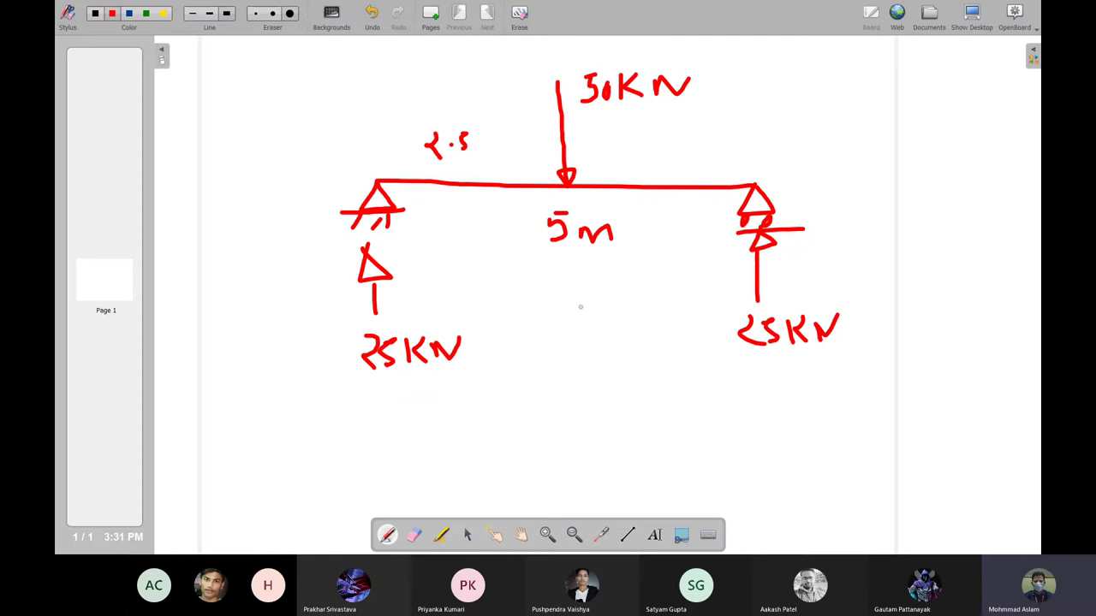
# Write the moment calculation at top right and underline the beam size note.
pyautogui.moveTo(816, 97)
pyautogui.mouseDown()
pyautogui.moveTo(829, 94)
pyautogui.moveTo(844, 121)
pyautogui.mouseUp()
pyautogui.moveTo(902, 97); pyautogui.dragTo(929, 125)
pyautogui.moveTo(927, 96); pyautogui.dragTo(905, 123)
pyautogui.moveTo(942, 96); pyautogui.dragTo(943, 121)
pyautogui.moveTo(963, 104)
pyautogui.mouseDown()
pyautogui.moveTo(963, 114)
pyautogui.moveTo(933, 120)
pyautogui.mouseUp()
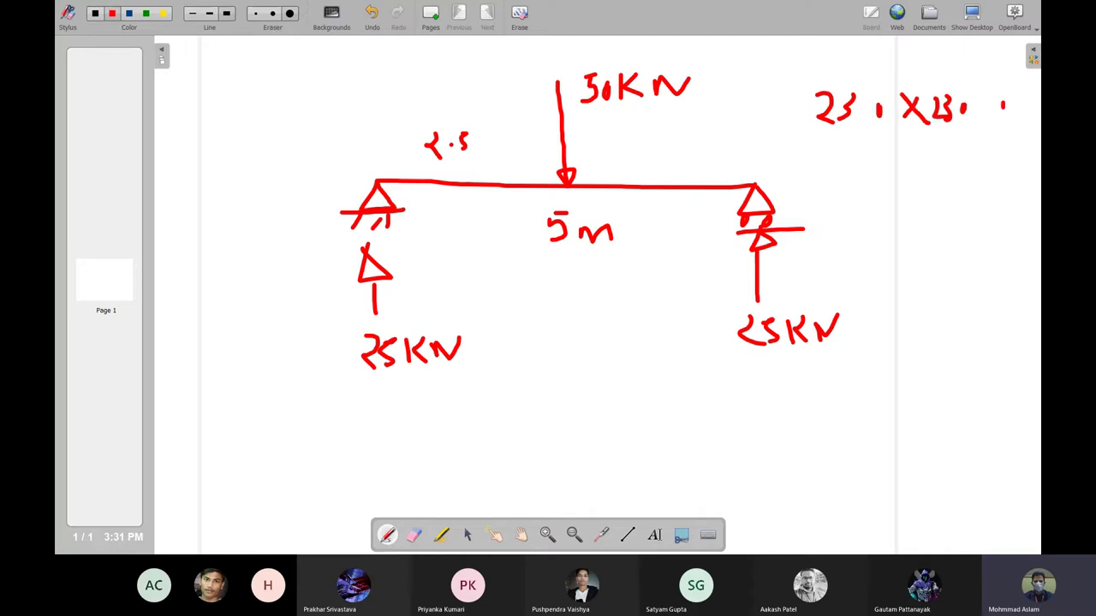
pyautogui.moveTo(873, 143); pyautogui.dragTo(990, 135)
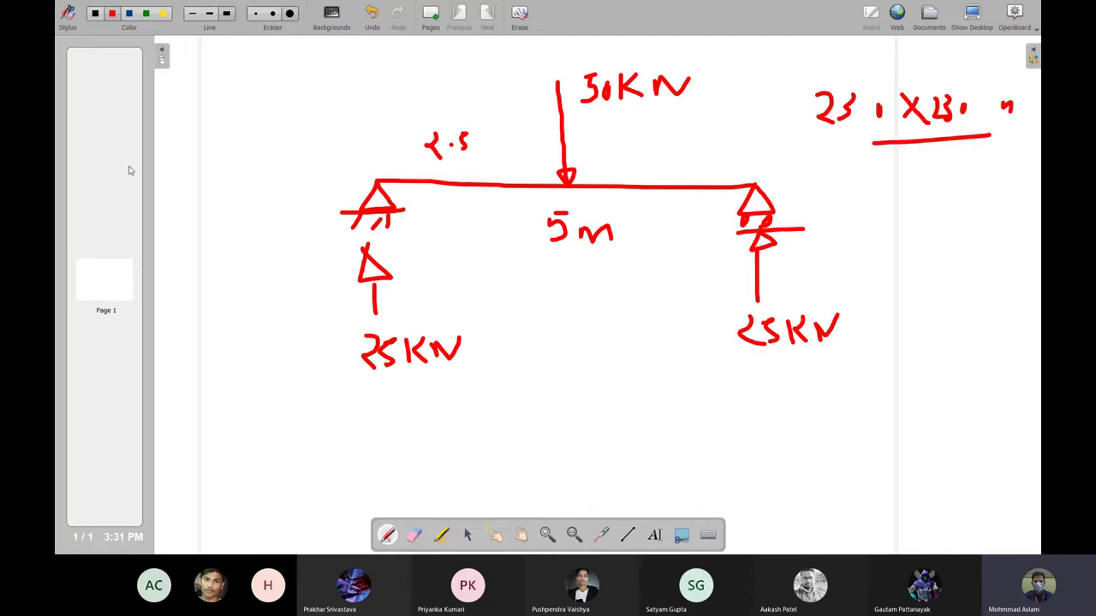
# Draw beam 1 from node 1 at the origin to node 2 at X = 5 m.
pyautogui.click(977, 15)
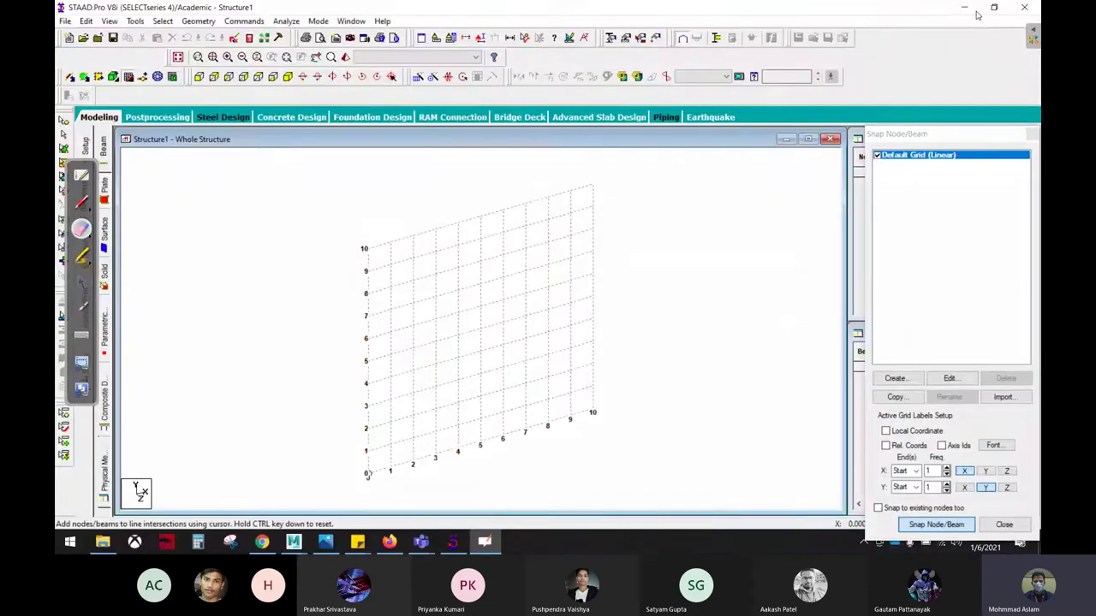
pyautogui.click(367, 473)
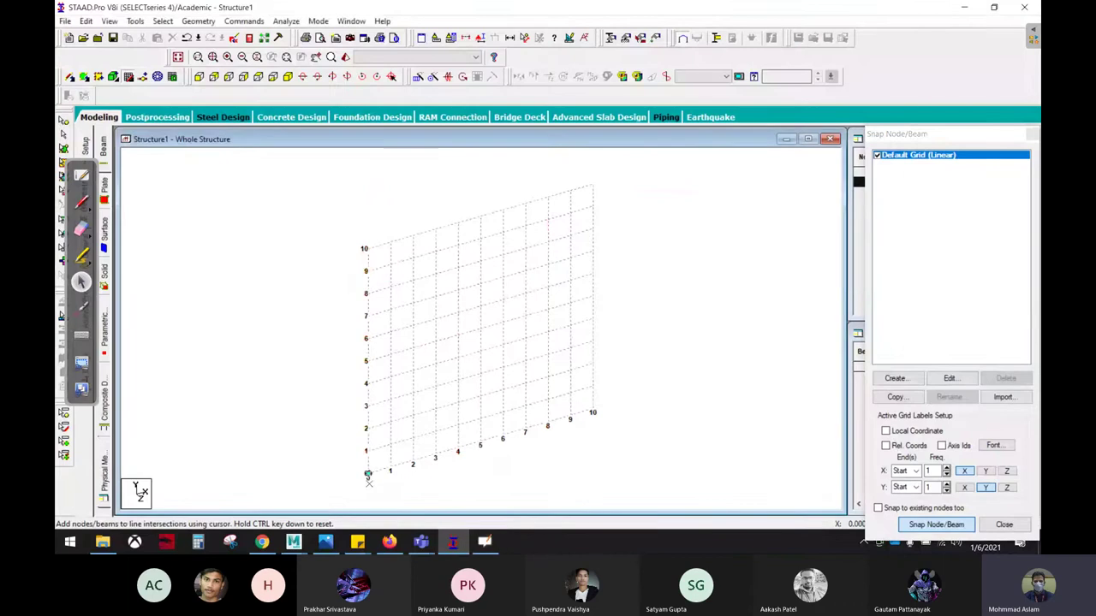
pyautogui.click(480, 442)
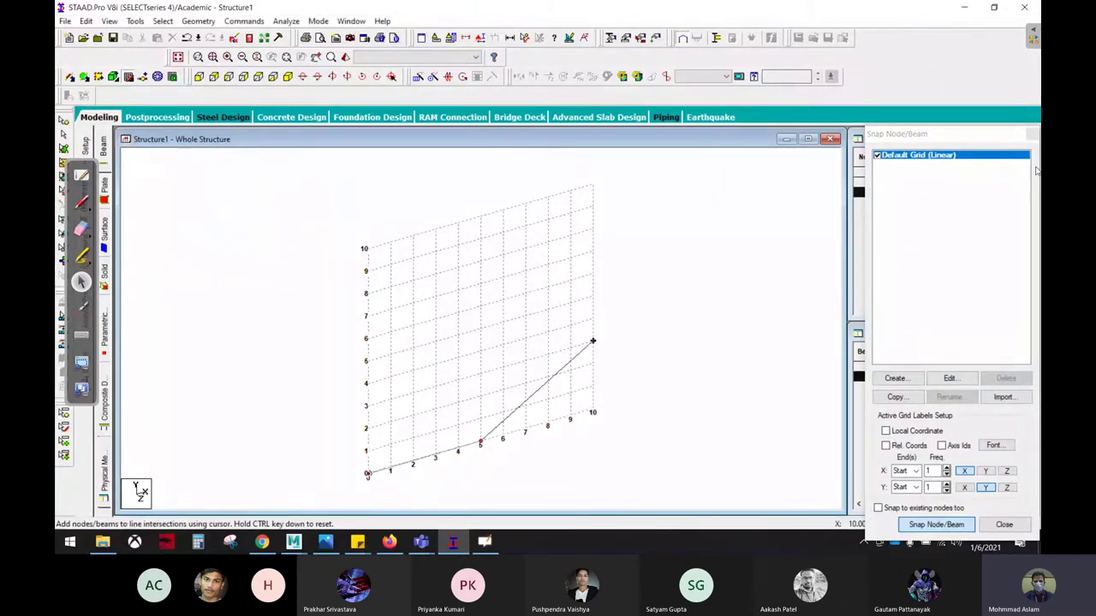
pyautogui.press('Escape')
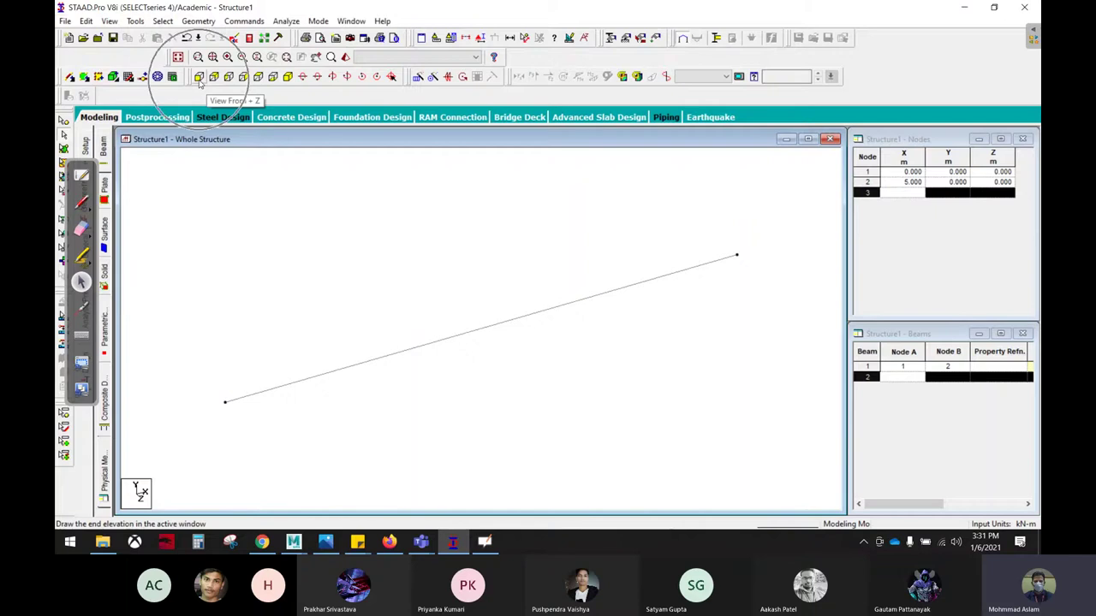
# View the beam from the front (+Z) and move the annotation toolbar aside.
pyautogui.click(199, 78)
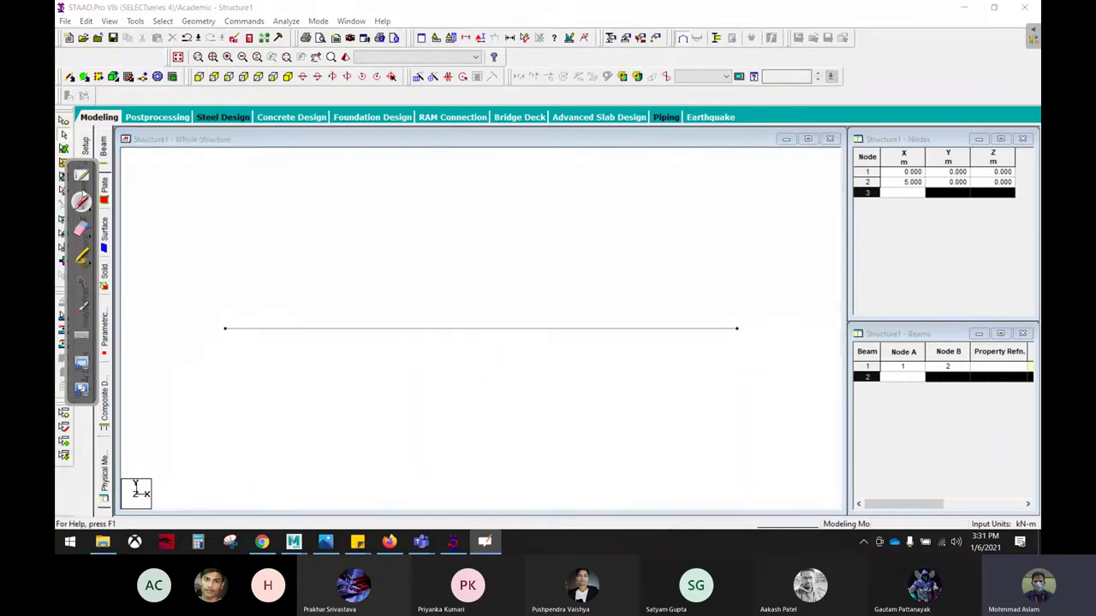
pyautogui.moveTo(79, 202); pyautogui.dragTo(953, 139)
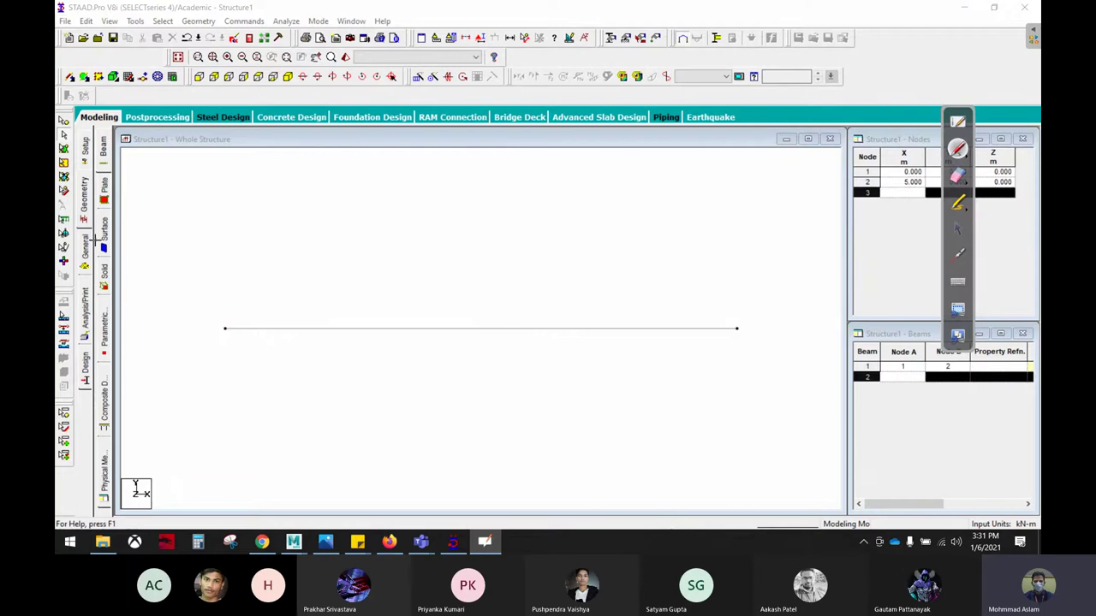
pyautogui.click(958, 228)
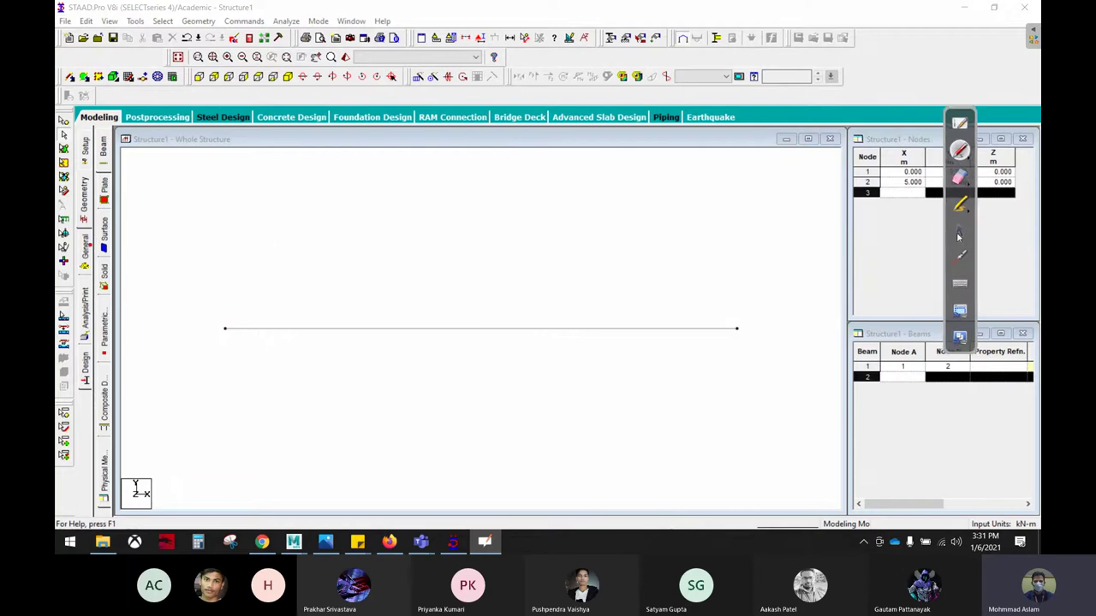
# Create a pinned support as Support 2.
pyautogui.click(85, 249)
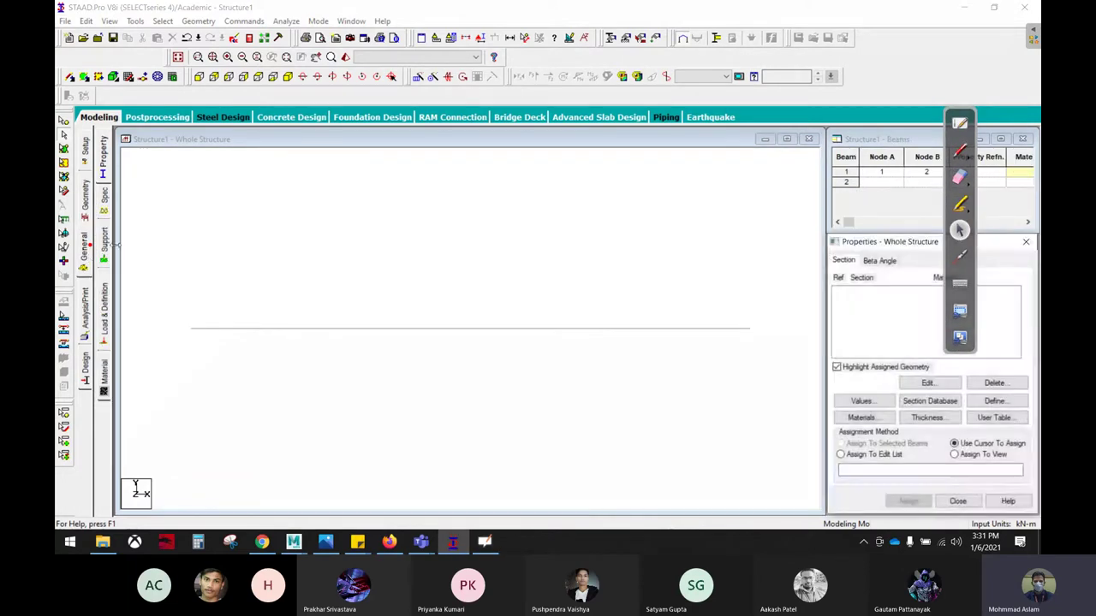
pyautogui.click(104, 247)
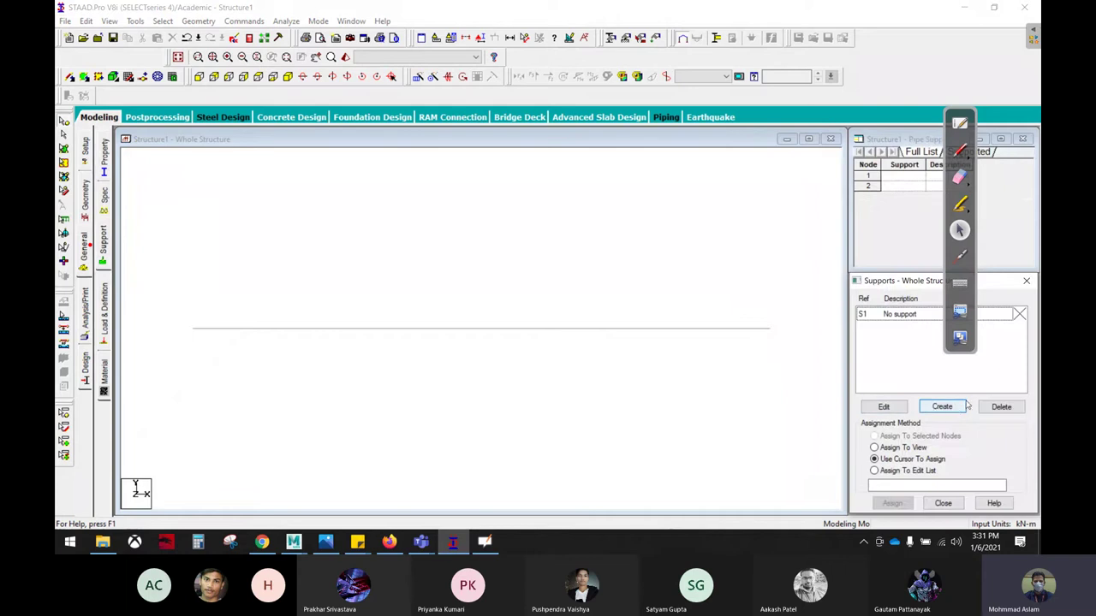
pyautogui.click(957, 408)
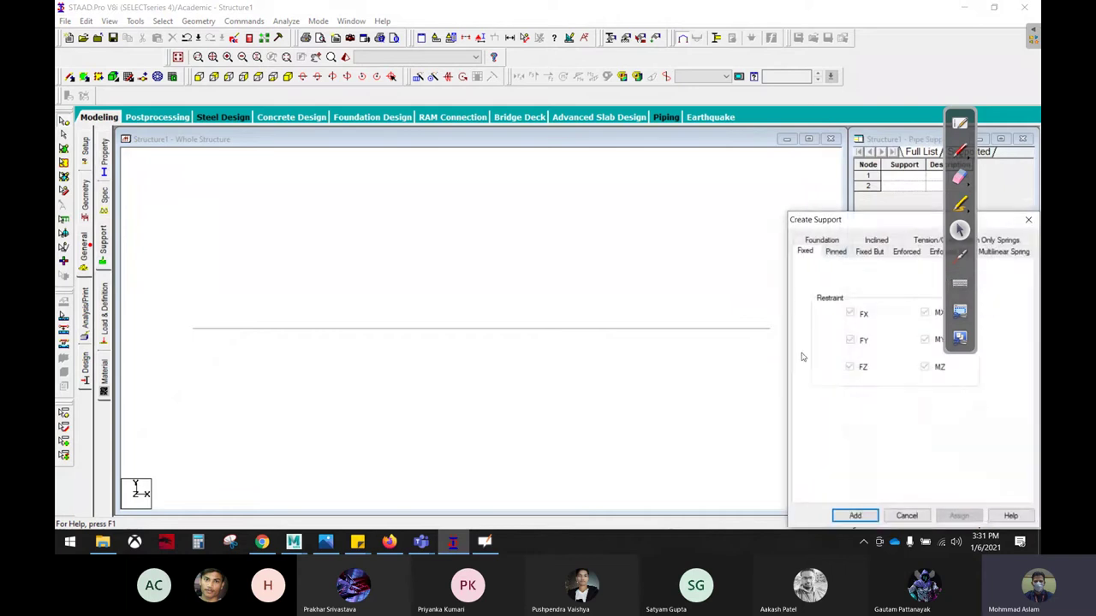
pyautogui.click(836, 252)
pyautogui.click(856, 515)
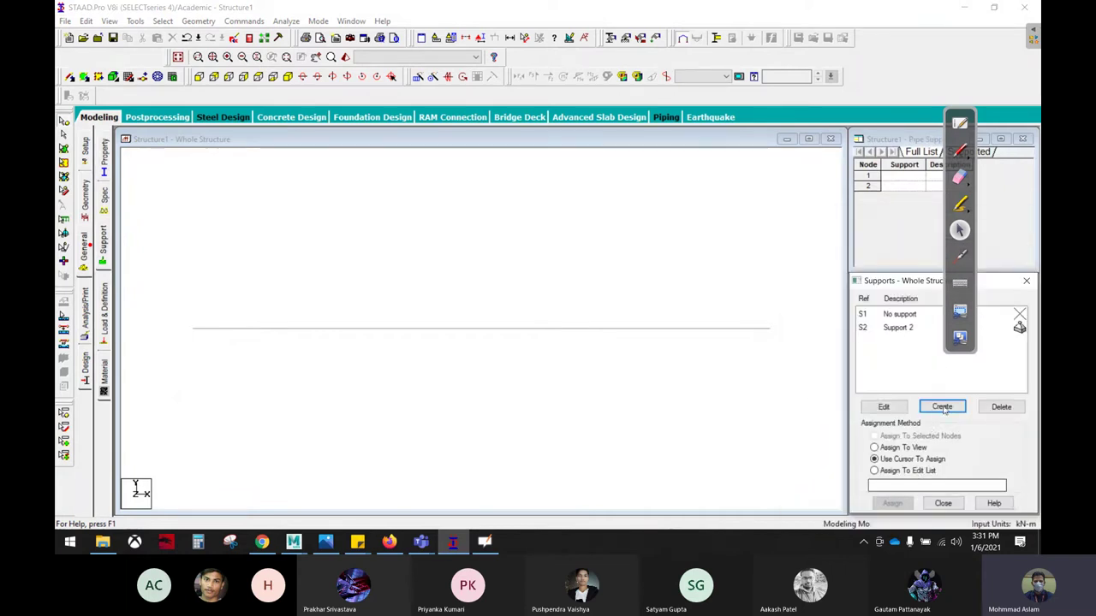
# Set up a Fixed But support releasing FX, FZ, MX, MY and MZ.
pyautogui.click(943, 408)
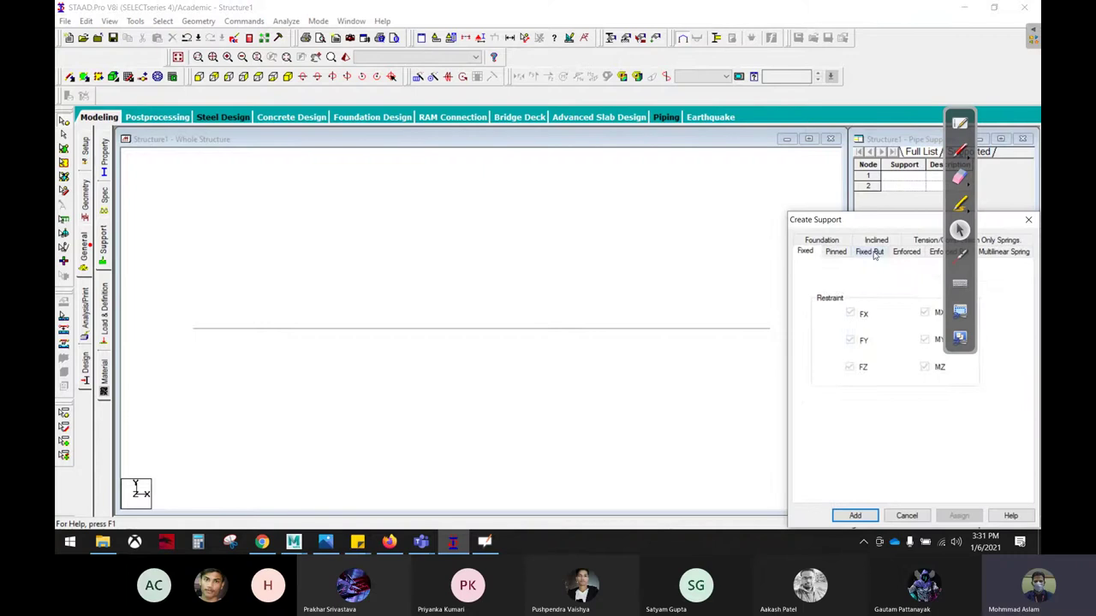
pyautogui.click(870, 252)
pyautogui.click(823, 295)
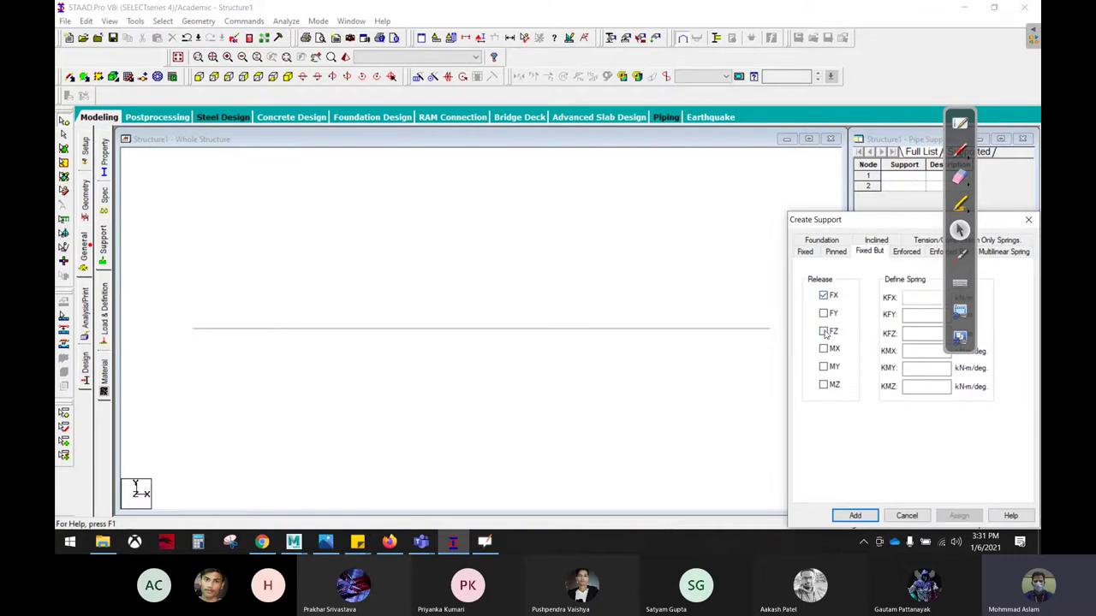
pyautogui.click(824, 332)
pyautogui.click(824, 348)
pyautogui.click(823, 366)
pyautogui.click(823, 384)
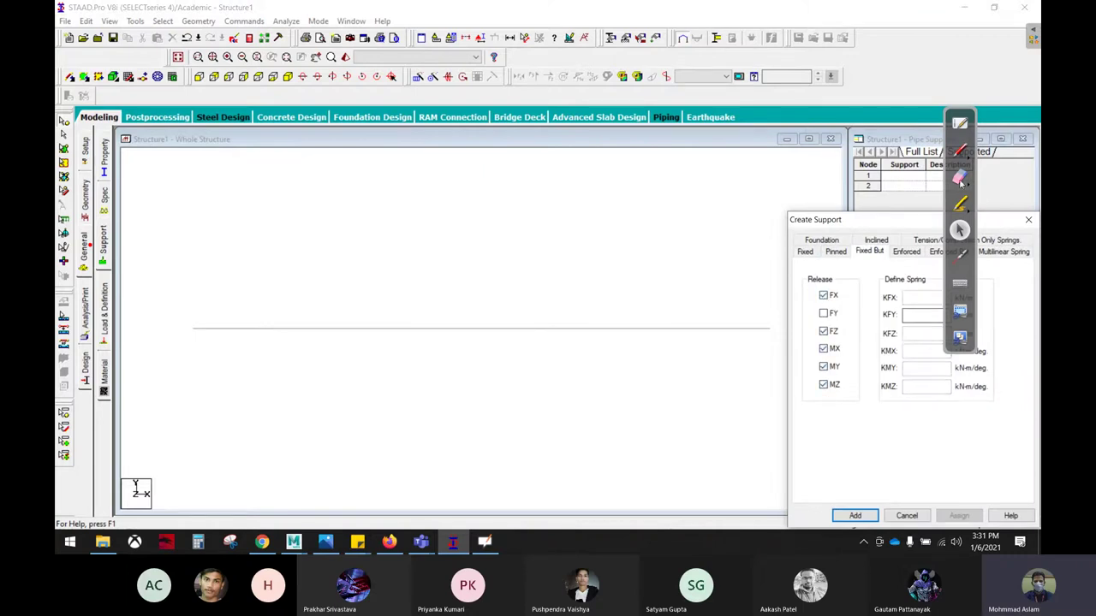
# Sketch a roller support with horizontal movement and an upward Fy reaction, circling FY.
pyautogui.click(959, 152)
pyautogui.moveTo(436, 191); pyautogui.dragTo(439, 192)
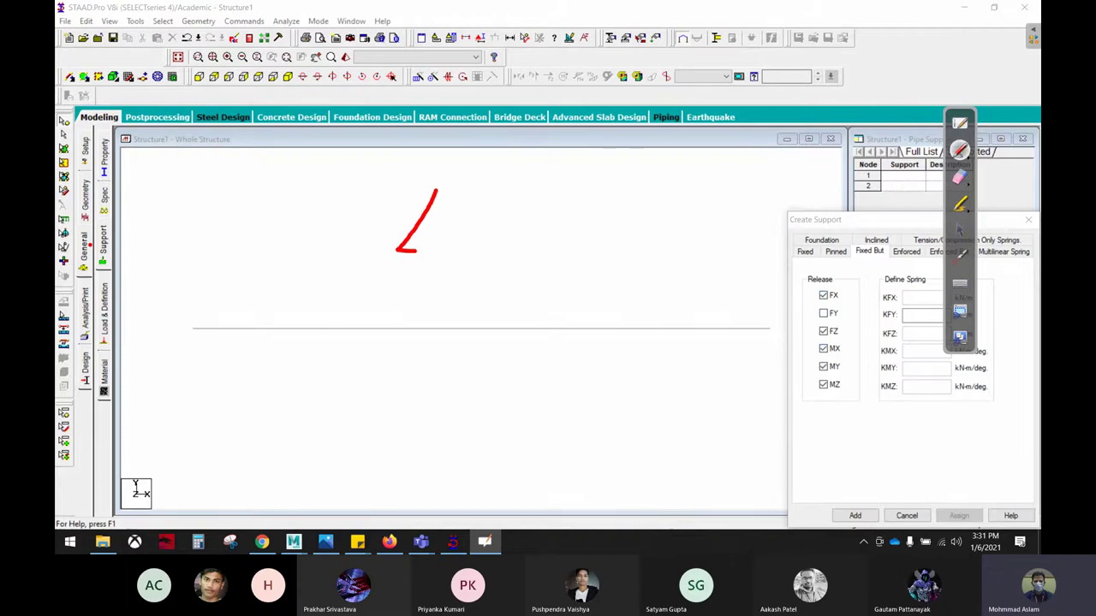
pyautogui.moveTo(418, 255)
pyautogui.mouseDown()
pyautogui.moveTo(444, 274)
pyautogui.moveTo(442, 252)
pyautogui.mouseUp()
pyautogui.moveTo(481, 251); pyautogui.dragTo(489, 253)
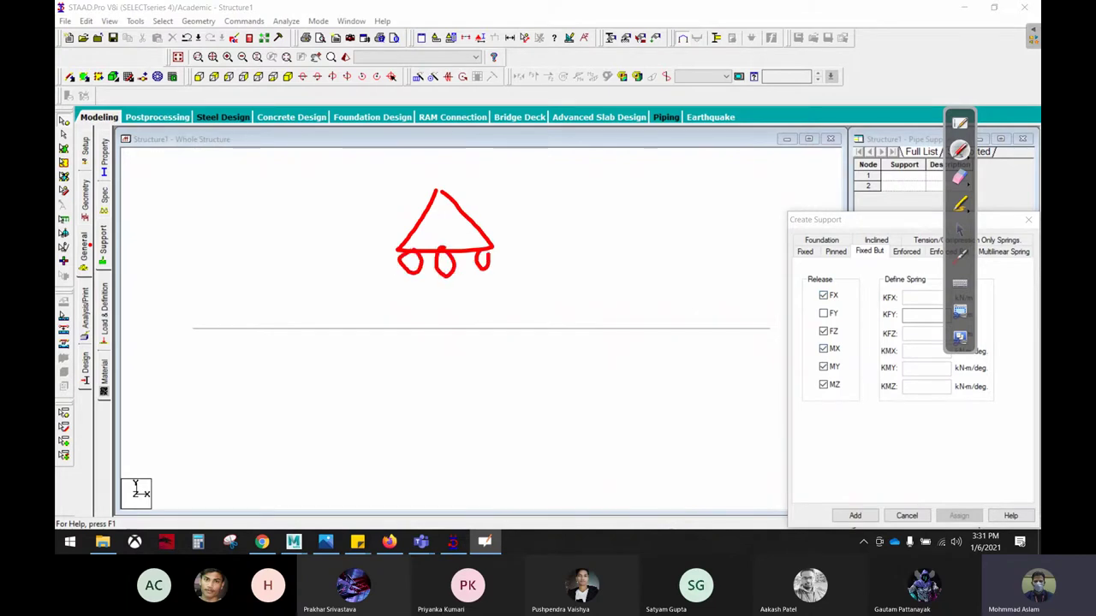
pyautogui.moveTo(385, 274); pyautogui.dragTo(493, 275)
pyautogui.moveTo(506, 234)
pyautogui.mouseDown()
pyautogui.moveTo(617, 232)
pyautogui.moveTo(592, 252)
pyautogui.mouseUp()
pyautogui.moveTo(328, 263)
pyautogui.mouseDown()
pyautogui.moveTo(328, 190)
pyautogui.moveTo(339, 209)
pyautogui.mouseUp()
pyautogui.moveTo(452, 285)
pyautogui.mouseDown()
pyautogui.moveTo(438, 302)
pyautogui.moveTo(453, 285)
pyautogui.moveTo(463, 357)
pyautogui.moveTo(499, 351)
pyautogui.moveTo(494, 375)
pyautogui.mouseUp()
pyautogui.moveTo(513, 370)
pyautogui.mouseDown()
pyautogui.moveTo(532, 387)
pyautogui.moveTo(524, 432)
pyautogui.mouseUp()
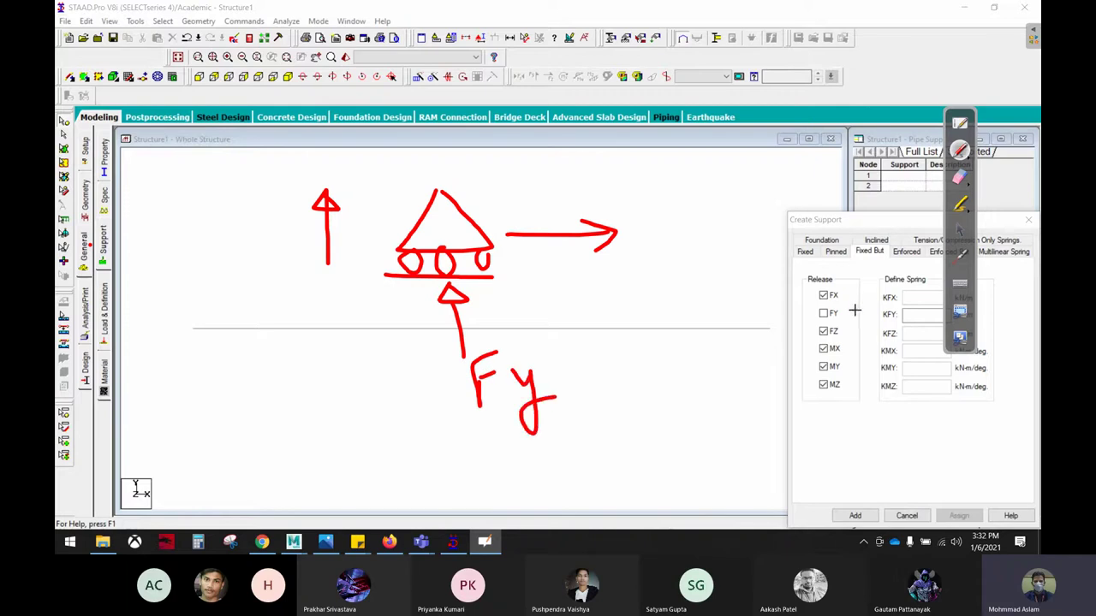
pyautogui.moveTo(824, 306); pyautogui.dragTo(850, 313)
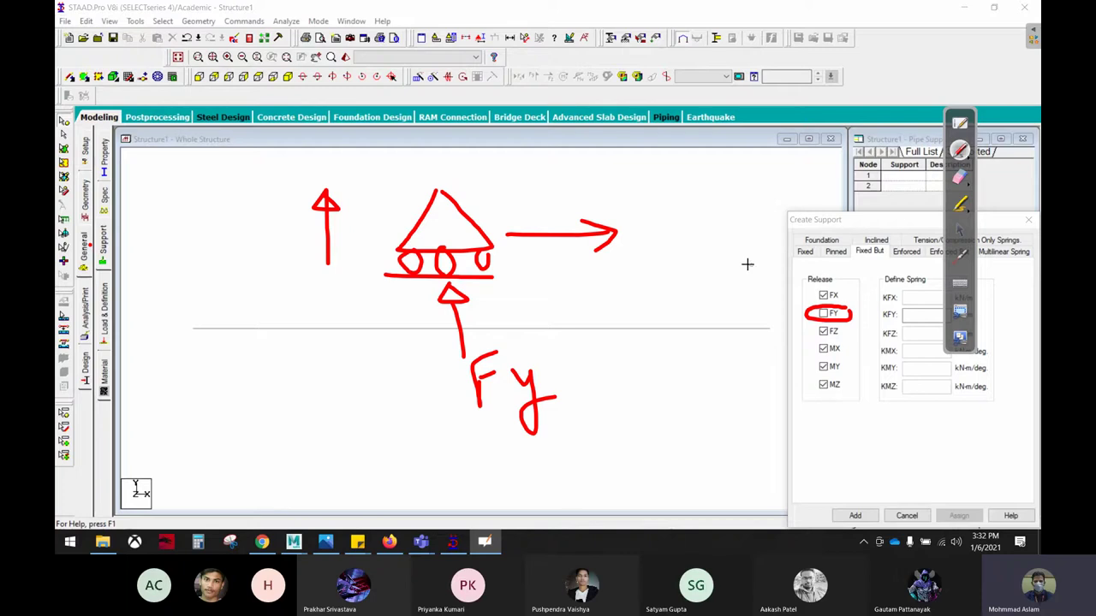
# Erase the roller sketch and add the FY-only roller as Support 3.
pyautogui.click(959, 177)
pyautogui.moveTo(599, 247)
pyautogui.mouseDown()
pyautogui.moveTo(594, 218)
pyautogui.moveTo(372, 276)
pyautogui.moveTo(603, 388)
pyautogui.moveTo(918, 296)
pyautogui.mouseUp()
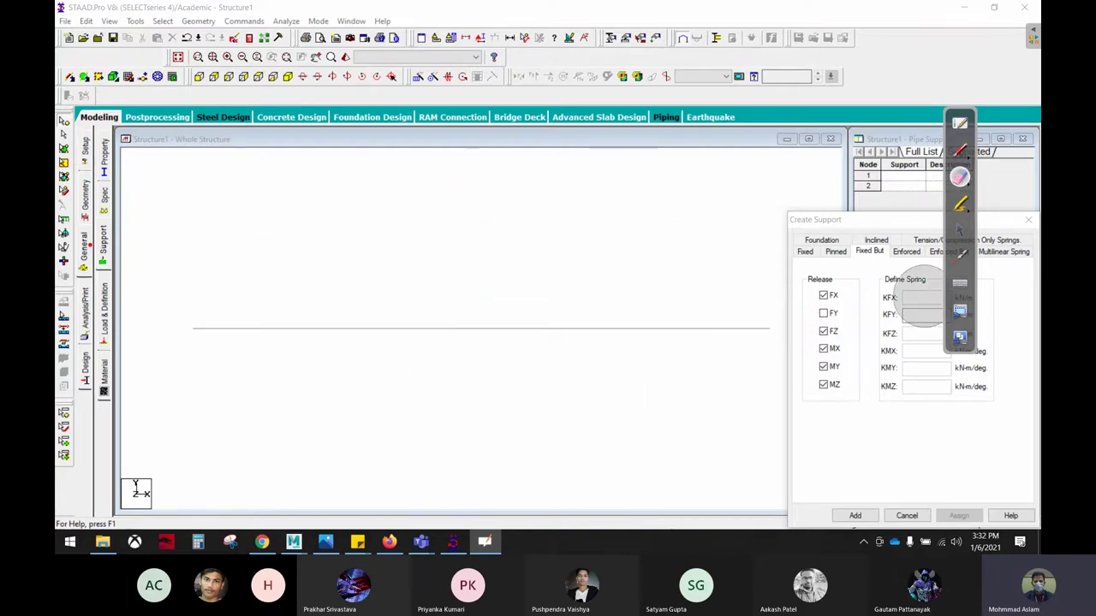
pyautogui.click(960, 231)
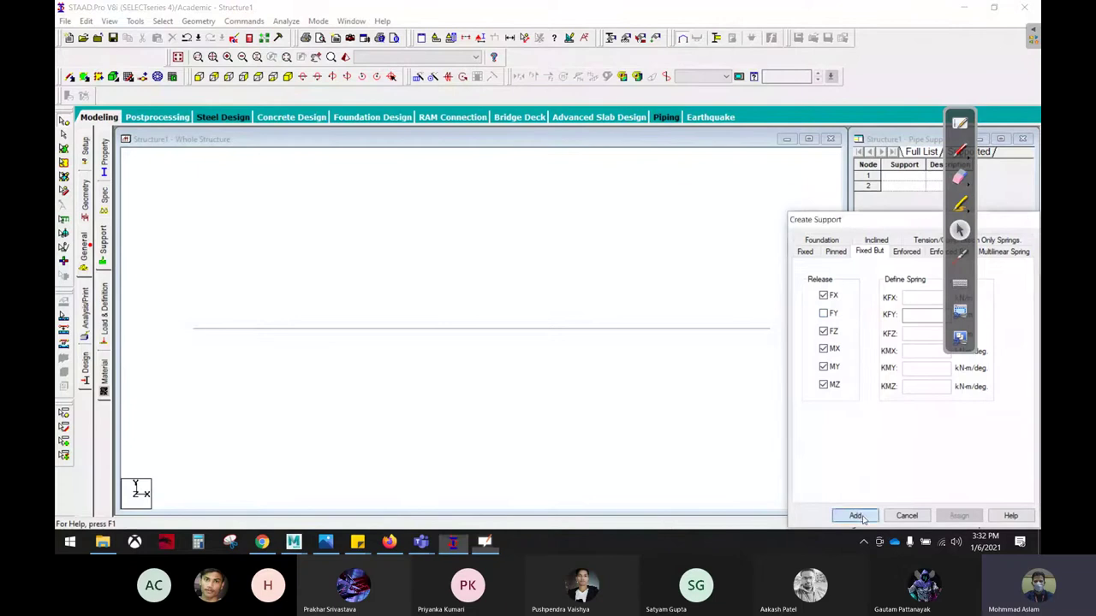
pyautogui.click(856, 516)
# Assign pinned Support 2 to node 1 and roller Support 3 to node 2.
pyautogui.click(899, 328)
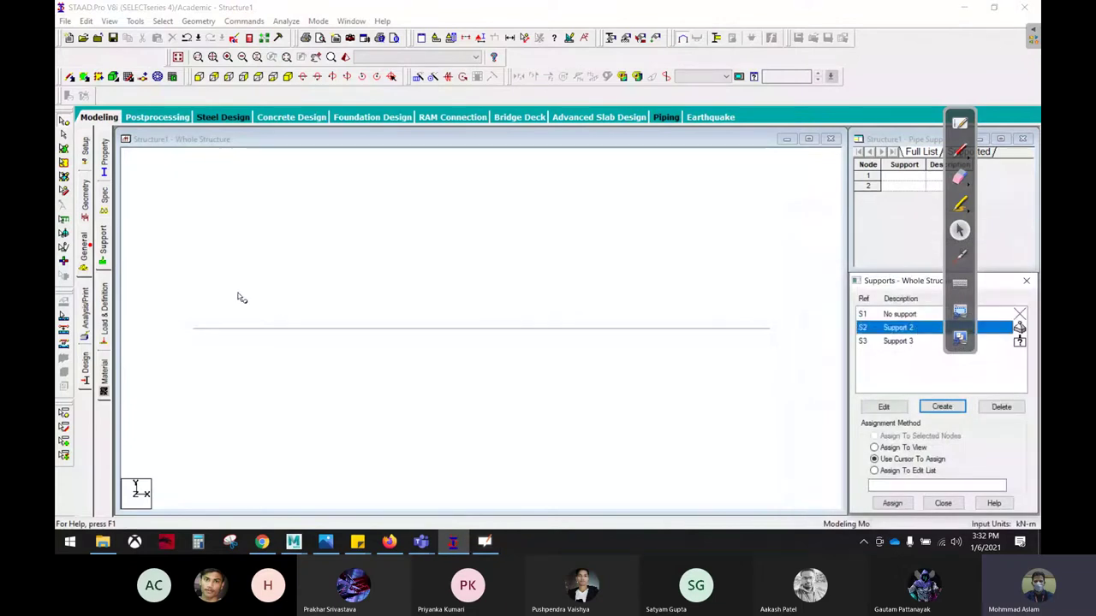
pyautogui.moveTo(174, 282); pyautogui.dragTo(248, 369)
pyautogui.click(892, 503)
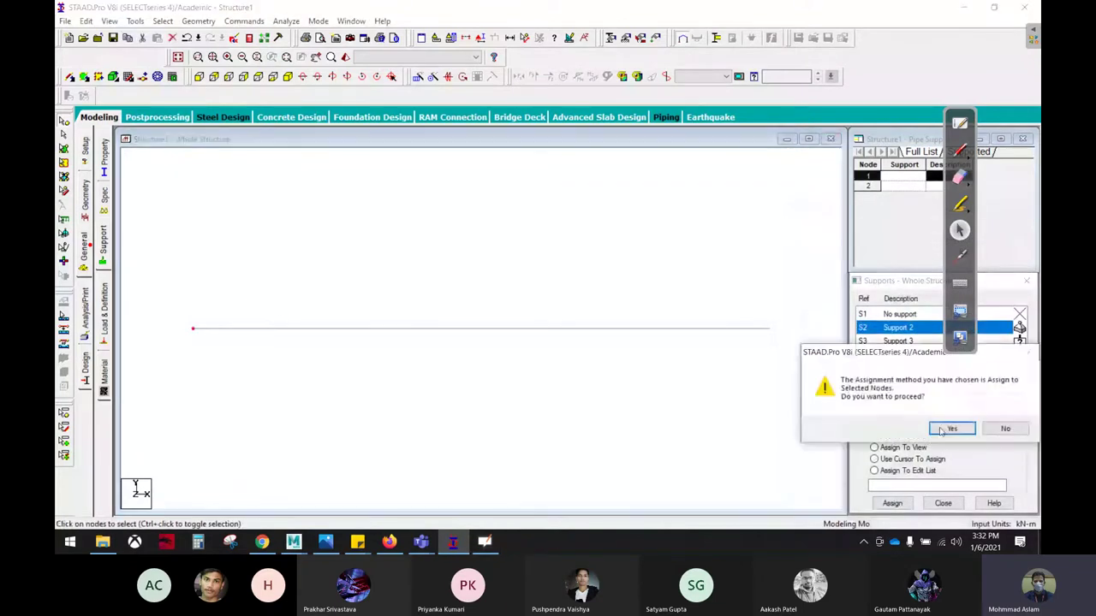
pyautogui.click(950, 430)
pyautogui.click(898, 341)
pyautogui.moveTo(756, 286); pyautogui.dragTo(792, 360)
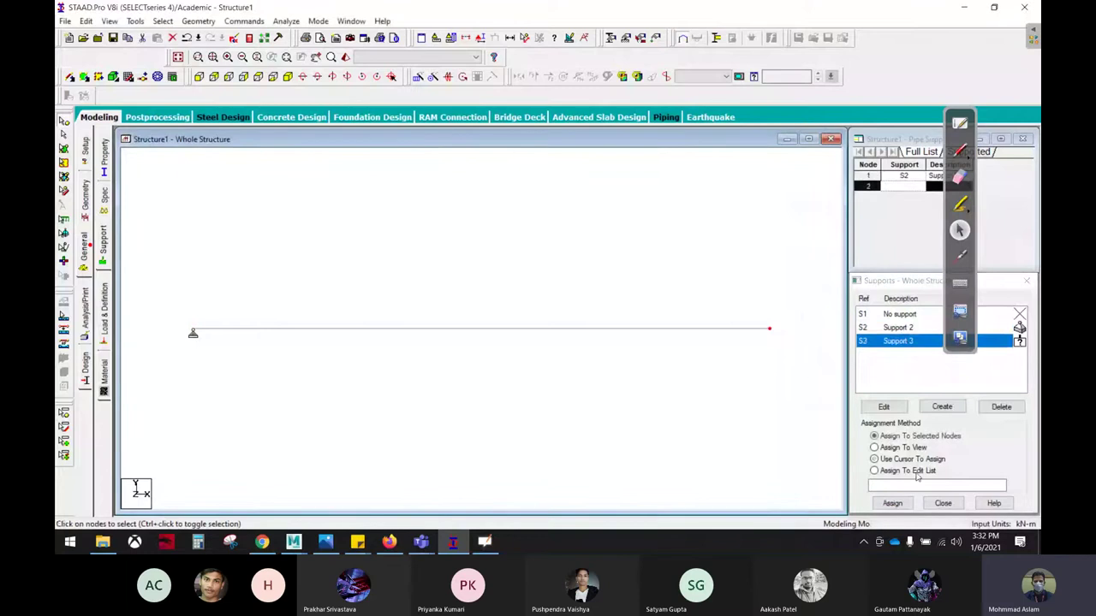
pyautogui.click(893, 503)
pyautogui.click(942, 426)
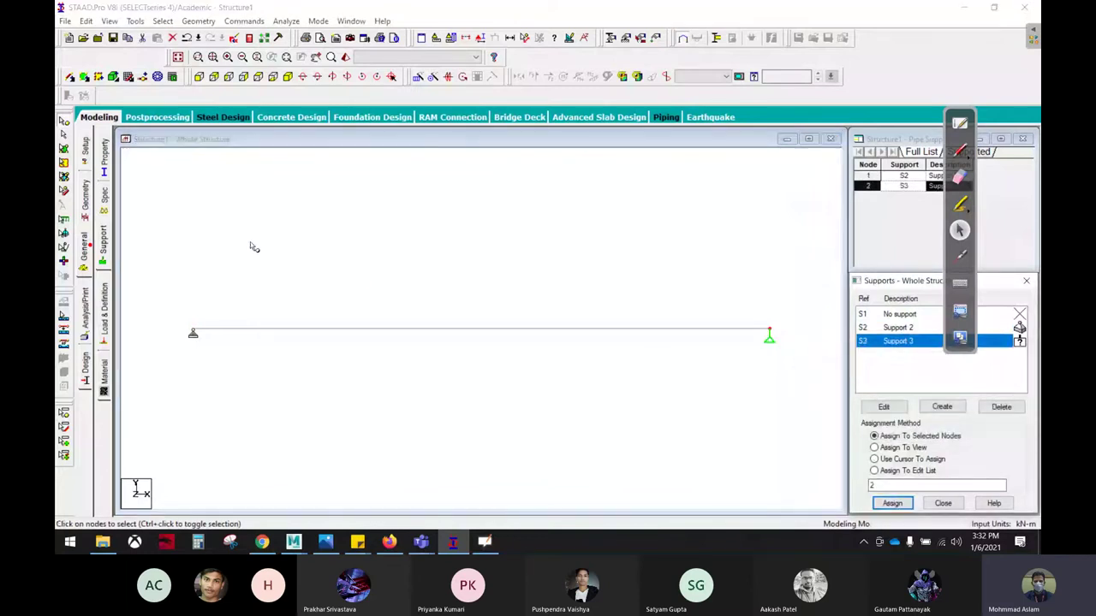
# Start a new rectangular section in the Property dialog and enter its size values.
pyautogui.click(106, 160)
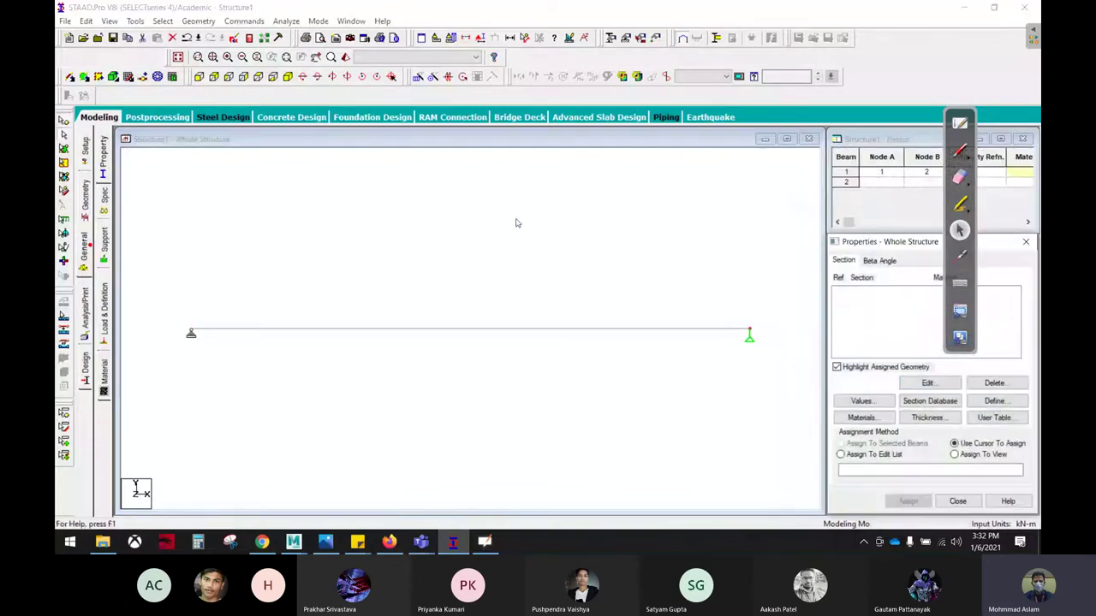
pyautogui.click(994, 400)
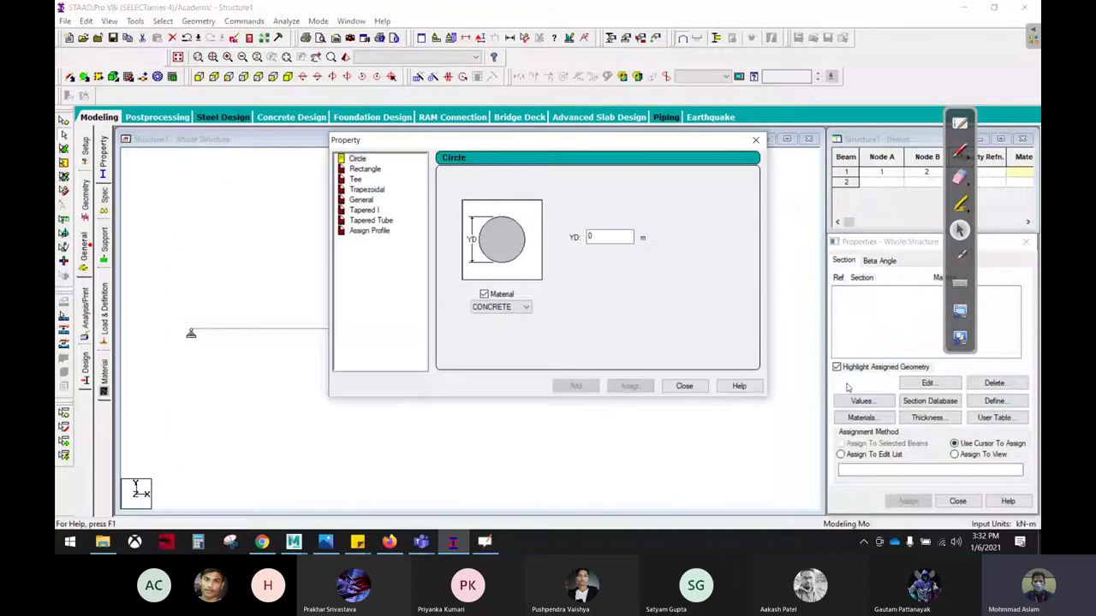
pyautogui.click(375, 169)
pyautogui.write('0.2')
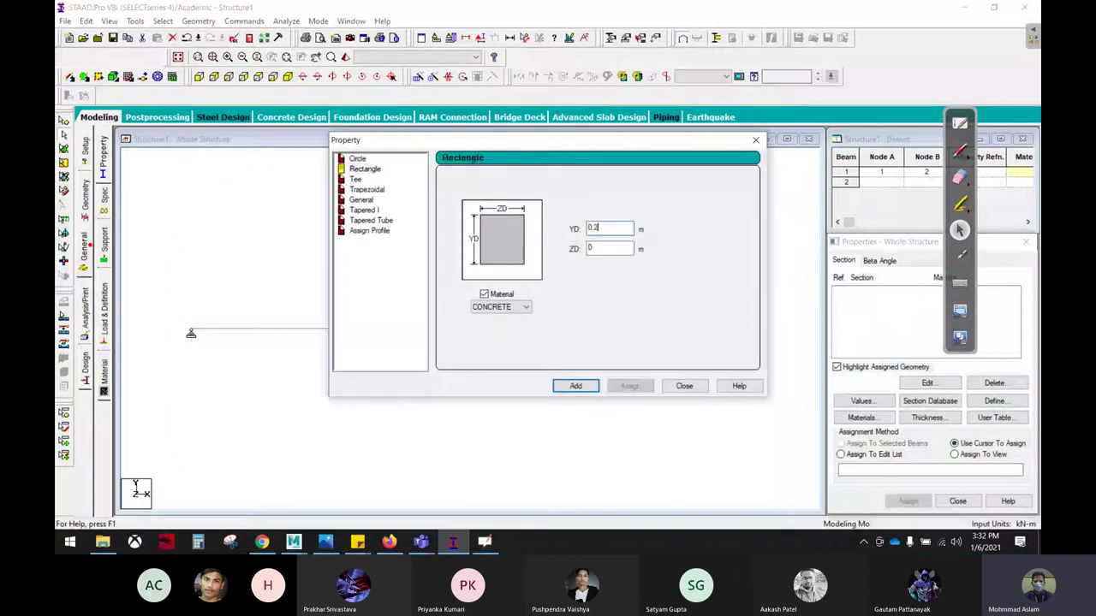
pyautogui.write('30')
pyautogui.press('Tab')
pyautogui.write('.230')
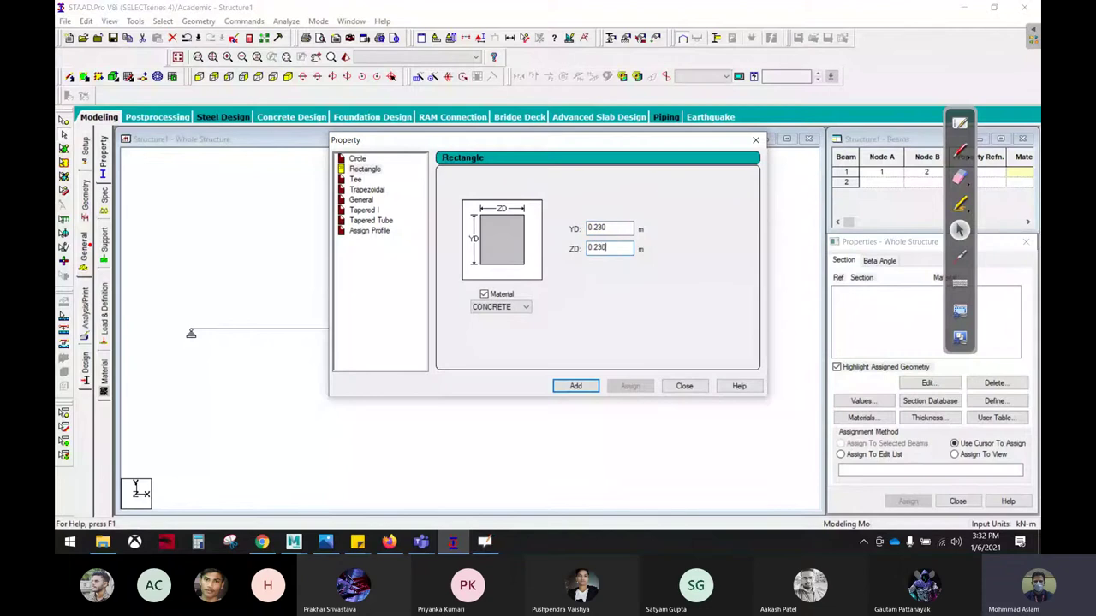
# Annotate YD as depth d and ZD as width w, noting d > w.
pyautogui.click(961, 150)
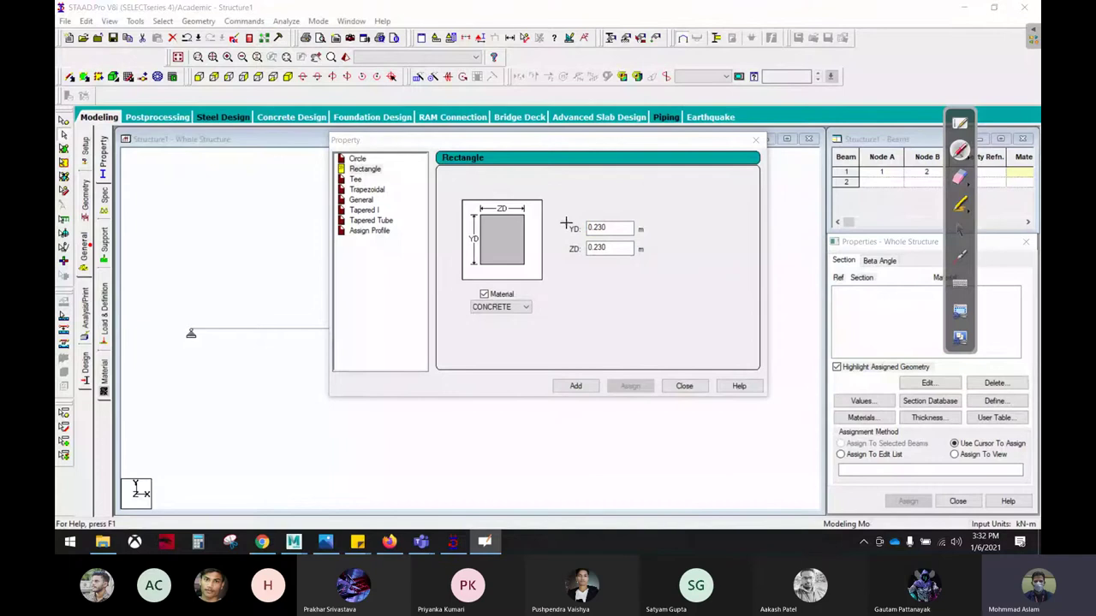
pyautogui.moveTo(607, 193); pyautogui.dragTo(611, 193)
pyautogui.moveTo(572, 255); pyautogui.dragTo(593, 282)
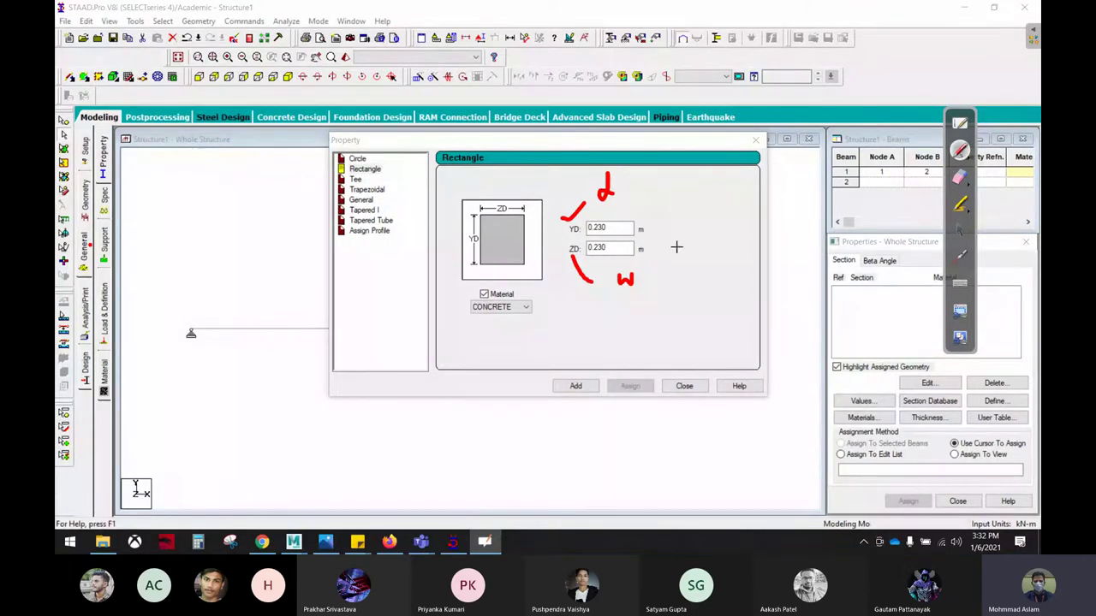
pyautogui.moveTo(702, 192)
pyautogui.mouseDown()
pyautogui.moveTo(679, 226)
pyautogui.moveTo(709, 217)
pyautogui.moveTo(707, 250)
pyautogui.mouseUp()
pyautogui.moveTo(724, 206)
pyautogui.mouseDown()
pyautogui.moveTo(727, 221)
pyautogui.moveTo(749, 204)
pyautogui.moveTo(794, 198)
pyautogui.moveTo(806, 219)
pyautogui.mouseUp()
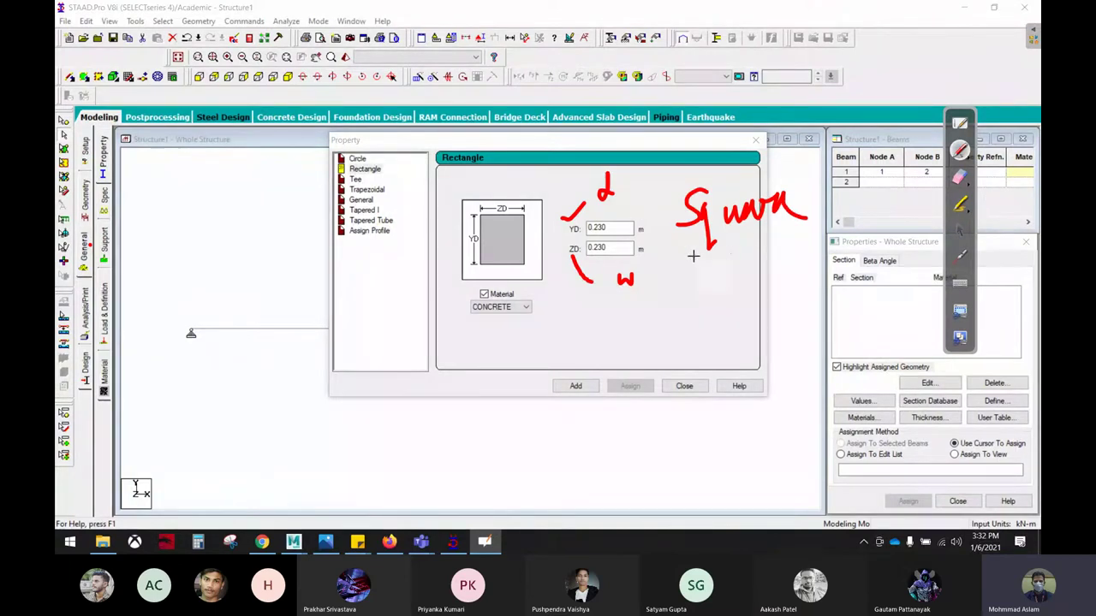
pyautogui.moveTo(687, 255); pyautogui.dragTo(827, 246)
pyautogui.moveTo(660, 287)
pyautogui.mouseDown()
pyautogui.moveTo(661, 318)
pyautogui.moveTo(708, 317)
pyautogui.mouseUp()
pyautogui.moveTo(512, 335)
pyautogui.mouseDown()
pyautogui.moveTo(517, 317)
pyautogui.moveTo(554, 363)
pyautogui.moveTo(592, 351)
pyautogui.mouseUp()
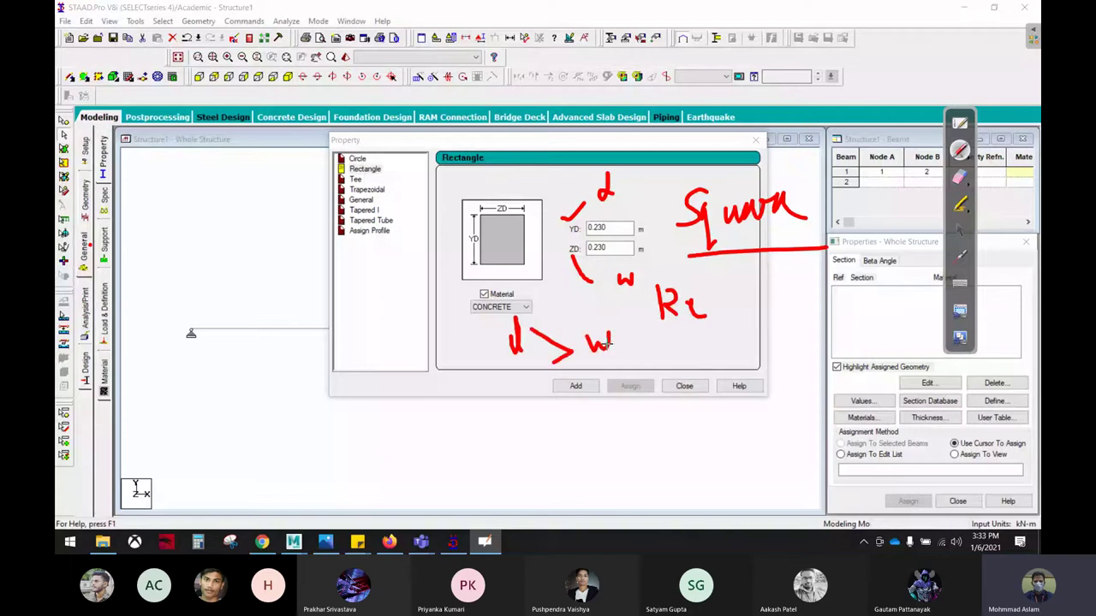
pyautogui.moveTo(476, 308)
pyautogui.mouseDown()
pyautogui.moveTo(488, 370)
pyautogui.moveTo(640, 318)
pyautogui.moveTo(454, 304)
pyautogui.mouseUp()
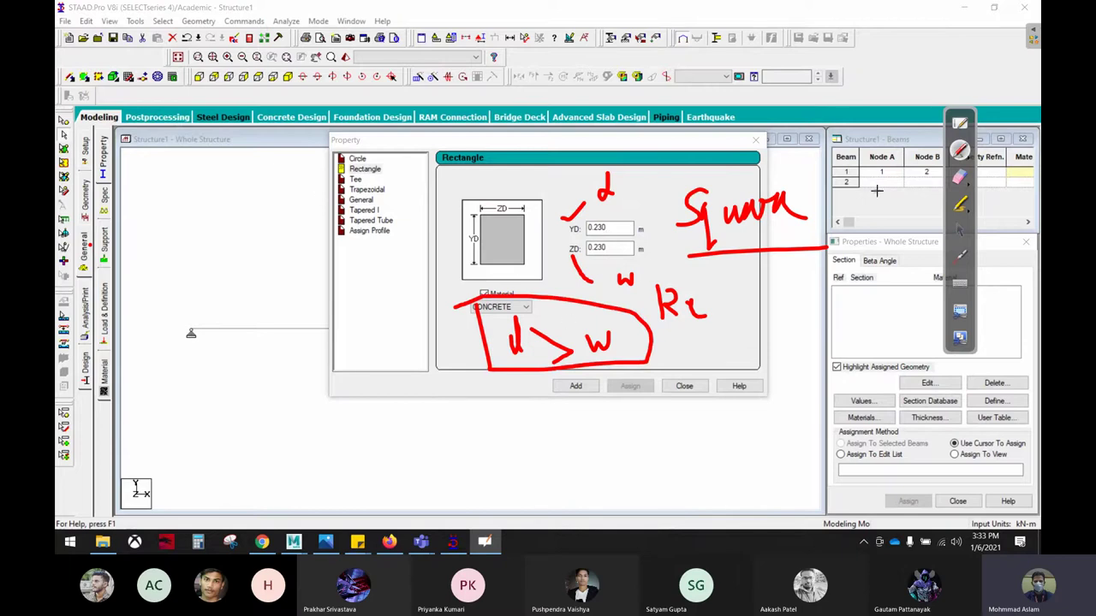
# Erase the notes and add the 0.23 × 0.23 m rectangular concrete section.
pyautogui.click(960, 177)
pyautogui.moveTo(608, 310)
pyautogui.mouseDown()
pyautogui.moveTo(631, 363)
pyautogui.moveTo(539, 196)
pyautogui.moveTo(675, 249)
pyautogui.mouseUp()
pyautogui.moveTo(542, 324)
pyautogui.mouseDown()
pyautogui.moveTo(501, 306)
pyautogui.moveTo(465, 318)
pyautogui.mouseUp()
pyautogui.click(959, 230)
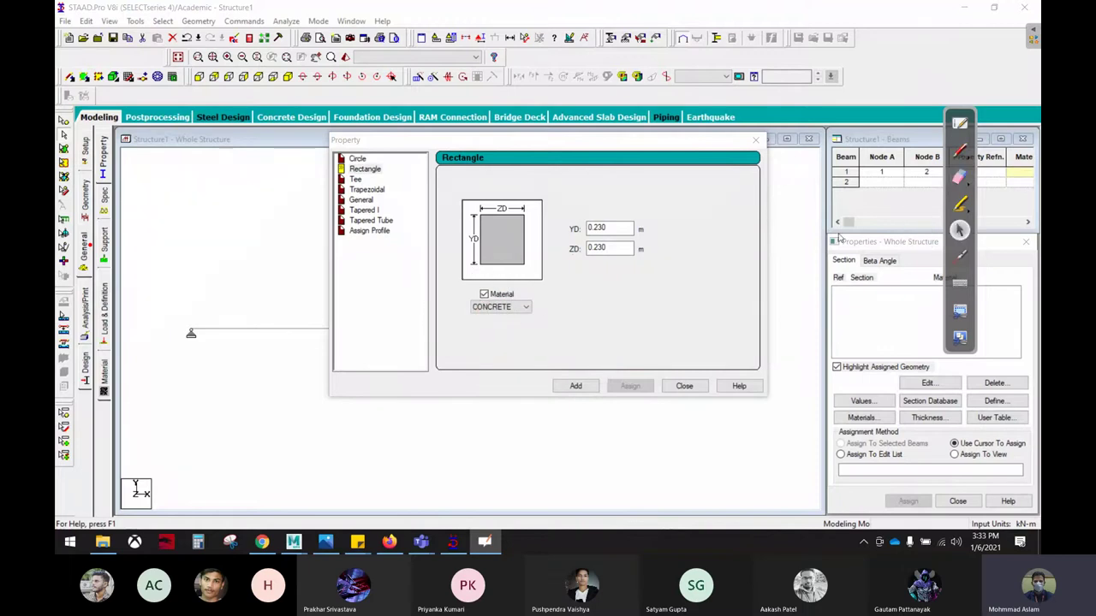
pyautogui.click(575, 385)
pyautogui.click(684, 386)
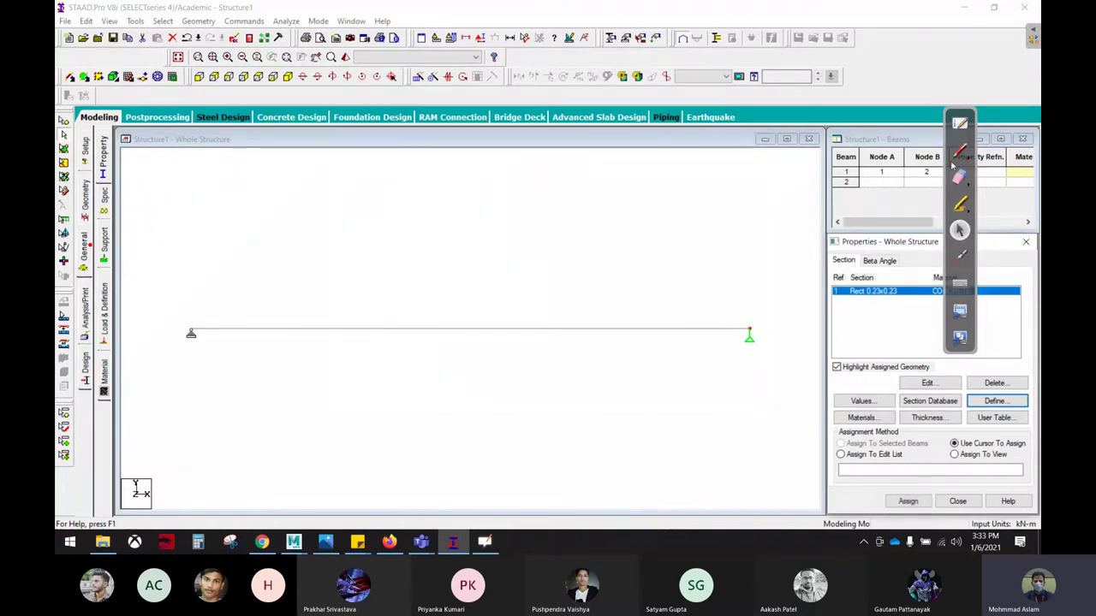
# Assign section R1 to the beam using Assign To View, then dismiss the auto-save prompt.
pyautogui.click(960, 150)
pyautogui.moveTo(868, 290)
pyautogui.mouseDown()
pyautogui.moveTo(644, 282)
pyautogui.moveTo(684, 302)
pyautogui.moveTo(620, 329)
pyautogui.mouseUp()
pyautogui.click(960, 230)
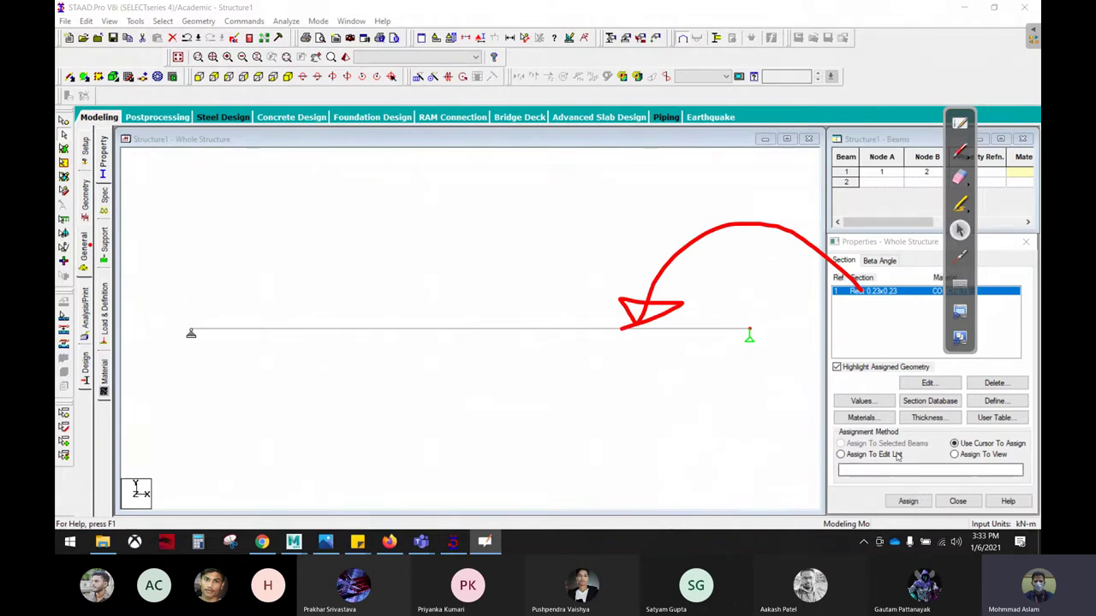
pyautogui.click(954, 454)
pyautogui.click(908, 501)
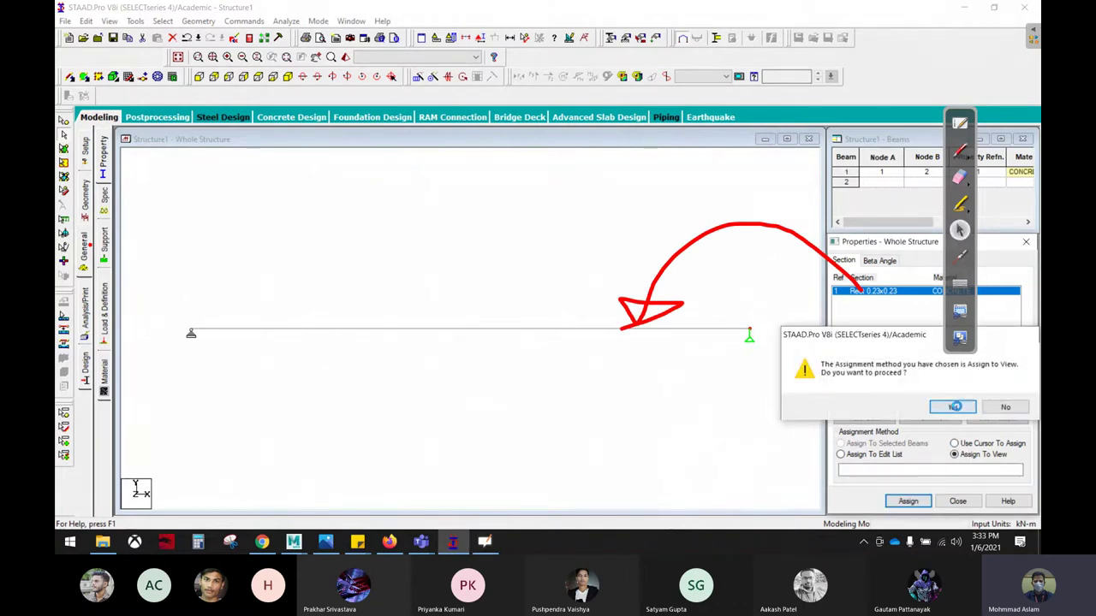
pyautogui.click(936, 403)
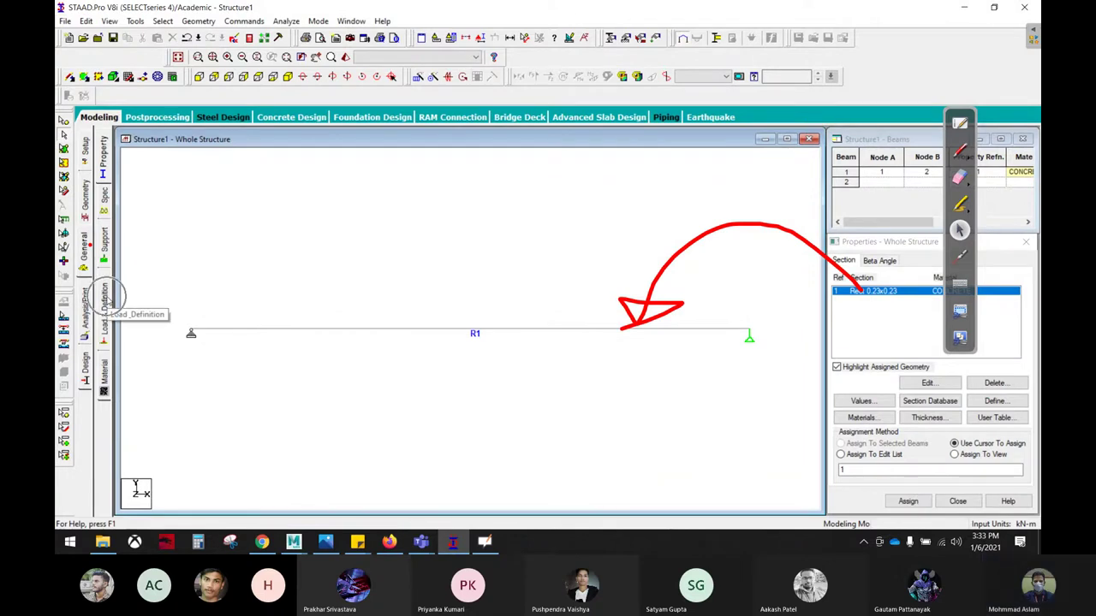
pyautogui.click(537, 300)
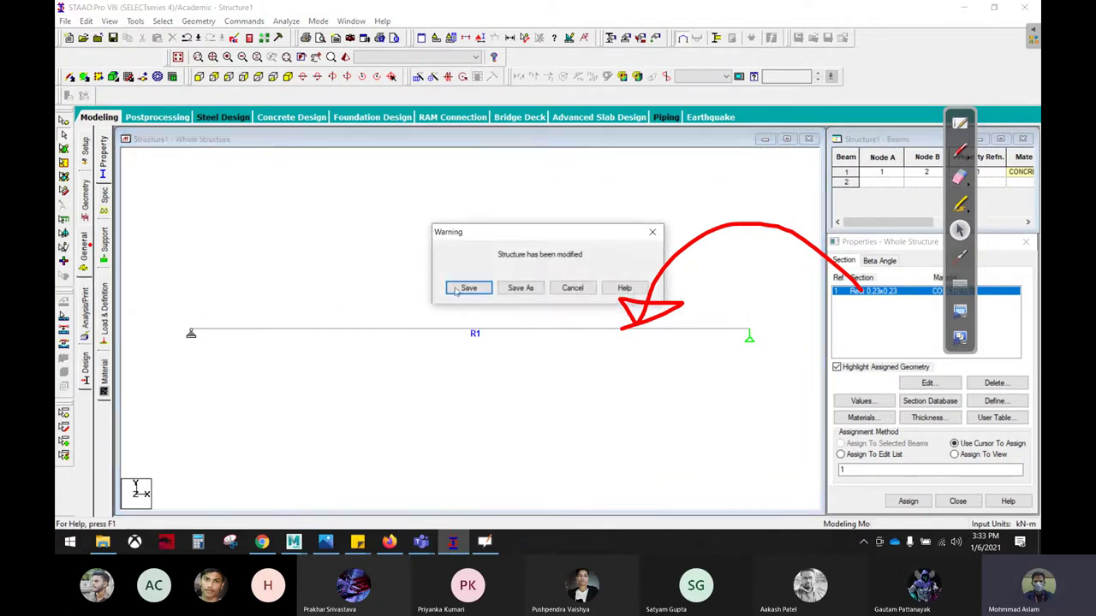
# Save the structure and select the load case details.
pyautogui.click(461, 290)
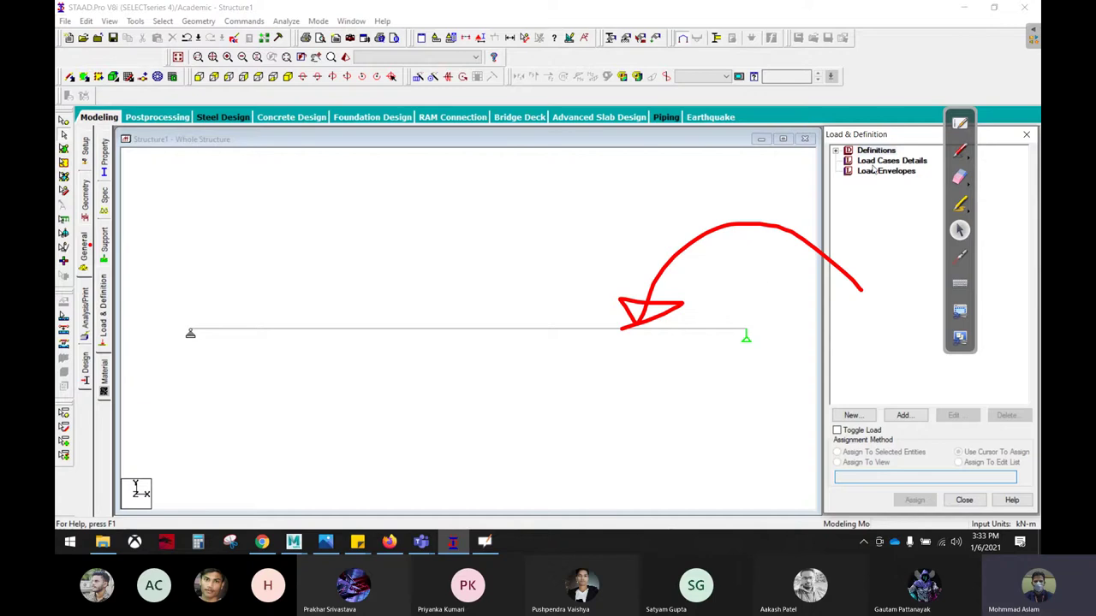
pyautogui.click(872, 163)
pyautogui.click(959, 177)
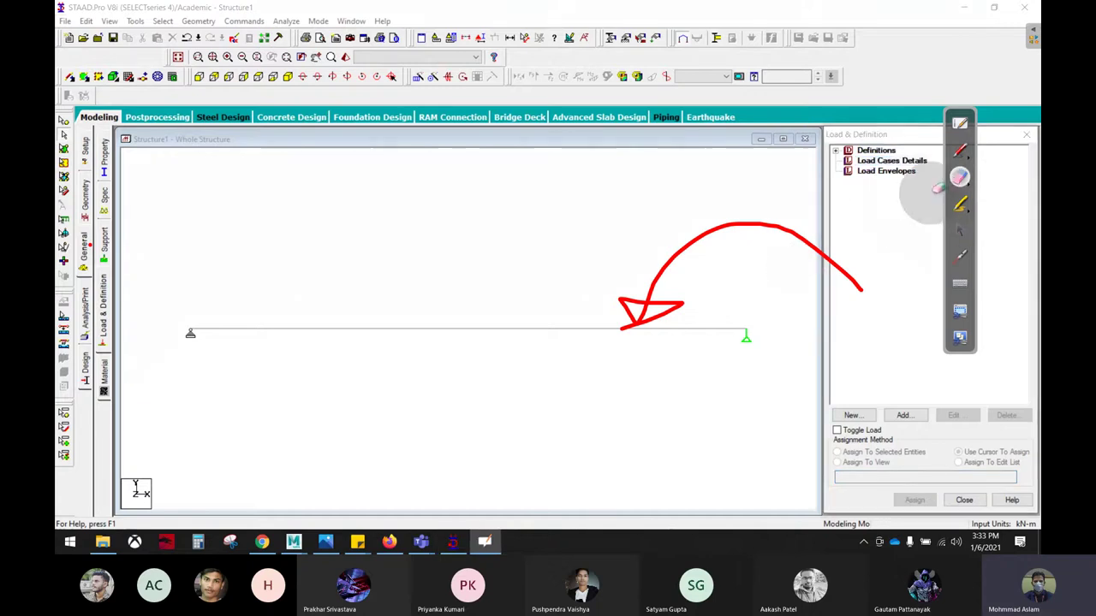
pyautogui.click(959, 229)
# Create load case 1 of type Dead, titled 'Dead'.
pyautogui.click(904, 415)
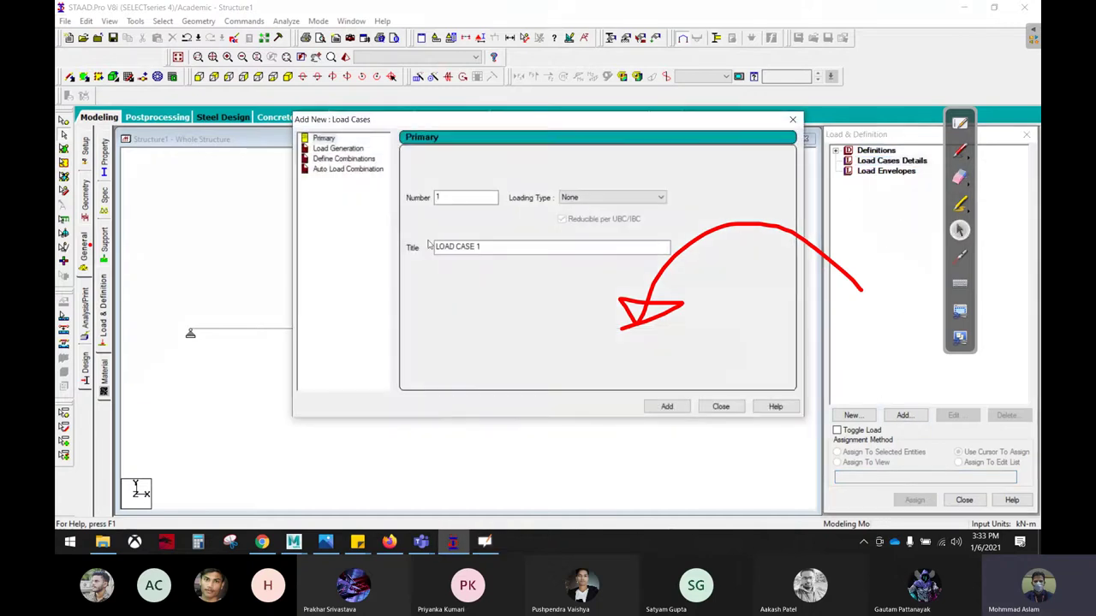
pyautogui.click(600, 198)
pyautogui.click(568, 208)
pyautogui.moveTo(546, 246); pyautogui.dragTo(385, 245)
pyautogui.write('Dea')
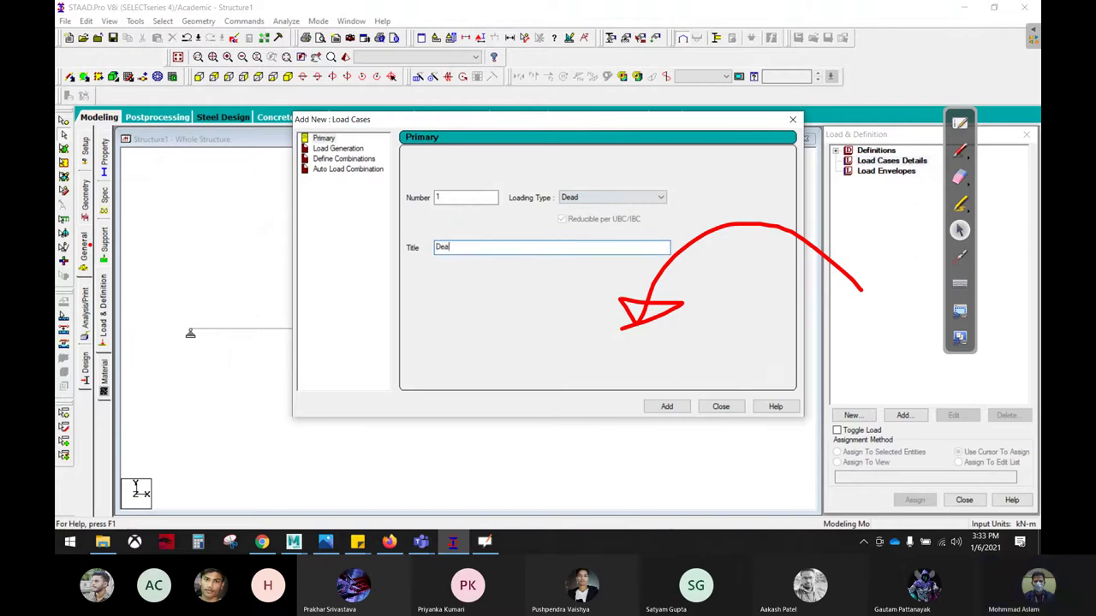
pyautogui.write('d')
pyautogui.click(673, 408)
pyautogui.click(721, 407)
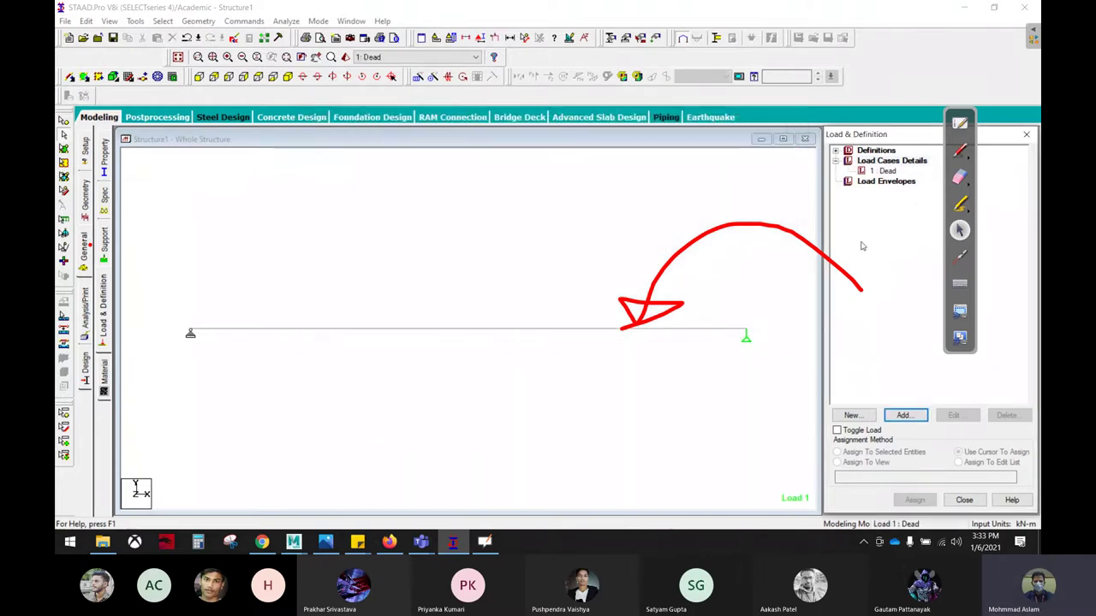
# Add a -50 kN GY concentrated member force to the Dead case.
pyautogui.click(887, 171)
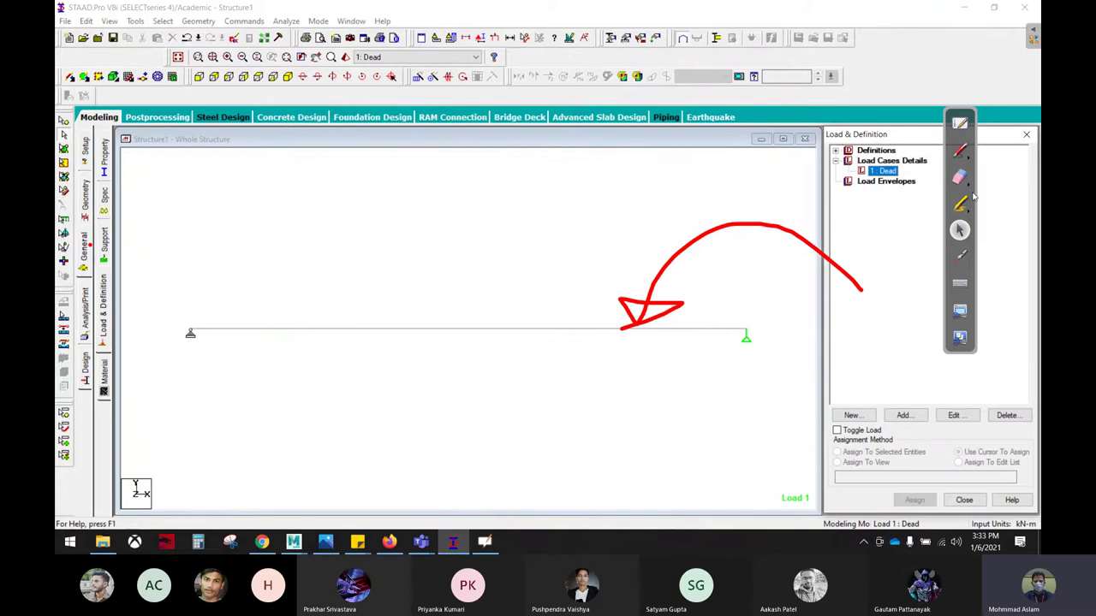
pyautogui.click(903, 416)
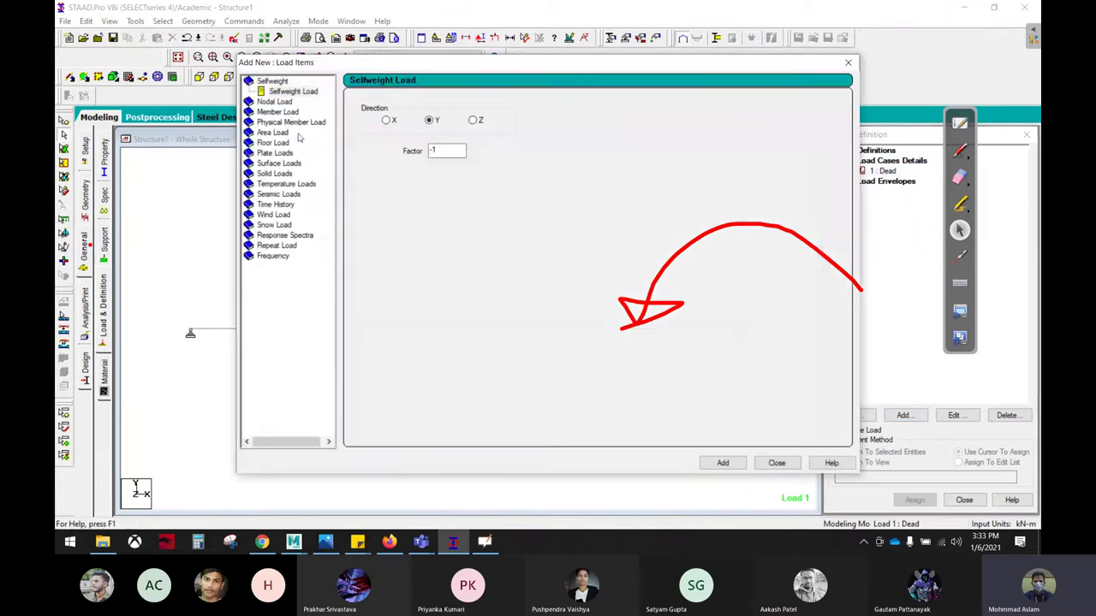
pyautogui.click(288, 113)
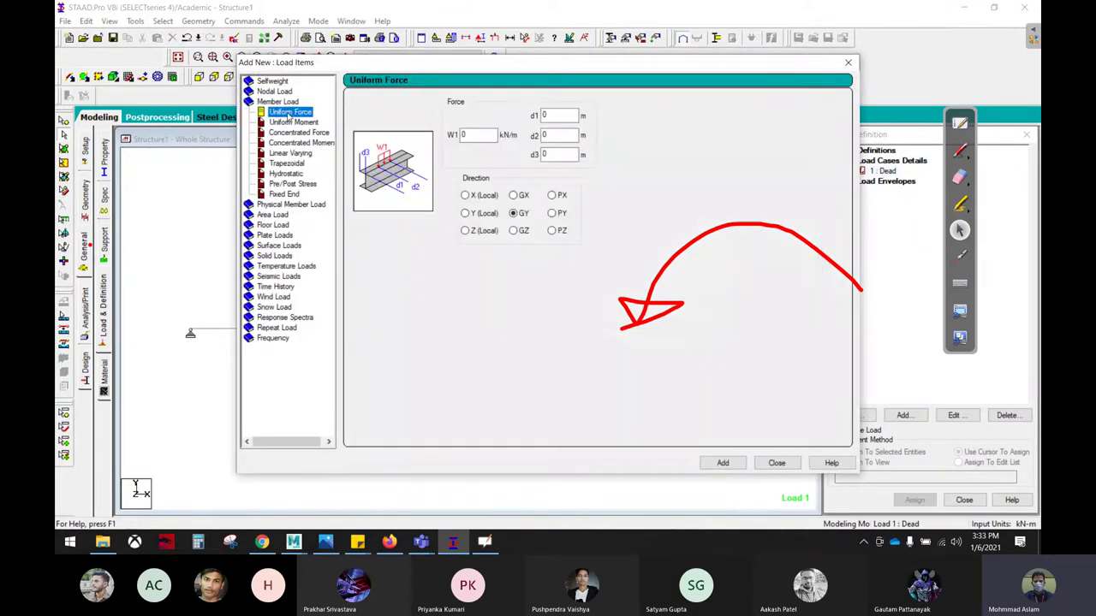
pyautogui.click(299, 133)
pyautogui.write('-50')
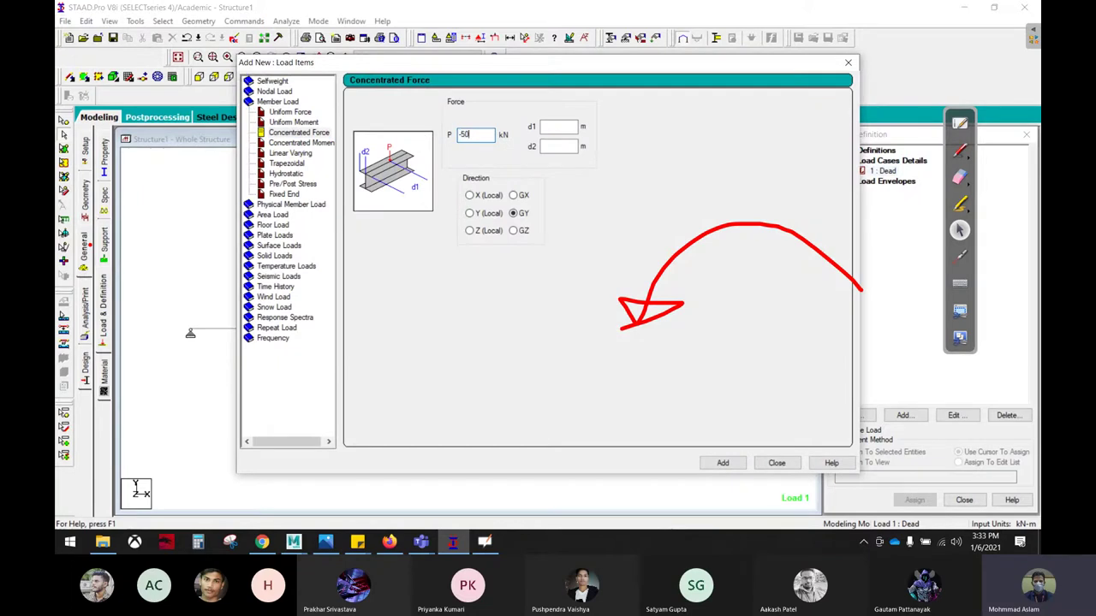
pyautogui.click(960, 150)
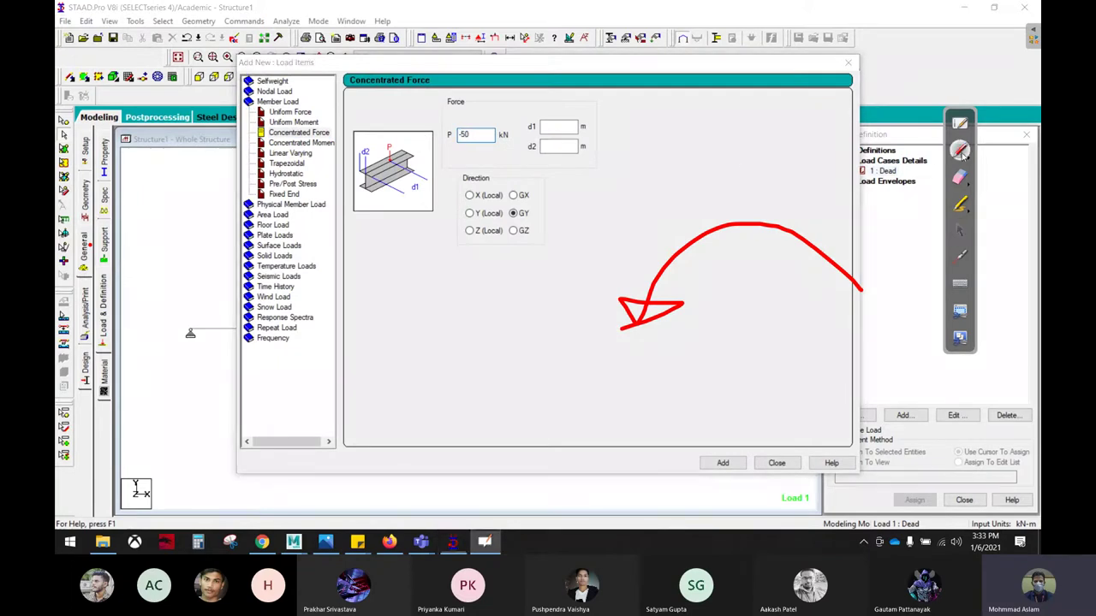
pyautogui.moveTo(638, 126); pyautogui.dragTo(610, 113)
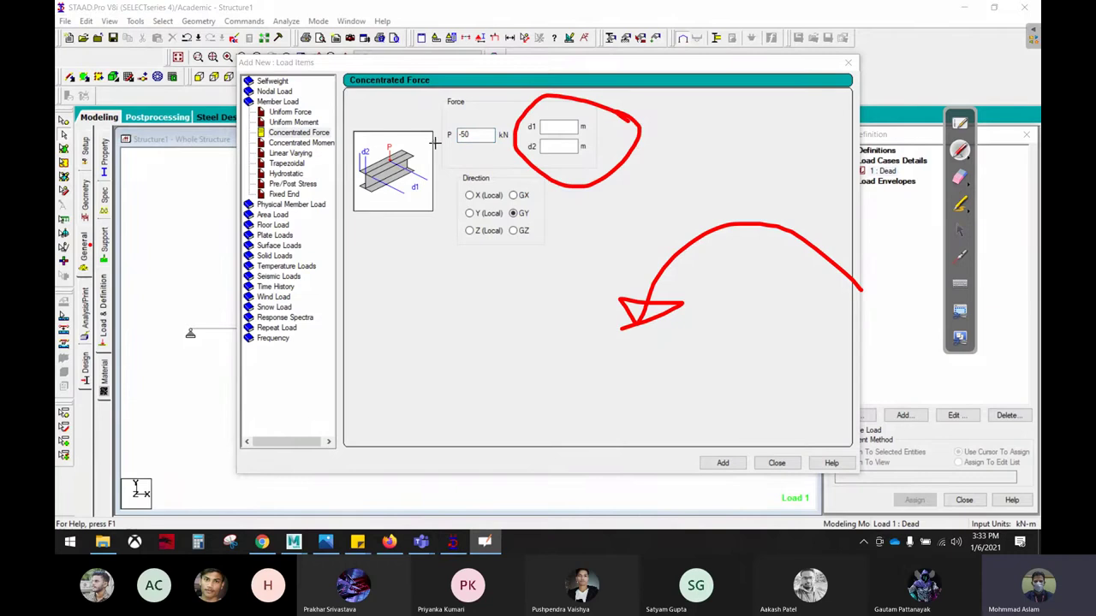
pyautogui.click(960, 230)
pyautogui.click(722, 462)
pyautogui.click(777, 463)
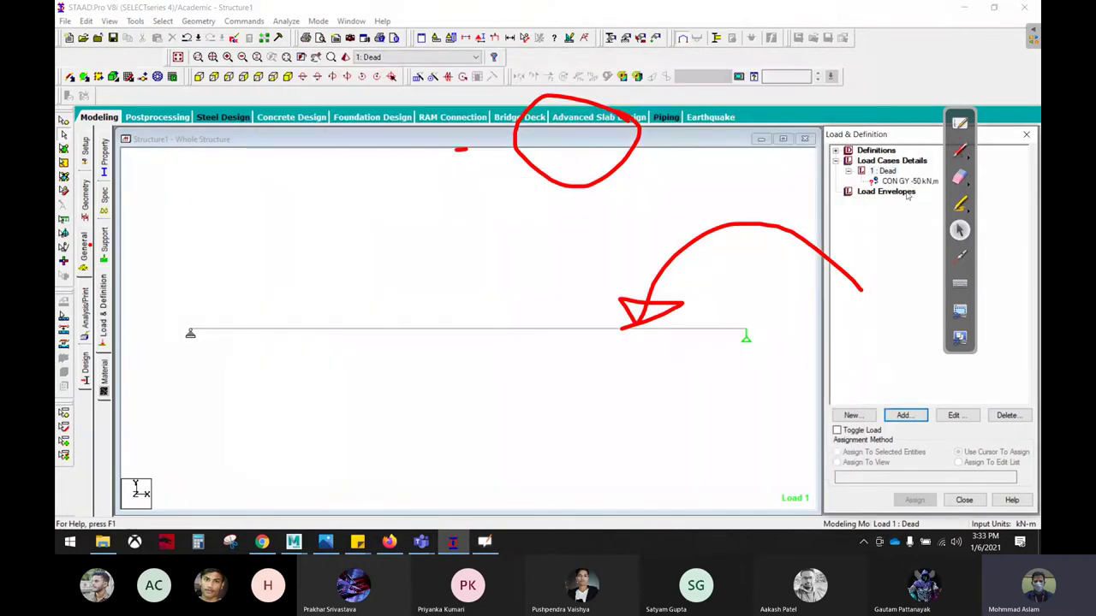
# Add a selfweight load in Y with factor -1 to the Dead case.
pyautogui.click(886, 171)
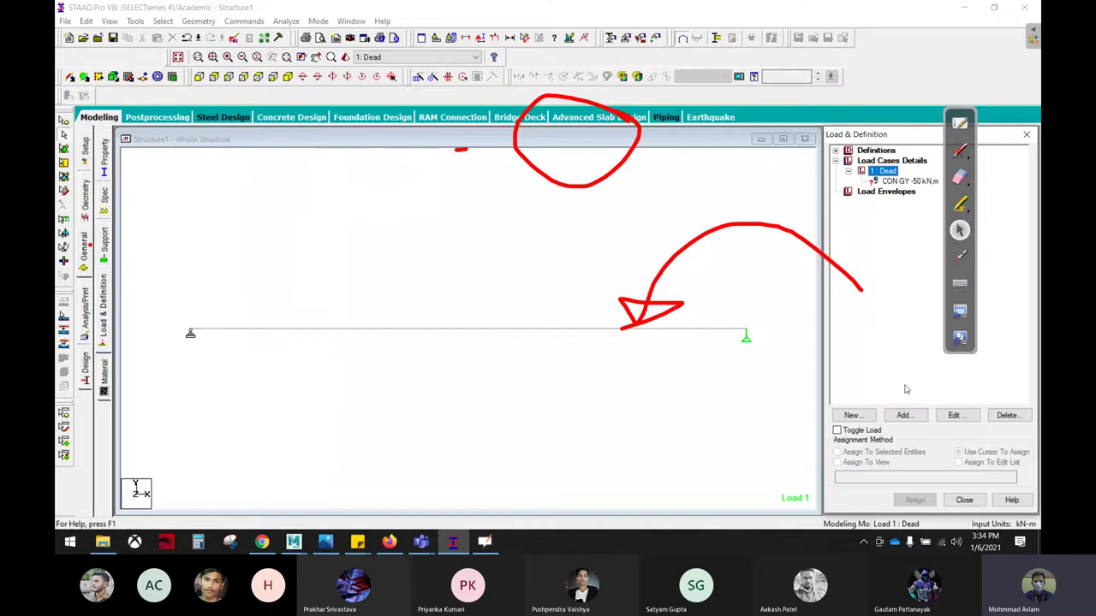
pyautogui.click(425, 236)
pyautogui.press('Return')
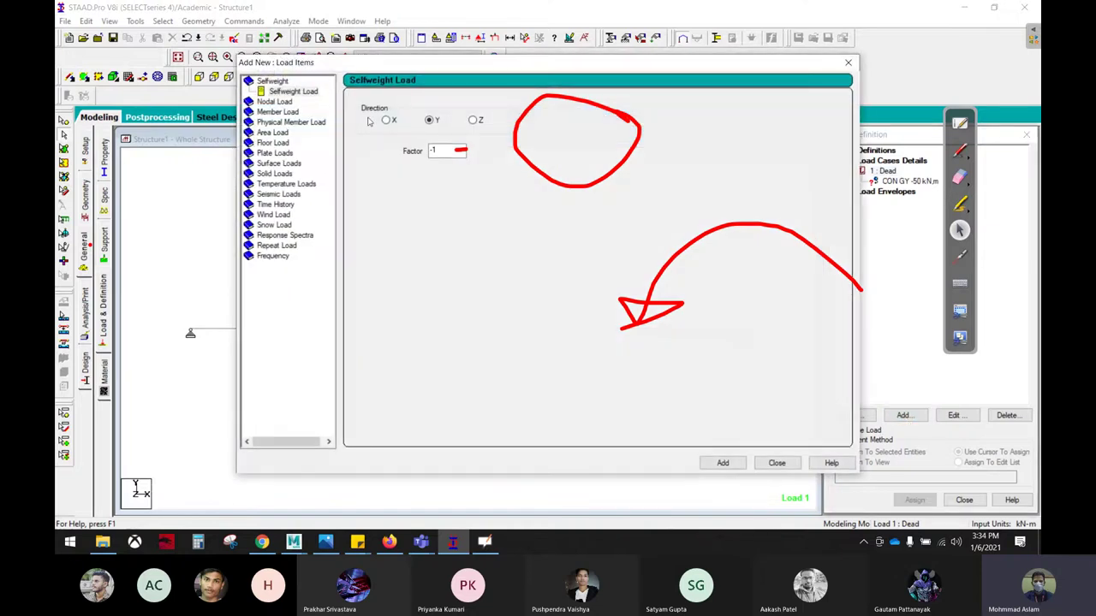
pyautogui.click(723, 462)
pyautogui.click(777, 462)
# Assign the -50 kN concentrated force to the beam with Assign To View.
pyautogui.click(895, 182)
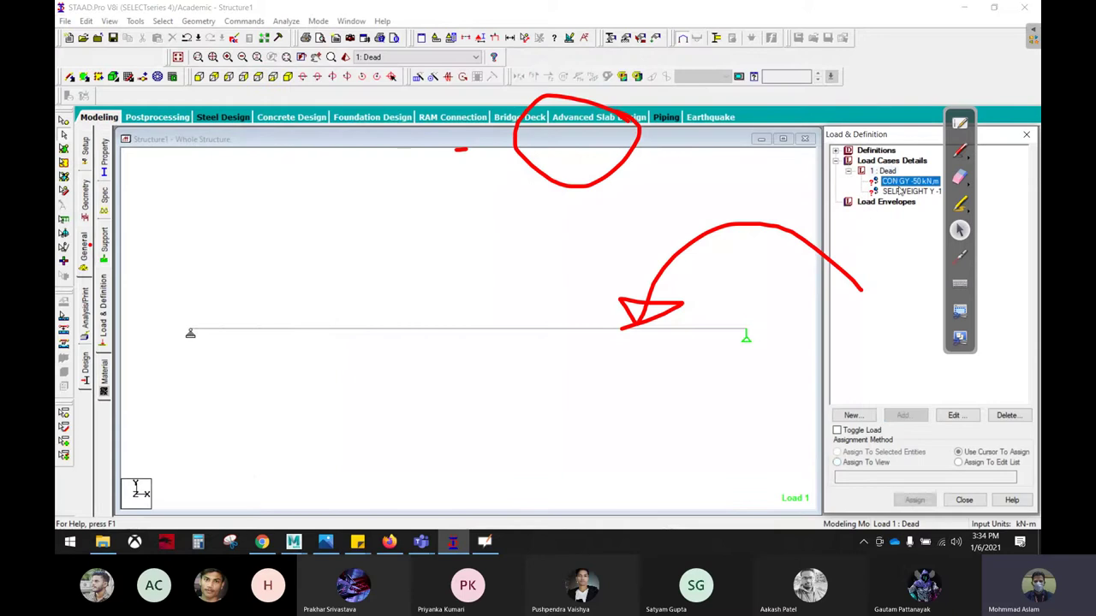
pyautogui.click(888, 464)
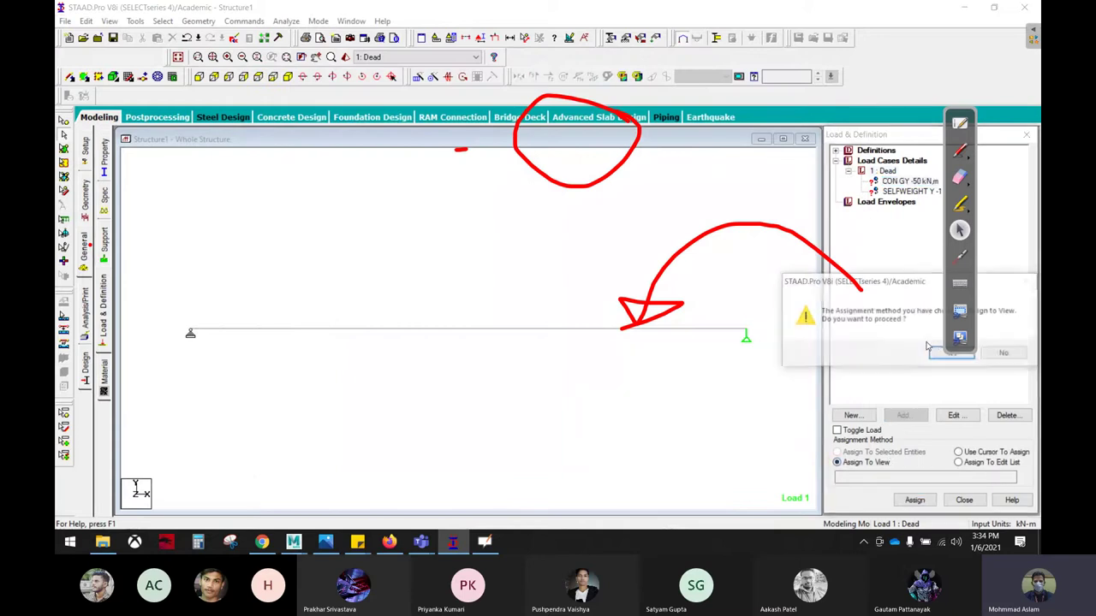
pyautogui.click(937, 355)
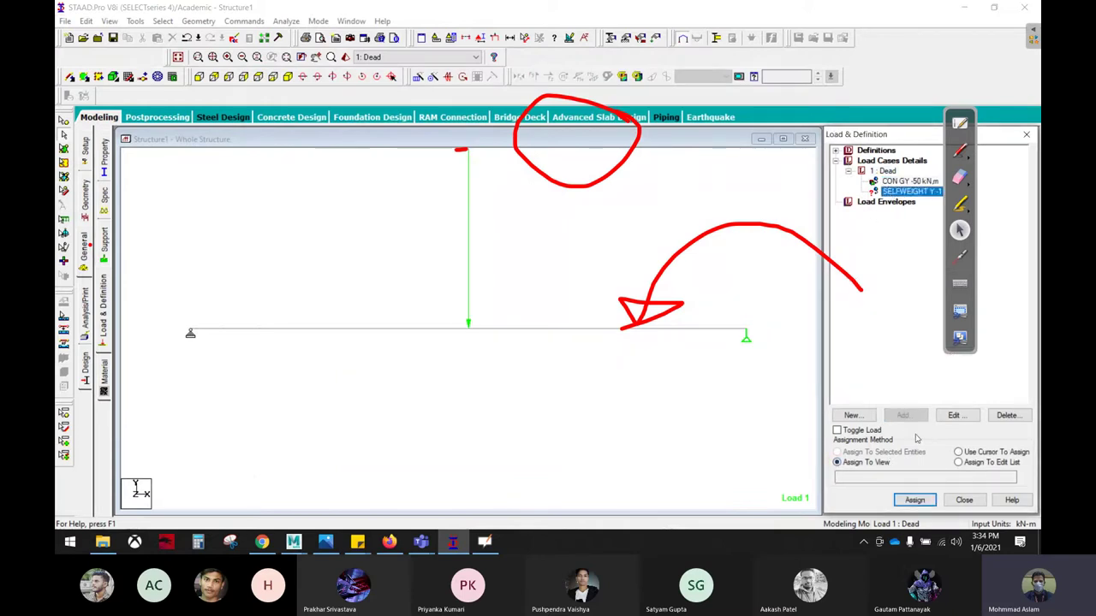
pyautogui.click(942, 351)
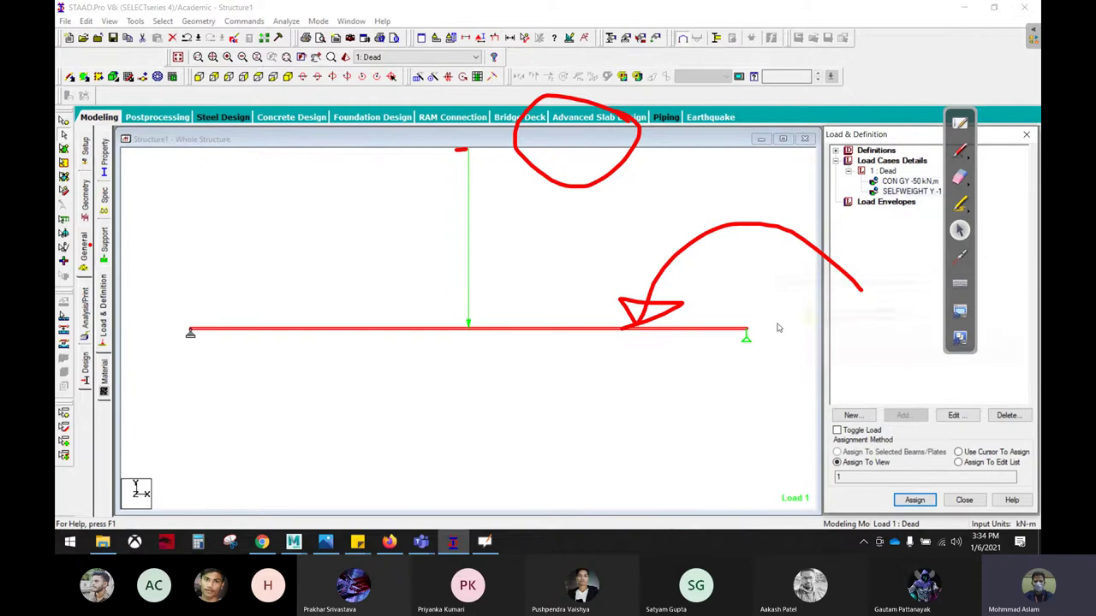
pyautogui.moveTo(949, 187)
pyautogui.mouseDown()
pyautogui.moveTo(807, 215)
pyautogui.moveTo(819, 306)
pyautogui.moveTo(714, 128)
pyautogui.moveTo(617, 94)
pyautogui.mouseUp()
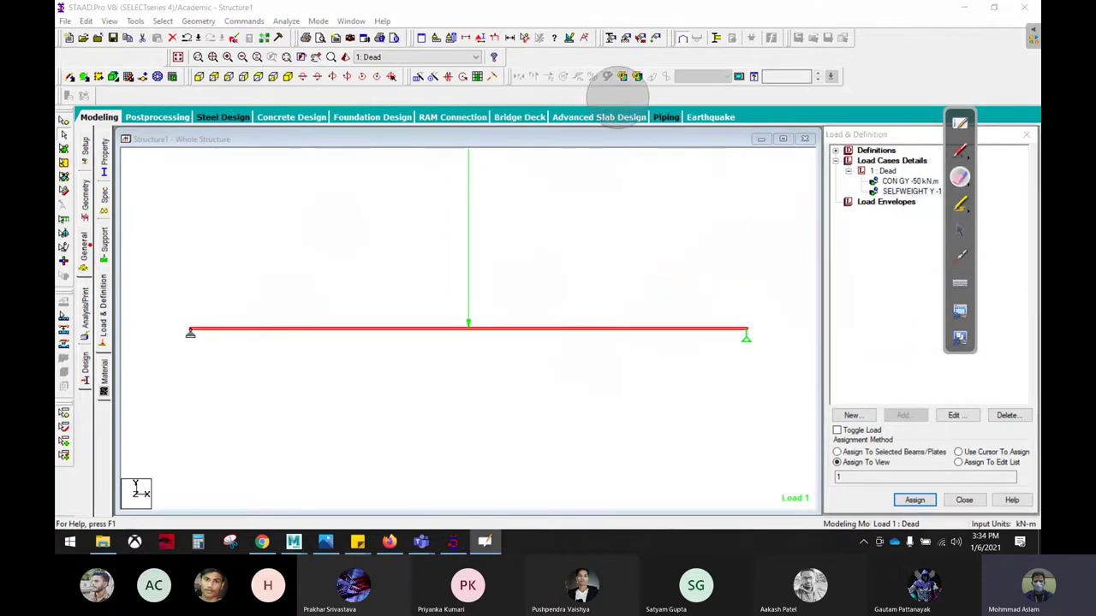
pyautogui.click(960, 229)
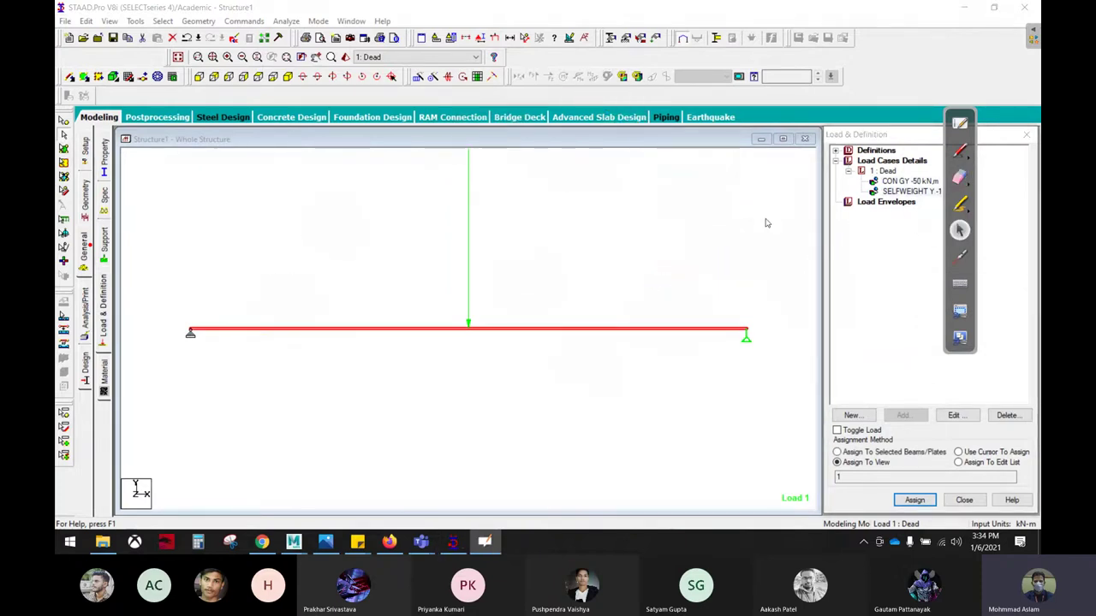
pyautogui.click(85, 312)
pyautogui.click(485, 305)
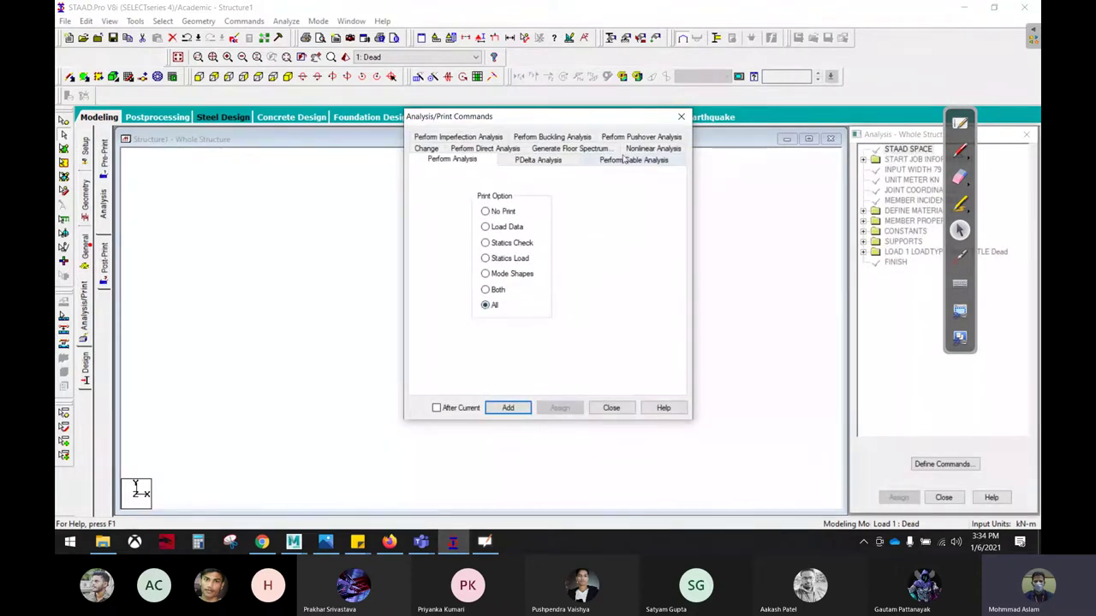
pyautogui.click(960, 150)
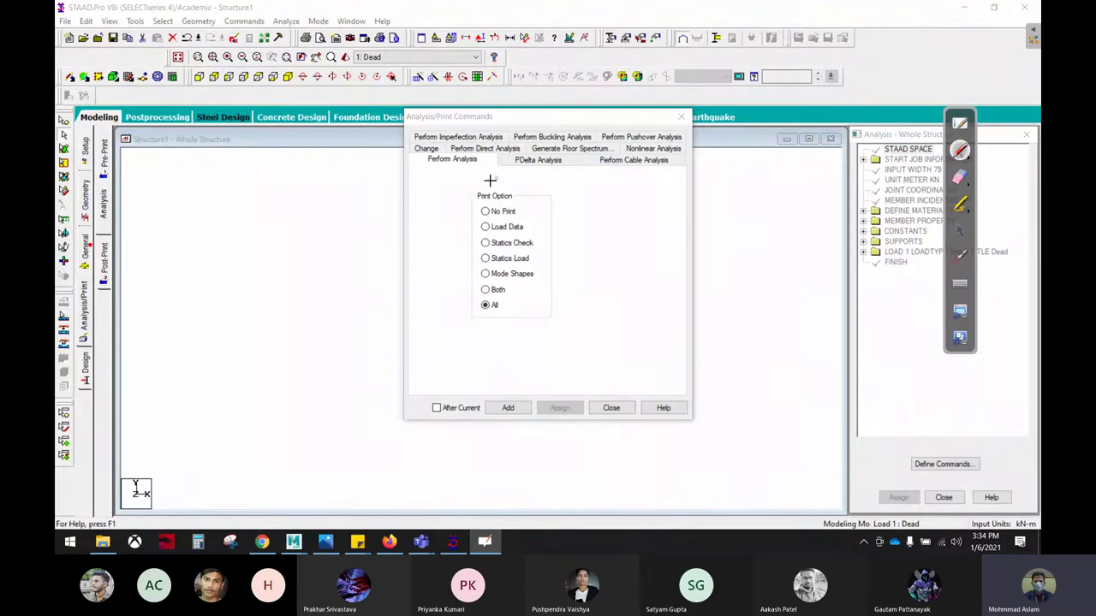
pyautogui.moveTo(455, 182)
pyautogui.mouseDown()
pyautogui.moveTo(511, 337)
pyautogui.moveTo(548, 190)
pyautogui.moveTo(439, 182)
pyautogui.mouseUp()
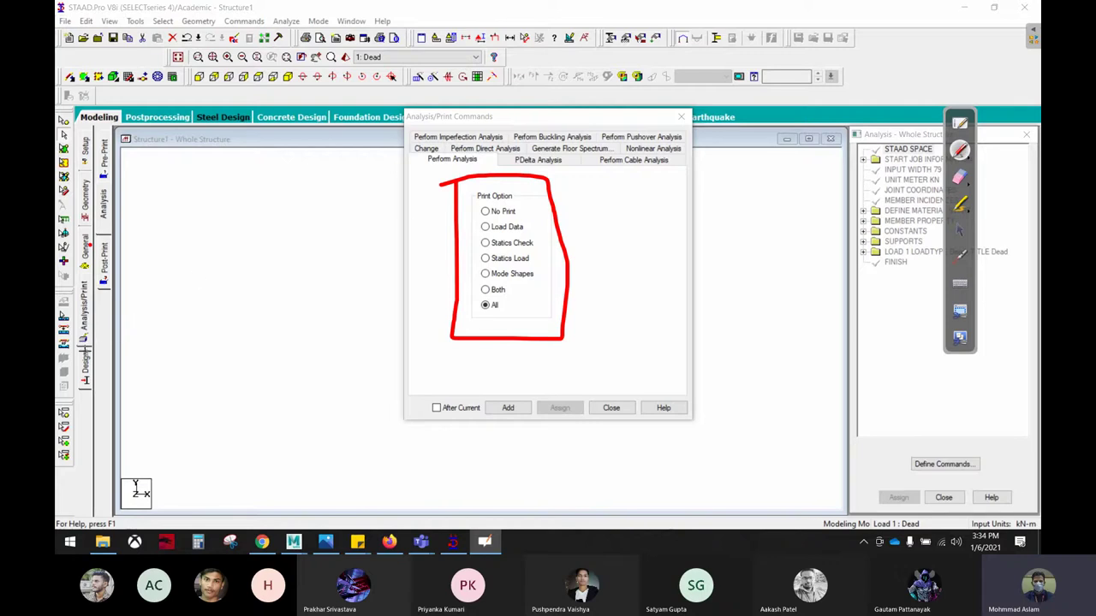
pyautogui.moveTo(85, 351)
pyautogui.mouseDown()
pyautogui.moveTo(111, 324)
pyautogui.moveTo(91, 268)
pyautogui.moveTo(57, 324)
pyautogui.moveTo(96, 356)
pyautogui.mouseUp()
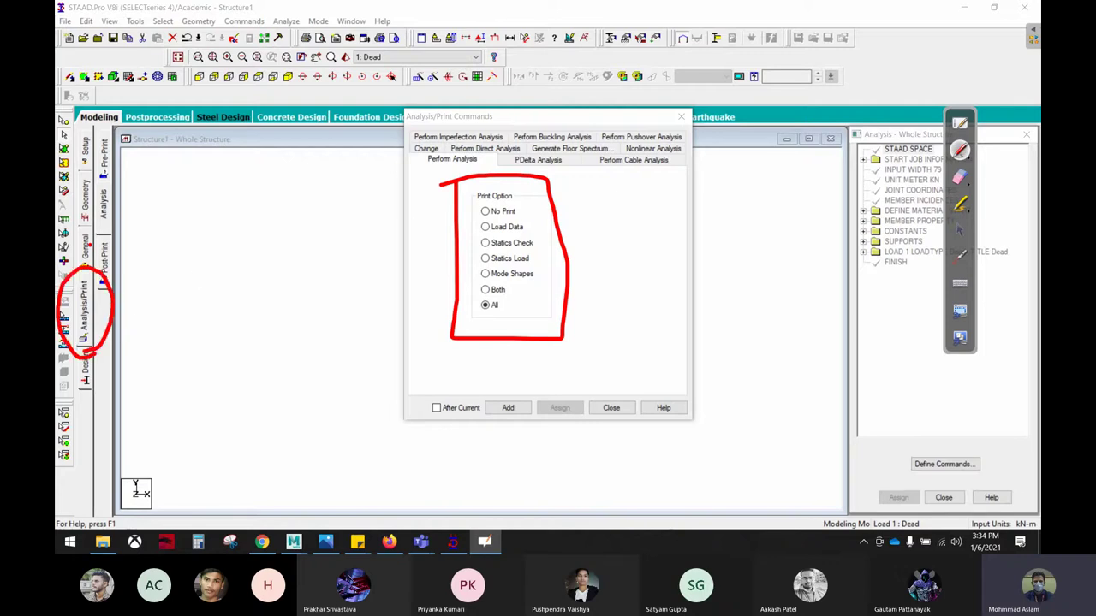
pyautogui.moveTo(113, 300); pyautogui.dragTo(288, 273)
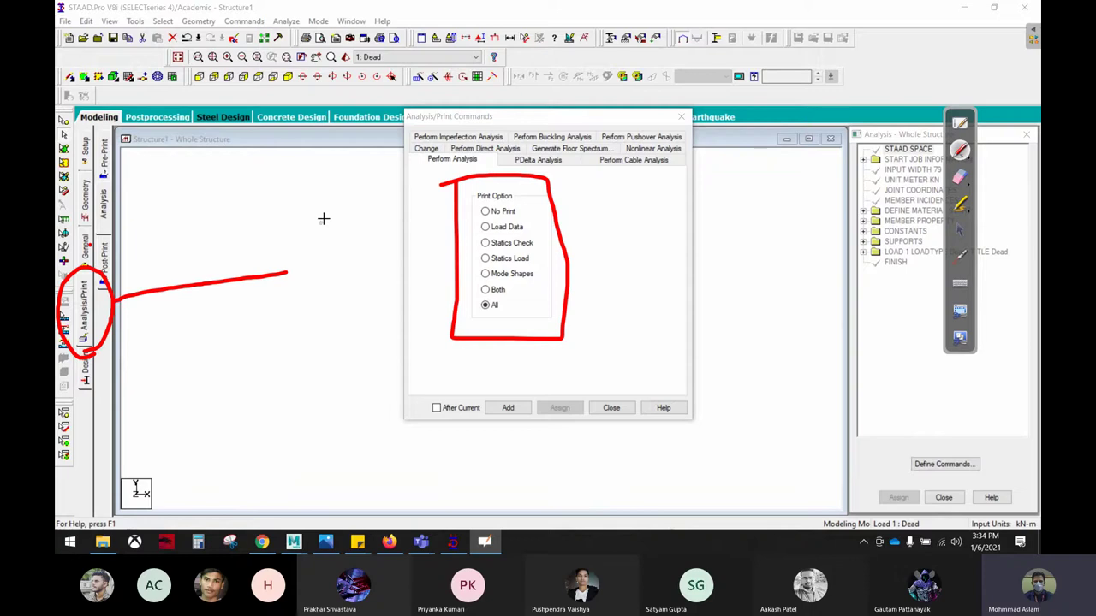
pyautogui.moveTo(391, 100)
pyautogui.mouseDown()
pyautogui.moveTo(334, 246)
pyautogui.moveTo(336, 459)
pyautogui.moveTo(410, 470)
pyautogui.mouseUp()
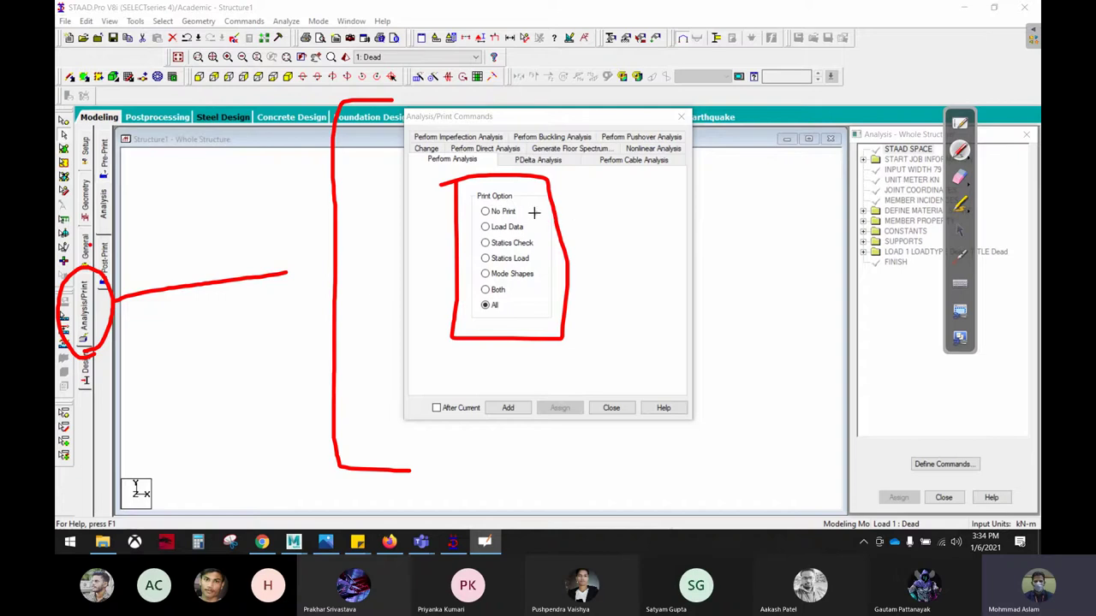
pyautogui.moveTo(524, 212)
pyautogui.mouseDown()
pyautogui.moveTo(644, 212)
pyautogui.moveTo(609, 200)
pyautogui.mouseUp()
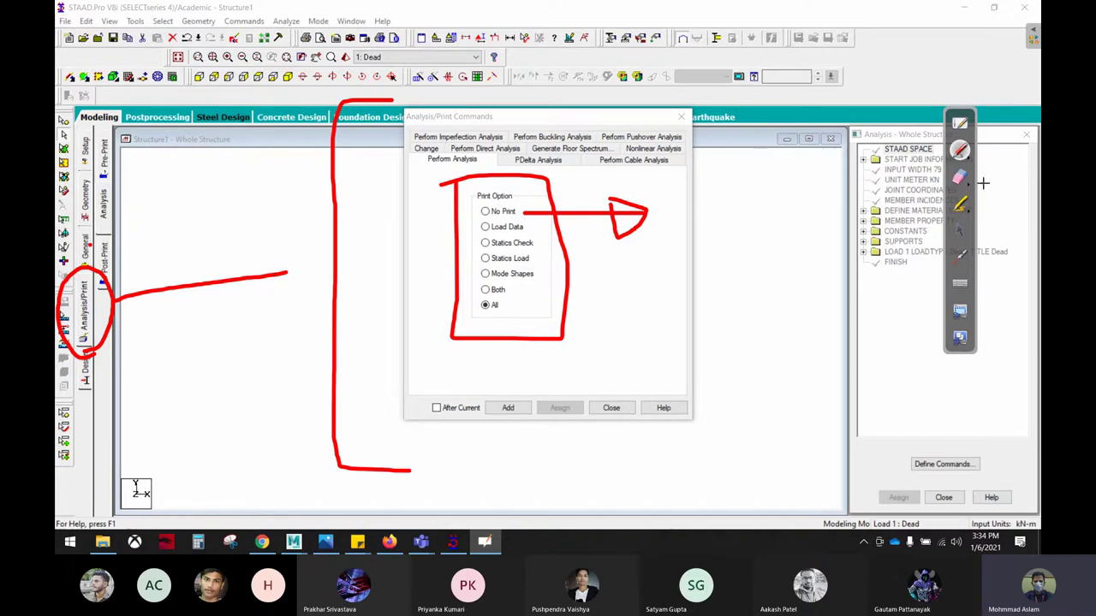
pyautogui.click(959, 229)
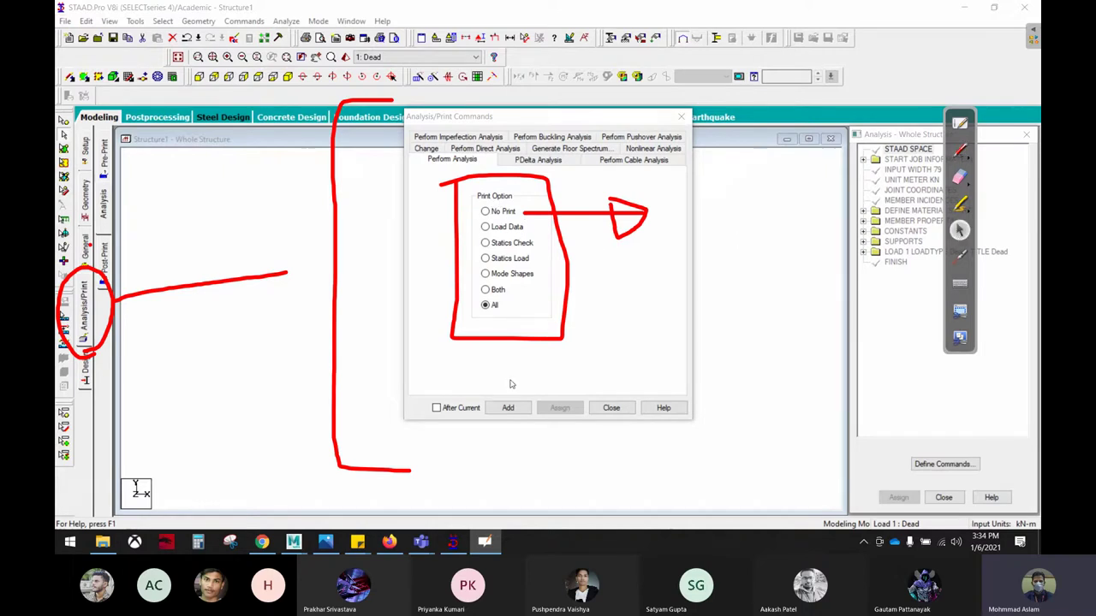
pyautogui.click(610, 407)
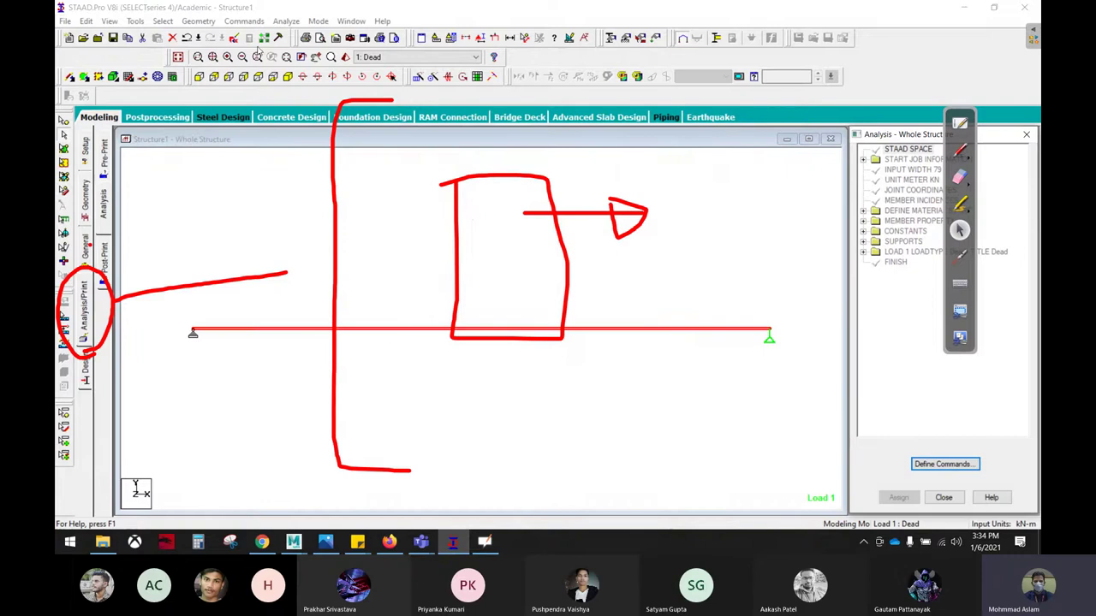
pyautogui.click(249, 38)
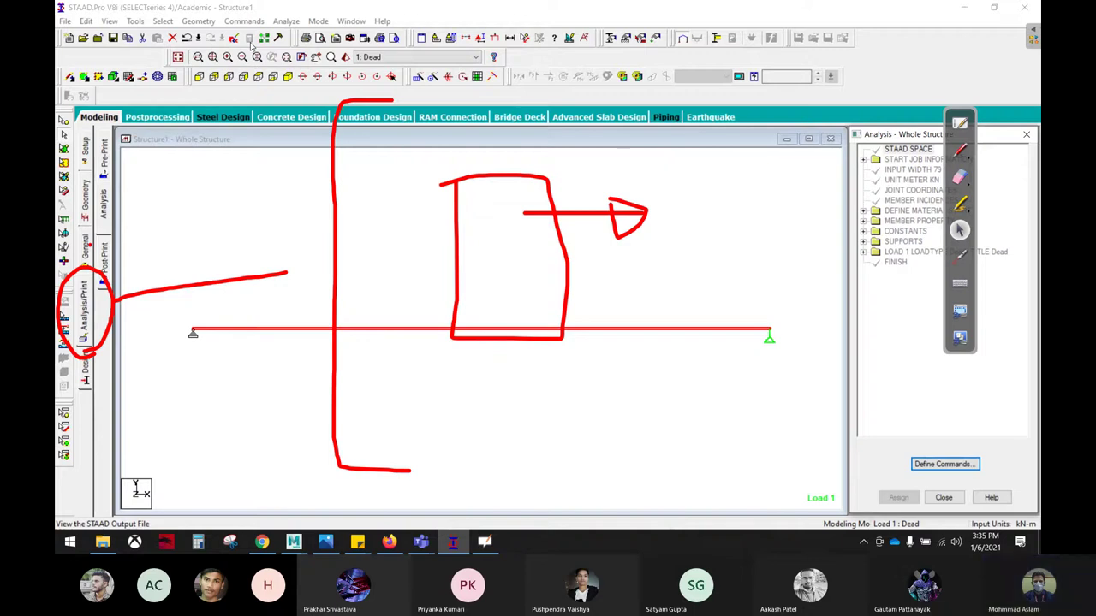
pyautogui.click(946, 464)
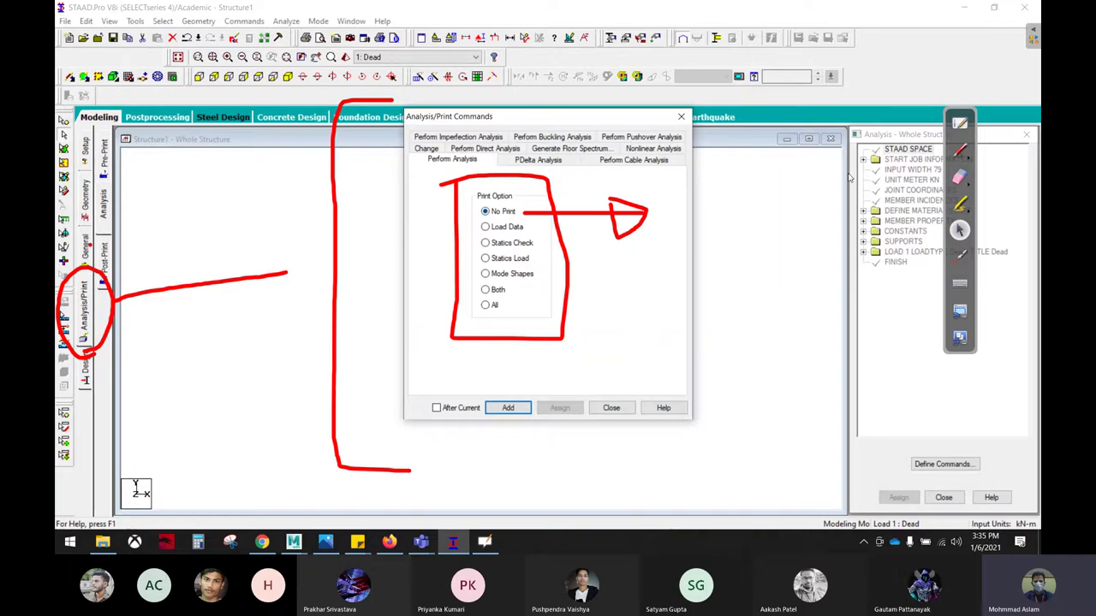
pyautogui.click(960, 151)
pyautogui.moveTo(490, 211)
pyautogui.mouseDown()
pyautogui.moveTo(313, 200)
pyautogui.moveTo(246, 51)
pyautogui.moveTo(257, 60)
pyautogui.mouseUp()
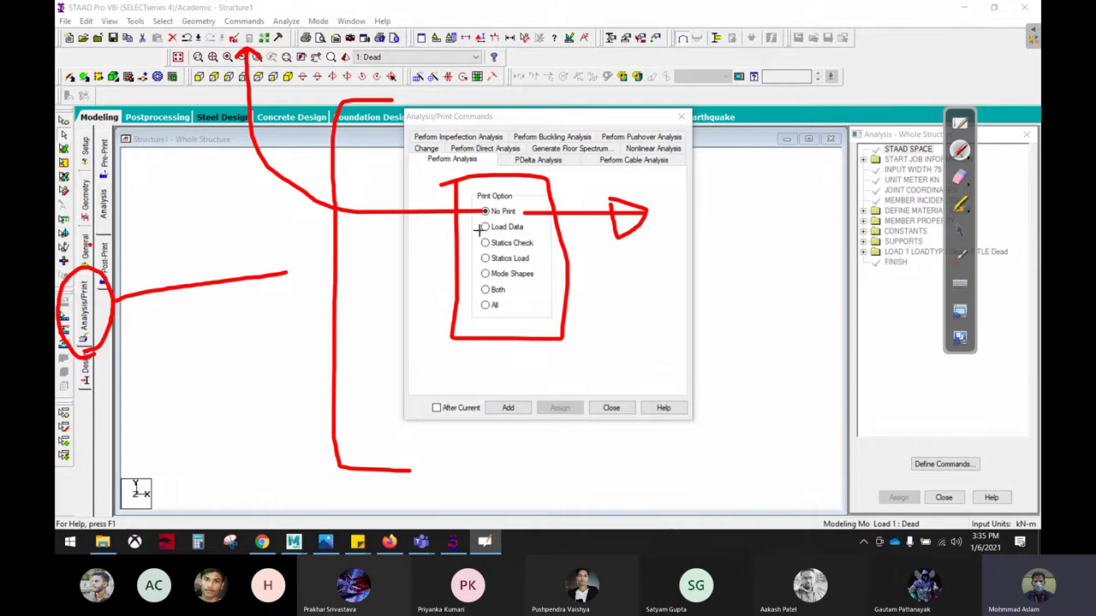
pyautogui.moveTo(480, 227)
pyautogui.mouseDown()
pyautogui.moveTo(240, 242)
pyautogui.moveTo(219, 154)
pyautogui.moveTo(224, 128)
pyautogui.mouseUp()
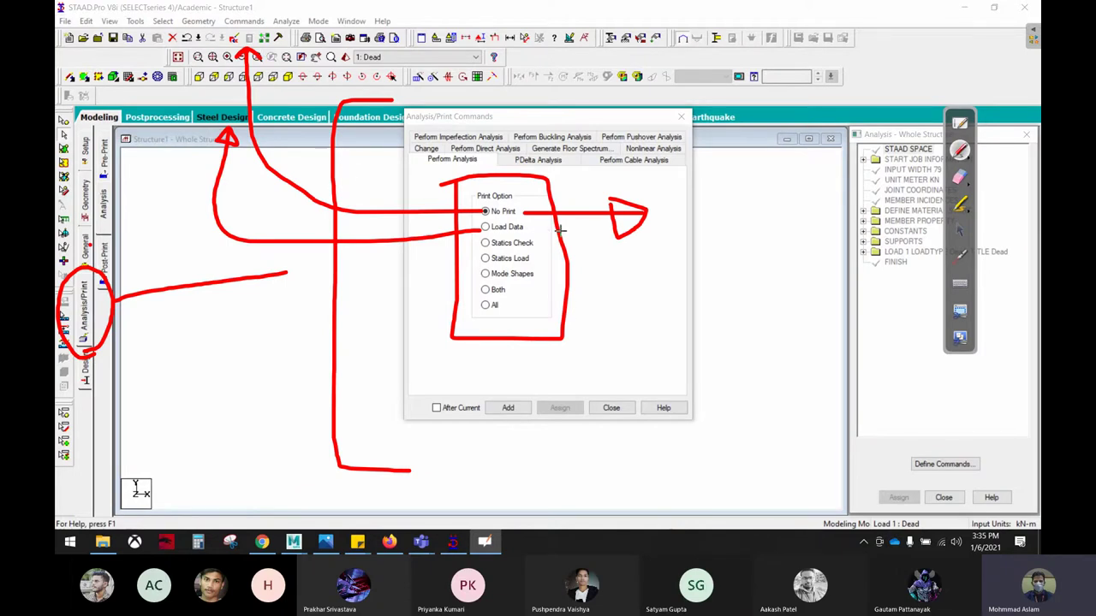
pyautogui.moveTo(535, 243)
pyautogui.mouseDown()
pyautogui.moveTo(610, 251)
pyautogui.moveTo(602, 256)
pyautogui.mouseUp()
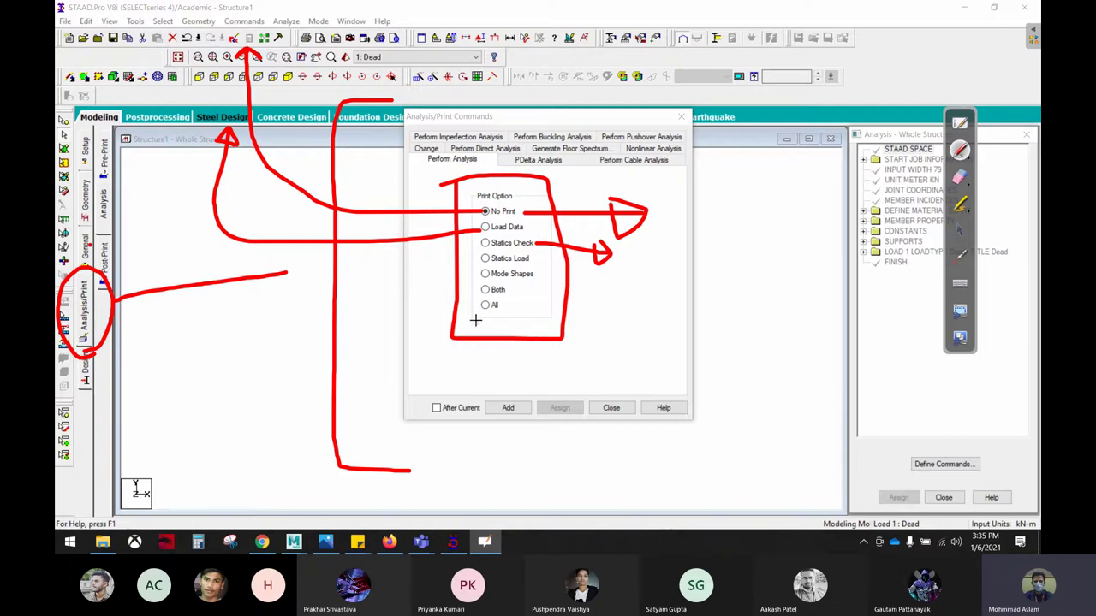
pyautogui.moveTo(484, 244)
pyautogui.mouseDown()
pyautogui.moveTo(197, 266)
pyautogui.moveTo(192, 160)
pyautogui.moveTo(203, 144)
pyautogui.mouseUp()
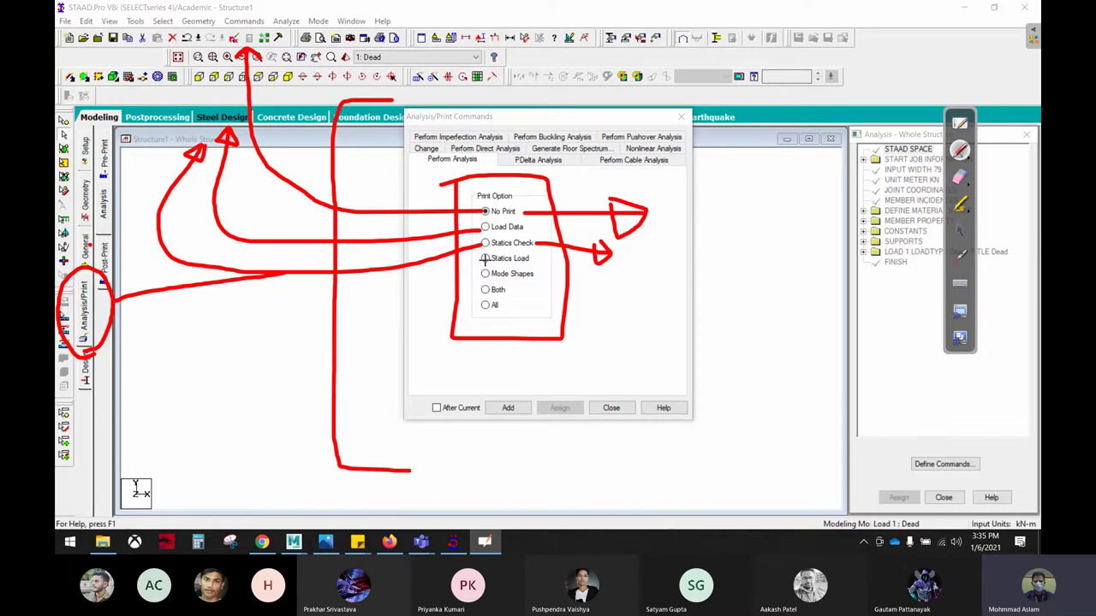
pyautogui.moveTo(484, 259)
pyautogui.mouseDown()
pyautogui.moveTo(396, 295)
pyautogui.moveTo(176, 300)
pyautogui.moveTo(123, 193)
pyautogui.moveTo(210, 96)
pyautogui.mouseUp()
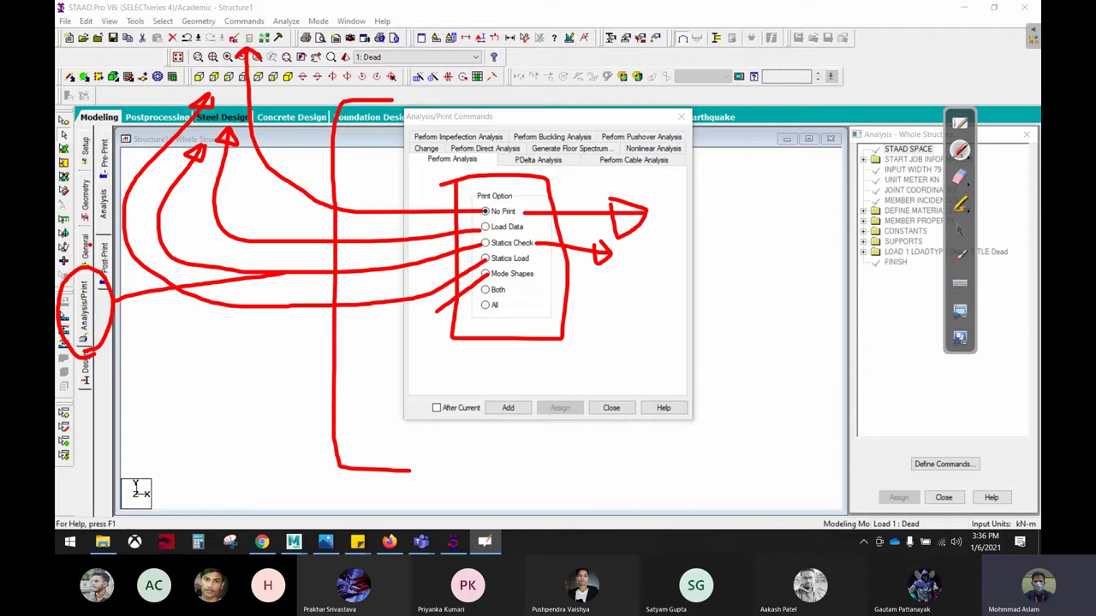
pyautogui.moveTo(411, 324)
pyautogui.mouseDown()
pyautogui.moveTo(336, 345)
pyautogui.moveTo(120, 350)
pyautogui.moveTo(65, 218)
pyautogui.moveTo(178, 74)
pyautogui.mouseUp()
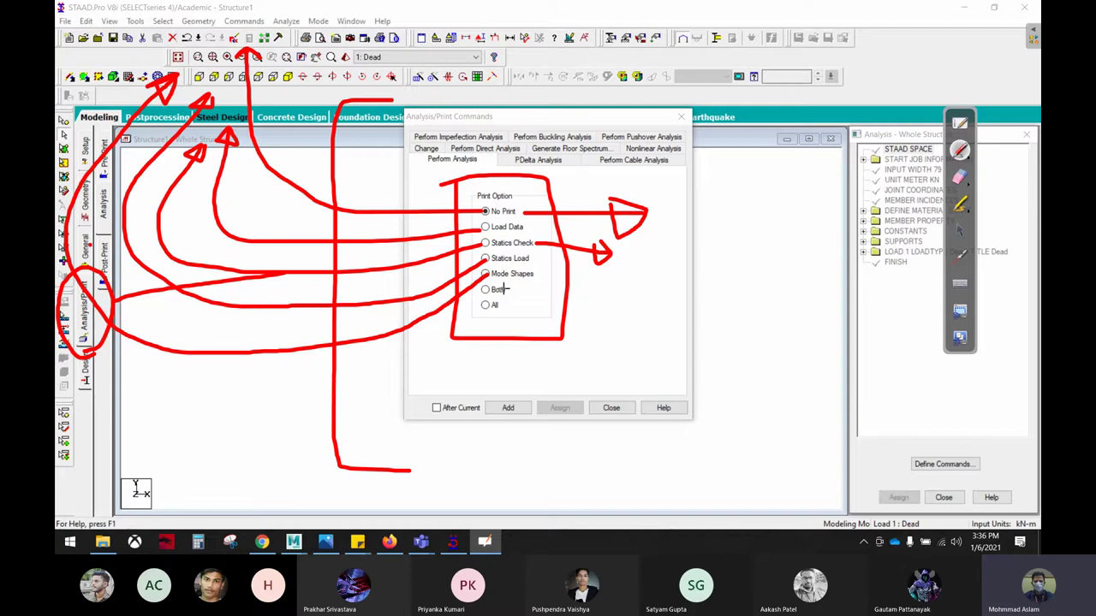
pyautogui.moveTo(501, 291)
pyautogui.mouseDown()
pyautogui.moveTo(653, 282)
pyautogui.moveTo(646, 91)
pyautogui.moveTo(338, 55)
pyautogui.moveTo(344, 68)
pyautogui.mouseUp()
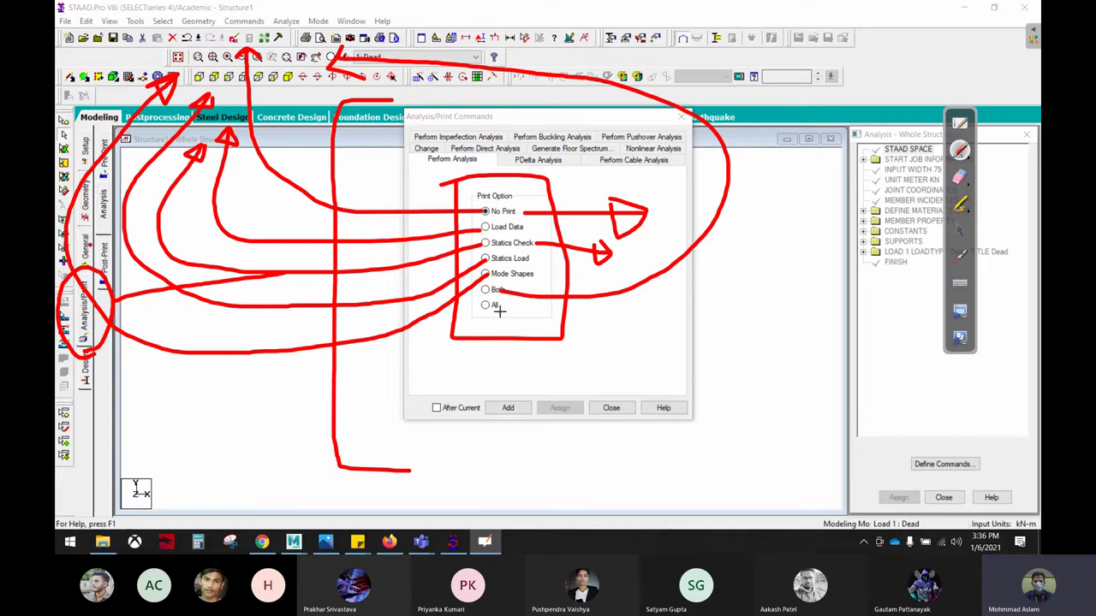
pyautogui.moveTo(500, 311)
pyautogui.mouseDown()
pyautogui.moveTo(509, 325)
pyautogui.moveTo(839, 257)
pyautogui.moveTo(642, 81)
pyautogui.moveTo(379, 51)
pyautogui.moveTo(394, 55)
pyautogui.moveTo(363, 39)
pyautogui.mouseUp()
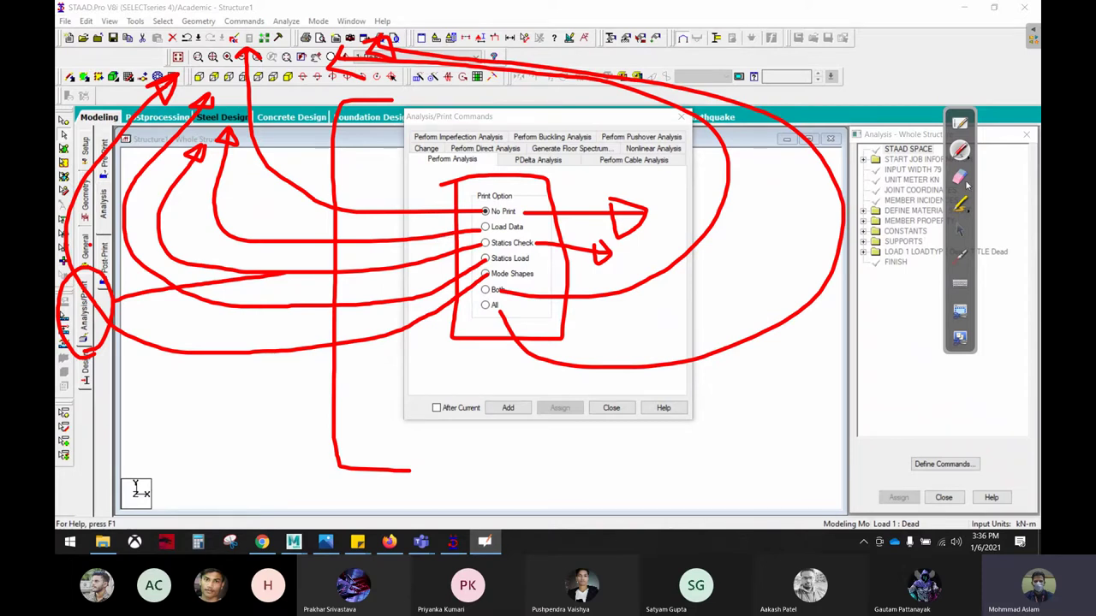
pyautogui.click(960, 177)
pyautogui.moveTo(742, 192)
pyautogui.mouseDown()
pyautogui.moveTo(435, 352)
pyautogui.moveTo(647, 313)
pyautogui.moveTo(807, 171)
pyautogui.moveTo(360, 51)
pyautogui.moveTo(171, 103)
pyautogui.moveTo(76, 222)
pyautogui.moveTo(228, 323)
pyautogui.moveTo(420, 403)
pyautogui.moveTo(440, 245)
pyautogui.moveTo(272, 253)
pyautogui.moveTo(367, 159)
pyautogui.moveTo(403, 183)
pyautogui.mouseUp()
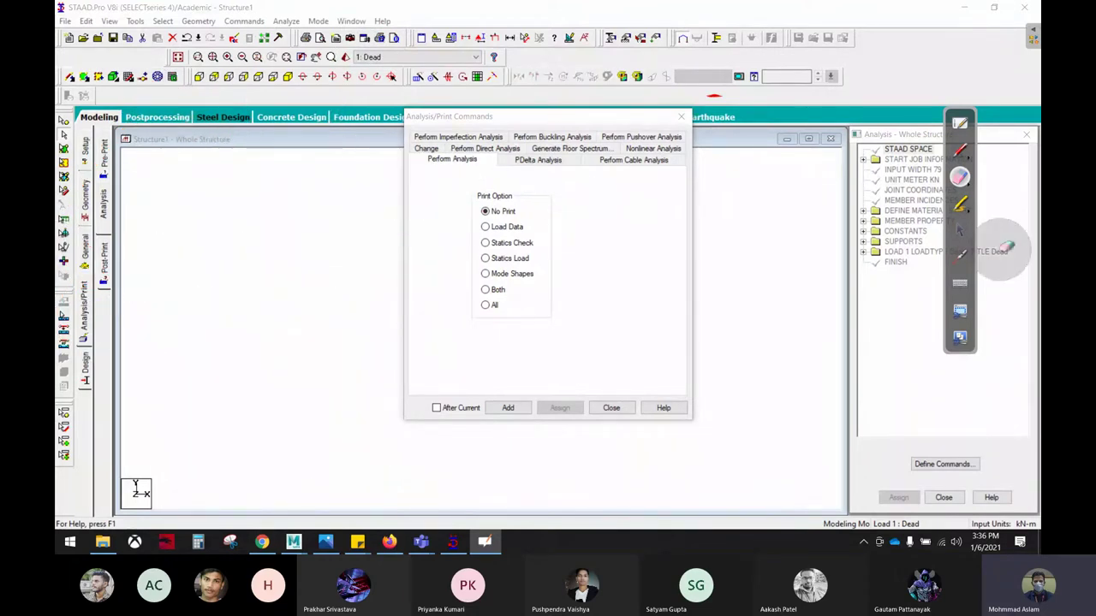
# Add a PERFORM ANALYSIS PRINT ALL command to the beam's input.
pyautogui.click(961, 232)
pyautogui.click(486, 305)
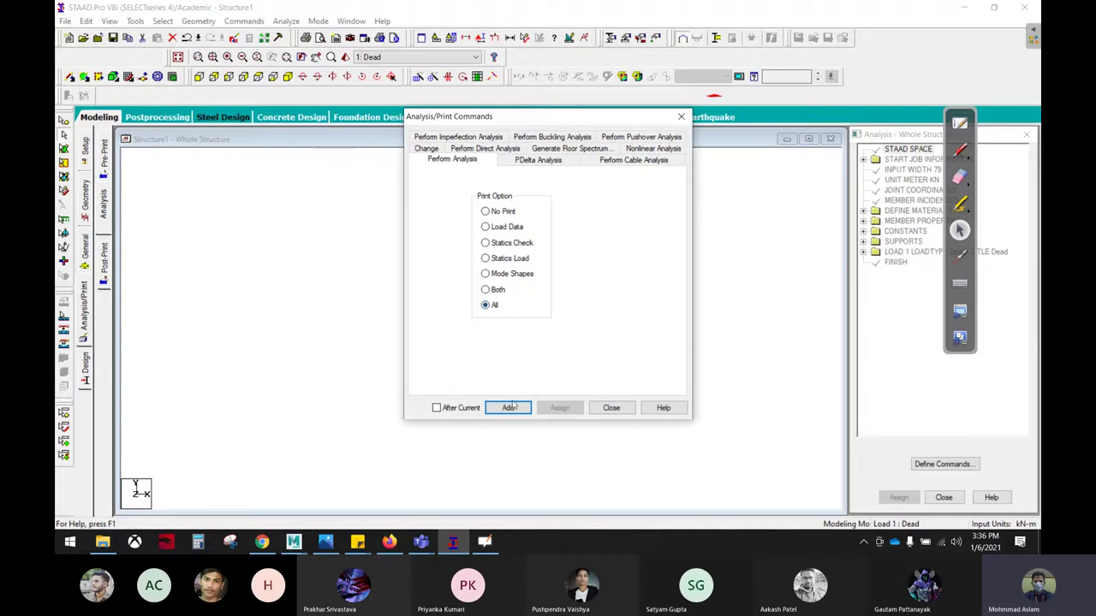
pyautogui.click(508, 407)
pyautogui.click(611, 407)
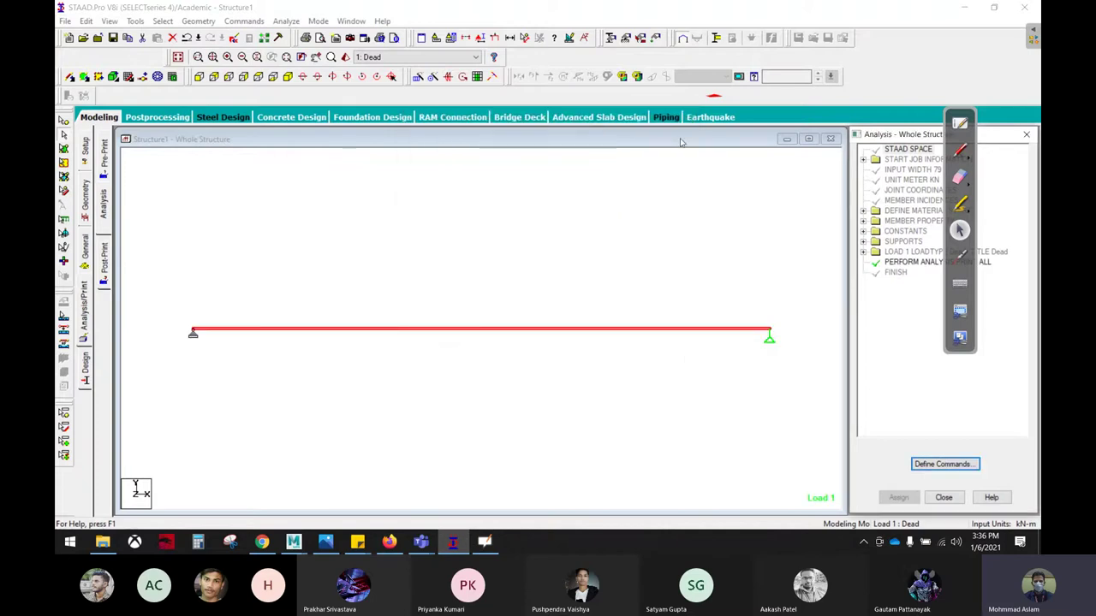
# Save the model and run the analysis, staying in Modeling Mode afterward.
pyautogui.click(286, 20)
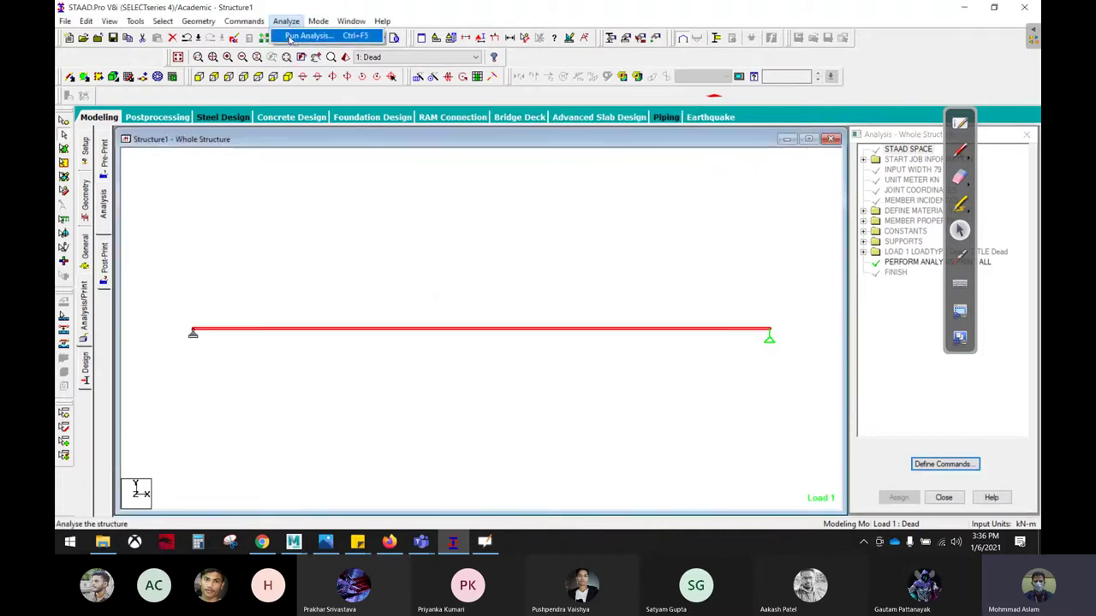
pyautogui.click(309, 35)
pyautogui.click(482, 291)
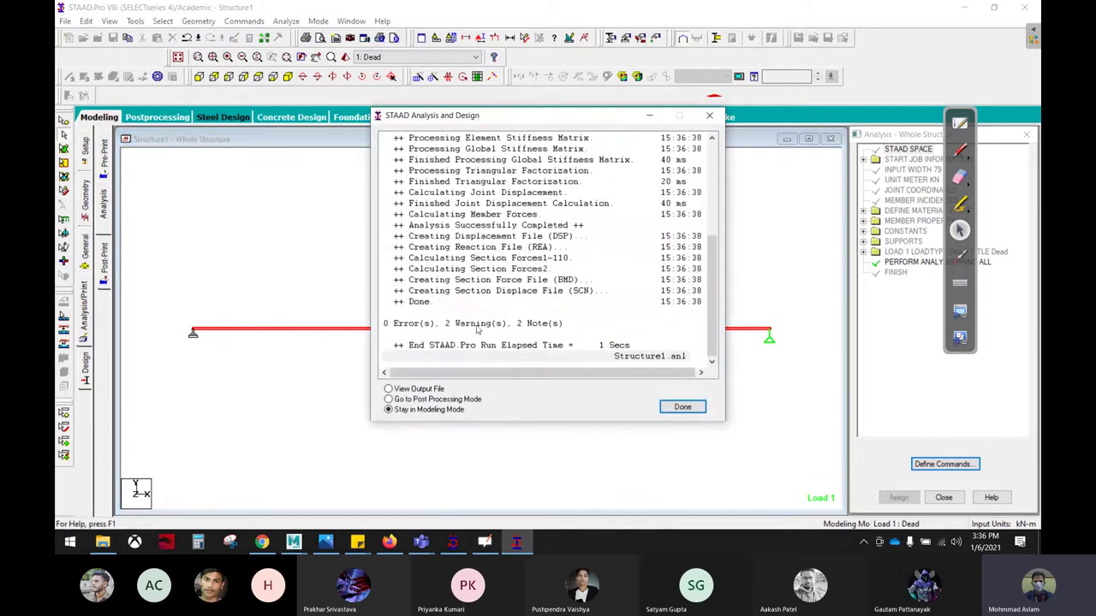
pyautogui.click(695, 409)
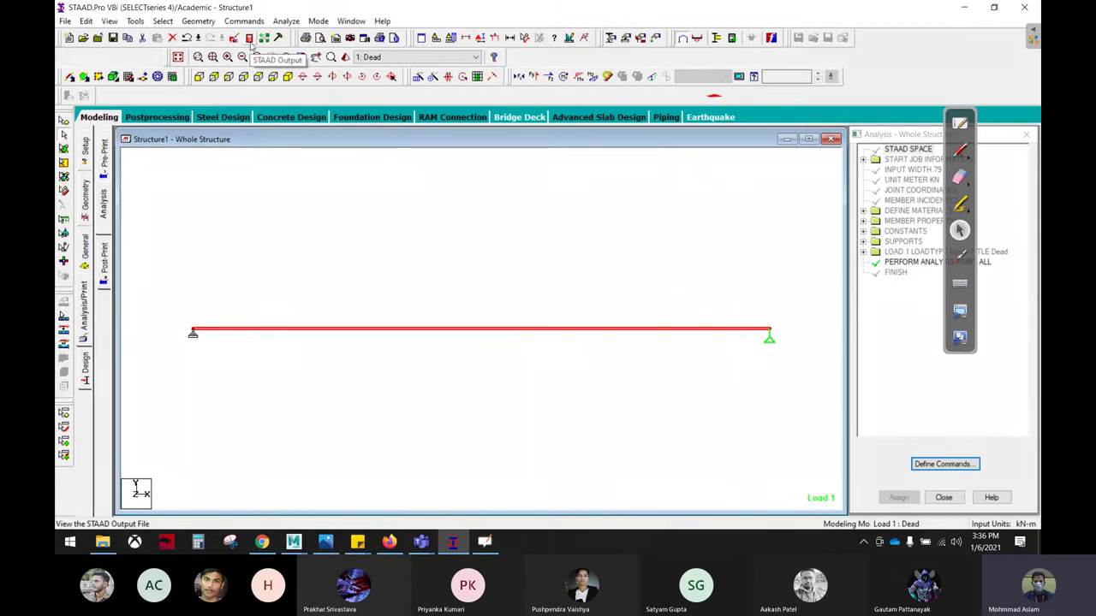
# Open the Structure1.anl output and go to the Total Applied Load results.
pyautogui.click(249, 38)
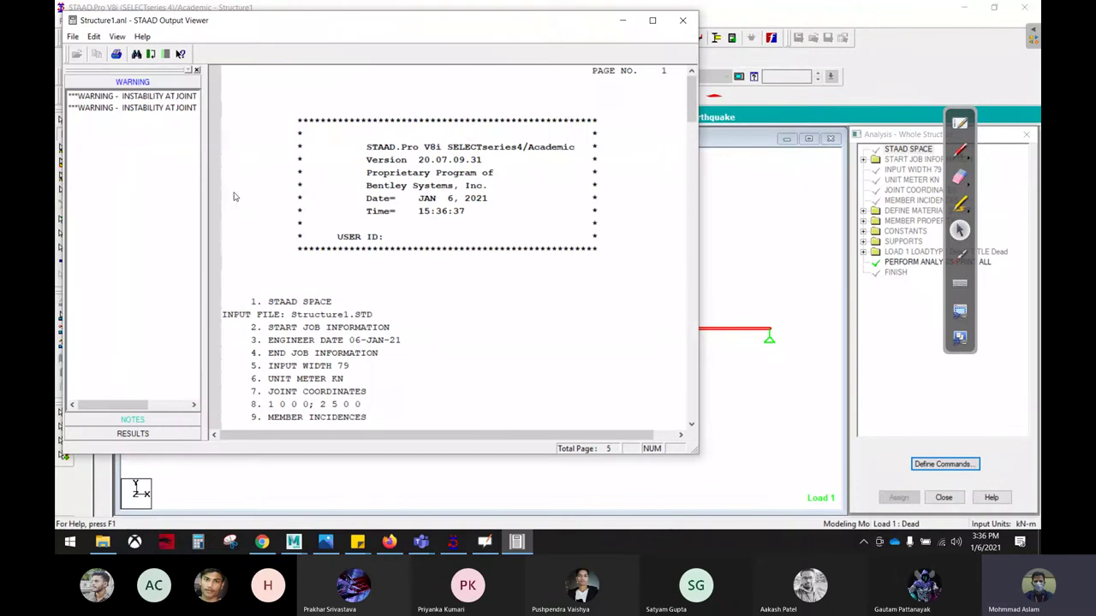
pyautogui.click(135, 434)
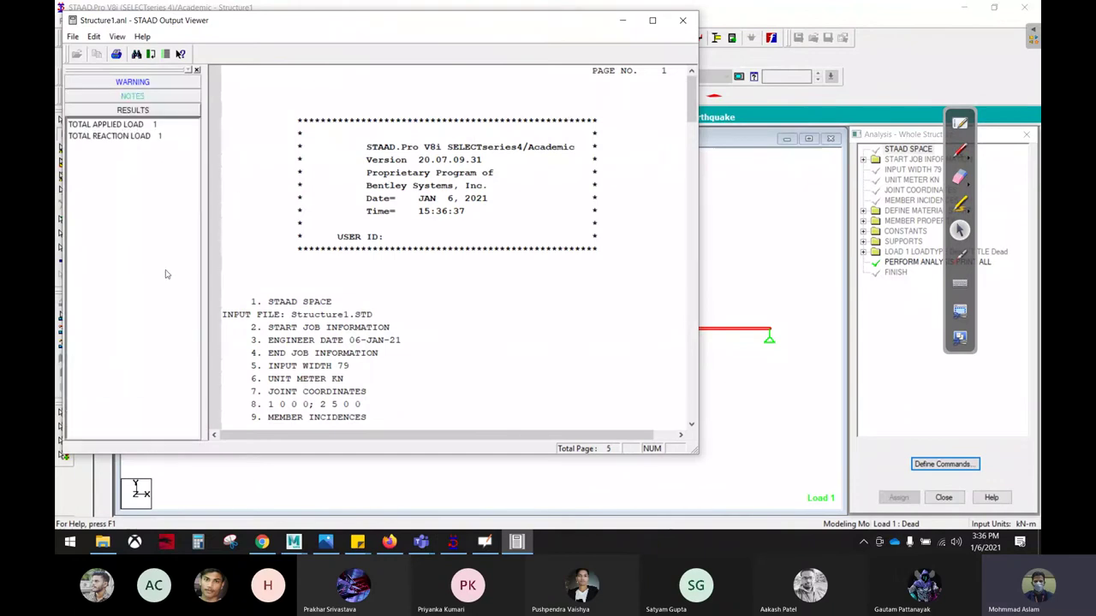
pyautogui.click(139, 126)
pyautogui.scroll(6, 564, 244)
pyautogui.scroll(8, 564, 244)
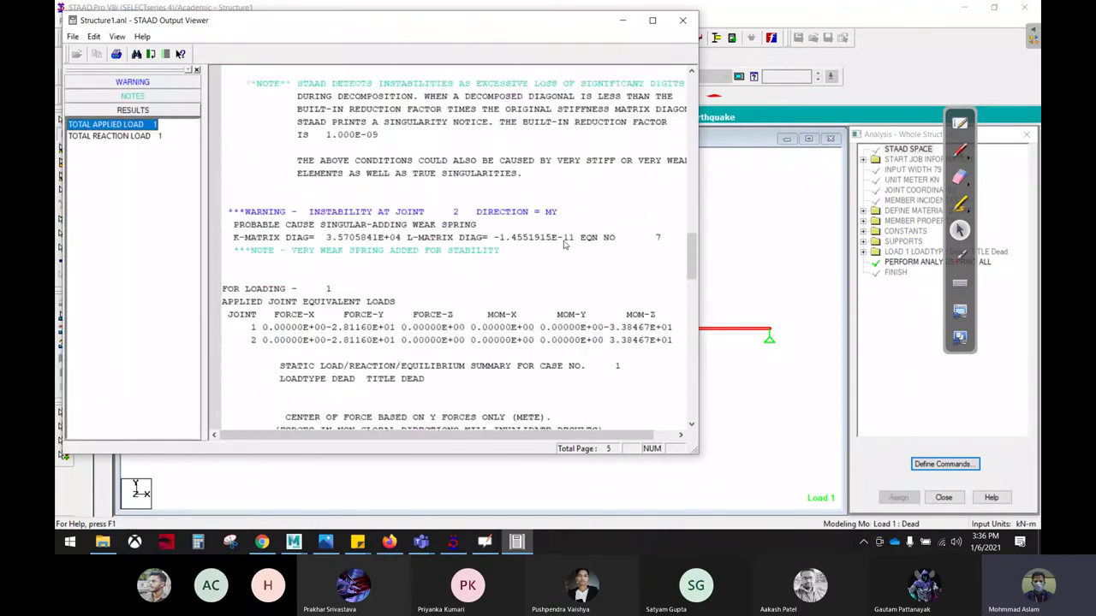
pyautogui.scroll(8, 564, 244)
pyautogui.scroll(-1, 564, 244)
pyautogui.scroll(-1, 565, 244)
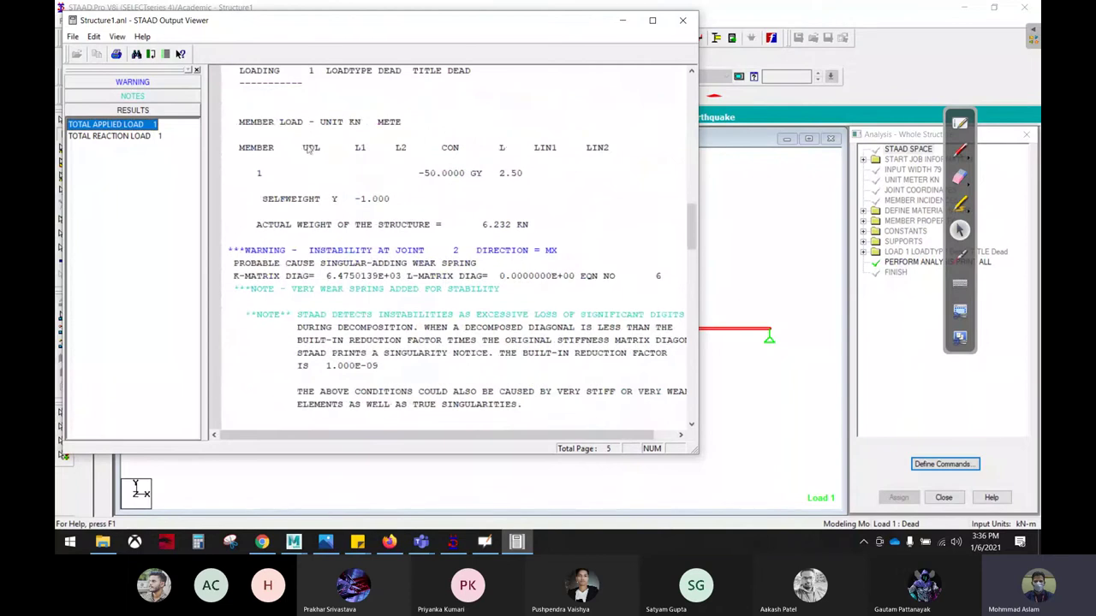
# Mark up Member 1's UDL, the -50 GY concentrated load at 2.50, and selfweight, then erase the marks.
pyautogui.click(959, 151)
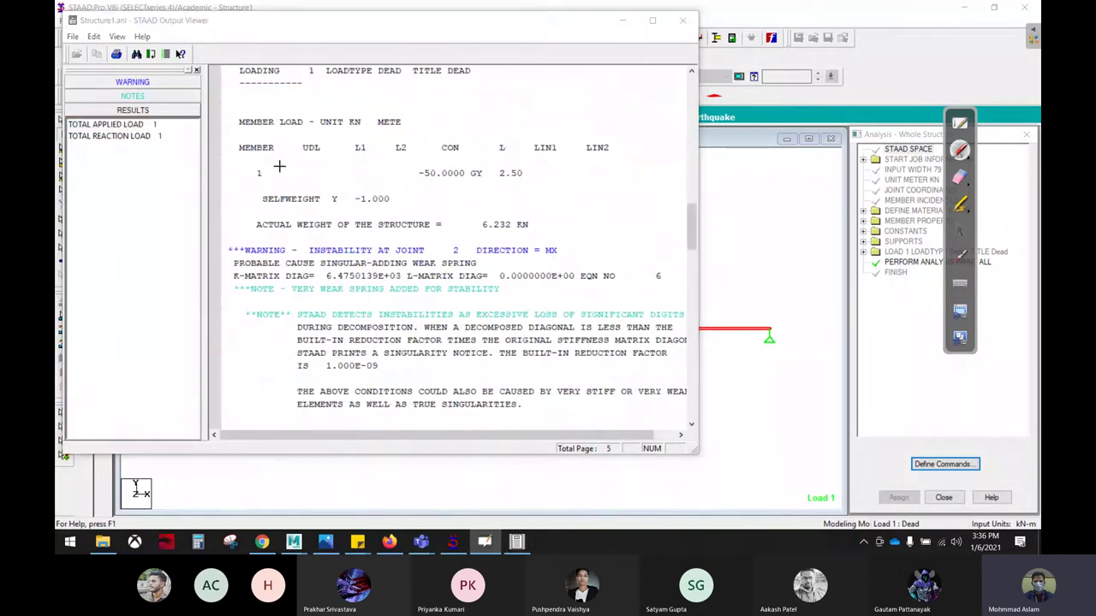
pyautogui.moveTo(254, 187); pyautogui.dragTo(237, 160)
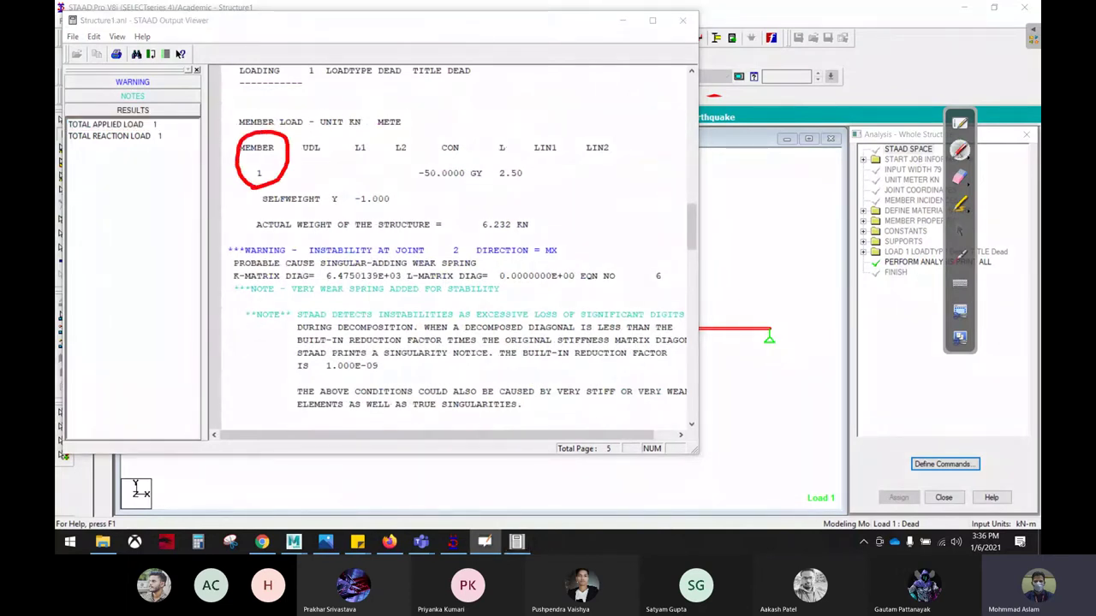
pyautogui.moveTo(331, 142); pyautogui.dragTo(394, 149)
pyautogui.moveTo(471, 137); pyautogui.dragTo(472, 145)
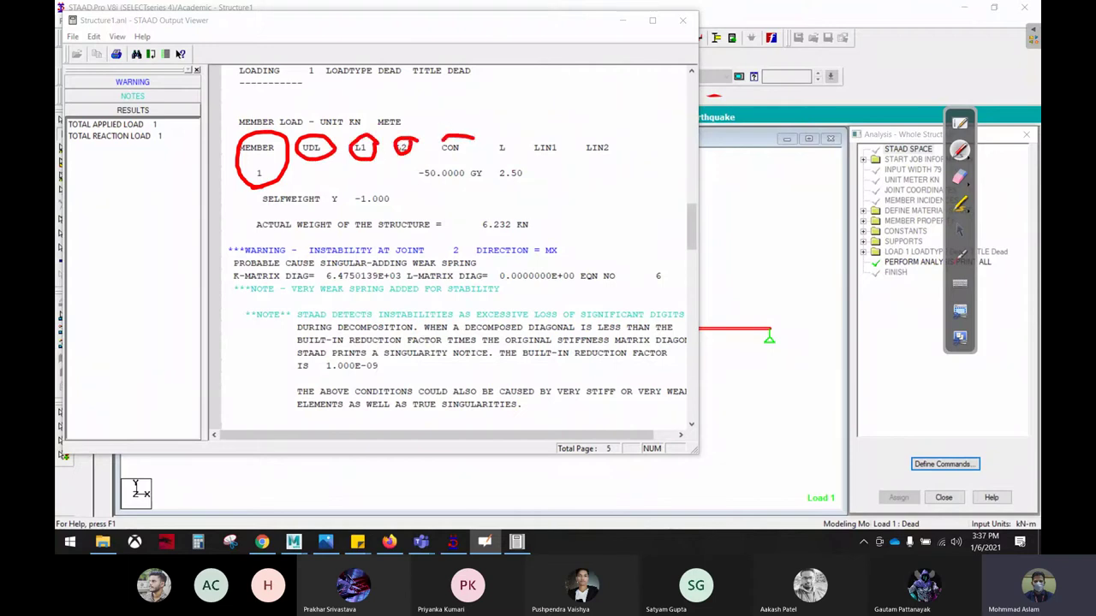
pyautogui.moveTo(420, 184); pyautogui.dragTo(501, 185)
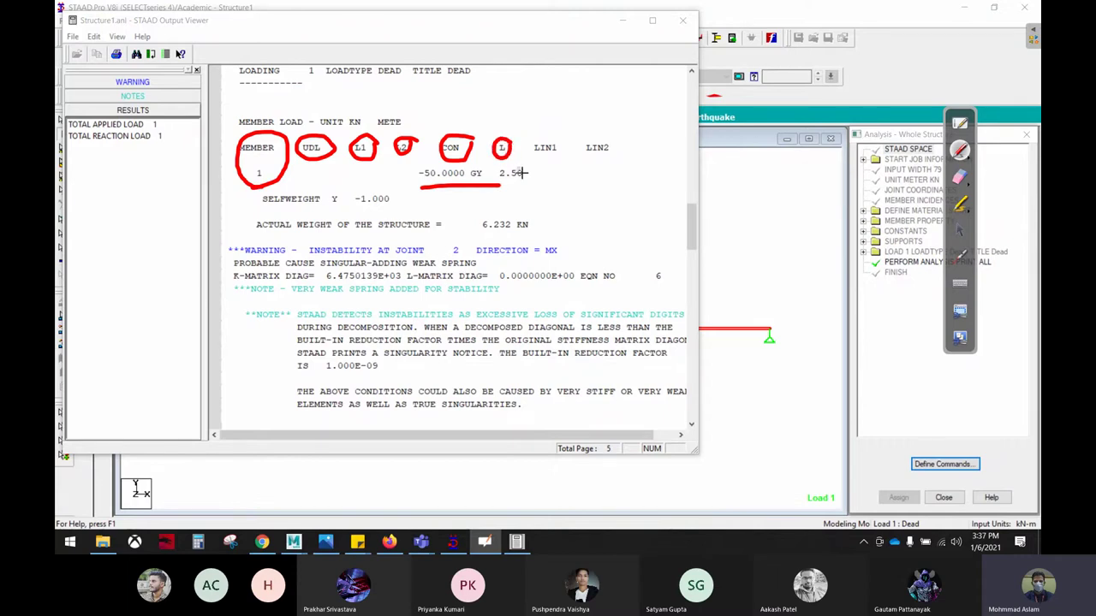
pyautogui.moveTo(512, 190); pyautogui.dragTo(551, 181)
pyautogui.moveTo(267, 210)
pyautogui.mouseDown()
pyautogui.moveTo(399, 210)
pyautogui.moveTo(273, 194)
pyautogui.mouseUp()
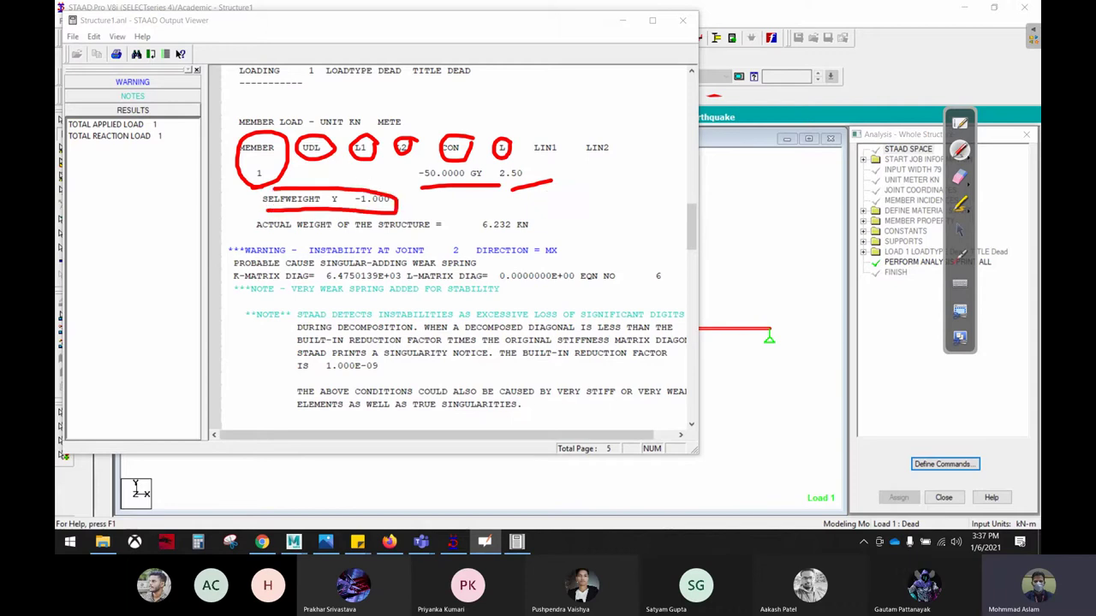
pyautogui.click(960, 177)
pyautogui.moveTo(608, 158)
pyautogui.mouseDown()
pyautogui.moveTo(292, 199)
pyautogui.moveTo(624, 134)
pyautogui.mouseUp()
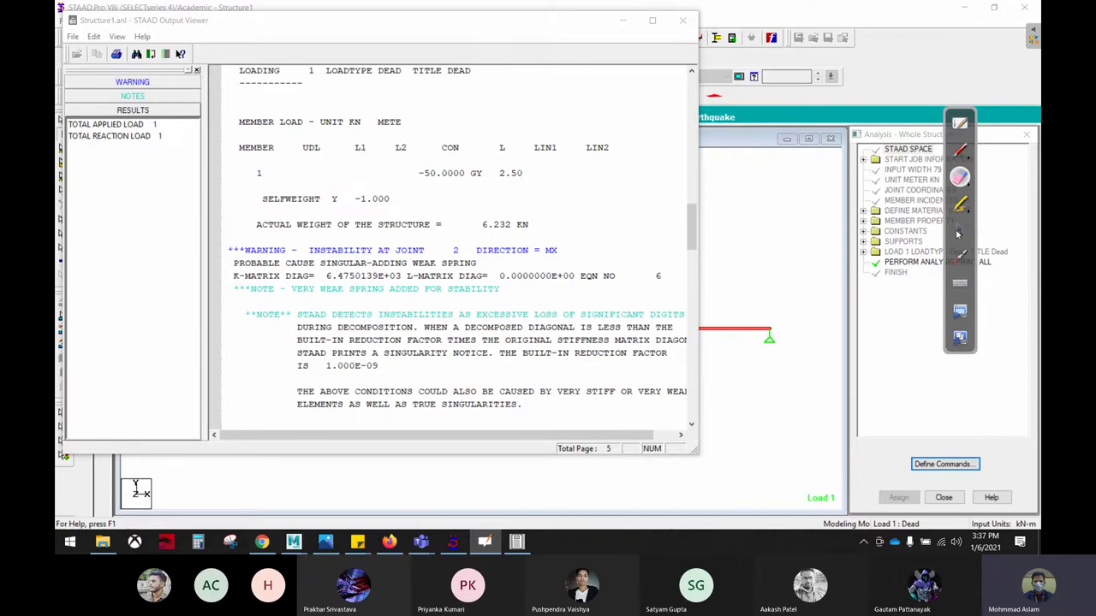
pyautogui.click(959, 231)
pyautogui.moveTo(699, 228); pyautogui.dragTo(700, 360)
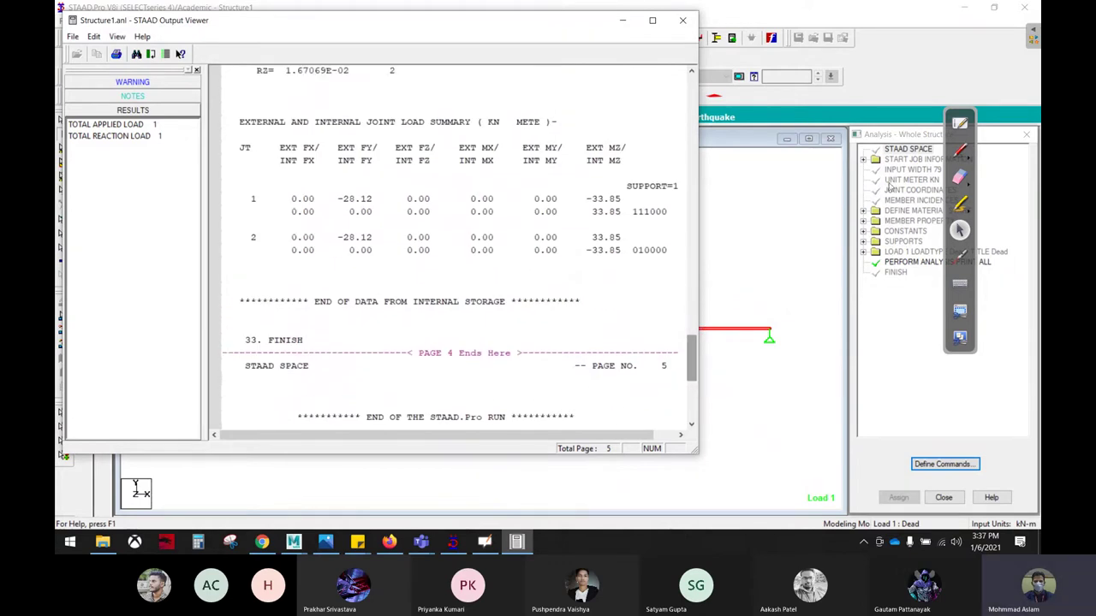
# Circle joints 1 and 2 with their -28.12 forces and -33.85 moments.
pyautogui.moveTo(270, 190)
pyautogui.mouseDown()
pyautogui.moveTo(271, 208)
pyautogui.moveTo(231, 249)
pyautogui.moveTo(259, 235)
pyautogui.mouseUp()
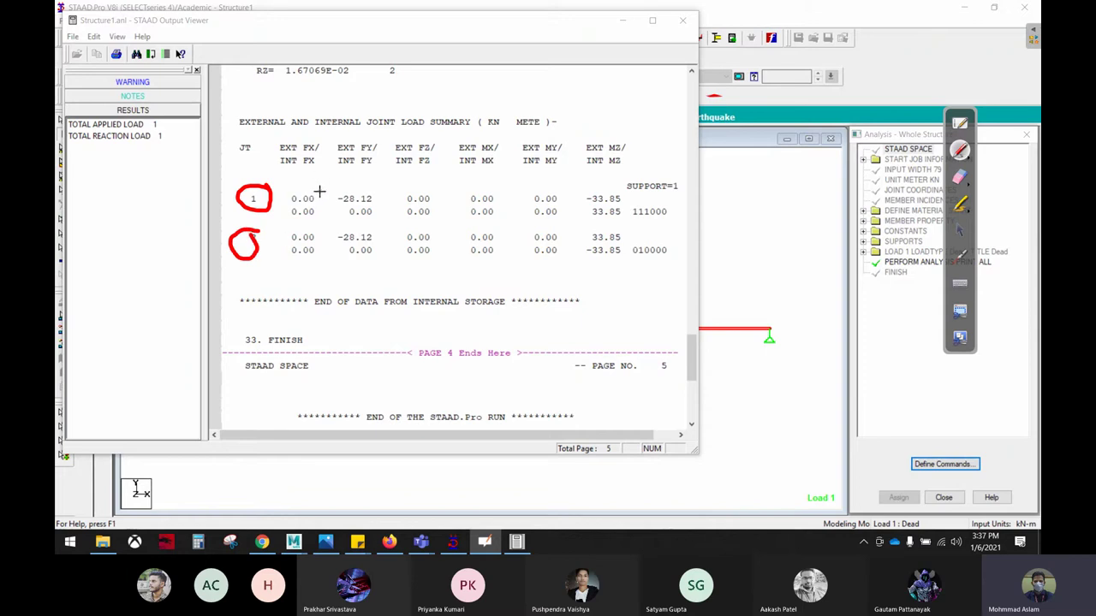
pyautogui.moveTo(376, 190)
pyautogui.mouseDown()
pyautogui.moveTo(332, 206)
pyautogui.moveTo(377, 194)
pyautogui.mouseUp()
pyautogui.moveTo(385, 233)
pyautogui.mouseDown()
pyautogui.moveTo(343, 233)
pyautogui.moveTo(370, 254)
pyautogui.mouseUp()
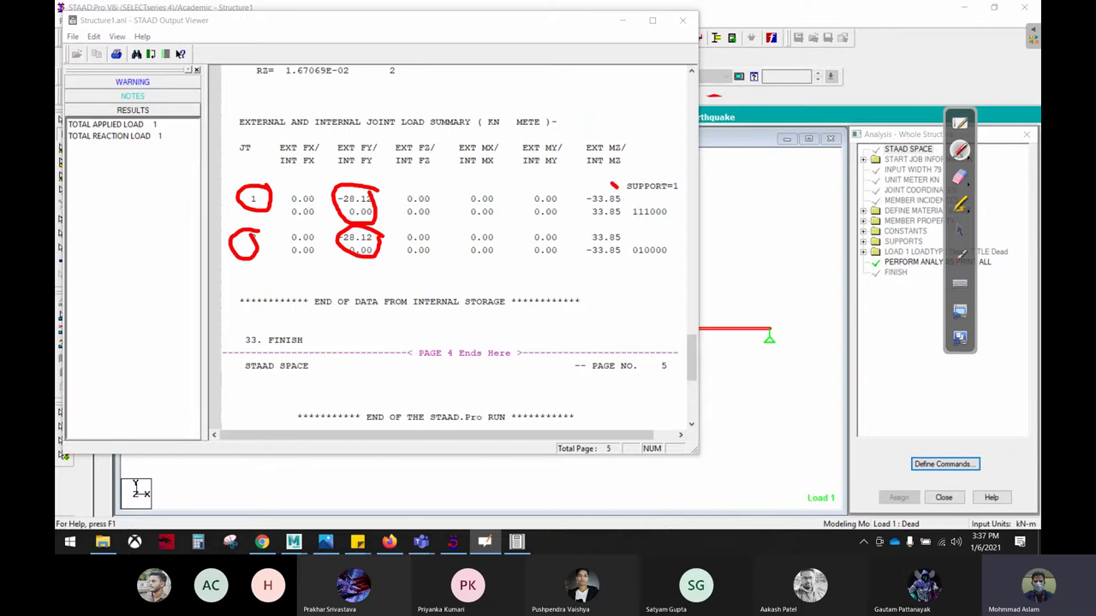
pyautogui.moveTo(614, 185)
pyautogui.mouseDown()
pyautogui.moveTo(632, 274)
pyautogui.moveTo(636, 247)
pyautogui.mouseUp()
# Close the Output Viewer and erase the leftover annotation marks.
pyautogui.click(959, 230)
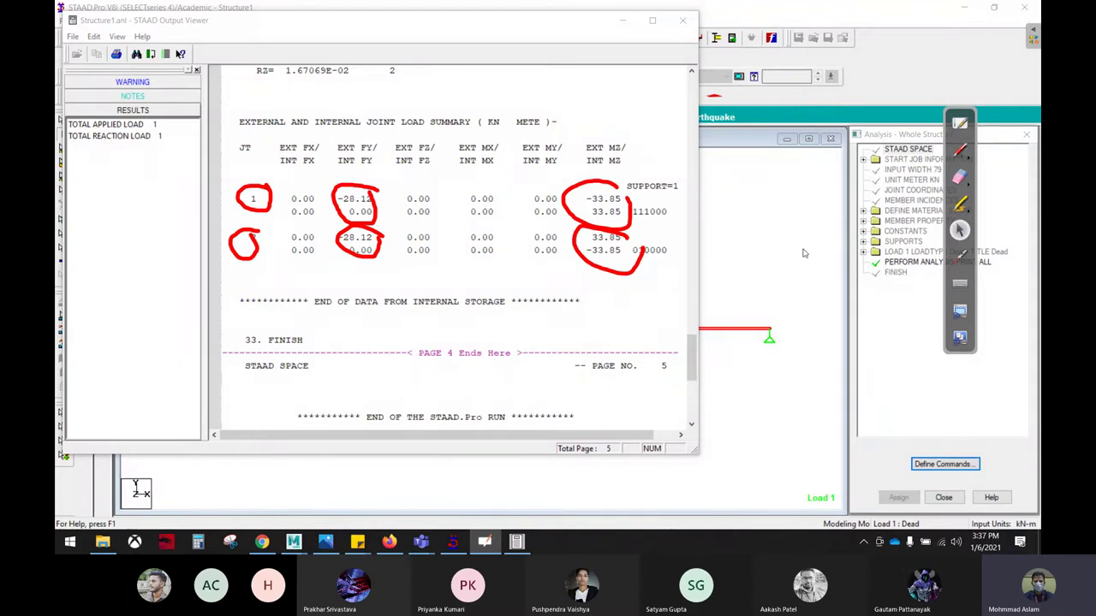
pyautogui.moveTo(692, 350)
pyautogui.mouseDown()
pyautogui.moveTo(694, 376)
pyautogui.moveTo(694, 274)
pyautogui.mouseUp()
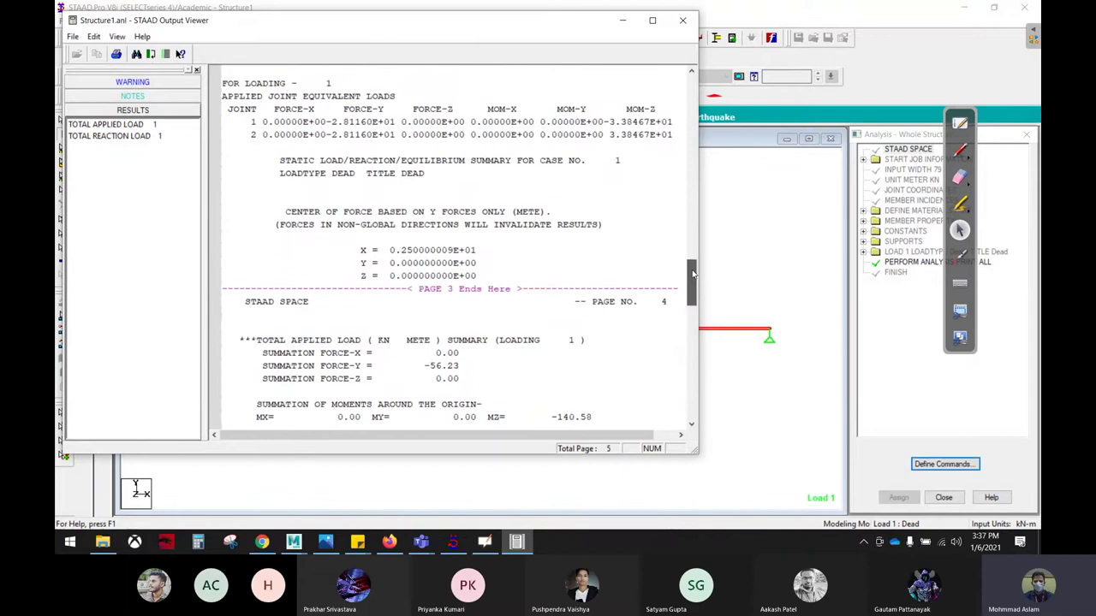
pyautogui.click(680, 21)
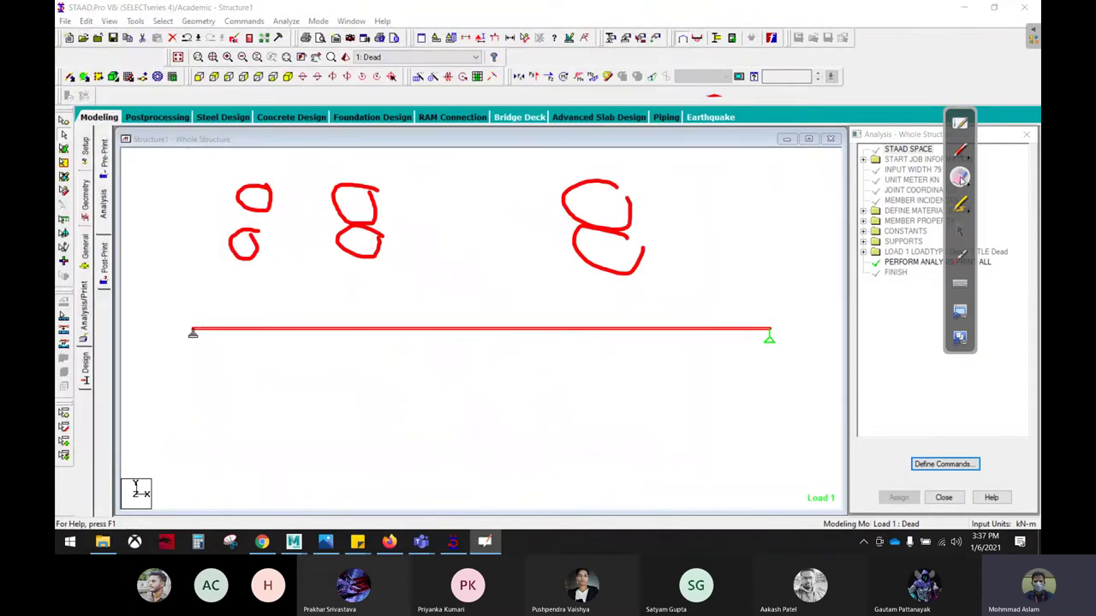
pyautogui.moveTo(677, 203)
pyautogui.mouseDown()
pyautogui.moveTo(435, 217)
pyautogui.moveTo(311, 211)
pyautogui.moveTo(350, 242)
pyautogui.mouseUp()
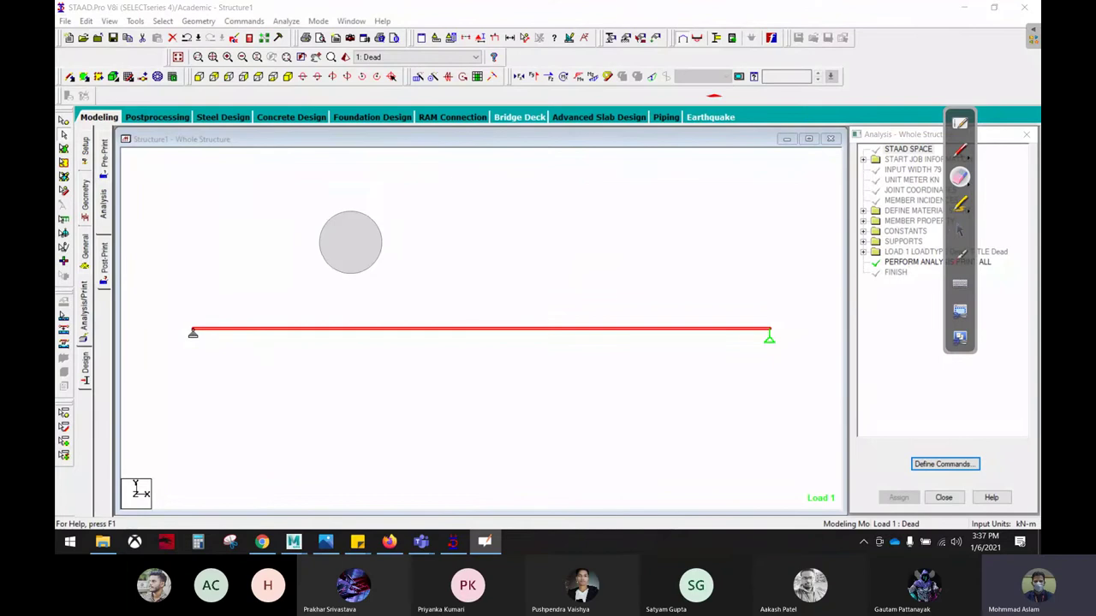
pyautogui.click(959, 231)
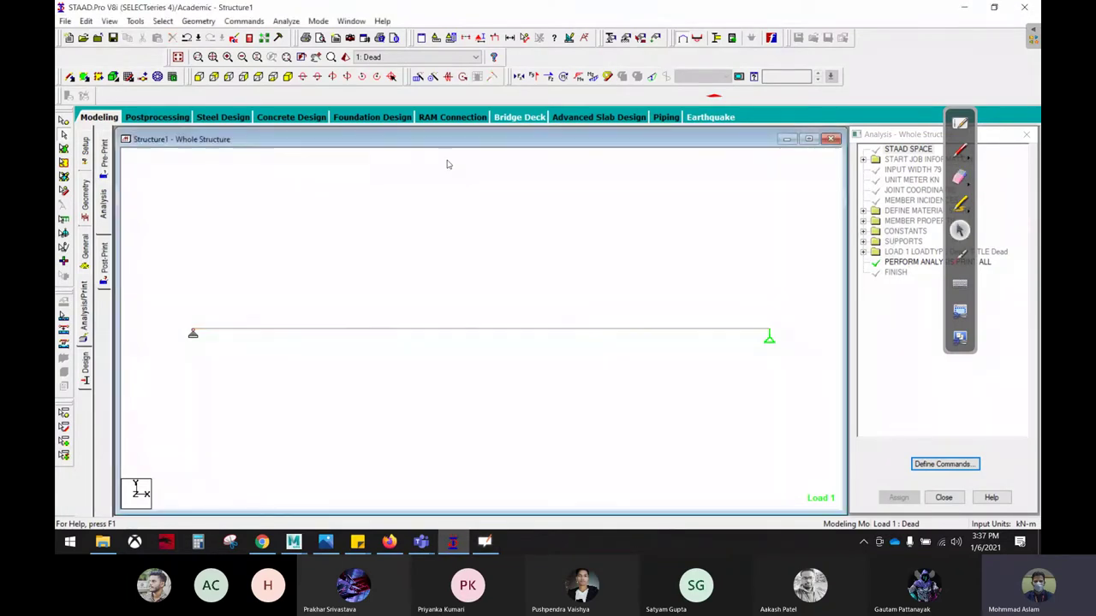
# Show Load 1's Bending Z, then Shear Y, then the displacement diagram.
pyautogui.click(591, 76)
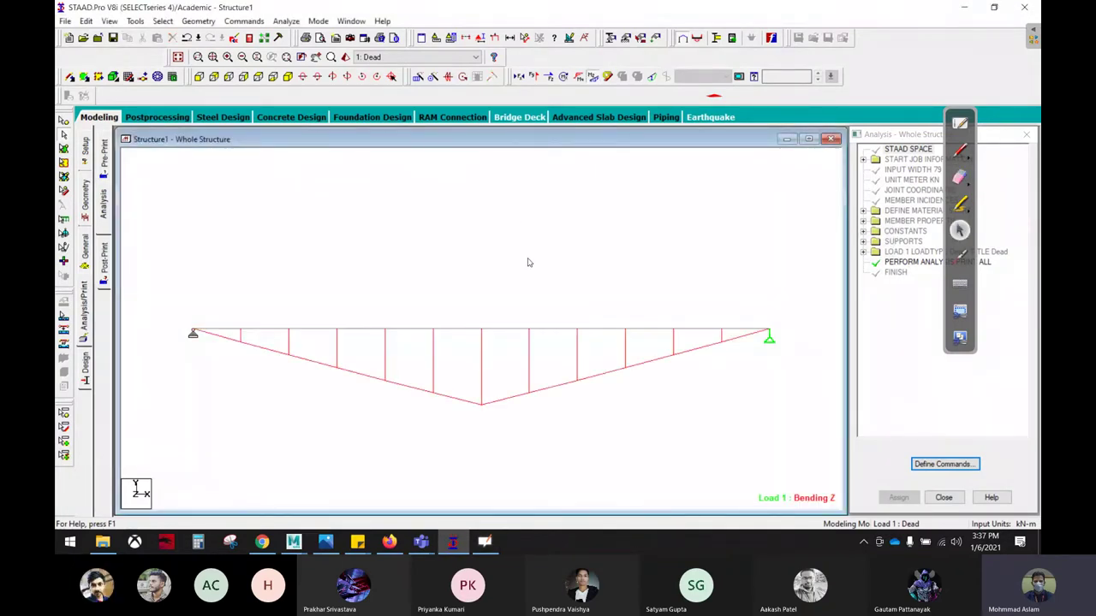
pyautogui.click(591, 79)
pyautogui.click(533, 76)
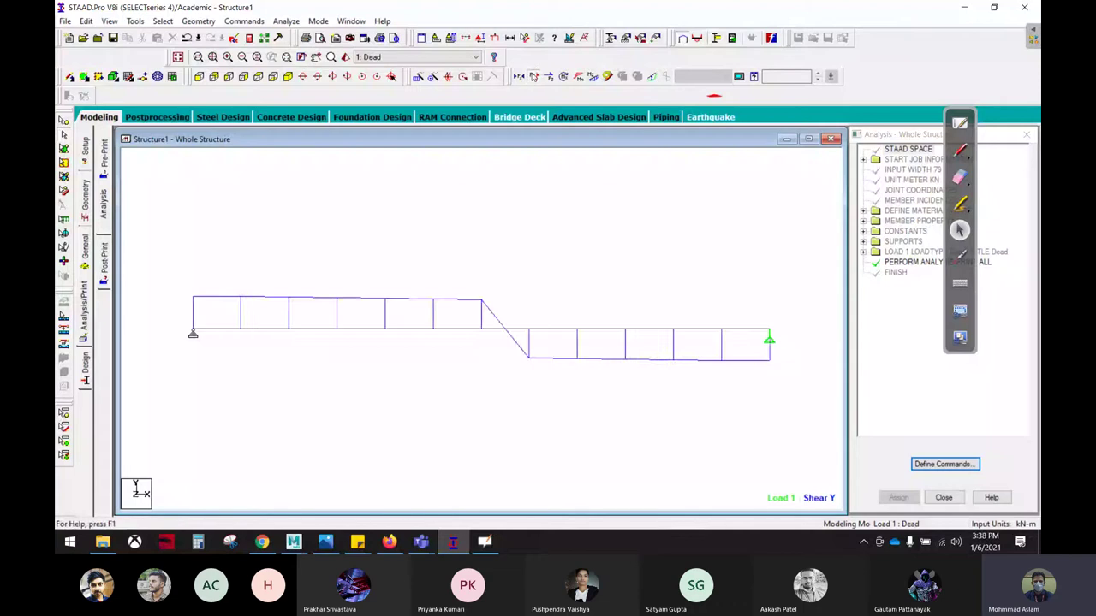
pyautogui.click(643, 79)
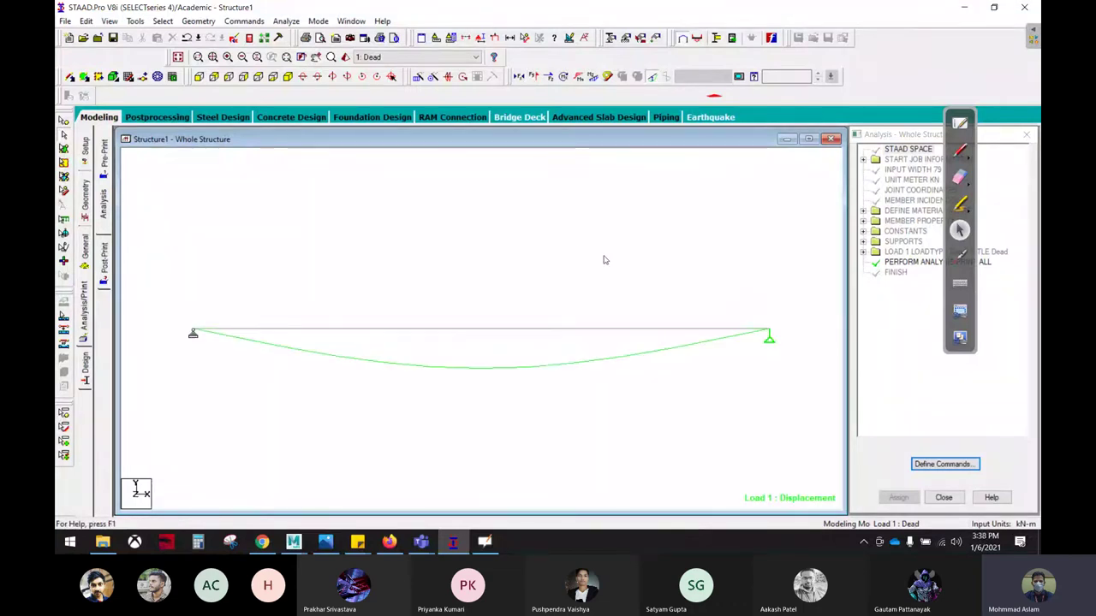
# Sketch a midspan load arrow with 5 kN and 5000 labels, then erase them.
pyautogui.click(959, 231)
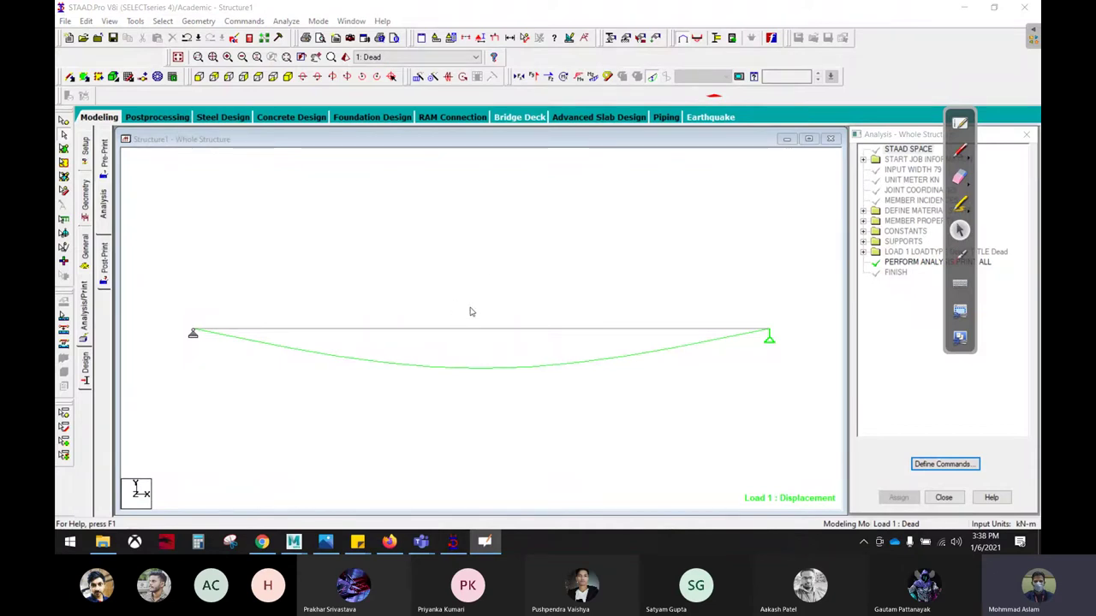
pyautogui.click(959, 150)
pyautogui.moveTo(500, 200)
pyautogui.mouseDown()
pyautogui.moveTo(500, 327)
pyautogui.moveTo(525, 304)
pyautogui.moveTo(505, 332)
pyautogui.mouseUp()
pyautogui.moveTo(553, 181)
pyautogui.mouseDown()
pyautogui.moveTo(519, 184)
pyautogui.moveTo(530, 221)
pyautogui.moveTo(600, 208)
pyautogui.moveTo(659, 165)
pyautogui.mouseUp()
pyautogui.moveTo(585, 224)
pyautogui.mouseDown()
pyautogui.moveTo(572, 226)
pyautogui.moveTo(603, 253)
pyautogui.moveTo(633, 224)
pyautogui.mouseUp()
pyautogui.moveTo(664, 221)
pyautogui.mouseDown()
pyautogui.moveTo(655, 233)
pyautogui.moveTo(670, 222)
pyautogui.moveTo(738, 234)
pyautogui.moveTo(735, 222)
pyautogui.moveTo(752, 234)
pyautogui.mouseUp()
pyautogui.moveTo(760, 212)
pyautogui.mouseDown()
pyautogui.moveTo(770, 233)
pyautogui.moveTo(799, 197)
pyautogui.mouseUp()
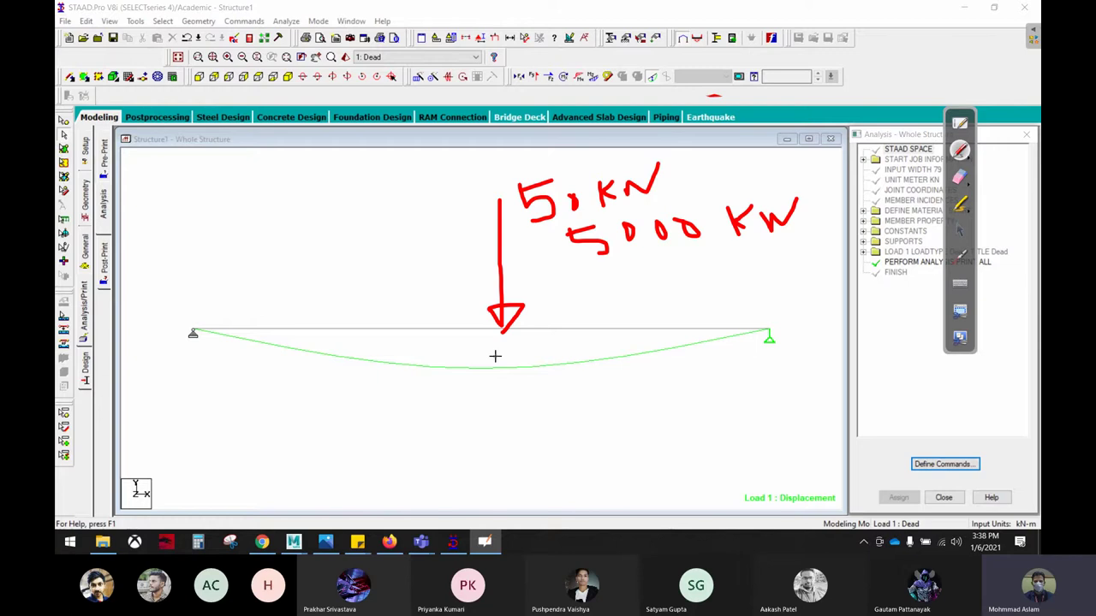
pyautogui.click(960, 176)
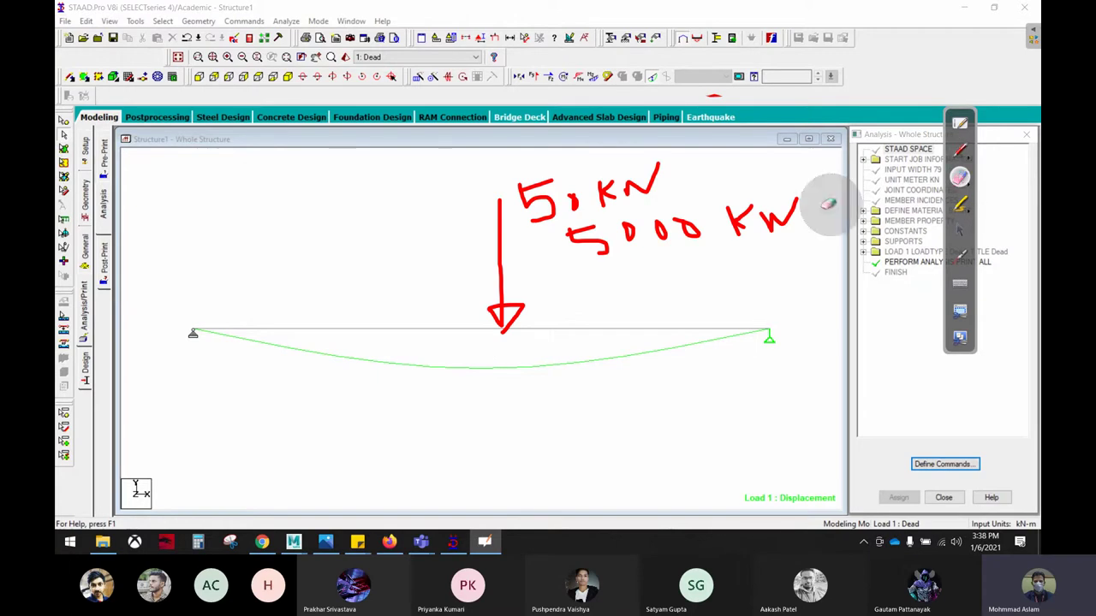
pyautogui.moveTo(827, 200)
pyautogui.mouseDown()
pyautogui.moveTo(368, 213)
pyautogui.moveTo(572, 294)
pyautogui.moveTo(626, 249)
pyautogui.moveTo(723, 232)
pyautogui.mouseUp()
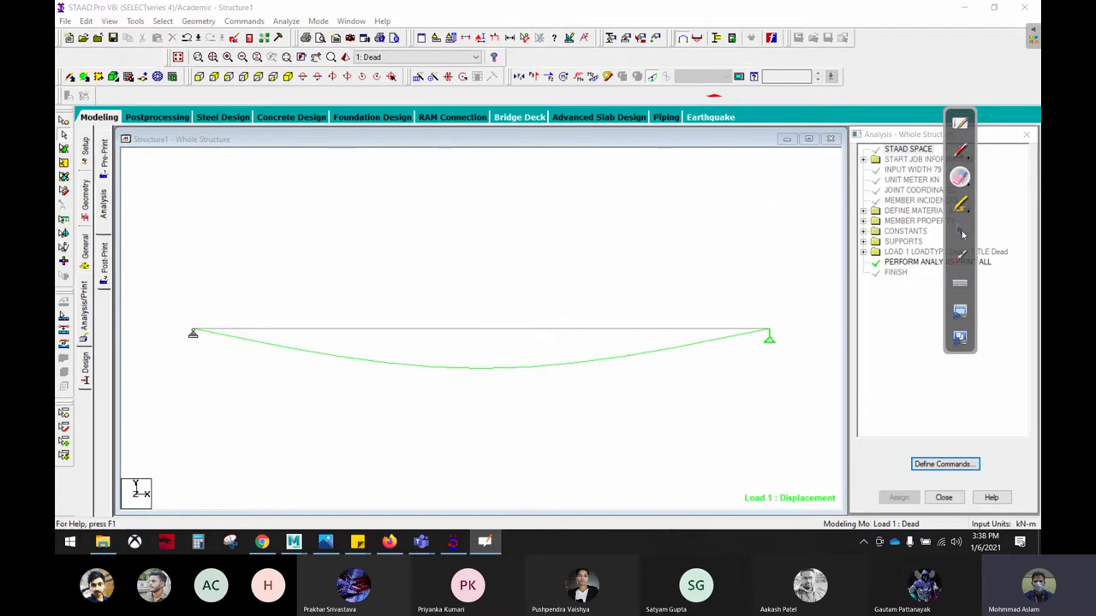
# Handwrite and underline the word 'Design' on screen in red ink.
pyautogui.click(960, 230)
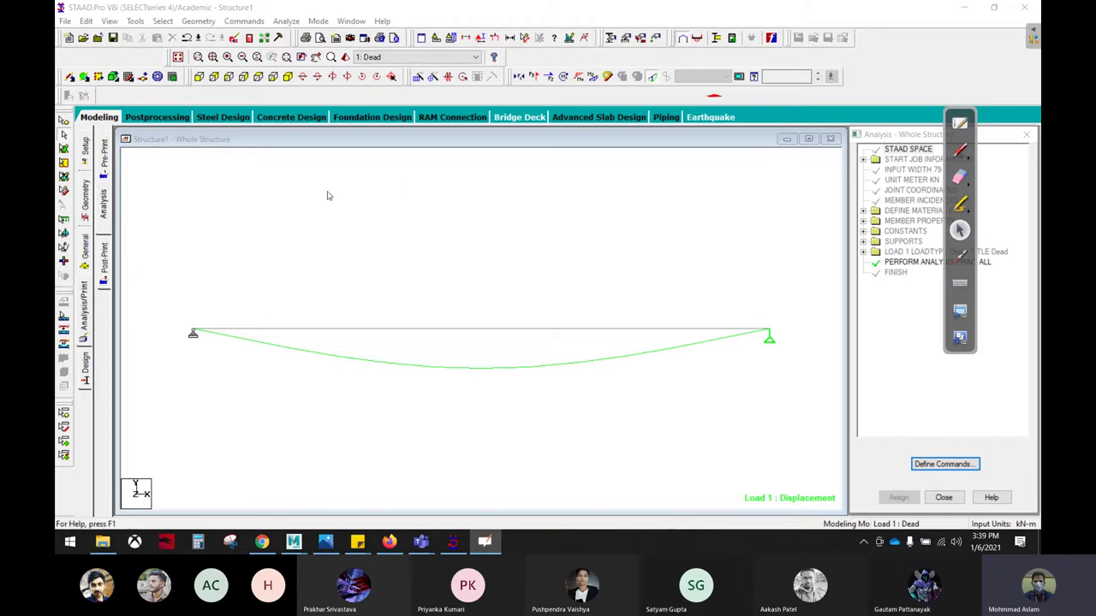
pyautogui.click(960, 150)
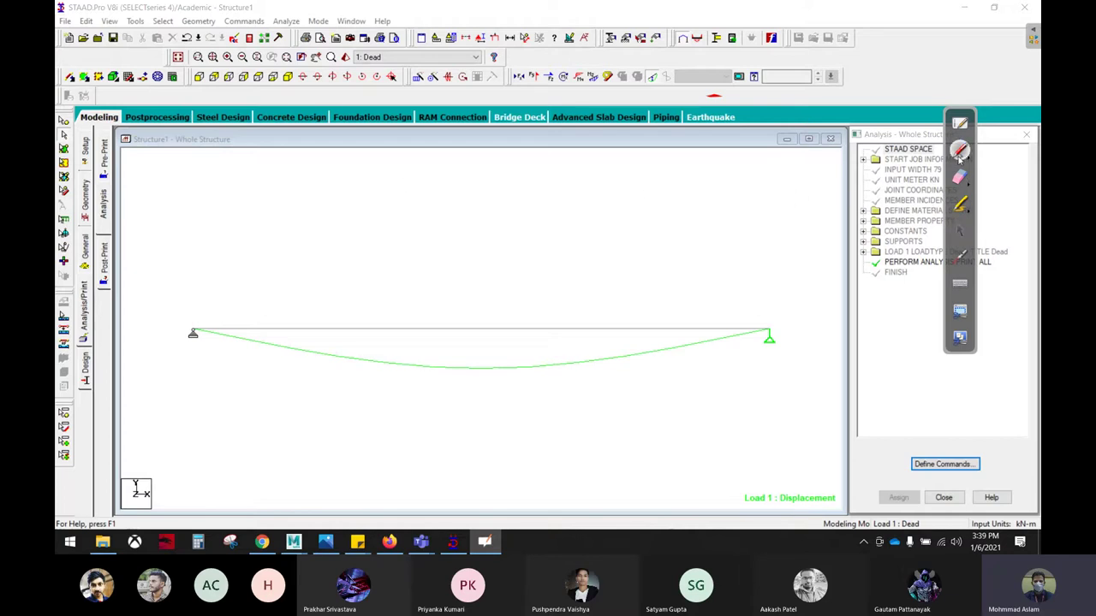
pyautogui.moveTo(112, 352)
pyautogui.mouseDown()
pyautogui.moveTo(62, 350)
pyautogui.moveTo(310, 276)
pyautogui.mouseUp()
pyautogui.moveTo(306, 228); pyautogui.dragTo(324, 276)
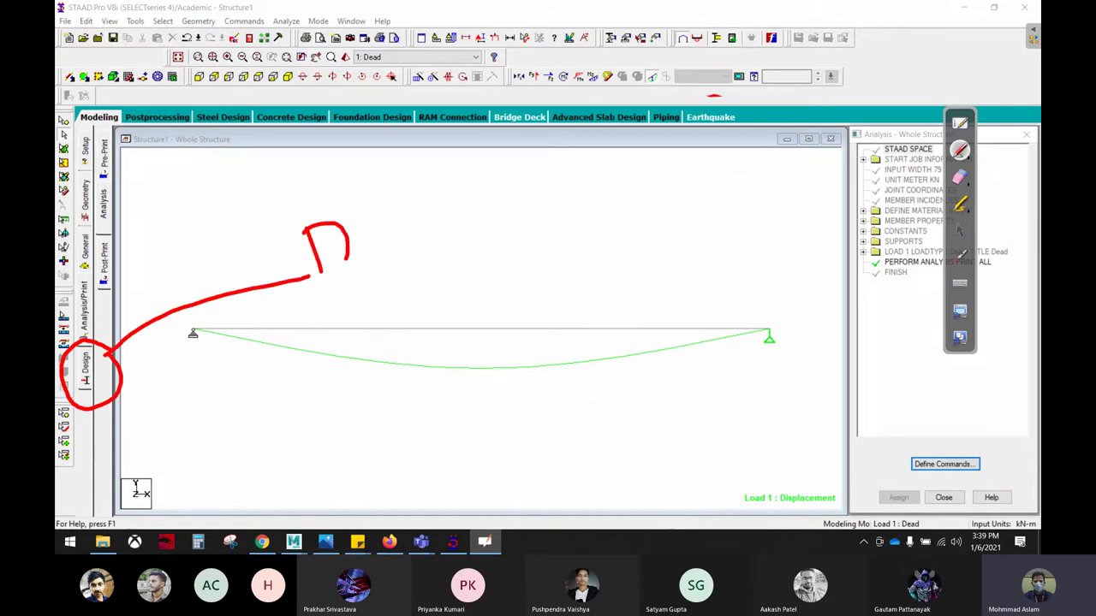
pyautogui.moveTo(349, 238)
pyautogui.mouseDown()
pyautogui.moveTo(405, 250)
pyautogui.moveTo(418, 229)
pyautogui.moveTo(422, 266)
pyautogui.mouseUp()
pyautogui.moveTo(434, 225); pyautogui.dragTo(466, 231)
pyautogui.moveTo(320, 297); pyautogui.dragTo(529, 261)
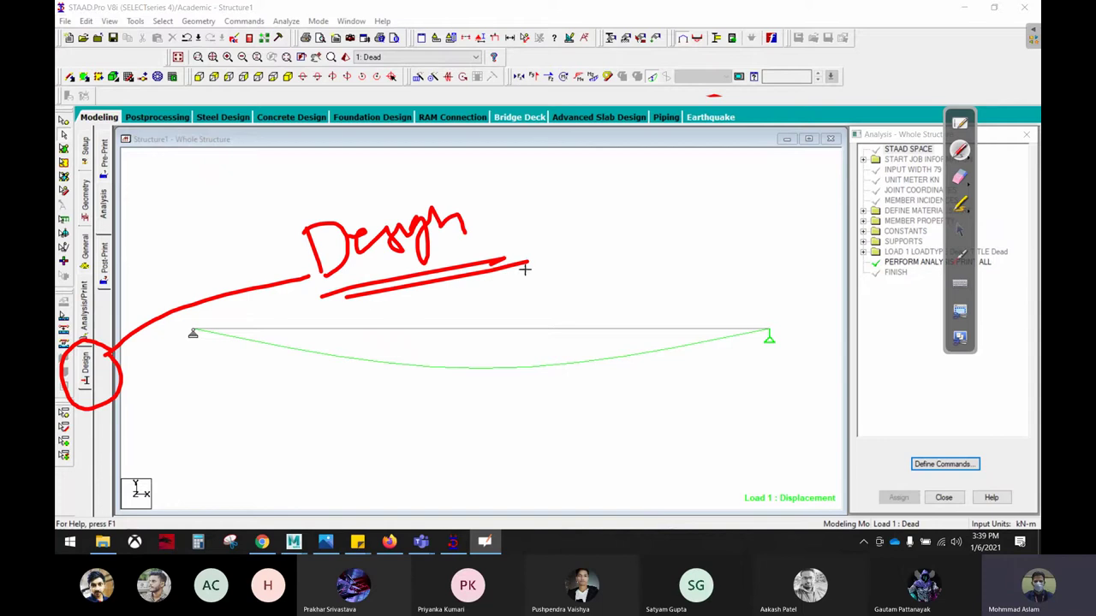
pyautogui.click(959, 230)
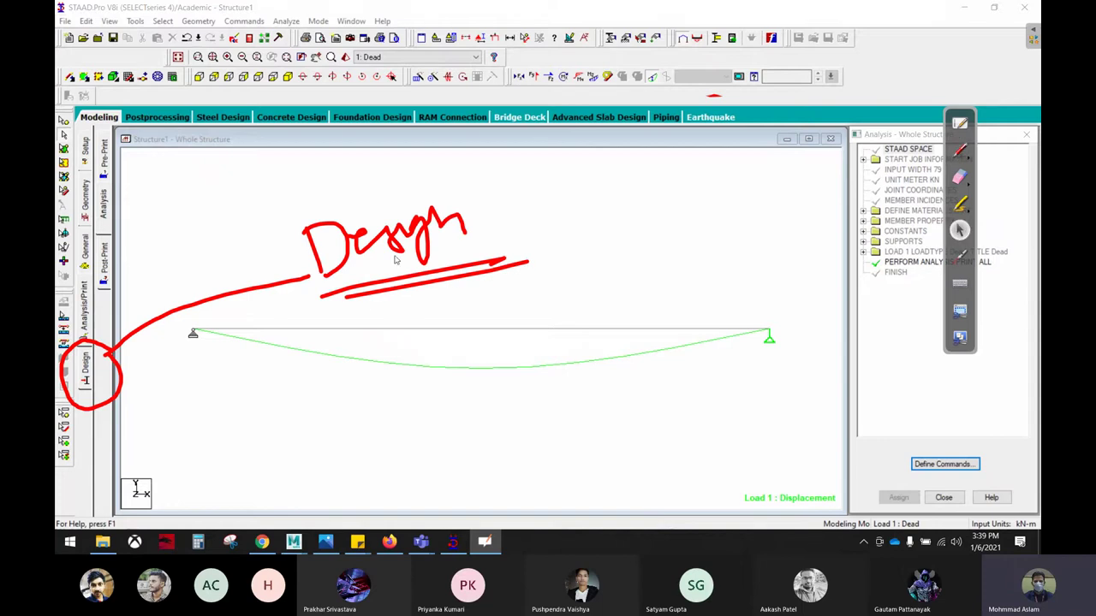
# Open the Design page, annotate 'Conc.', and switch to the Concrete design tab.
pyautogui.click(88, 385)
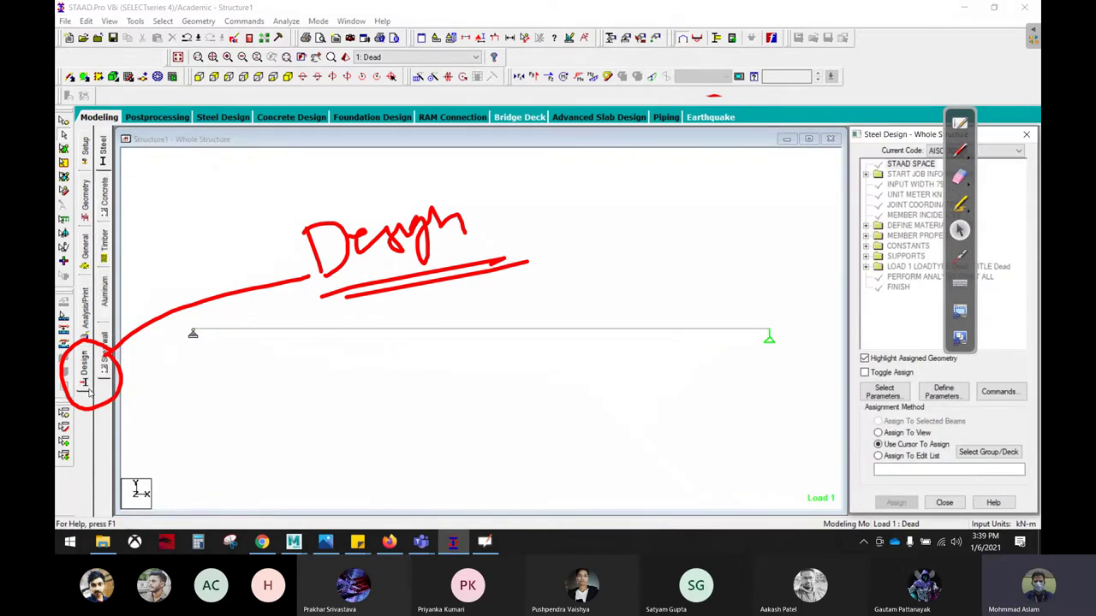
pyautogui.click(958, 150)
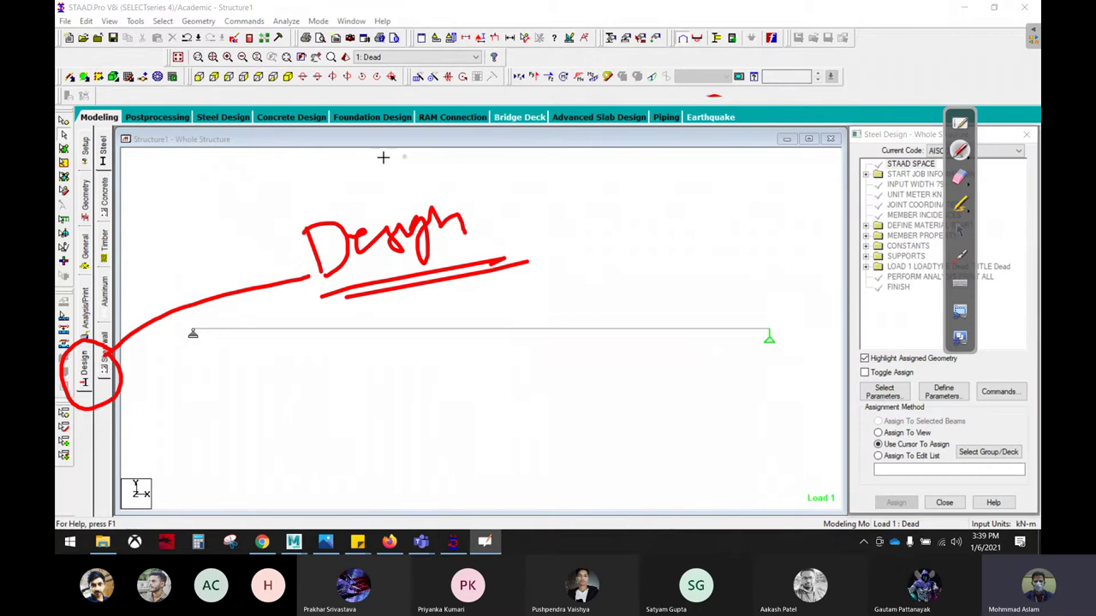
pyautogui.moveTo(134, 131)
pyautogui.mouseDown()
pyautogui.moveTo(146, 232)
pyautogui.moveTo(127, 137)
pyautogui.mouseUp()
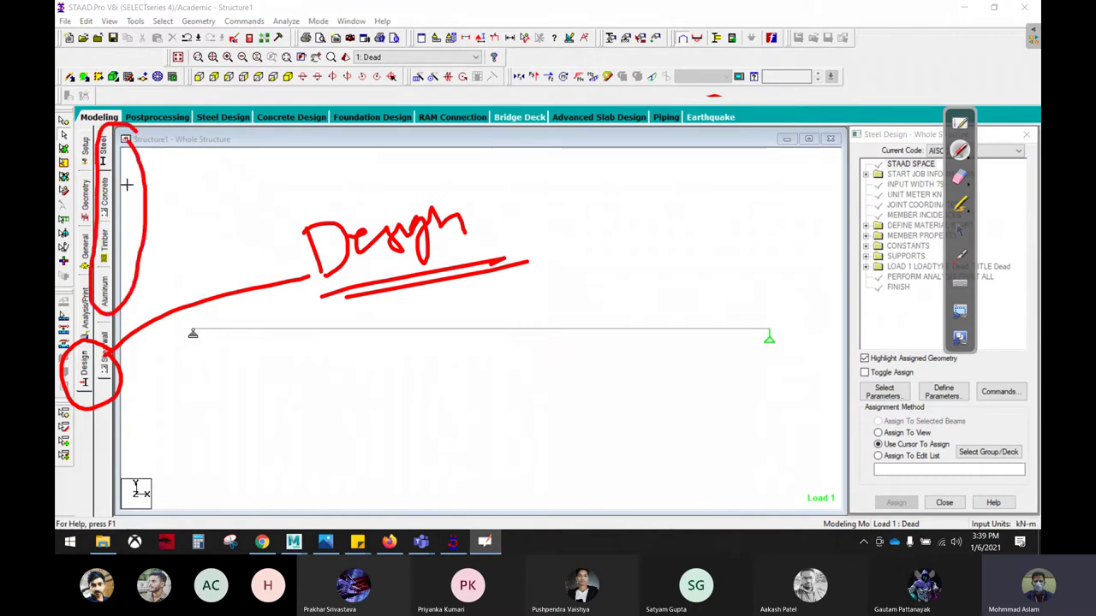
pyautogui.moveTo(111, 196)
pyautogui.mouseDown()
pyautogui.moveTo(311, 188)
pyautogui.moveTo(332, 171)
pyautogui.moveTo(358, 175)
pyautogui.mouseUp()
pyautogui.moveTo(370, 154); pyautogui.dragTo(363, 177)
pyautogui.click(375, 172)
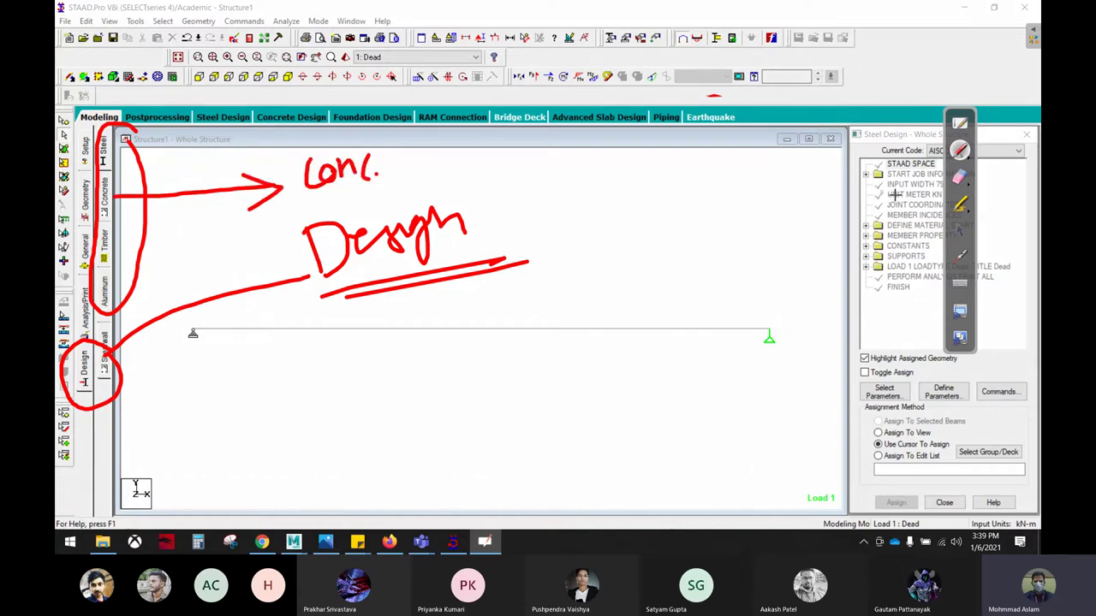
pyautogui.click(962, 228)
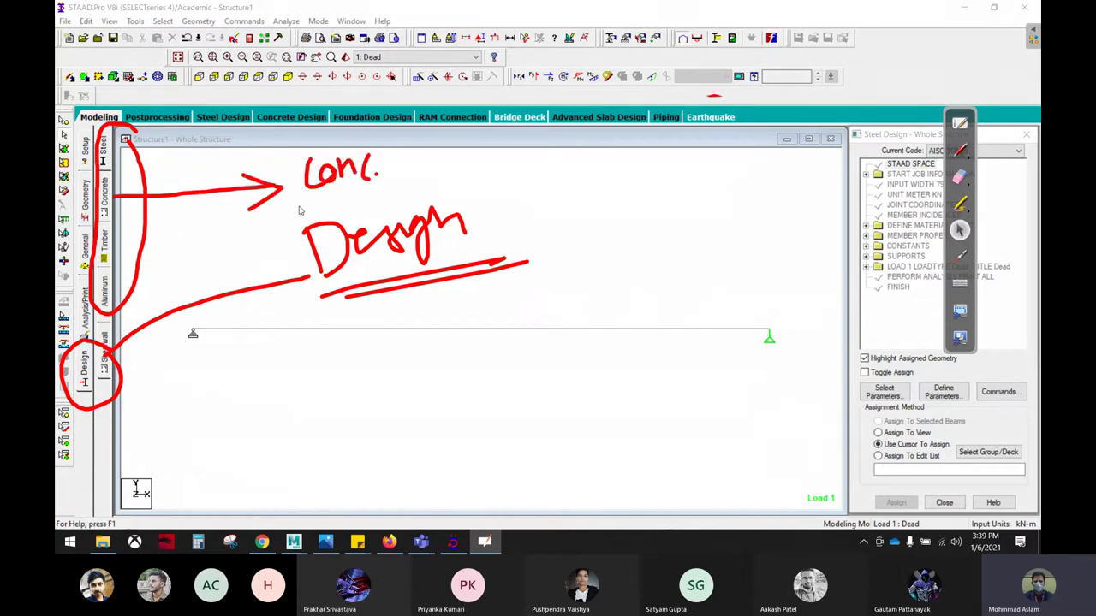
pyautogui.click(106, 197)
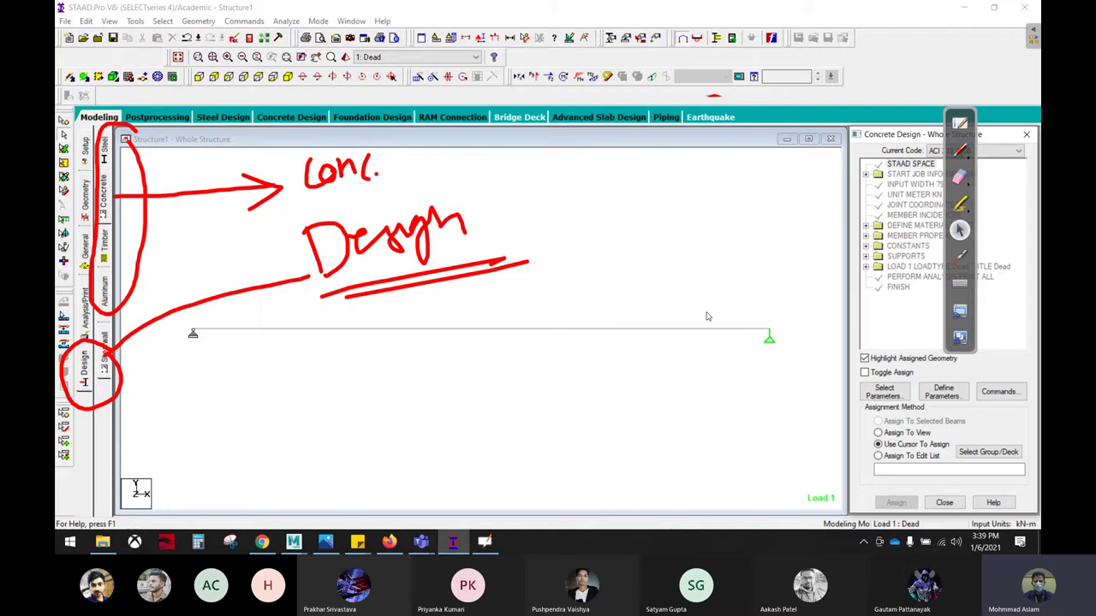
# Write and underline an 'IS456:2000' note beside the design settings.
pyautogui.moveTo(960, 196); pyautogui.dragTo(784, 311)
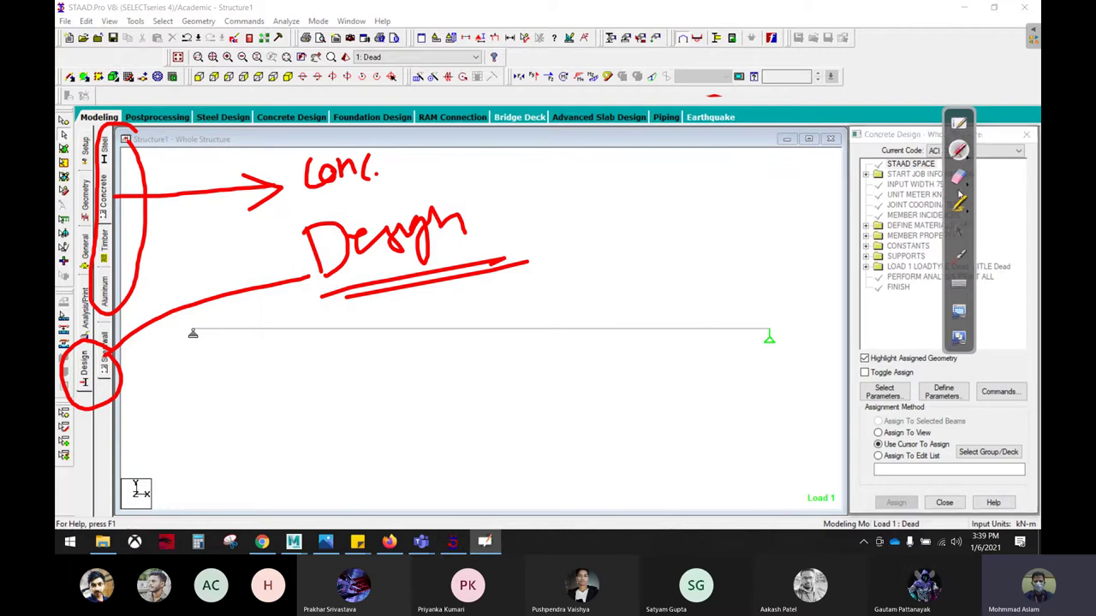
pyautogui.moveTo(575, 164); pyautogui.dragTo(581, 198)
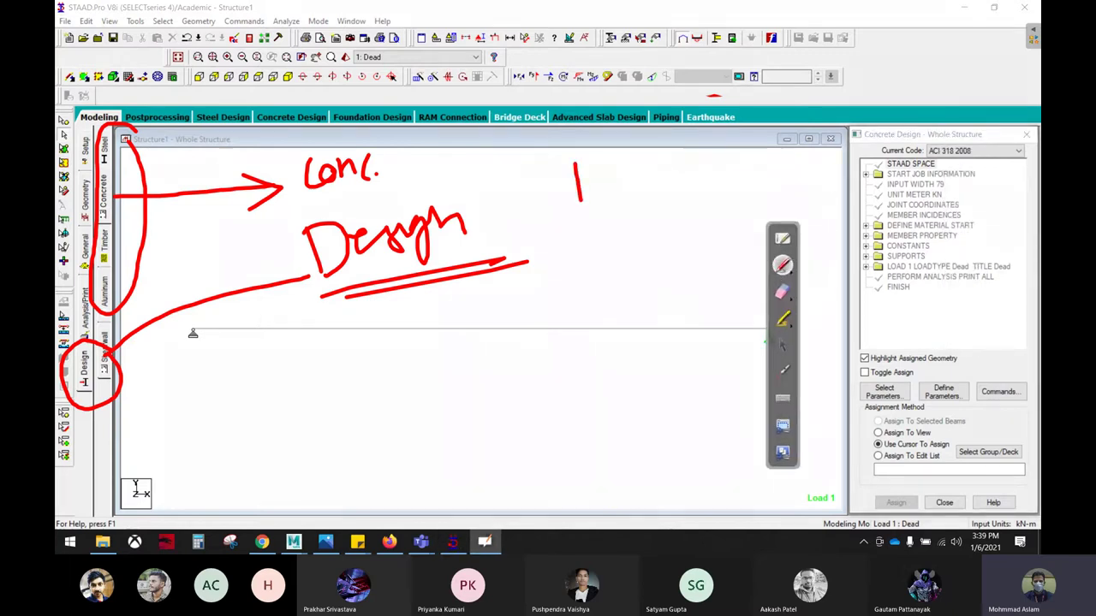
pyautogui.moveTo(613, 161)
pyautogui.mouseDown()
pyautogui.moveTo(610, 188)
pyautogui.moveTo(589, 195)
pyautogui.moveTo(640, 174)
pyautogui.moveTo(635, 193)
pyautogui.moveTo(649, 183)
pyautogui.mouseUp()
pyautogui.moveTo(694, 143)
pyautogui.mouseDown()
pyautogui.moveTo(685, 171)
pyautogui.moveTo(754, 180)
pyautogui.moveTo(757, 161)
pyautogui.moveTo(802, 159)
pyautogui.moveTo(782, 182)
pyautogui.moveTo(833, 174)
pyautogui.mouseUp()
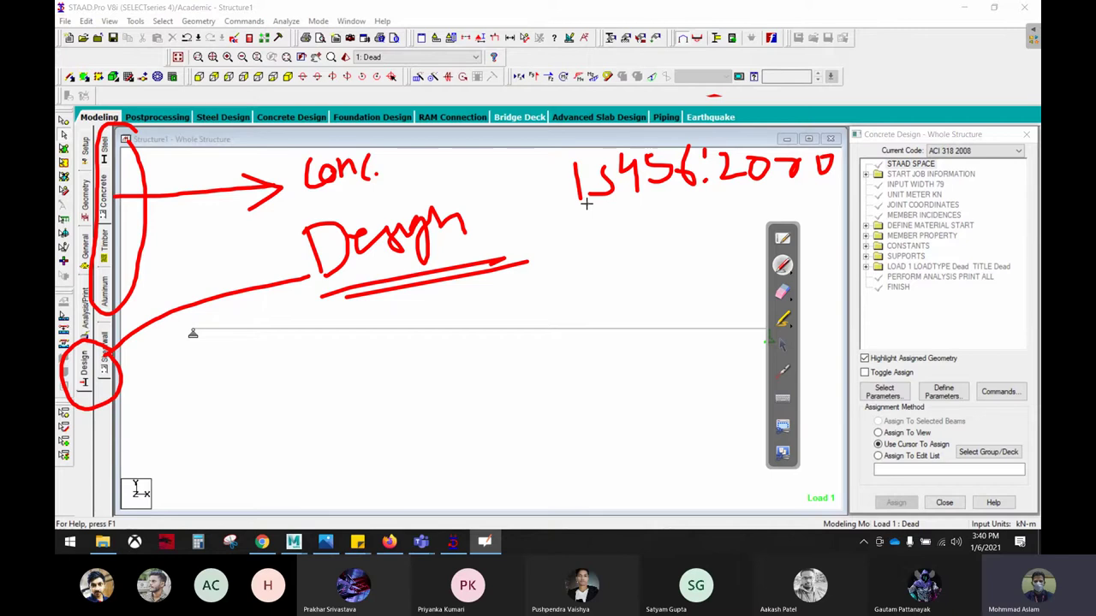
pyautogui.moveTo(562, 221)
pyautogui.mouseDown()
pyautogui.moveTo(753, 200)
pyautogui.moveTo(867, 165)
pyautogui.moveTo(634, 124)
pyautogui.moveTo(540, 215)
pyautogui.moveTo(561, 228)
pyautogui.mouseUp()
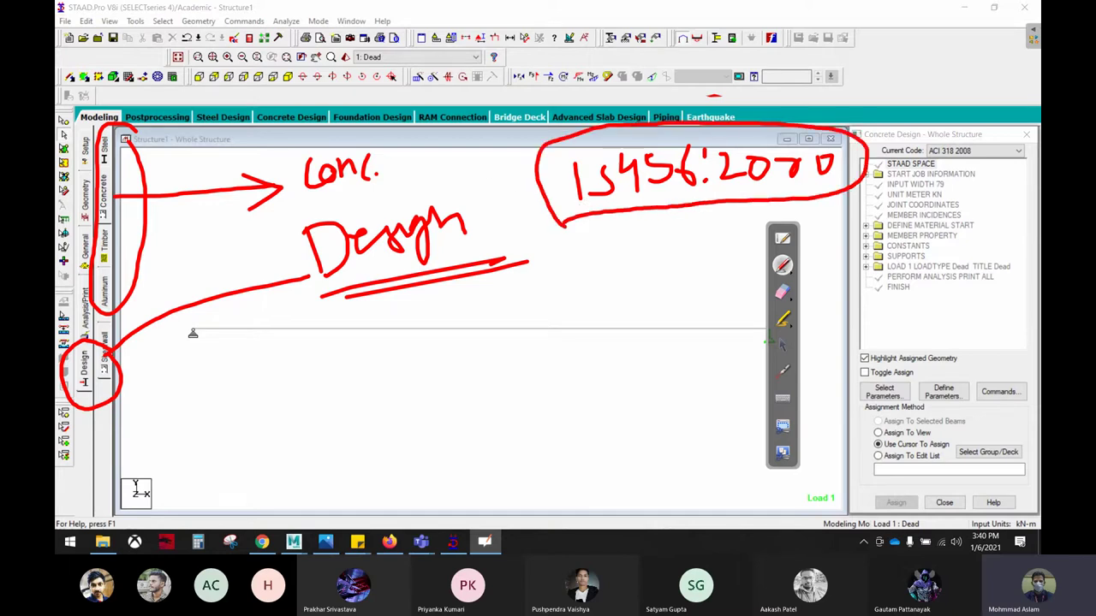
pyautogui.moveTo(858, 144)
pyautogui.mouseDown()
pyautogui.moveTo(986, 127)
pyautogui.moveTo(976, 178)
pyautogui.moveTo(950, 128)
pyautogui.mouseUp()
# Pick IS456 as the concrete code and draw a red line up through 'Design'.
pyautogui.click(782, 344)
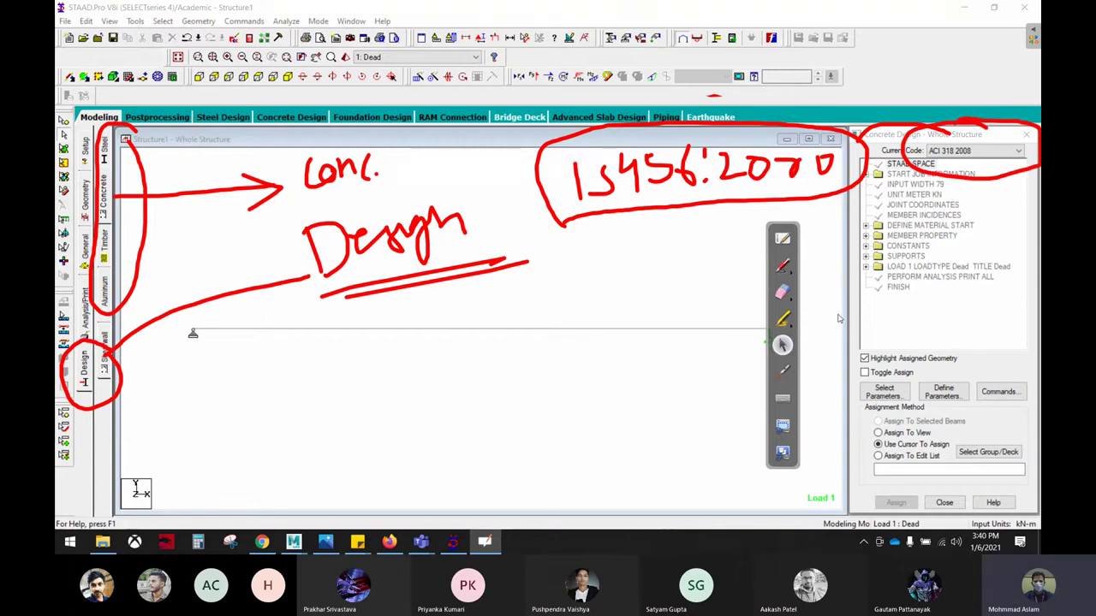
pyautogui.click(1000, 155)
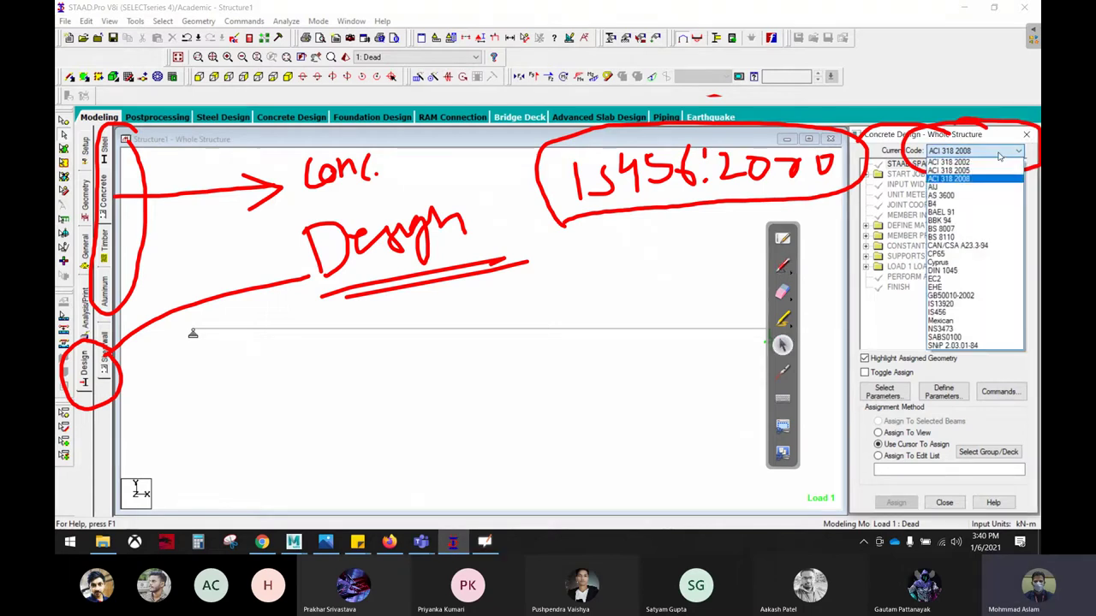
pyautogui.click(936, 313)
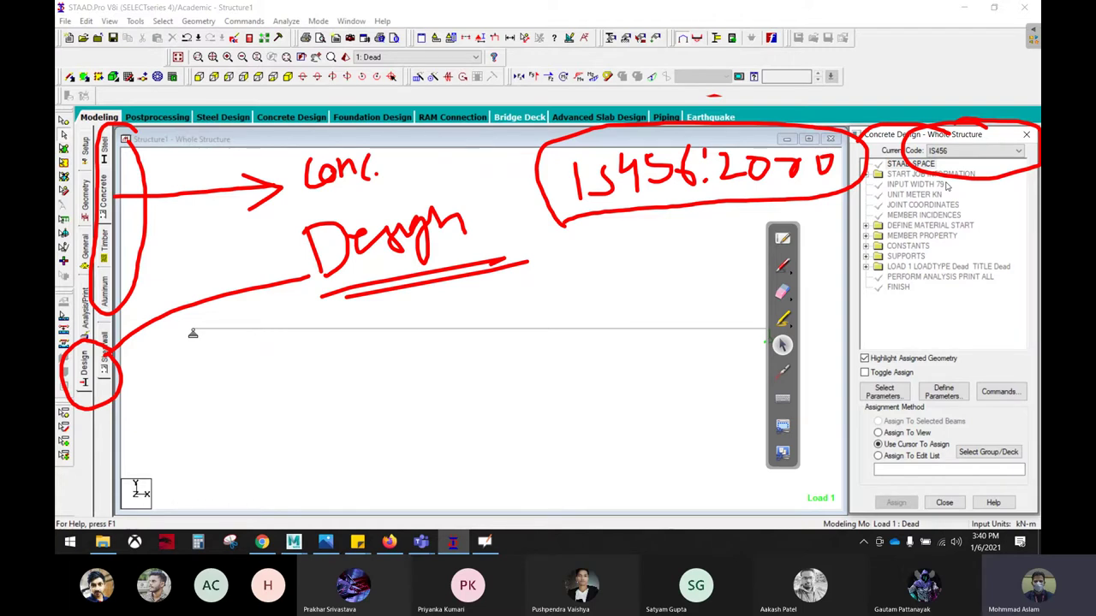
pyautogui.click(782, 266)
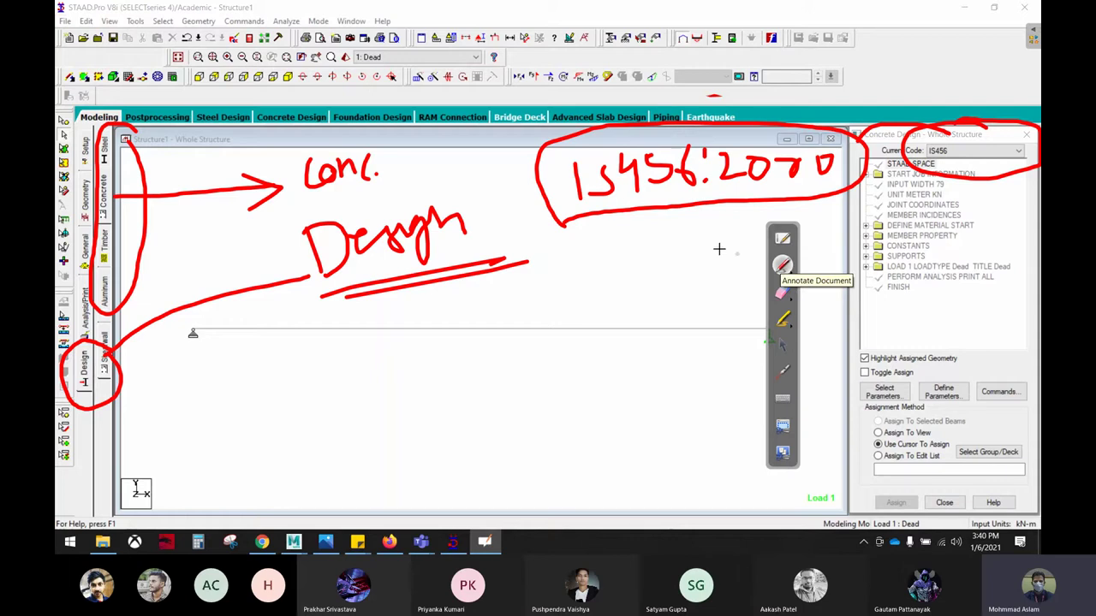
pyautogui.moveTo(422, 394)
pyautogui.mouseDown()
pyautogui.moveTo(442, 44)
pyautogui.moveTo(453, 65)
pyautogui.mouseUp()
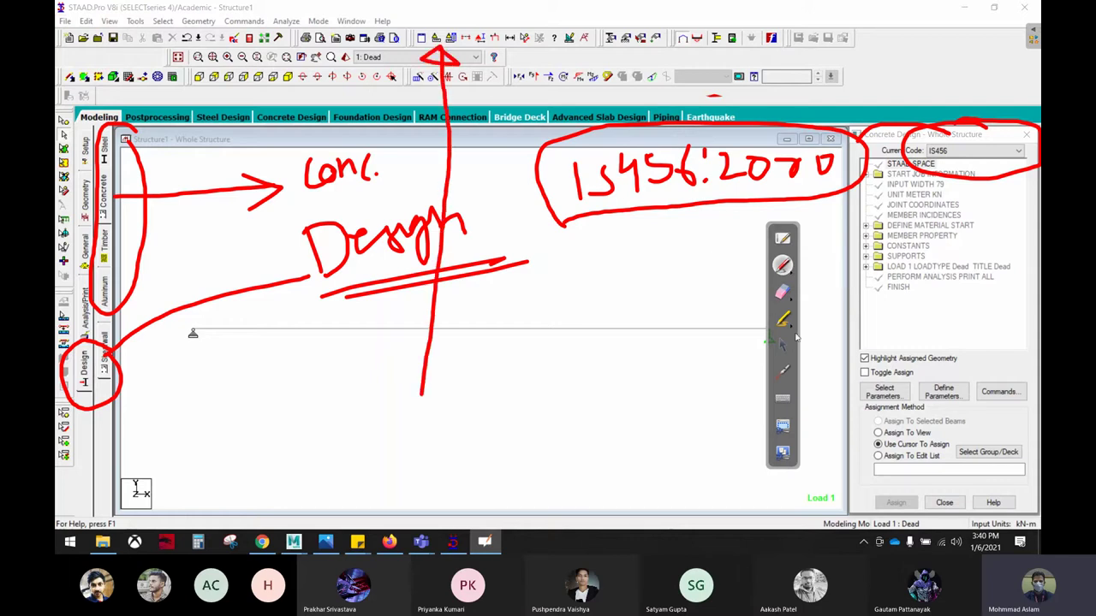
pyautogui.click(782, 344)
# Set the input units to Newton and Millimeter, ticking both choices in red.
pyautogui.click(436, 38)
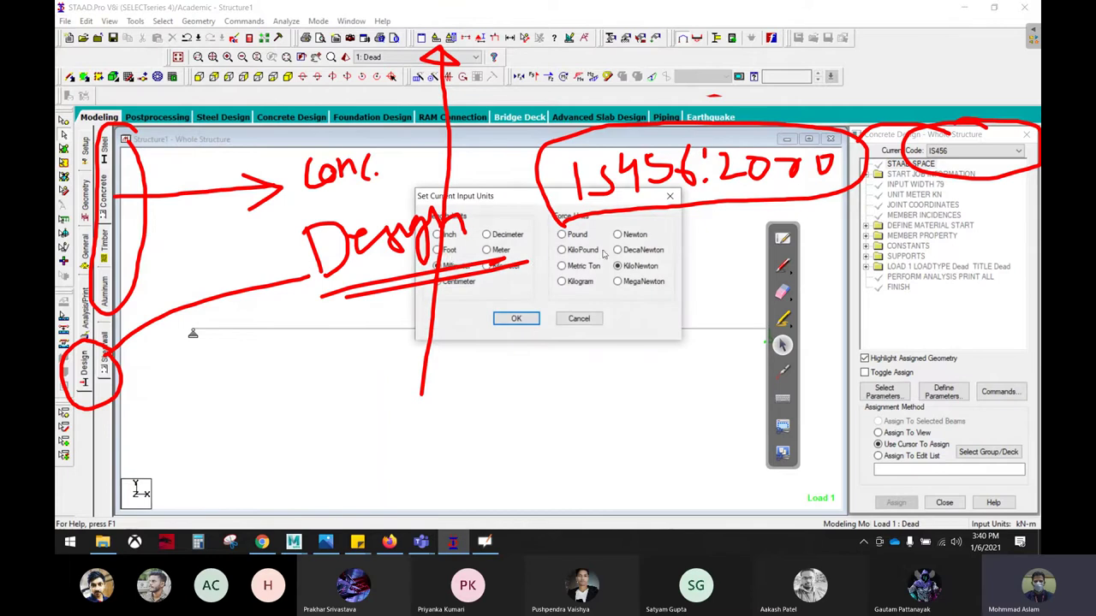
pyautogui.moveTo(526, 205); pyautogui.dragTo(560, 313)
pyautogui.click(654, 341)
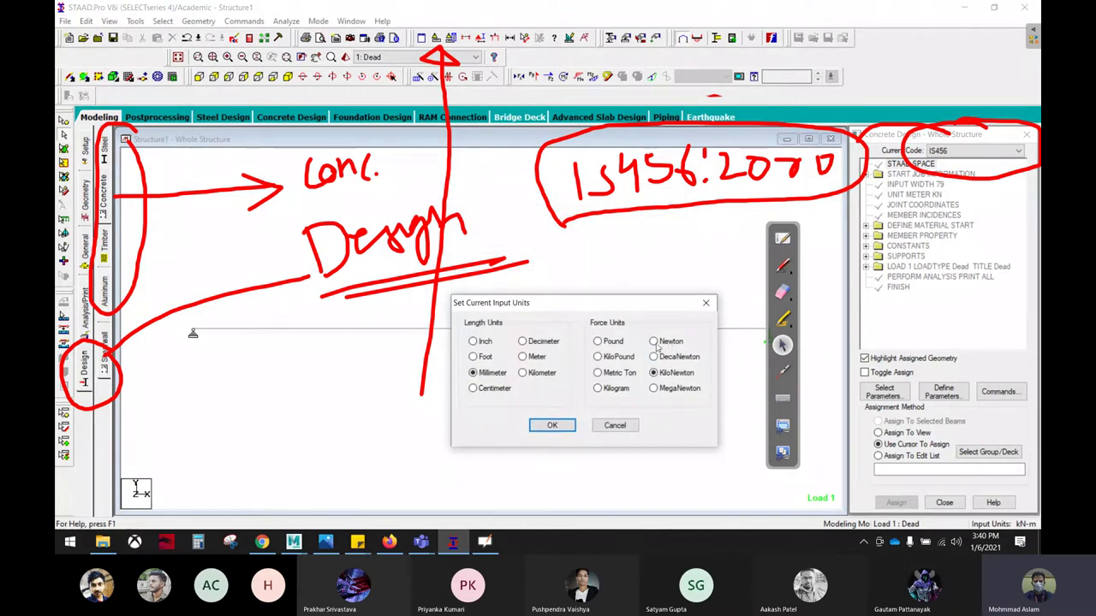
pyautogui.click(783, 265)
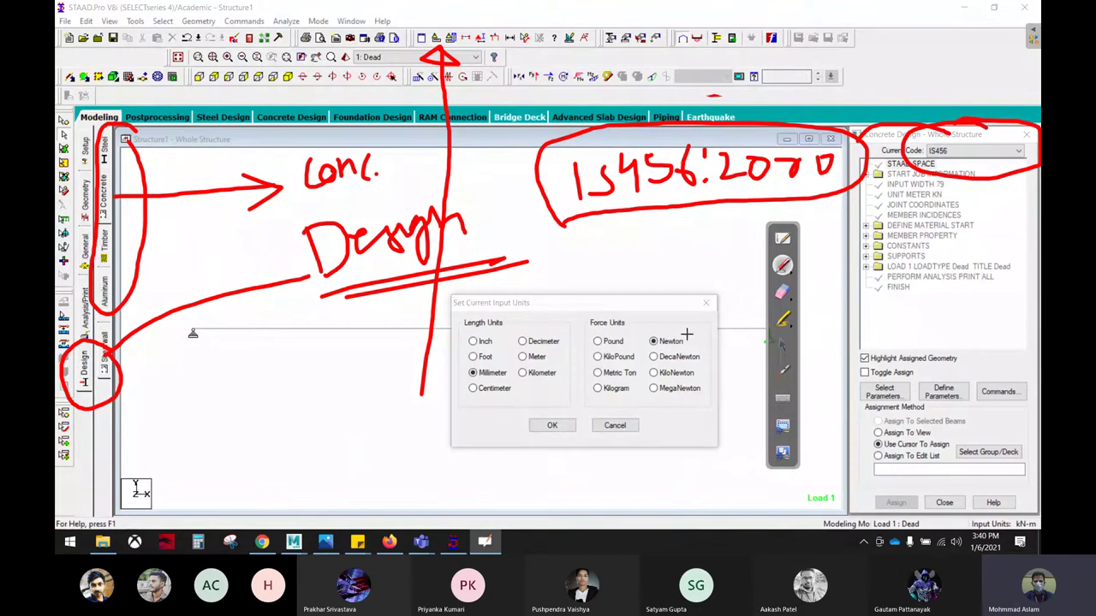
pyautogui.moveTo(685, 332); pyautogui.dragTo(724, 317)
pyautogui.moveTo(510, 370); pyautogui.dragTo(544, 355)
pyautogui.click(783, 345)
pyautogui.click(552, 427)
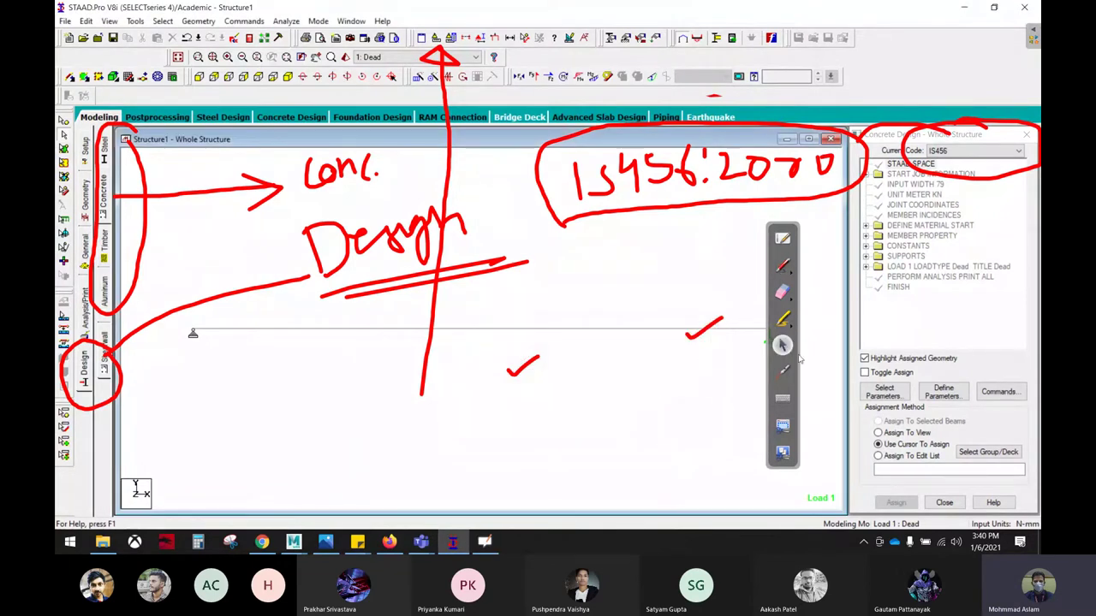
# Erase the red annotations around the design code.
pyautogui.click(782, 292)
pyautogui.moveTo(513, 274)
pyautogui.mouseDown()
pyautogui.moveTo(621, 283)
pyautogui.moveTo(435, 372)
pyautogui.moveTo(318, 342)
pyautogui.moveTo(94, 394)
pyautogui.moveTo(94, 129)
pyautogui.moveTo(151, 249)
pyautogui.moveTo(350, 159)
pyautogui.moveTo(475, 38)
pyautogui.mouseUp()
pyautogui.moveTo(504, 218)
pyautogui.mouseDown()
pyautogui.moveTo(831, 225)
pyautogui.moveTo(818, 128)
pyautogui.moveTo(1015, 165)
pyautogui.mouseUp()
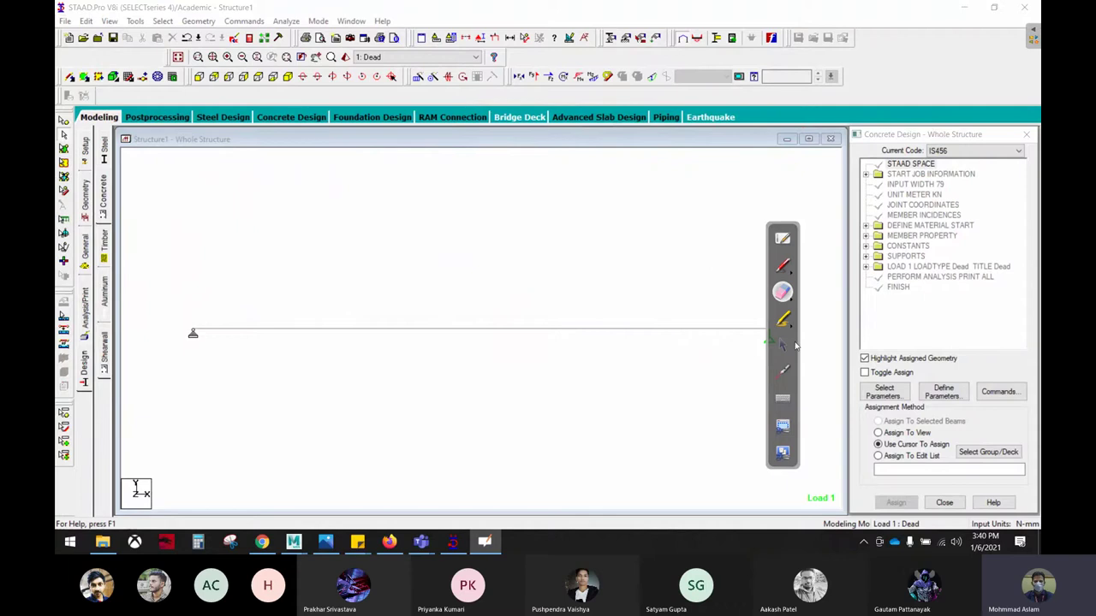
# Make IS456 the current concrete design code, marking it with a red line.
pyautogui.click(783, 345)
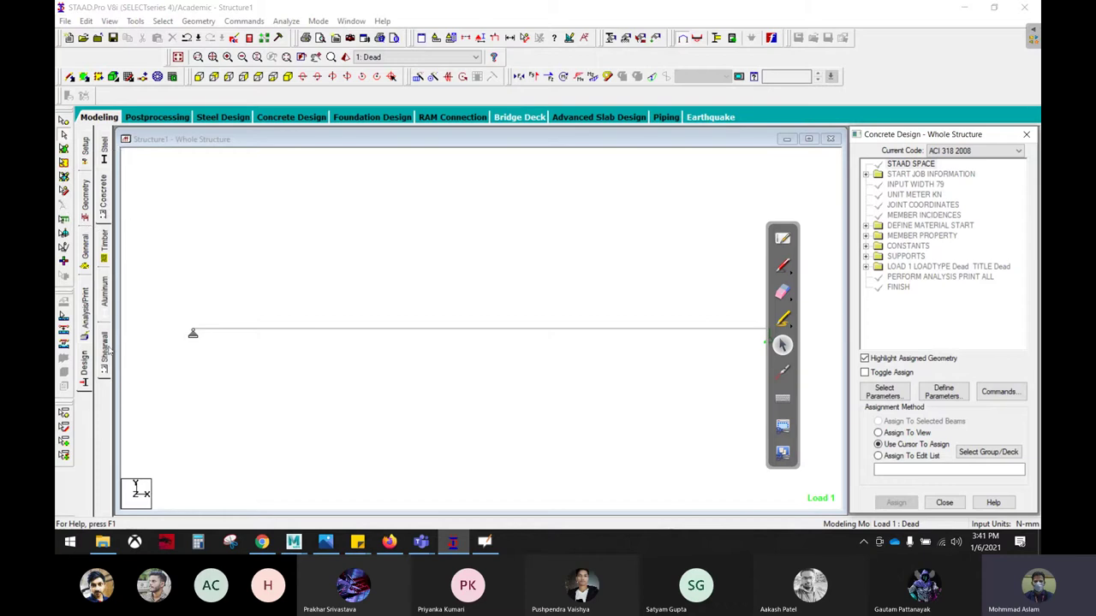
pyautogui.click(108, 196)
pyautogui.click(109, 196)
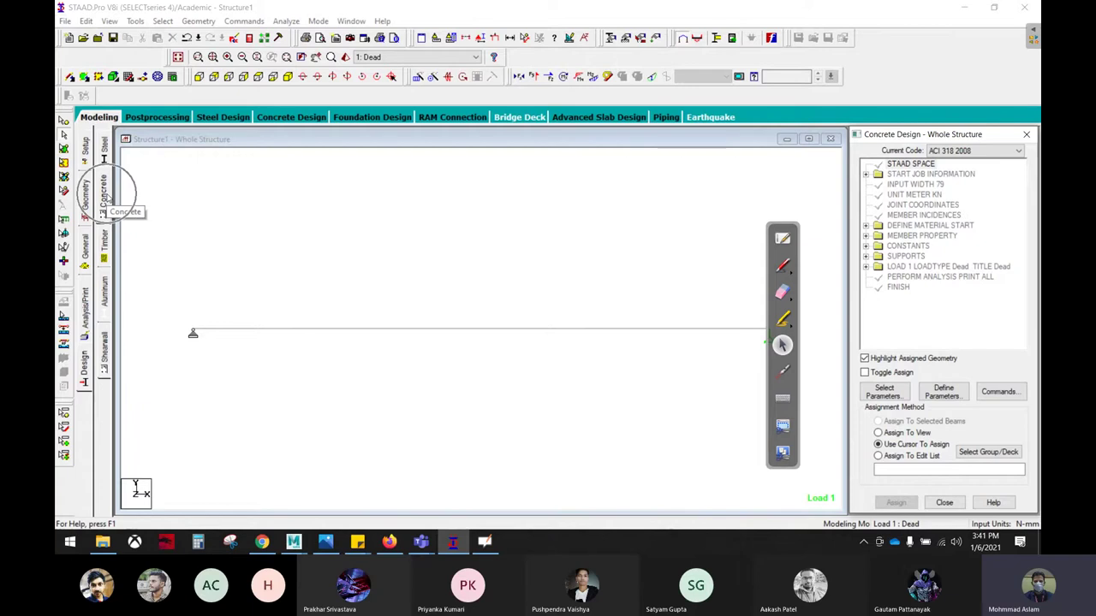
pyautogui.click(783, 266)
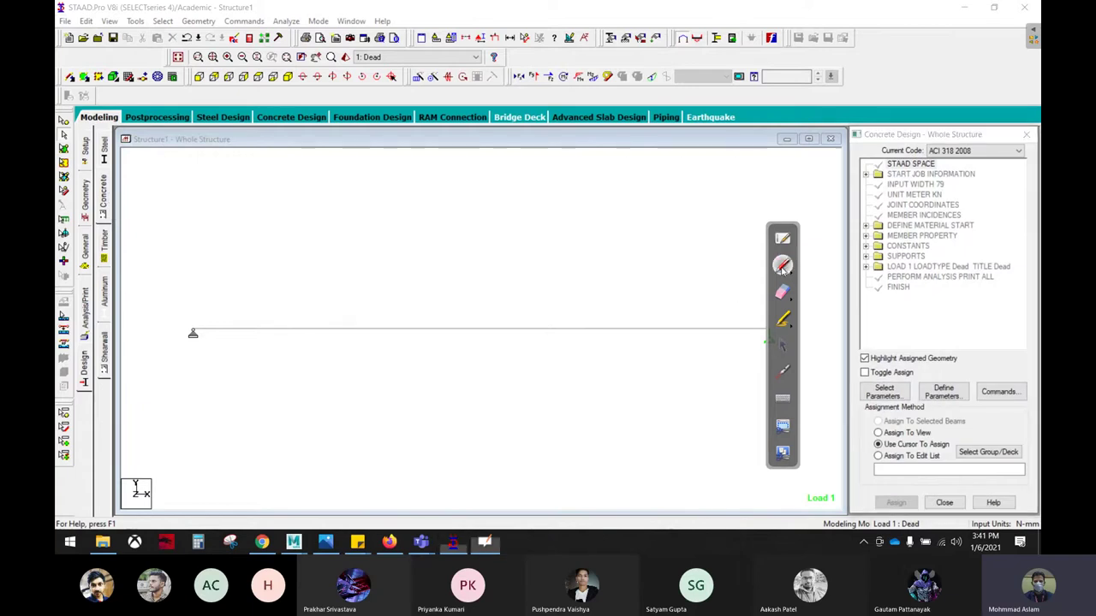
pyautogui.moveTo(118, 195); pyautogui.dragTo(936, 150)
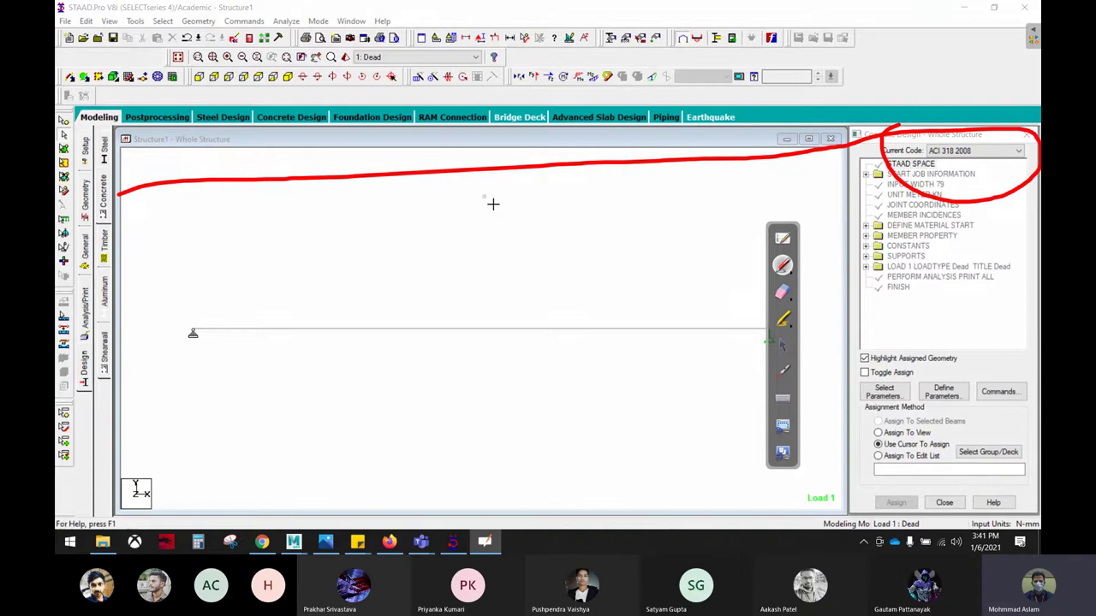
pyautogui.click(784, 346)
pyautogui.click(1017, 152)
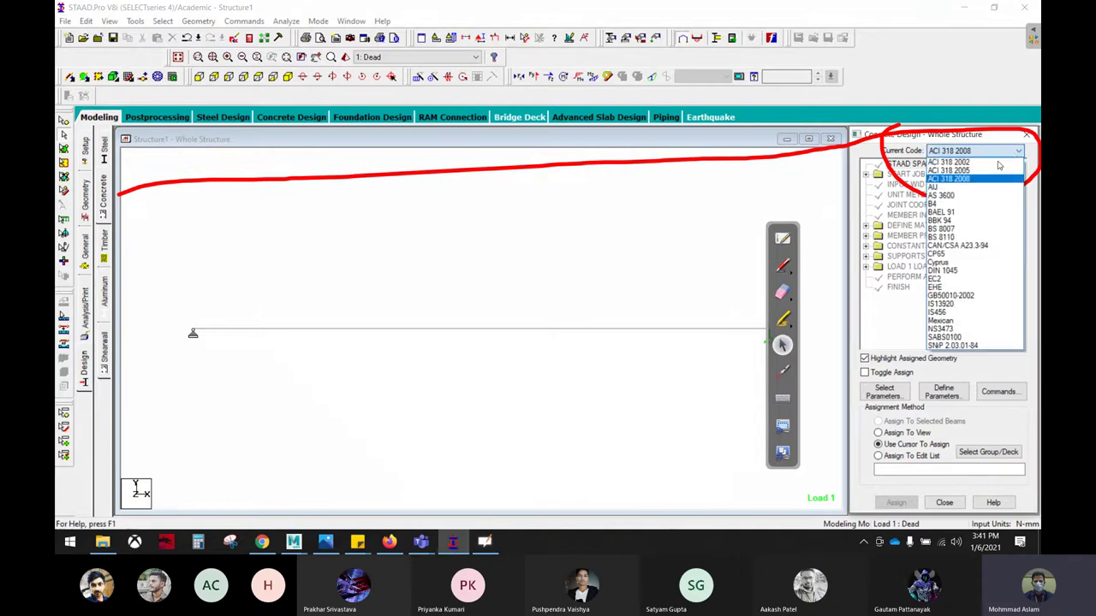
pyautogui.click(955, 312)
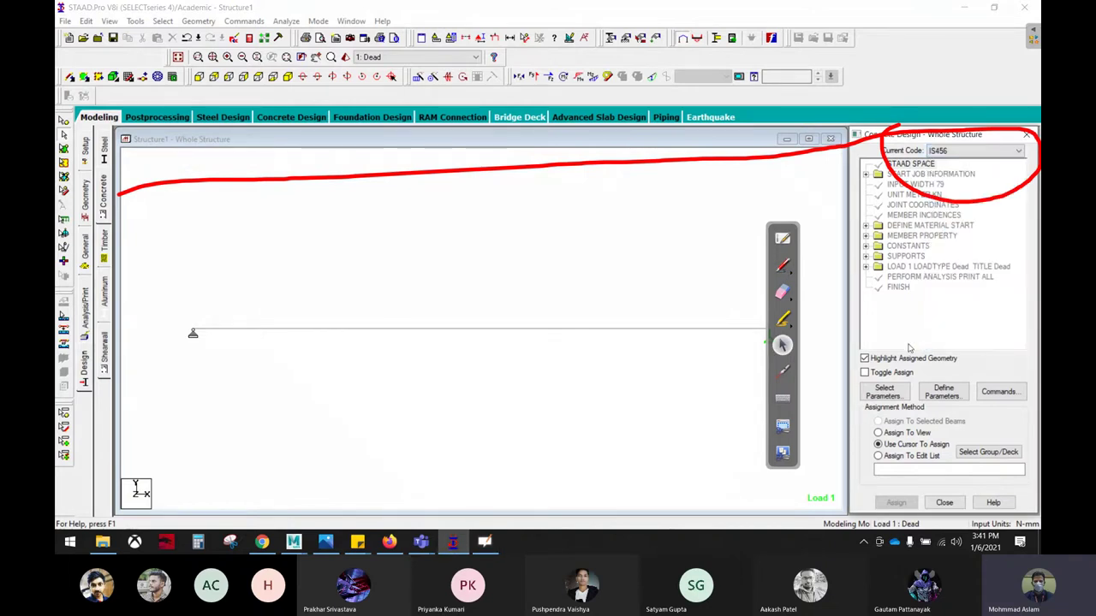
# Circle and arrow the Define Parameters feature in red, then erase the marks.
pyautogui.click(783, 267)
pyautogui.moveTo(516, 294); pyautogui.dragTo(439, 47)
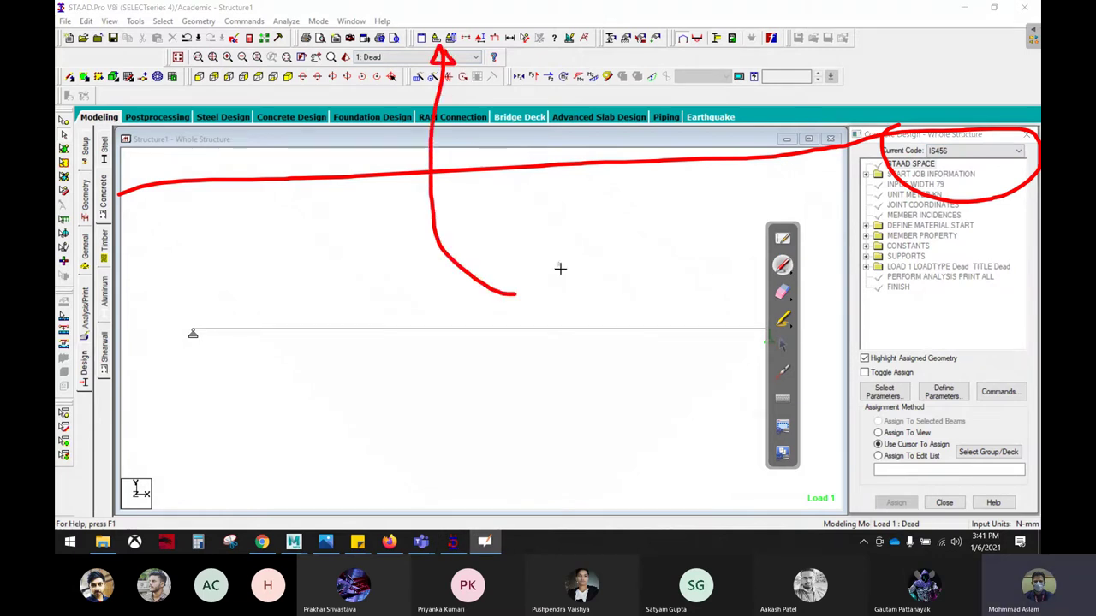
pyautogui.moveTo(957, 361)
pyautogui.mouseDown()
pyautogui.moveTo(930, 373)
pyautogui.moveTo(964, 364)
pyautogui.mouseUp()
pyautogui.moveTo(851, 407); pyautogui.dragTo(704, 414)
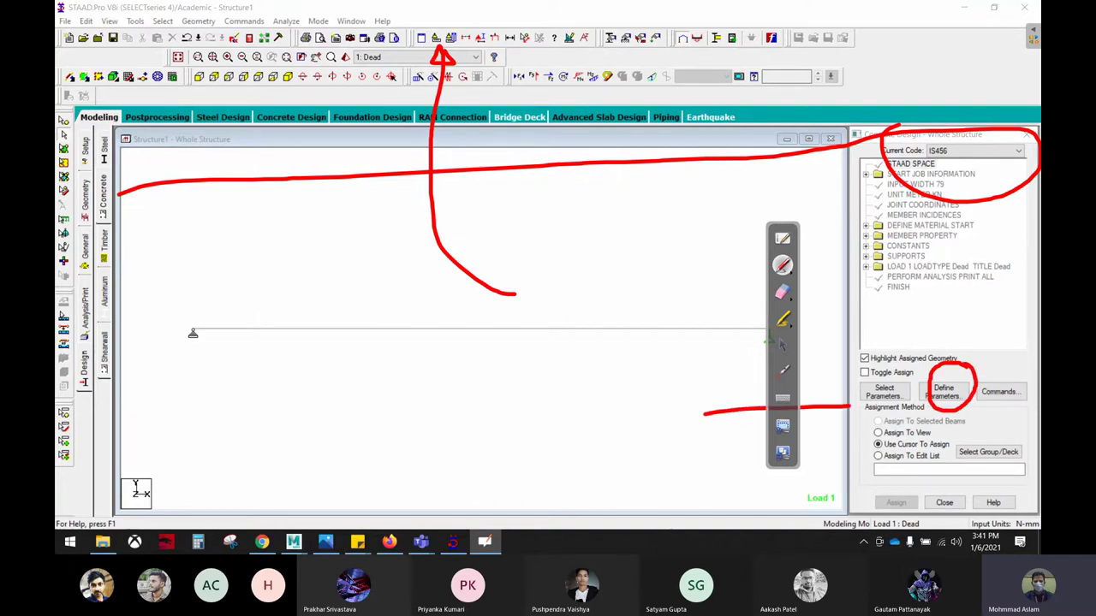
pyautogui.moveTo(851, 407)
pyautogui.mouseDown()
pyautogui.moveTo(915, 384)
pyautogui.moveTo(897, 412)
pyautogui.mouseUp()
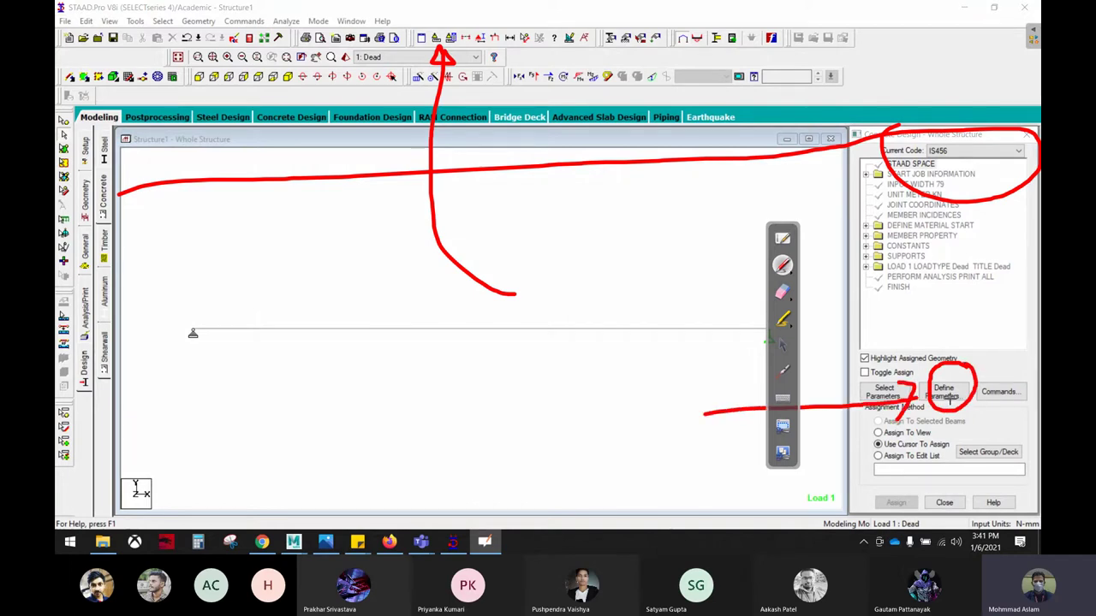
pyautogui.click(949, 395)
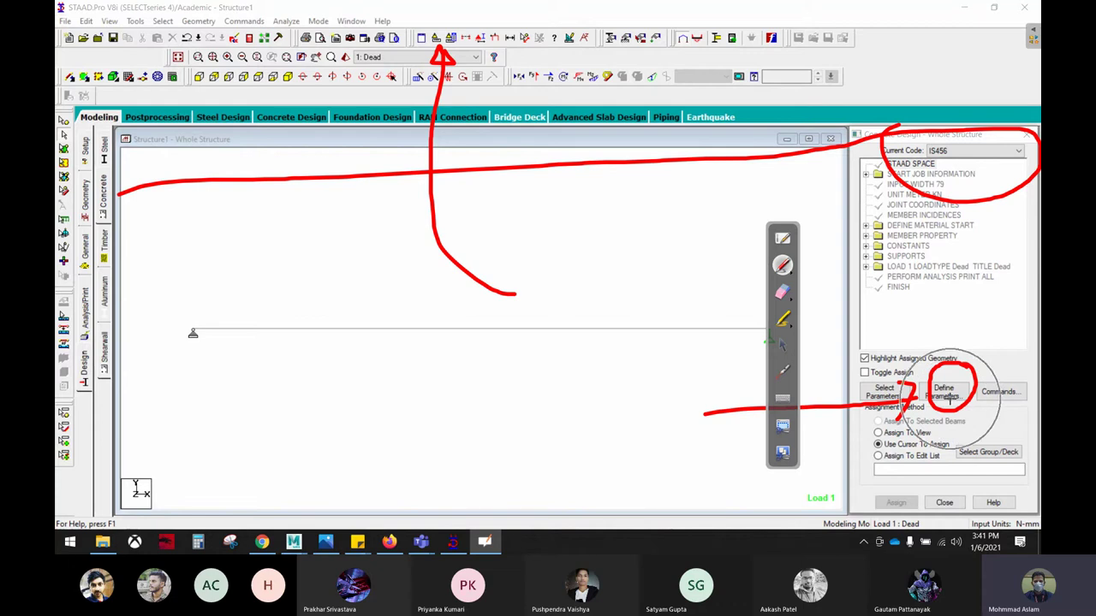
pyautogui.click(783, 291)
pyautogui.moveTo(866, 390)
pyautogui.mouseDown()
pyautogui.moveTo(1036, 364)
pyautogui.moveTo(828, 140)
pyautogui.moveTo(560, 128)
pyautogui.moveTo(274, 188)
pyautogui.moveTo(182, 187)
pyautogui.moveTo(503, 311)
pyautogui.moveTo(440, 118)
pyautogui.moveTo(648, 262)
pyautogui.mouseUp()
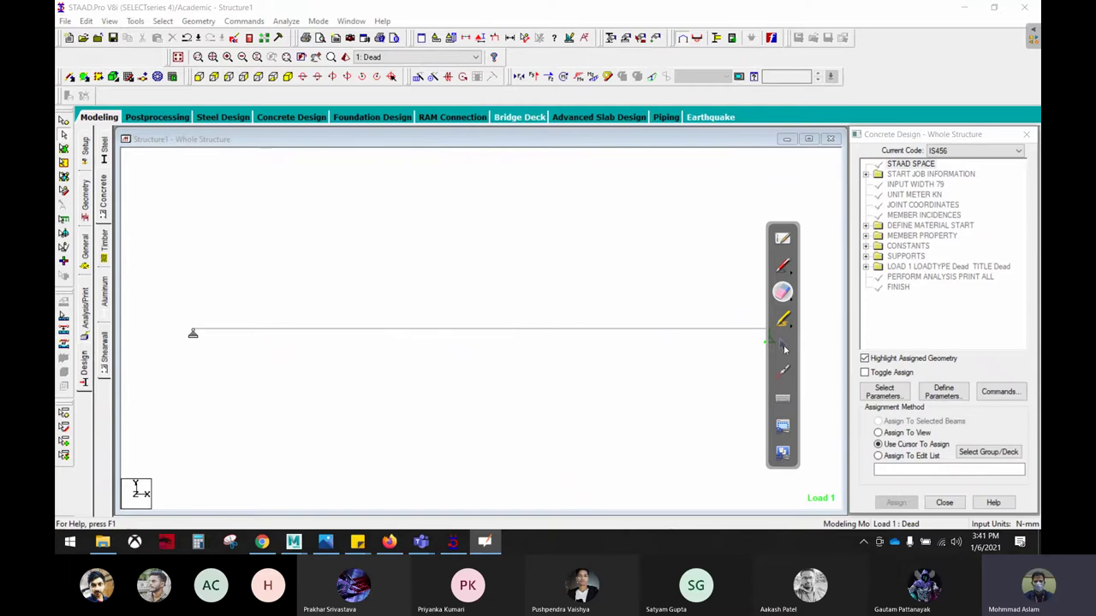
pyautogui.click(782, 345)
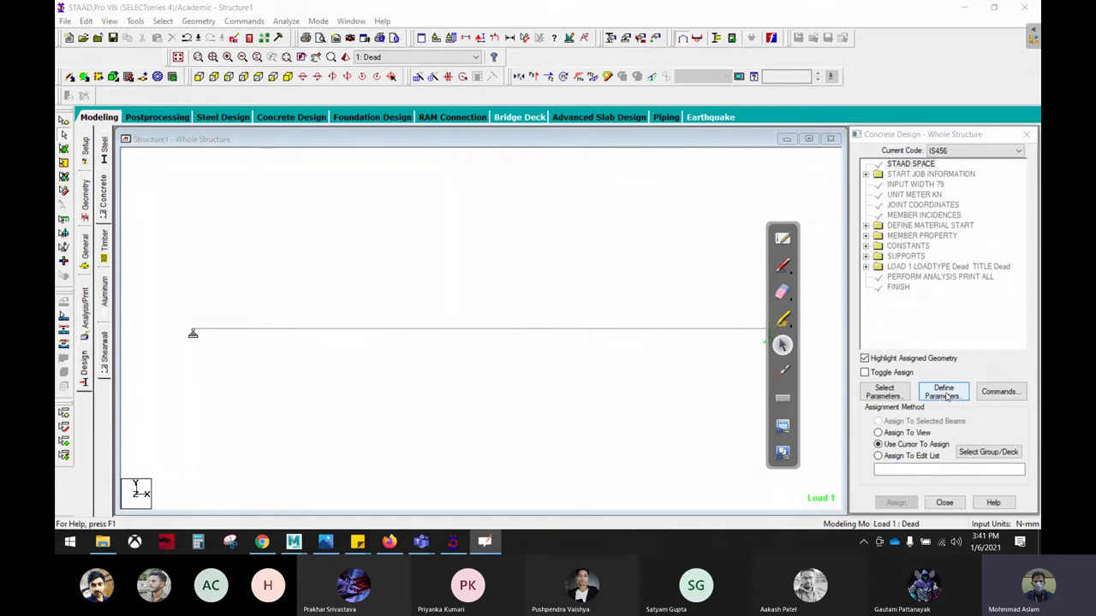
# Open the Design Parameters list and move its window up and left.
pyautogui.click(944, 394)
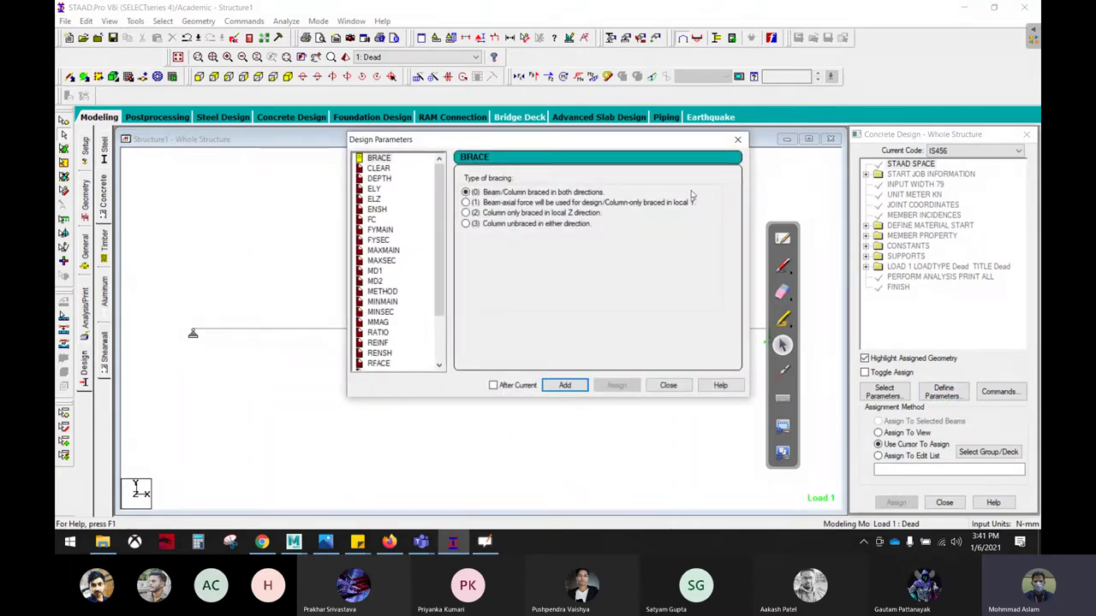
pyautogui.moveTo(622, 143)
pyautogui.mouseDown()
pyautogui.moveTo(482, 106)
pyautogui.moveTo(426, 110)
pyautogui.mouseUp()
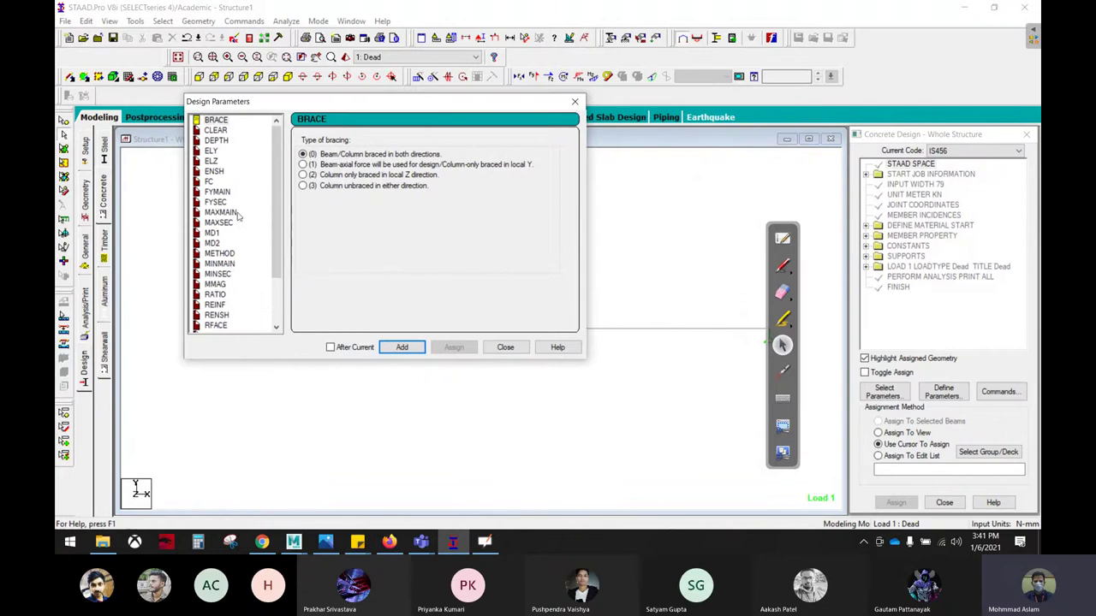
pyautogui.scroll(-2, 238, 231)
pyautogui.scroll(2, 238, 257)
# Select CLEAR, label it 'Clear' and circle its 0 mm cover distance.
pyautogui.click(228, 131)
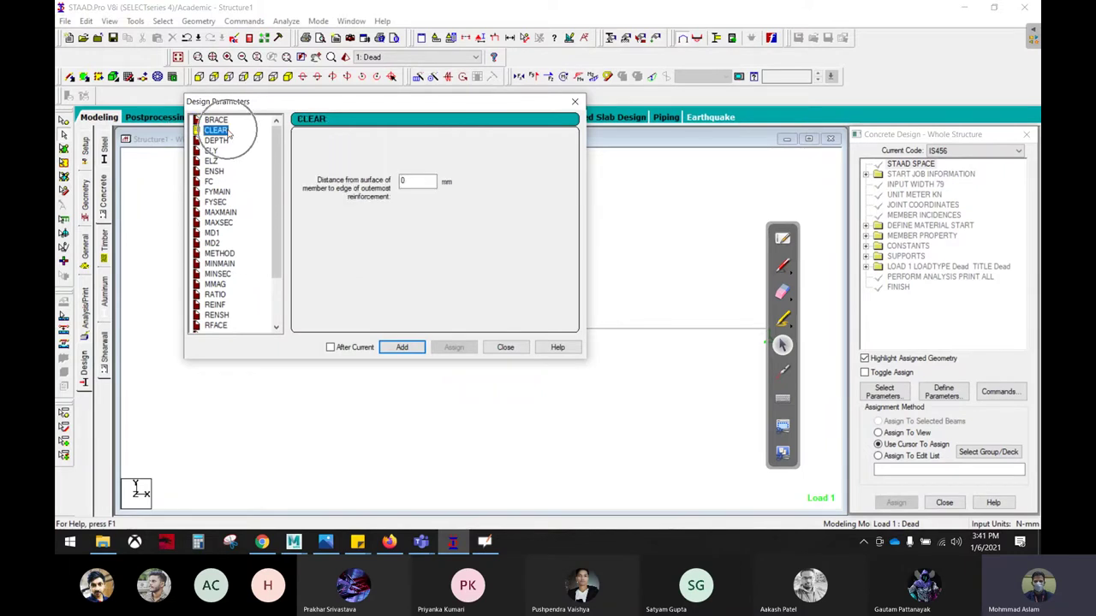
pyautogui.click(782, 266)
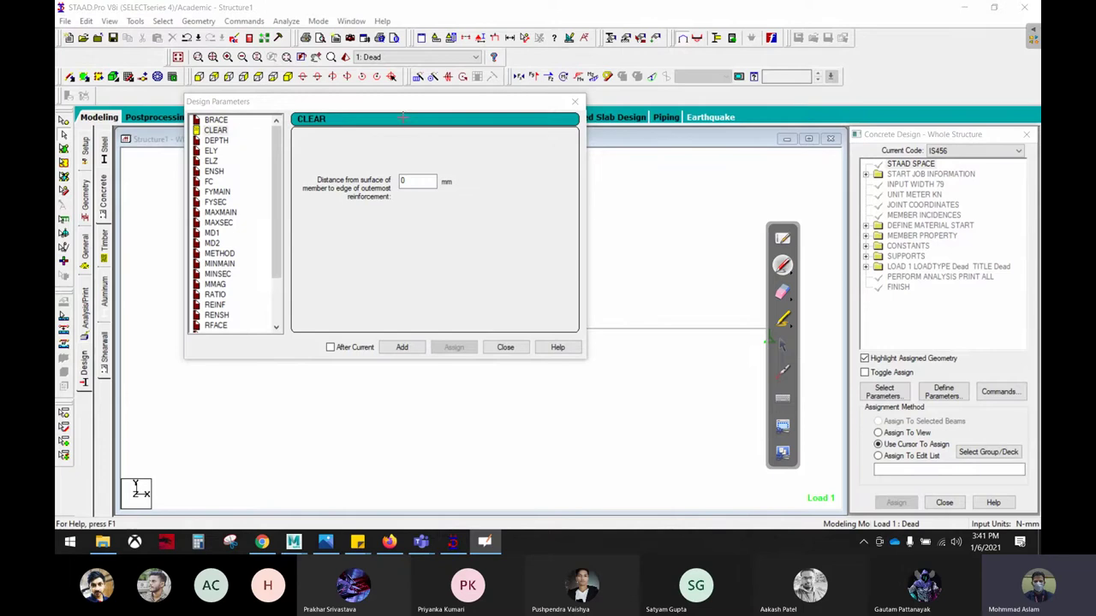
pyautogui.moveTo(403, 121)
pyautogui.mouseDown()
pyautogui.moveTo(430, 145)
pyautogui.moveTo(572, 127)
pyautogui.mouseUp()
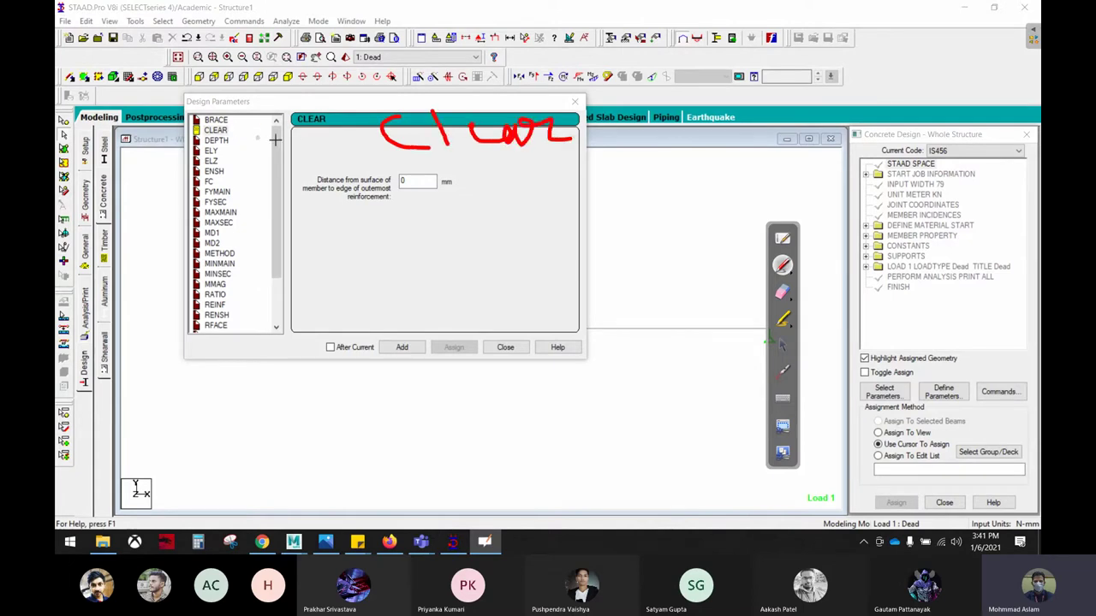
pyautogui.moveTo(233, 133)
pyautogui.mouseDown()
pyautogui.moveTo(318, 141)
pyautogui.moveTo(306, 154)
pyautogui.mouseUp()
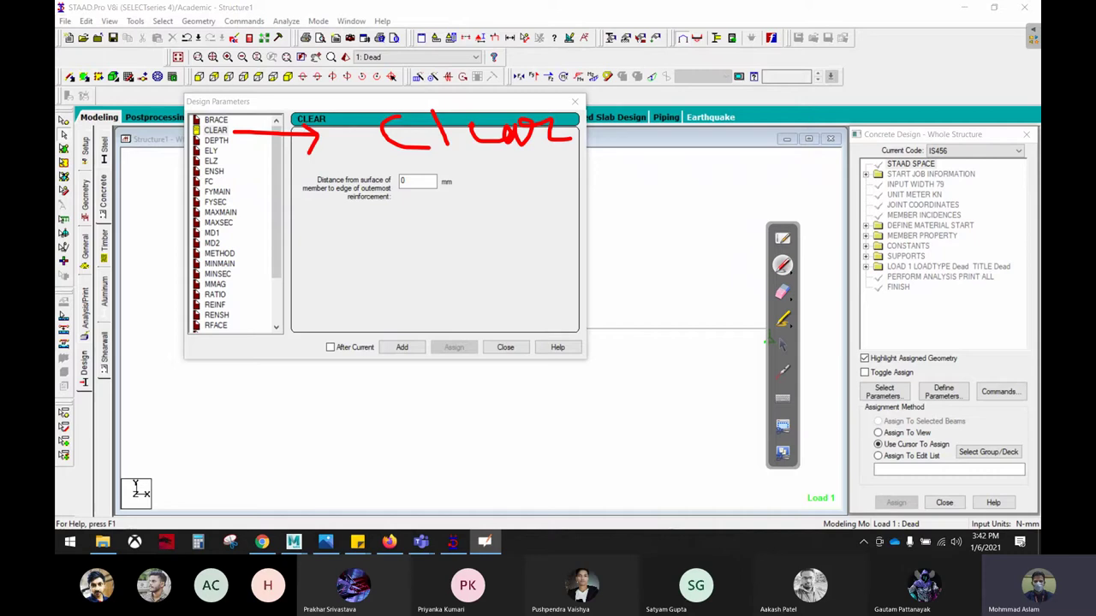
pyautogui.moveTo(404, 159)
pyautogui.mouseDown()
pyautogui.moveTo(497, 190)
pyautogui.moveTo(450, 173)
pyautogui.mouseUp()
pyautogui.moveTo(404, 218)
pyautogui.mouseDown()
pyautogui.moveTo(409, 334)
pyautogui.moveTo(424, 324)
pyautogui.moveTo(409, 341)
pyautogui.mouseUp()
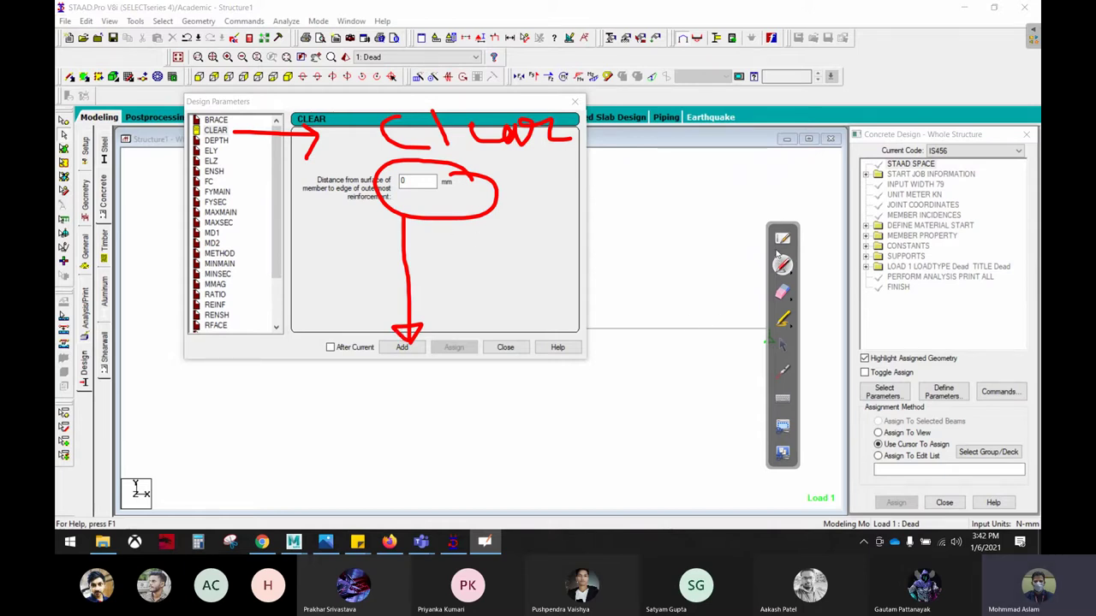
# Back on the STAAD model, sketch a rectangular beam cross-section in red.
pyautogui.click(781, 452)
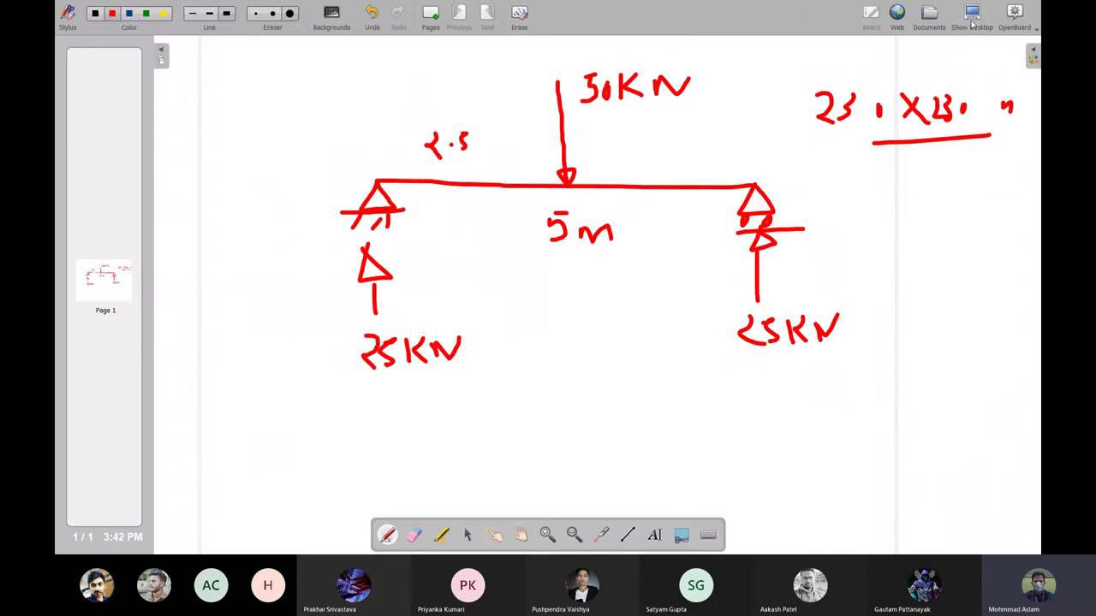
pyautogui.click(973, 24)
pyautogui.moveTo(779, 287); pyautogui.dragTo(975, 259)
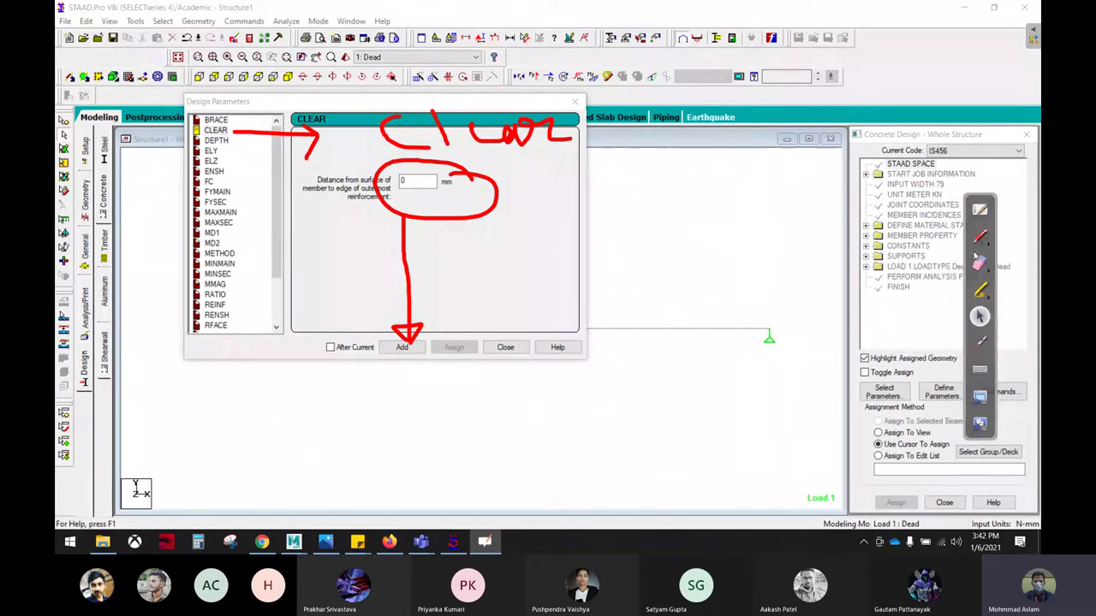
pyautogui.click(980, 236)
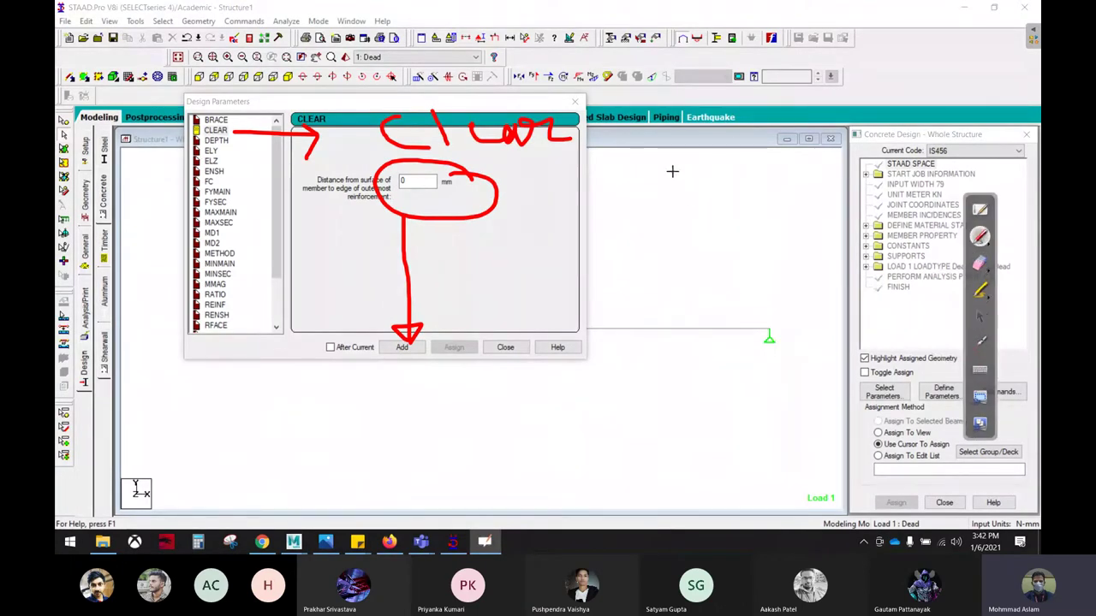
pyautogui.moveTo(667, 159)
pyautogui.mouseDown()
pyautogui.moveTo(825, 154)
pyautogui.moveTo(900, 16)
pyautogui.mouseUp()
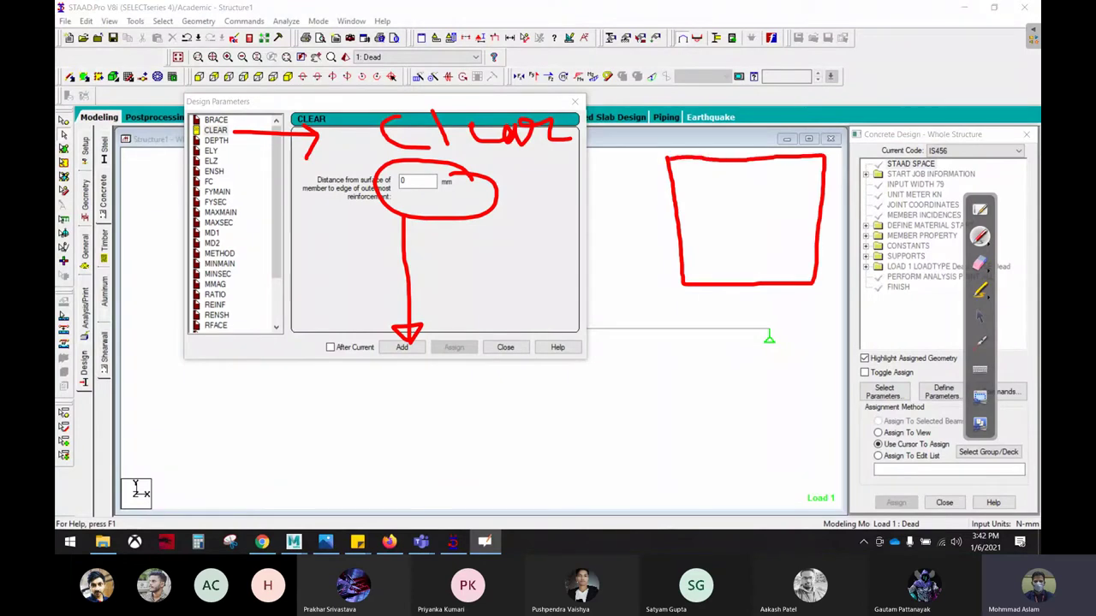
# Add depth edges, reinforcing bars and a labelled cover d' to the section sketch.
pyautogui.moveTo(824, 156); pyautogui.dragTo(965, 49)
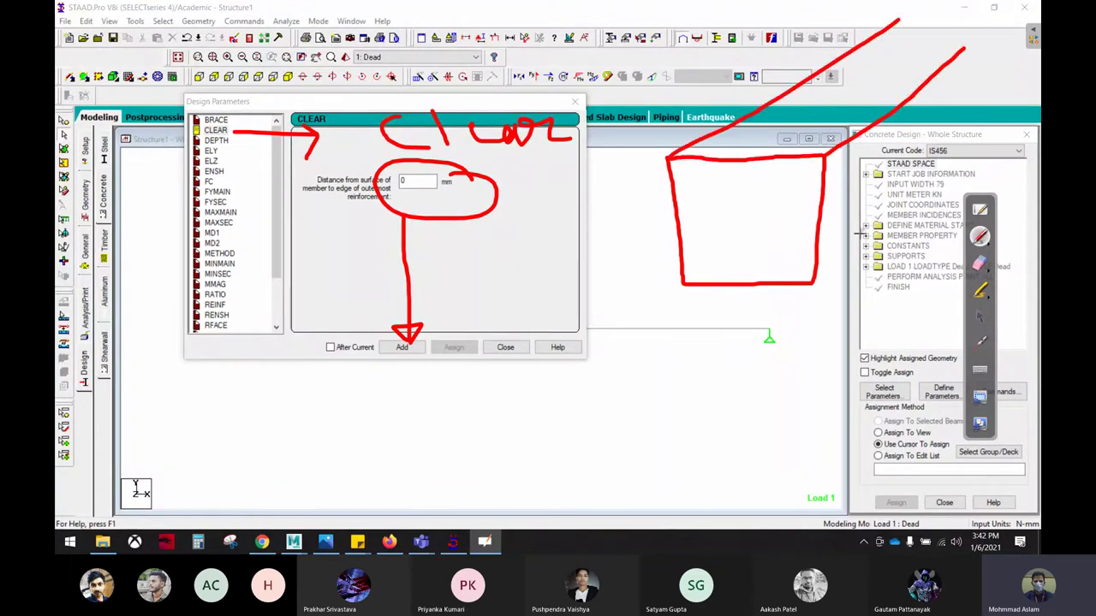
pyautogui.moveTo(814, 285); pyautogui.dragTo(1009, 143)
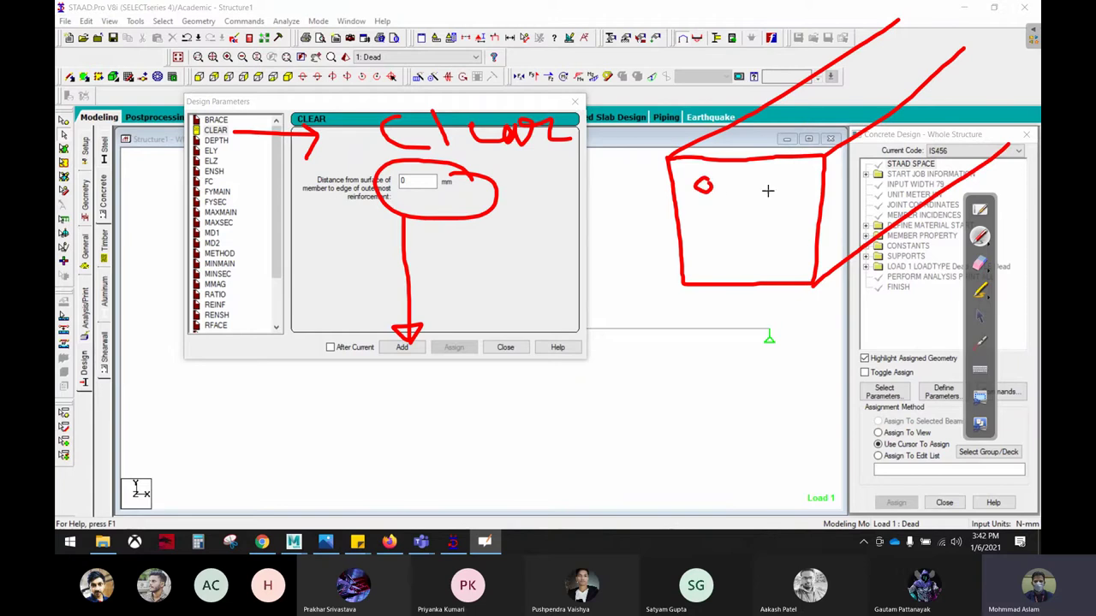
pyautogui.moveTo(789, 171); pyautogui.dragTo(793, 173)
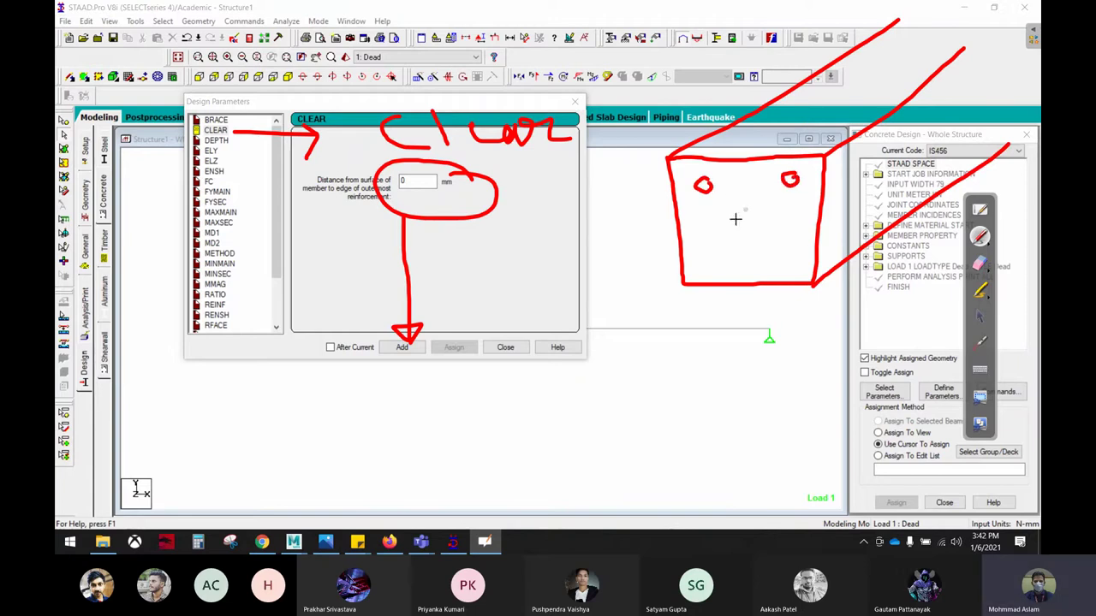
pyautogui.moveTo(709, 257); pyautogui.dragTo(708, 267)
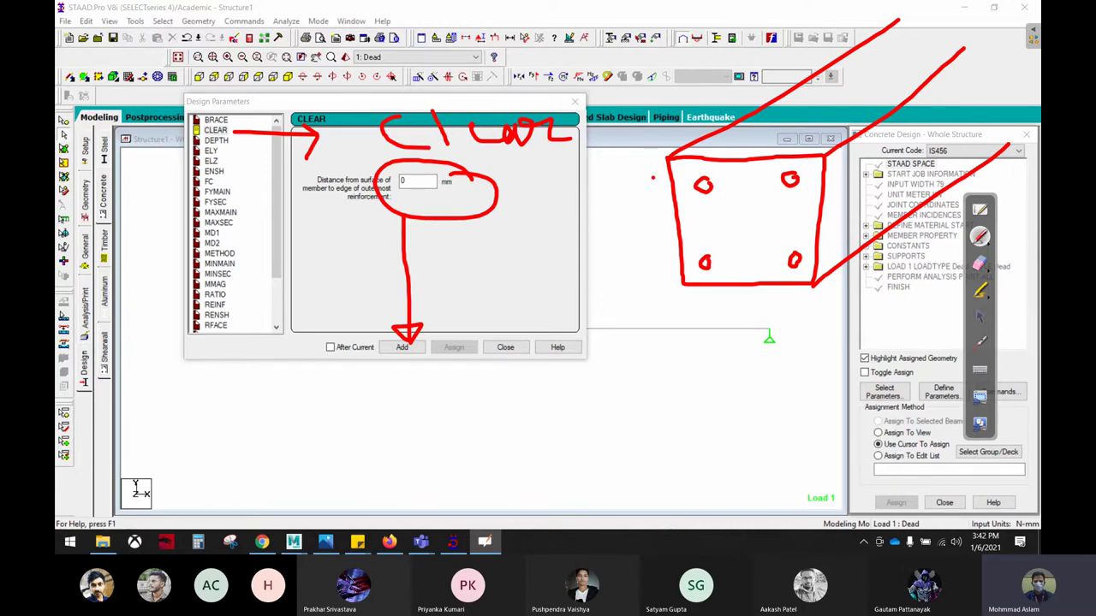
pyautogui.moveTo(653, 178); pyautogui.dragTo(718, 177)
pyautogui.moveTo(635, 160)
pyautogui.mouseDown()
pyautogui.moveTo(674, 160)
pyautogui.moveTo(630, 210)
pyautogui.moveTo(620, 255)
pyautogui.moveTo(636, 257)
pyautogui.mouseUp()
pyautogui.moveTo(647, 218); pyautogui.dragTo(643, 236)
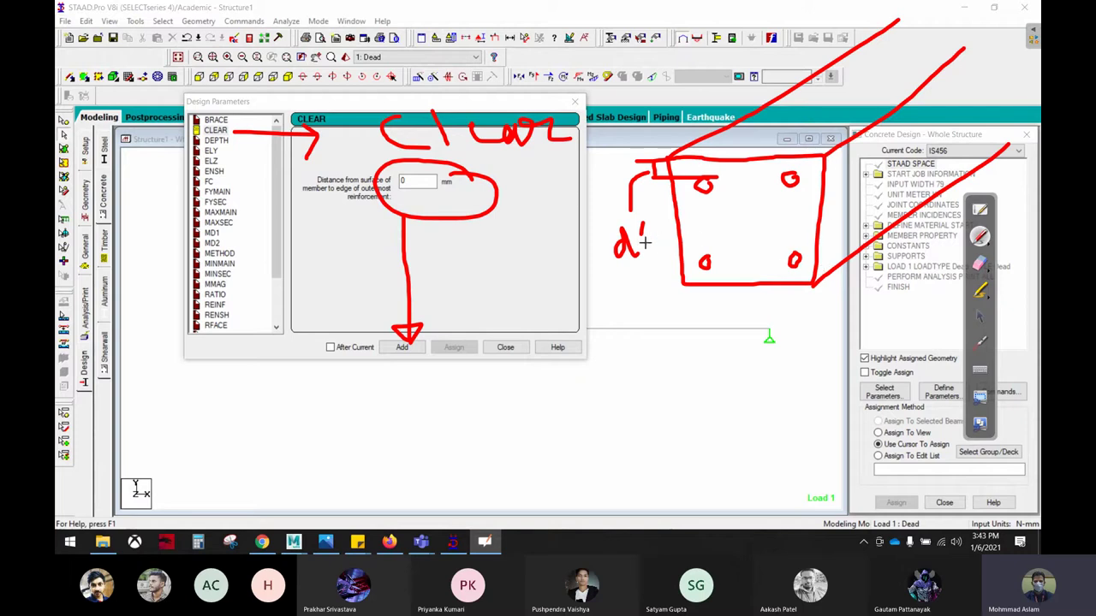
# Write 'Col. 40 mm' and 'B = 25 mm' cover notes and link them to the Distance field.
pyautogui.moveTo(652, 339)
pyautogui.mouseDown()
pyautogui.moveTo(652, 368)
pyautogui.moveTo(664, 353)
pyautogui.moveTo(690, 369)
pyautogui.mouseUp()
pyautogui.click(703, 360)
pyautogui.moveTo(741, 341)
pyautogui.mouseDown()
pyautogui.moveTo(772, 338)
pyautogui.moveTo(789, 384)
pyautogui.mouseUp()
pyautogui.moveTo(813, 354)
pyautogui.mouseDown()
pyautogui.moveTo(831, 376)
pyautogui.moveTo(930, 350)
pyautogui.mouseUp()
pyautogui.moveTo(639, 416)
pyautogui.mouseDown()
pyautogui.moveTo(640, 455)
pyautogui.moveTo(692, 452)
pyautogui.moveTo(736, 432)
pyautogui.mouseUp()
pyautogui.moveTo(739, 435)
pyautogui.mouseDown()
pyautogui.moveTo(769, 428)
pyautogui.moveTo(820, 451)
pyautogui.moveTo(847, 417)
pyautogui.mouseUp()
pyautogui.moveTo(837, 421); pyautogui.dragTo(829, 452)
pyautogui.moveTo(868, 428); pyautogui.dragTo(952, 435)
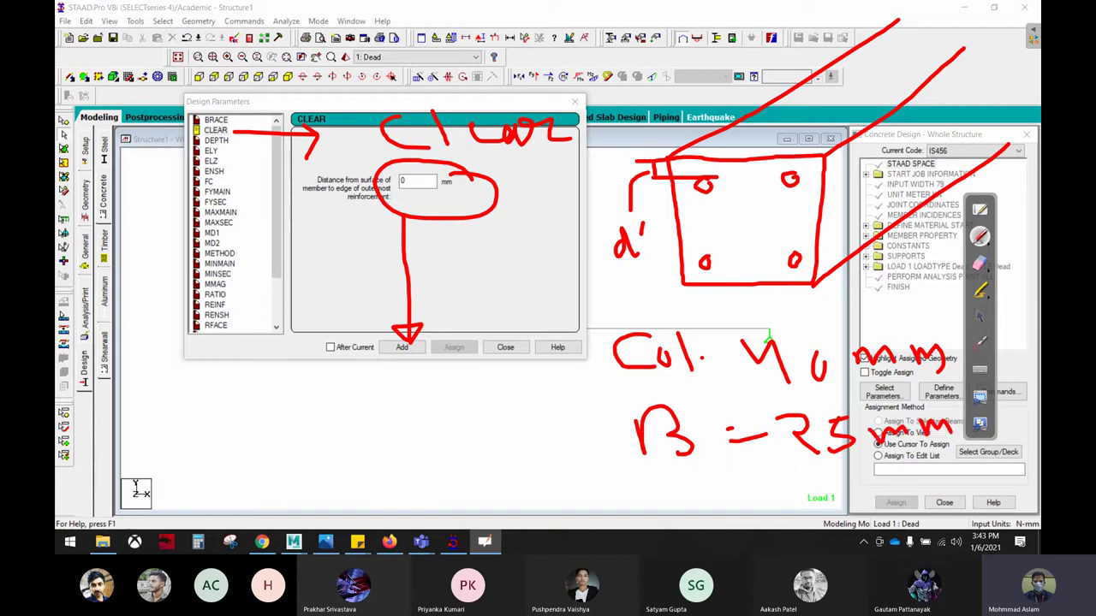
pyautogui.moveTo(829, 363); pyautogui.dragTo(822, 353)
pyautogui.moveTo(816, 460)
pyautogui.mouseDown()
pyautogui.moveTo(452, 213)
pyautogui.moveTo(464, 211)
pyautogui.mouseUp()
pyautogui.click(979, 316)
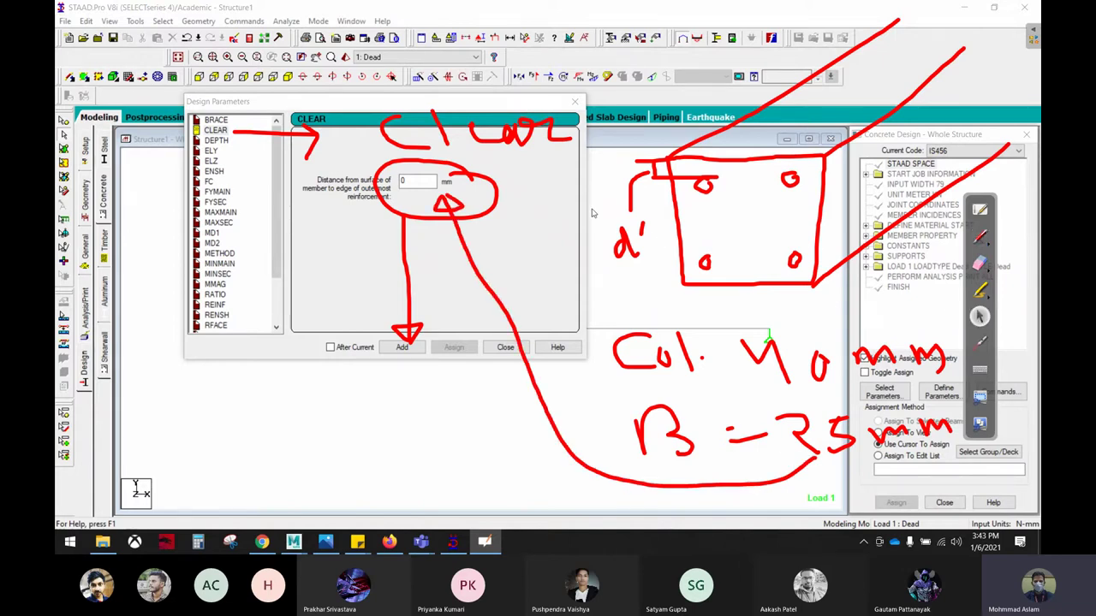
# Add a CLEAR cover of 25 mm to the IS456 design commands, then erase the red cover notes.
pyautogui.click(420, 182)
pyautogui.write('25')
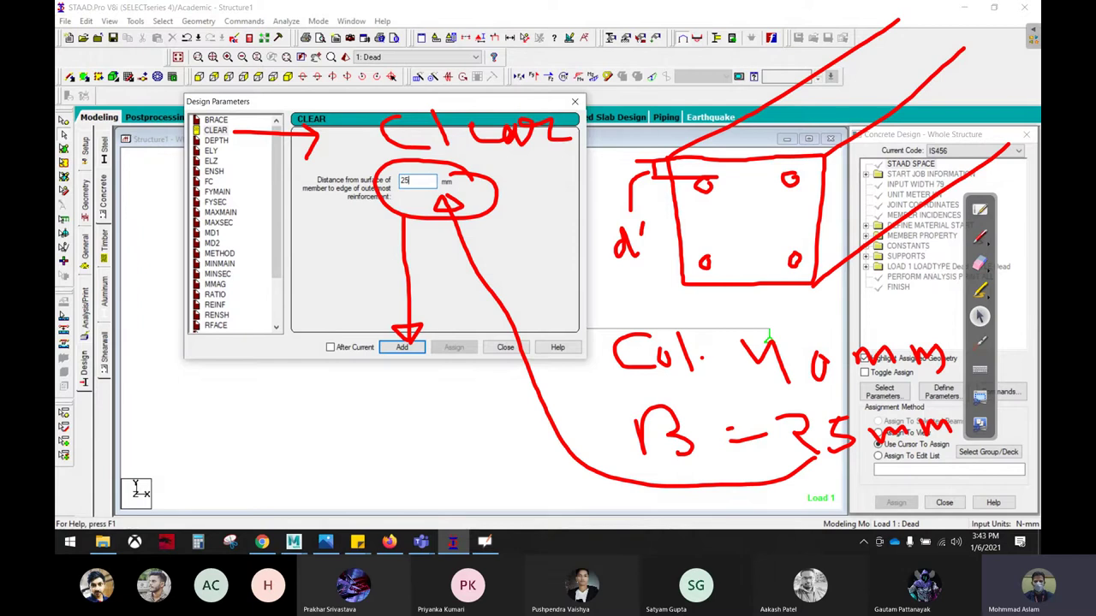
pyautogui.click(419, 349)
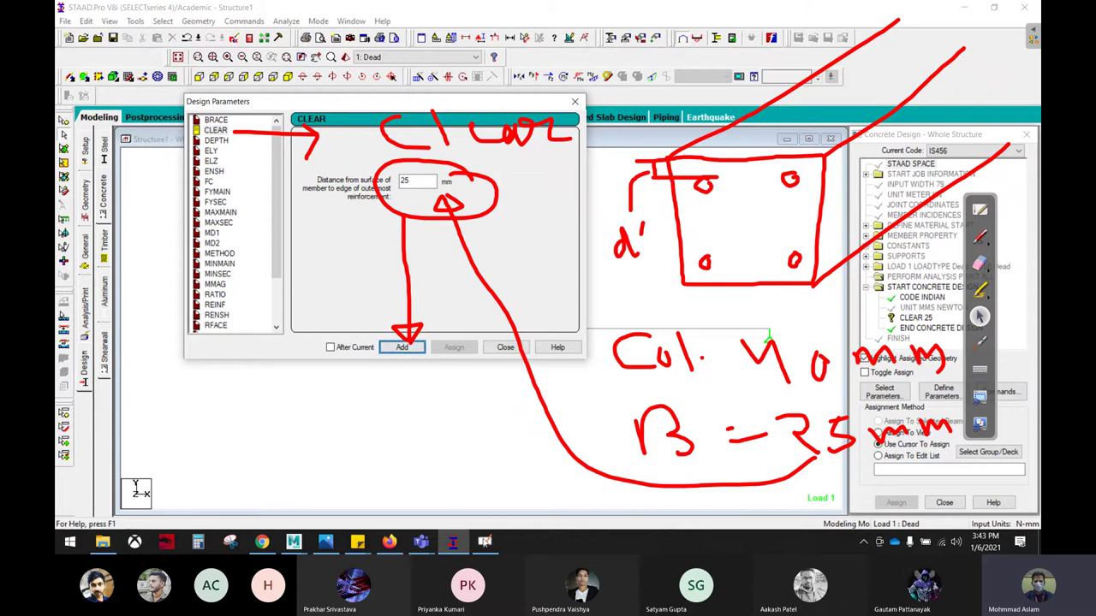
pyautogui.moveTo(420, 542)
pyautogui.click(482, 484)
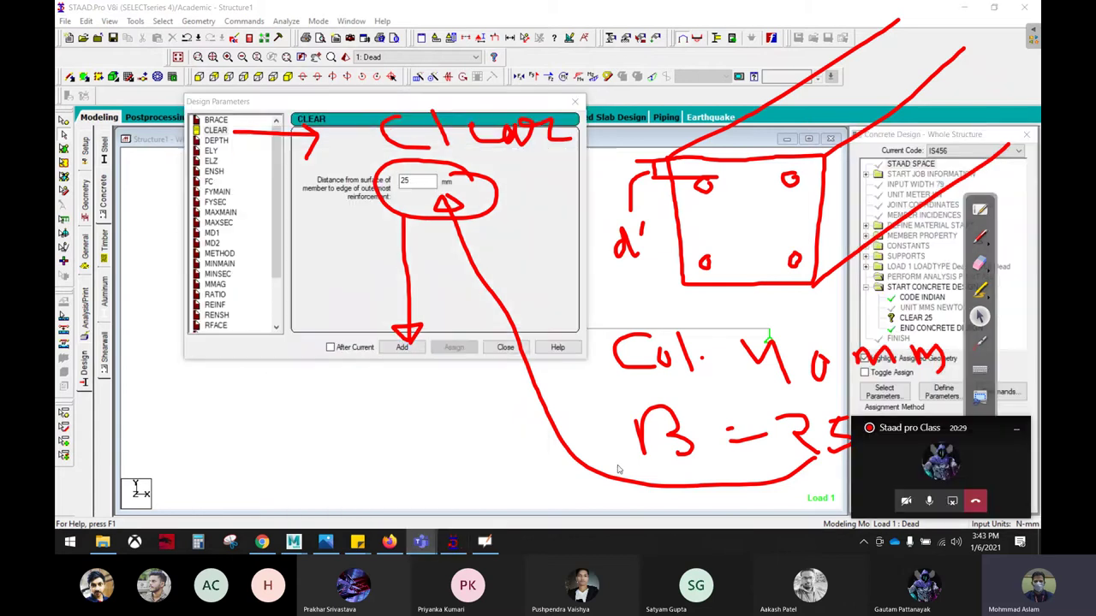
pyautogui.click(935, 459)
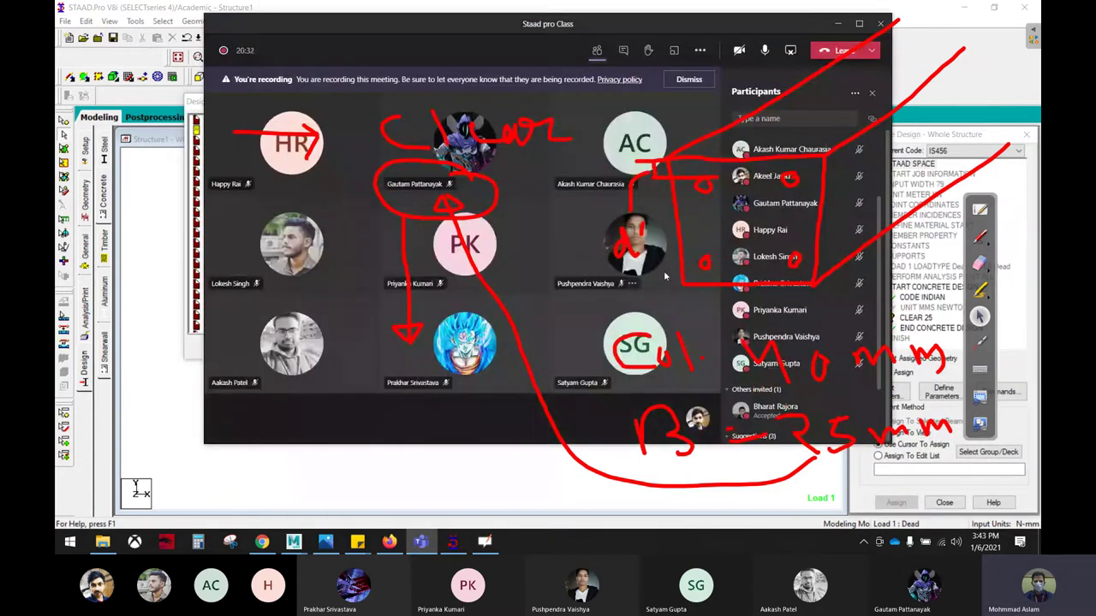
pyautogui.scroll(3, 788, 328)
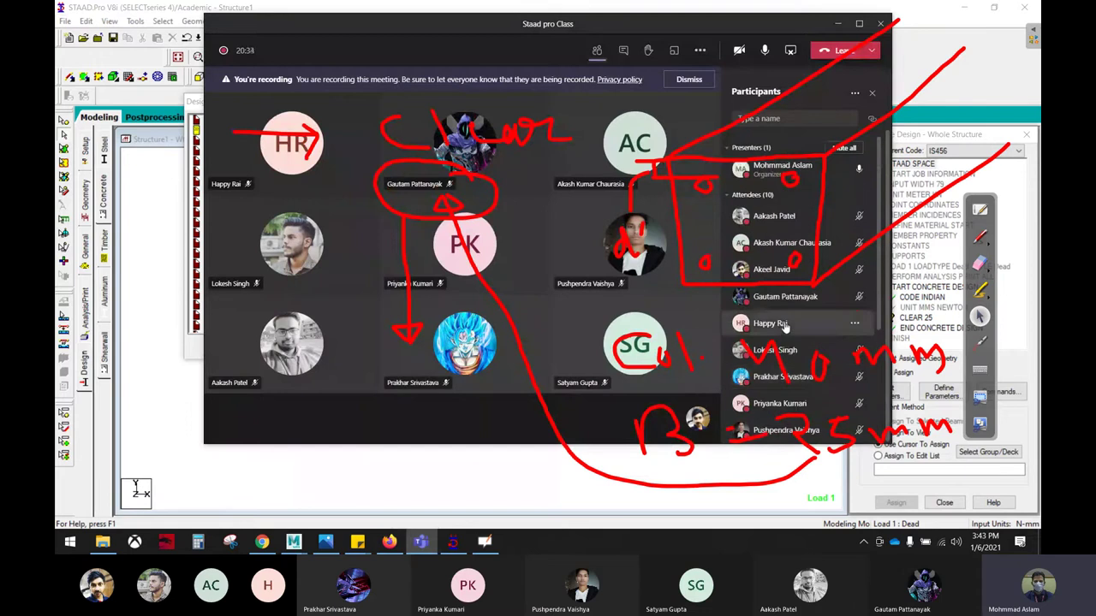
pyautogui.click(837, 24)
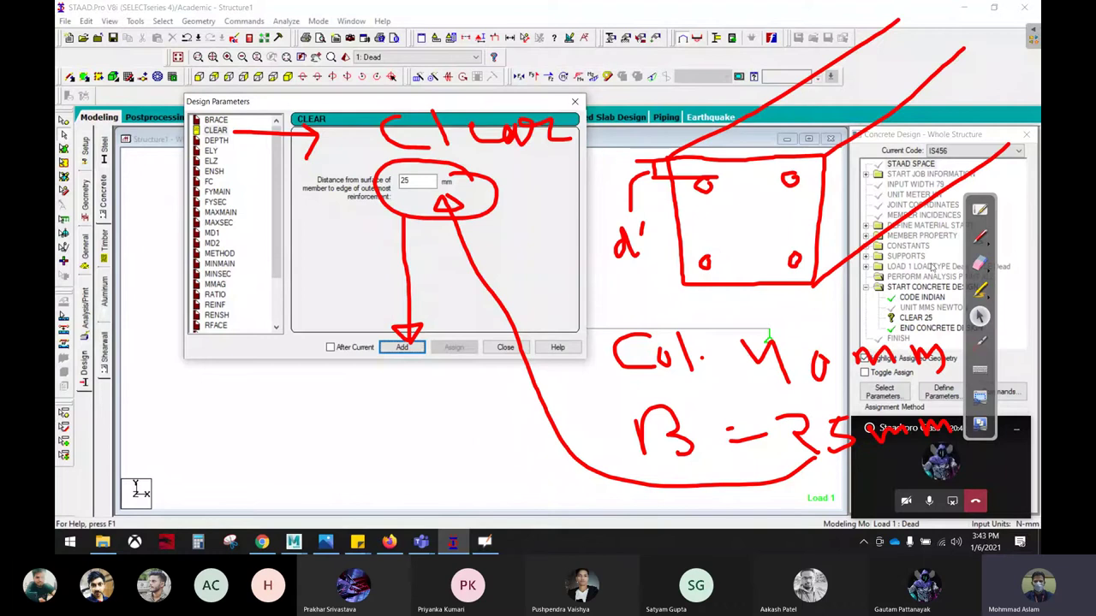
pyautogui.click(980, 262)
pyautogui.moveTo(878, 320)
pyautogui.mouseDown()
pyautogui.moveTo(925, 379)
pyautogui.moveTo(709, 416)
pyautogui.moveTo(727, 382)
pyautogui.moveTo(614, 417)
pyautogui.moveTo(657, 177)
pyautogui.moveTo(538, 144)
pyautogui.moveTo(296, 346)
pyautogui.moveTo(832, 153)
pyautogui.moveTo(867, 37)
pyautogui.moveTo(993, 153)
pyautogui.moveTo(605, 274)
pyautogui.mouseUp()
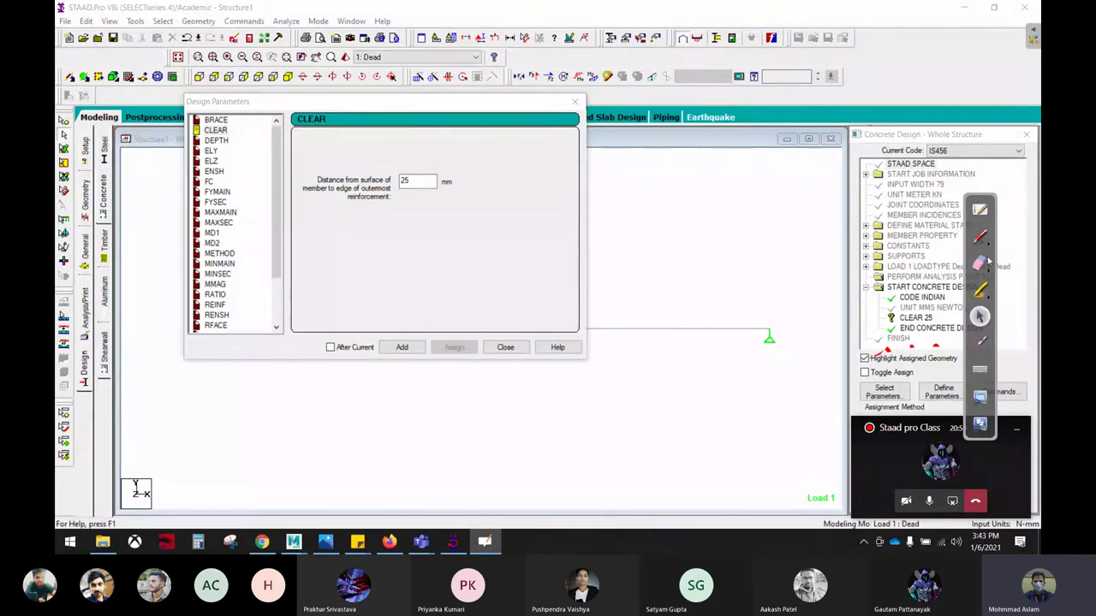
pyautogui.click(981, 237)
pyautogui.moveTo(453, 162); pyautogui.dragTo(467, 168)
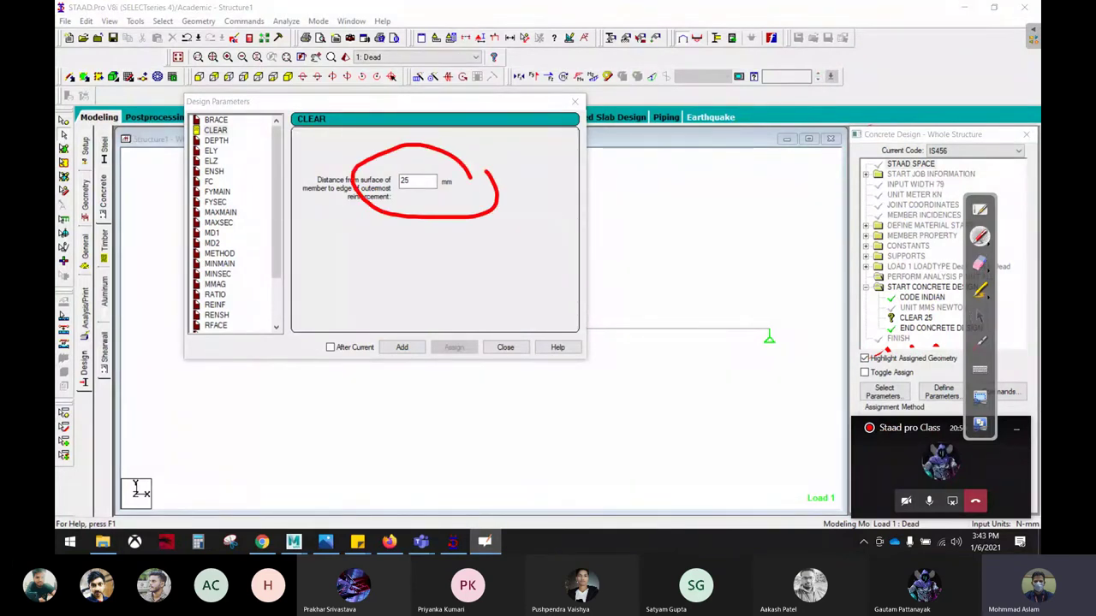
pyautogui.moveTo(231, 129)
pyautogui.mouseDown()
pyautogui.moveTo(314, 122)
pyautogui.moveTo(301, 143)
pyautogui.mouseUp()
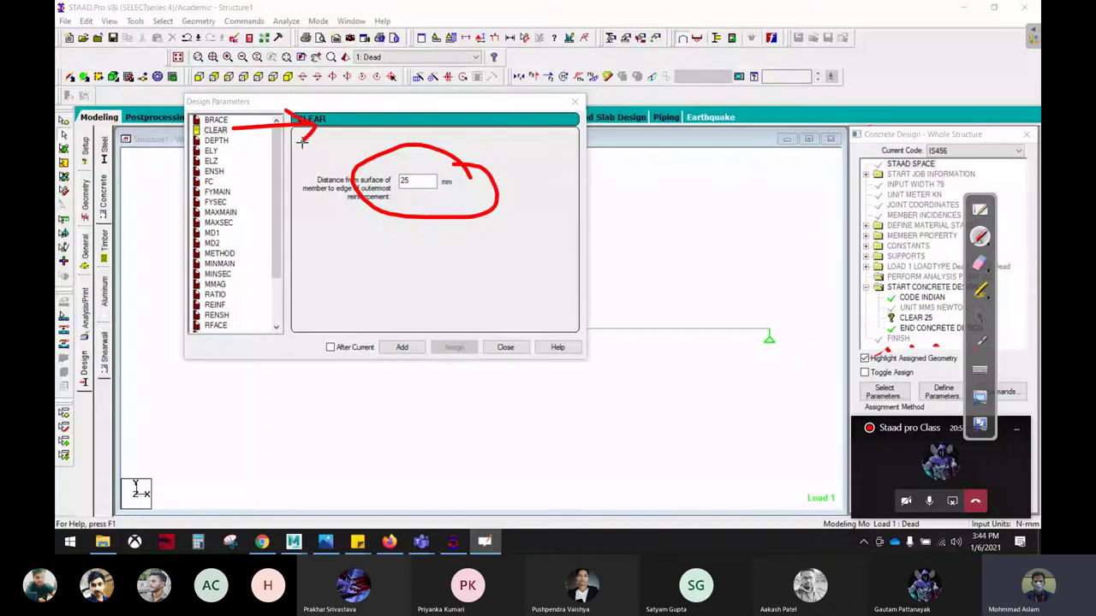
pyautogui.moveTo(411, 216)
pyautogui.mouseDown()
pyautogui.moveTo(411, 323)
pyautogui.moveTo(416, 314)
pyautogui.mouseUp()
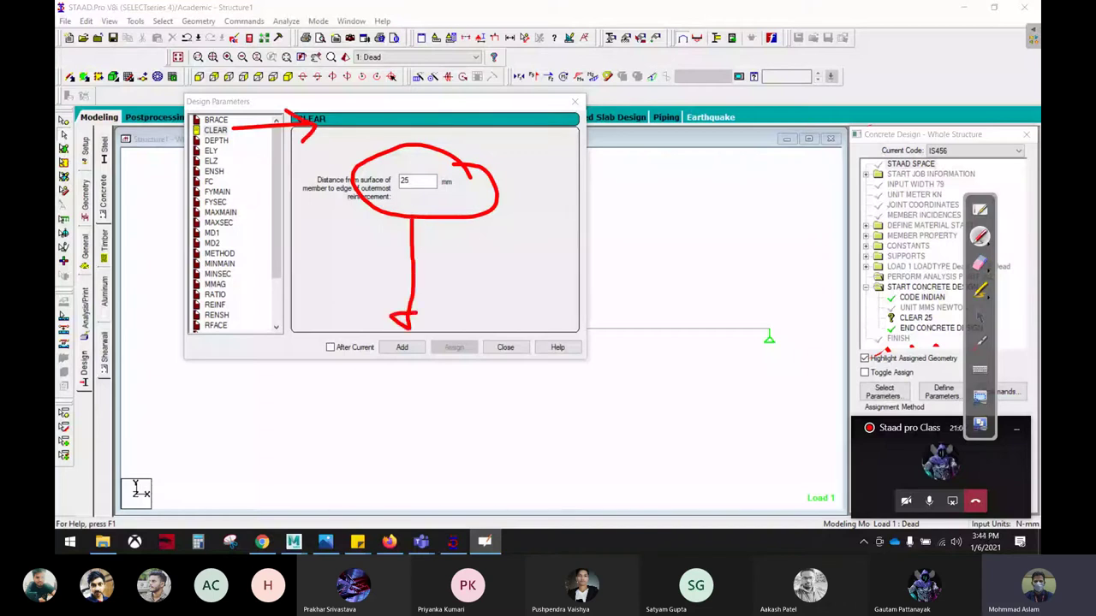
pyautogui.moveTo(402, 370)
pyautogui.mouseDown()
pyautogui.moveTo(428, 393)
pyautogui.moveTo(736, 382)
pyautogui.moveTo(839, 322)
pyautogui.moveTo(875, 319)
pyautogui.moveTo(854, 339)
pyautogui.mouseUp()
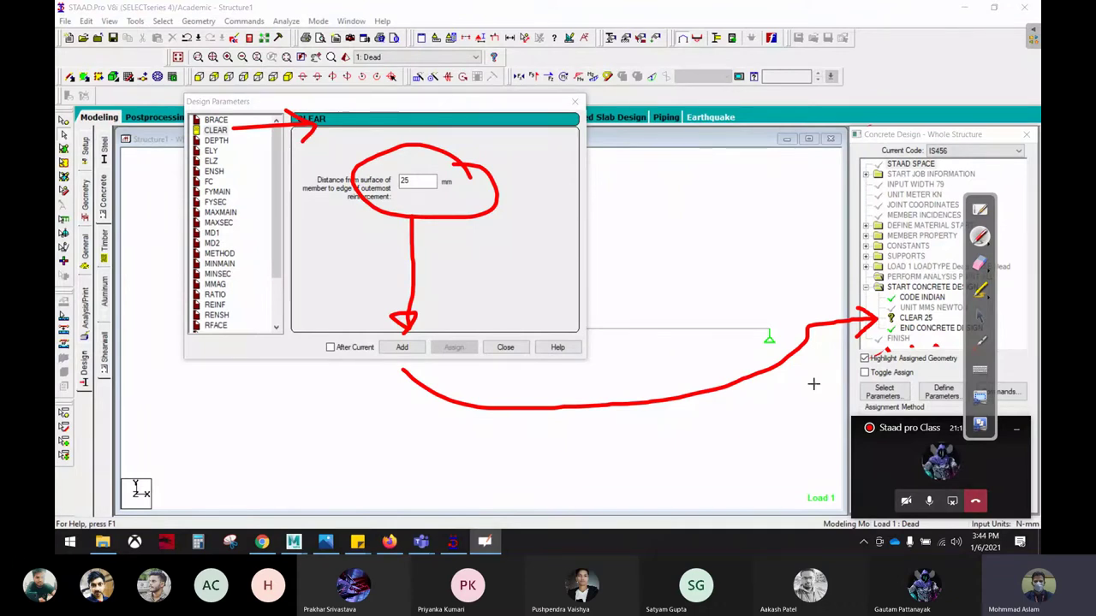
pyautogui.moveTo(630, 172); pyautogui.dragTo(624, 214)
pyautogui.moveTo(673, 170)
pyautogui.mouseDown()
pyautogui.moveTo(634, 212)
pyautogui.moveTo(717, 207)
pyautogui.mouseUp()
pyautogui.moveTo(744, 181)
pyautogui.mouseDown()
pyautogui.moveTo(769, 179)
pyautogui.moveTo(740, 211)
pyautogui.mouseUp()
pyautogui.moveTo(807, 175)
pyautogui.mouseDown()
pyautogui.moveTo(808, 205)
pyautogui.moveTo(892, 206)
pyautogui.moveTo(931, 183)
pyautogui.moveTo(943, 153)
pyautogui.mouseUp()
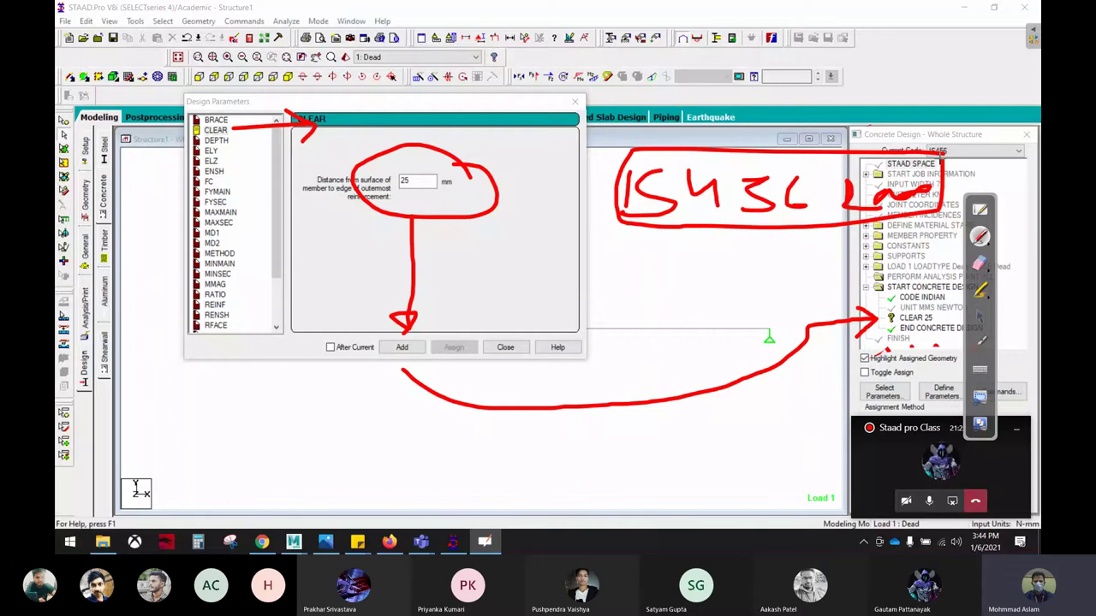
pyautogui.click(981, 263)
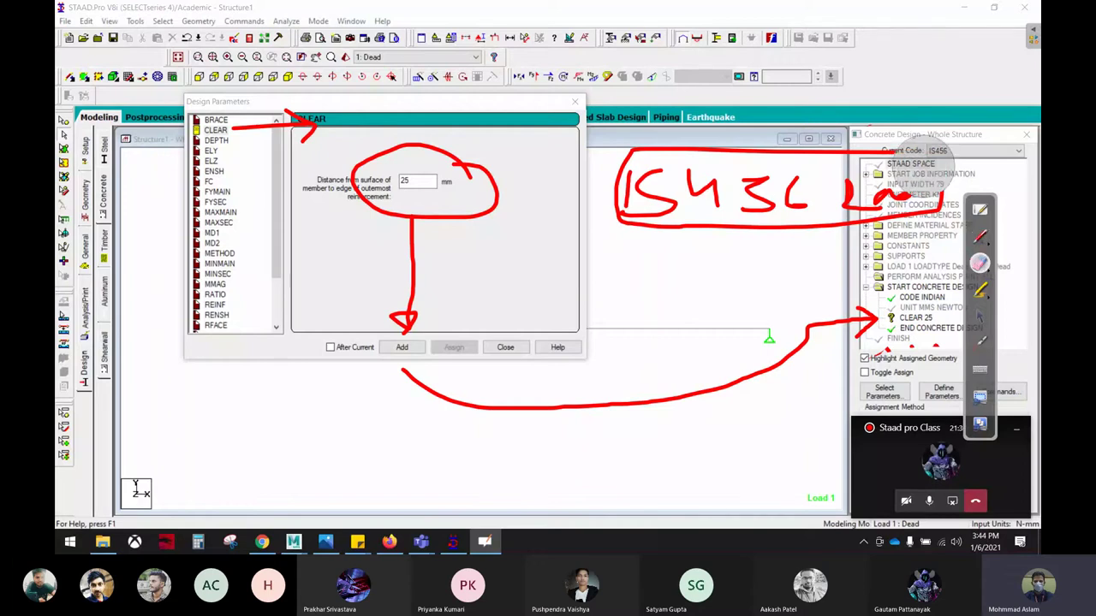
pyautogui.moveTo(940, 163); pyautogui.dragTo(631, 200)
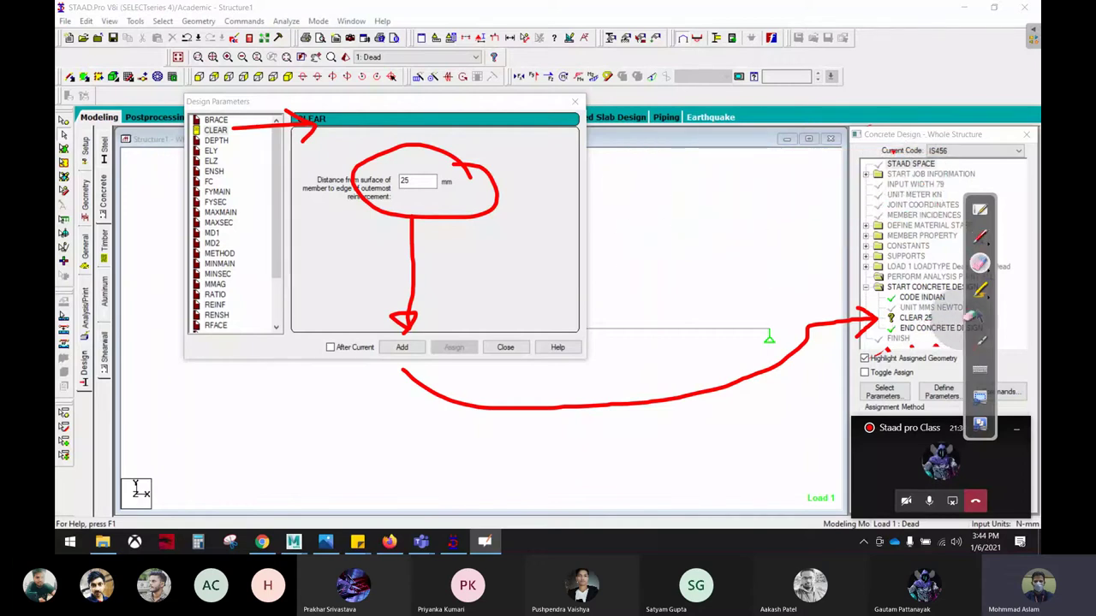
pyautogui.moveTo(955, 320)
pyautogui.mouseDown()
pyautogui.moveTo(820, 329)
pyautogui.moveTo(748, 386)
pyautogui.moveTo(496, 281)
pyautogui.moveTo(462, 163)
pyautogui.moveTo(274, 122)
pyautogui.moveTo(373, 356)
pyautogui.mouseUp()
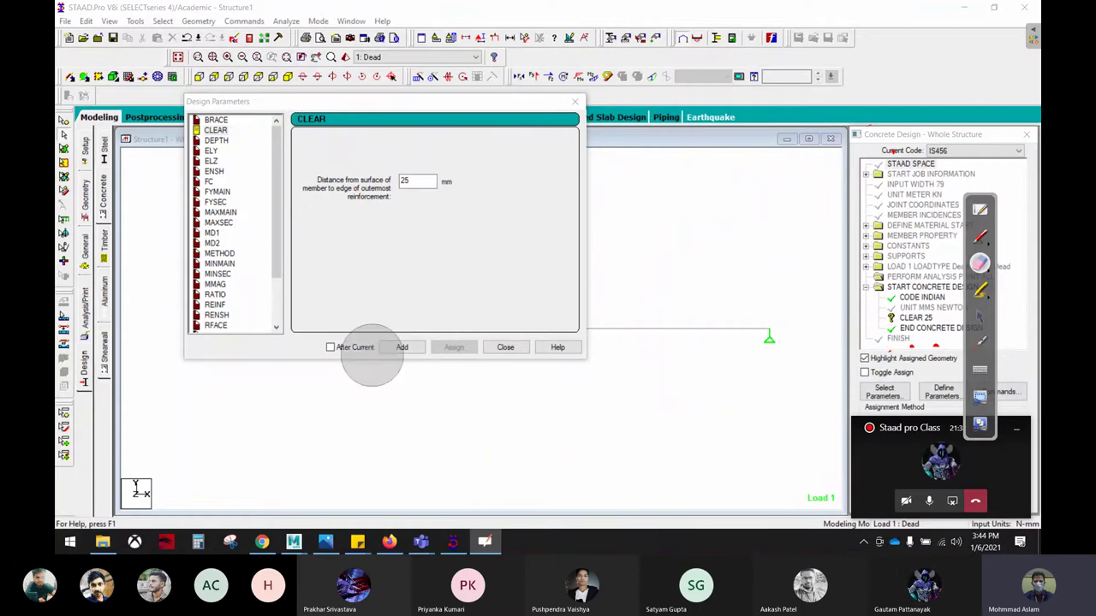
pyautogui.click(978, 316)
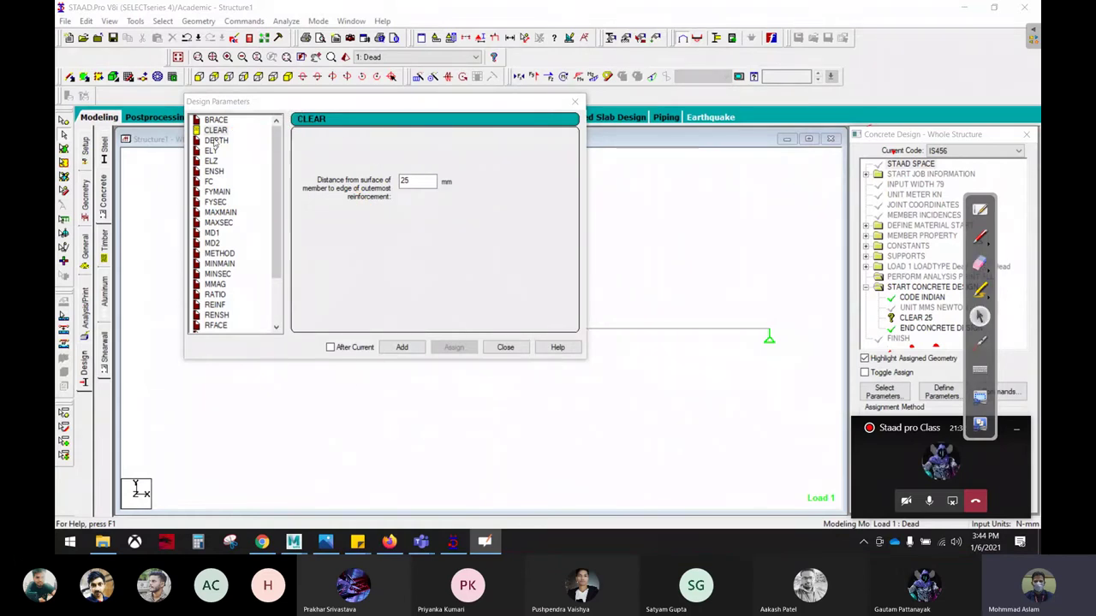
# Show the FC parameter at 27.5792 N/mm2 and sketch a concrete cube loaded from above and below.
pyautogui.click(209, 181)
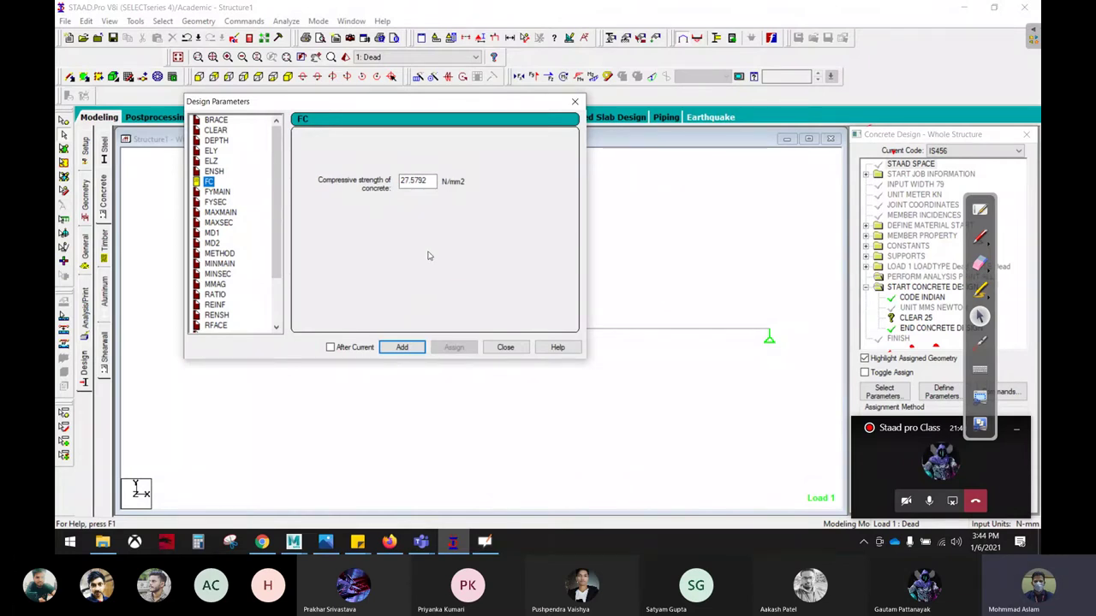
pyautogui.click(979, 236)
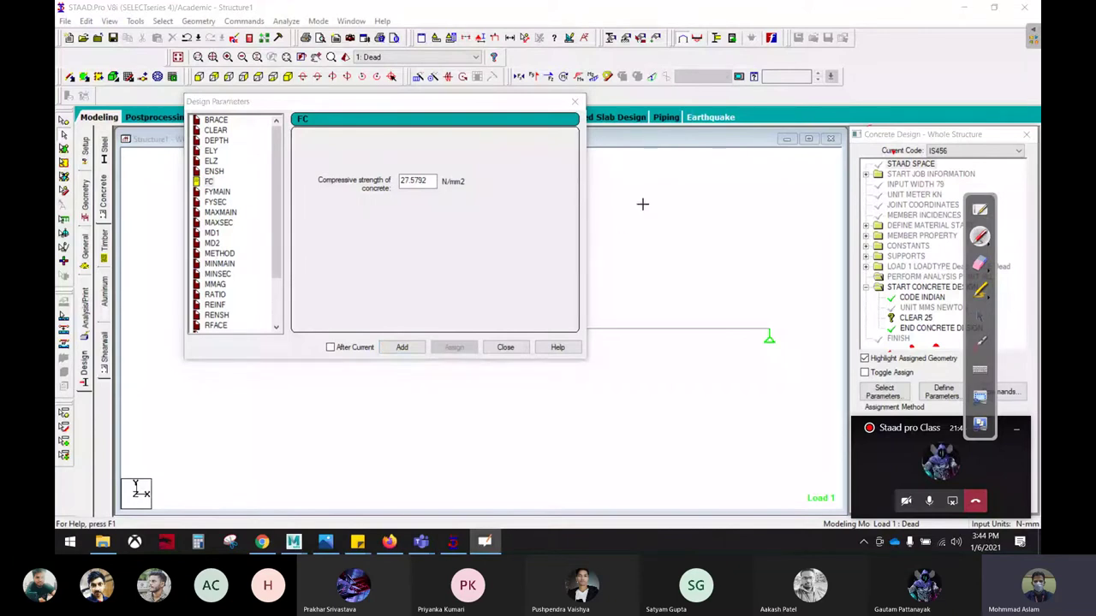
pyautogui.moveTo(638, 191); pyautogui.dragTo(634, 224)
pyautogui.moveTo(637, 185)
pyautogui.mouseDown()
pyautogui.moveTo(738, 205)
pyautogui.moveTo(733, 253)
pyautogui.moveTo(633, 256)
pyautogui.moveTo(635, 221)
pyautogui.mouseUp()
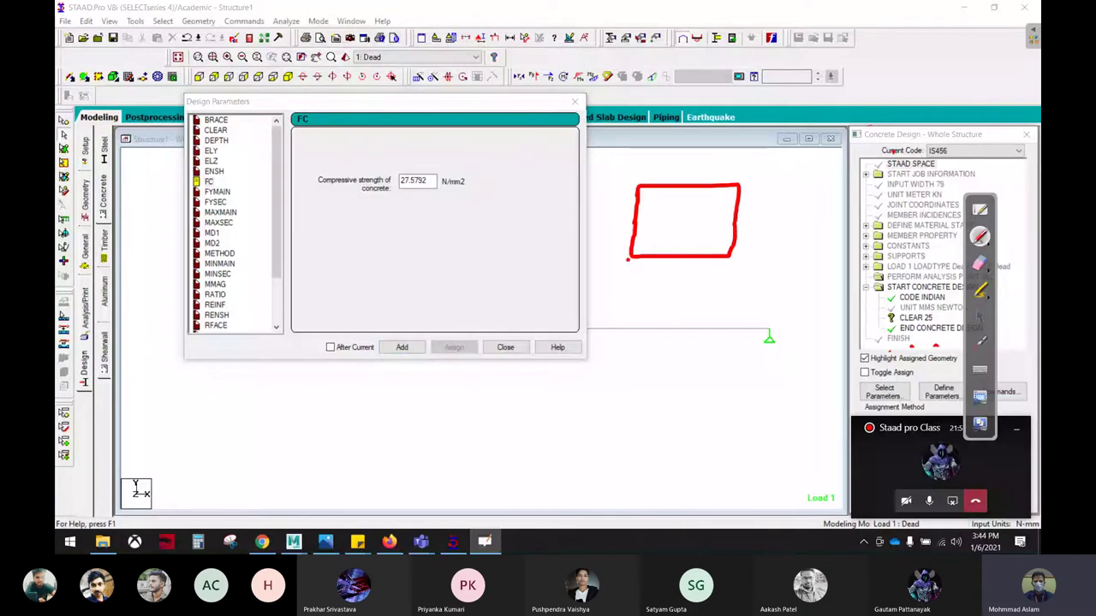
pyautogui.moveTo(628, 259); pyautogui.dragTo(698, 305)
pyautogui.moveTo(731, 257)
pyautogui.mouseDown()
pyautogui.moveTo(775, 298)
pyautogui.moveTo(699, 305)
pyautogui.mouseUp()
pyautogui.moveTo(735, 185)
pyautogui.mouseDown()
pyautogui.moveTo(754, 191)
pyautogui.moveTo(782, 246)
pyautogui.moveTo(775, 280)
pyautogui.mouseUp()
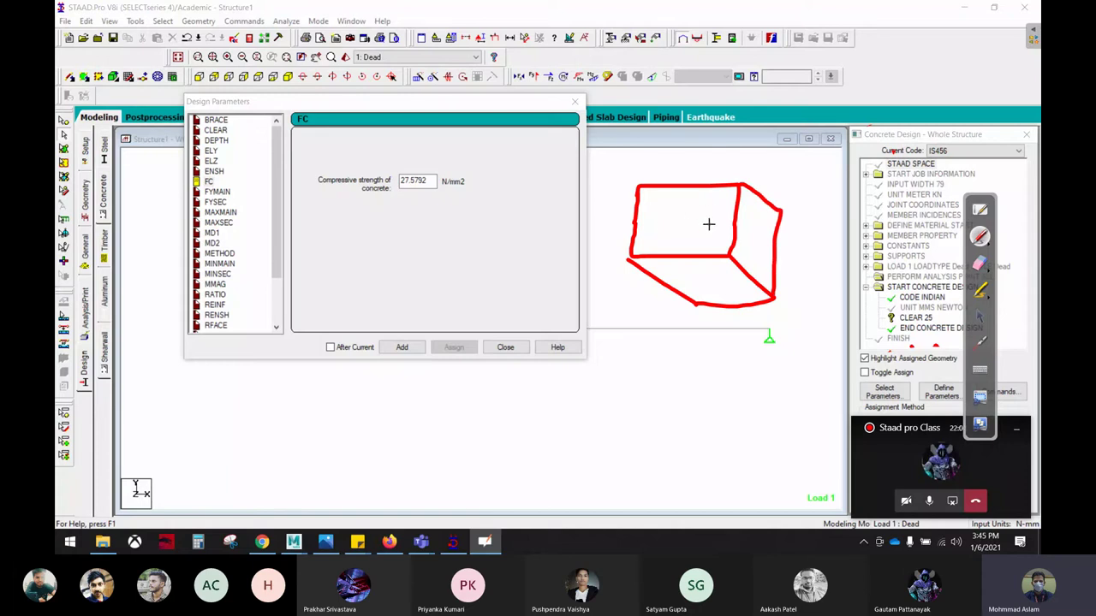
pyautogui.moveTo(700, 72)
pyautogui.mouseDown()
pyautogui.moveTo(700, 182)
pyautogui.moveTo(686, 159)
pyautogui.moveTo(715, 159)
pyautogui.mouseUp()
pyautogui.moveTo(702, 272); pyautogui.dragTo(690, 381)
pyautogui.moveTo(698, 276)
pyautogui.mouseDown()
pyautogui.moveTo(672, 306)
pyautogui.moveTo(721, 298)
pyautogui.mouseUp()
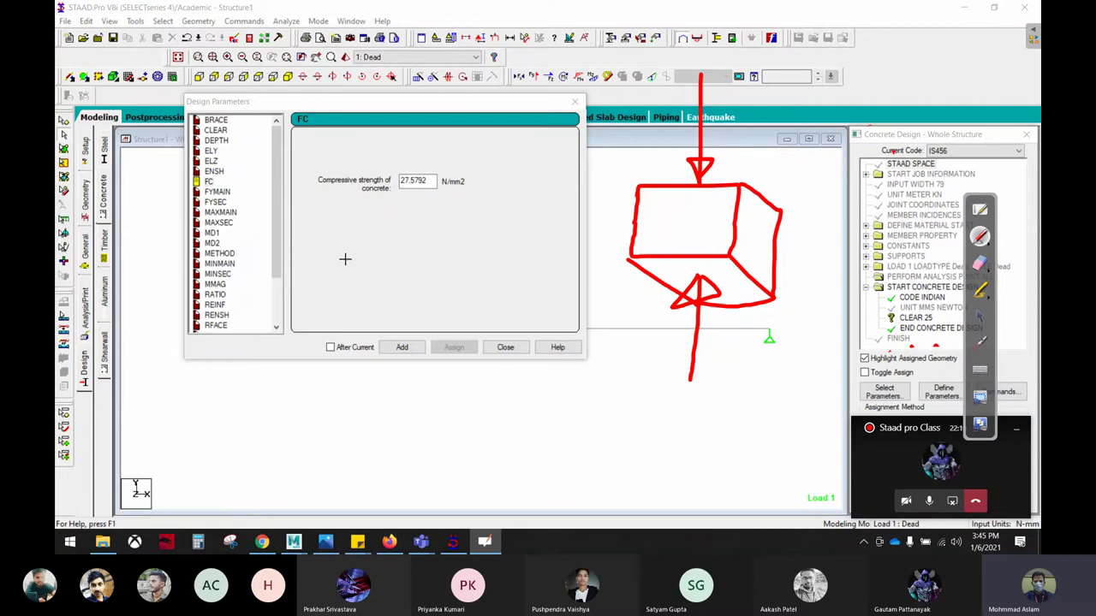
# Annotate the sketch with concrete grades M20, M30, M50 and M25.
pyautogui.moveTo(324, 228); pyautogui.dragTo(322, 269)
pyautogui.moveTo(326, 229)
pyautogui.mouseDown()
pyautogui.moveTo(341, 266)
pyautogui.moveTo(380, 268)
pyautogui.moveTo(382, 257)
pyautogui.mouseUp()
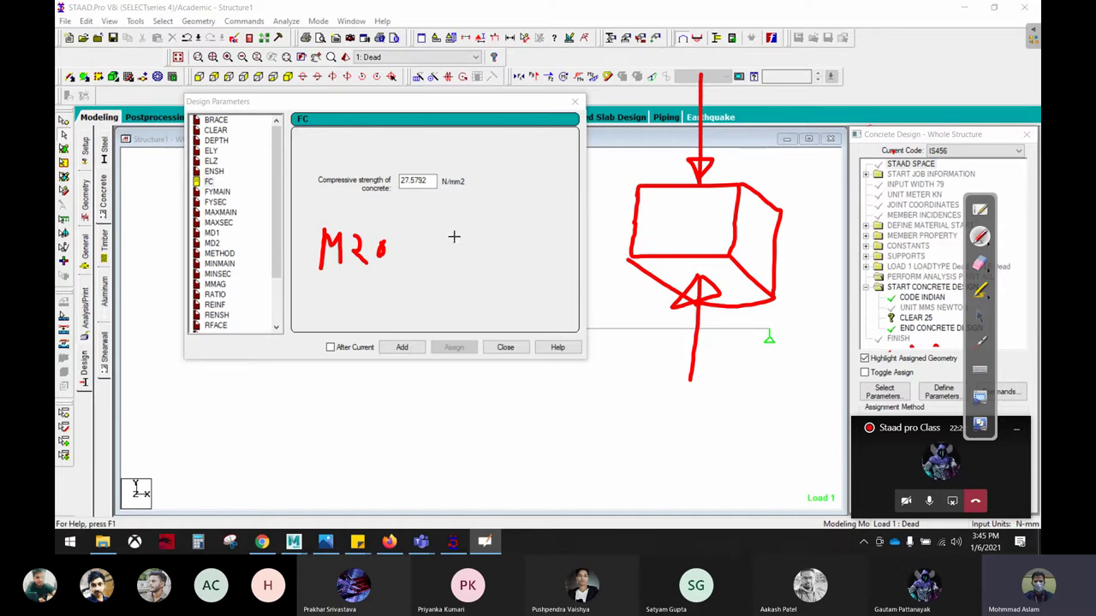
pyautogui.moveTo(452, 272)
pyautogui.mouseDown()
pyautogui.moveTo(496, 271)
pyautogui.moveTo(543, 244)
pyautogui.mouseUp()
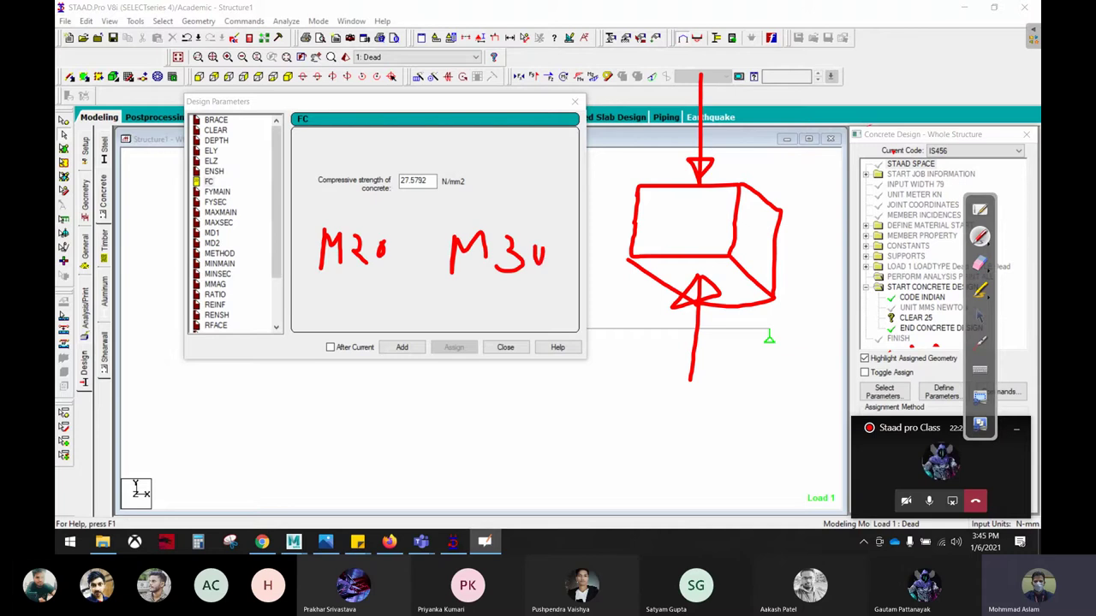
pyautogui.moveTo(460, 383)
pyautogui.mouseDown()
pyautogui.moveTo(459, 415)
pyautogui.moveTo(491, 403)
pyautogui.moveTo(545, 410)
pyautogui.moveTo(548, 385)
pyautogui.mouseUp()
pyautogui.moveTo(274, 457)
pyautogui.mouseDown()
pyautogui.moveTo(291, 428)
pyautogui.moveTo(348, 443)
pyautogui.moveTo(384, 415)
pyautogui.moveTo(365, 443)
pyautogui.mouseUp()
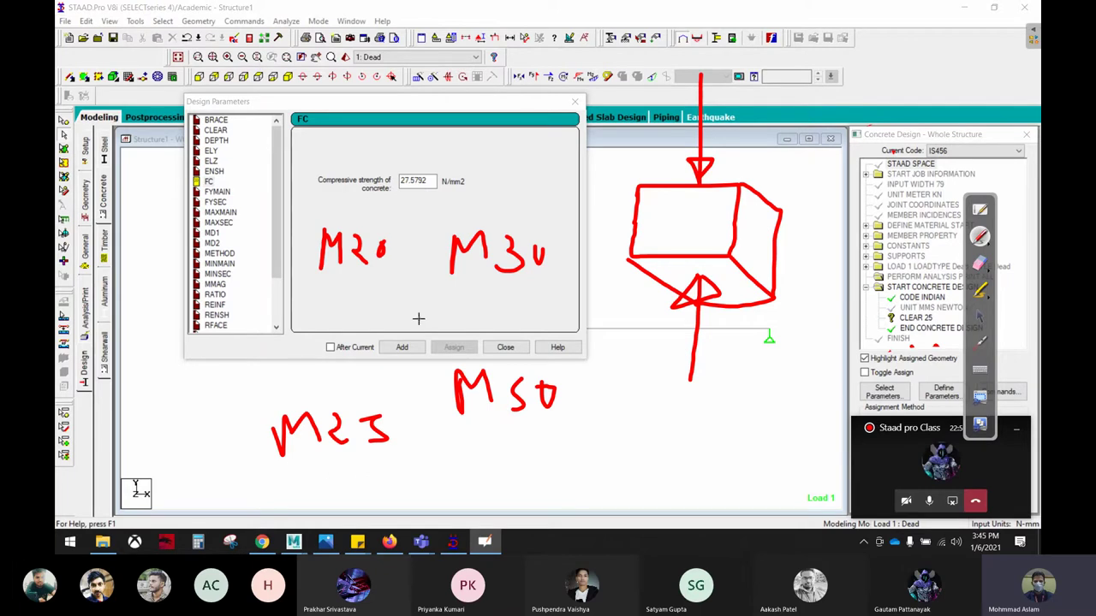
# Circle the M25 grade and erase the earlier beam-and-arrow sketch.
pyautogui.moveTo(400, 403)
pyautogui.mouseDown()
pyautogui.moveTo(231, 471)
pyautogui.moveTo(356, 390)
pyautogui.mouseUp()
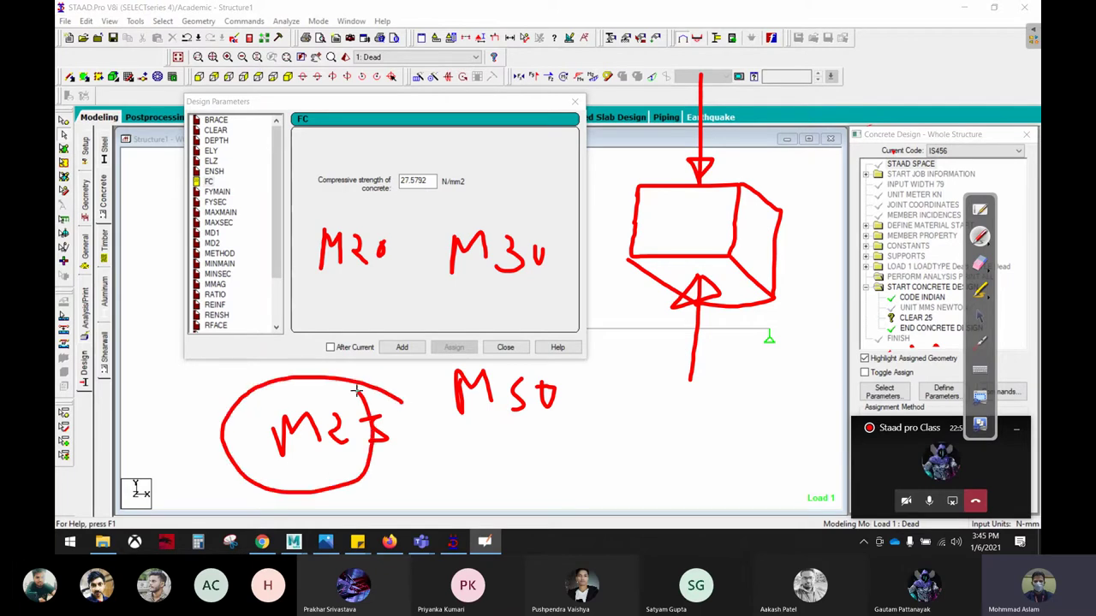
pyautogui.click(980, 264)
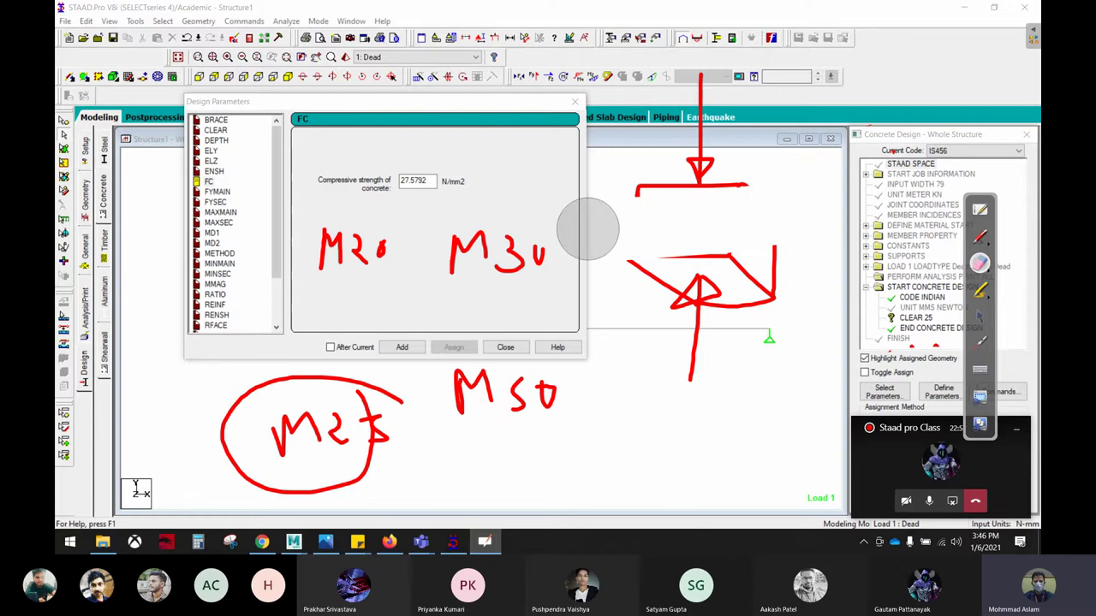
pyautogui.moveTo(588, 225)
pyautogui.mouseDown()
pyautogui.moveTo(657, 97)
pyautogui.moveTo(685, 274)
pyautogui.moveTo(732, 234)
pyautogui.moveTo(355, 400)
pyautogui.moveTo(390, 388)
pyautogui.moveTo(281, 481)
pyautogui.moveTo(362, 345)
pyautogui.moveTo(245, 247)
pyautogui.mouseUp()
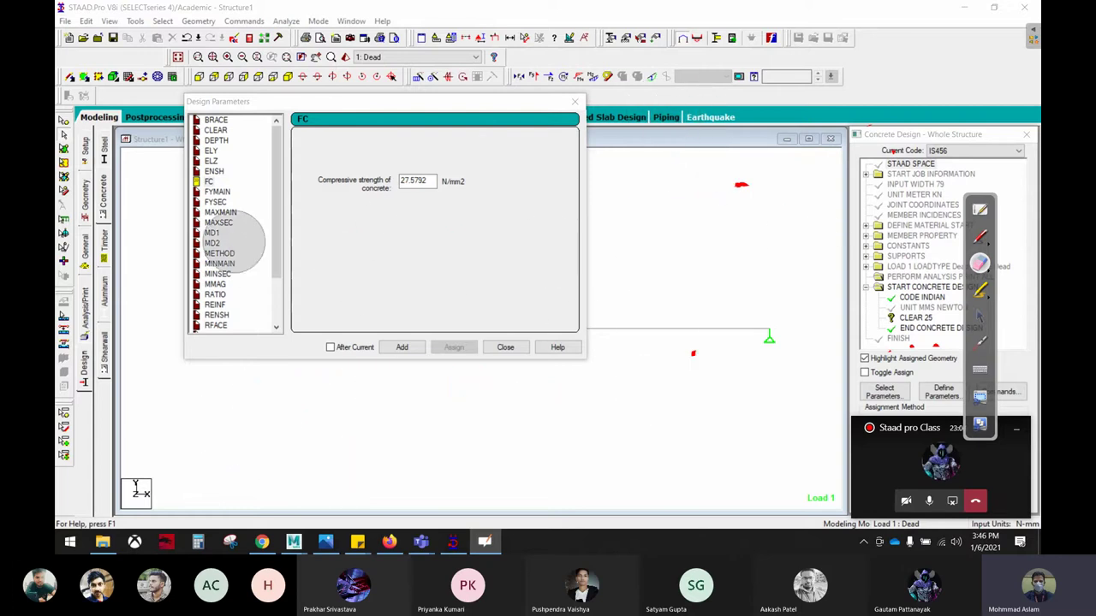
pyautogui.click(980, 317)
# Replace the FC value with 25 N/mm2 and add it to the design commands.
pyautogui.click(331, 174)
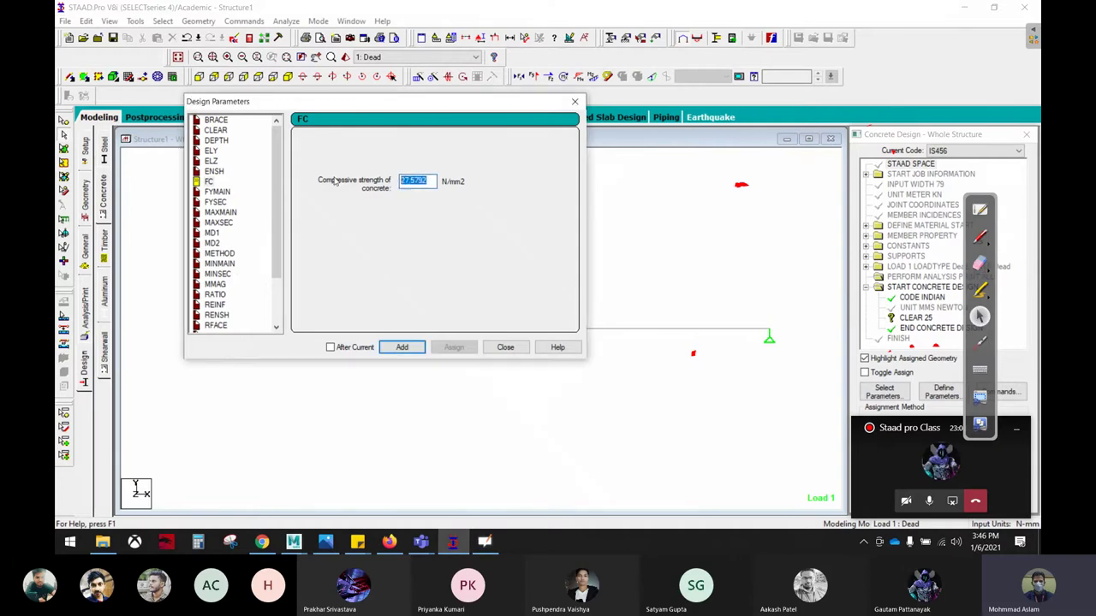
pyautogui.write('25')
pyautogui.click(409, 347)
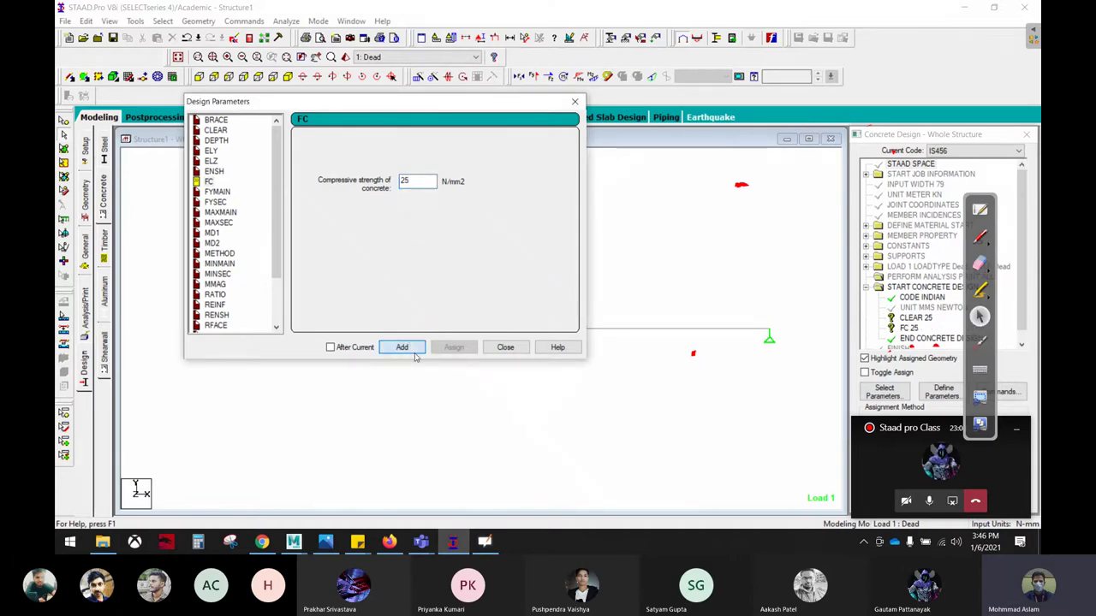
# Tick CLEAR and FC and circle the strength value in red ink, then erase the arrow.
pyautogui.click(980, 236)
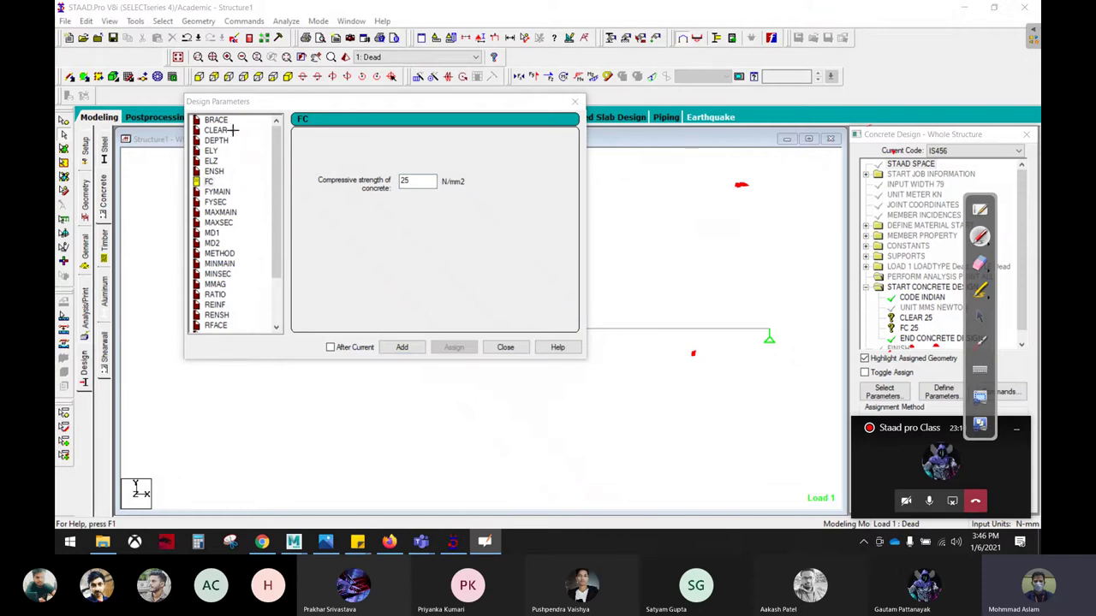
pyautogui.moveTo(232, 130); pyautogui.dragTo(255, 111)
pyautogui.moveTo(221, 175); pyautogui.dragTo(251, 162)
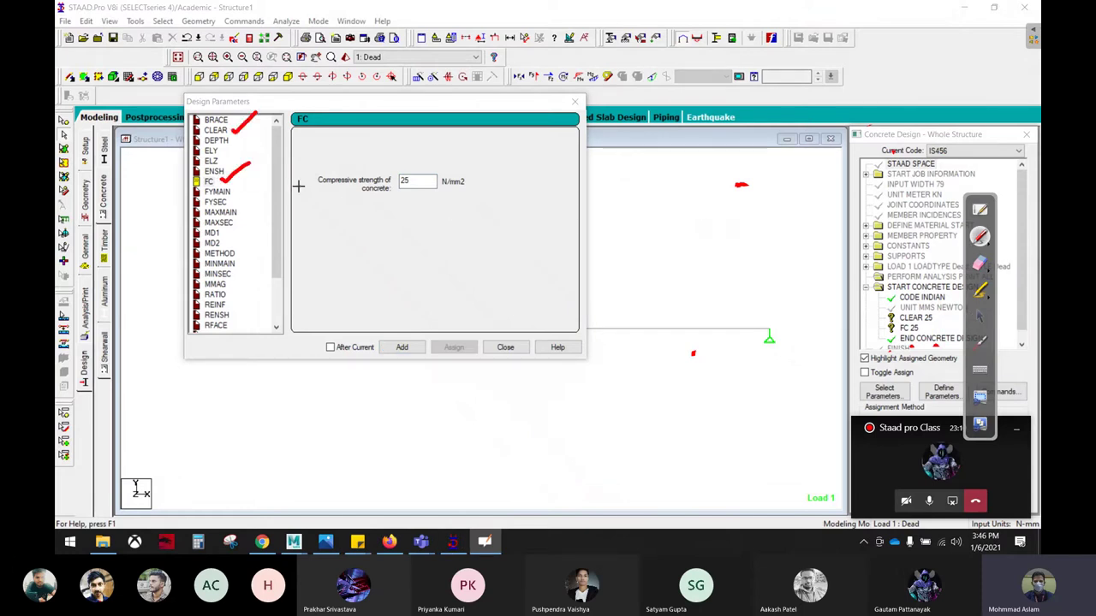
pyautogui.moveTo(473, 159); pyautogui.dragTo(460, 158)
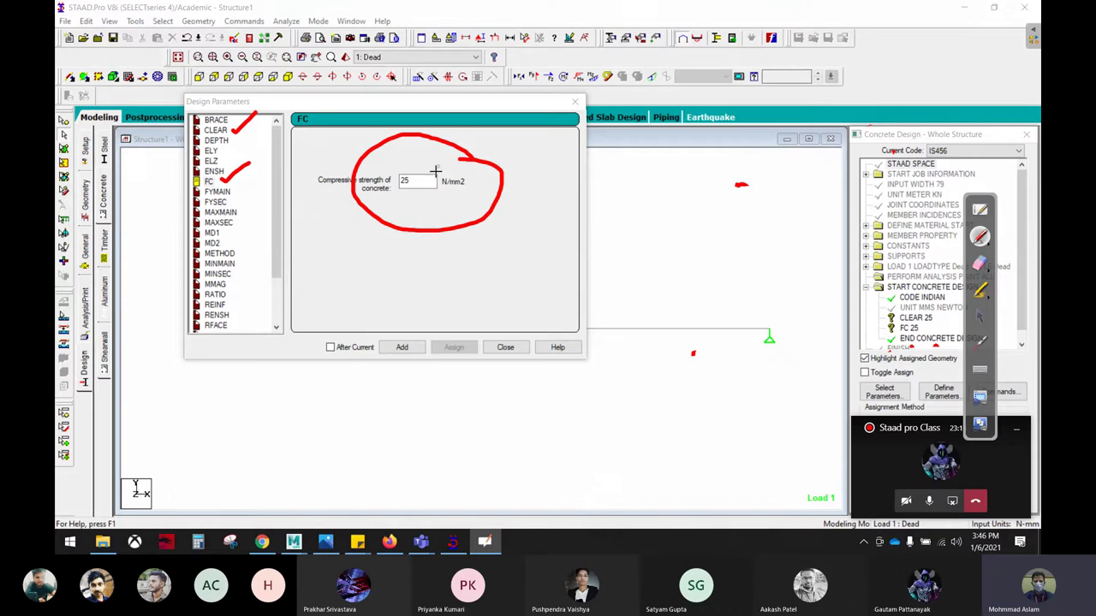
pyautogui.moveTo(410, 228)
pyautogui.mouseDown()
pyautogui.moveTo(405, 334)
pyautogui.moveTo(886, 319)
pyautogui.moveTo(869, 335)
pyautogui.mouseUp()
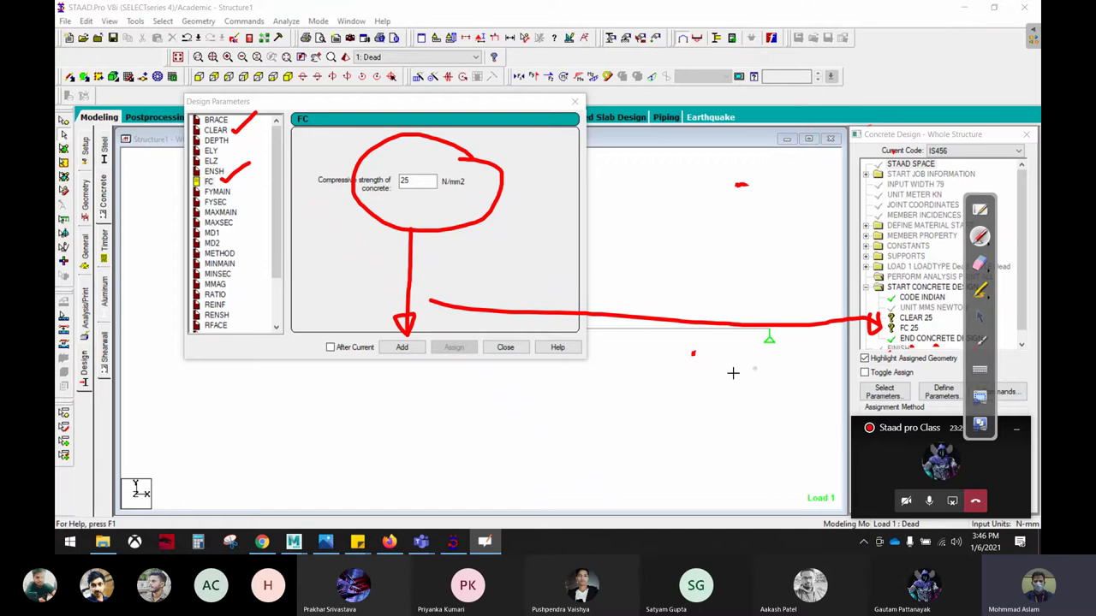
pyautogui.click(979, 316)
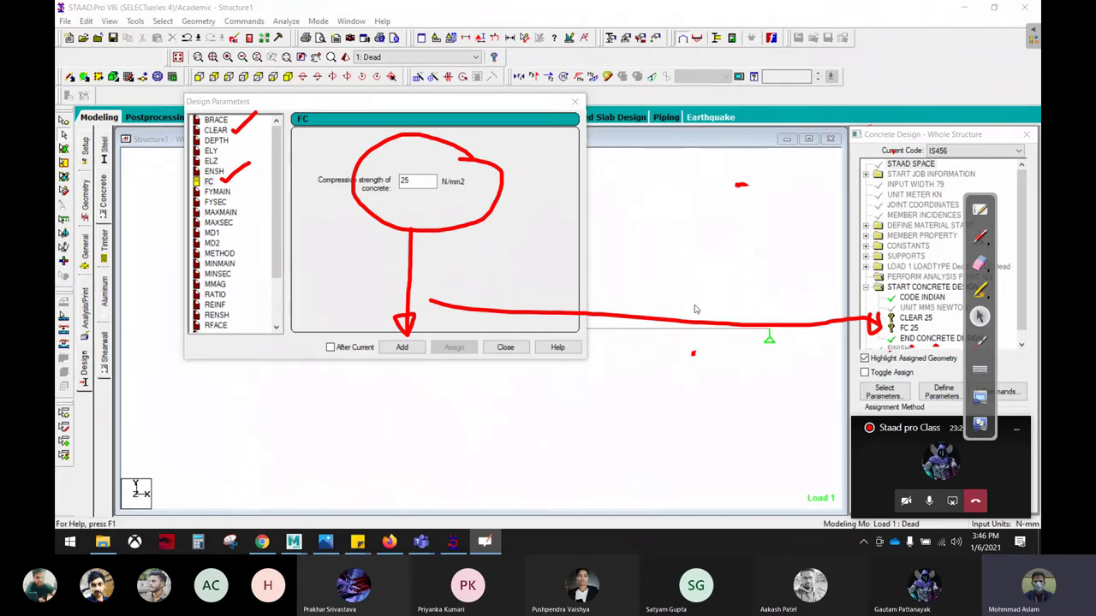
pyautogui.click(979, 263)
pyautogui.moveTo(888, 304)
pyautogui.mouseDown()
pyautogui.moveTo(685, 333)
pyautogui.moveTo(759, 179)
pyautogui.moveTo(702, 343)
pyautogui.moveTo(441, 202)
pyautogui.mouseUp()
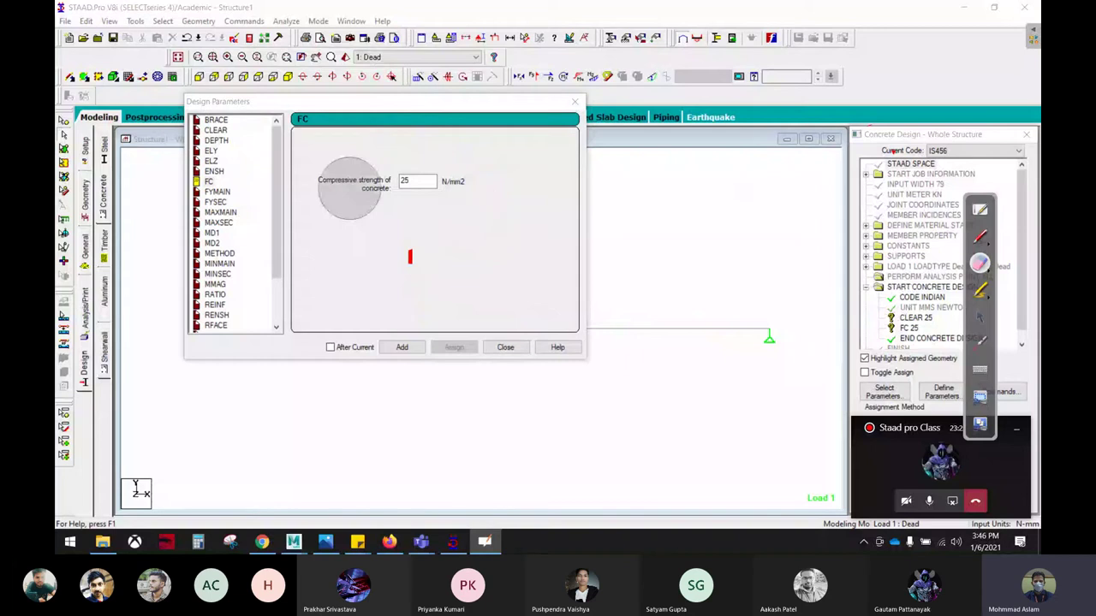
pyautogui.click(980, 317)
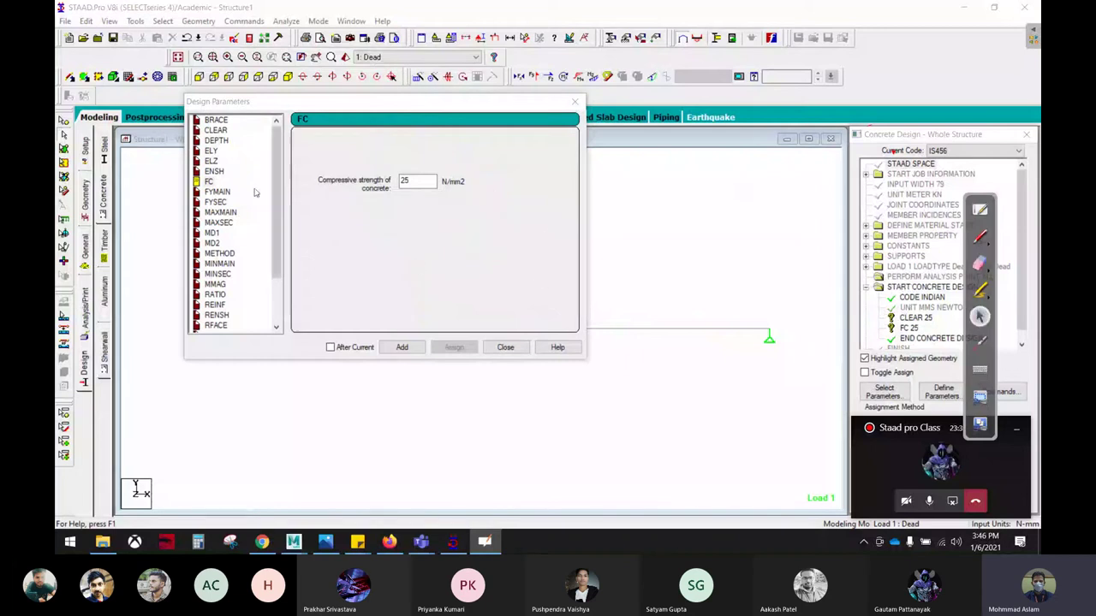
# Bring up FYMAIN and handwrite its current 415 N/mm2 steel strength on screen.
pyautogui.click(221, 192)
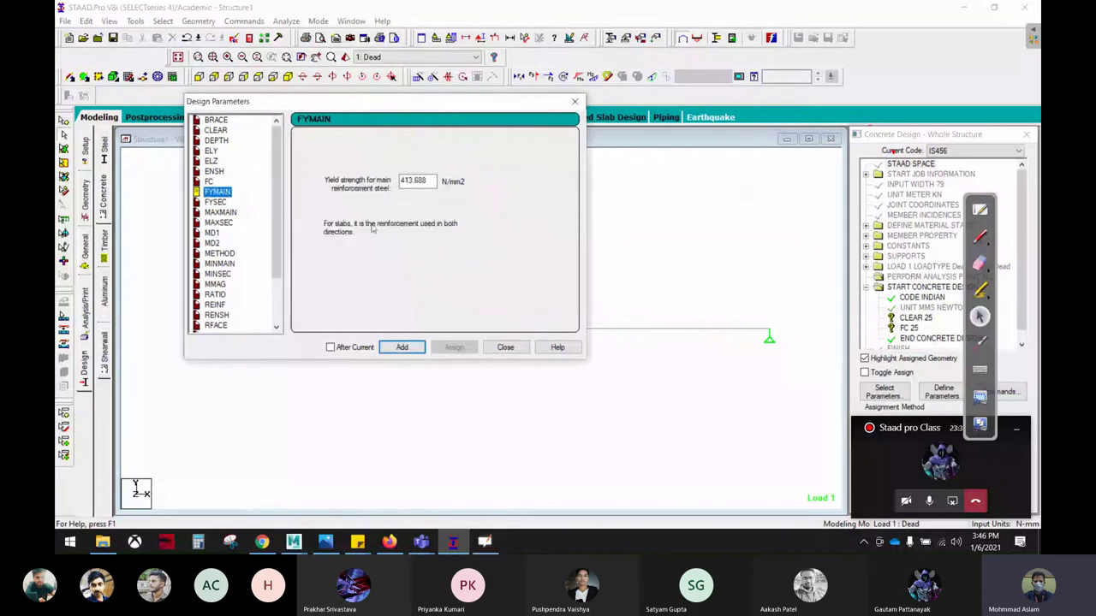
pyautogui.click(214, 183)
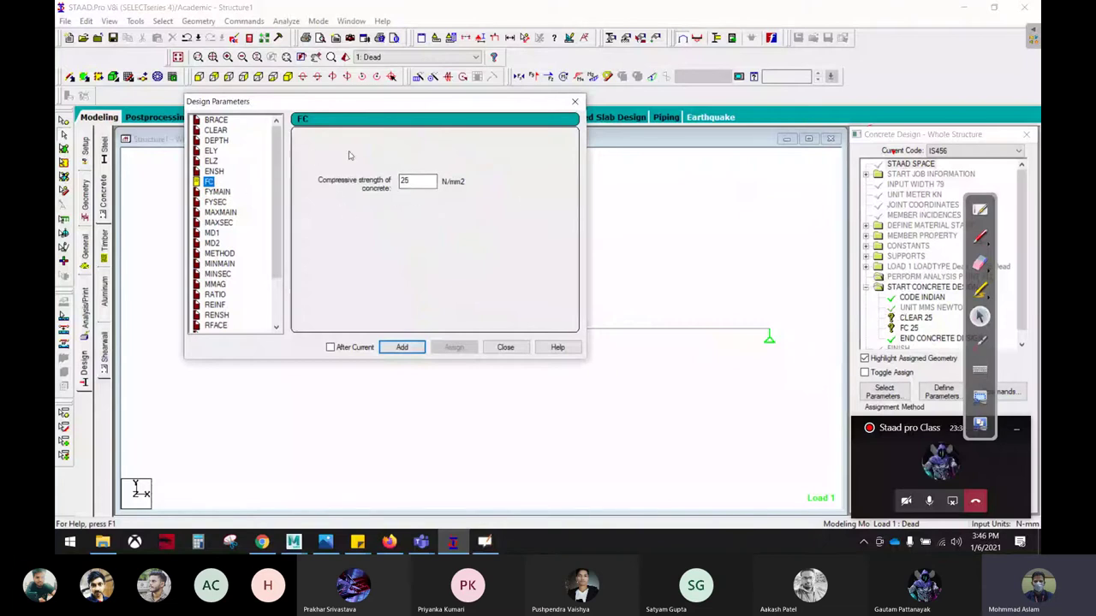
pyautogui.click(228, 193)
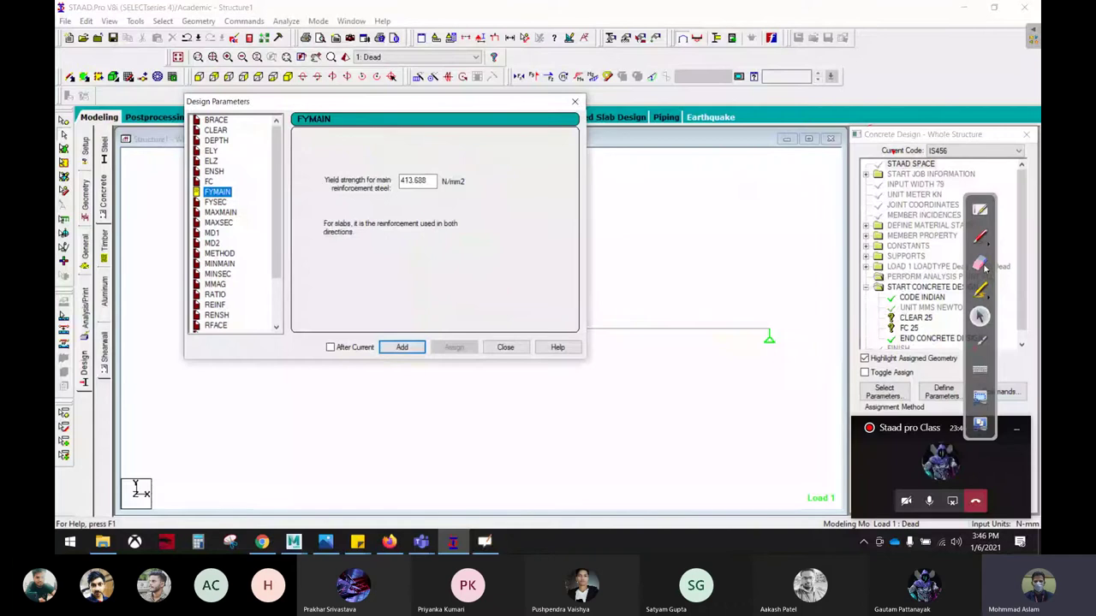
pyautogui.click(980, 237)
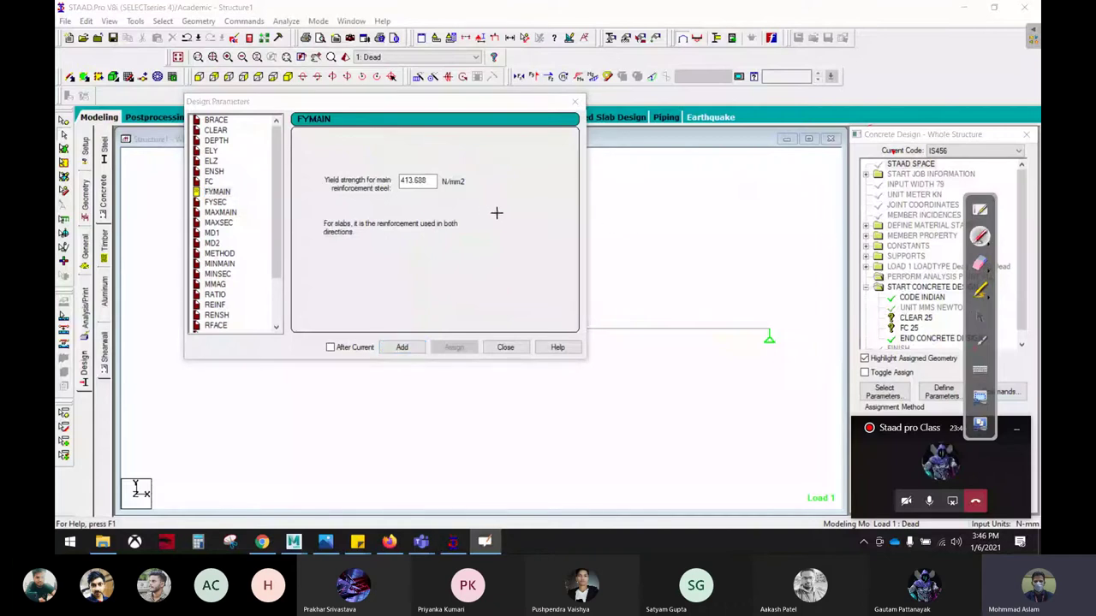
pyautogui.moveTo(576, 176); pyautogui.dragTo(610, 198)
pyautogui.moveTo(614, 179)
pyautogui.mouseDown()
pyautogui.moveTo(613, 236)
pyautogui.moveTo(639, 228)
pyautogui.mouseUp()
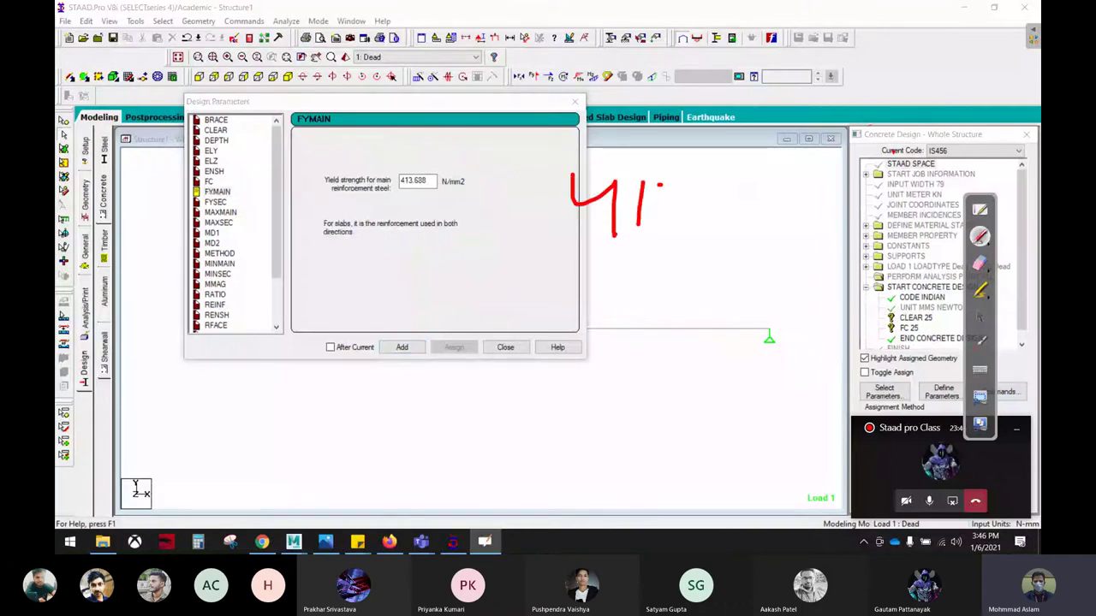
pyautogui.moveTo(660, 183); pyautogui.dragTo(648, 221)
pyautogui.moveTo(704, 185)
pyautogui.mouseDown()
pyautogui.moveTo(704, 221)
pyautogui.moveTo(738, 205)
pyautogui.moveTo(746, 176)
pyautogui.moveTo(764, 225)
pyautogui.moveTo(842, 209)
pyautogui.mouseUp()
pyautogui.moveTo(856, 162); pyautogui.dragTo(882, 181)
# Write 500 N/mm2 beneath the 415 note.
pyautogui.moveTo(610, 254)
pyautogui.mouseDown()
pyautogui.moveTo(646, 250)
pyautogui.moveTo(601, 301)
pyautogui.mouseUp()
pyautogui.moveTo(640, 267)
pyautogui.mouseDown()
pyautogui.moveTo(633, 291)
pyautogui.moveTo(665, 280)
pyautogui.moveTo(716, 289)
pyautogui.moveTo(743, 267)
pyautogui.mouseUp()
pyautogui.moveTo(767, 245)
pyautogui.mouseDown()
pyautogui.moveTo(752, 325)
pyautogui.moveTo(804, 291)
pyautogui.moveTo(824, 313)
pyautogui.moveTo(858, 285)
pyautogui.moveTo(904, 273)
pyautogui.mouseUp()
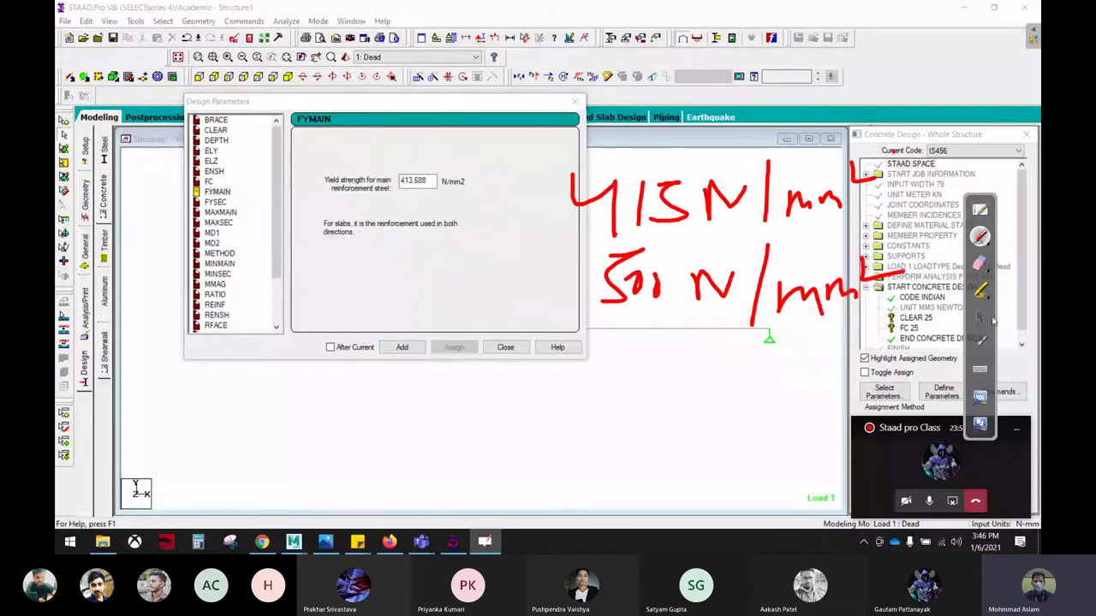
pyautogui.click(981, 316)
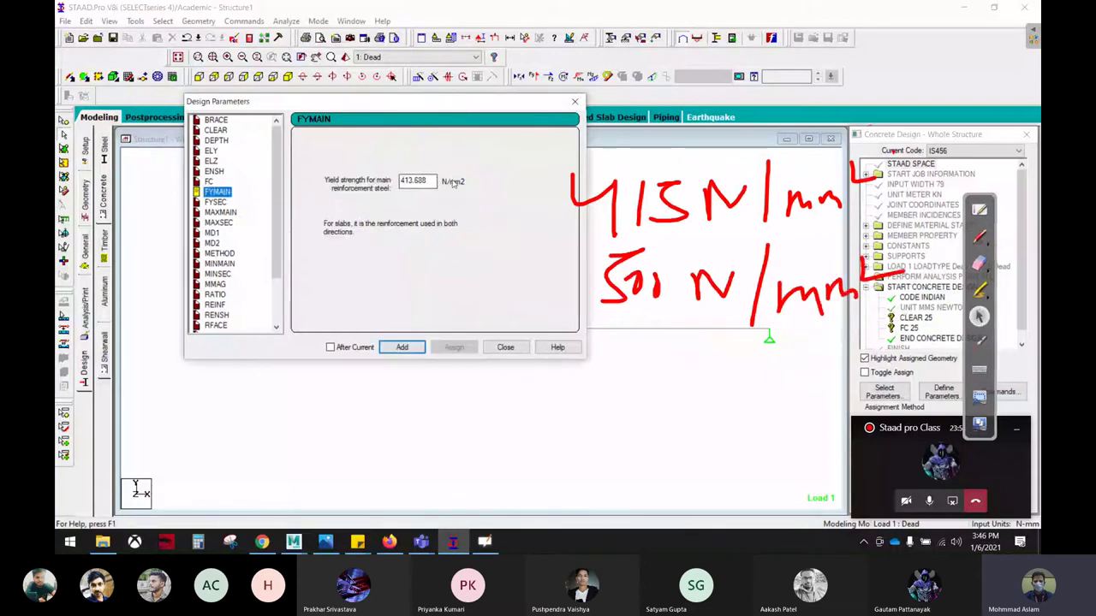
# Set FYMAIN to 500 N/mm2, add it to the commands, and bring up FYSEC.
pyautogui.write('500')
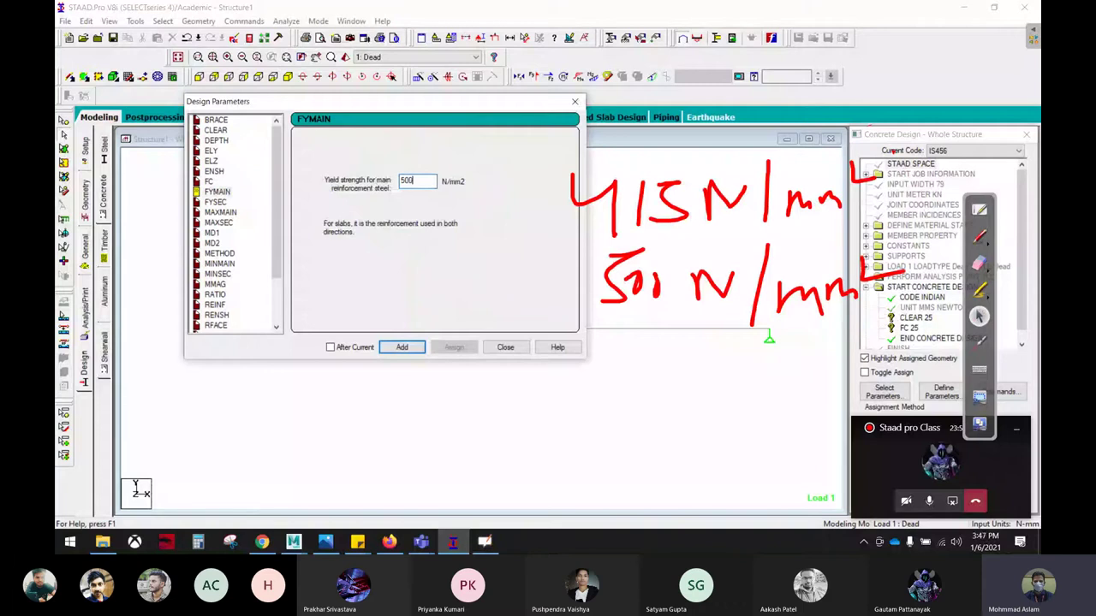
pyautogui.click(403, 347)
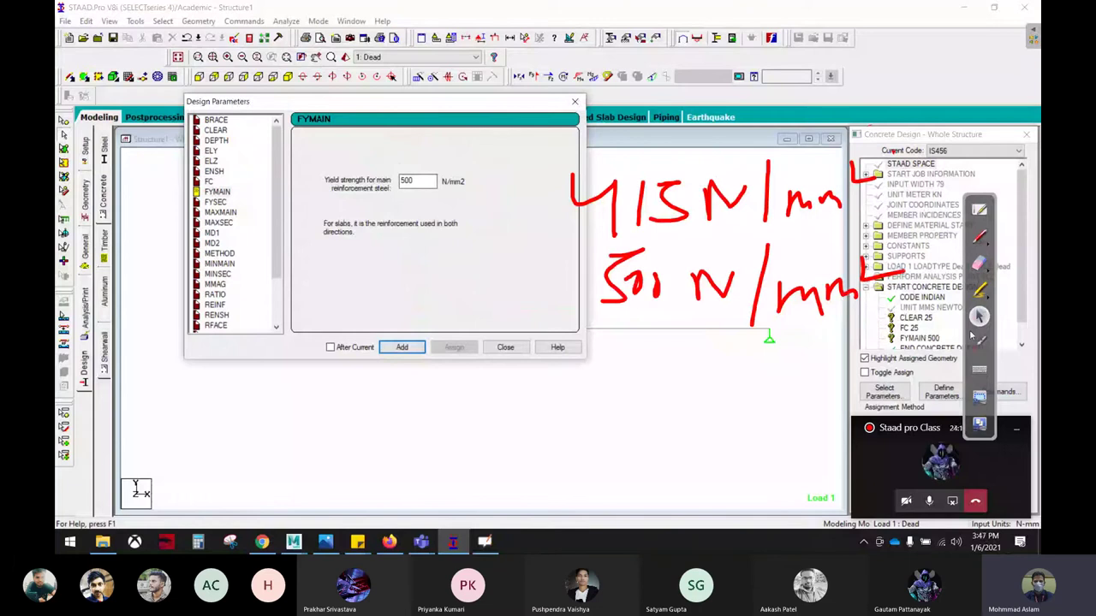
pyautogui.click(219, 202)
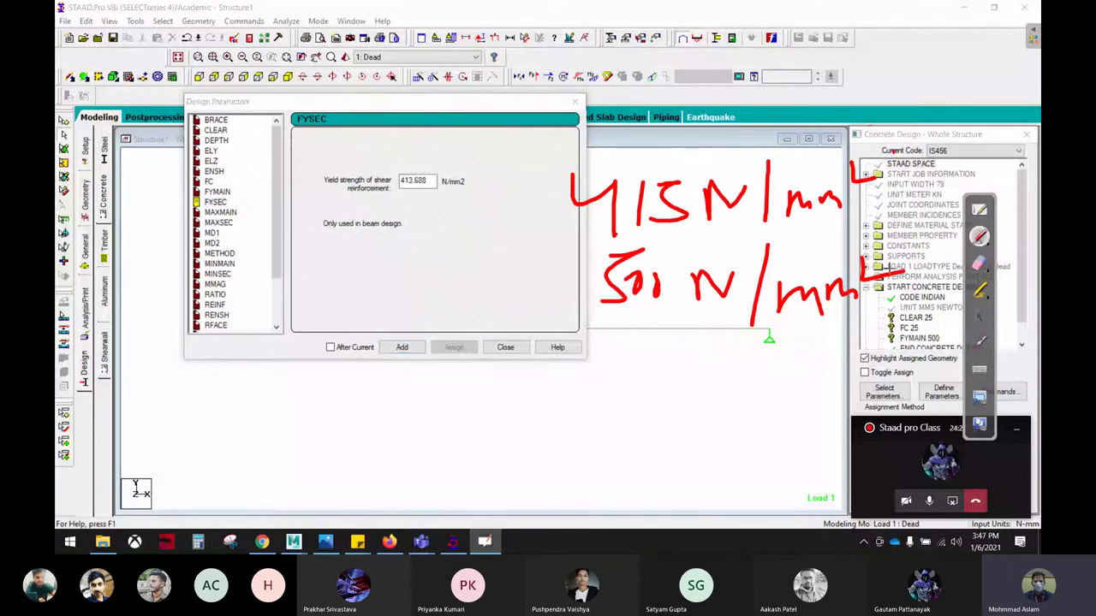
# Erase the strength notes, sketch two bars joined by four stirrups, then show Chrome's beam images.
pyautogui.click(979, 263)
pyautogui.moveTo(796, 295)
pyautogui.mouseDown()
pyautogui.moveTo(709, 313)
pyautogui.moveTo(856, 184)
pyautogui.mouseUp()
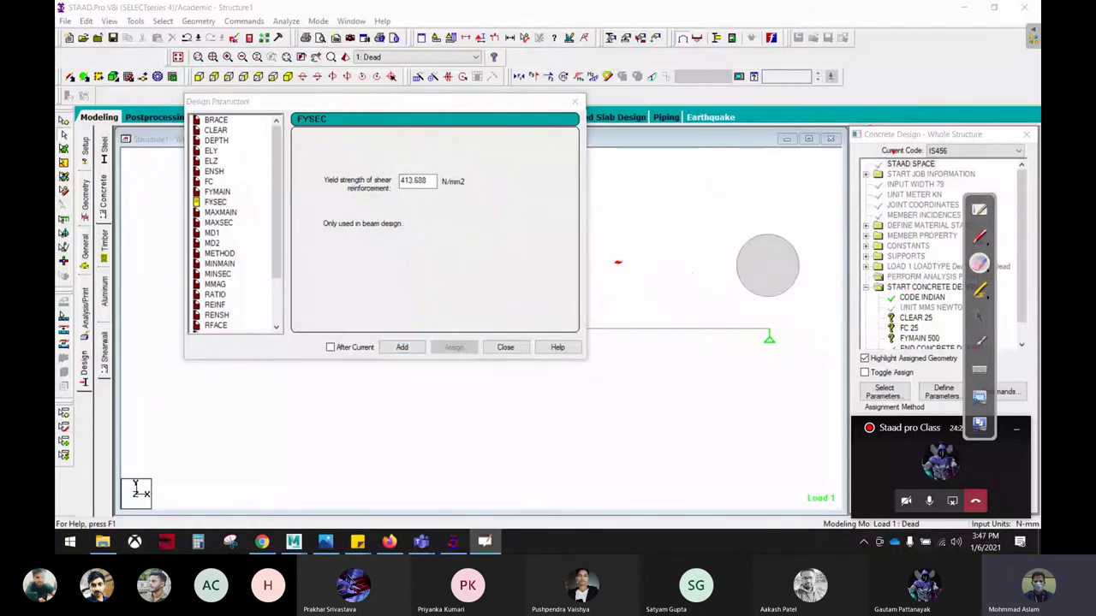
pyautogui.click(980, 236)
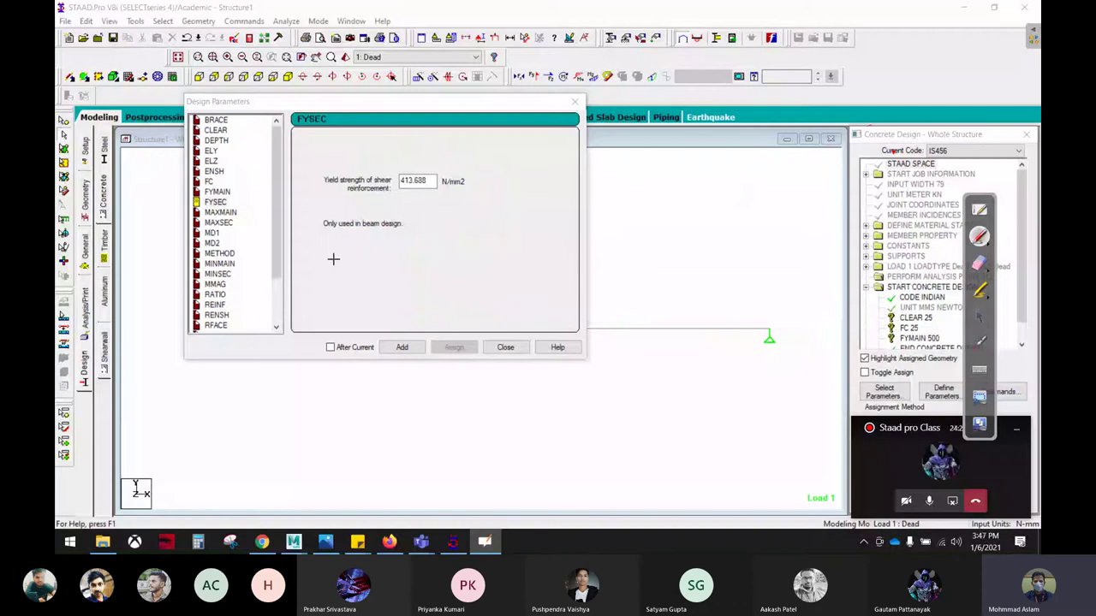
pyautogui.moveTo(329, 249); pyautogui.dragTo(779, 245)
pyautogui.moveTo(345, 311); pyautogui.dragTo(730, 298)
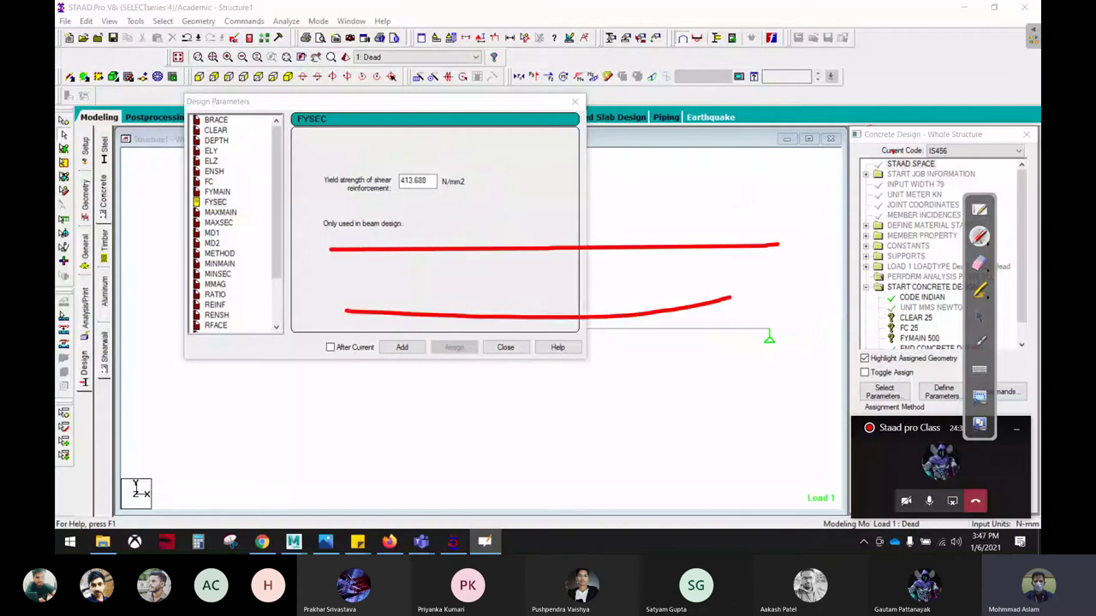
pyautogui.moveTo(381, 251); pyautogui.dragTo(381, 277)
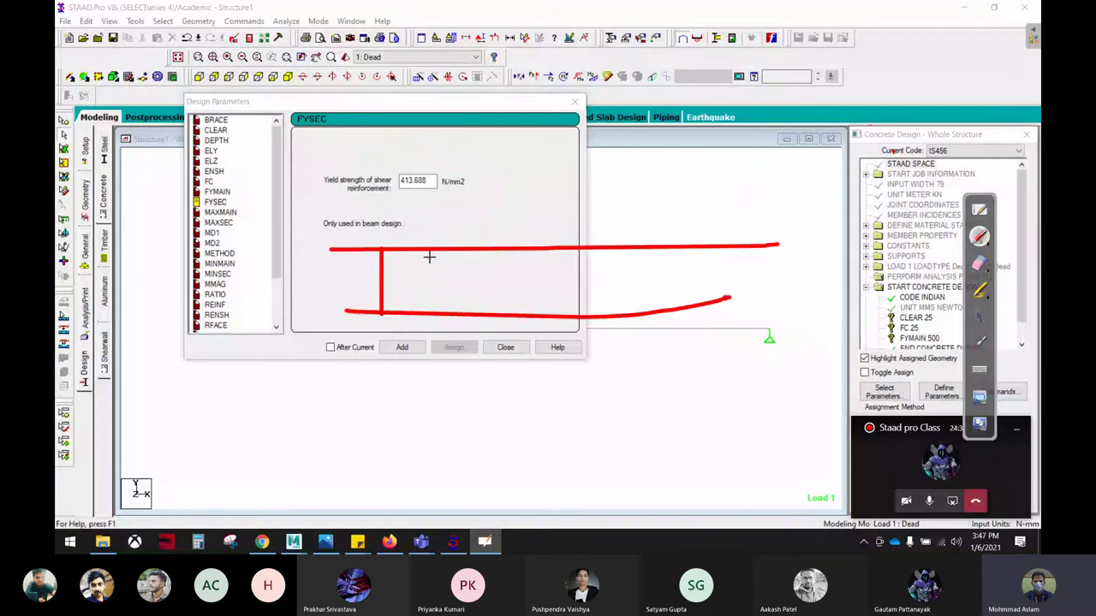
pyautogui.moveTo(436, 250); pyautogui.dragTo(437, 313)
pyautogui.moveTo(492, 251); pyautogui.dragTo(492, 310)
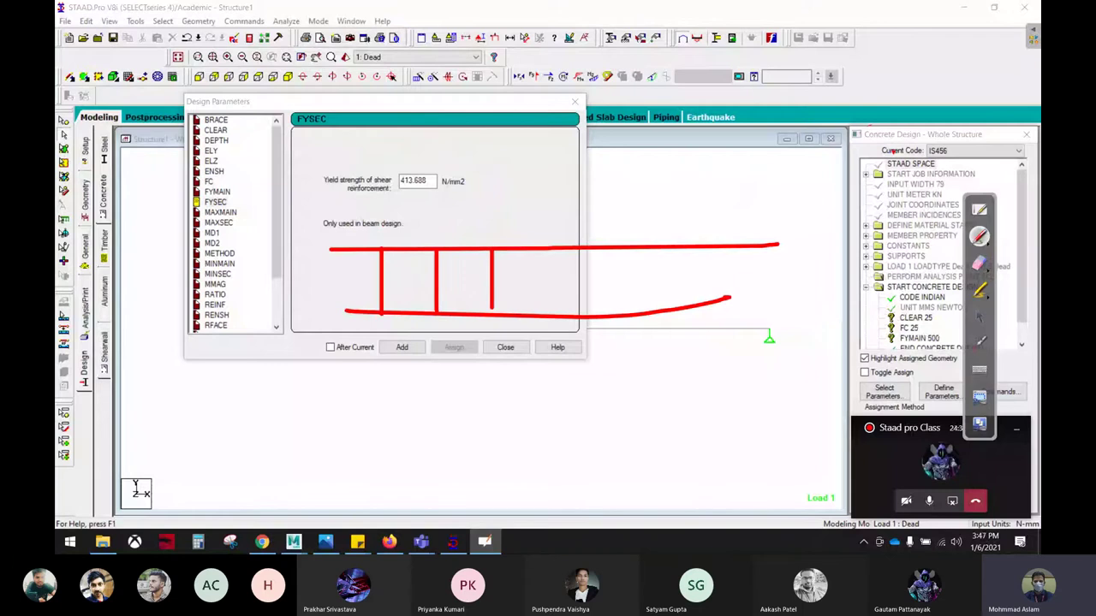
pyautogui.moveTo(557, 251); pyautogui.dragTo(557, 312)
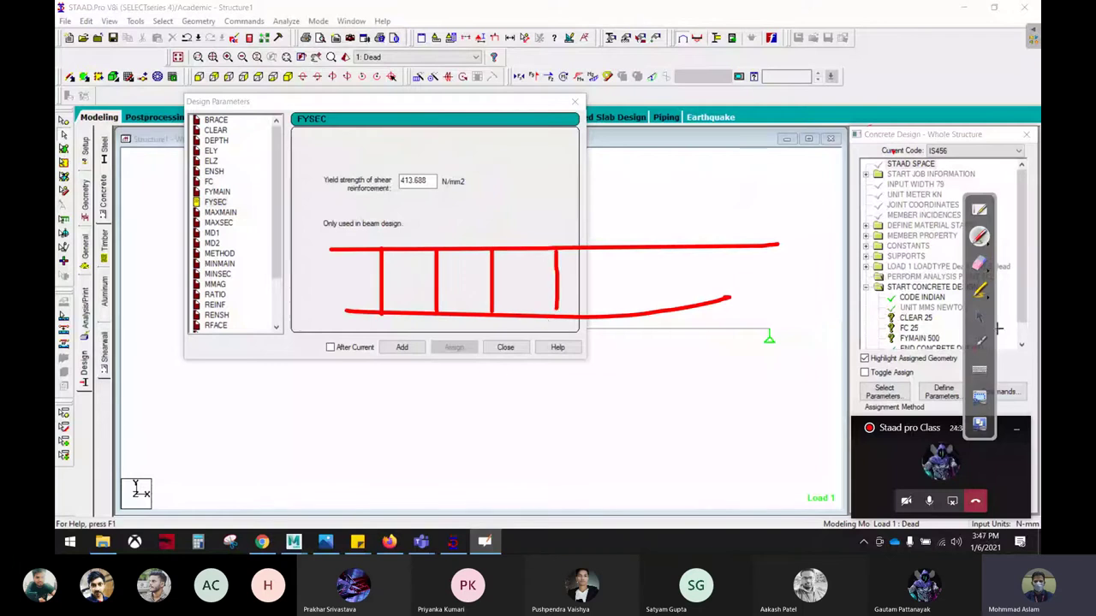
pyautogui.click(979, 316)
pyautogui.click(262, 542)
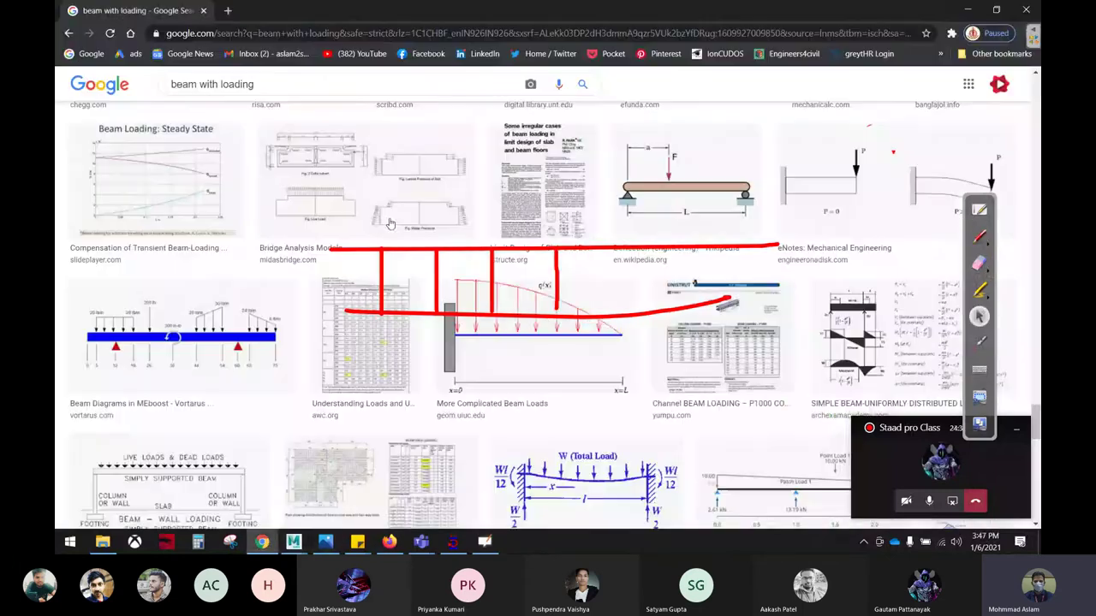
# Search Google Images for 'reinforcement cage' in a new tab and preview the first photo.
pyautogui.click(228, 11)
pyautogui.write('rei')
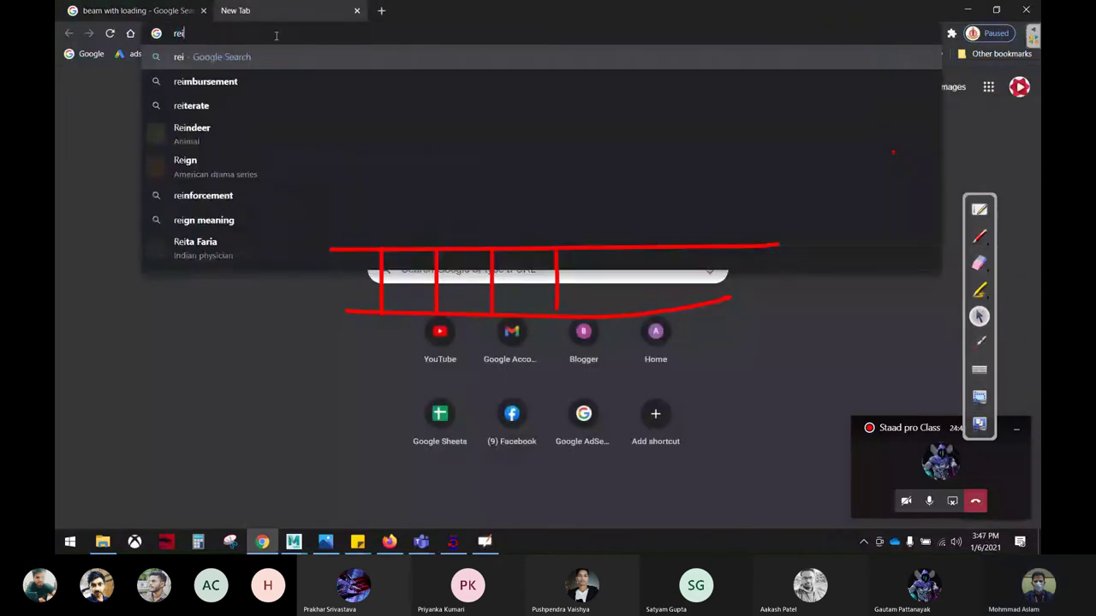
pyautogui.write('nforcement ')
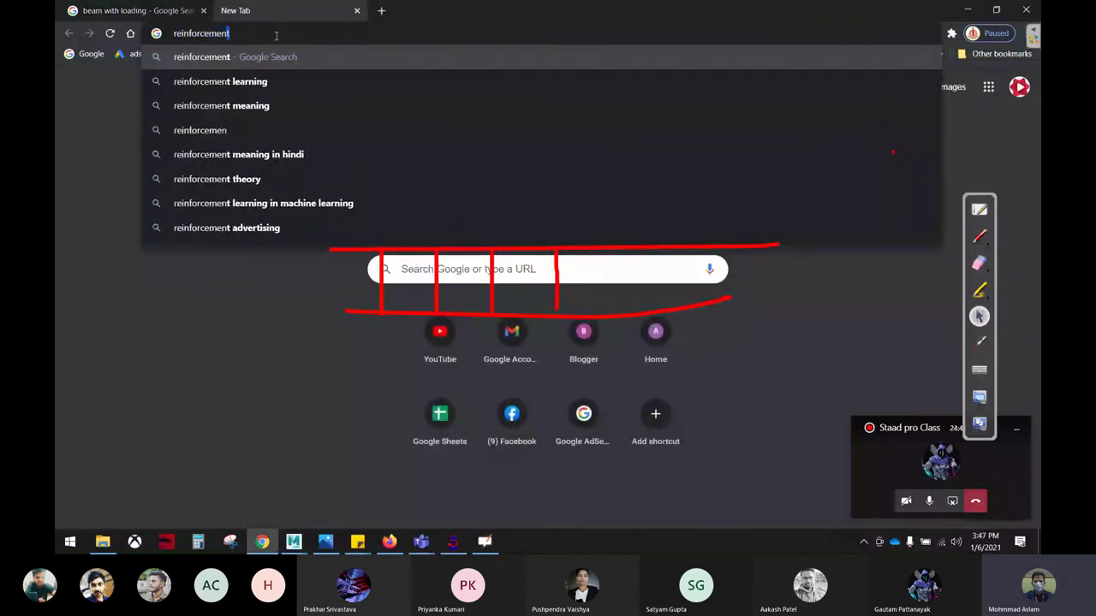
pyautogui.write('cage')
pyautogui.press('Return')
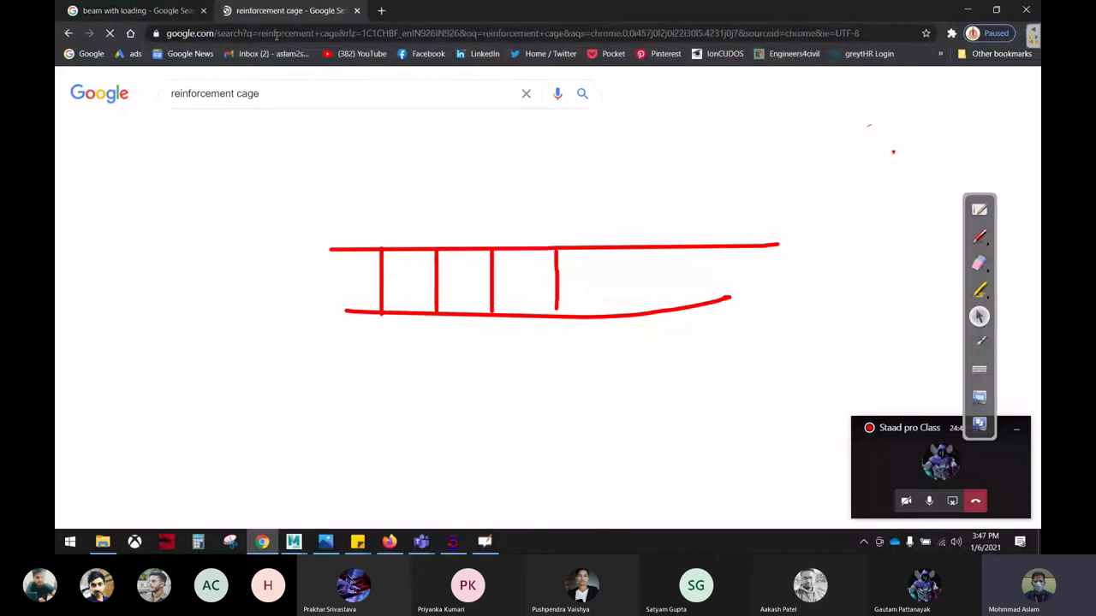
pyautogui.click(233, 128)
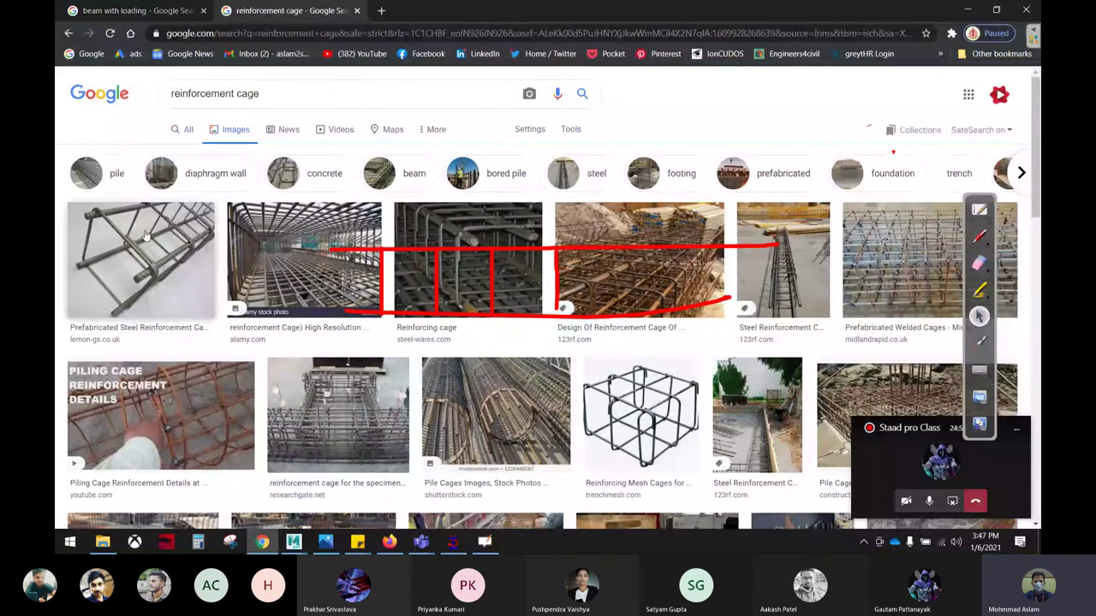
pyautogui.click(171, 257)
# Trace the cage's longitudinal bars and stirrups in red on the preview.
pyautogui.click(979, 236)
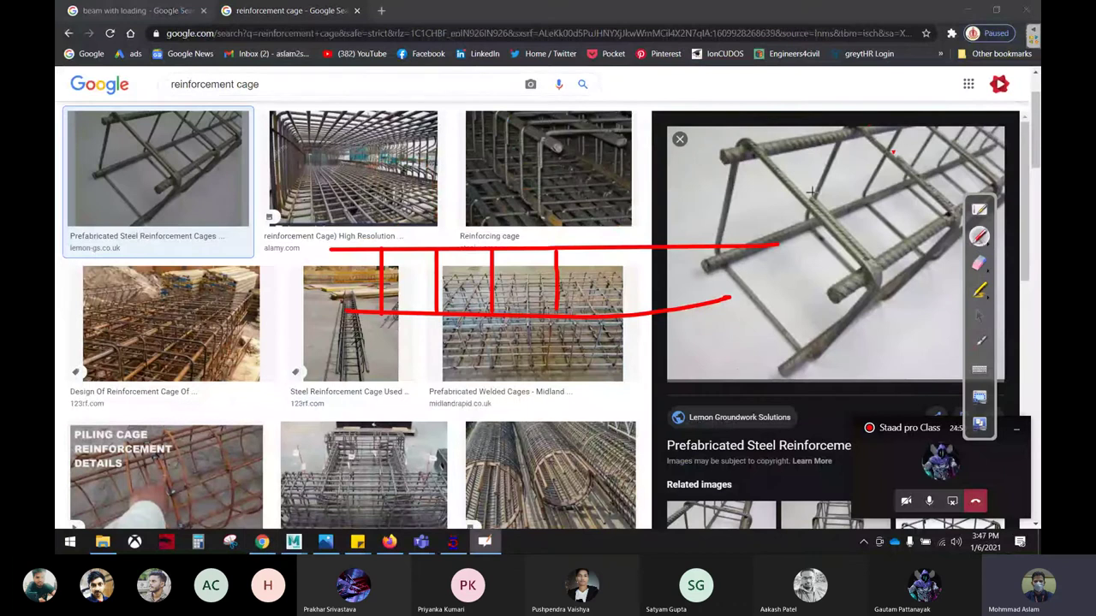
pyautogui.moveTo(718, 163); pyautogui.dragTo(736, 154)
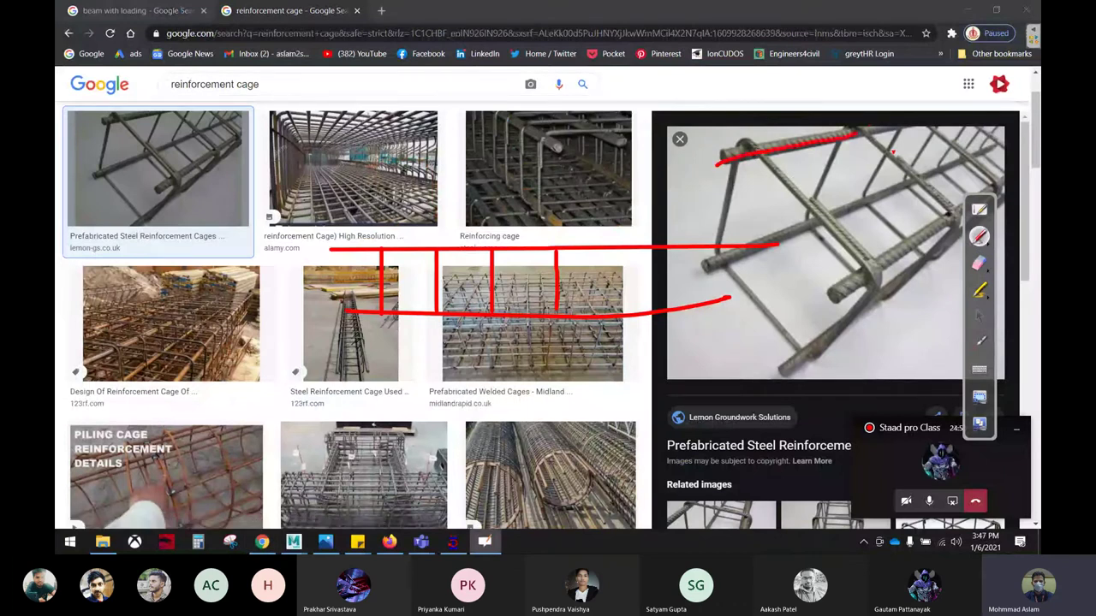
pyautogui.moveTo(845, 296); pyautogui.dragTo(949, 215)
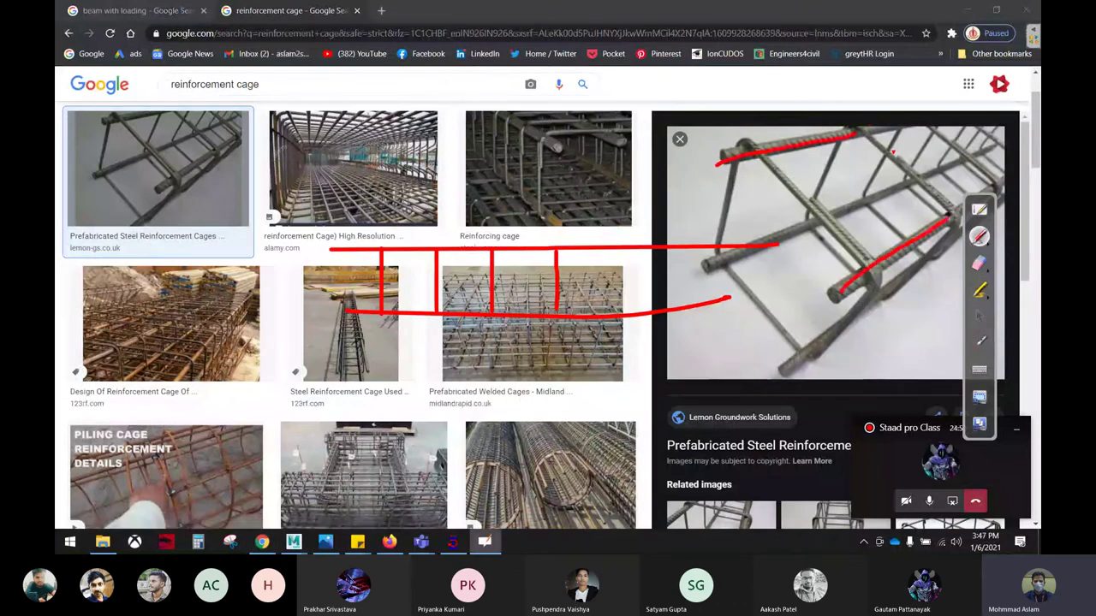
pyautogui.moveTo(805, 352); pyautogui.dragTo(917, 285)
pyautogui.moveTo(715, 265); pyautogui.dragTo(841, 206)
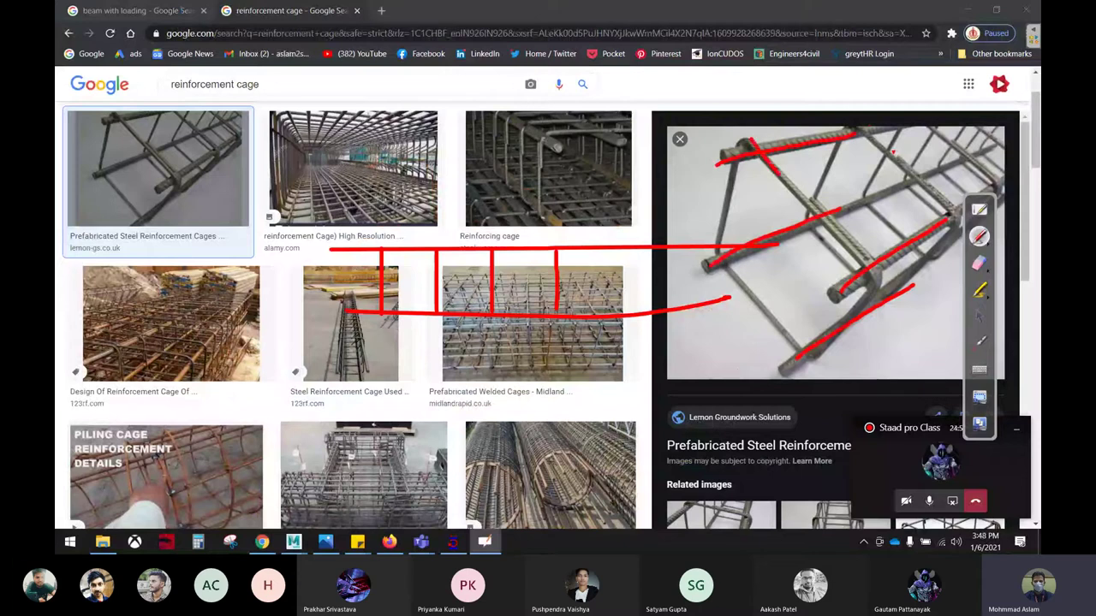
pyautogui.moveTo(778, 173); pyautogui.dragTo(867, 265)
pyautogui.moveTo(858, 128); pyautogui.dragTo(951, 205)
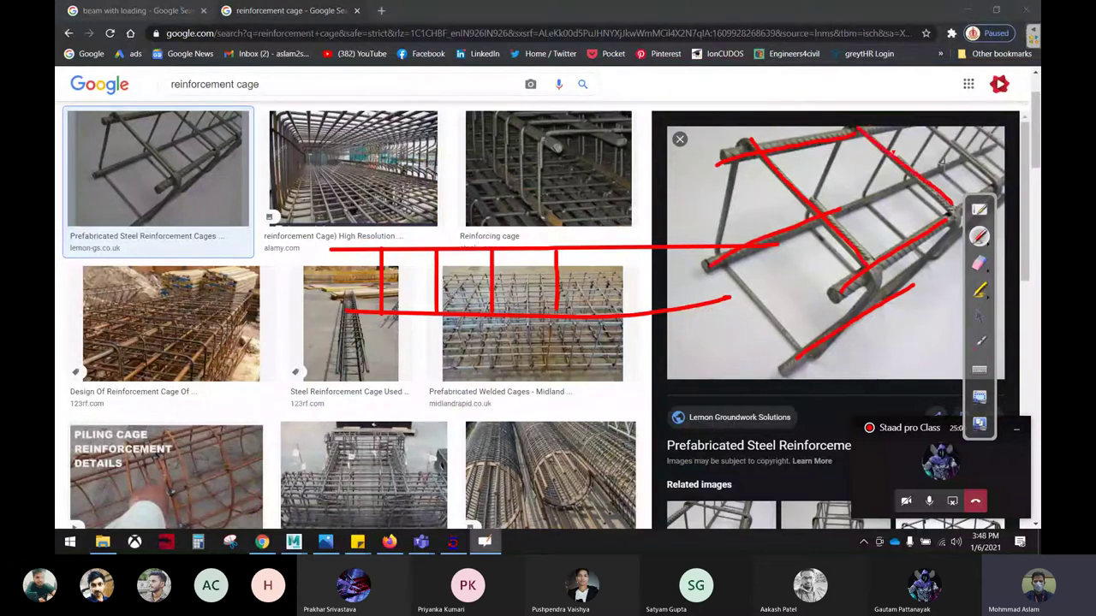
pyautogui.moveTo(928, 130); pyautogui.dragTo(981, 185)
# Erase all the red tracing from the photo and results.
pyautogui.click(979, 263)
pyautogui.moveTo(959, 274)
pyautogui.mouseDown()
pyautogui.moveTo(805, 334)
pyautogui.moveTo(356, 250)
pyautogui.mouseUp()
pyautogui.moveTo(959, 185); pyautogui.dragTo(621, 225)
pyautogui.moveTo(881, 240); pyautogui.dragTo(659, 313)
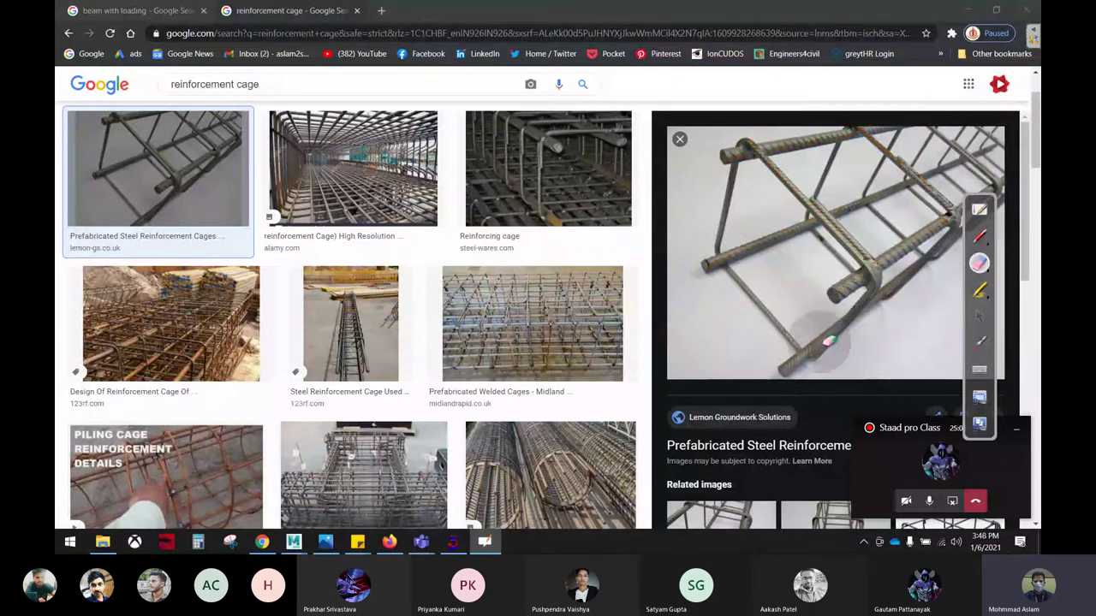
# Replace FYSEC's 413.688 with 500, add it to the IS456 commands, and select MAXMAIN.
pyautogui.click(979, 318)
pyautogui.click(453, 541)
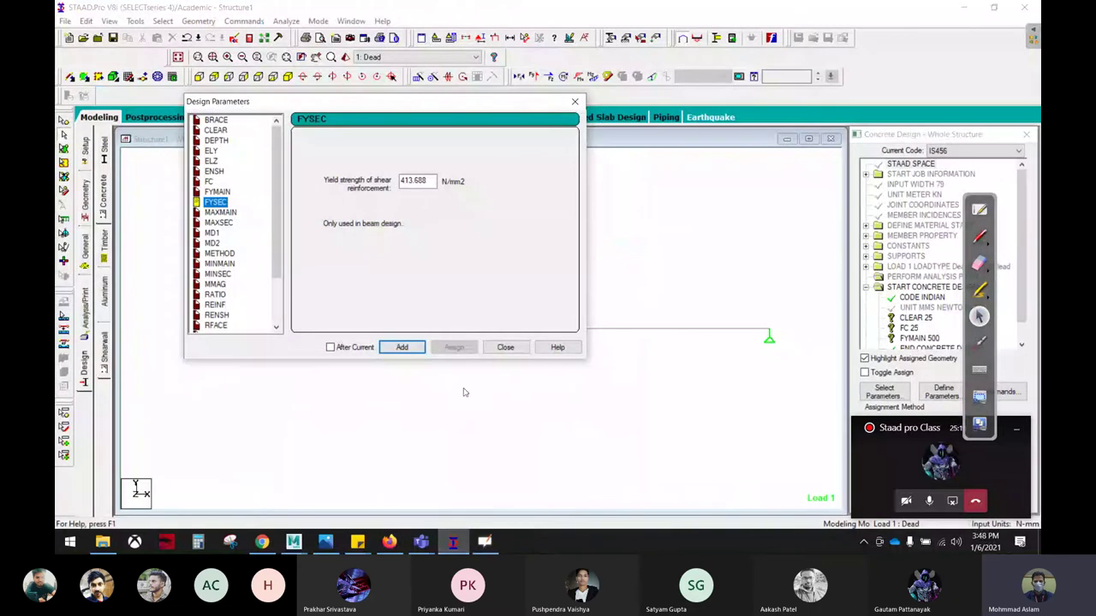
pyautogui.click(418, 181)
pyautogui.doubleClick(418, 180)
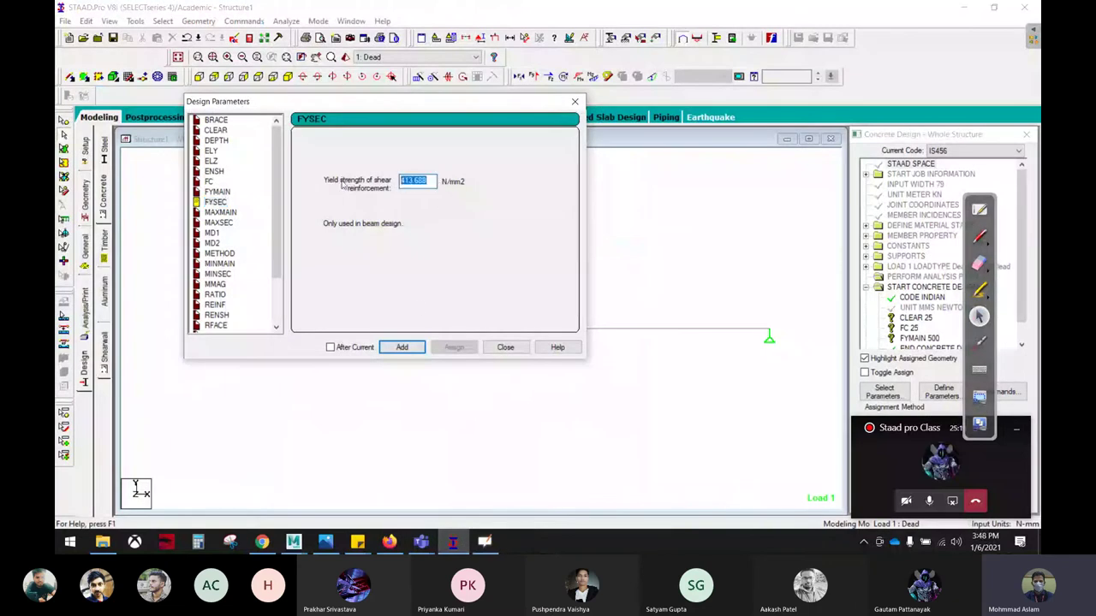
pyautogui.write('500')
pyautogui.click(402, 347)
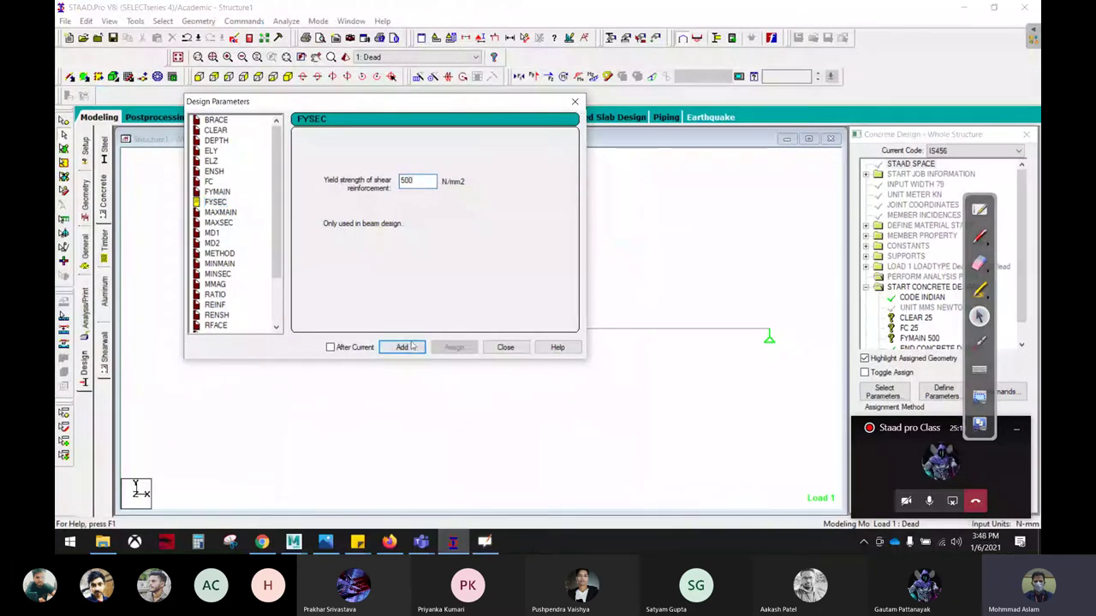
pyautogui.click(221, 213)
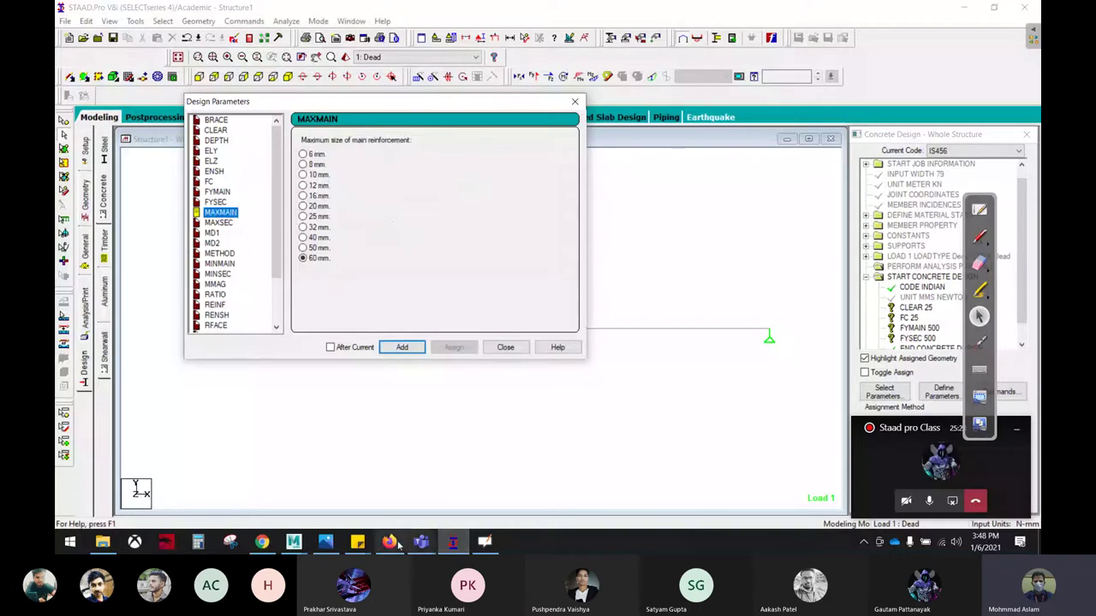
pyautogui.click(262, 541)
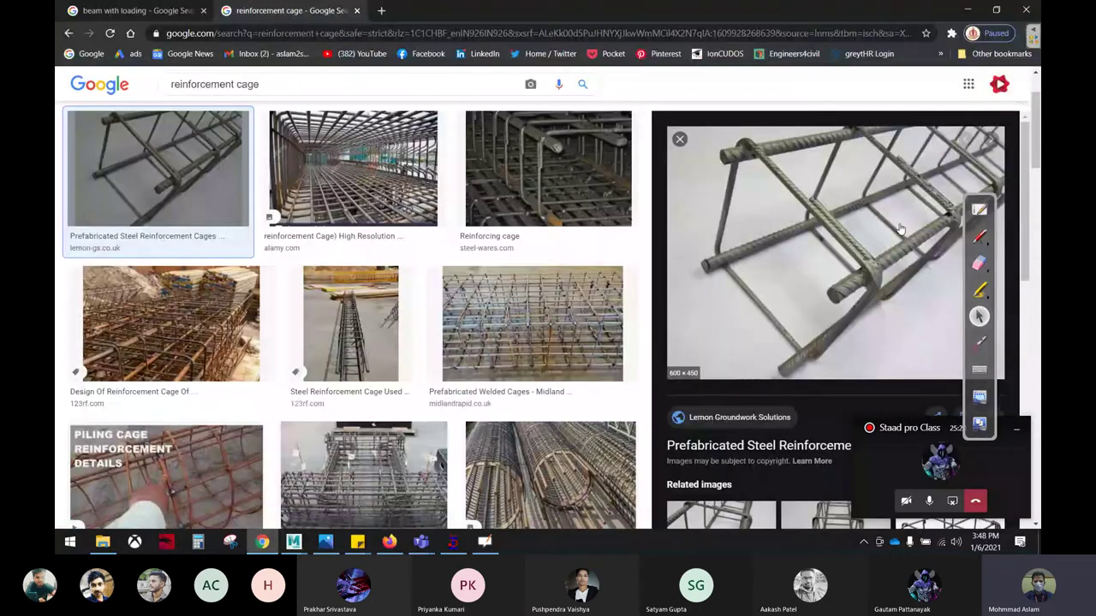
# Highlight the top main bar of the cage photo in red ink.
pyautogui.click(980, 236)
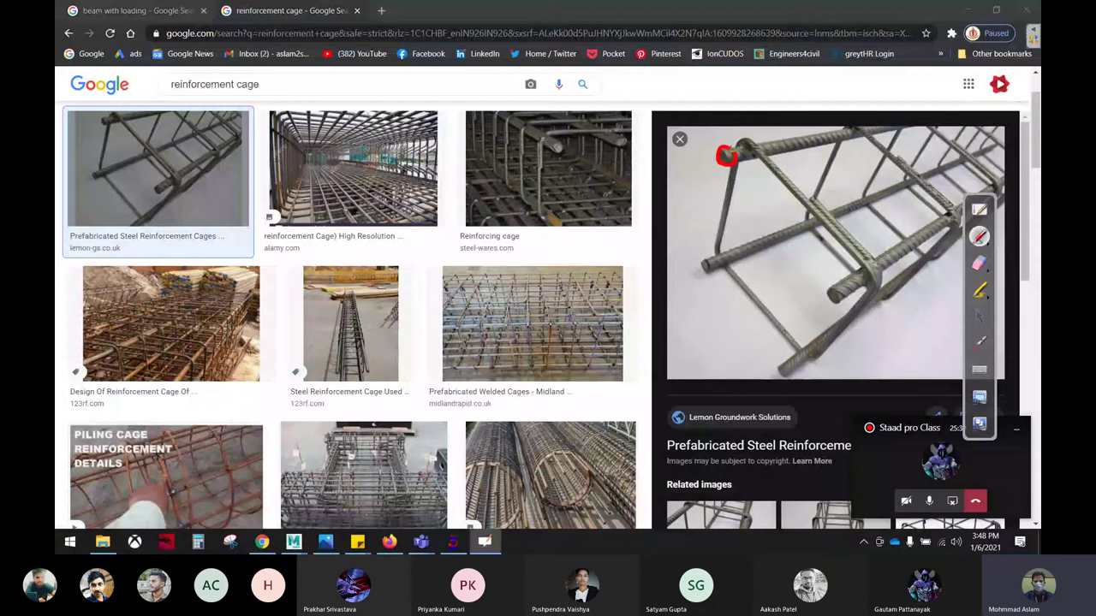
pyautogui.moveTo(730, 153); pyautogui.dragTo(843, 130)
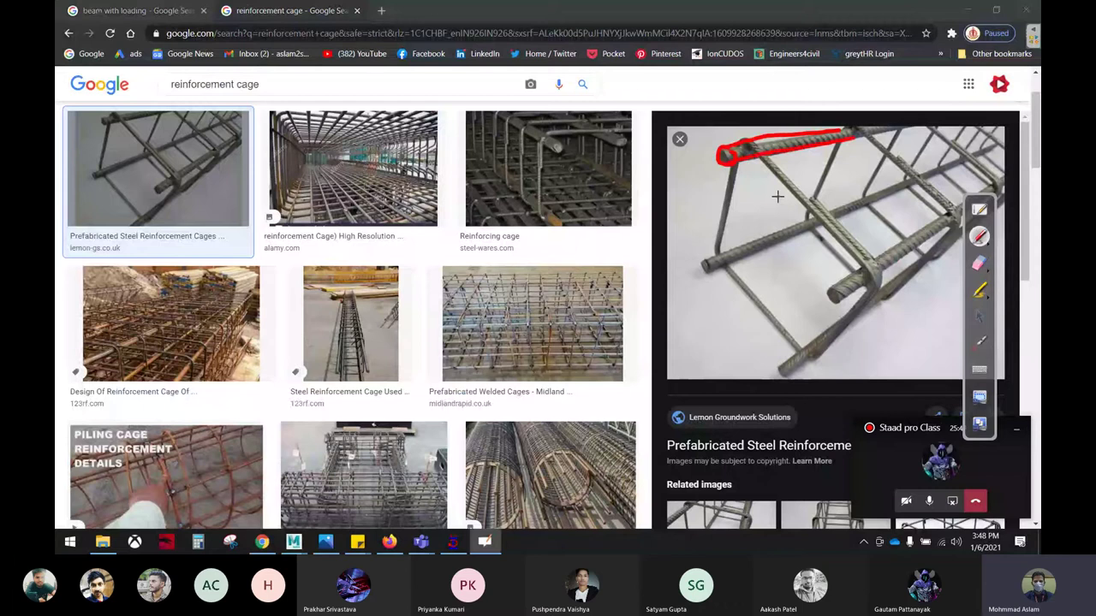
pyautogui.click(980, 317)
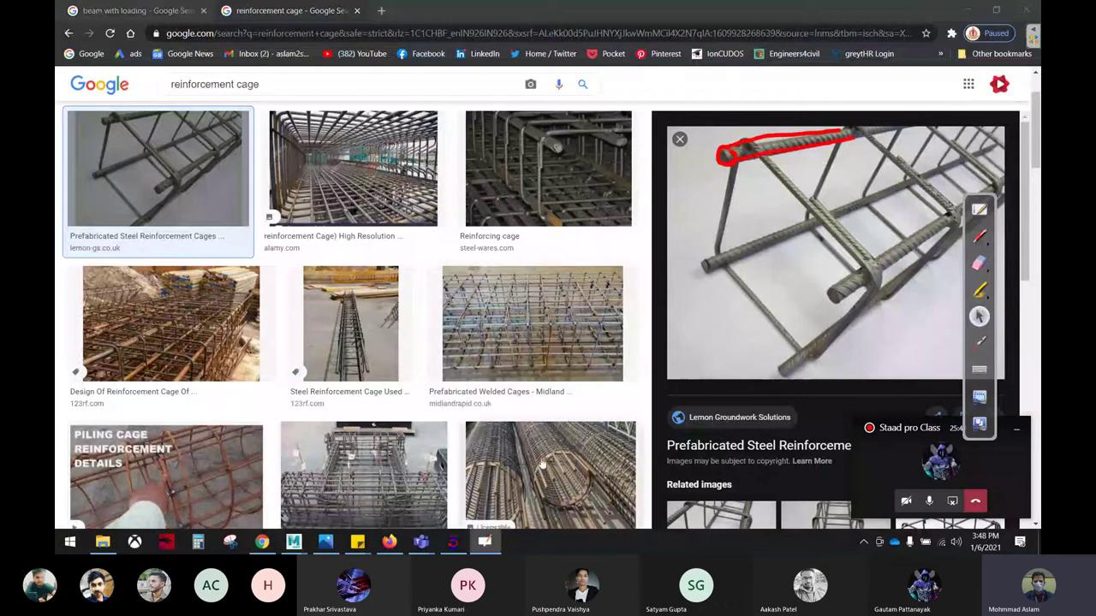
pyautogui.click(453, 542)
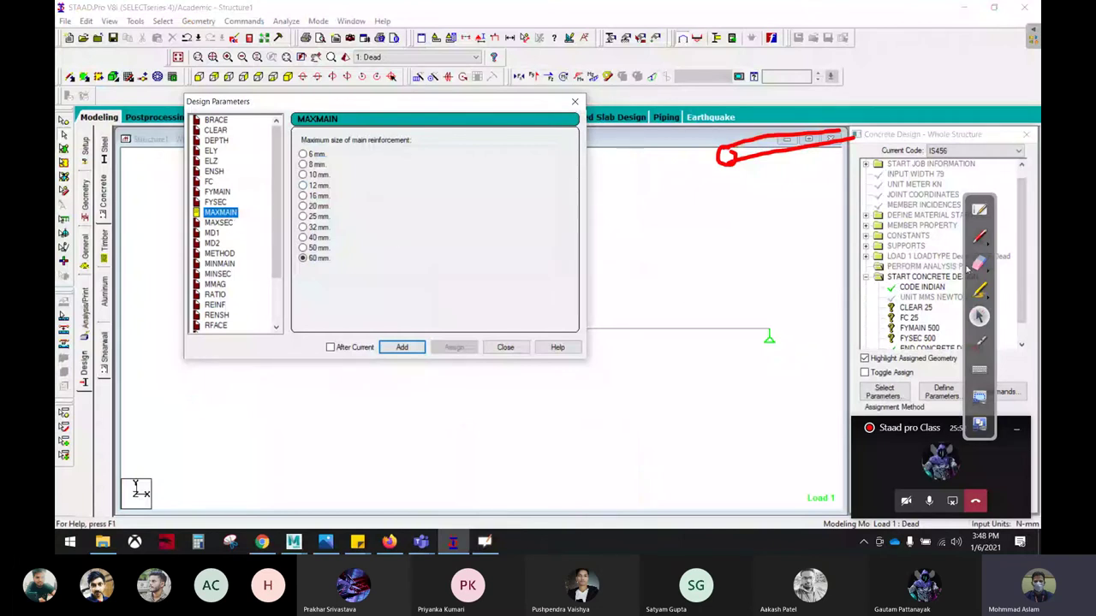
# Draw a check mark, choose 25 mm for MAXMAIN, add it, and select MAXSEC.
pyautogui.click(979, 237)
pyautogui.moveTo(671, 293); pyautogui.dragTo(737, 268)
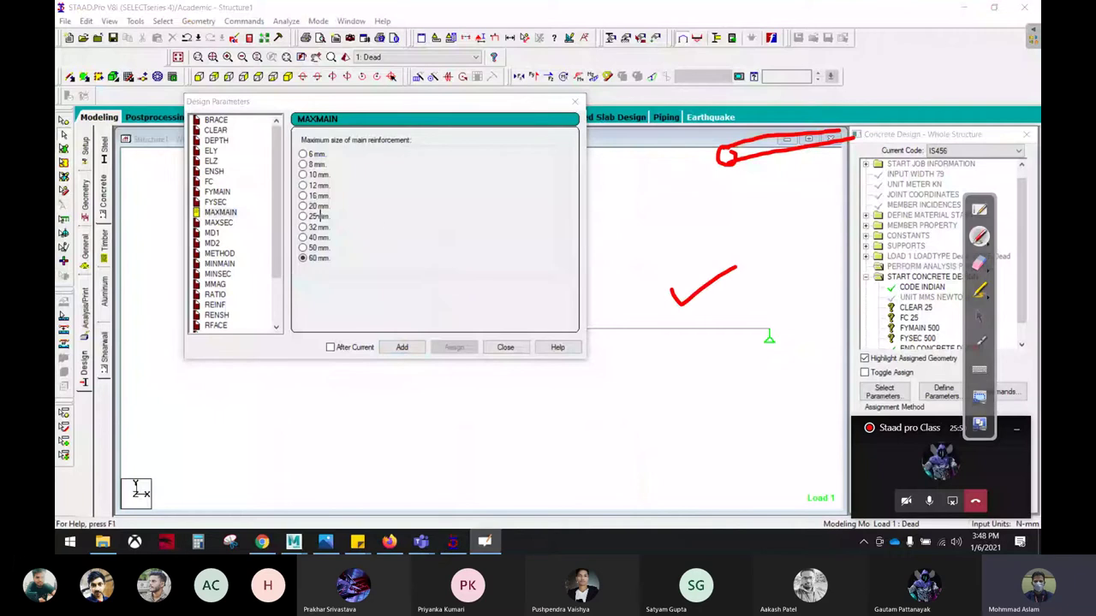
pyautogui.click(978, 319)
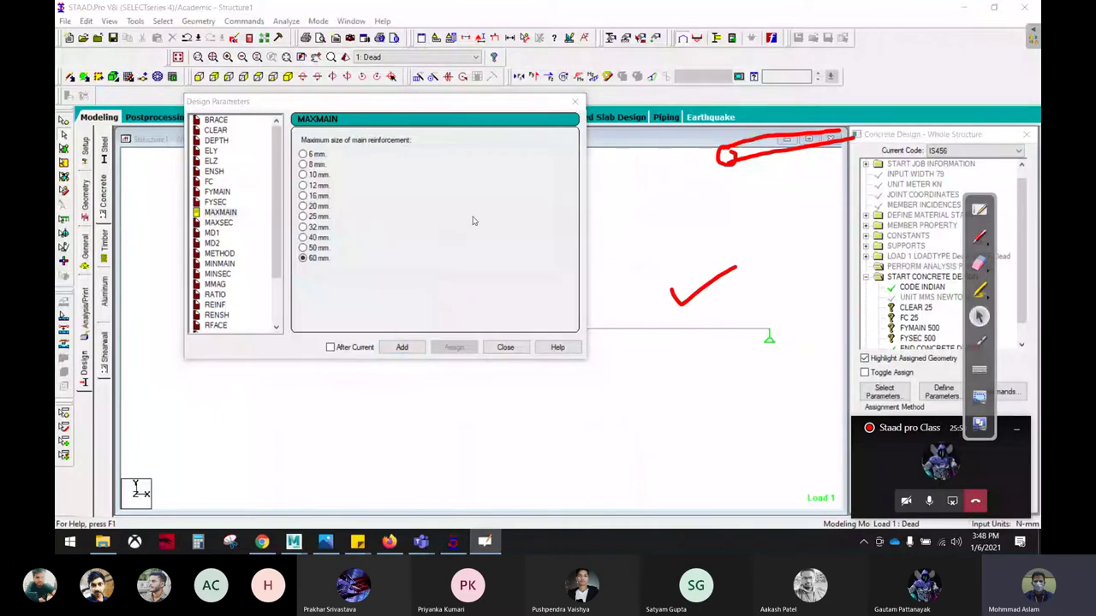
pyautogui.click(303, 217)
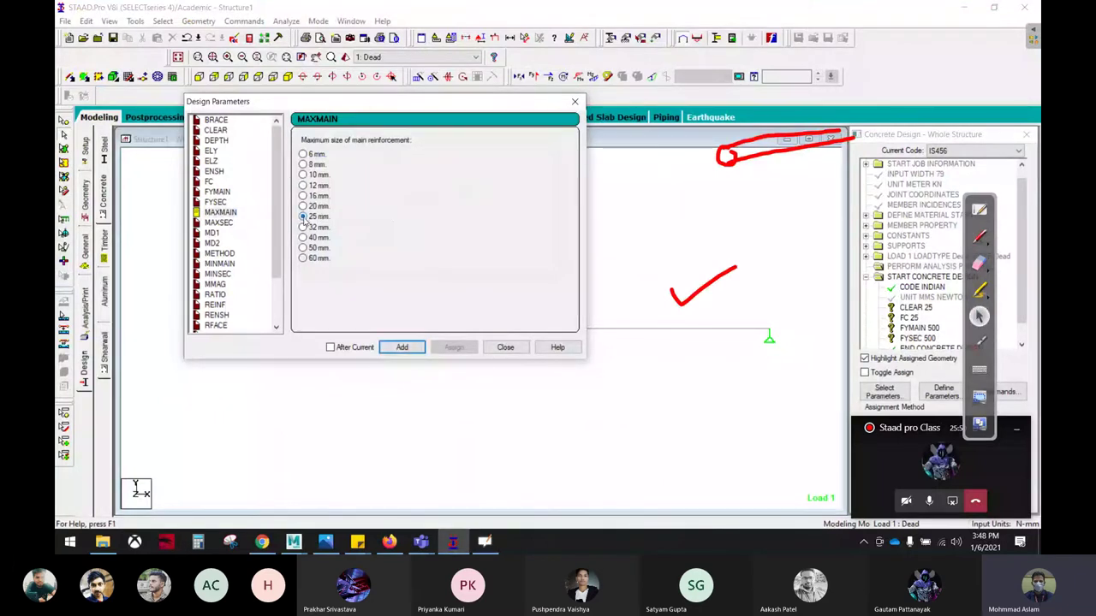
pyautogui.click(408, 349)
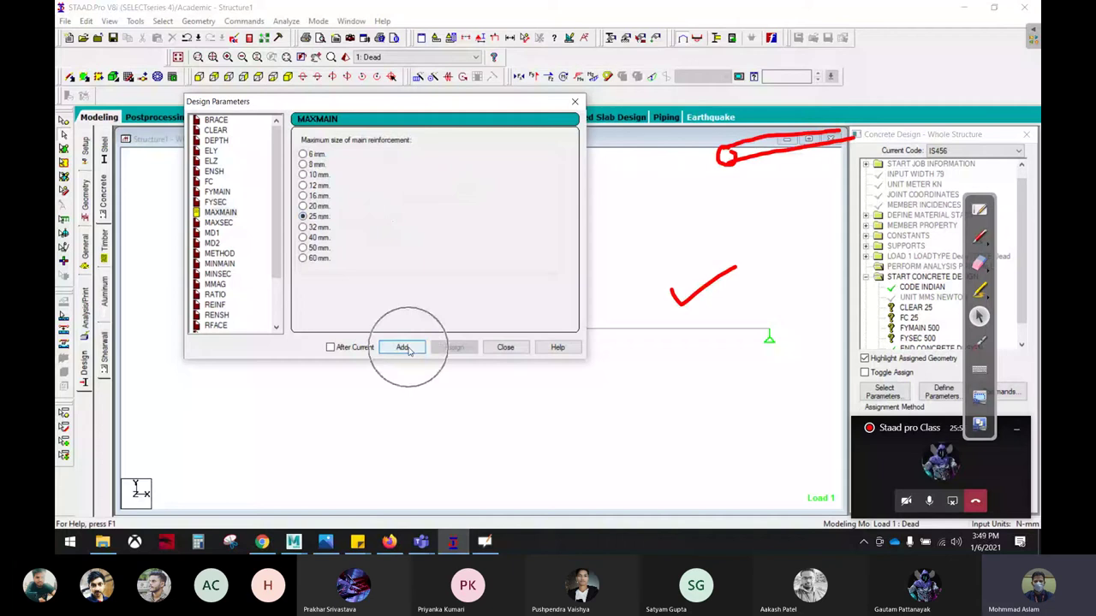
pyautogui.click(238, 223)
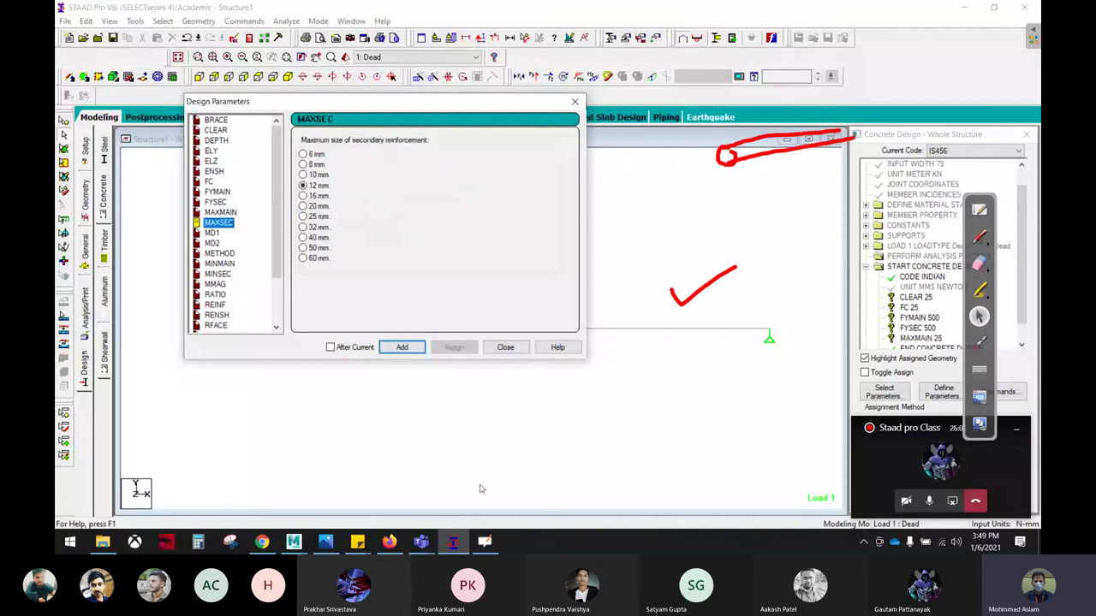
pyautogui.click(421, 543)
# Mark a stirrup in the middle of the cage photo in red.
pyautogui.click(261, 542)
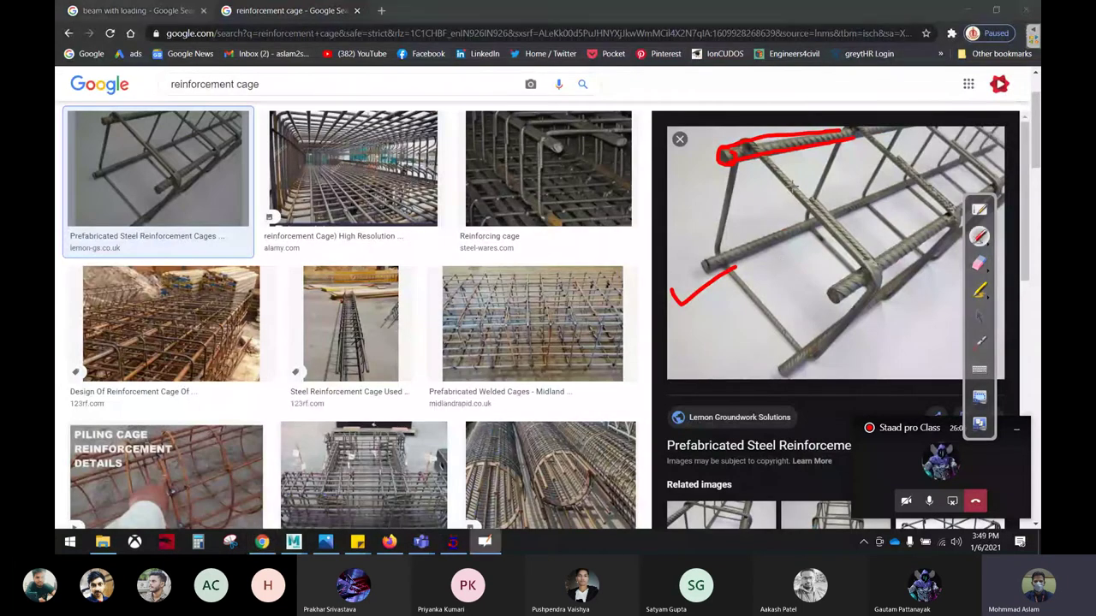
pyautogui.moveTo(790, 183); pyautogui.dragTo(835, 236)
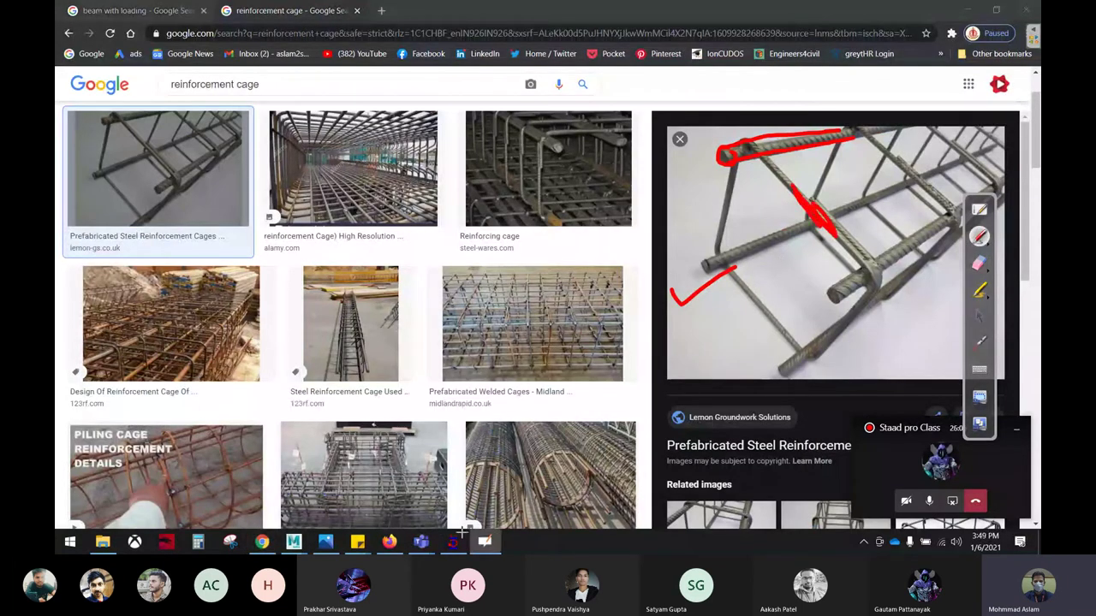
pyautogui.click(980, 316)
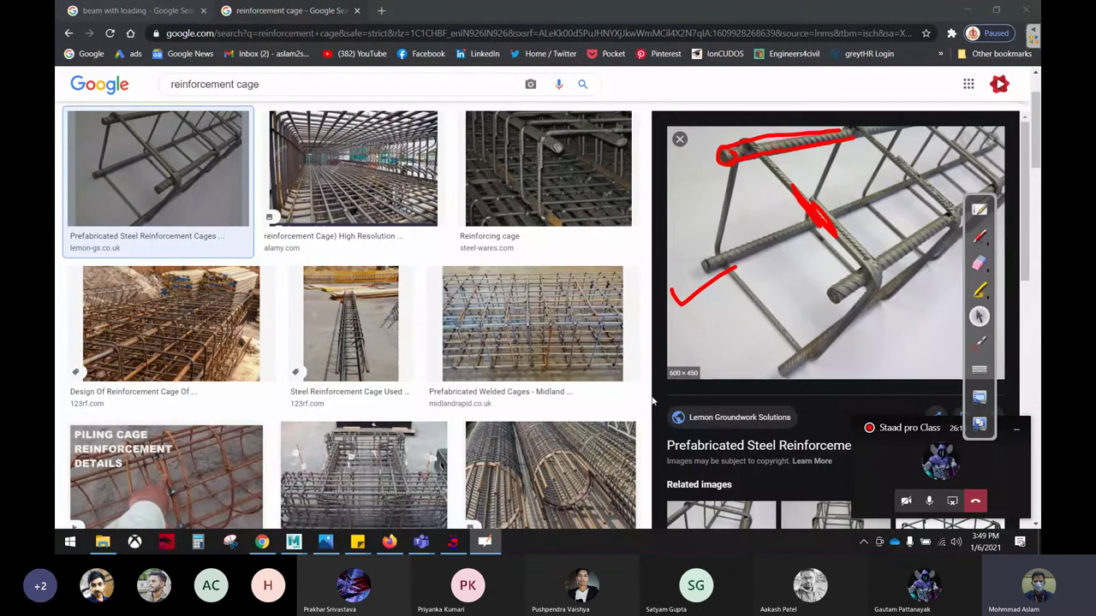
# Set MAXSEC to 10 mm, add it, and select MINMAIN.
pyautogui.click(453, 541)
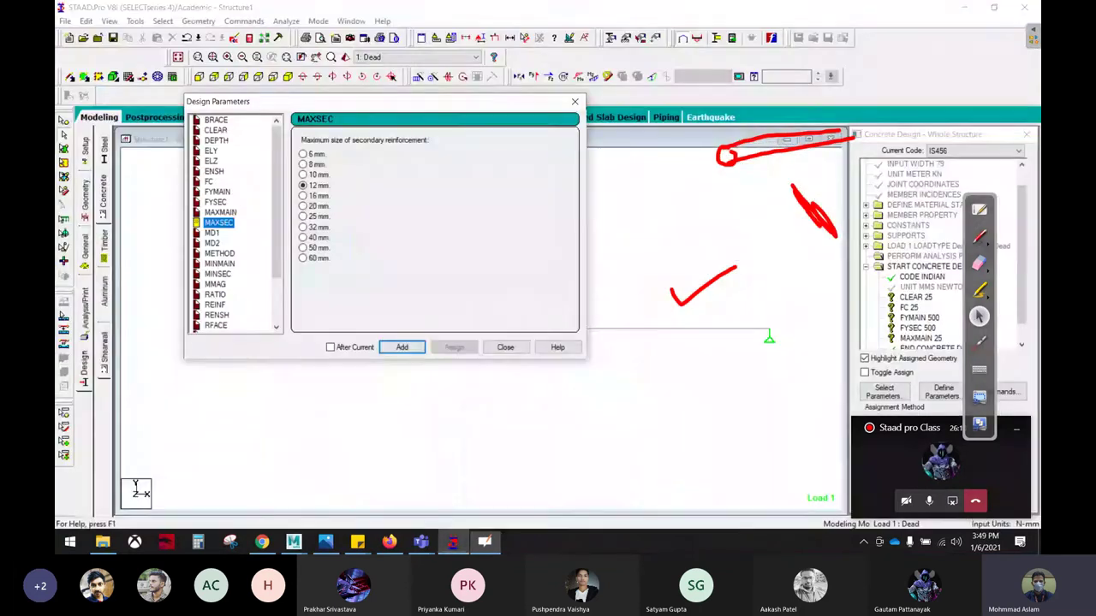
pyautogui.click(302, 175)
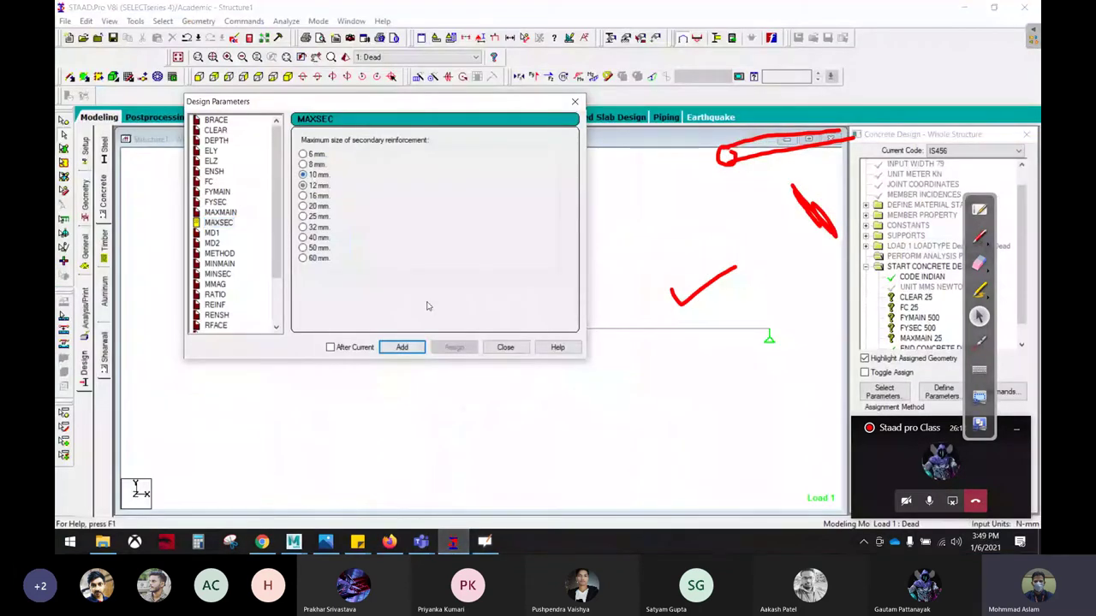
pyautogui.click(411, 348)
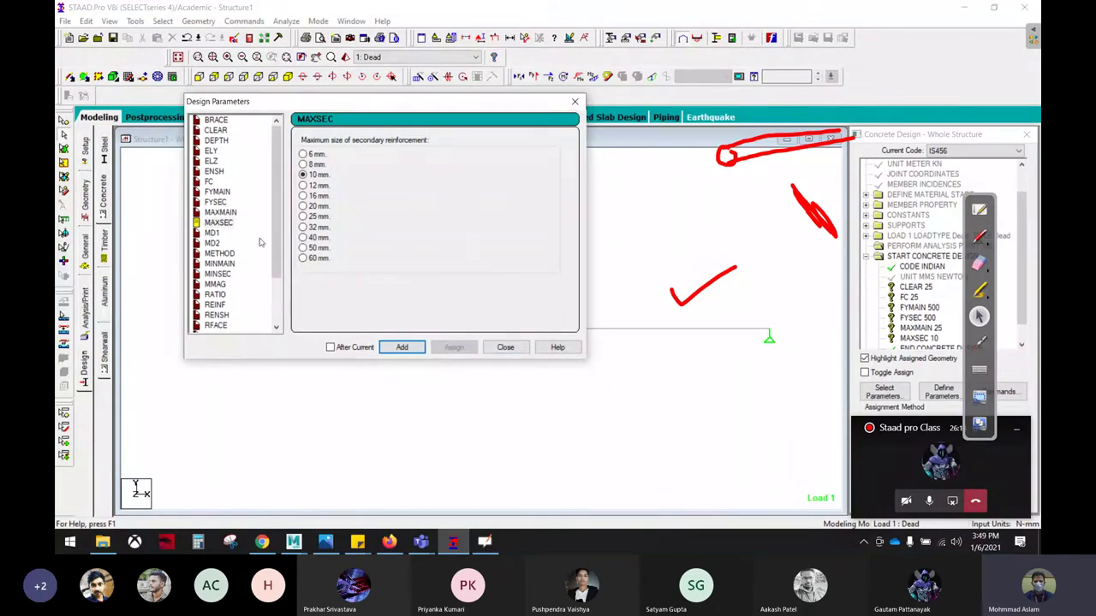
pyautogui.click(224, 265)
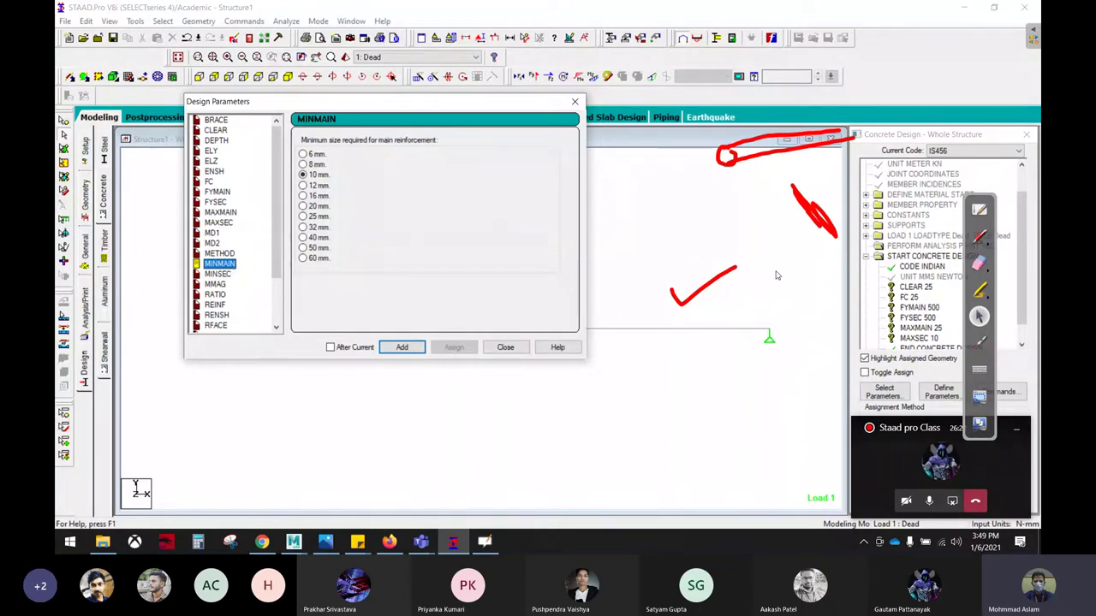
# Wipe the red annotations and choose 12 mm for MINMAIN.
pyautogui.click(979, 263)
pyautogui.moveTo(801, 215)
pyautogui.mouseDown()
pyautogui.moveTo(827, 248)
pyautogui.moveTo(796, 194)
pyautogui.moveTo(734, 159)
pyautogui.mouseUp()
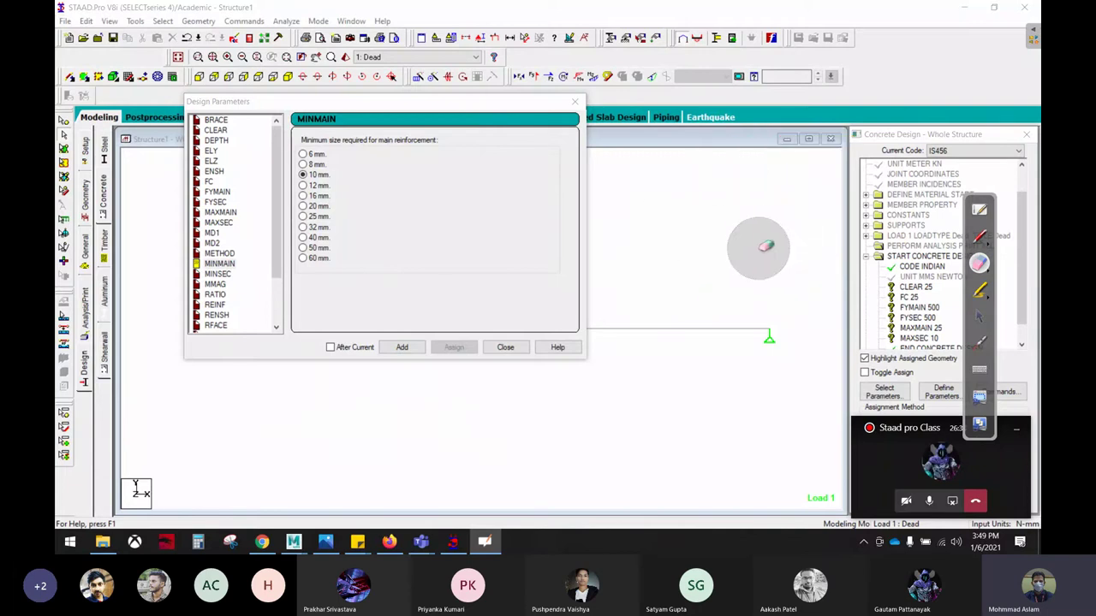
pyautogui.click(980, 316)
pyautogui.click(979, 237)
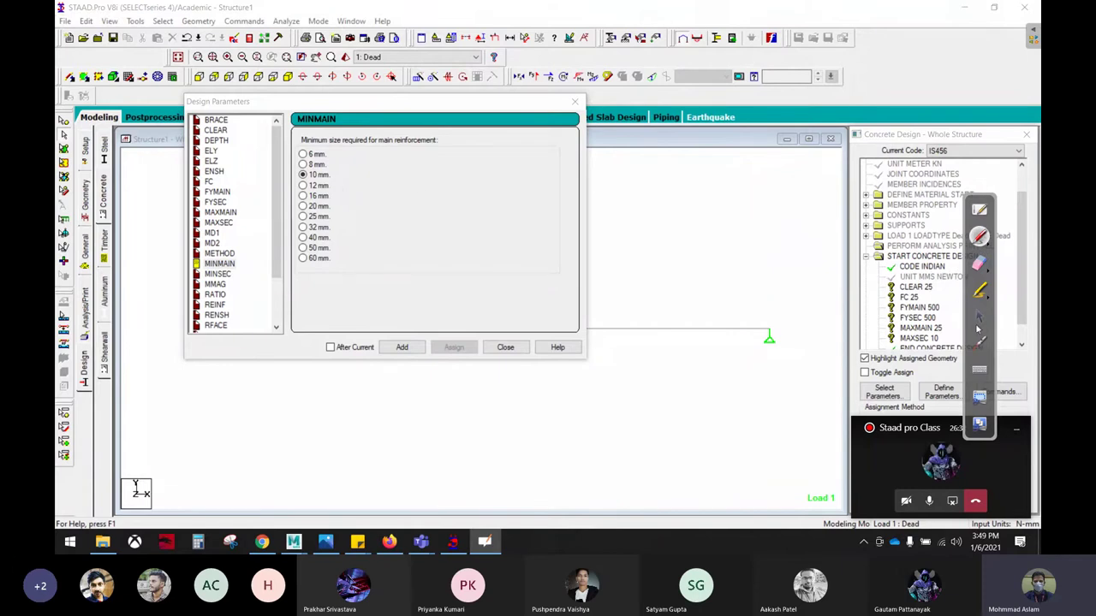
pyautogui.click(980, 316)
pyautogui.click(303, 185)
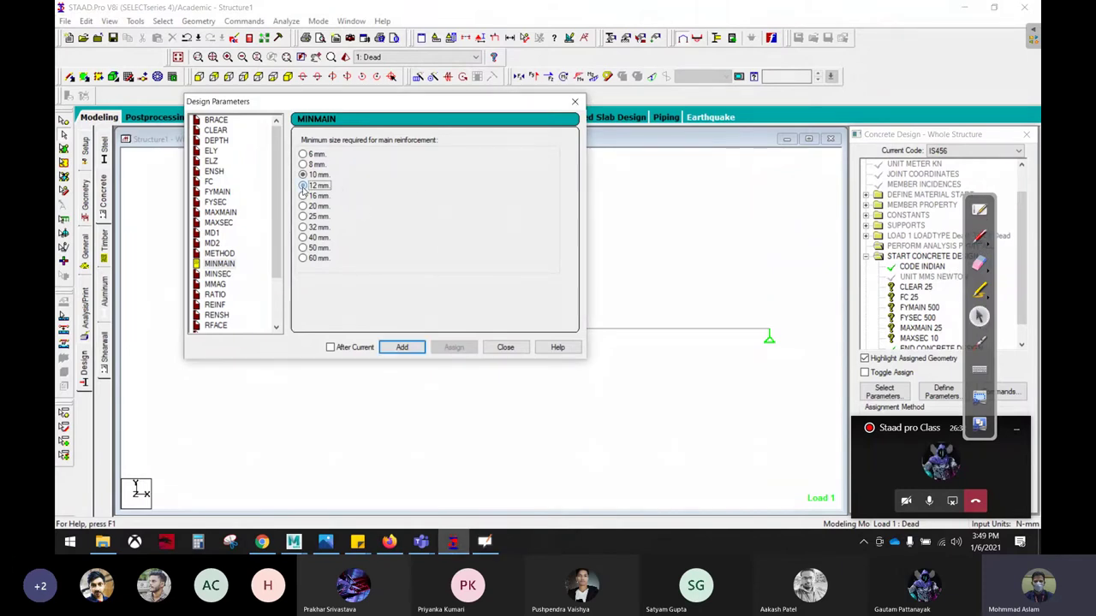
# Handwrite 12 mm and 25 mm bar-size notes with ticks beside the options.
pyautogui.click(979, 237)
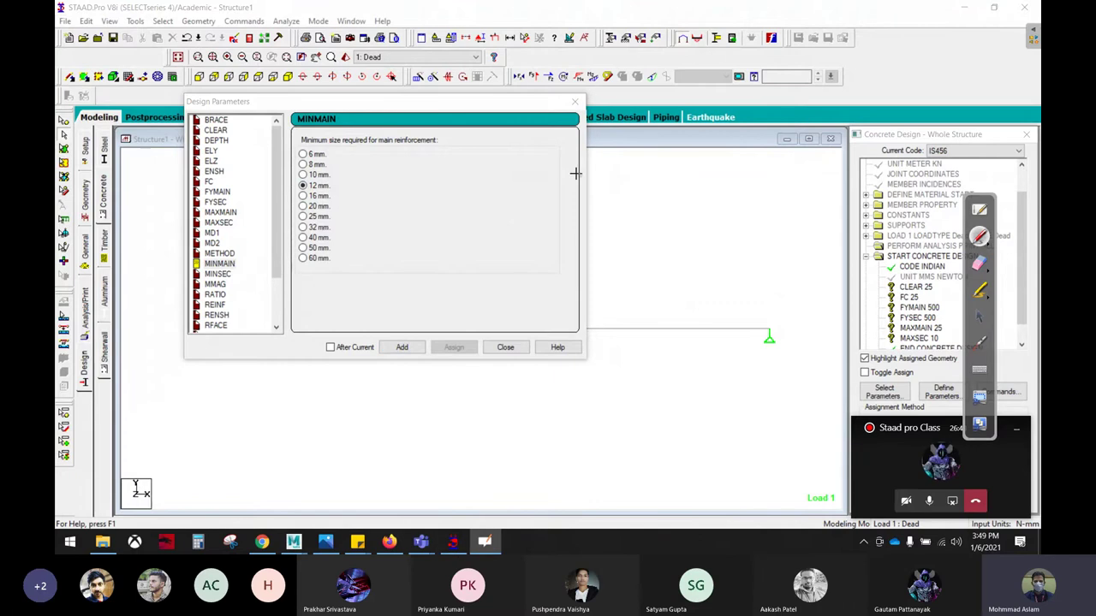
pyautogui.moveTo(541, 151)
pyautogui.mouseDown()
pyautogui.moveTo(547, 190)
pyautogui.moveTo(585, 178)
pyautogui.moveTo(628, 184)
pyautogui.mouseUp()
pyautogui.moveTo(632, 183)
pyautogui.mouseDown()
pyautogui.moveTo(642, 167)
pyautogui.moveTo(678, 175)
pyautogui.mouseUp()
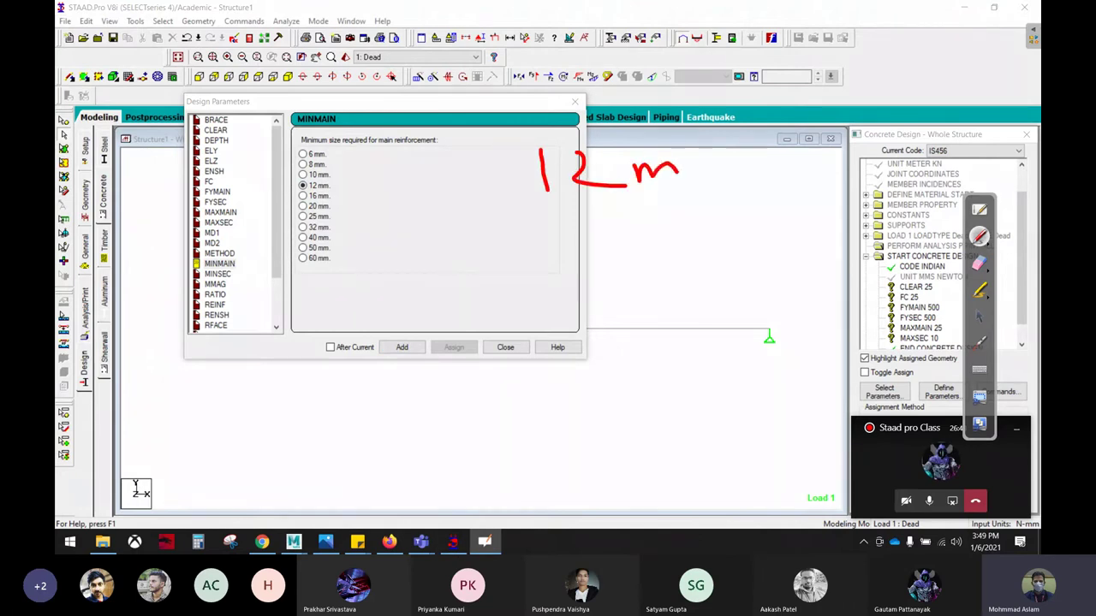
pyautogui.moveTo(545, 252); pyautogui.dragTo(595, 296)
pyautogui.moveTo(599, 253)
pyautogui.mouseDown()
pyautogui.moveTo(604, 285)
pyautogui.moveTo(734, 275)
pyautogui.mouseUp()
pyautogui.moveTo(700, 178)
pyautogui.mouseDown()
pyautogui.moveTo(721, 164)
pyautogui.moveTo(745, 178)
pyautogui.mouseUp()
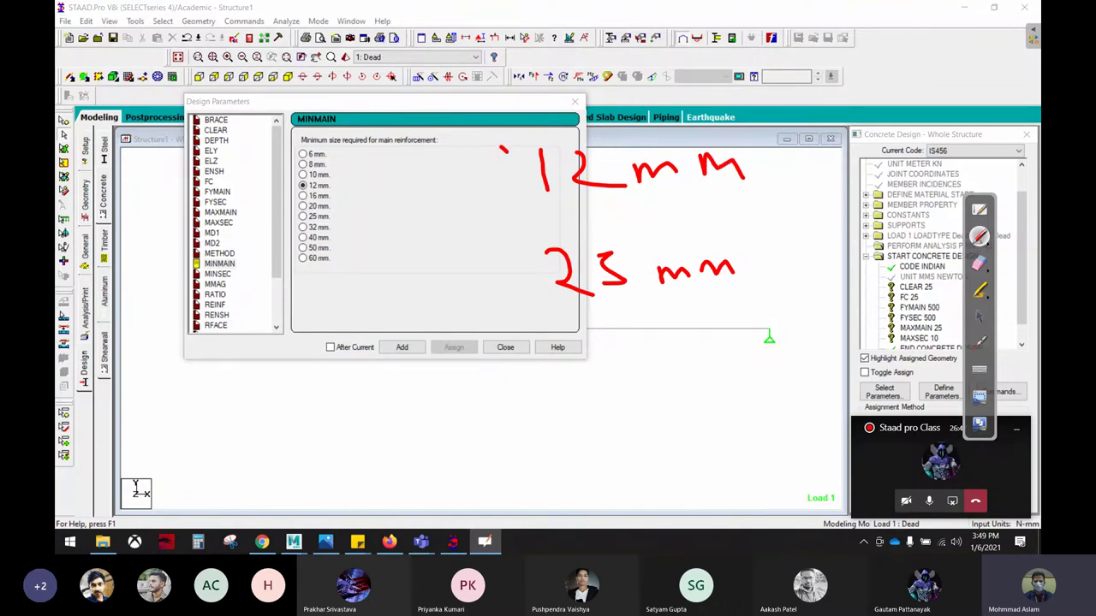
pyautogui.moveTo(507, 152); pyautogui.dragTo(553, 123)
pyautogui.moveTo(471, 195); pyautogui.dragTo(532, 175)
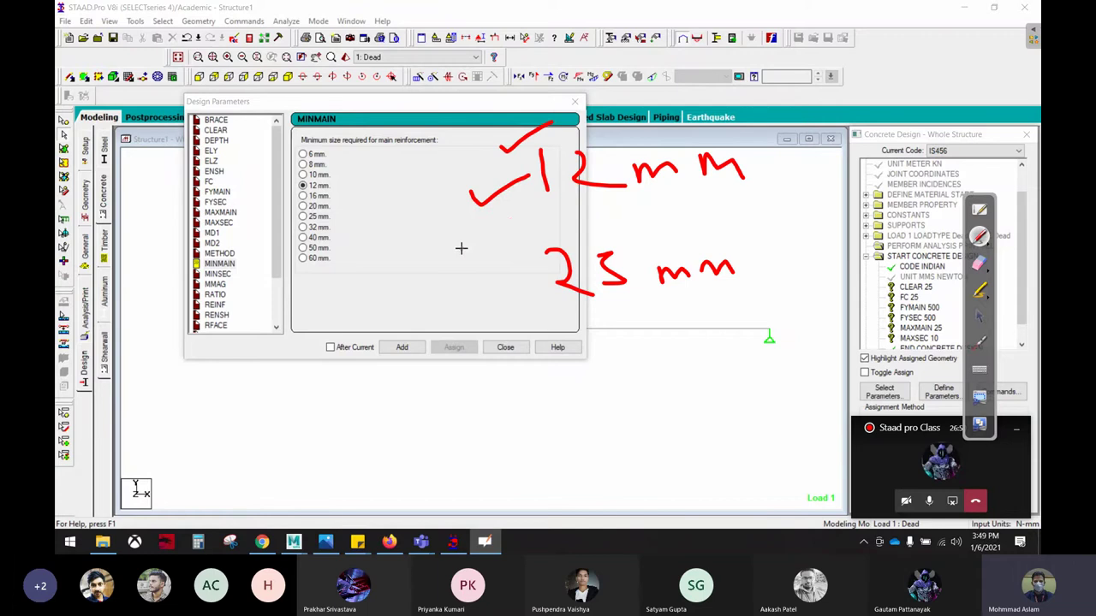
pyautogui.moveTo(460, 250); pyautogui.dragTo(515, 217)
pyautogui.moveTo(470, 294); pyautogui.dragTo(508, 276)
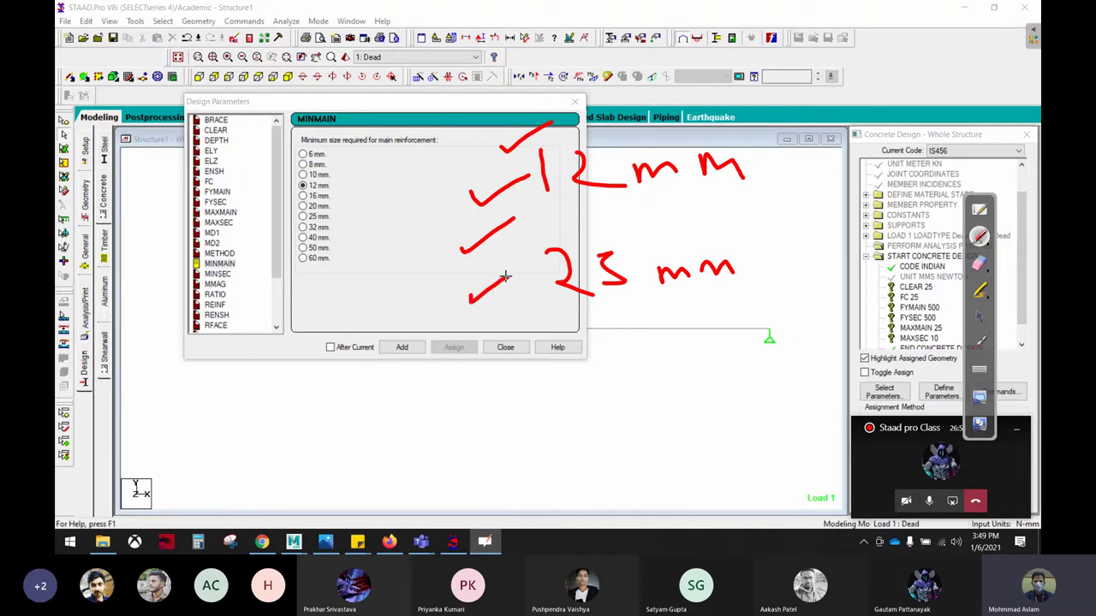
pyautogui.moveTo(572, 295); pyautogui.dragTo(593, 295)
# Erase the notes, add MINMAIN 12 to the design commands, and select MINSEC.
pyautogui.click(978, 263)
pyautogui.moveTo(831, 208)
pyautogui.mouseDown()
pyautogui.moveTo(624, 256)
pyautogui.moveTo(506, 142)
pyautogui.moveTo(548, 162)
pyautogui.mouseUp()
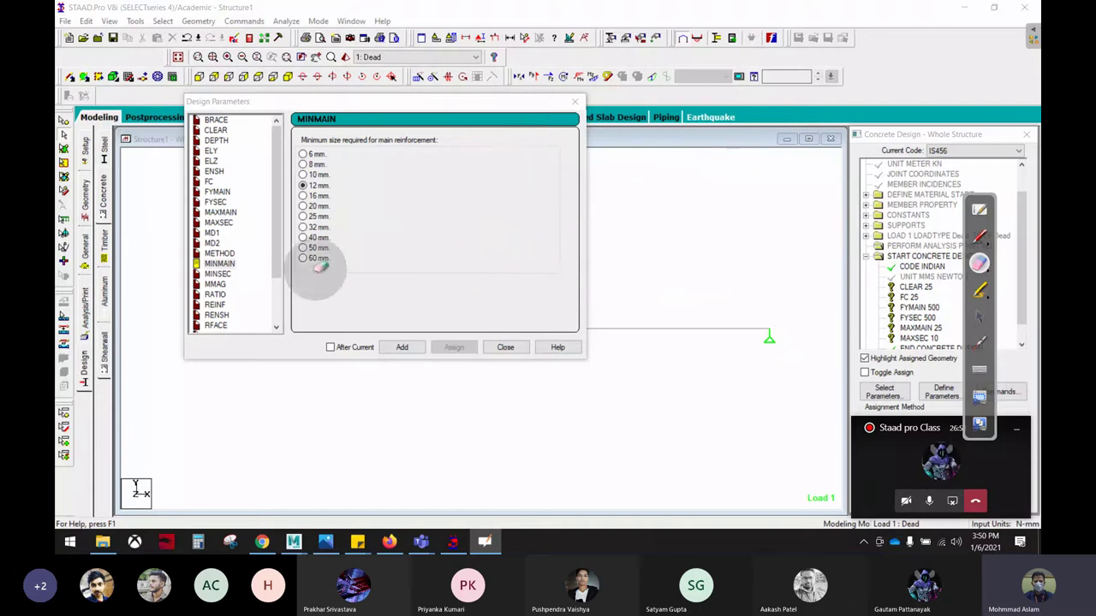
pyautogui.click(978, 316)
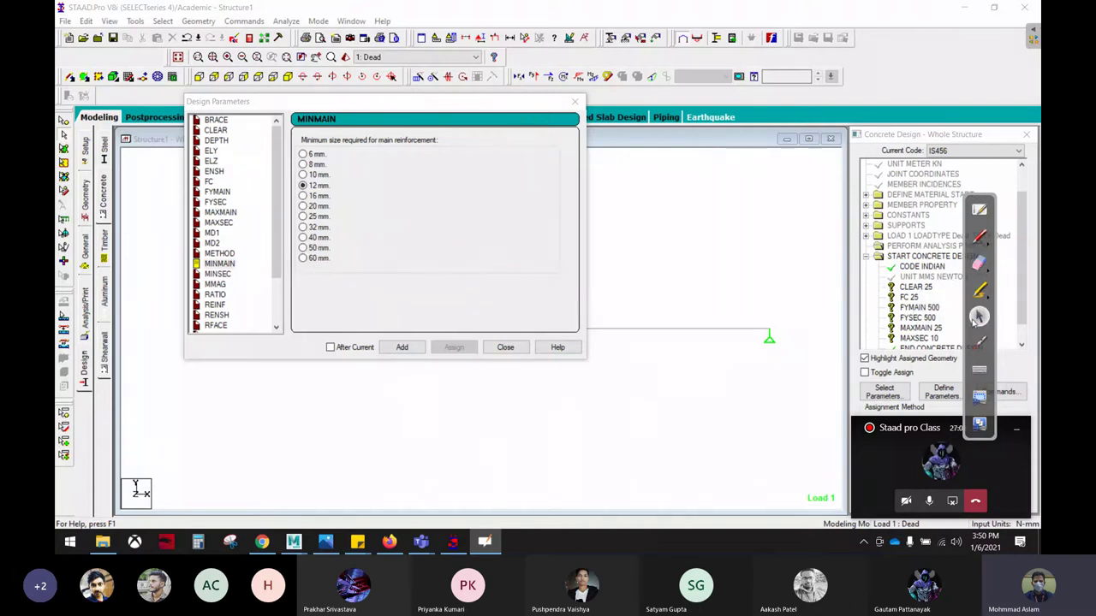
pyautogui.click(401, 347)
pyautogui.click(221, 274)
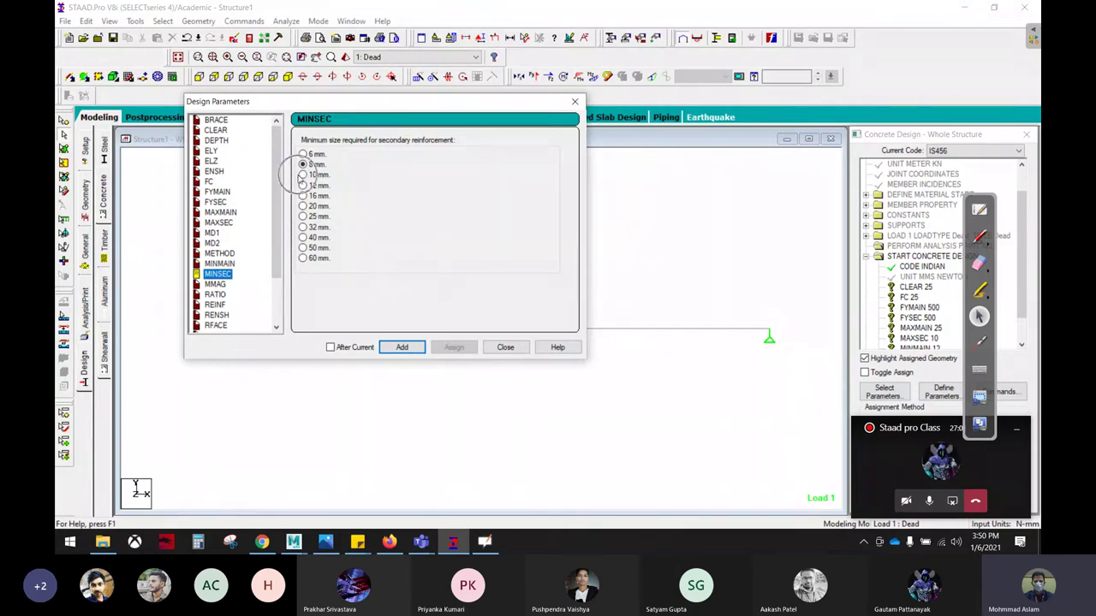
# Add MINSEC 8 mm and bring up the RATIO parameter showing a 4% maximum.
pyautogui.click(395, 347)
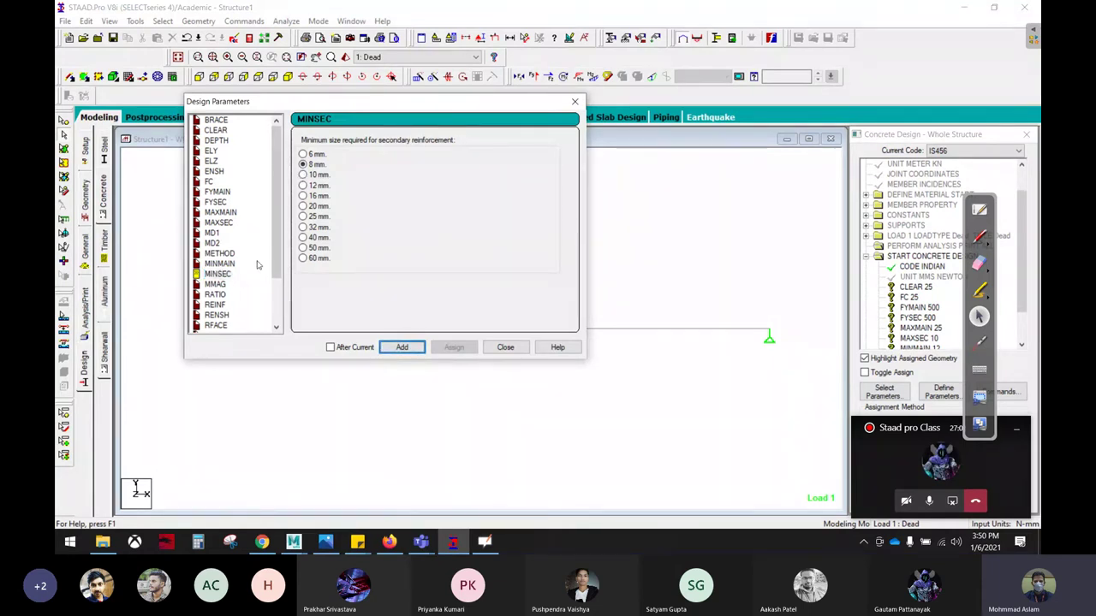
pyautogui.scroll(-2, 259, 268)
pyautogui.click(215, 233)
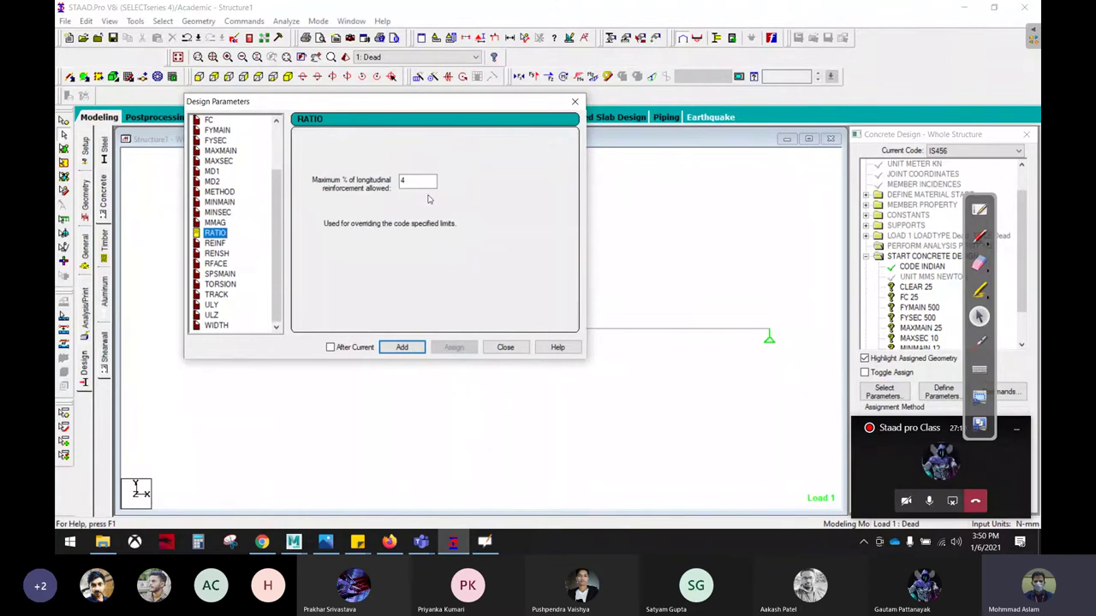
# Sketch a hatched beam cross-section and circle the 4% limit, then erase the ink.
pyautogui.click(979, 236)
pyautogui.moveTo(631, 157)
pyautogui.mouseDown()
pyautogui.moveTo(624, 276)
pyautogui.moveTo(763, 276)
pyautogui.moveTo(656, 153)
pyautogui.moveTo(630, 157)
pyautogui.moveTo(631, 214)
pyautogui.mouseUp()
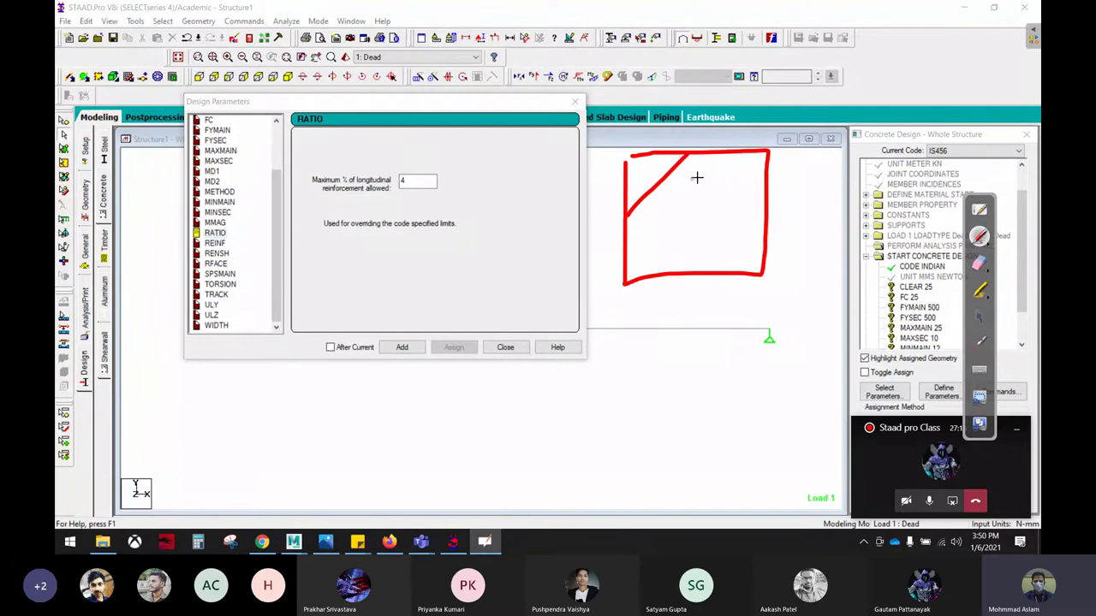
pyautogui.moveTo(733, 155); pyautogui.dragTo(653, 245)
pyautogui.moveTo(756, 182); pyautogui.dragTo(668, 261)
pyautogui.moveTo(751, 236); pyautogui.dragTo(704, 266)
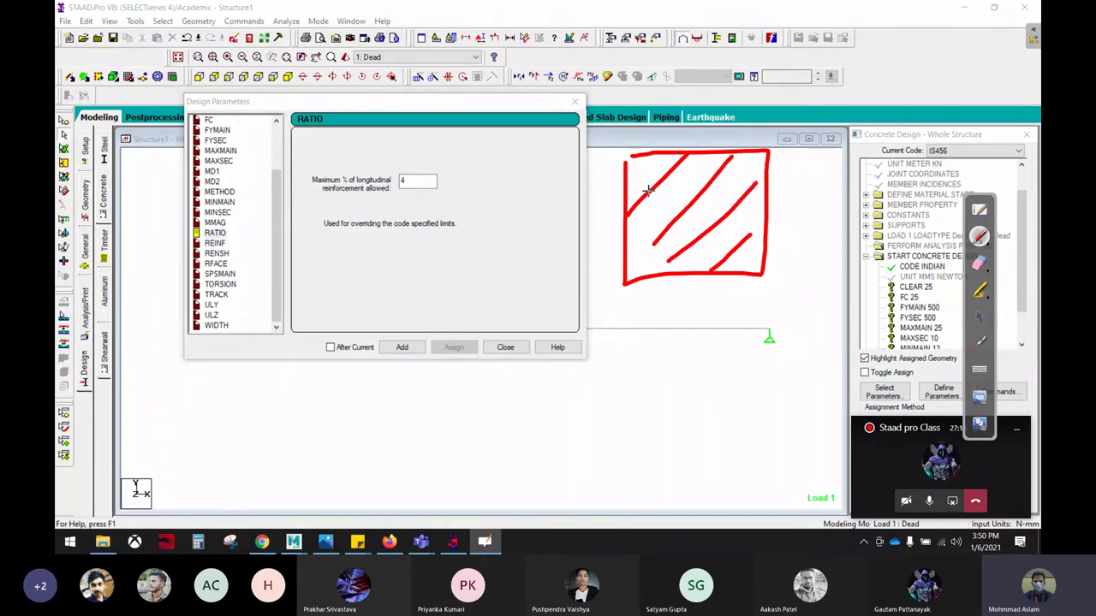
pyautogui.moveTo(428, 161)
pyautogui.mouseDown()
pyautogui.moveTo(356, 152)
pyautogui.moveTo(376, 227)
pyautogui.moveTo(347, 157)
pyautogui.mouseUp()
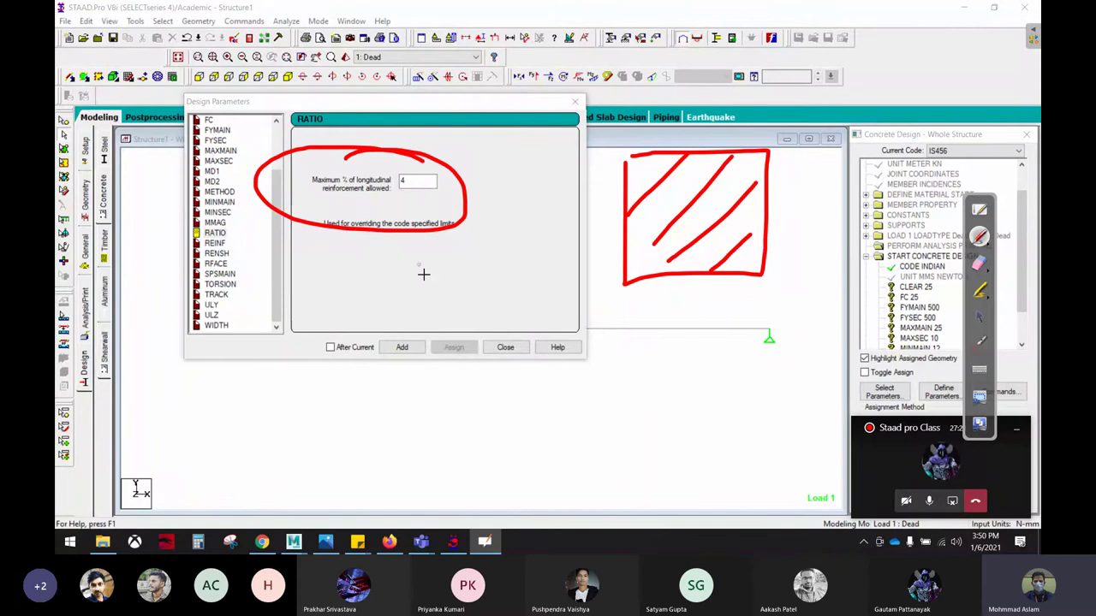
pyautogui.click(980, 317)
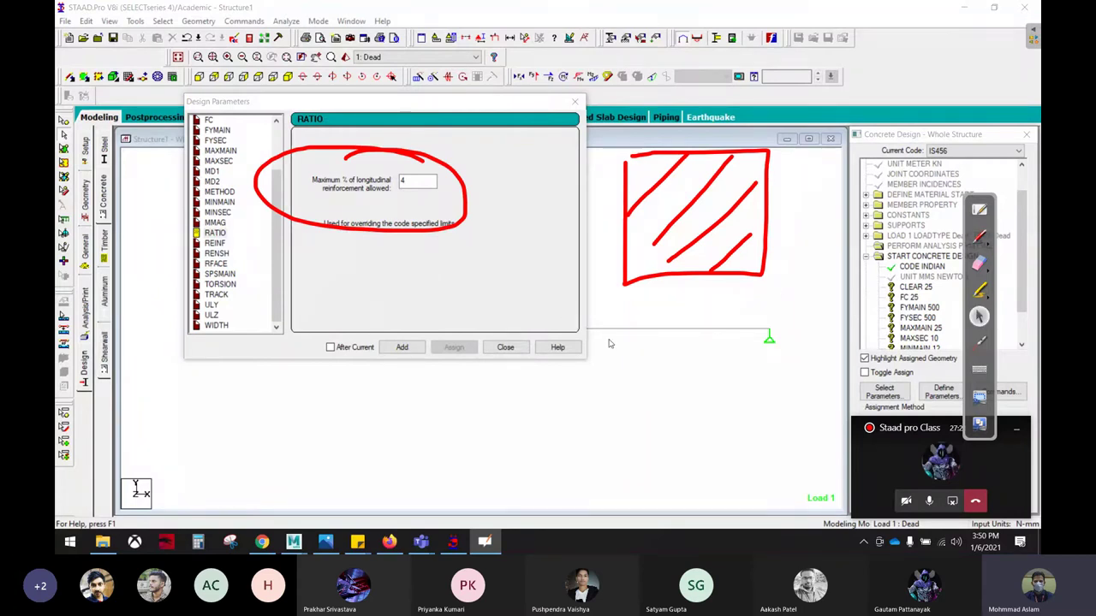
pyautogui.click(979, 264)
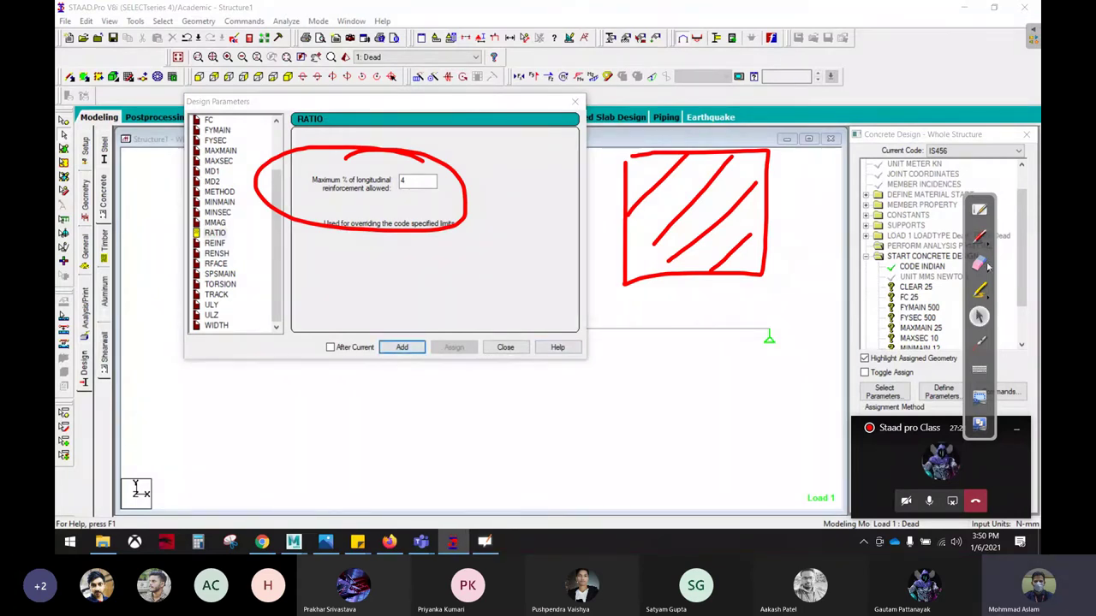
pyautogui.moveTo(745, 184)
pyautogui.mouseDown()
pyautogui.moveTo(385, 152)
pyautogui.moveTo(257, 183)
pyautogui.mouseUp()
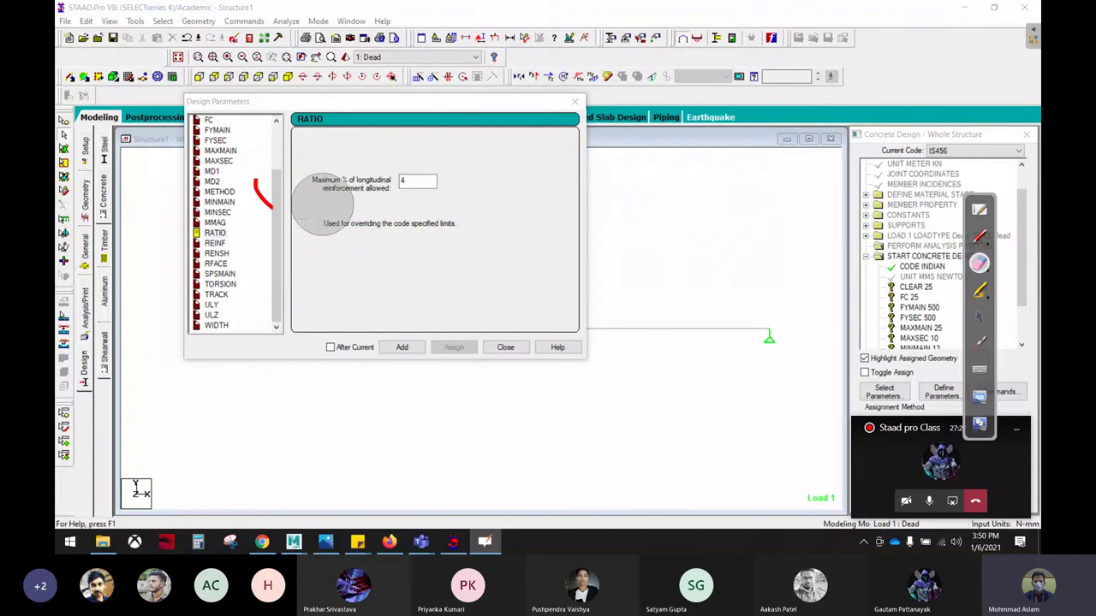
pyautogui.click(980, 319)
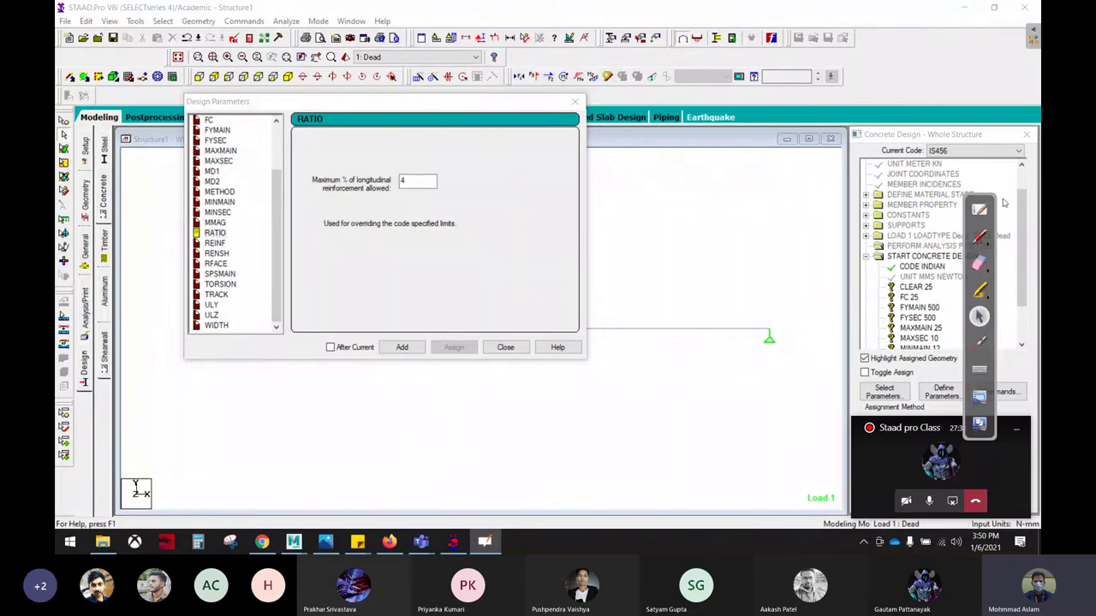
# Close the parameters window and review the CLEAR 25, FC 25 and FYMAIN 500 commands.
pyautogui.click(512, 346)
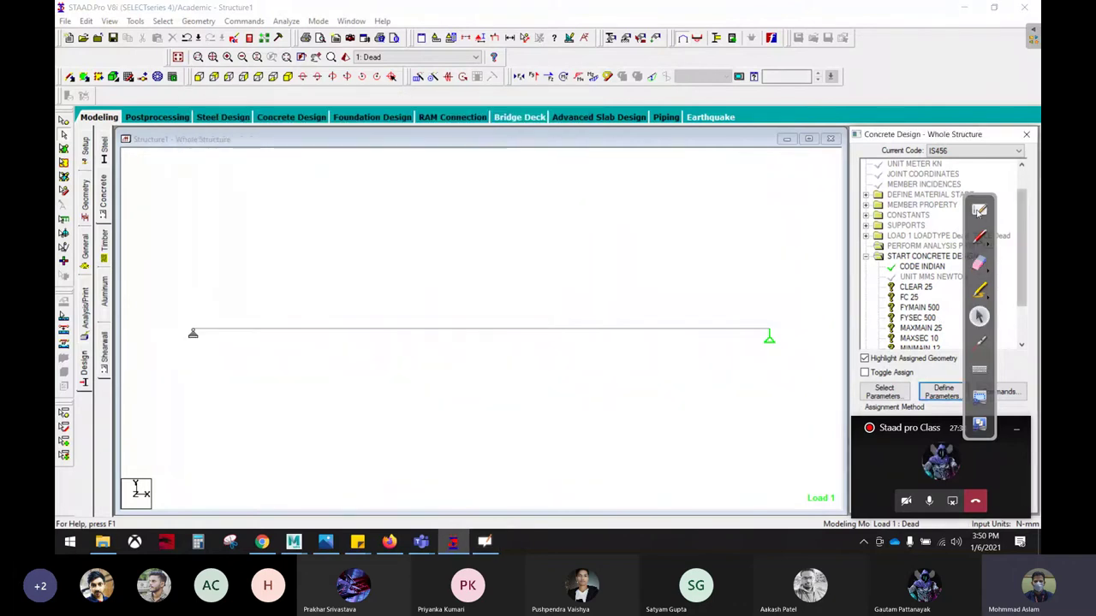
pyautogui.moveTo(974, 227); pyautogui.dragTo(562, 144)
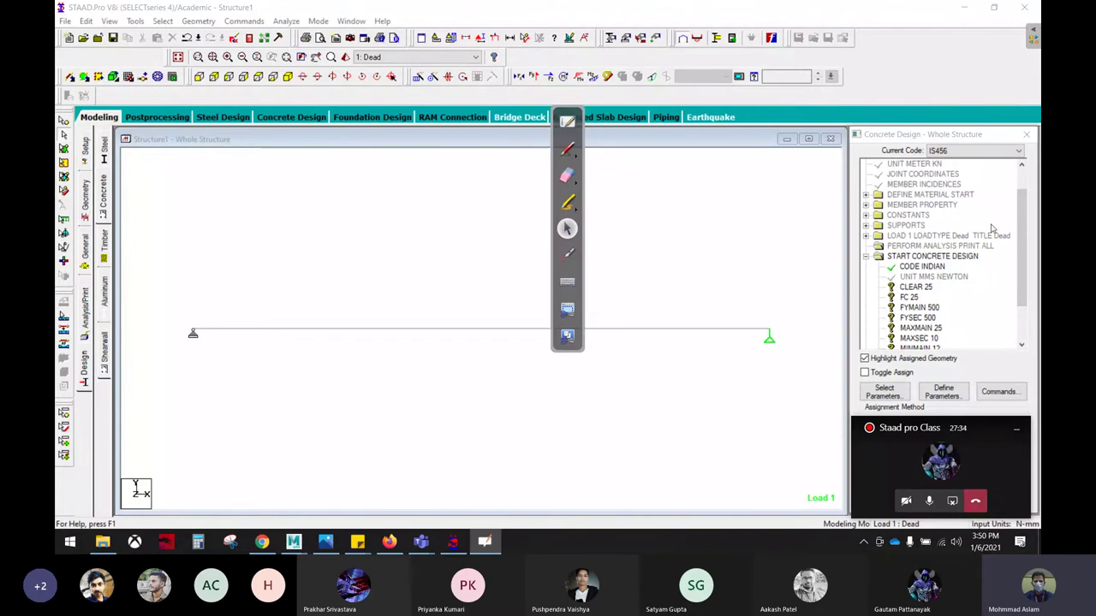
pyautogui.moveTo(1023, 249); pyautogui.dragTo(1032, 283)
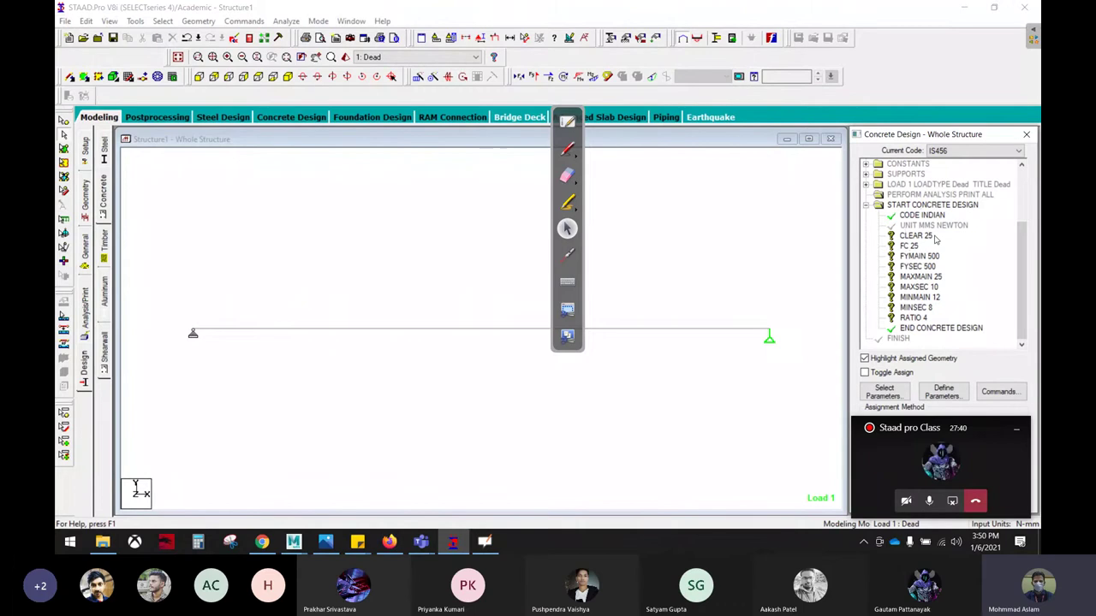
pyautogui.click(928, 237)
pyautogui.click(913, 247)
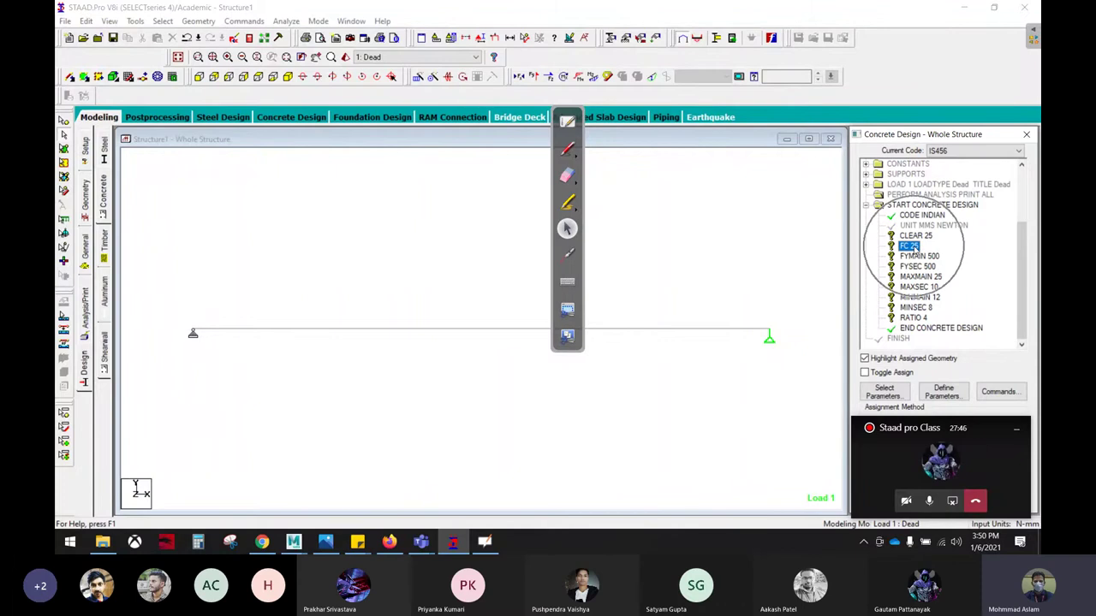
pyautogui.click(921, 259)
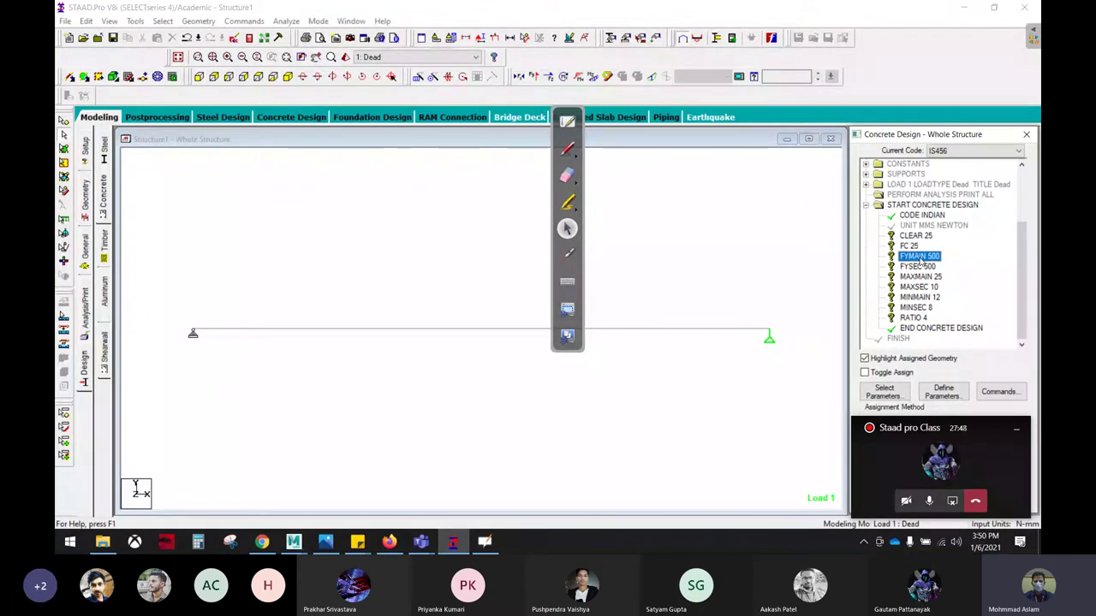
pyautogui.click(920, 261)
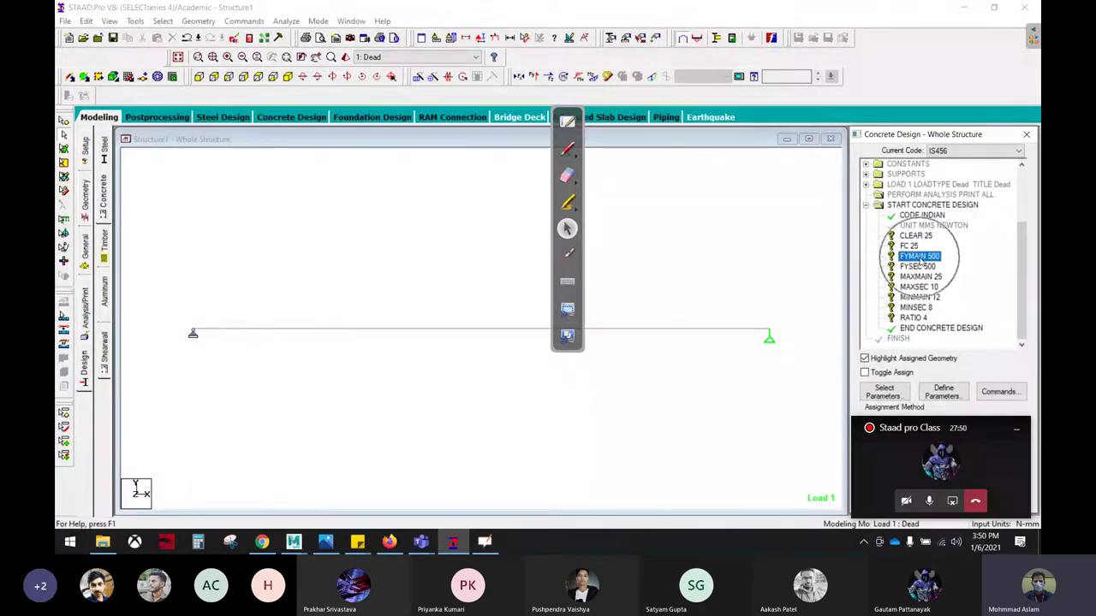
# Review FYSEC 500, MAXMAIN 25, MINMAIN 12, MAXSEC 10 and RATIO 4, then select CLEAR 25.
pyautogui.click(915, 267)
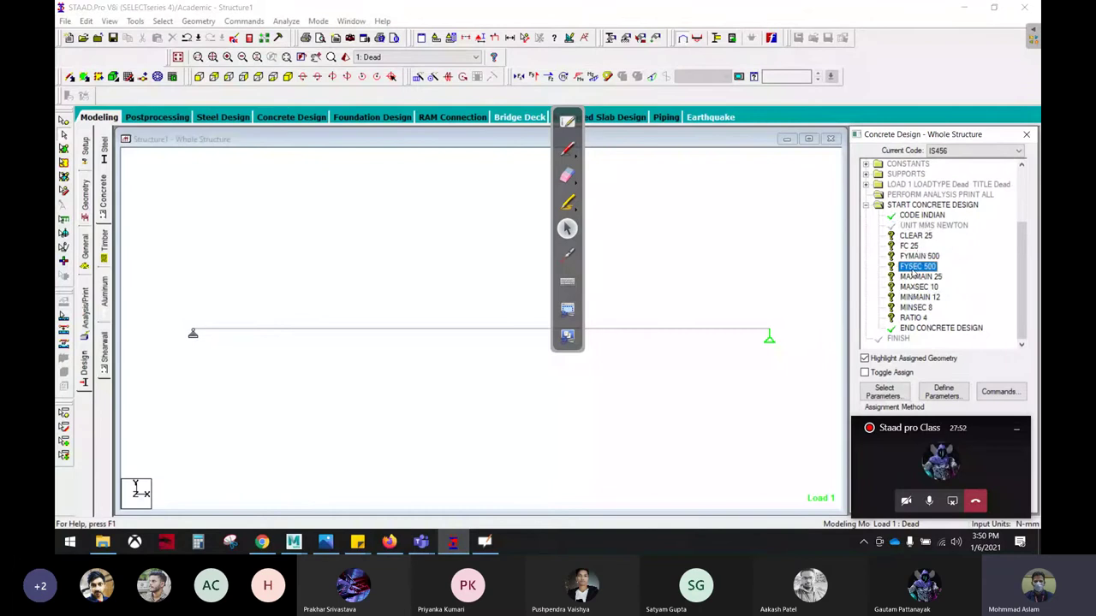
pyautogui.click(911, 280)
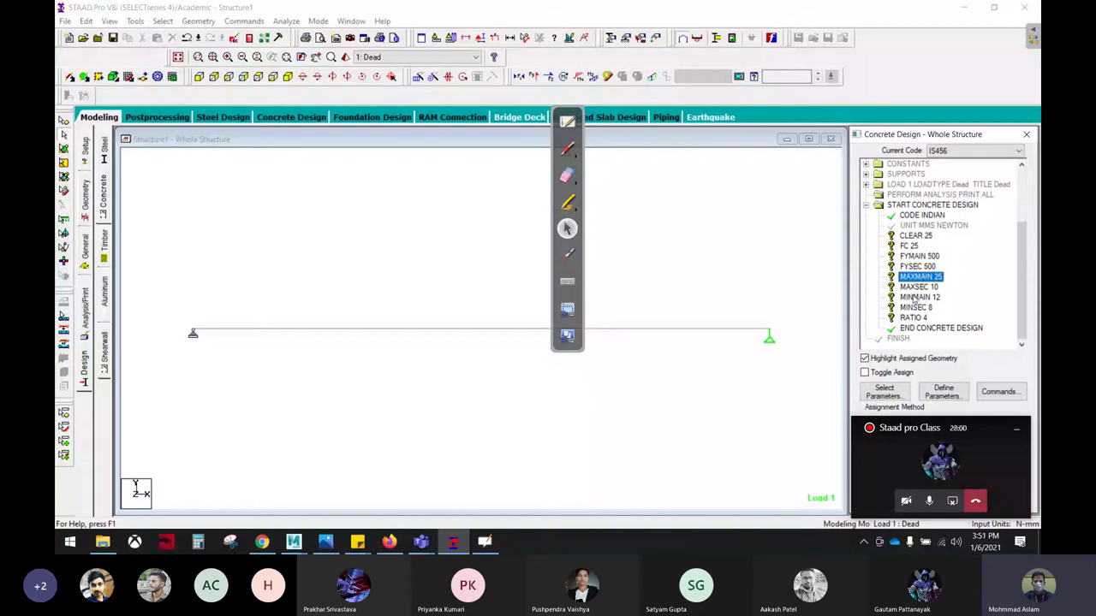
pyautogui.click(915, 299)
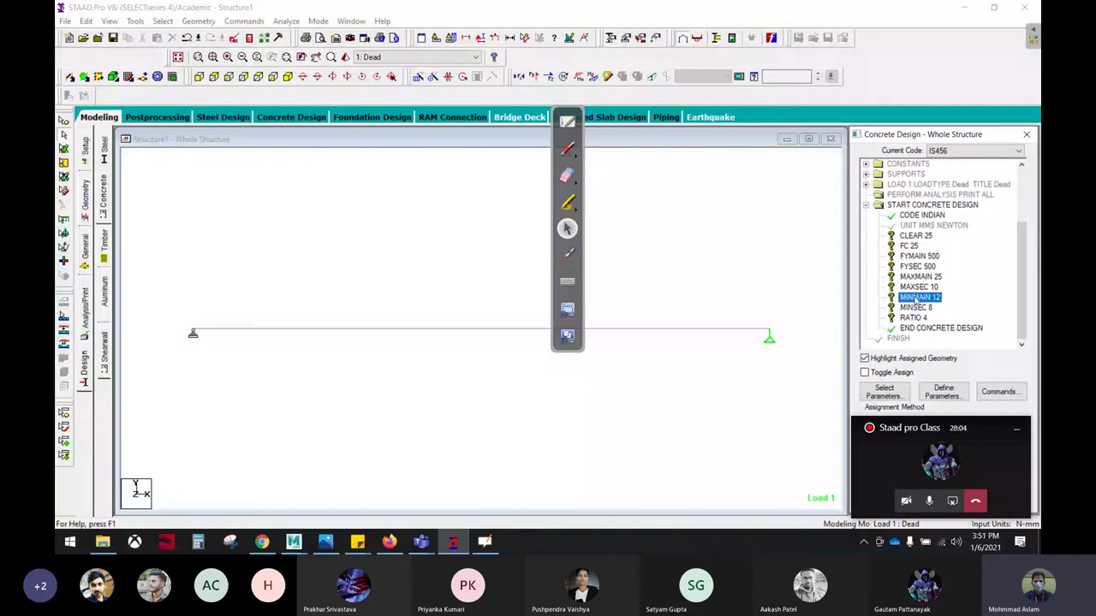
pyautogui.click(913, 288)
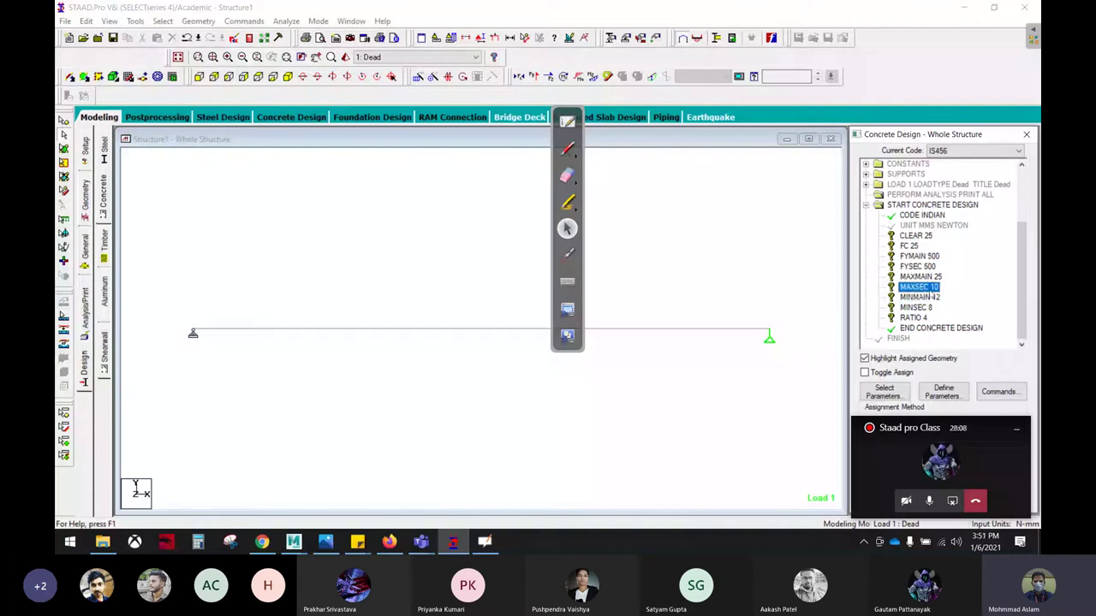
pyautogui.click(921, 320)
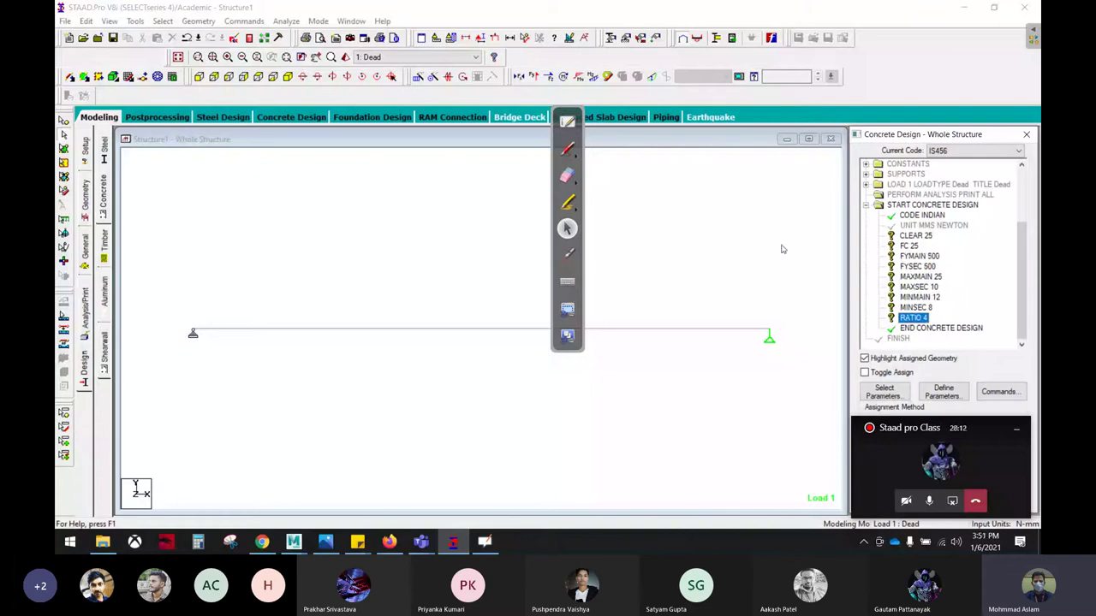
pyautogui.click(914, 237)
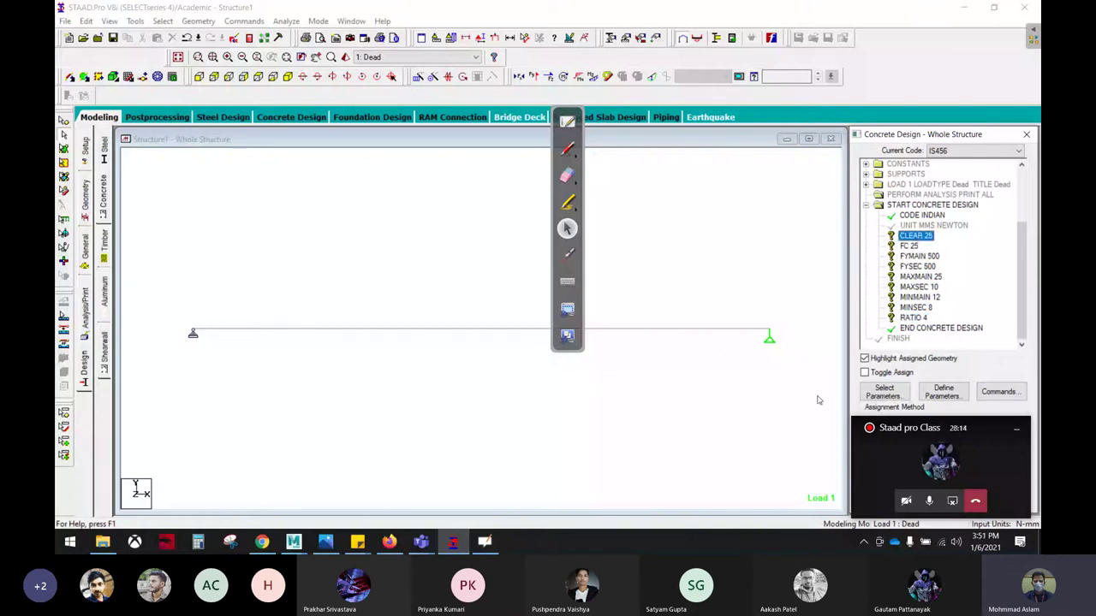
# Assign CLEAR 25, FC 25 and FYMAIN 500 to the beam using Assign To View.
pyautogui.click(974, 428)
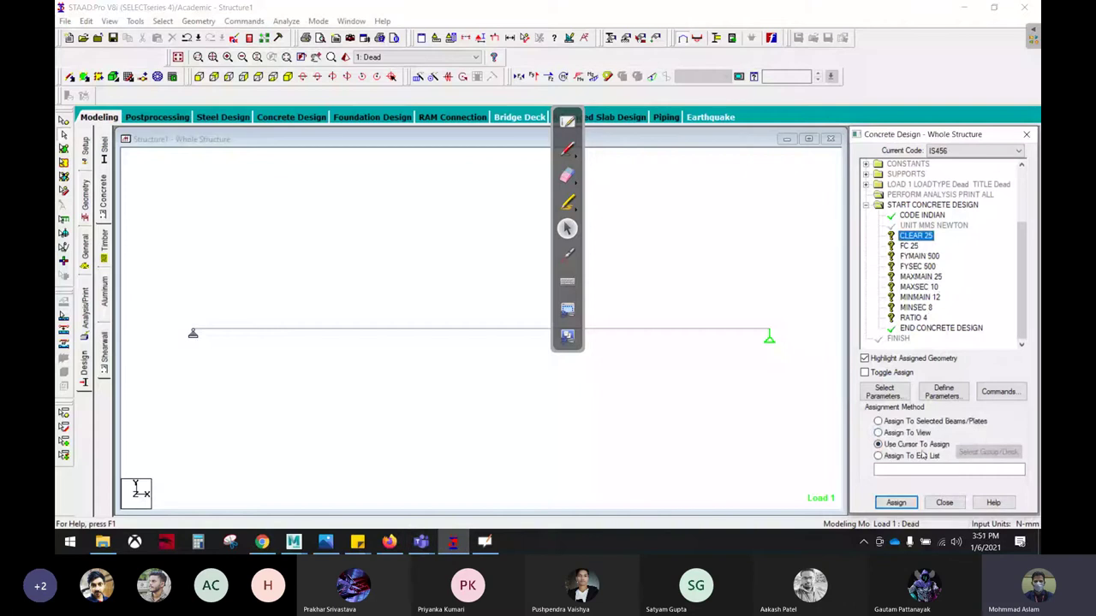
pyautogui.click(908, 433)
pyautogui.click(895, 503)
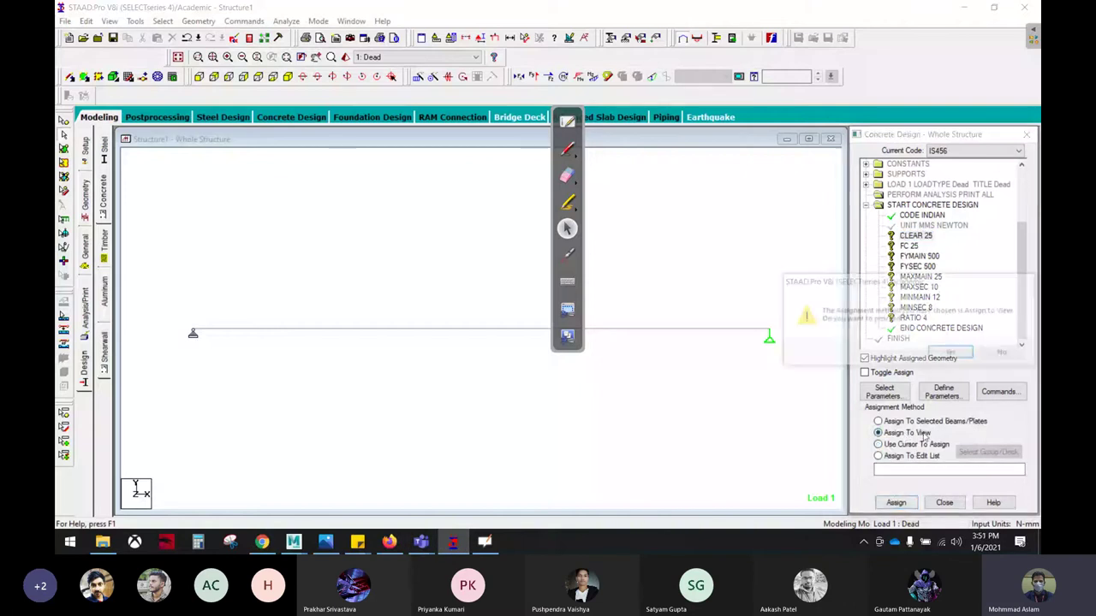
pyautogui.click(952, 356)
pyautogui.click(909, 247)
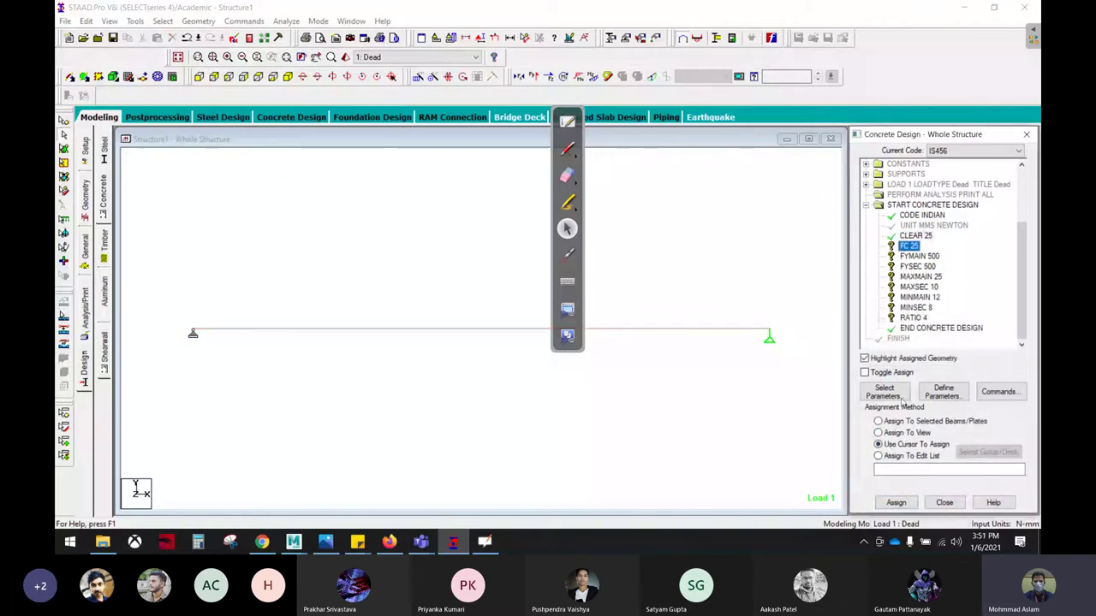
pyautogui.click(904, 432)
pyautogui.click(897, 502)
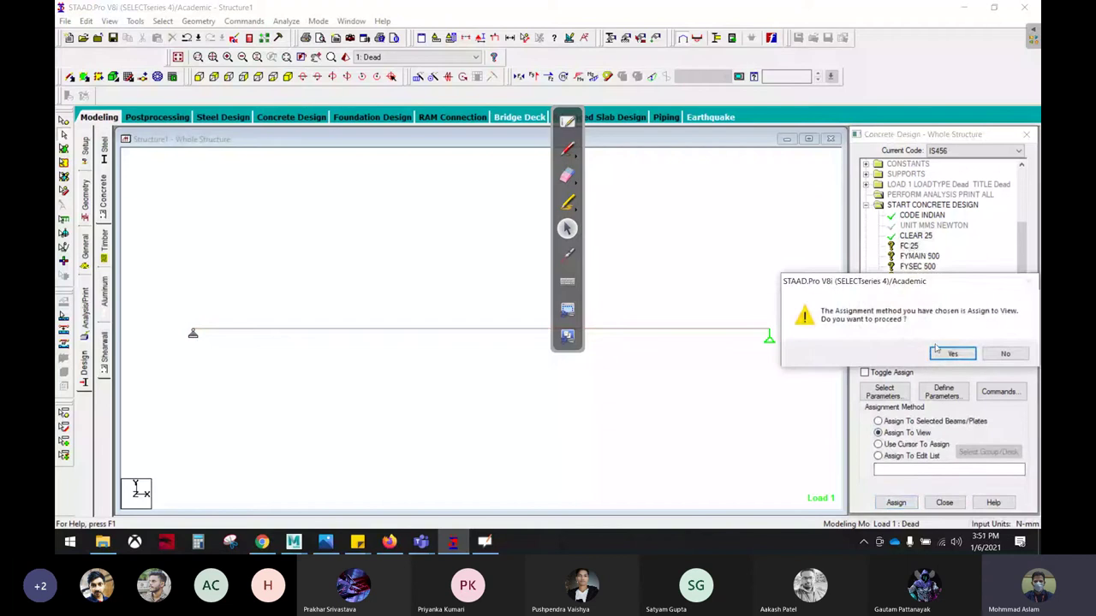
pyautogui.click(952, 352)
pyautogui.click(918, 256)
pyautogui.click(902, 432)
pyautogui.click(896, 502)
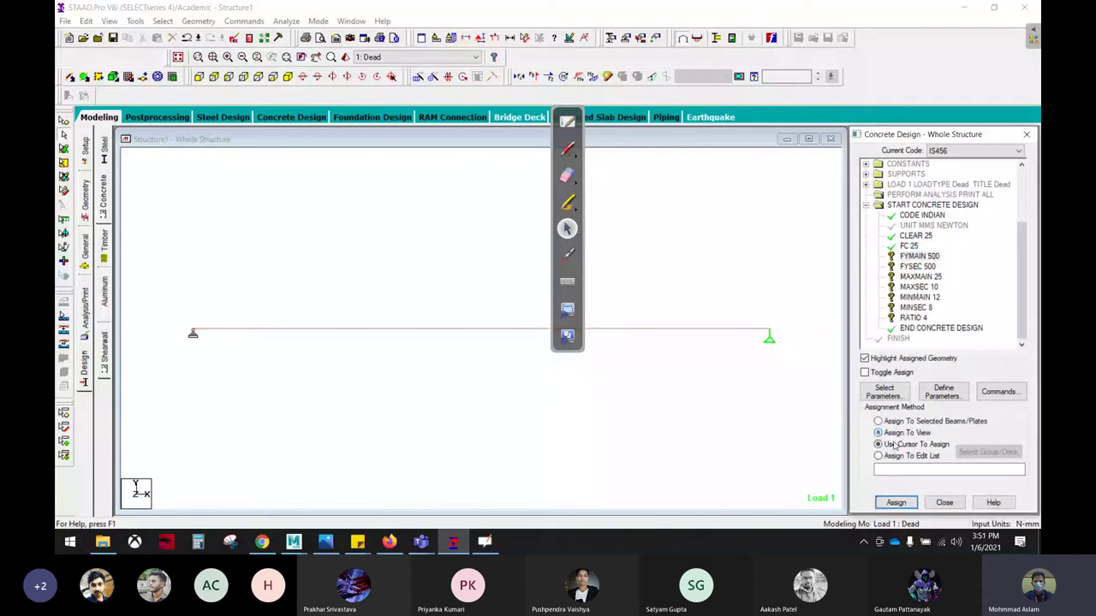
pyautogui.click(952, 353)
# Assign FYSEC 500 and MAXMAIN 25 to the beam, dismissing the auto-save prompt.
pyautogui.click(918, 266)
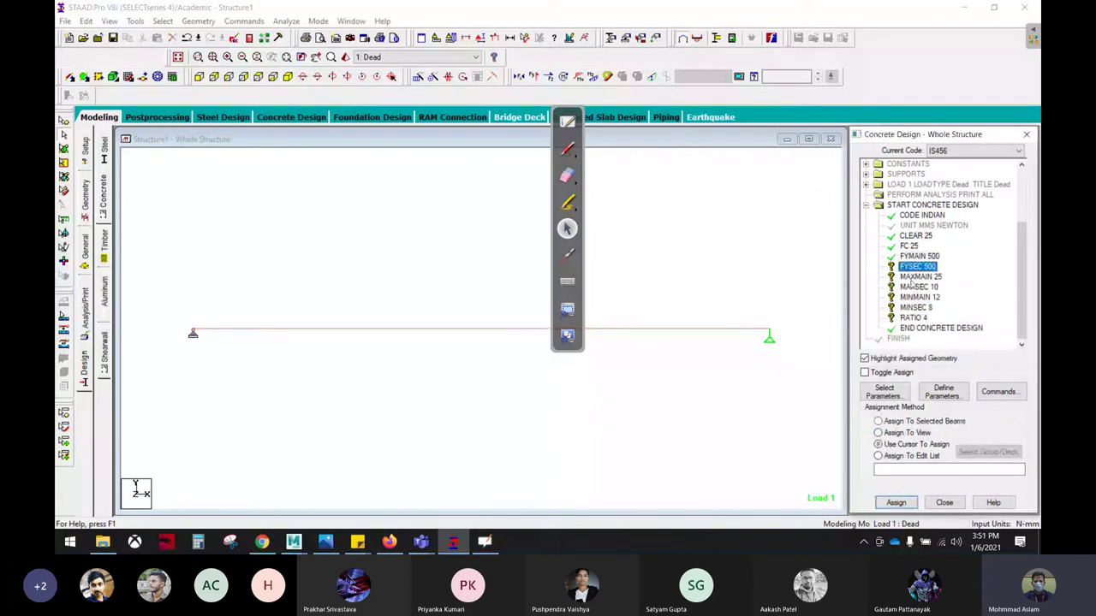
pyautogui.click(878, 445)
pyautogui.click(895, 503)
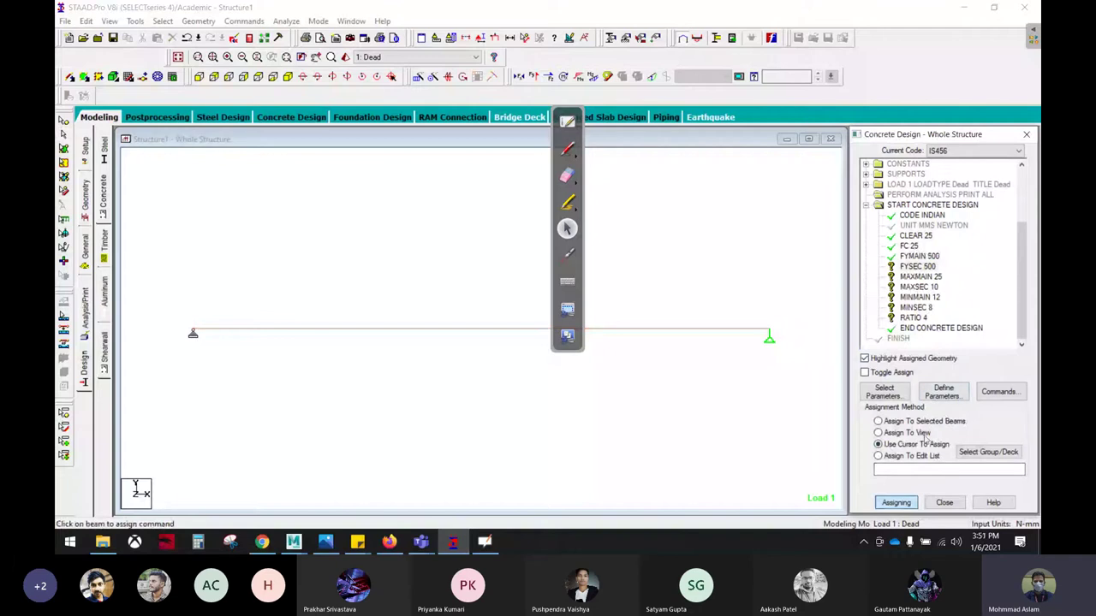
pyautogui.click(878, 433)
pyautogui.click(896, 502)
pyautogui.click(952, 353)
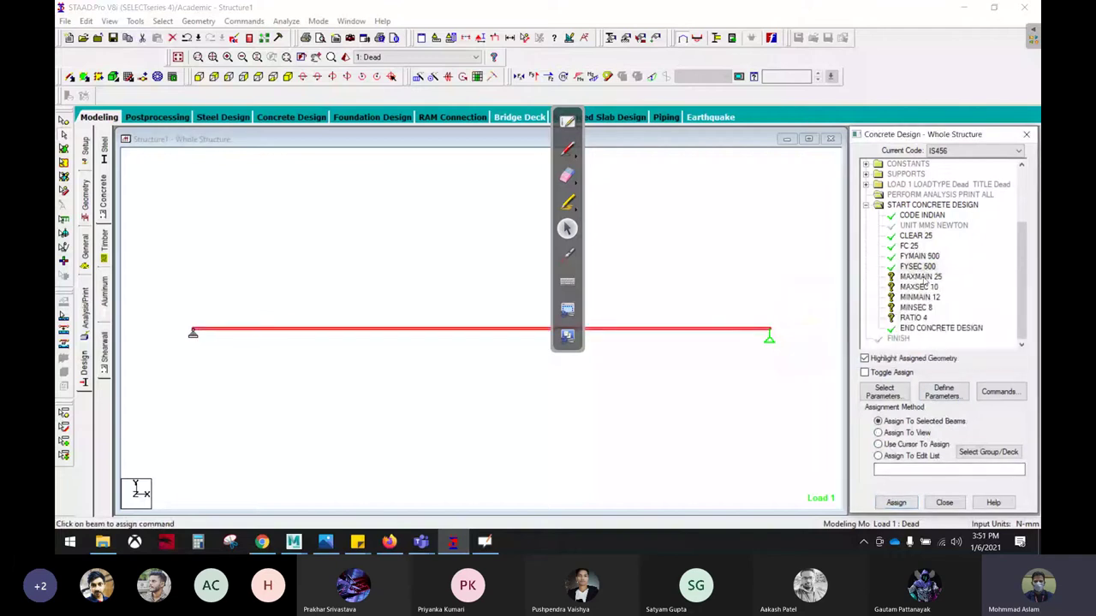
pyautogui.click(895, 503)
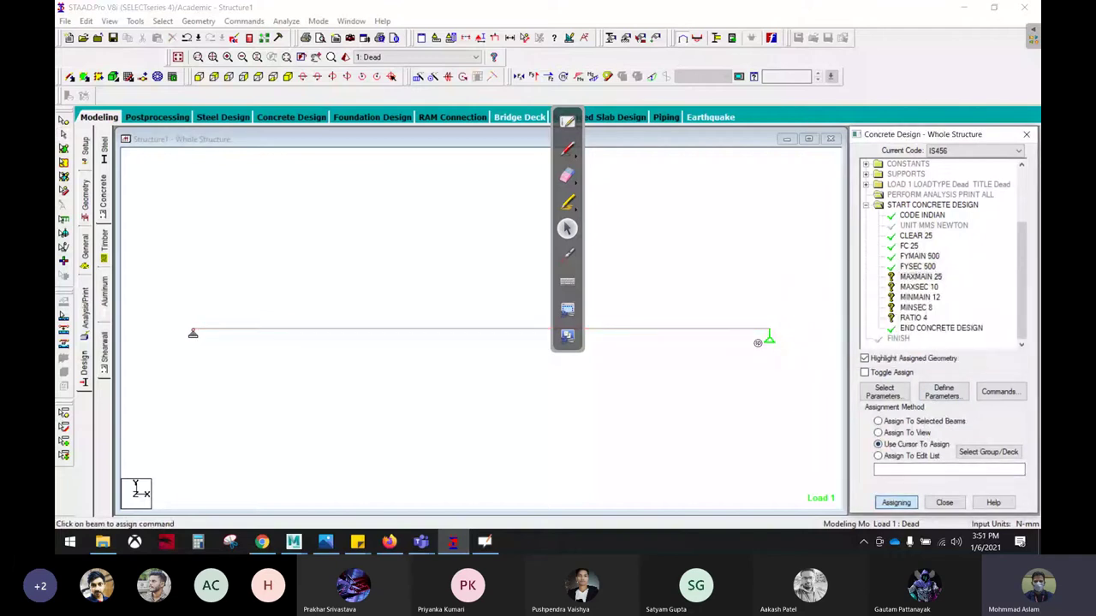
pyautogui.click(755, 331)
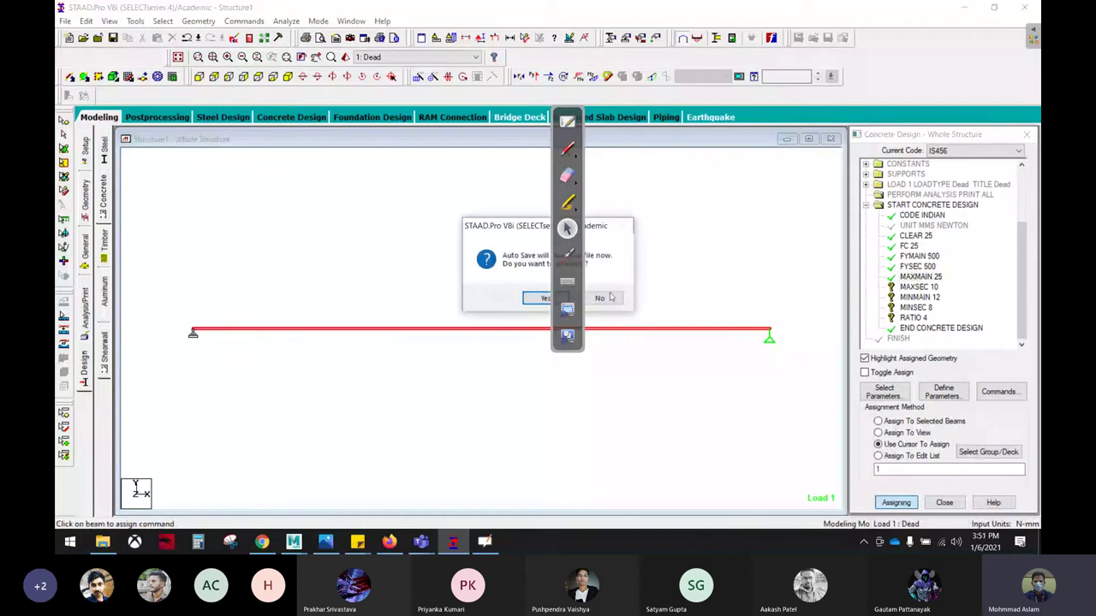
pyautogui.click(538, 298)
pyautogui.click(465, 298)
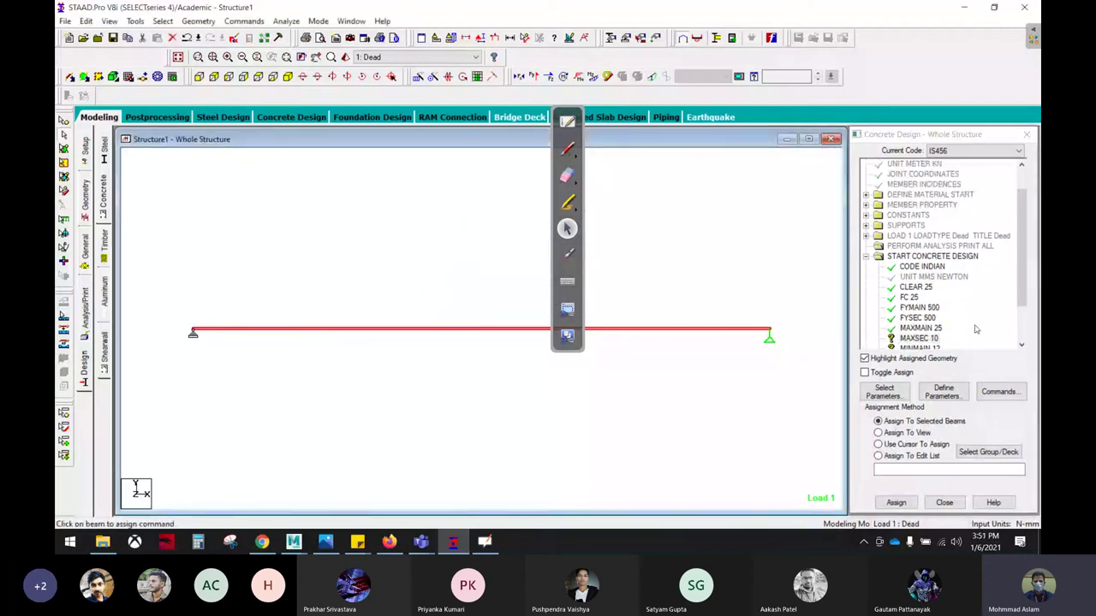
pyautogui.scroll(-2, 980, 343)
pyautogui.scroll(-1, 980, 343)
# Assign MAXSEC 10, MINMAIN 12, MINSEC 8 and RATIO 4 to the beam.
pyautogui.click(899, 432)
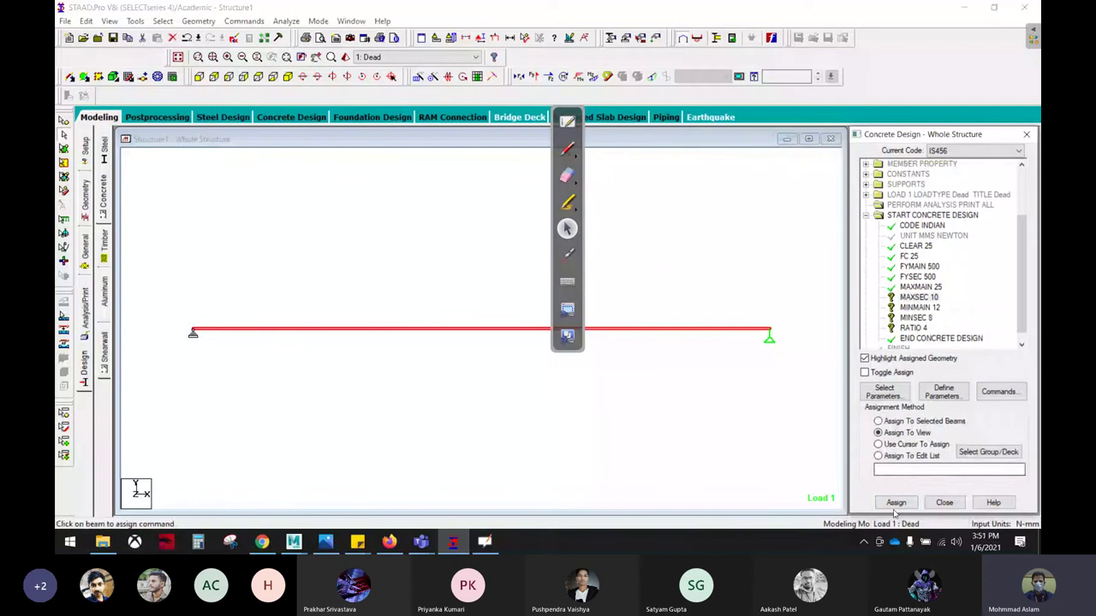
pyautogui.click(895, 502)
pyautogui.click(952, 354)
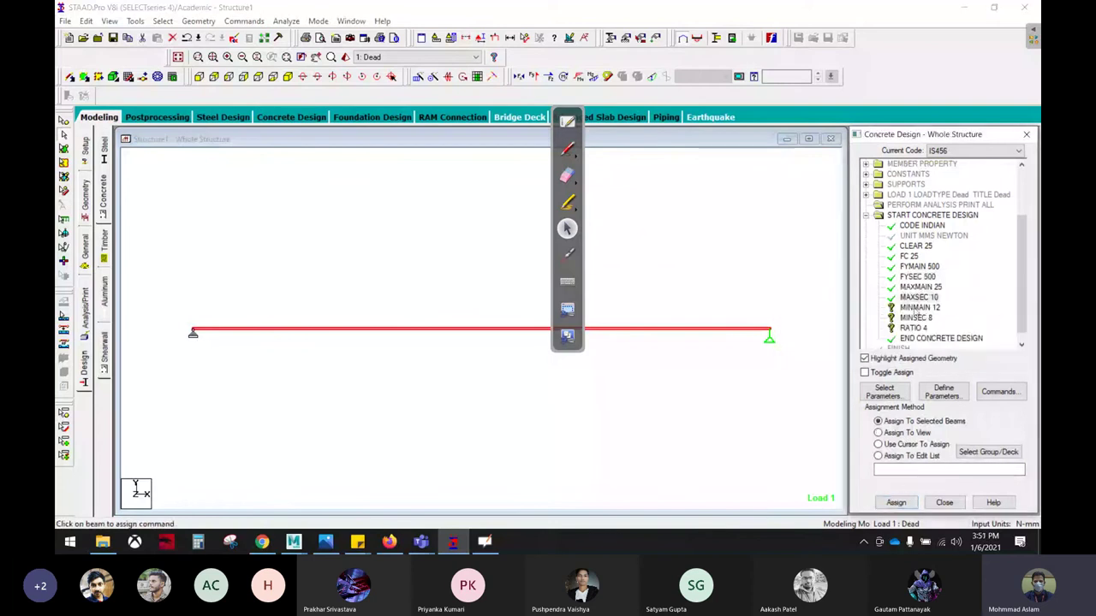
pyautogui.click(916, 444)
pyautogui.click(895, 503)
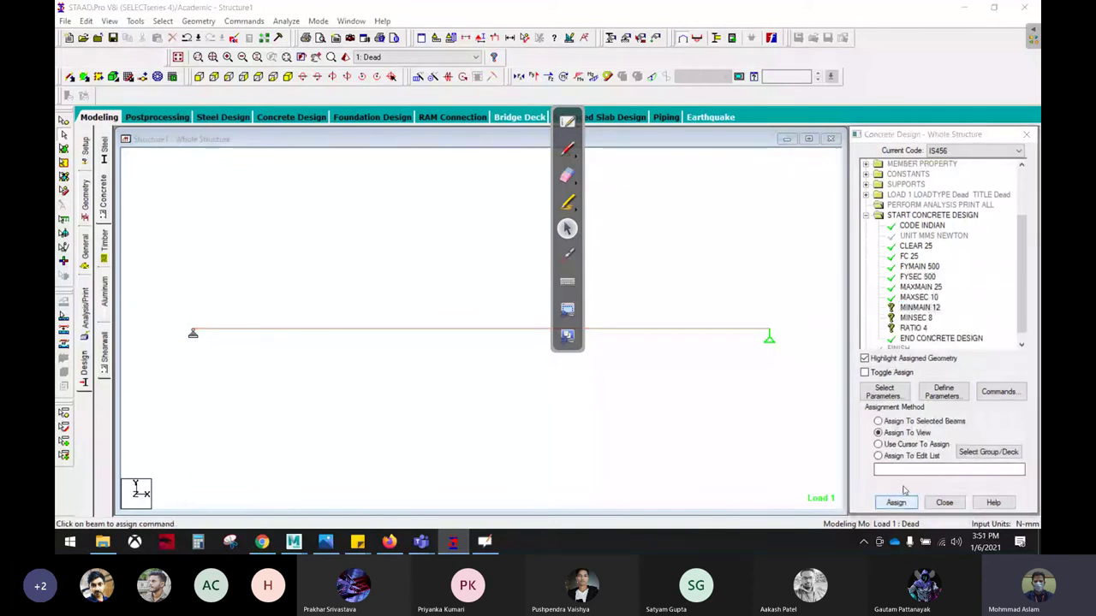
pyautogui.click(946, 352)
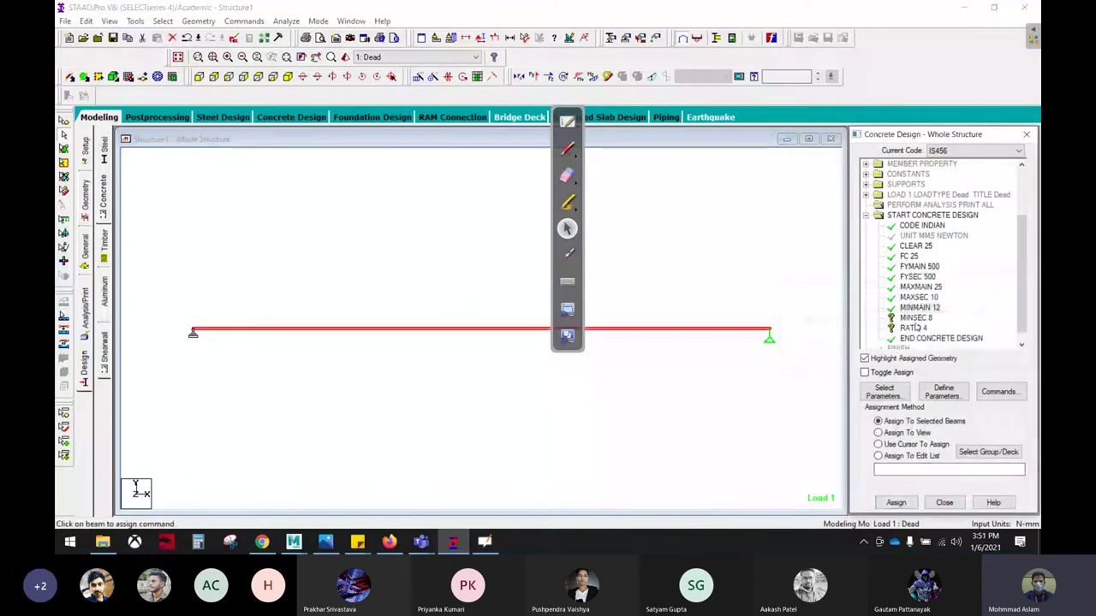
pyautogui.click(897, 432)
pyautogui.click(896, 503)
pyautogui.click(951, 354)
pyautogui.click(908, 433)
pyautogui.click(896, 503)
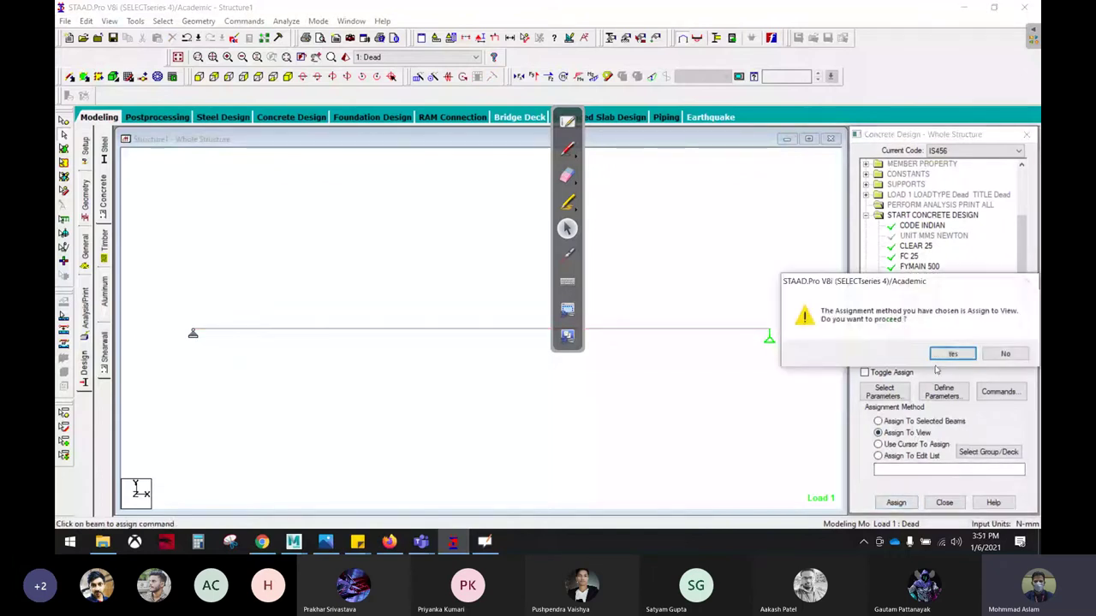
pyautogui.click(947, 355)
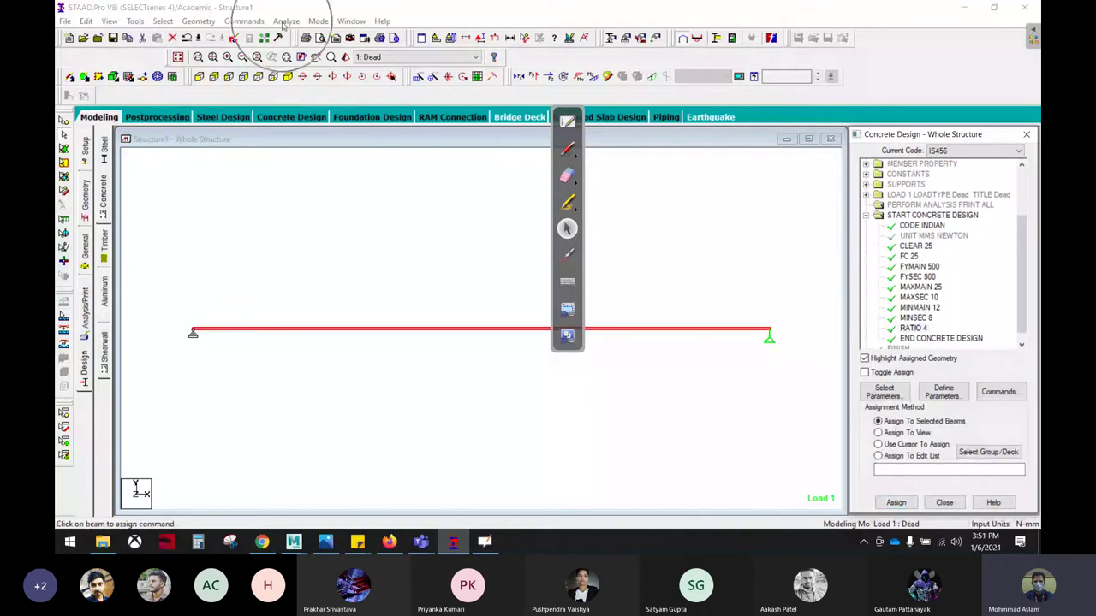
# Save the structure and run the analysis, closing the report once it finishes with 0 errors.
pyautogui.click(286, 21)
pyautogui.click(308, 36)
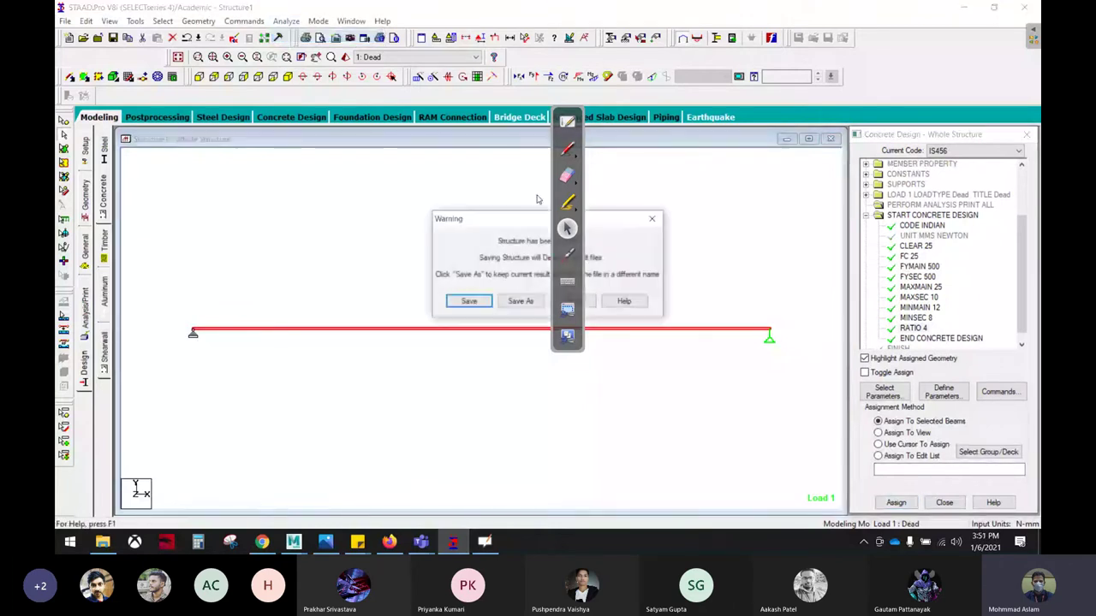
pyautogui.click(469, 300)
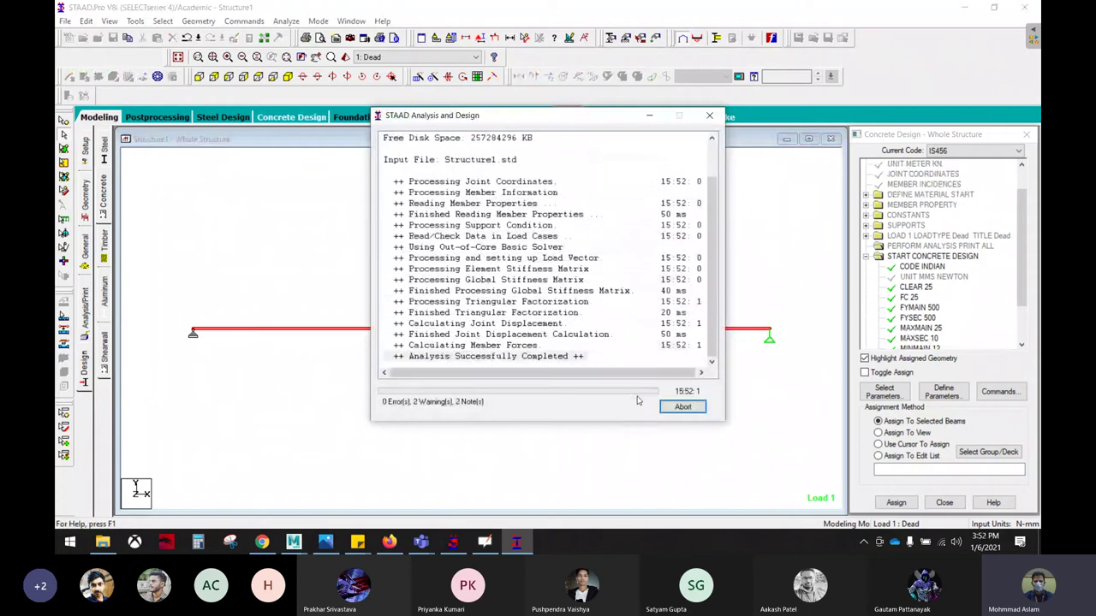
pyautogui.click(683, 407)
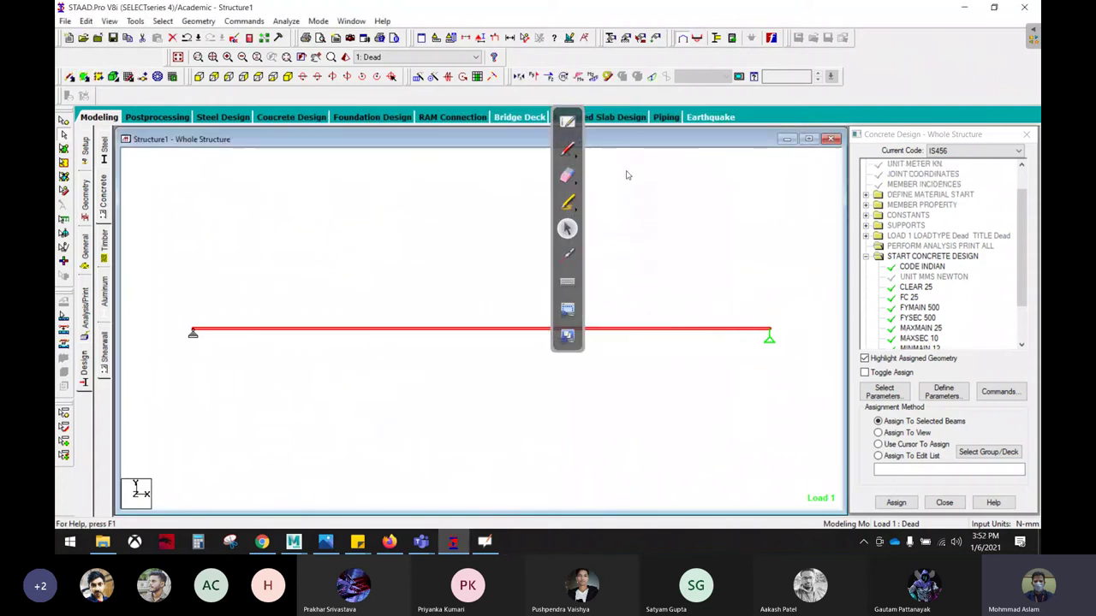
pyautogui.moveTo(561, 149); pyautogui.dragTo(947, 147)
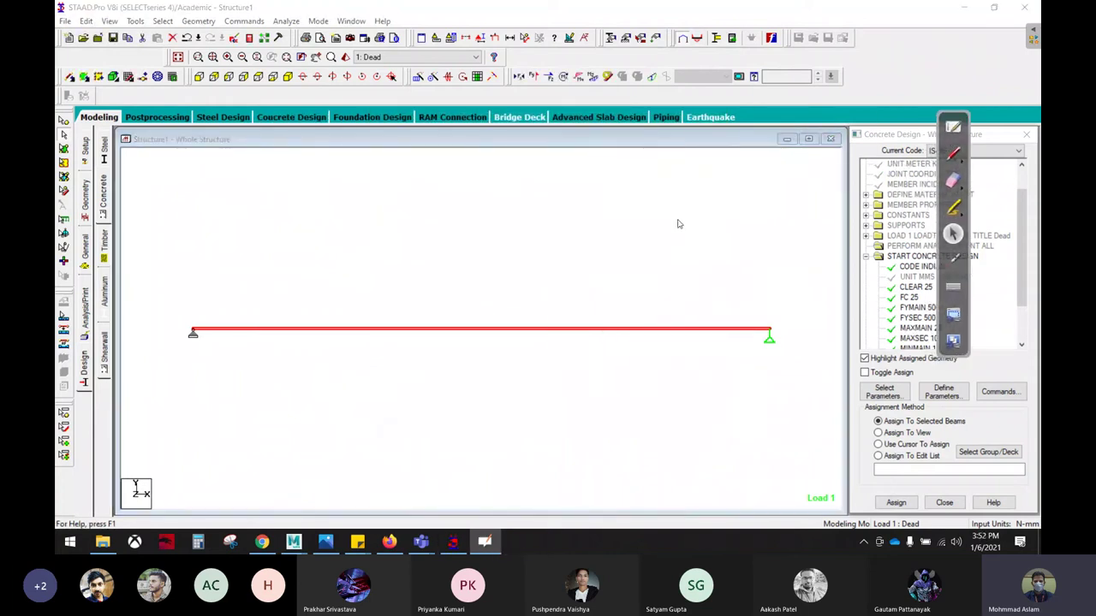
pyautogui.click(595, 339)
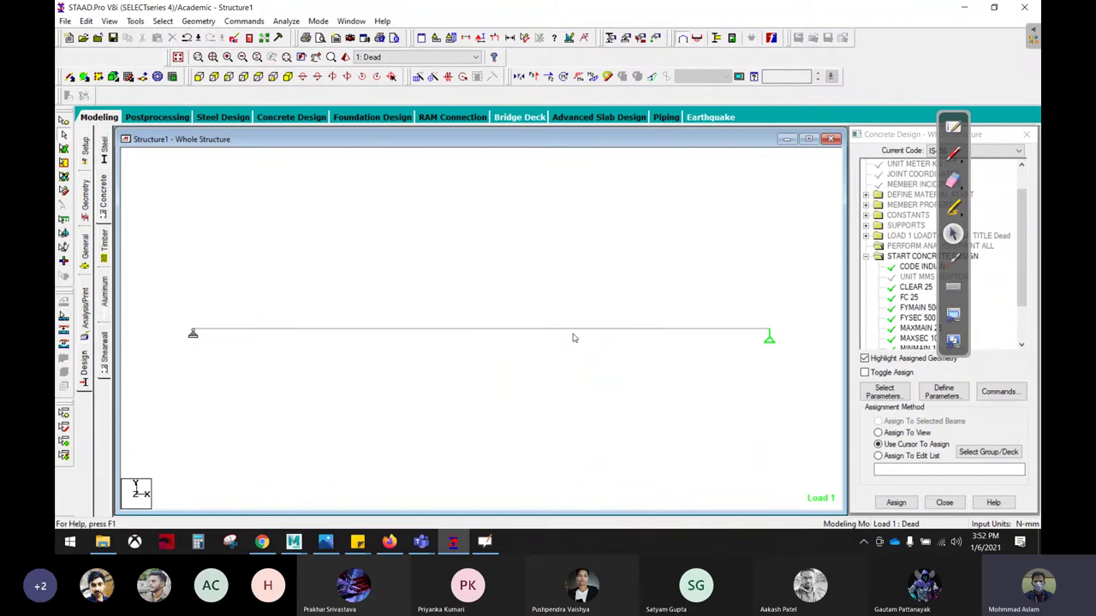
# Check beam 1's properties and circle its 5000 mm, Rect 0.23x0.23 section label.
pyautogui.doubleClick(573, 336)
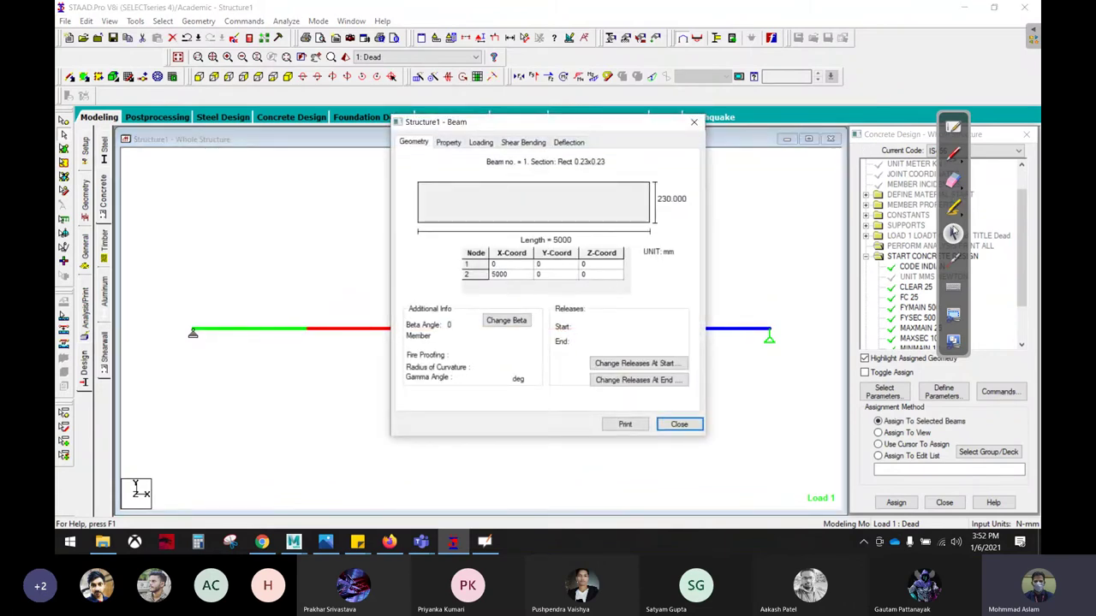
pyautogui.click(953, 153)
pyautogui.moveTo(613, 135)
pyautogui.mouseDown()
pyautogui.moveTo(502, 109)
pyautogui.moveTo(638, 151)
pyautogui.moveTo(656, 130)
pyautogui.moveTo(703, 148)
pyautogui.moveTo(753, 130)
pyautogui.moveTo(759, 138)
pyautogui.mouseUp()
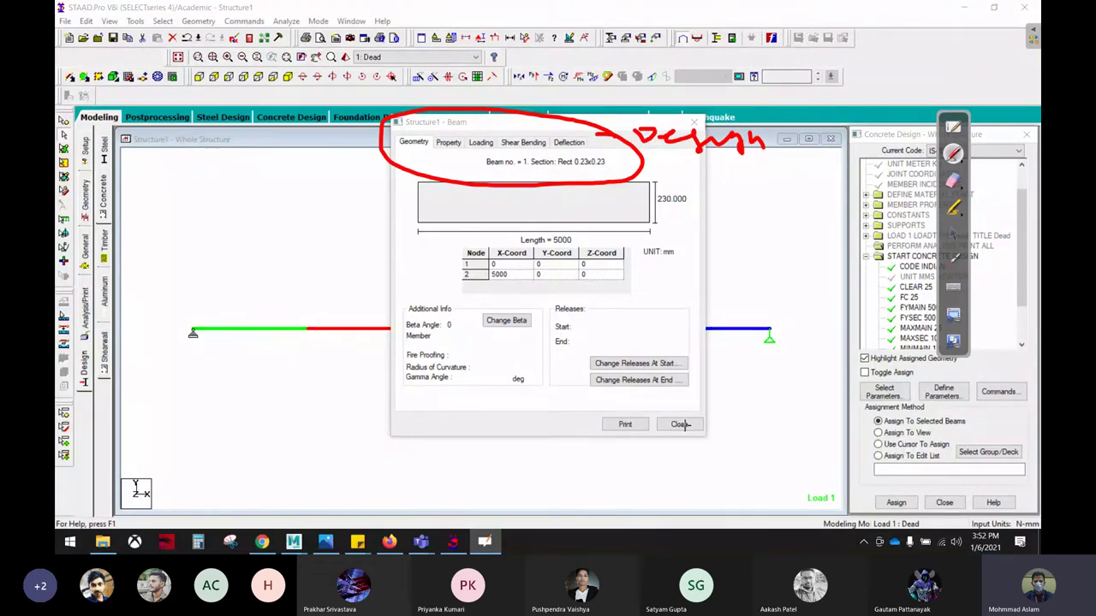
pyautogui.click(953, 233)
pyautogui.click(679, 424)
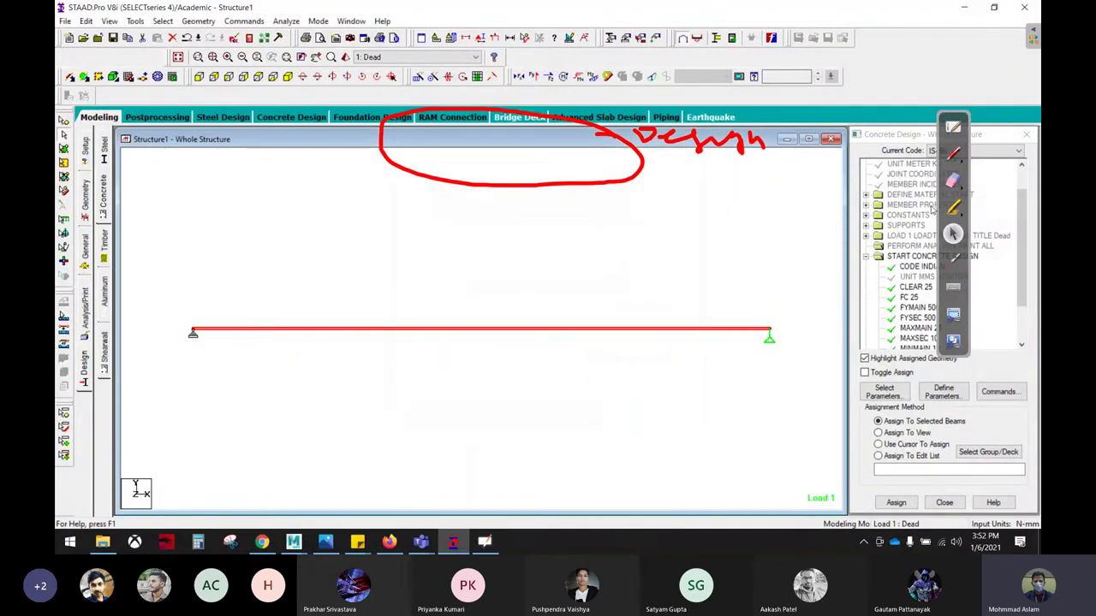
# Erase the red annotation and return to the pointer tool.
pyautogui.click(953, 181)
pyautogui.moveTo(736, 139)
pyautogui.mouseDown()
pyautogui.moveTo(411, 167)
pyautogui.moveTo(531, 176)
pyautogui.mouseUp()
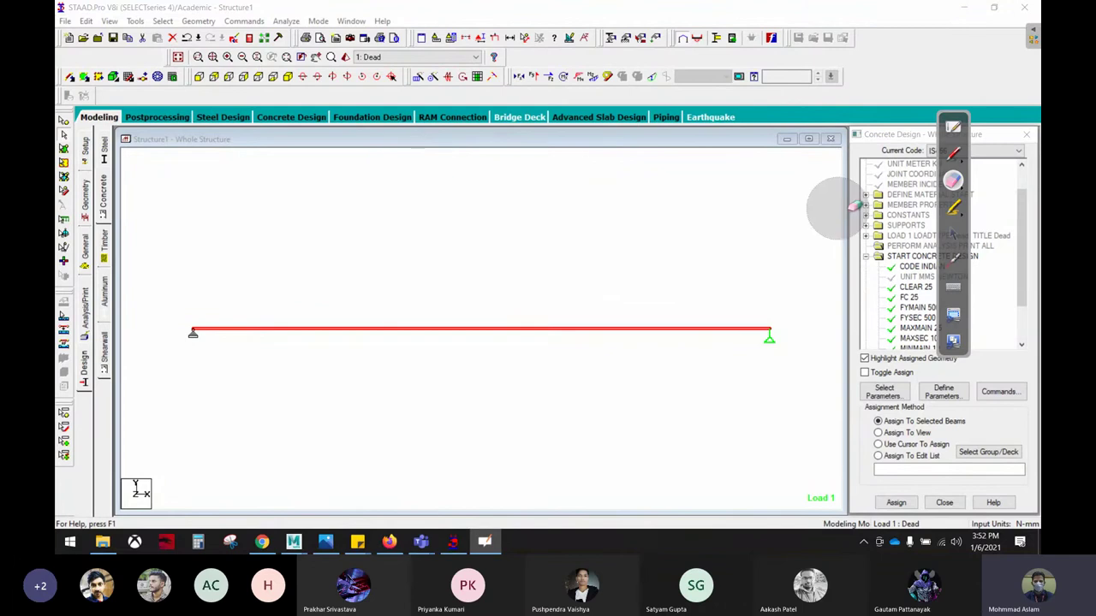
pyautogui.click(949, 234)
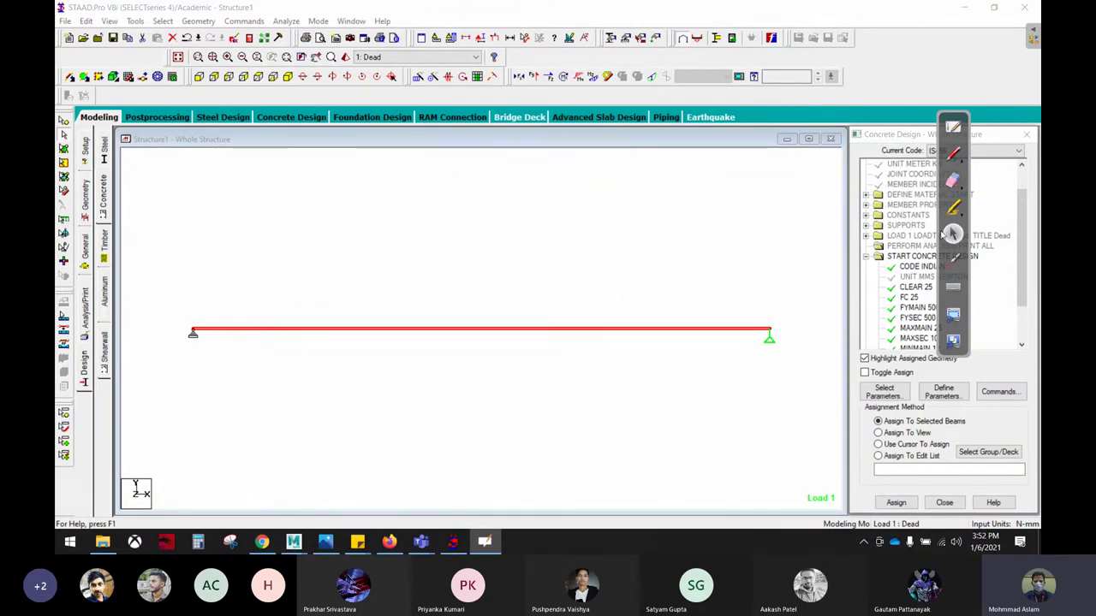
# Run the analysis, review the CONCRETE DESIGN results in the Output Viewer, then close it.
pyautogui.click(249, 39)
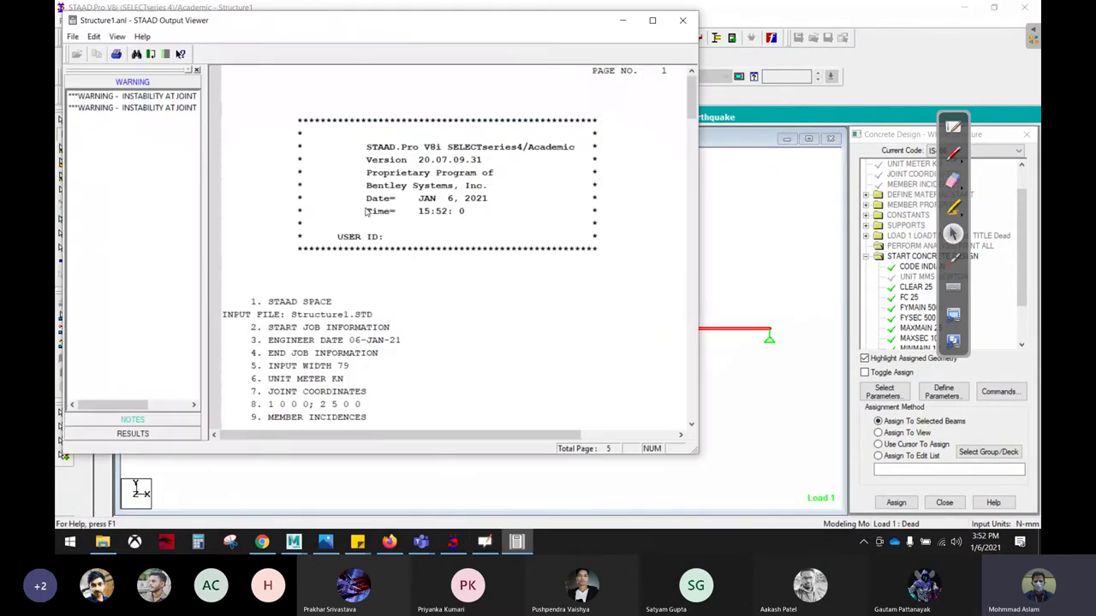
pyautogui.click(168, 435)
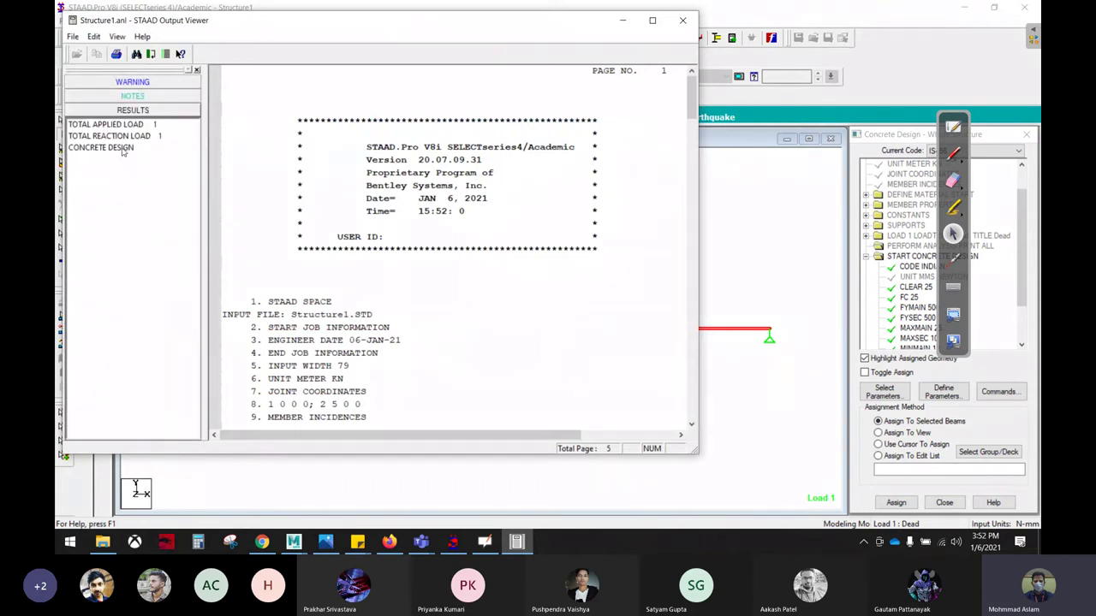
pyautogui.click(101, 147)
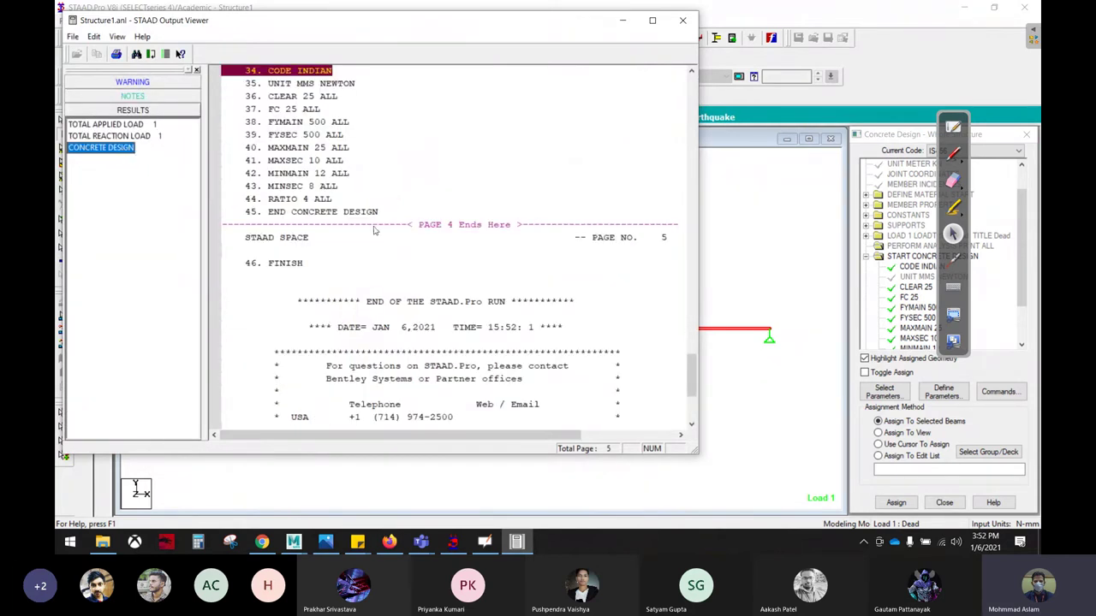
pyautogui.scroll(-4, 507, 209)
pyautogui.scroll(3, 586, 238)
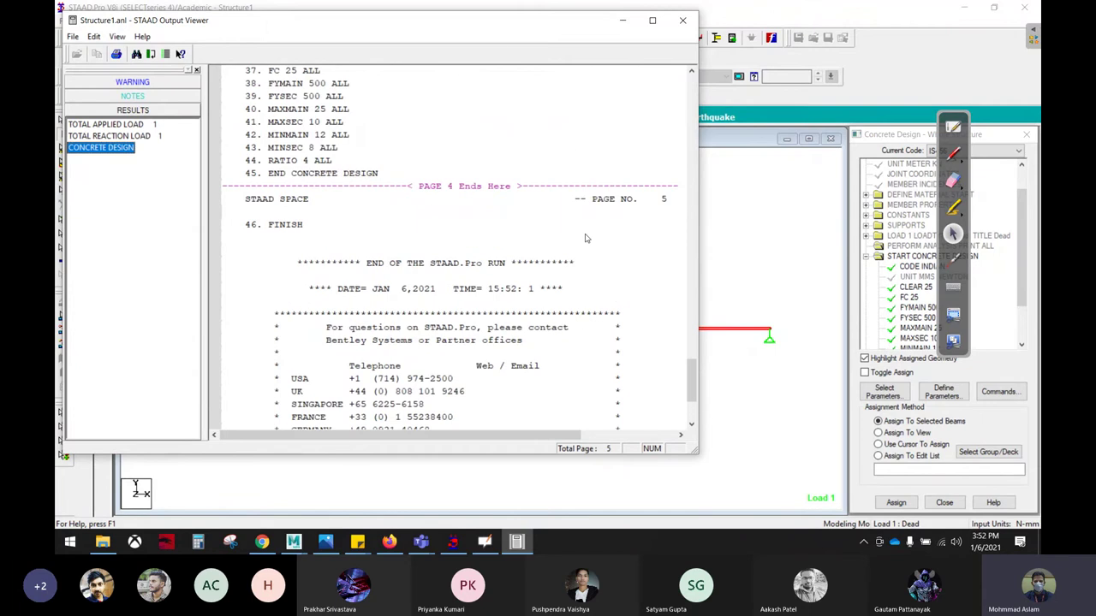
pyautogui.scroll(-2, 580, 249)
pyautogui.scroll(7, 567, 259)
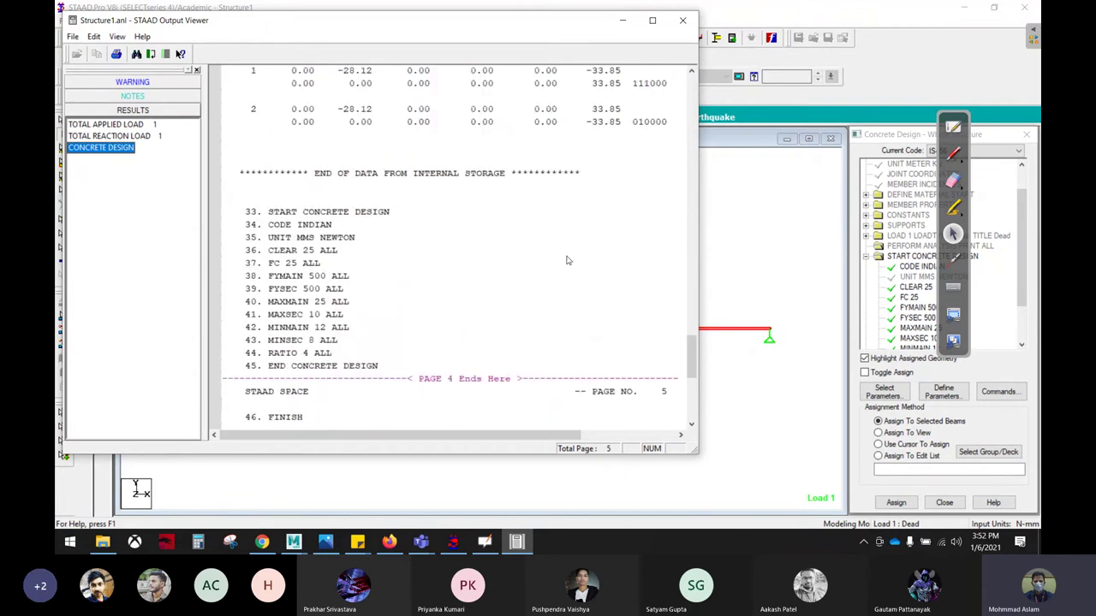
pyautogui.scroll(-5, 556, 261)
pyautogui.scroll(2, 557, 261)
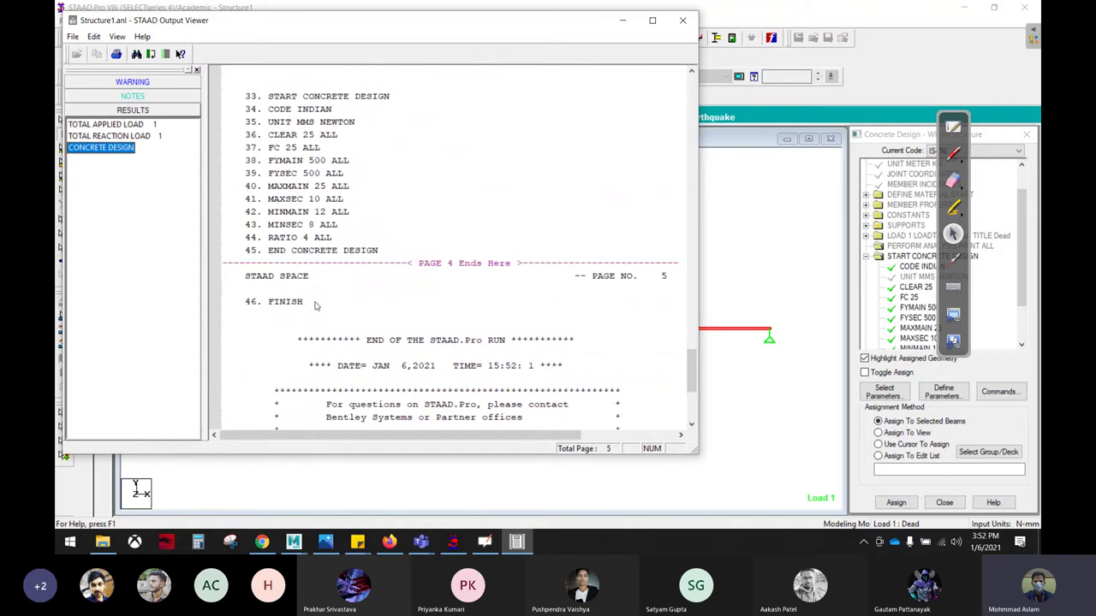
pyautogui.click(683, 19)
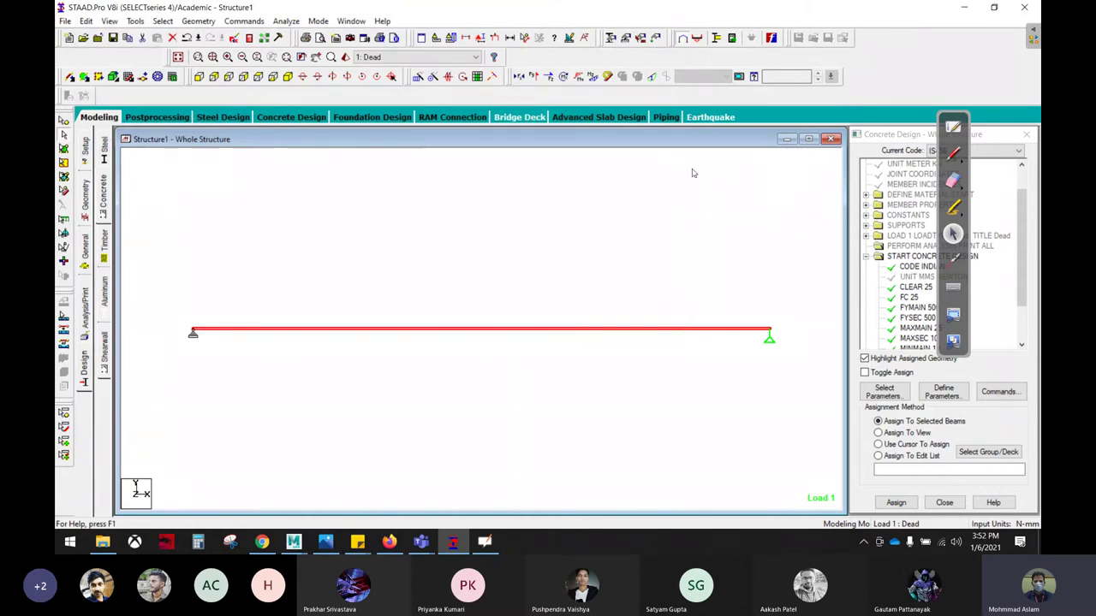
pyautogui.click(953, 154)
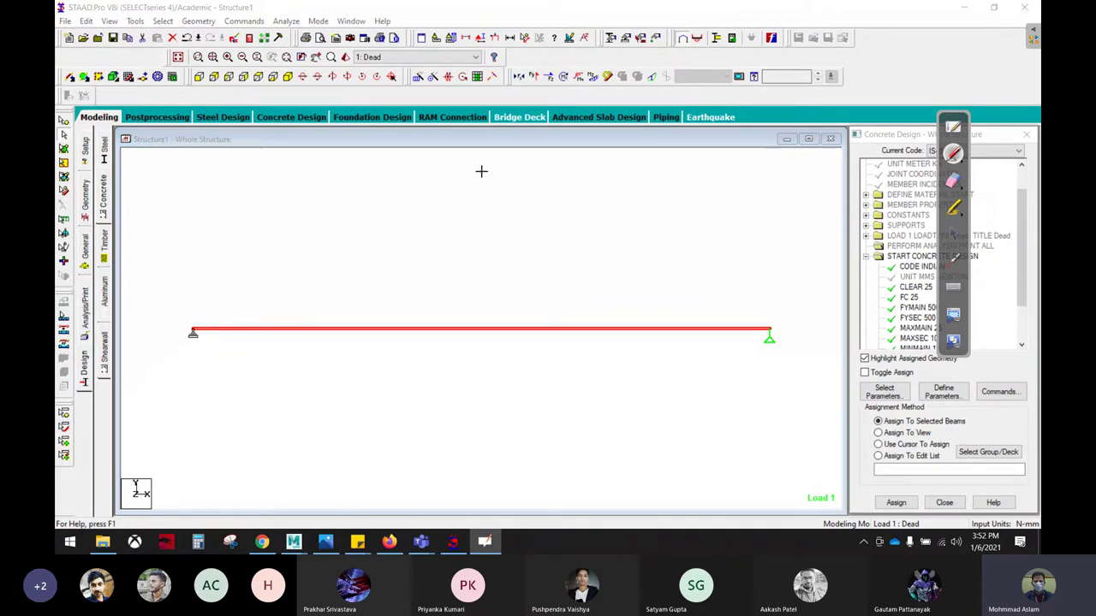
pyautogui.moveTo(483, 164)
pyautogui.mouseDown()
pyautogui.moveTo(563, 218)
pyautogui.moveTo(538, 163)
pyautogui.moveTo(472, 165)
pyautogui.mouseUp()
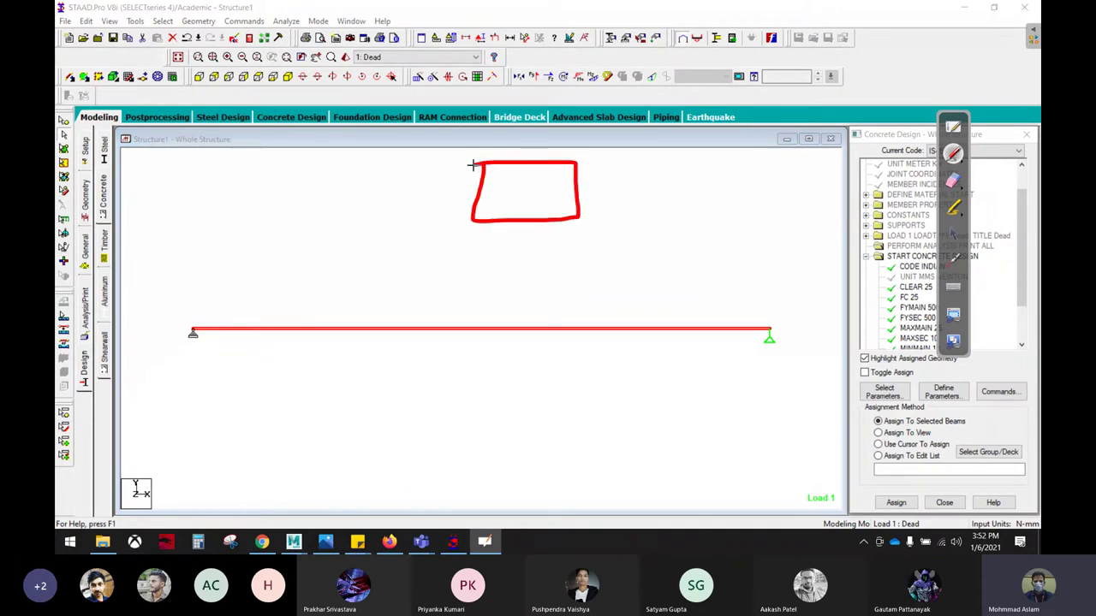
pyautogui.moveTo(418, 229)
pyautogui.mouseDown()
pyautogui.moveTo(609, 223)
pyautogui.moveTo(623, 287)
pyautogui.mouseUp()
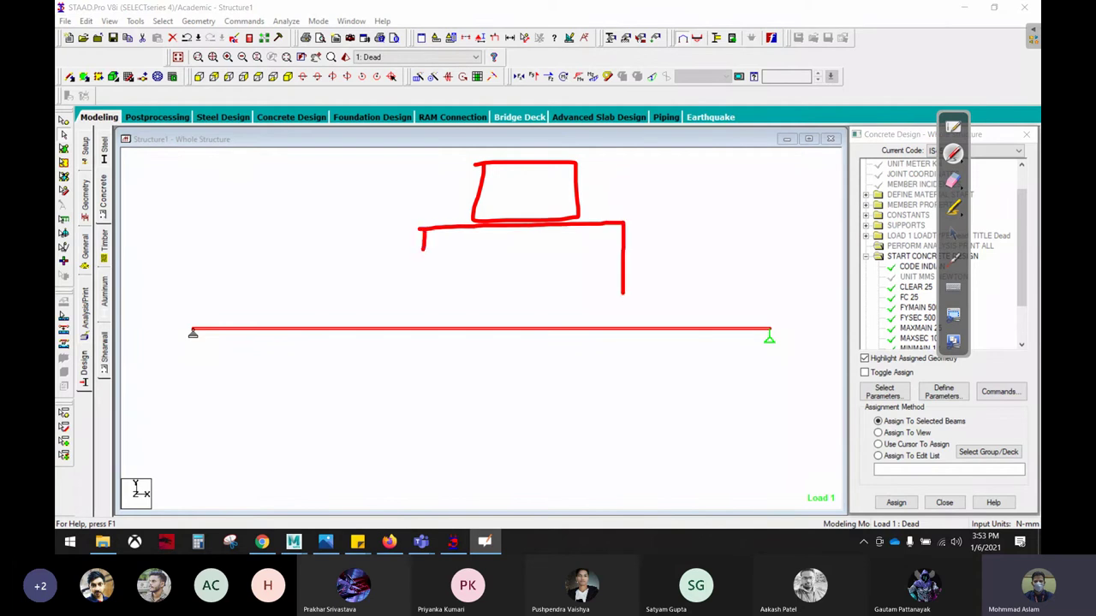
pyautogui.moveTo(423, 250); pyautogui.dragTo(420, 291)
pyautogui.moveTo(509, 182)
pyautogui.mouseDown()
pyautogui.moveTo(509, 216)
pyautogui.moveTo(536, 183)
pyautogui.moveTo(551, 195)
pyautogui.moveTo(582, 176)
pyautogui.mouseUp()
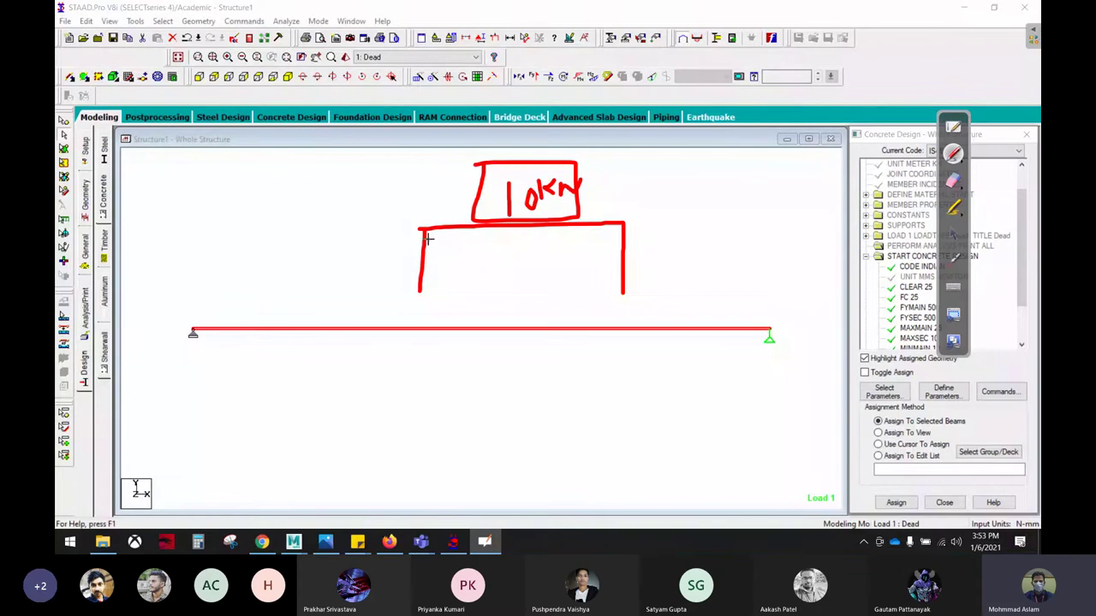
pyautogui.moveTo(428, 239); pyautogui.dragTo(623, 237)
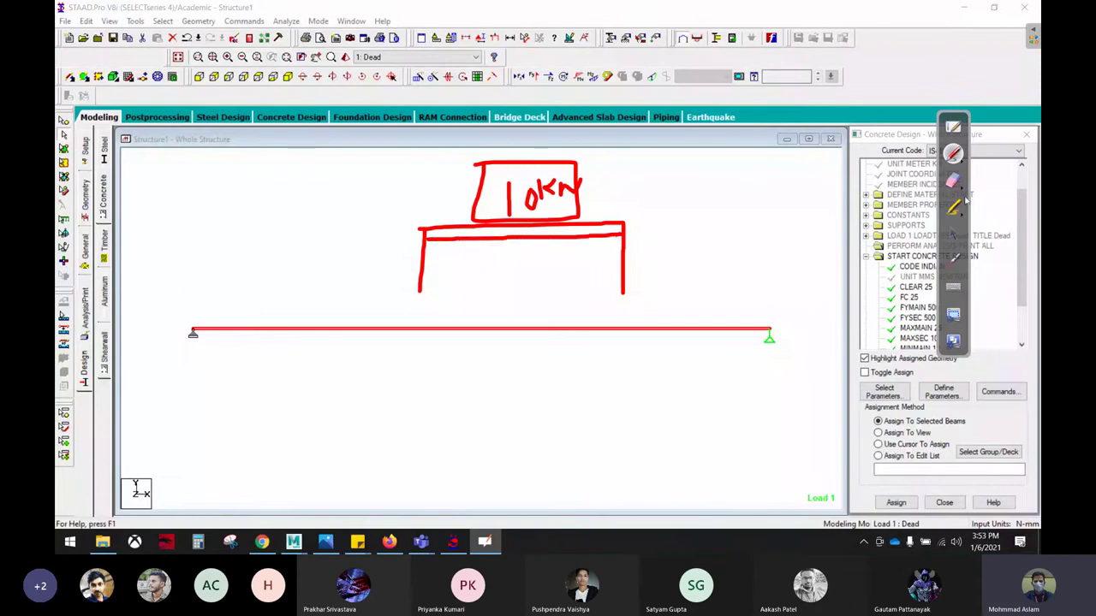
pyautogui.click(953, 180)
pyautogui.moveTo(443, 164)
pyautogui.mouseDown()
pyautogui.moveTo(524, 184)
pyautogui.moveTo(659, 254)
pyautogui.mouseUp()
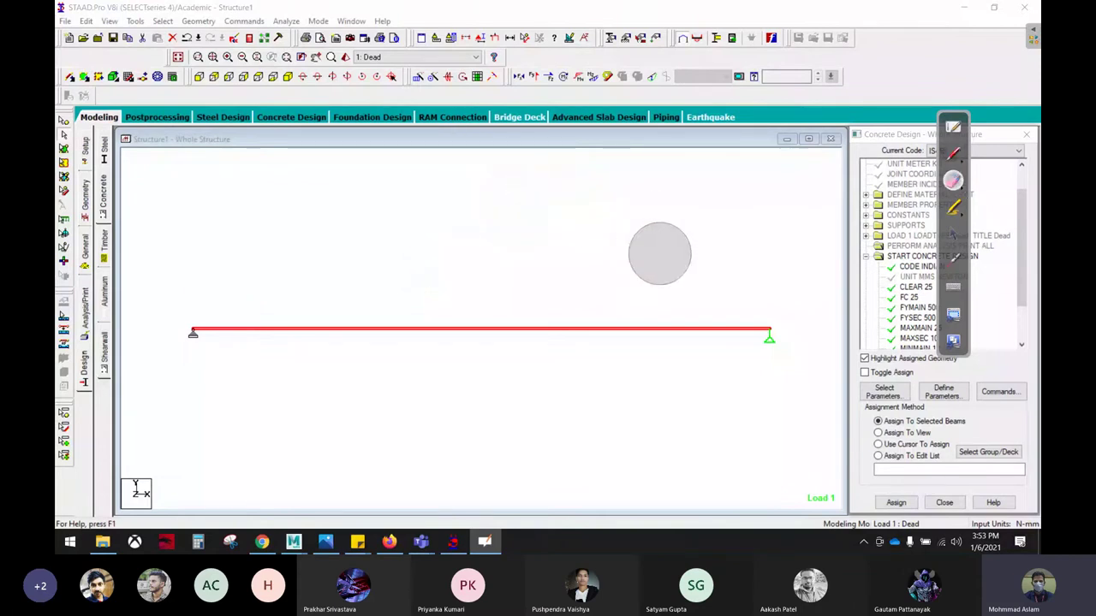
pyautogui.click(953, 233)
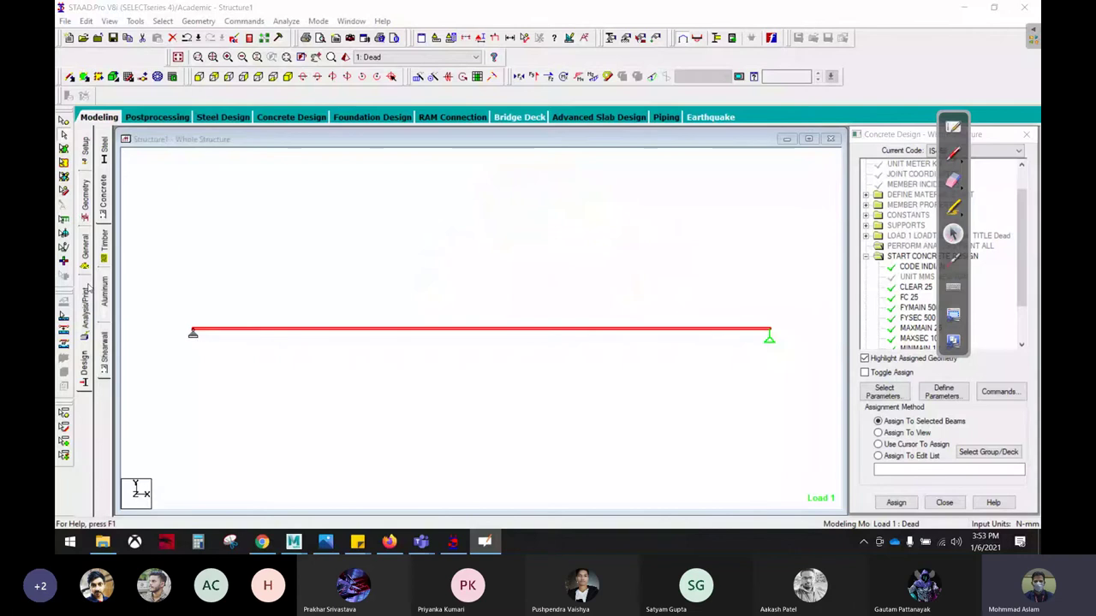
# Change the Rect 0.23x0.23 section's depth YD to 300 mm.
pyautogui.click(84, 248)
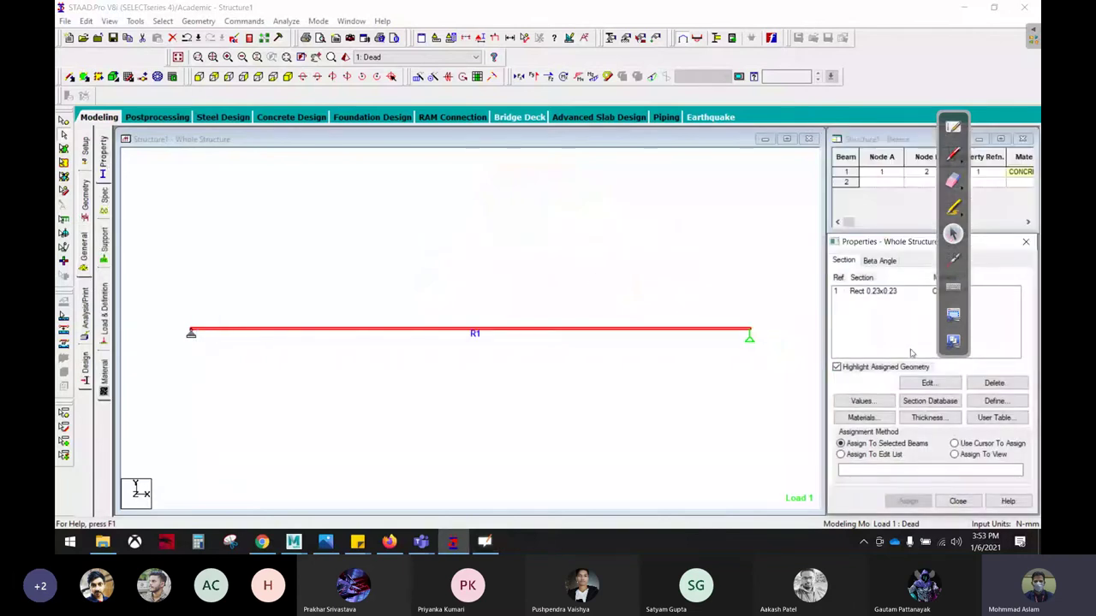
pyautogui.doubleClick(878, 293)
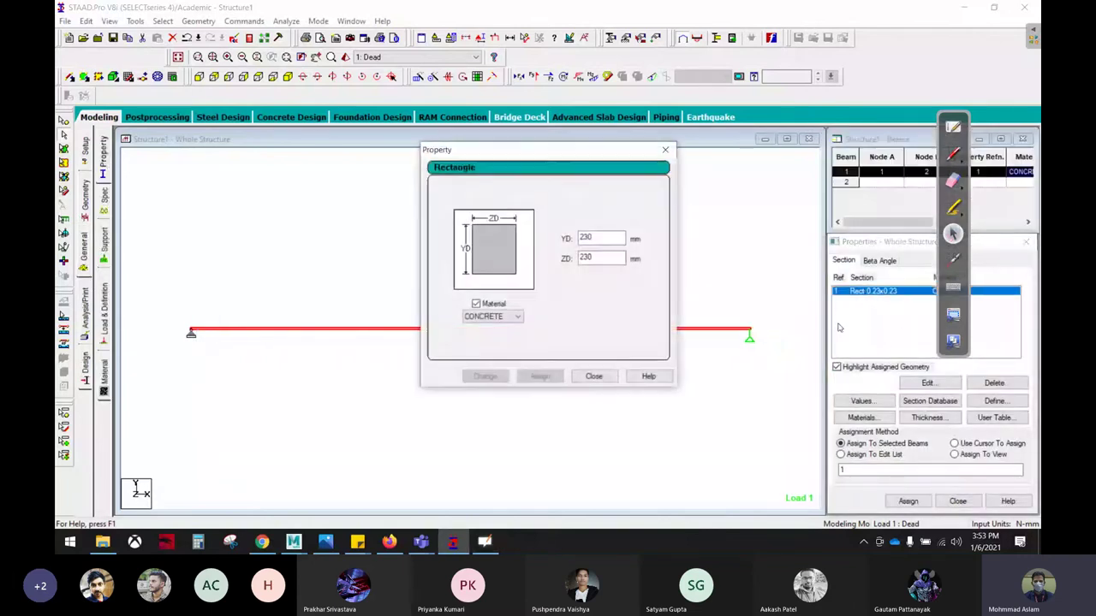
pyautogui.moveTo(603, 237); pyautogui.dragTo(582, 237)
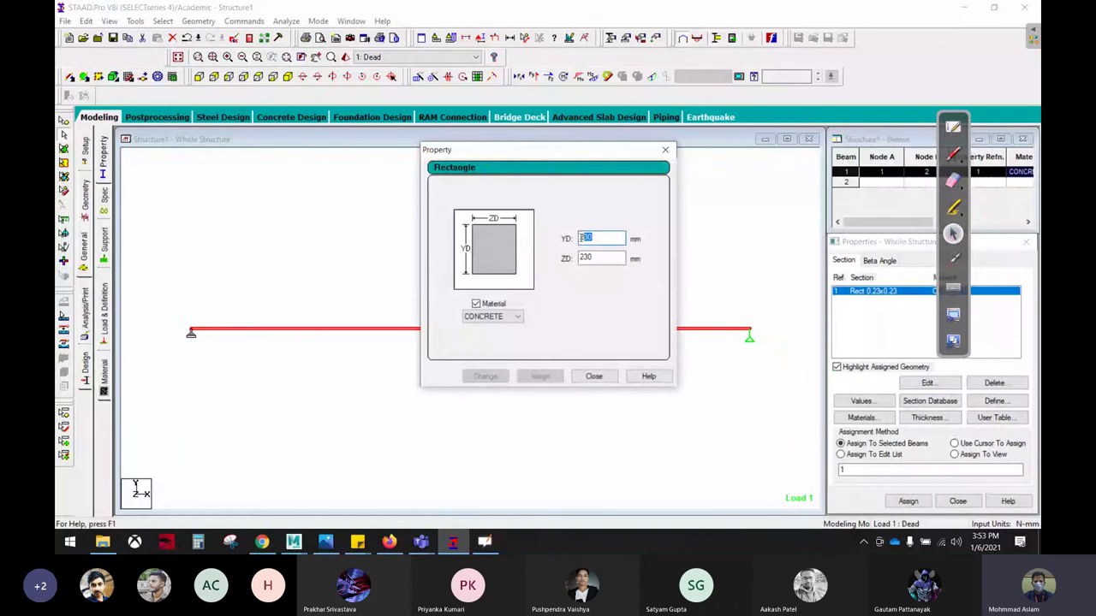
pyautogui.write('300')
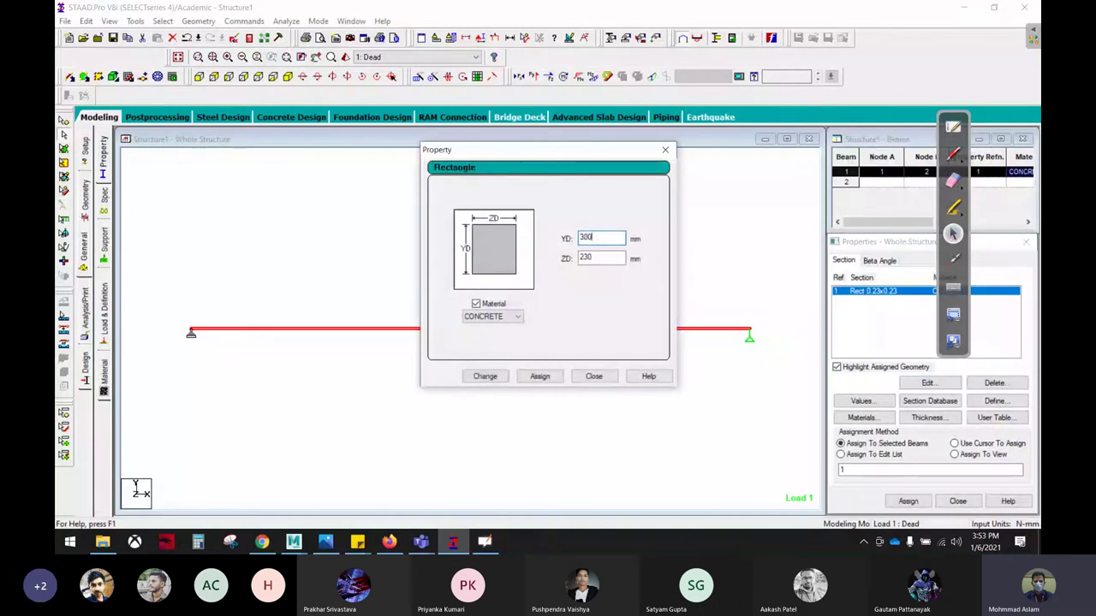
pyautogui.click(540, 376)
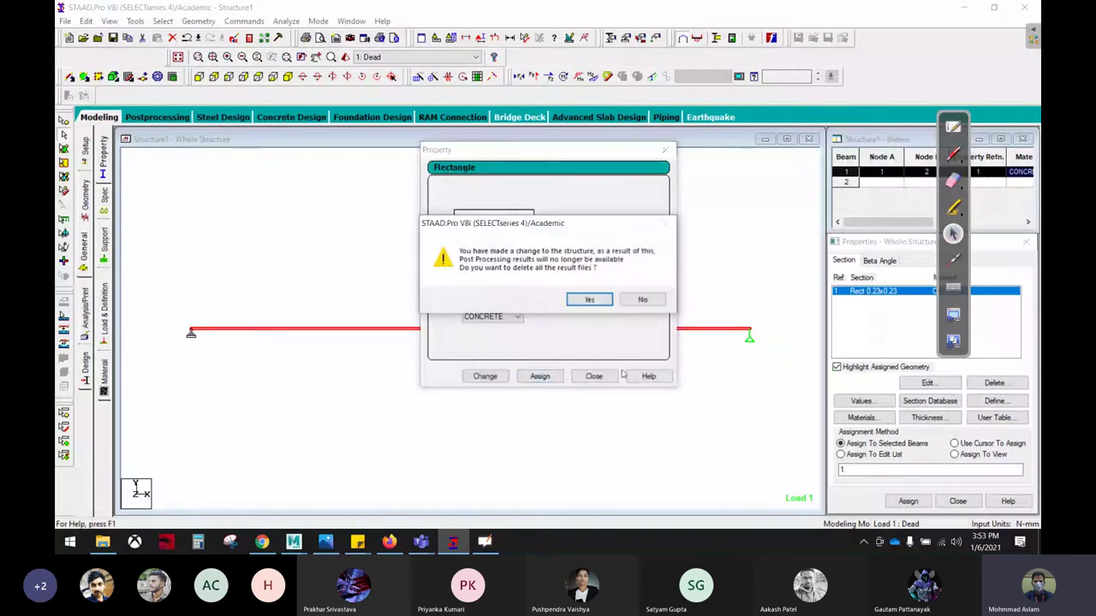
pyautogui.click(591, 299)
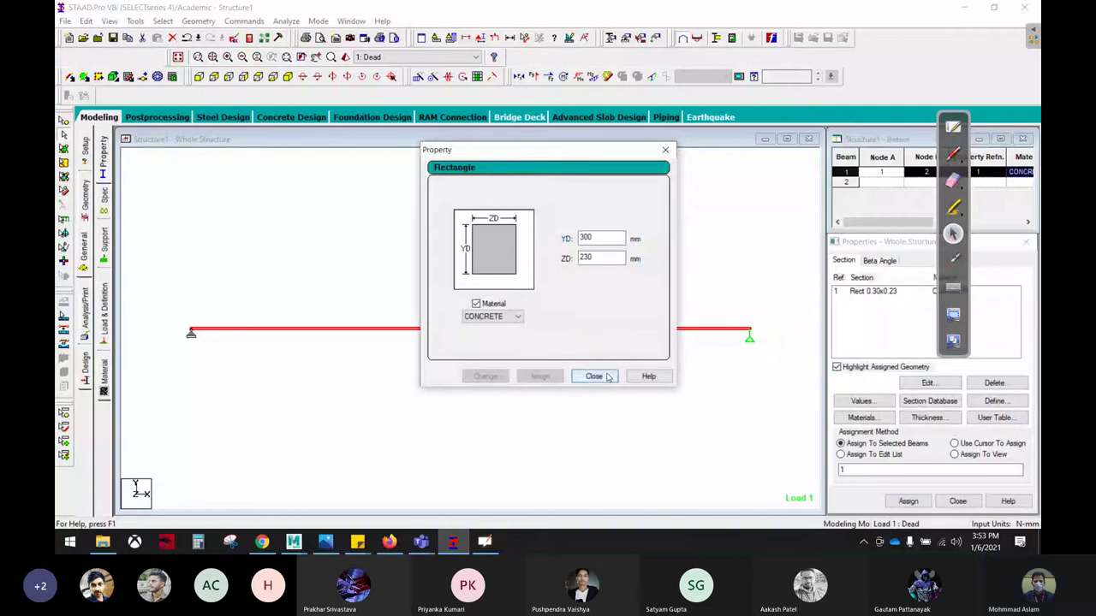
pyautogui.click(597, 376)
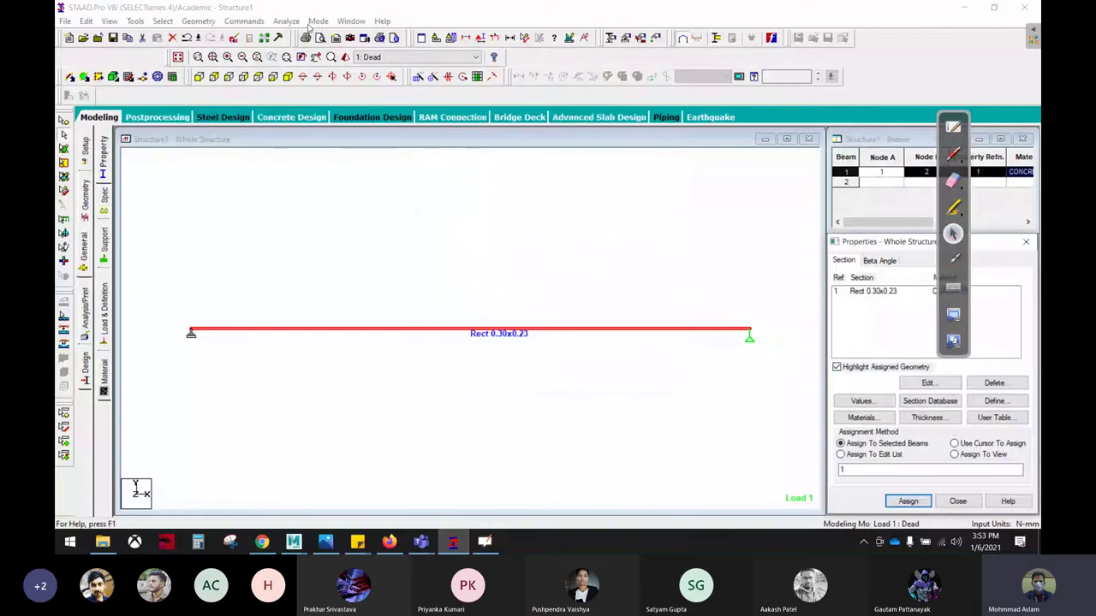
# Save and rerun the analysis, then confirm beam 1 now has the Rect 0.30x0.23 section.
pyautogui.click(286, 21)
pyautogui.click(308, 35)
pyautogui.click(481, 290)
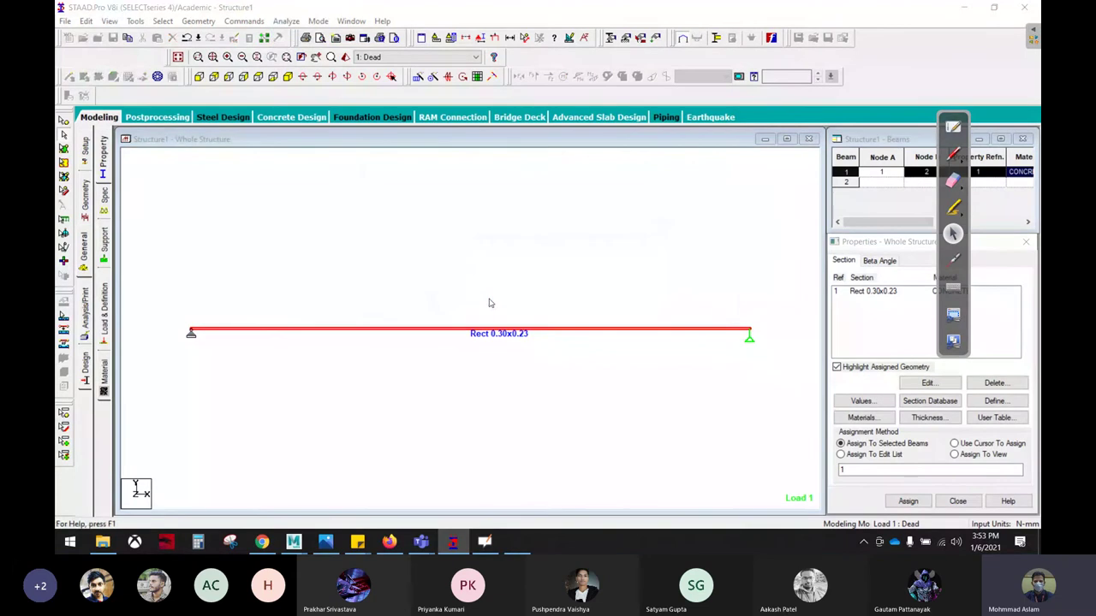
pyautogui.click(683, 408)
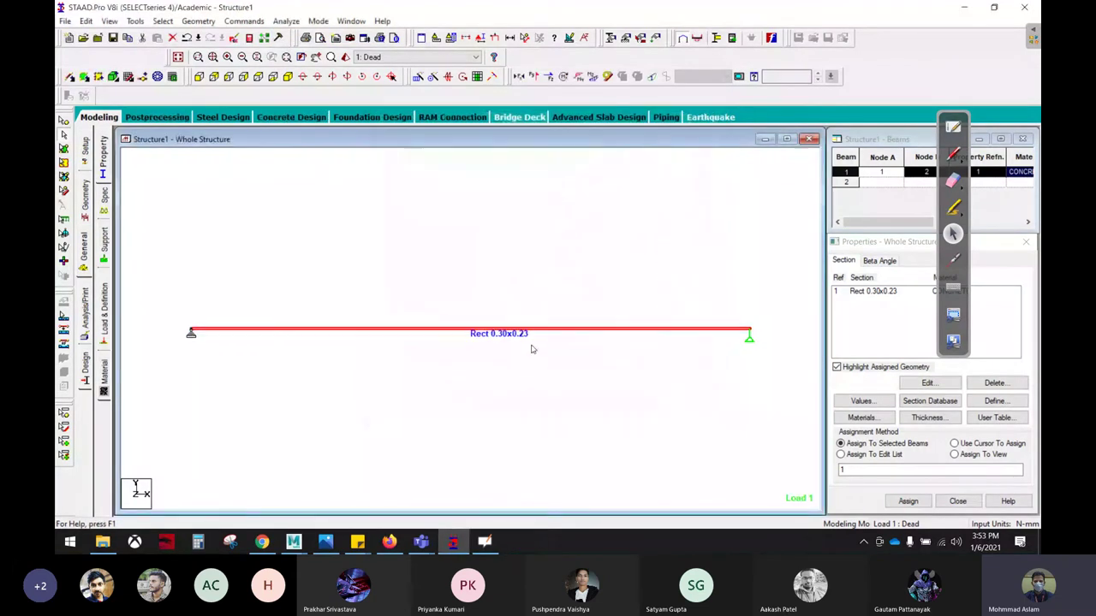
pyautogui.doubleClick(543, 336)
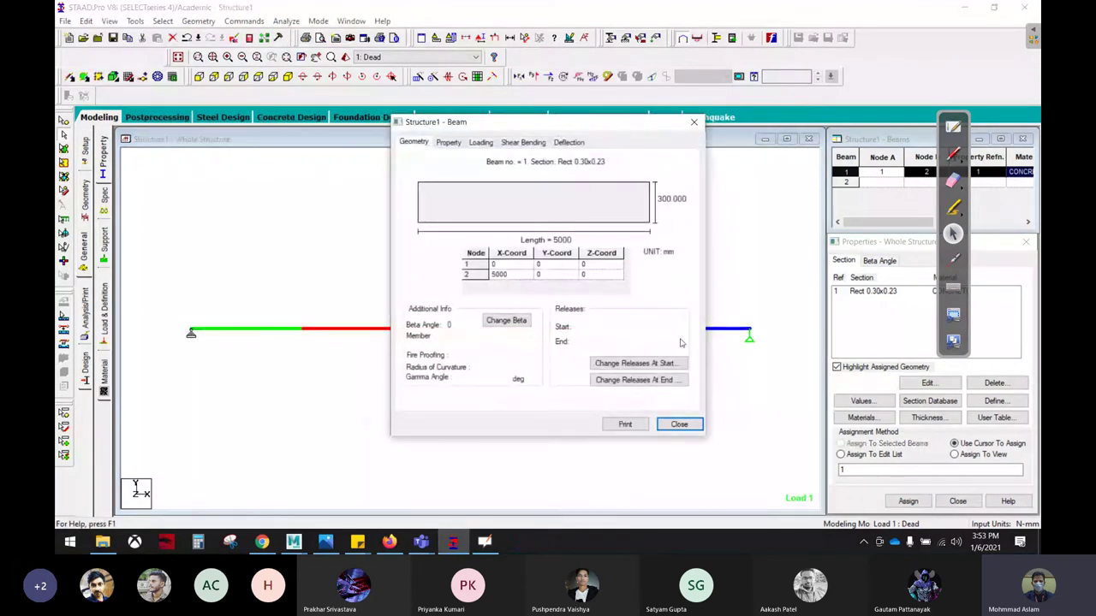
pyautogui.click(679, 425)
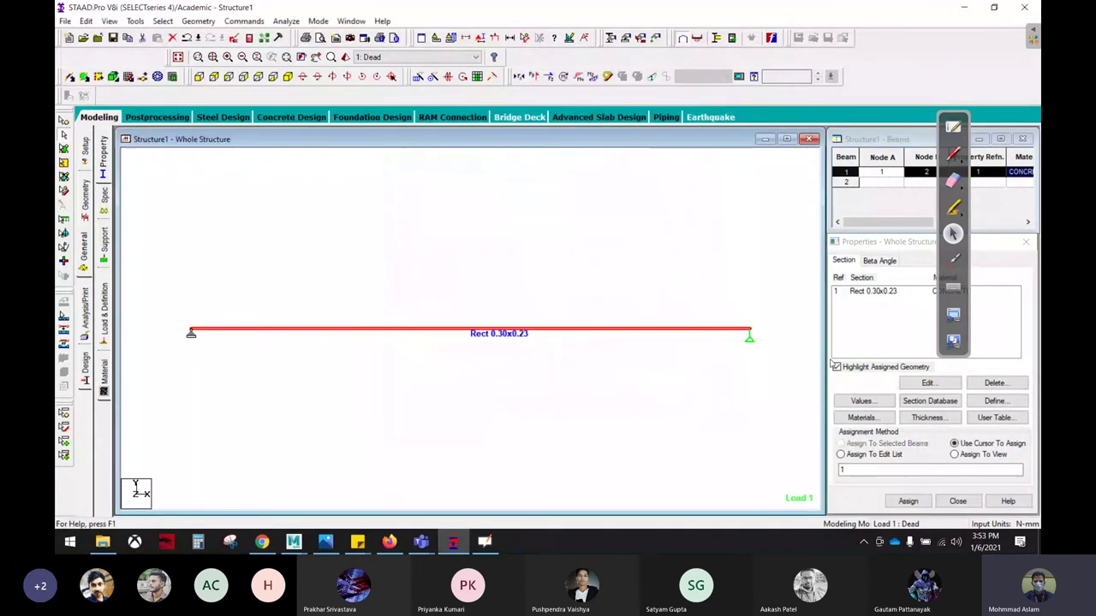
pyautogui.doubleClick(882, 291)
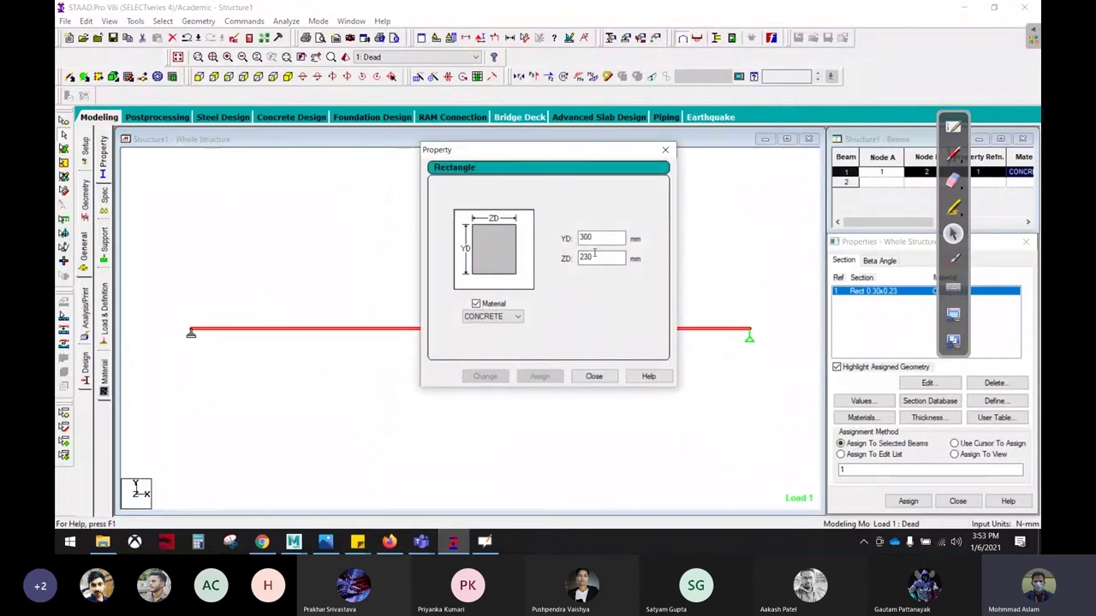
pyautogui.moveTo(601, 258)
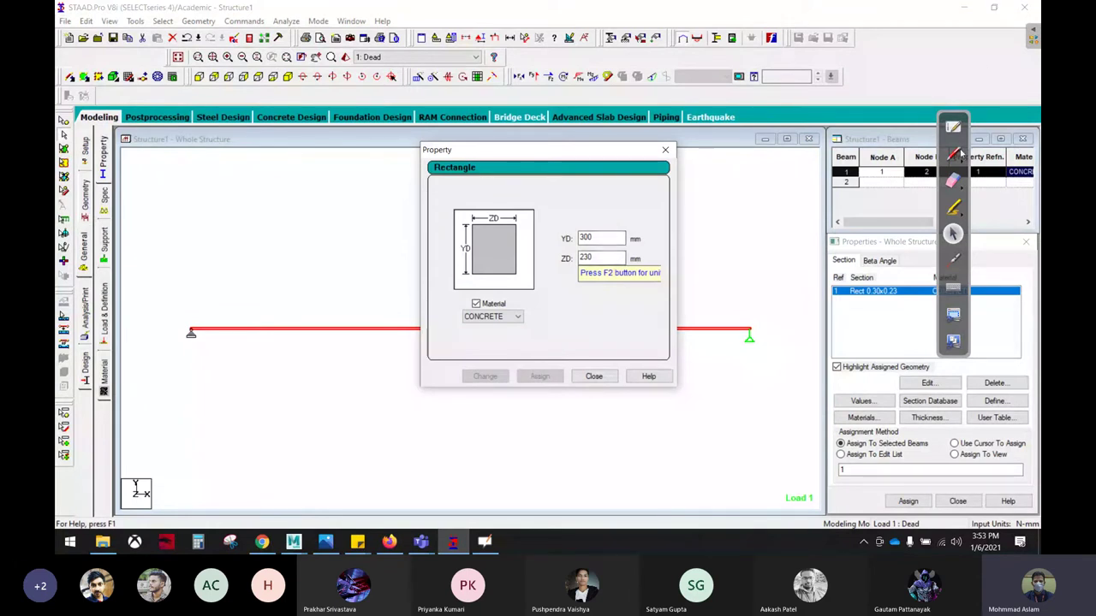
# Sketch the beam cross-section in red ink, showing top and bottom bars and the stirrup.
pyautogui.click(953, 154)
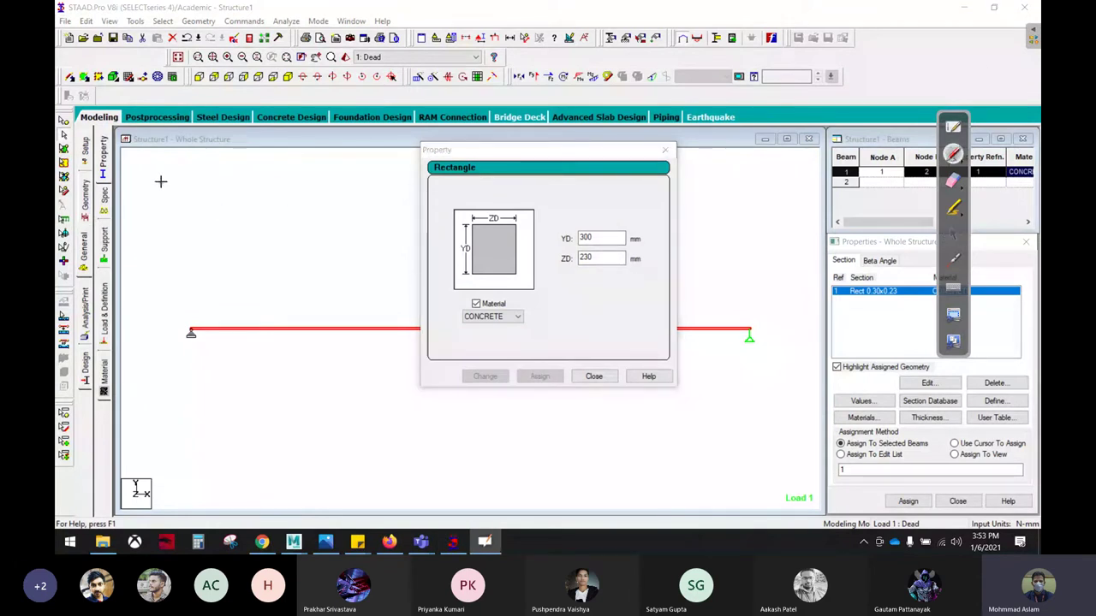
pyautogui.moveTo(158, 162)
pyautogui.mouseDown()
pyautogui.moveTo(343, 228)
pyautogui.moveTo(346, 179)
pyautogui.mouseUp()
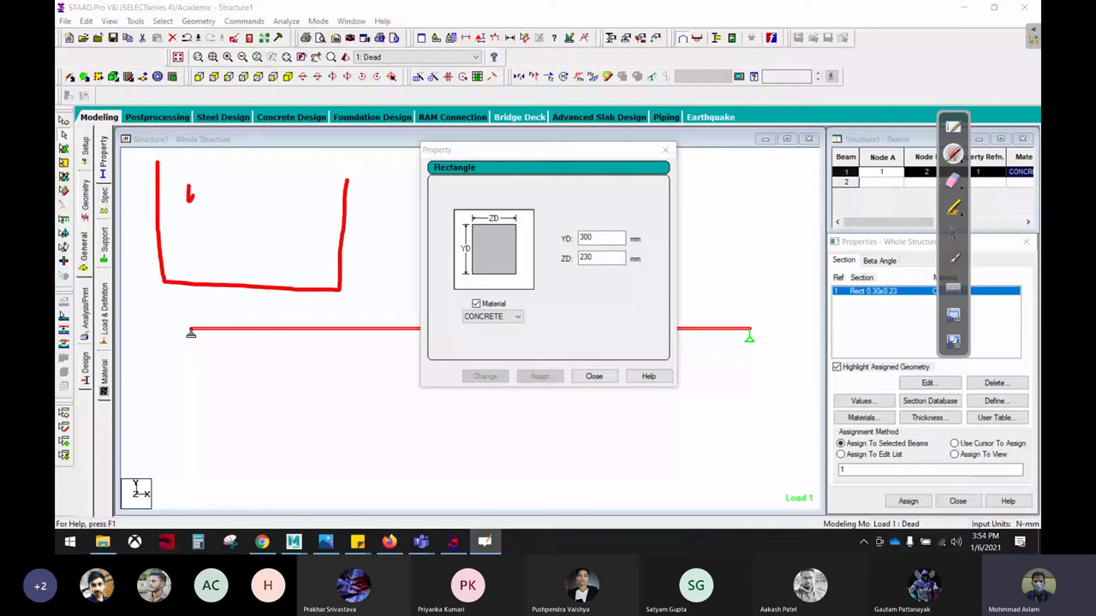
pyautogui.moveTo(192, 199); pyautogui.dragTo(188, 183)
pyautogui.moveTo(313, 185); pyautogui.dragTo(309, 190)
pyautogui.moveTo(188, 248); pyautogui.dragTo(190, 257)
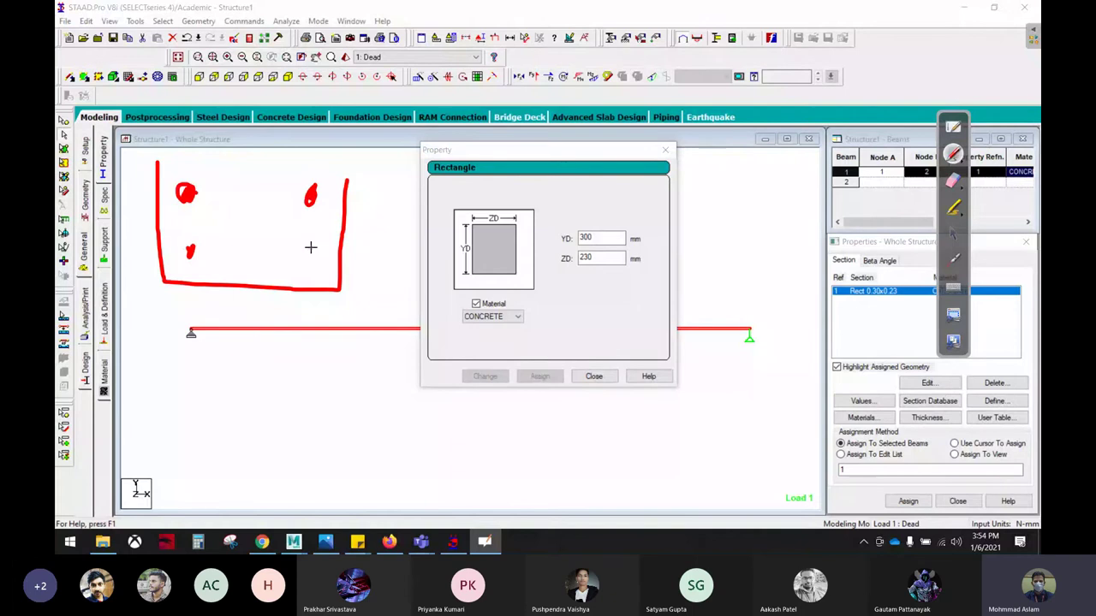
pyautogui.moveTo(310, 247); pyautogui.dragTo(312, 259)
pyautogui.moveTo(188, 193)
pyautogui.mouseDown()
pyautogui.moveTo(188, 247)
pyautogui.moveTo(316, 253)
pyautogui.moveTo(316, 183)
pyautogui.moveTo(190, 190)
pyautogui.mouseUp()
pyautogui.moveTo(331, 56)
pyautogui.mouseDown()
pyautogui.moveTo(257, 150)
pyautogui.moveTo(275, 156)
pyautogui.mouseUp()
pyautogui.moveTo(327, 85); pyautogui.dragTo(290, 155)
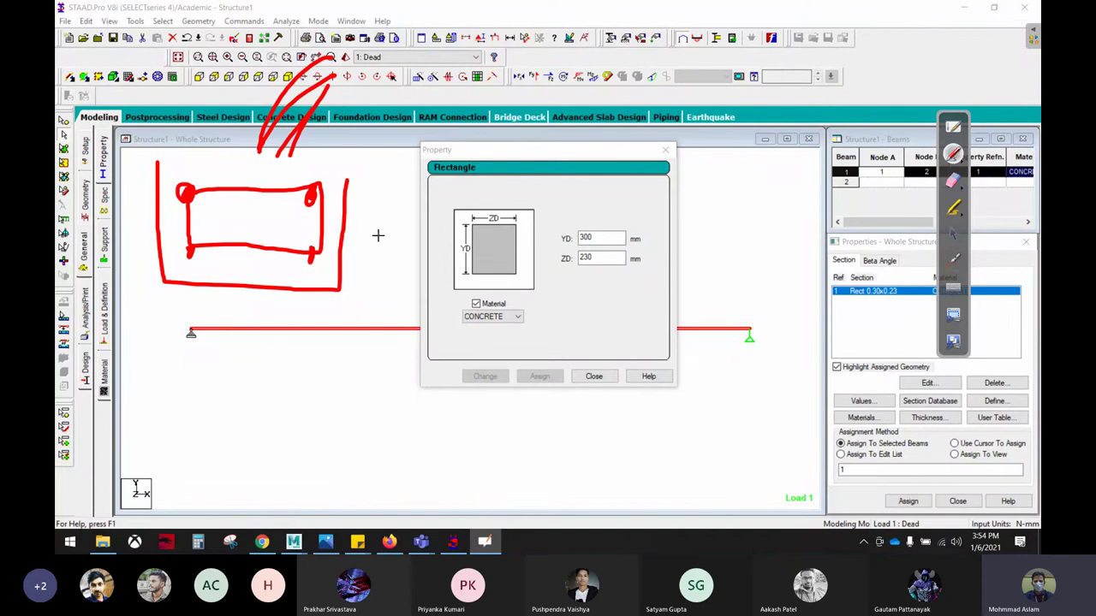
pyautogui.moveTo(346, 182)
pyautogui.mouseDown()
pyautogui.moveTo(347, 283)
pyautogui.moveTo(160, 290)
pyautogui.mouseUp()
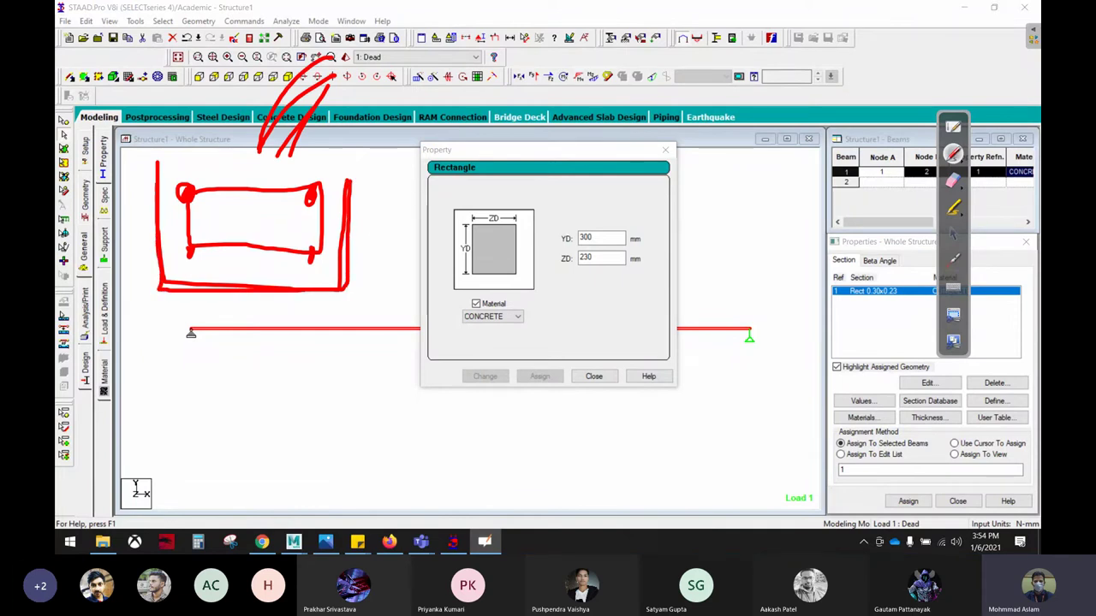
pyautogui.moveTo(156, 182)
pyautogui.mouseDown()
pyautogui.moveTo(158, 283)
pyautogui.moveTo(320, 285)
pyautogui.moveTo(355, 175)
pyautogui.mouseUp()
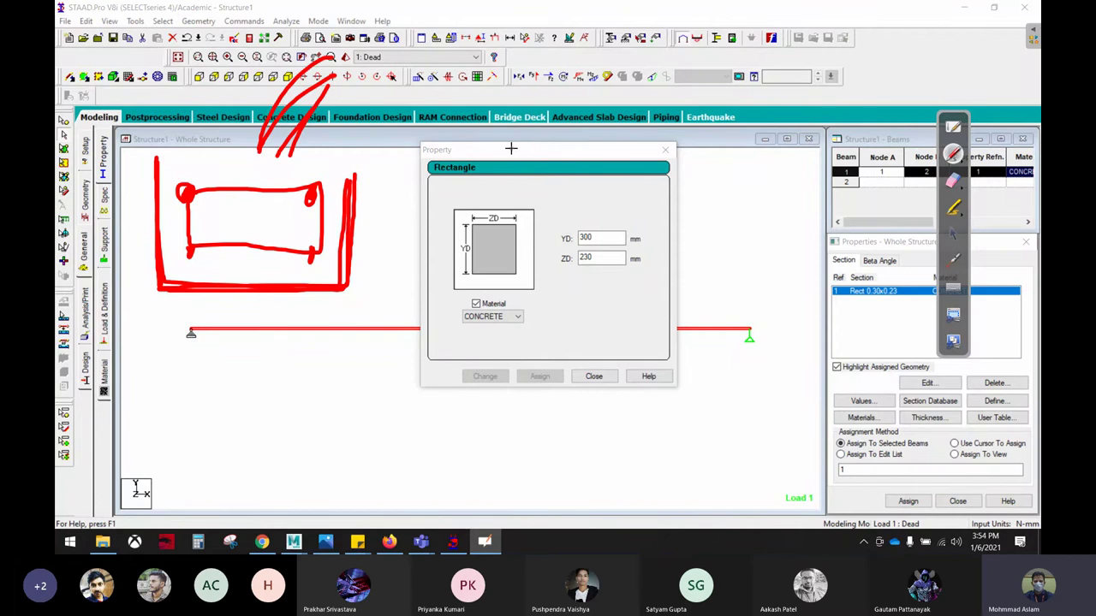
# Write the 270 m and 300 dimension notes with an arrow, then erase the ink.
pyautogui.moveTo(506, 150)
pyautogui.mouseDown()
pyautogui.moveTo(511, 183)
pyautogui.moveTo(556, 176)
pyautogui.mouseUp()
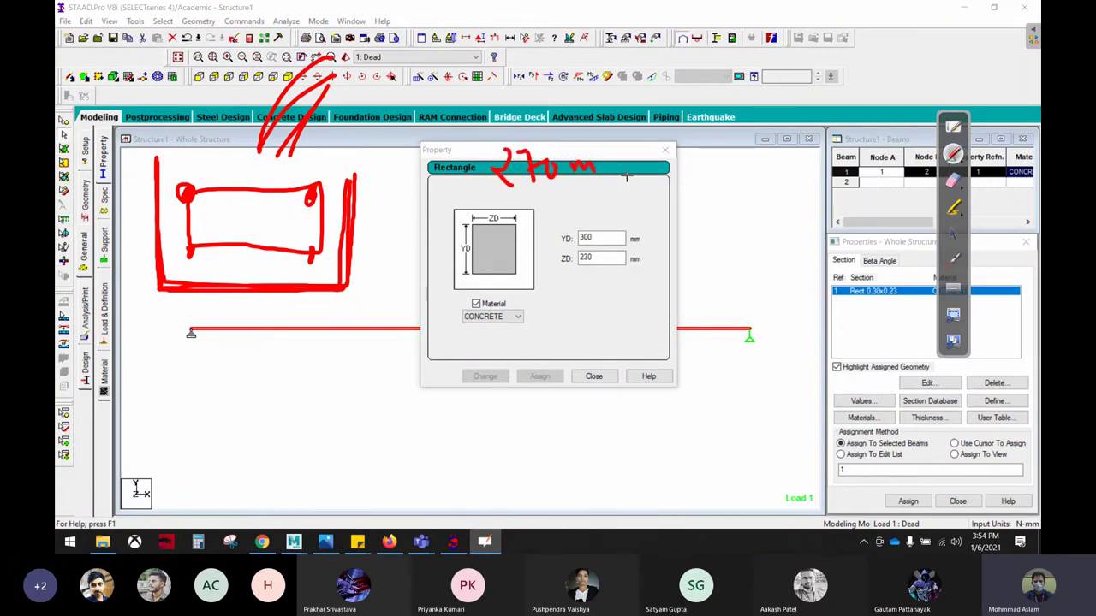
pyautogui.moveTo(626, 177); pyautogui.dragTo(629, 196)
pyautogui.moveTo(641, 145); pyautogui.dragTo(657, 187)
pyautogui.moveTo(669, 183)
pyautogui.mouseDown()
pyautogui.moveTo(677, 162)
pyautogui.moveTo(702, 178)
pyautogui.mouseUp()
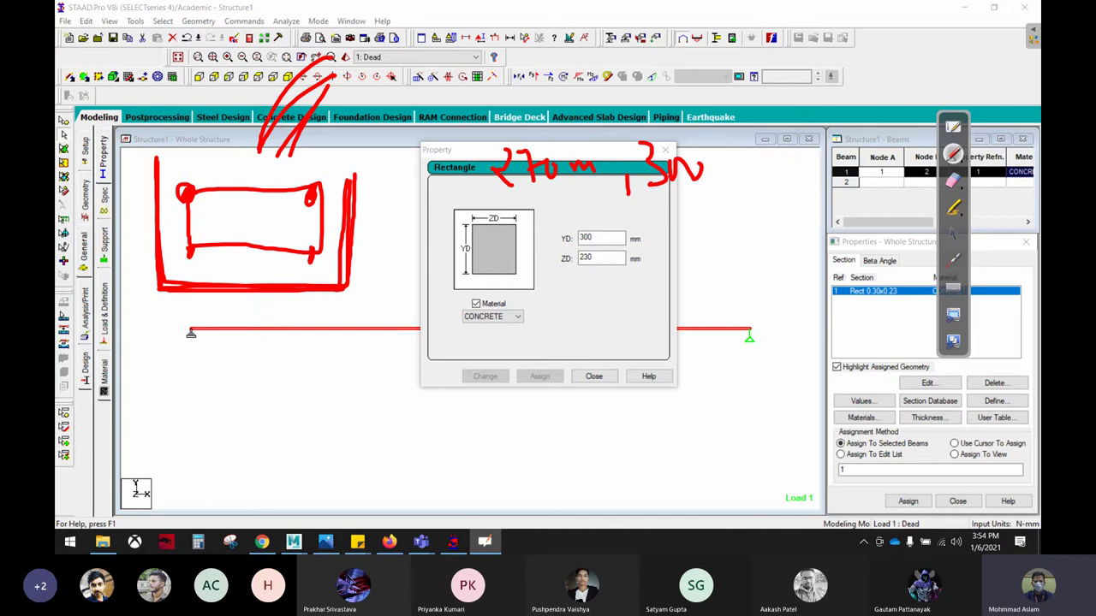
pyautogui.moveTo(628, 192); pyautogui.dragTo(331, 316)
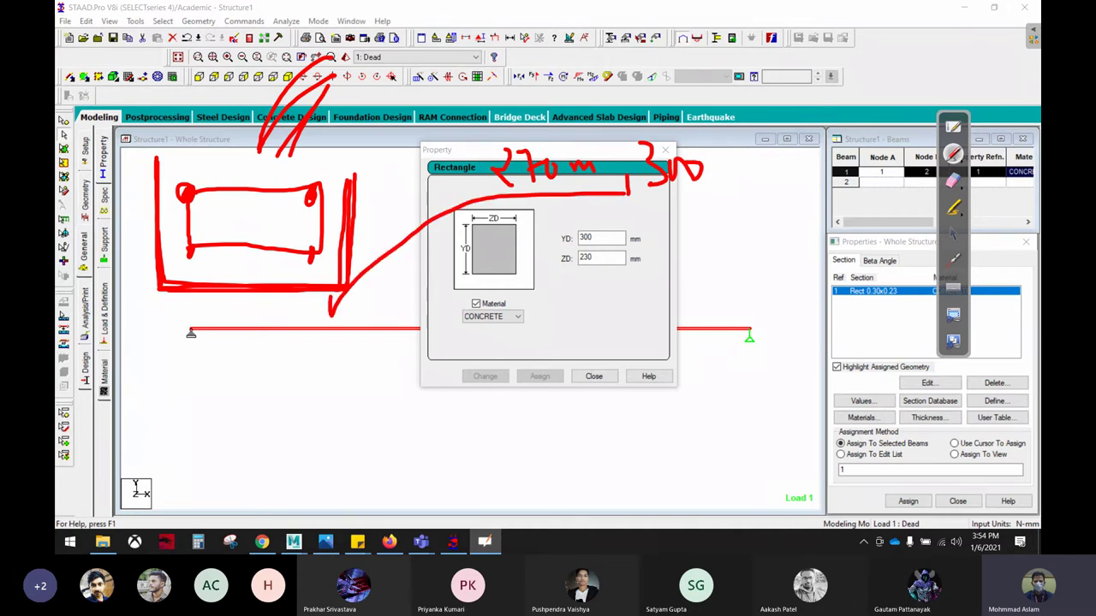
pyautogui.click(953, 180)
pyautogui.moveTo(702, 167)
pyautogui.mouseDown()
pyautogui.moveTo(479, 167)
pyautogui.moveTo(325, 85)
pyautogui.moveTo(230, 200)
pyautogui.moveTo(140, 276)
pyautogui.moveTo(477, 264)
pyautogui.moveTo(610, 311)
pyautogui.mouseUp()
# Resize the rectangular section to ZD 300 and YD 350 mm.
pyautogui.click(953, 233)
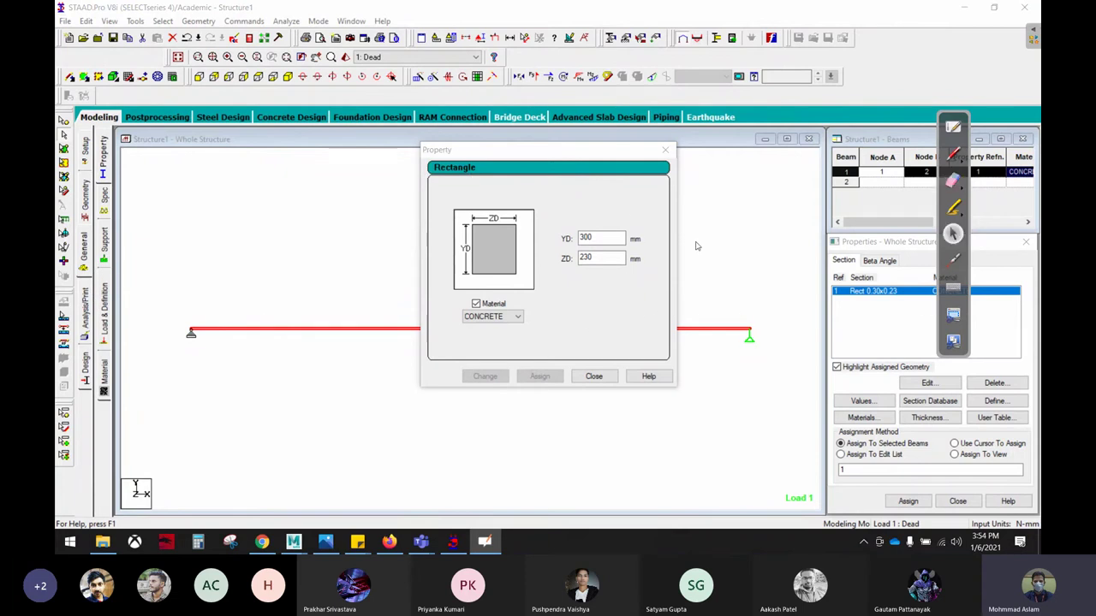
pyautogui.doubleClick(591, 257)
pyautogui.write('3')
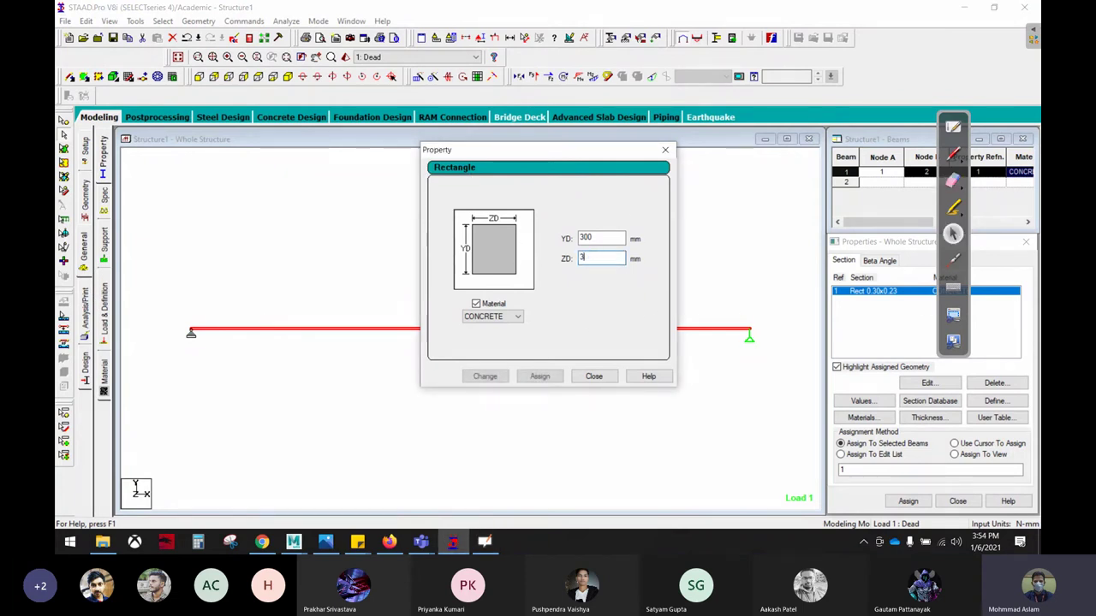
pyautogui.write('00')
pyautogui.hotkey('shift', 'Tab')
pyautogui.write('3')
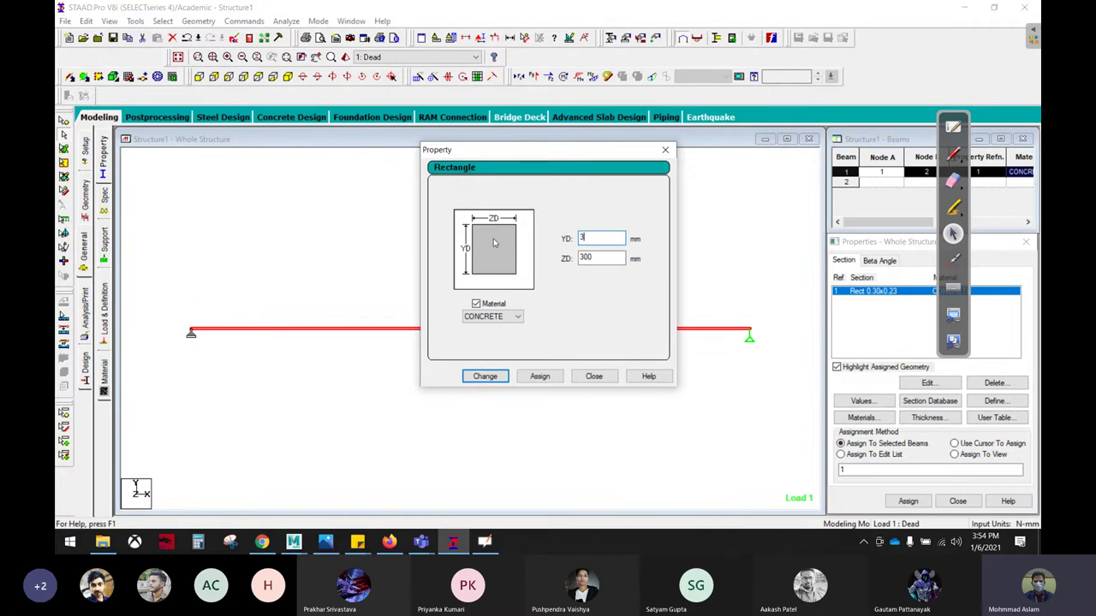
pyautogui.click(485, 375)
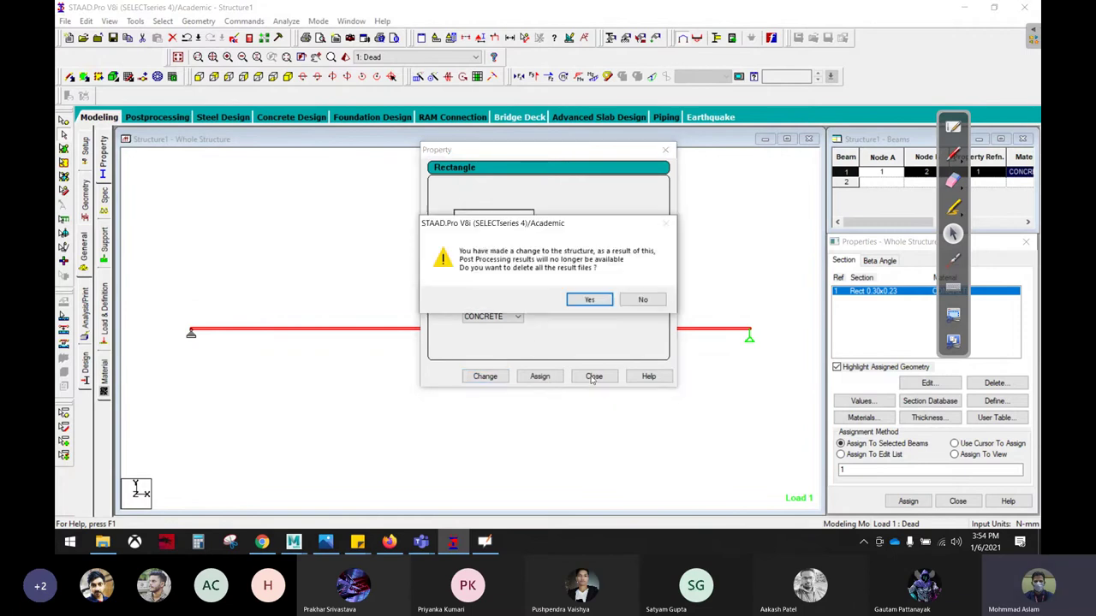
pyautogui.click(590, 299)
pyautogui.click(606, 378)
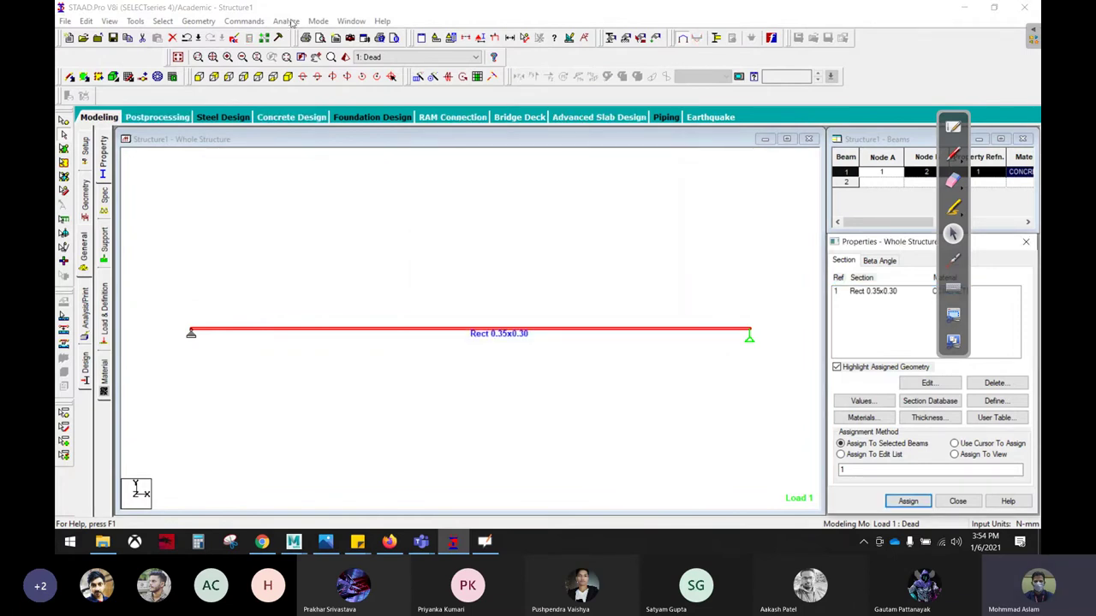
# Save and rerun the analysis, then check the beam's Rect 0.35x0.30 details.
pyautogui.click(286, 20)
pyautogui.click(308, 33)
pyautogui.click(484, 285)
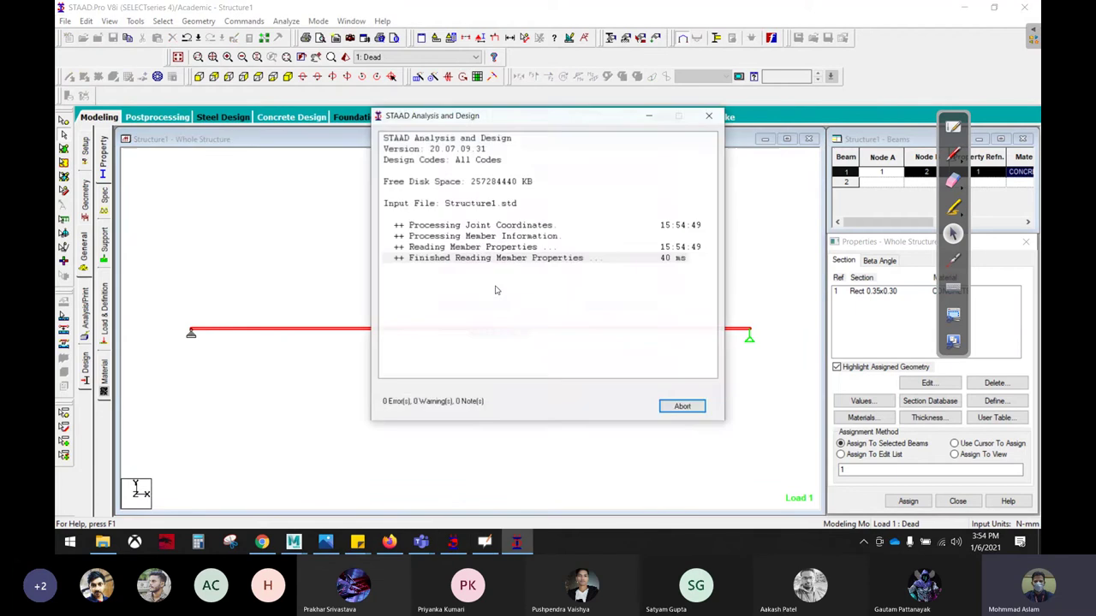
pyautogui.click(671, 400)
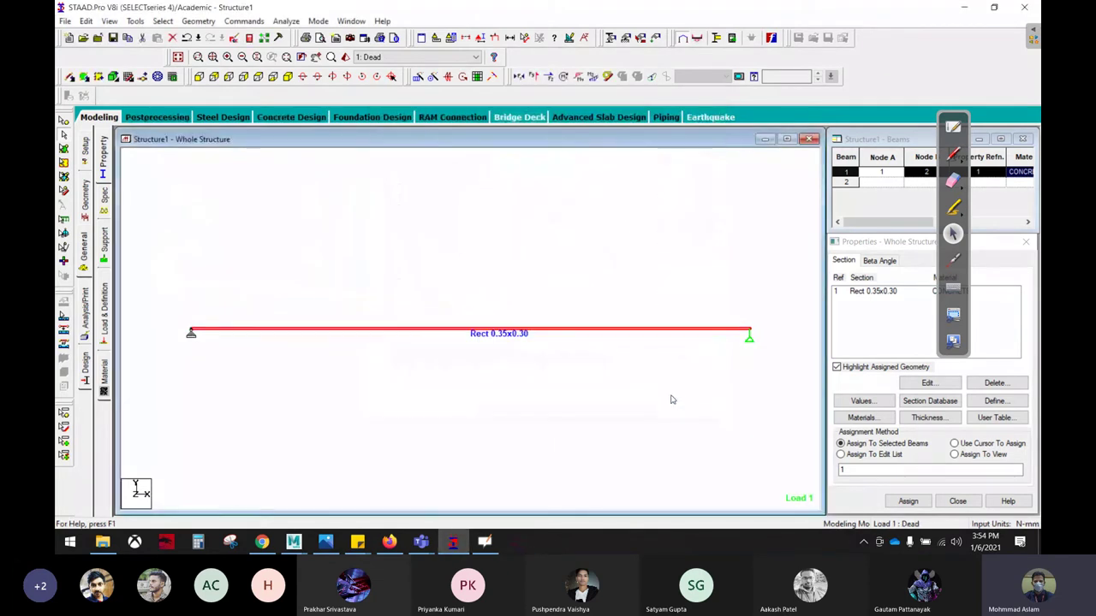
pyautogui.doubleClick(566, 333)
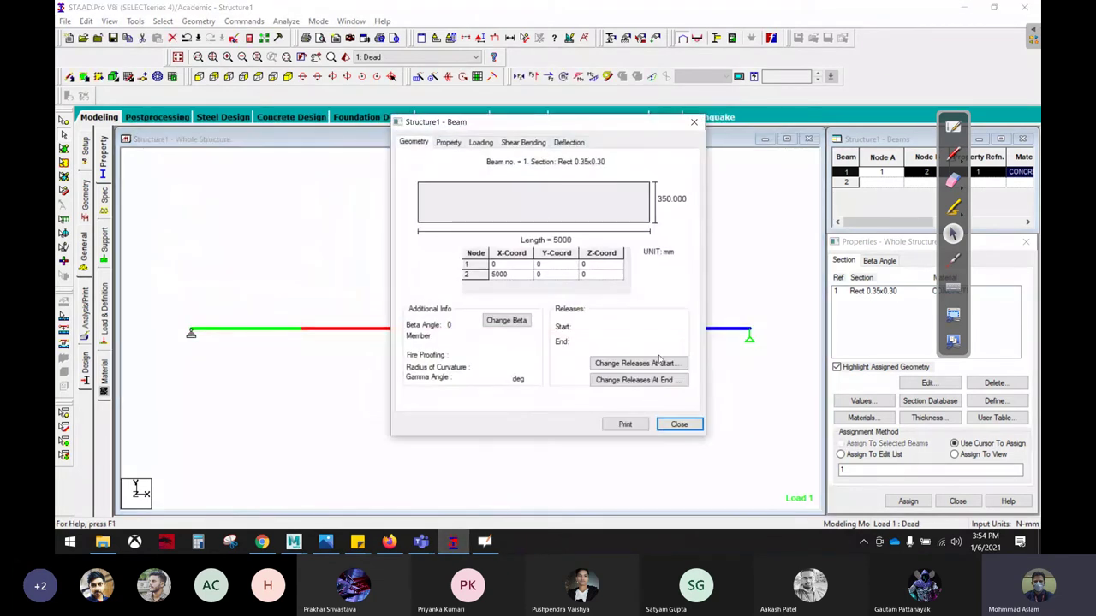
pyautogui.click(677, 424)
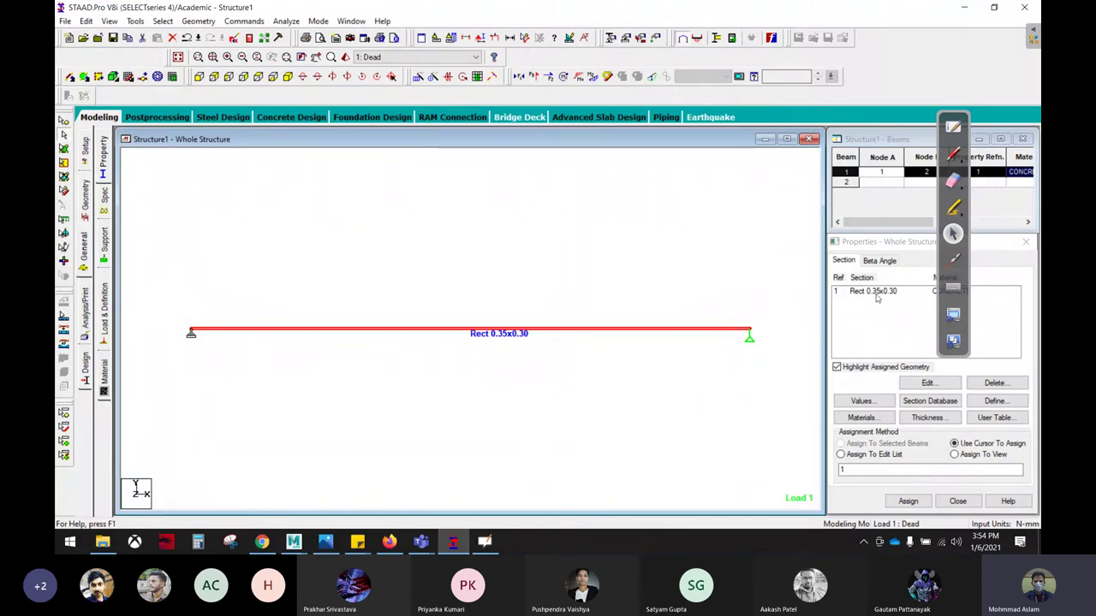
# Change the Rect 0.35x0.30 section to ZD 500 and YD 700 mm.
pyautogui.doubleClick(876, 292)
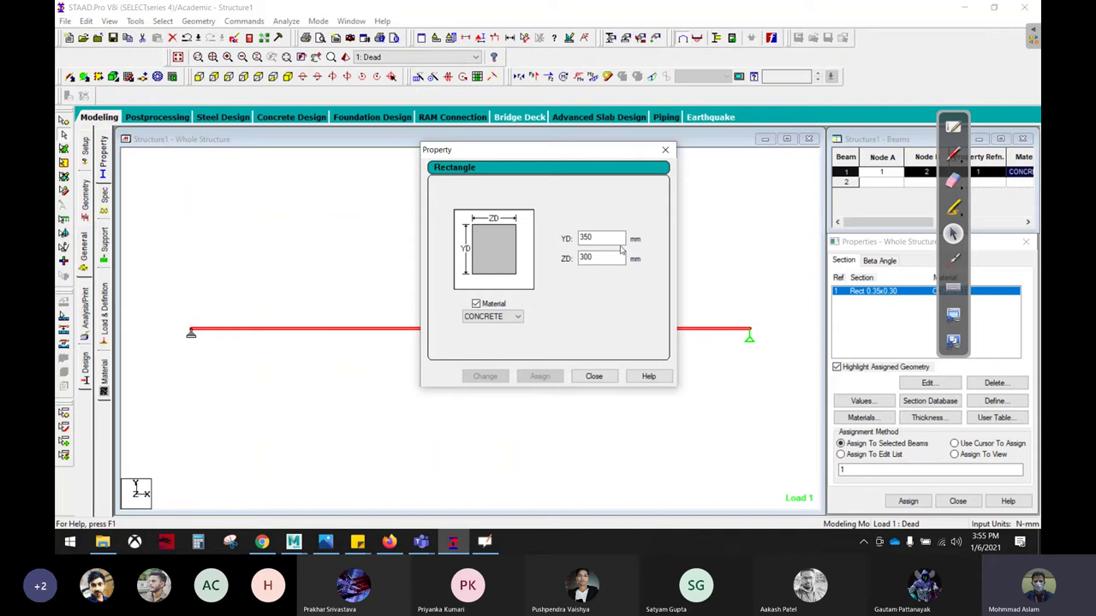
pyautogui.moveTo(618, 258); pyautogui.dragTo(560, 262)
pyautogui.write('500')
pyautogui.moveTo(623, 238); pyautogui.dragTo(573, 240)
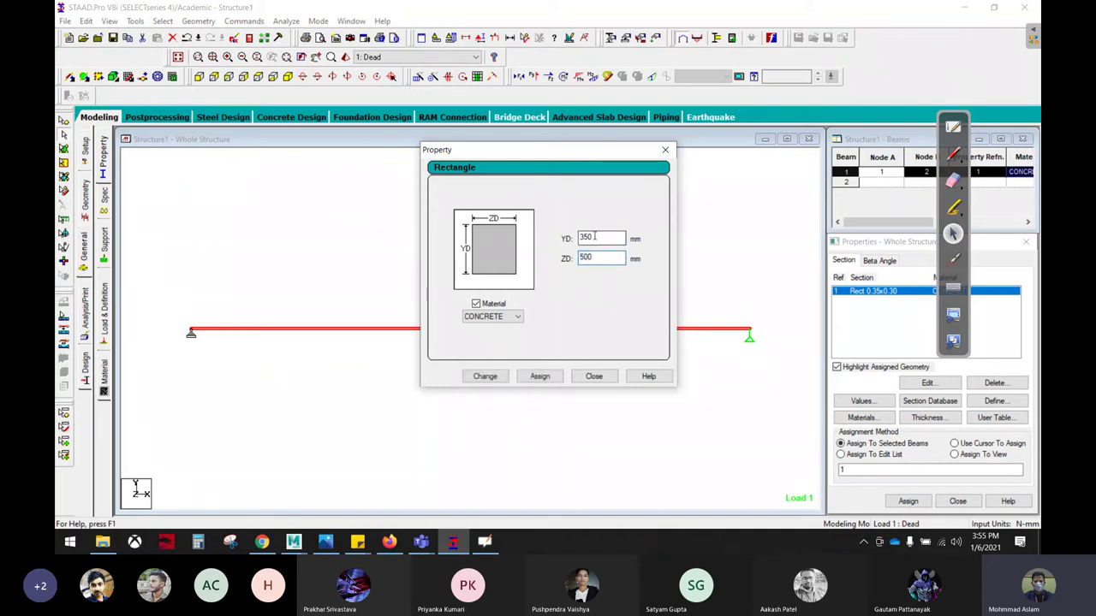
pyautogui.write('700')
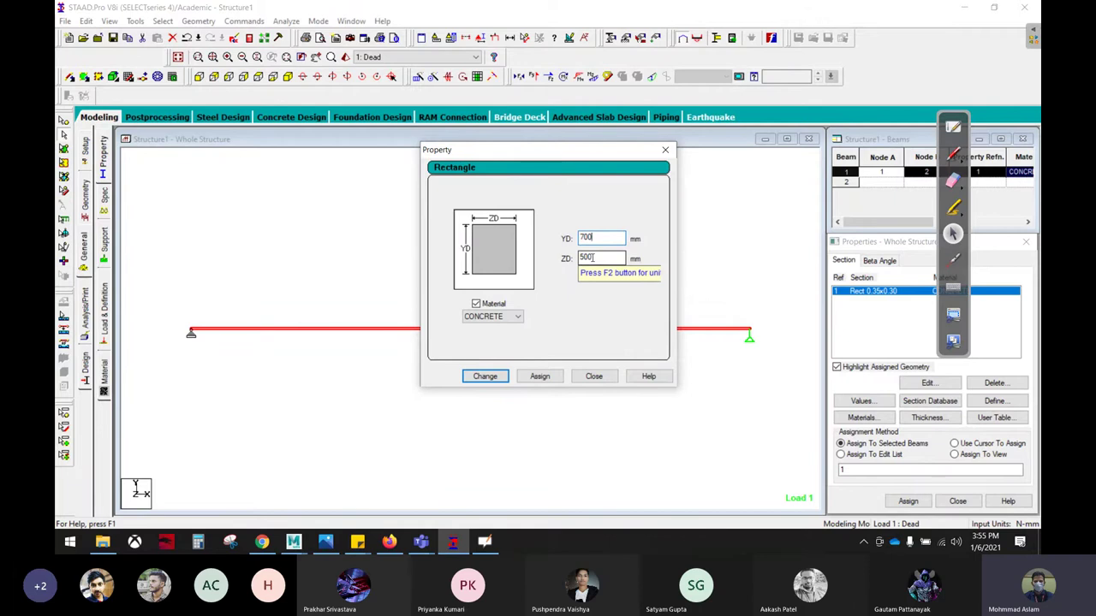
pyautogui.click(484, 376)
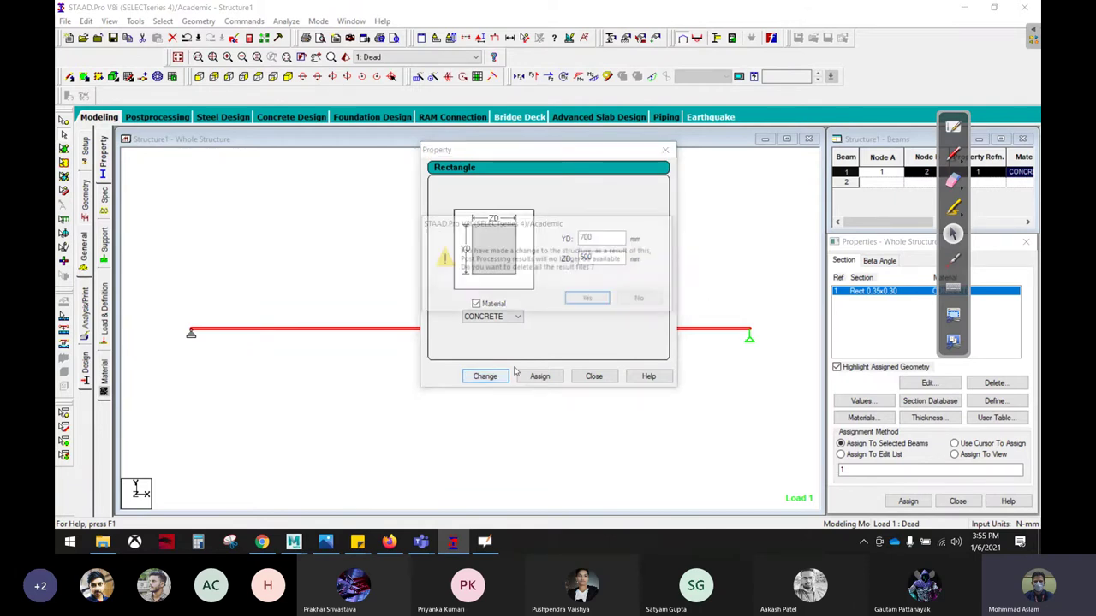
pyautogui.click(588, 300)
pyautogui.click(599, 376)
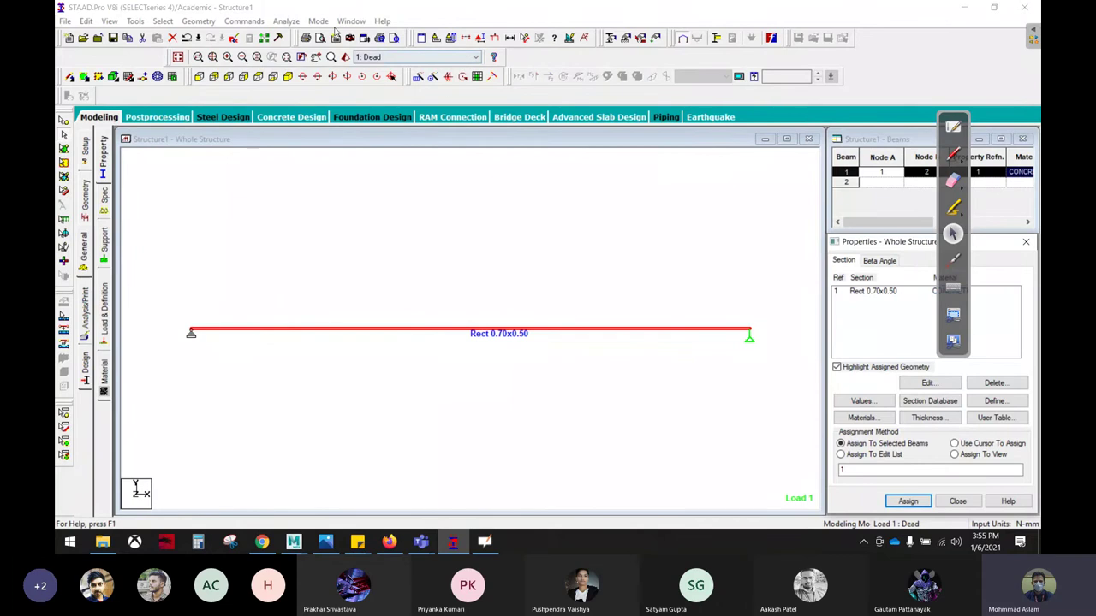
# Save and rerun the analysis, check the Rect 0.70x0.50 beam, and open Load & Definition.
pyautogui.click(295, 20)
pyautogui.click(306, 35)
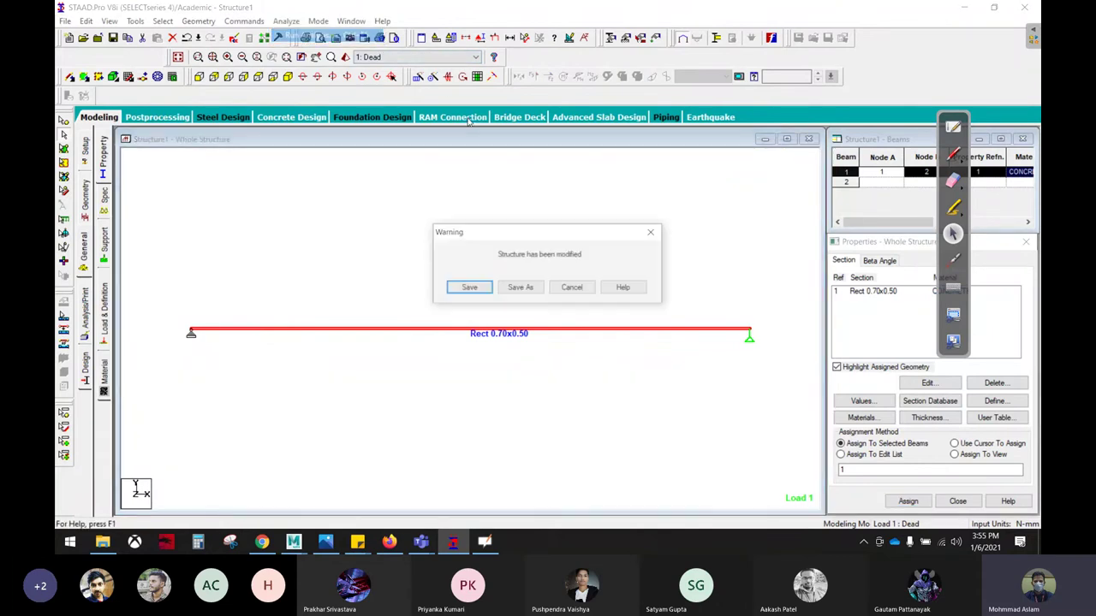
pyautogui.click(480, 283)
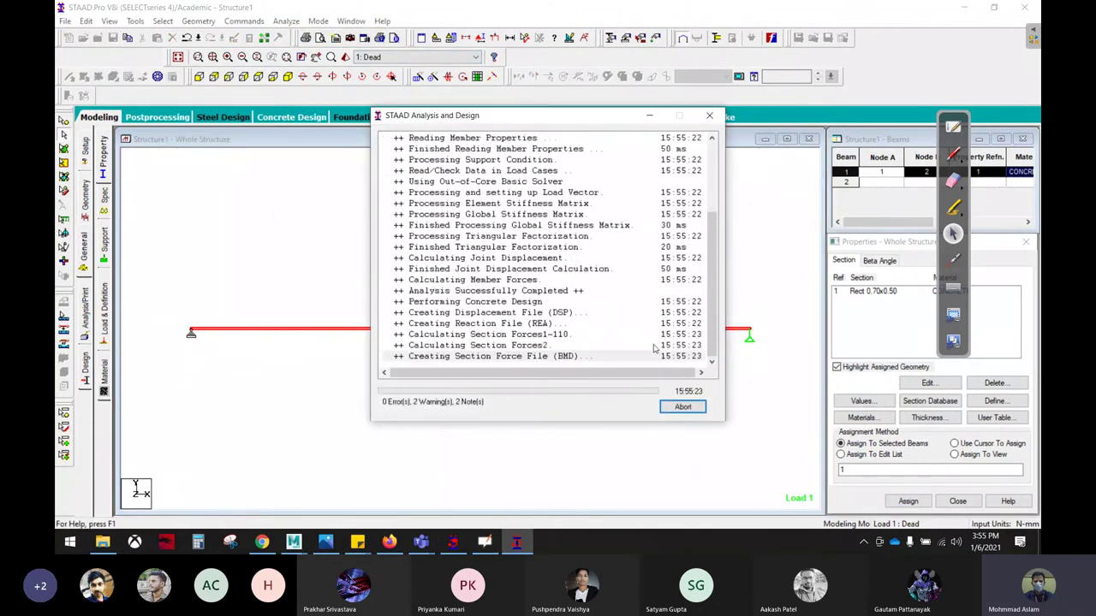
pyautogui.click(688, 412)
pyautogui.doubleClick(574, 331)
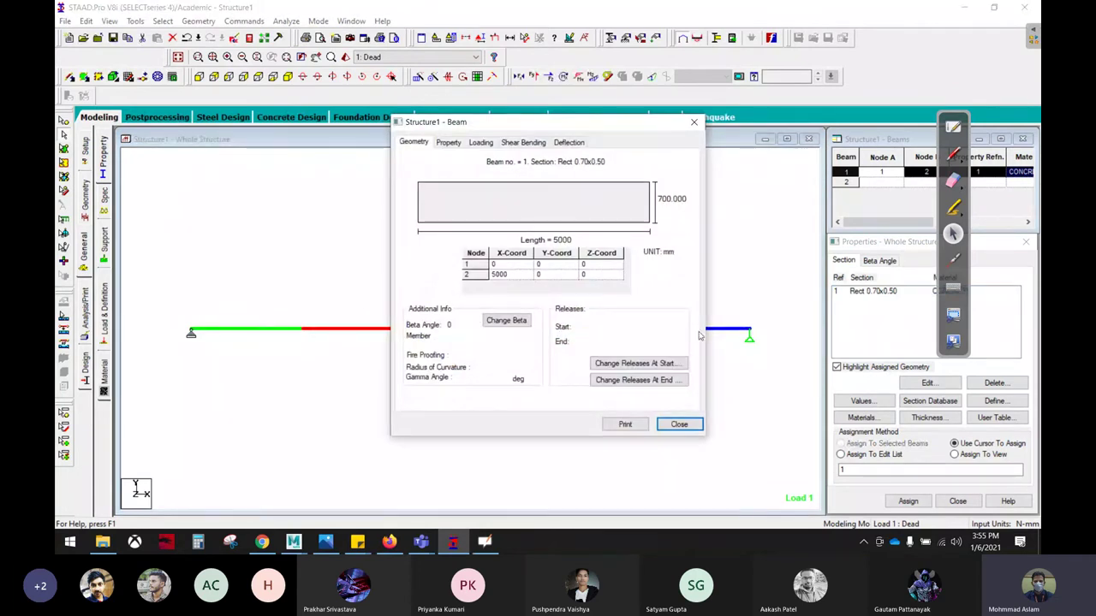
pyautogui.click(690, 424)
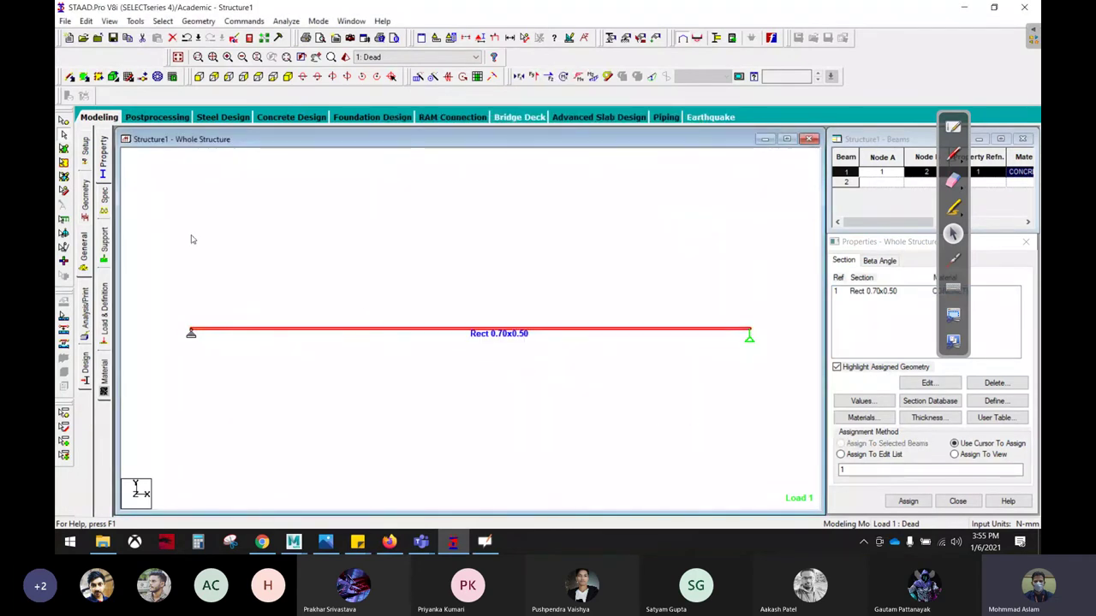
pyautogui.click(106, 308)
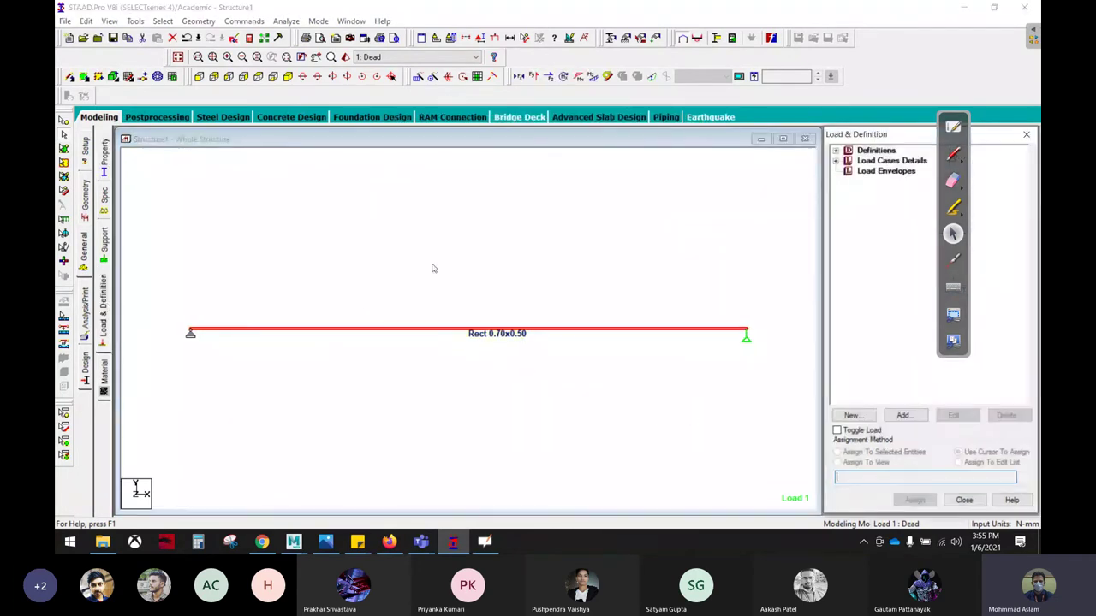
# Show the Dead case's CON GY -50000 load and SELFWEIGHT Y entries on the beam.
pyautogui.click(836, 162)
pyautogui.click(849, 172)
pyautogui.click(899, 182)
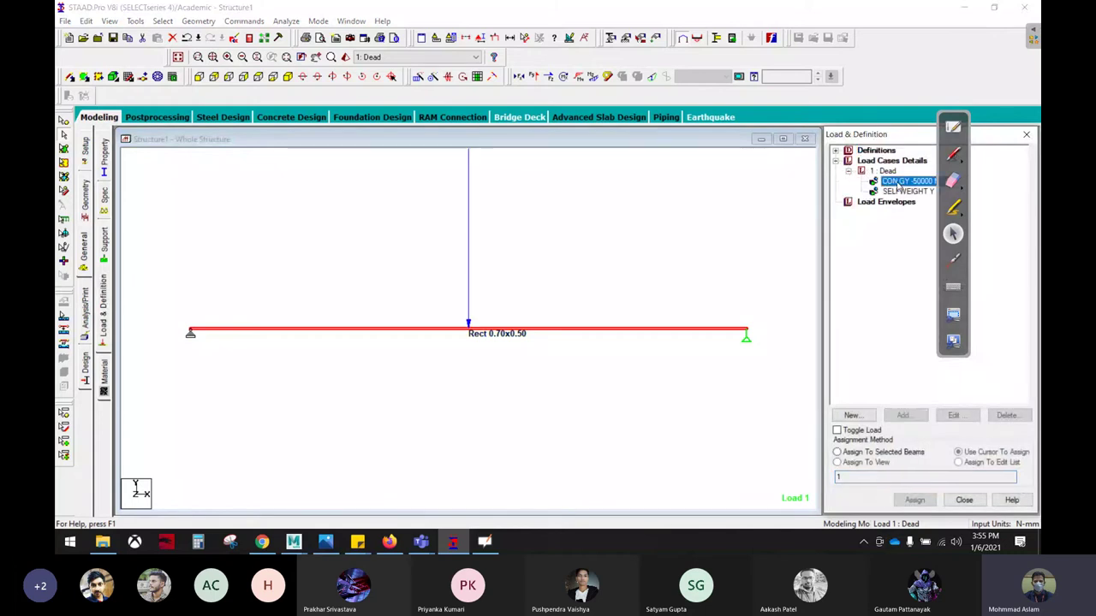
# Tilt the model view to see the load arrow, then return to the section properties.
pyautogui.scroll(-1, 648, 243)
pyautogui.scroll(-1, 588, 249)
pyautogui.scroll(-1, 612, 226)
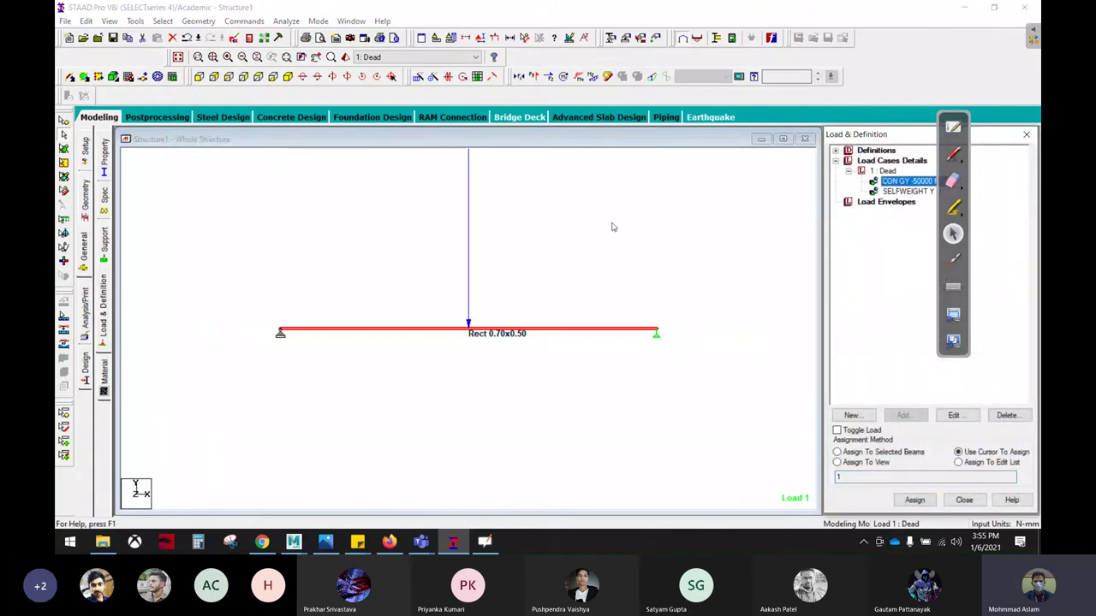
pyautogui.click(612, 227)
pyautogui.press('Right')
pyautogui.press('Right')
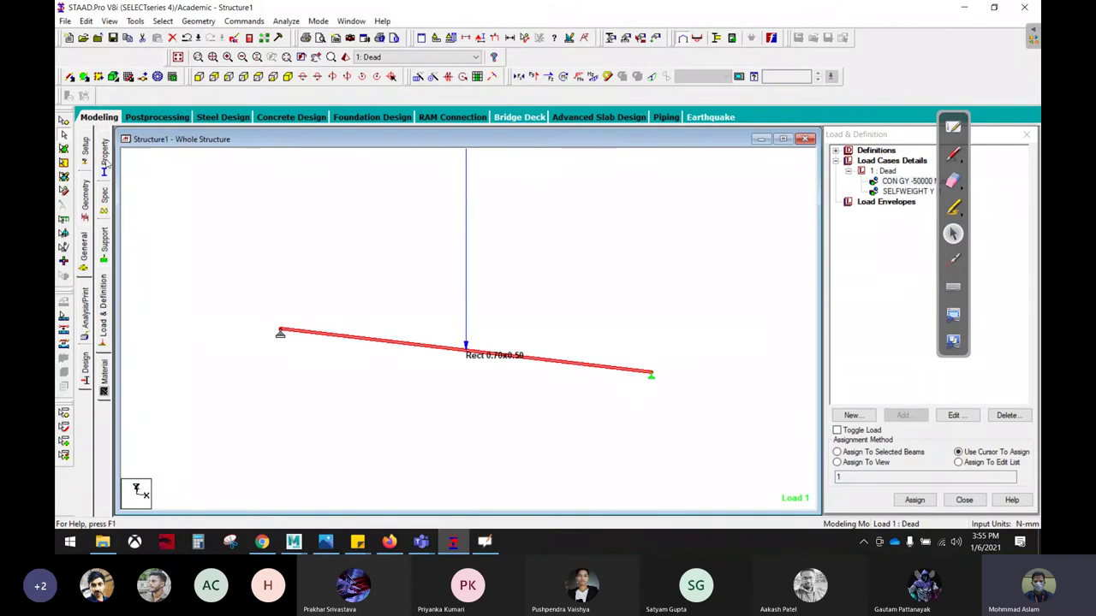
pyautogui.click(105, 163)
# Change the beam's rectangular section to YD 1000 mm by ZD 700 mm.
pyautogui.click(875, 294)
pyautogui.doubleClick(876, 293)
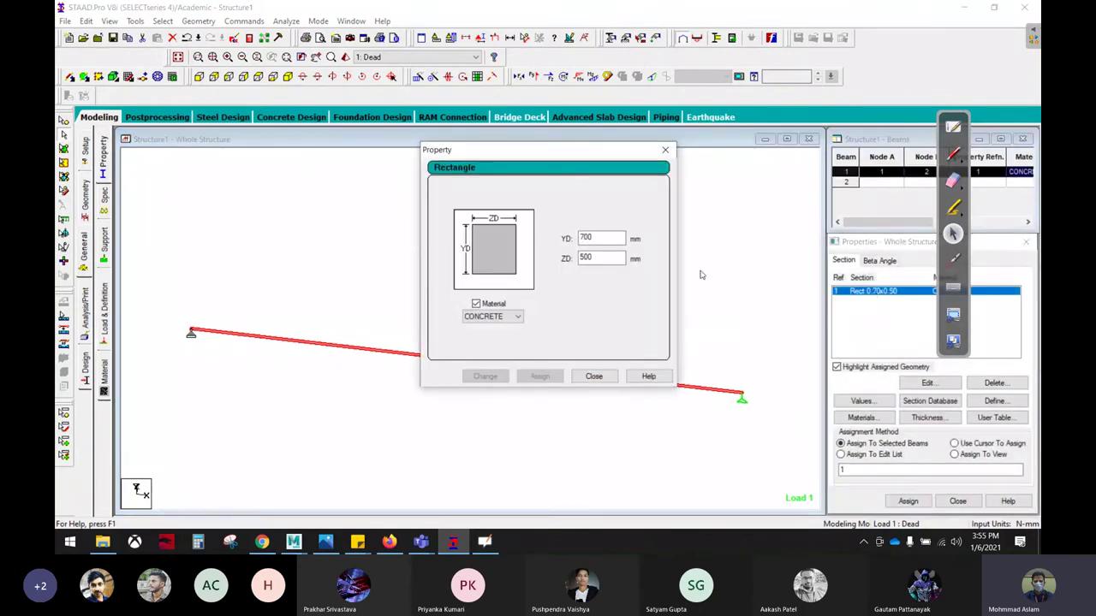
pyautogui.doubleClick(601, 238)
pyautogui.write('1000')
pyautogui.press('Tab')
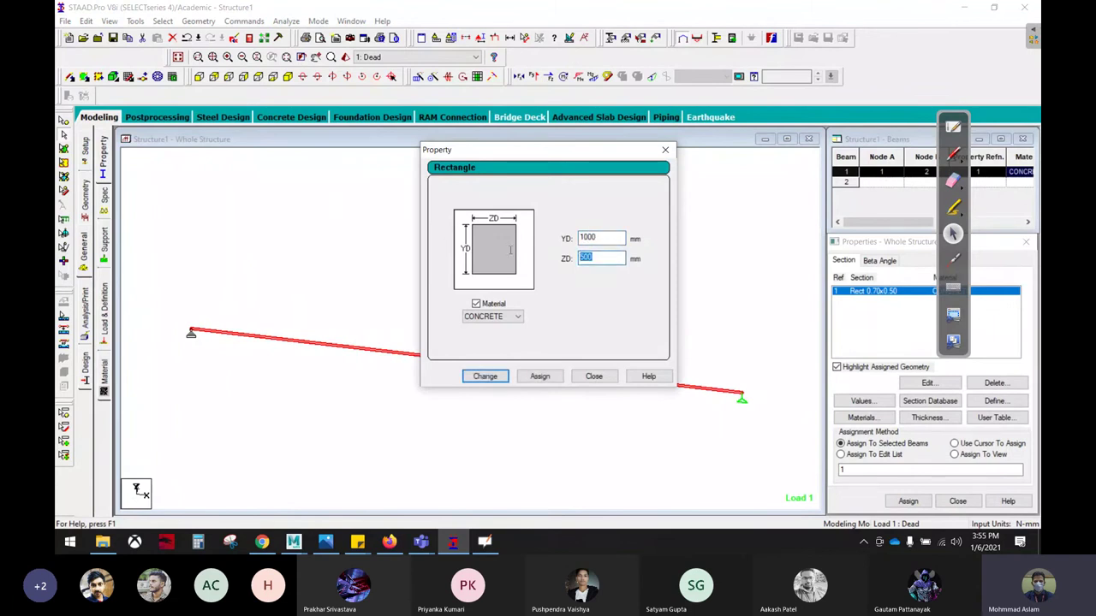
pyautogui.write('700')
pyautogui.click(494, 377)
pyautogui.click(599, 300)
pyautogui.click(595, 377)
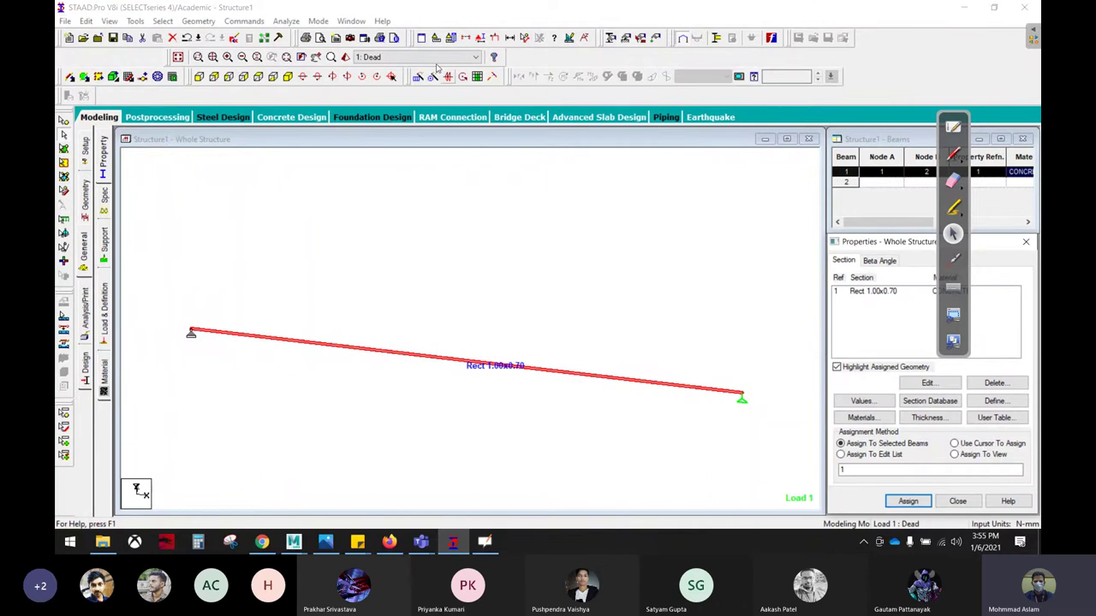
# Save the model and rerun the analysis, closing the finished report.
pyautogui.click(294, 19)
pyautogui.click(317, 39)
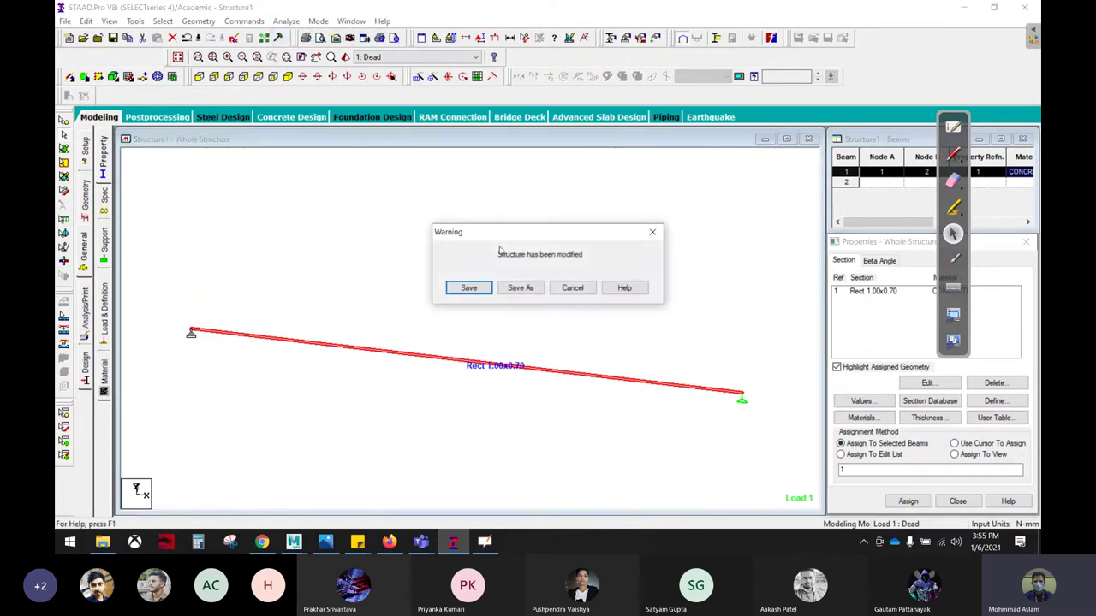
pyautogui.click(469, 285)
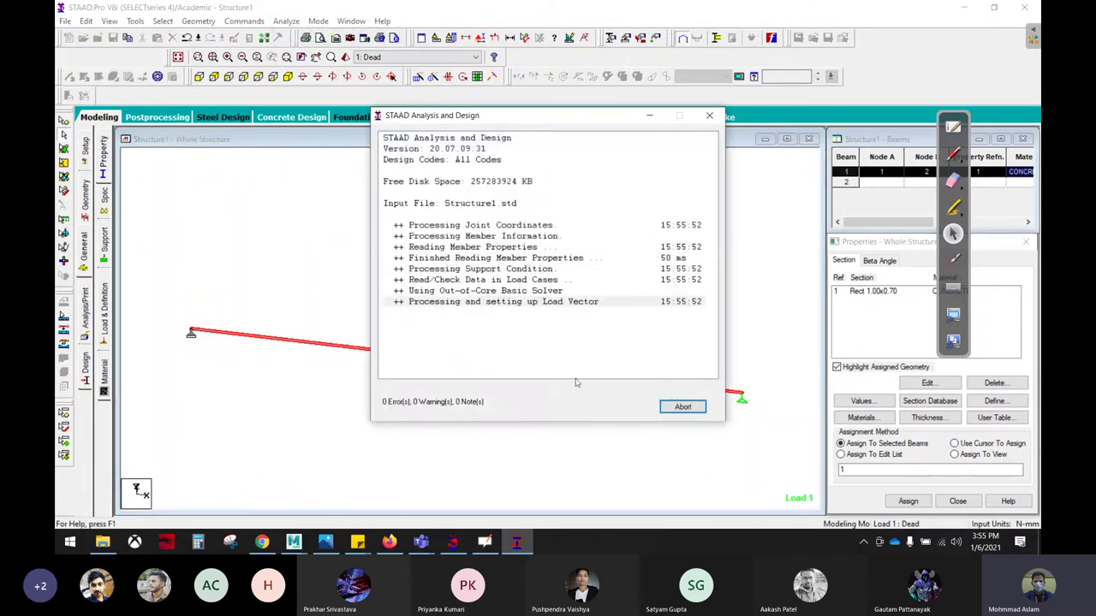
pyautogui.click(687, 406)
# View the beam in front elevation and recheck its Rect 1.00x0.70 section (YD 1000, ZD 700).
pyautogui.doubleClick(566, 376)
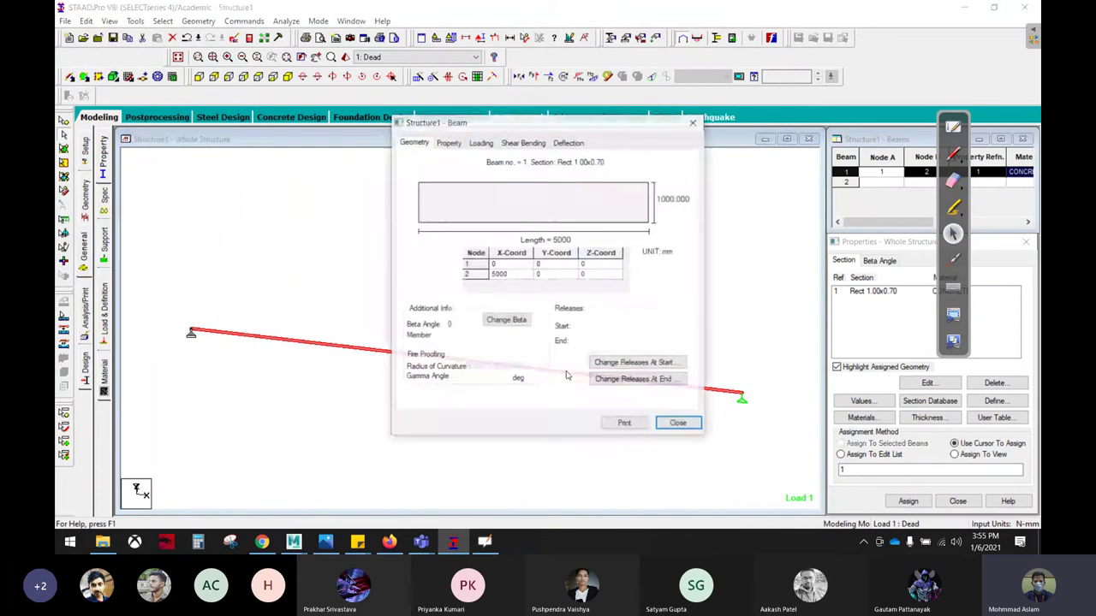
pyautogui.click(693, 123)
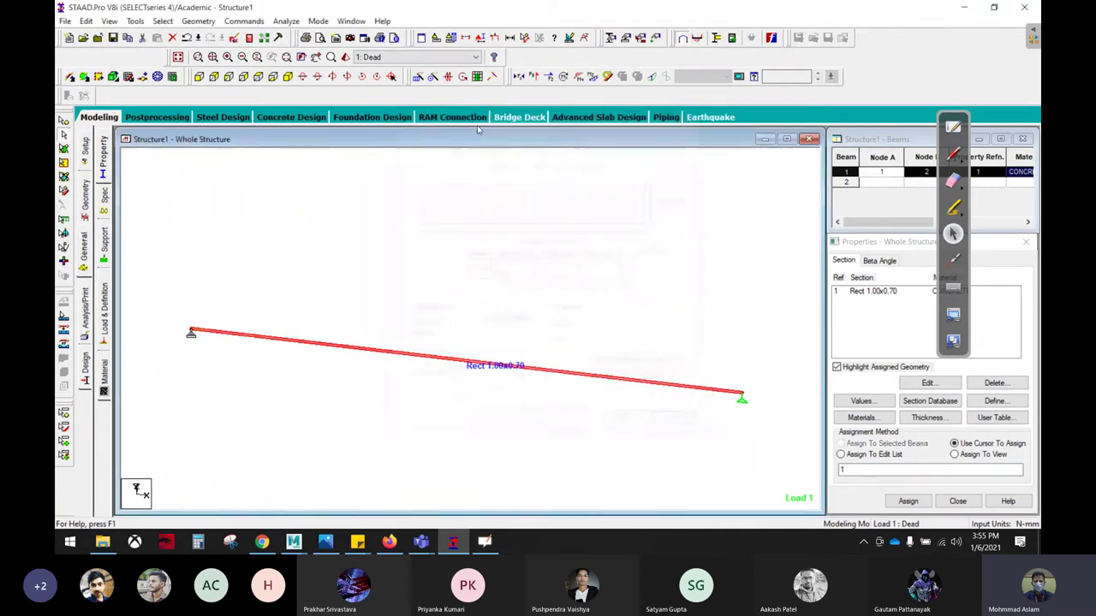
pyautogui.click(199, 77)
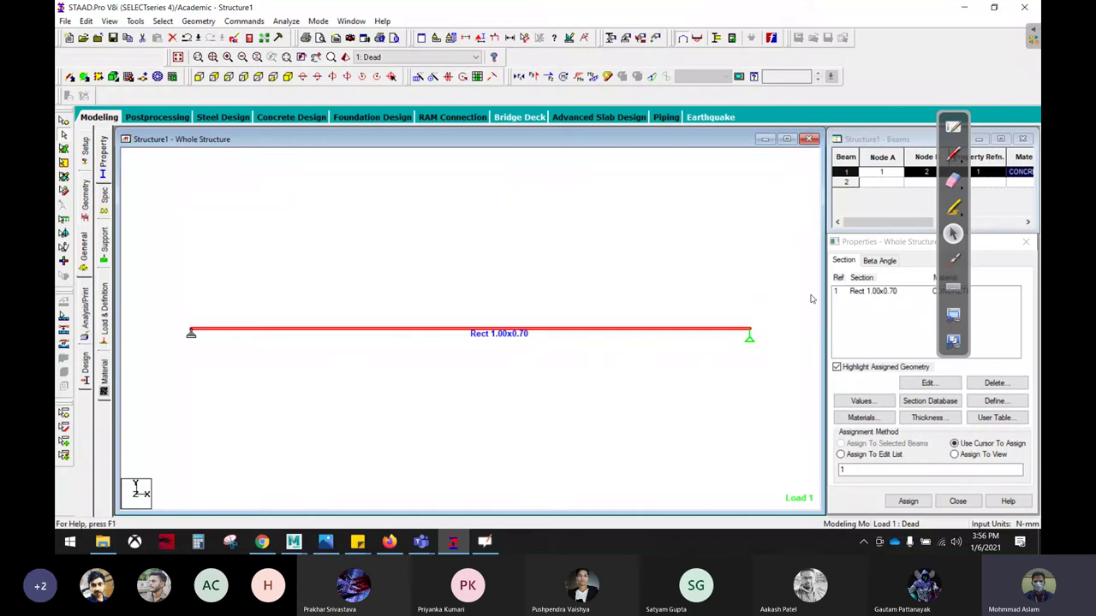
pyautogui.doubleClick(873, 292)
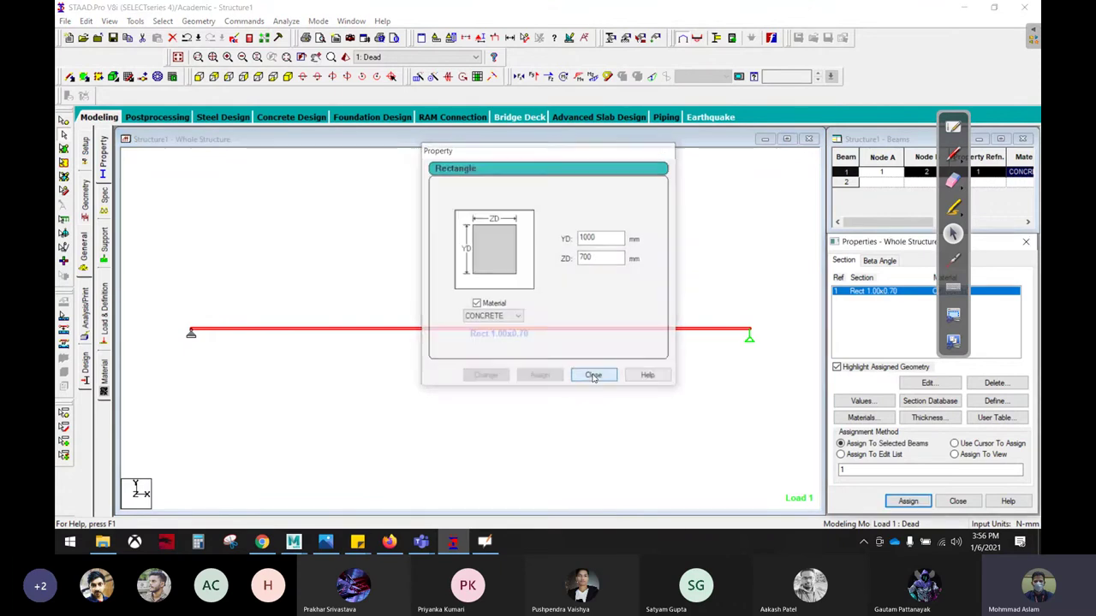
pyautogui.click(594, 376)
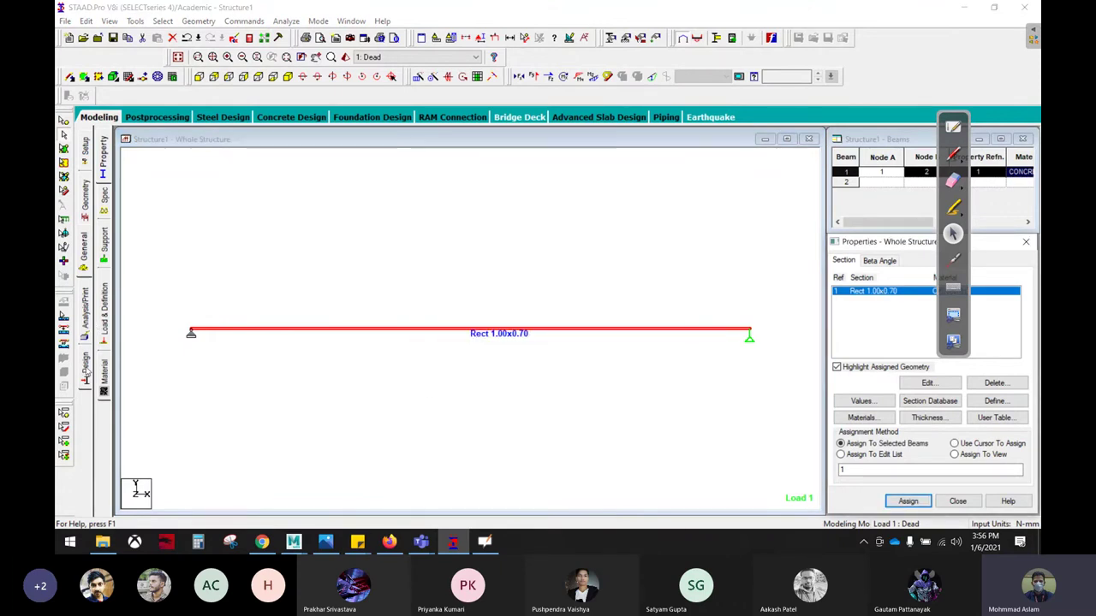
# Show the Concrete design settings and expand the START CONCRETE DESIGN parameters.
pyautogui.click(84, 366)
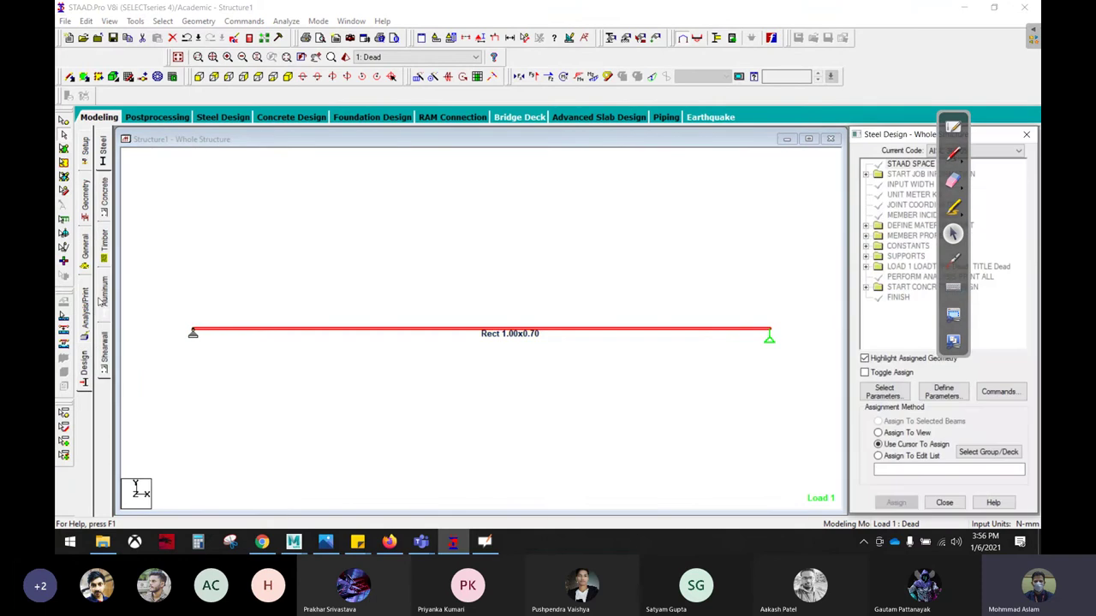
pyautogui.click(106, 198)
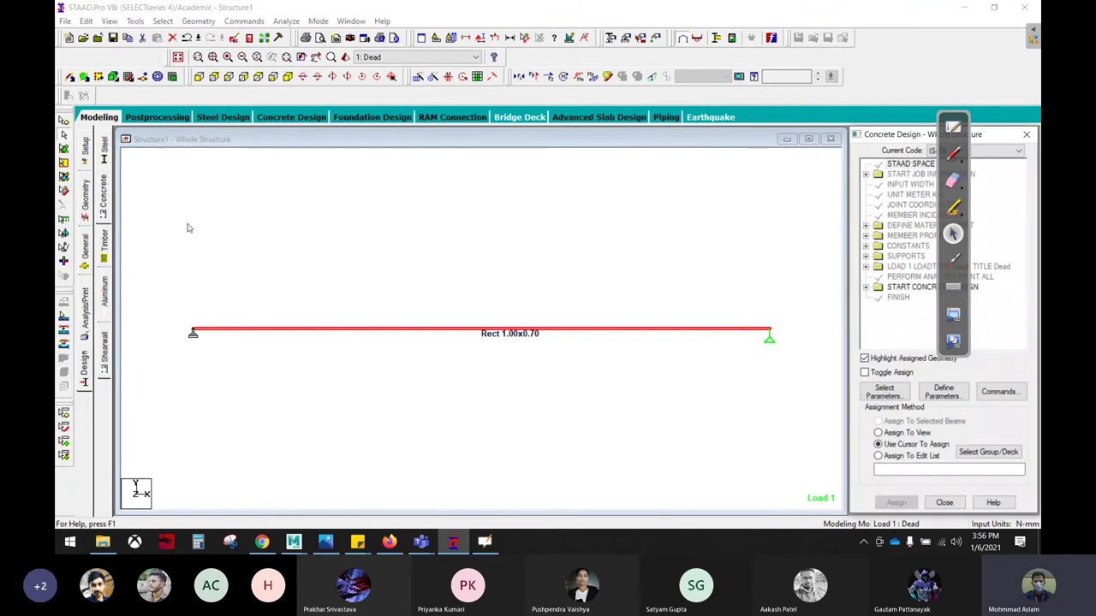
pyautogui.click(950, 151)
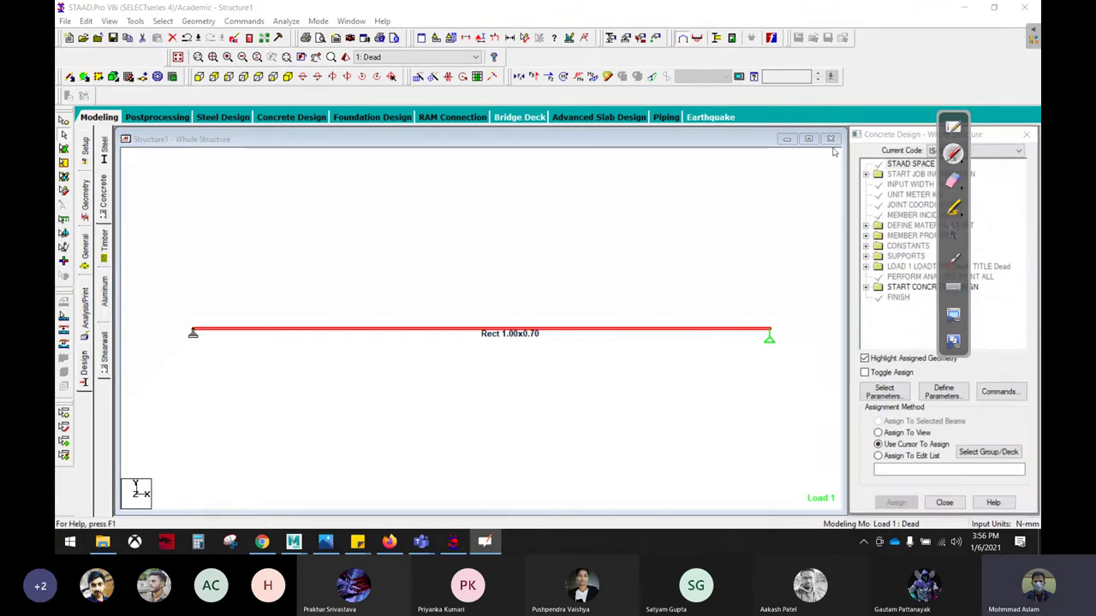
pyautogui.click(953, 178)
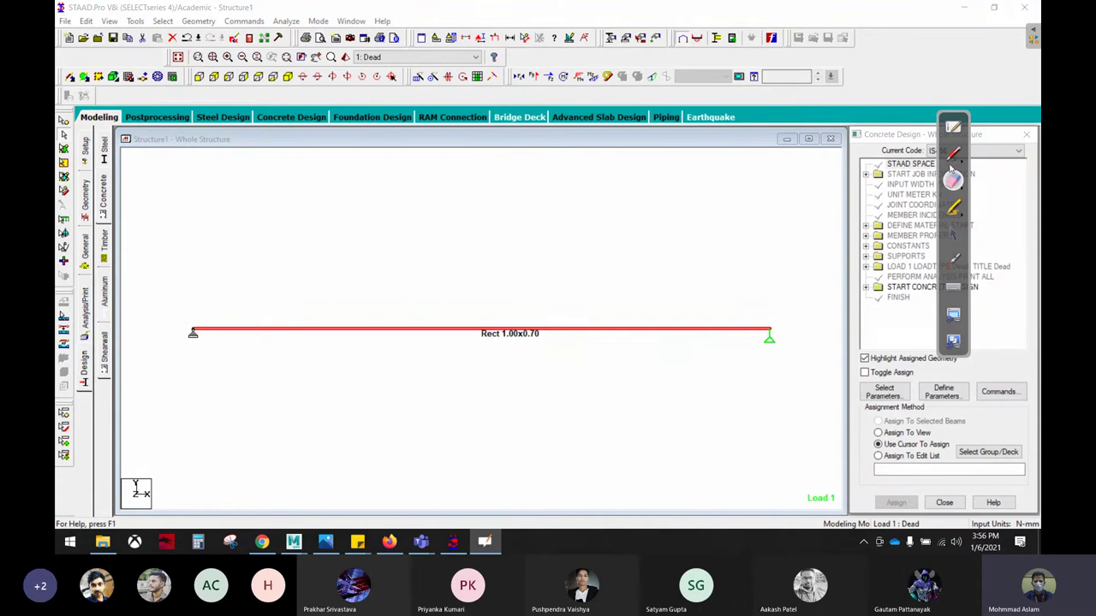
pyautogui.click(953, 153)
pyautogui.click(953, 207)
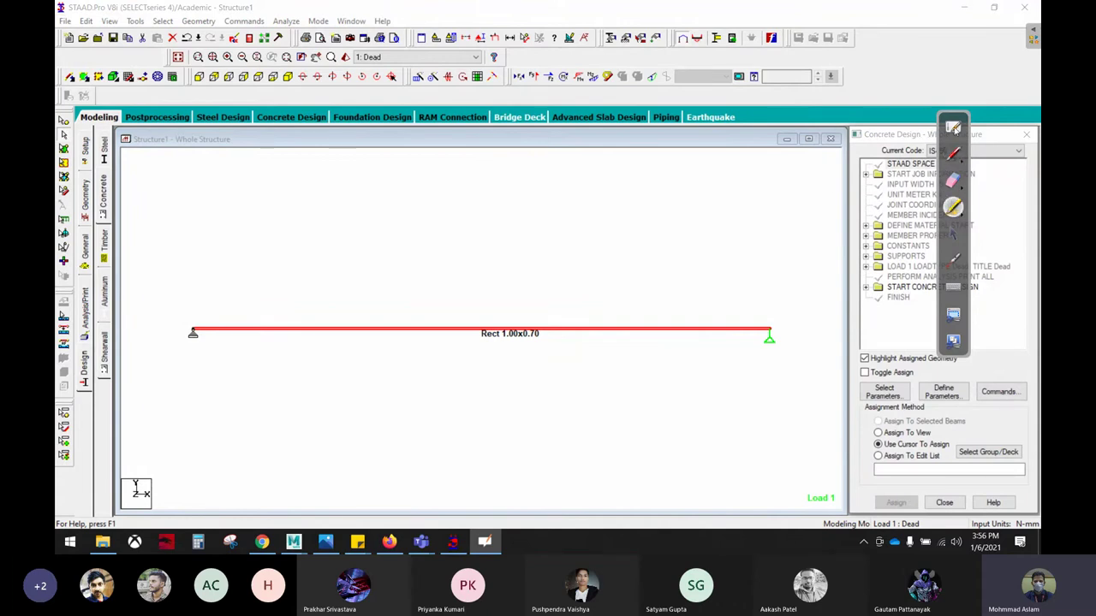
pyautogui.moveTo(956, 120); pyautogui.dragTo(464, 89)
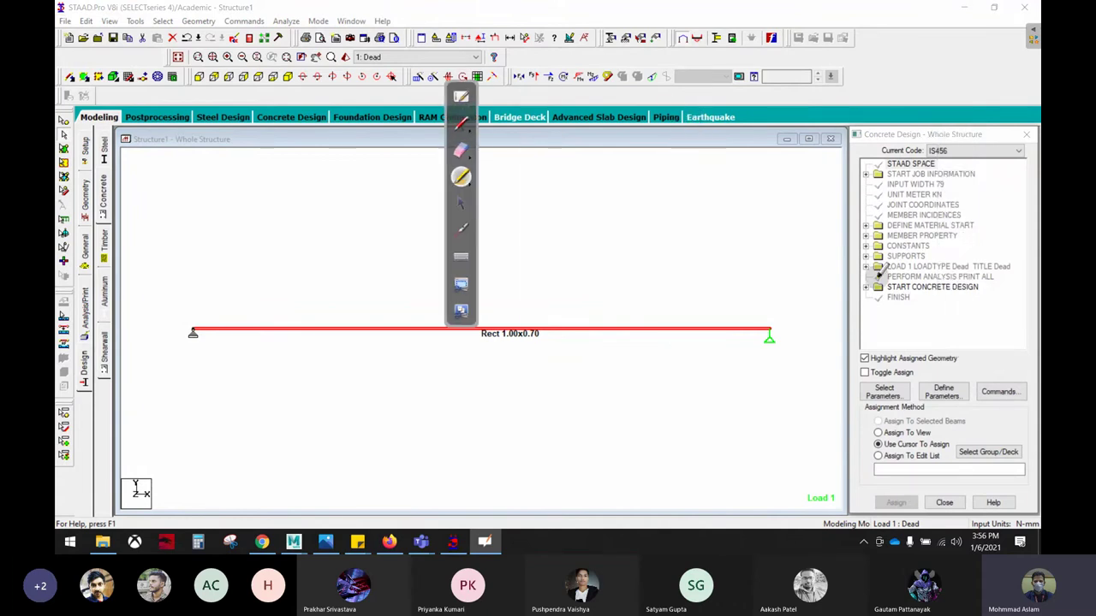
pyautogui.click(461, 203)
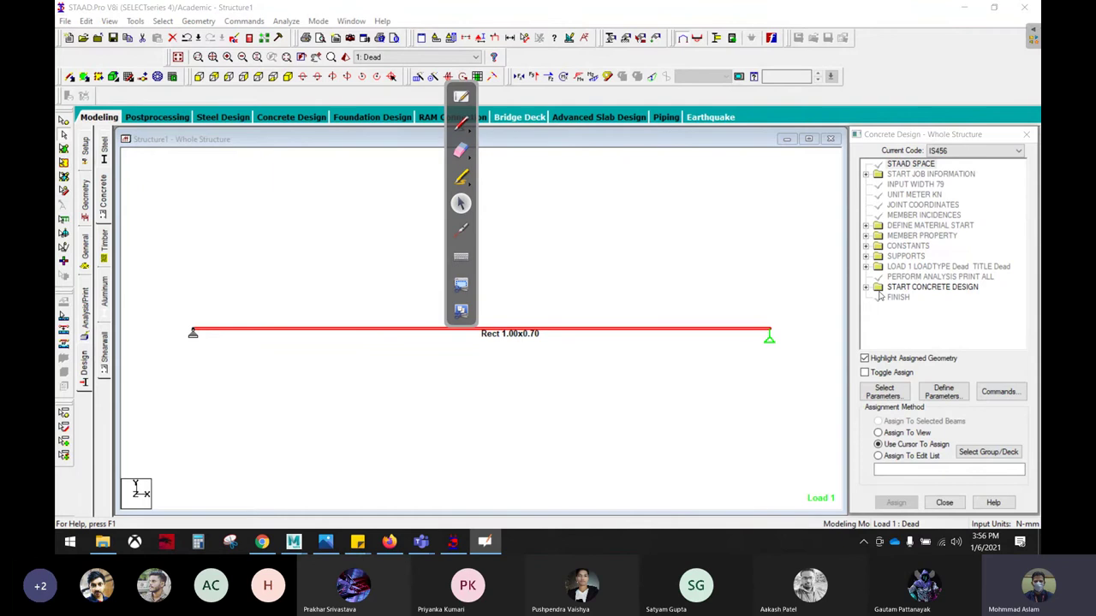
pyautogui.click(867, 287)
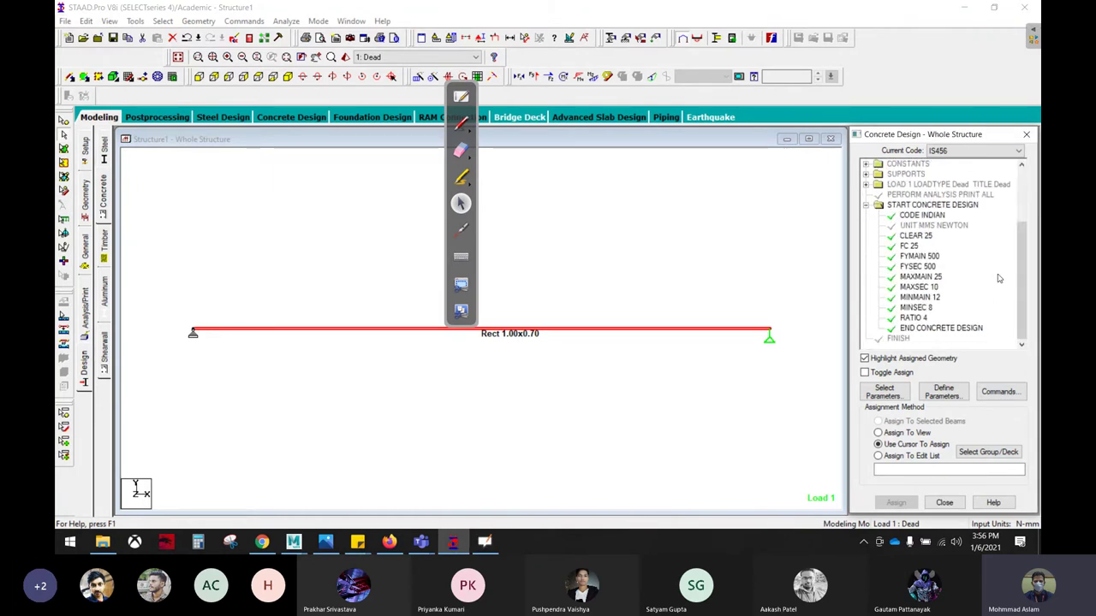
# Mark the IS456 code, CLEAR 25 and other parameters in red, then open Design Commands.
pyautogui.click(461, 123)
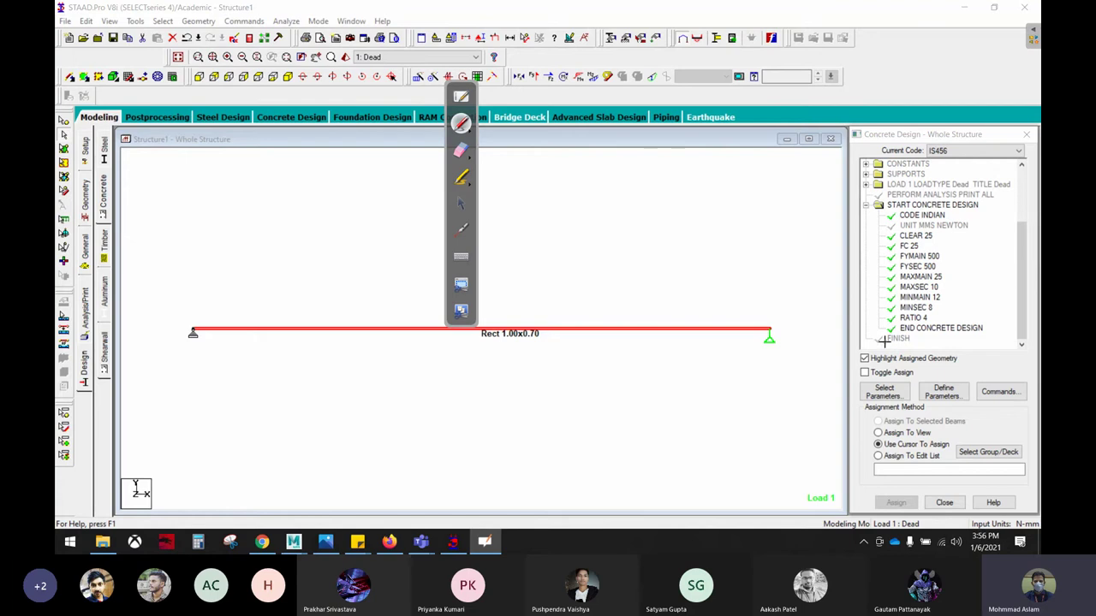
pyautogui.moveTo(978, 146); pyautogui.dragTo(968, 136)
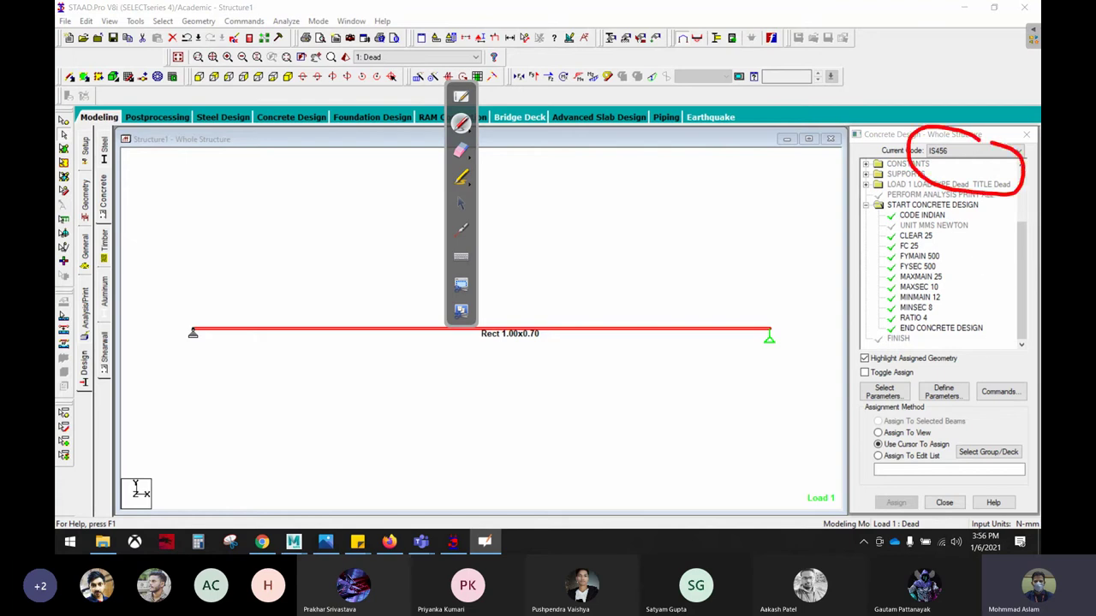
pyautogui.moveTo(923, 367)
pyautogui.mouseDown()
pyautogui.moveTo(957, 363)
pyautogui.moveTo(933, 418)
pyautogui.moveTo(962, 375)
pyautogui.mouseUp()
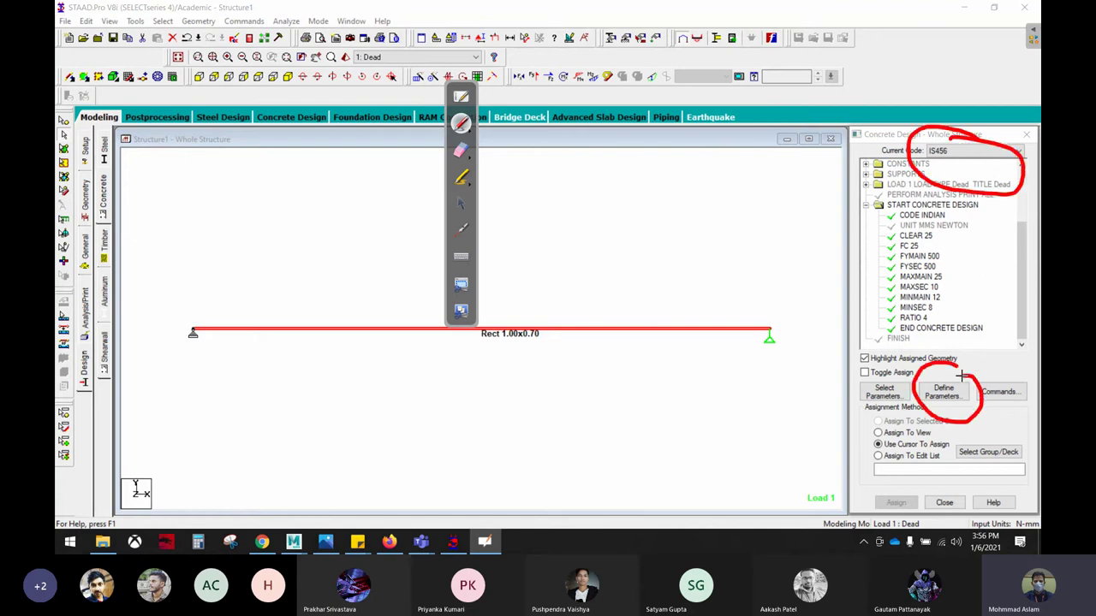
pyautogui.moveTo(935, 236)
pyautogui.mouseDown()
pyautogui.moveTo(966, 226)
pyautogui.moveTo(954, 242)
pyautogui.moveTo(966, 275)
pyautogui.mouseUp()
pyautogui.moveTo(949, 289); pyautogui.dragTo(967, 284)
pyautogui.moveTo(950, 298)
pyautogui.mouseDown()
pyautogui.moveTo(962, 296)
pyautogui.moveTo(968, 315)
pyautogui.mouseUp()
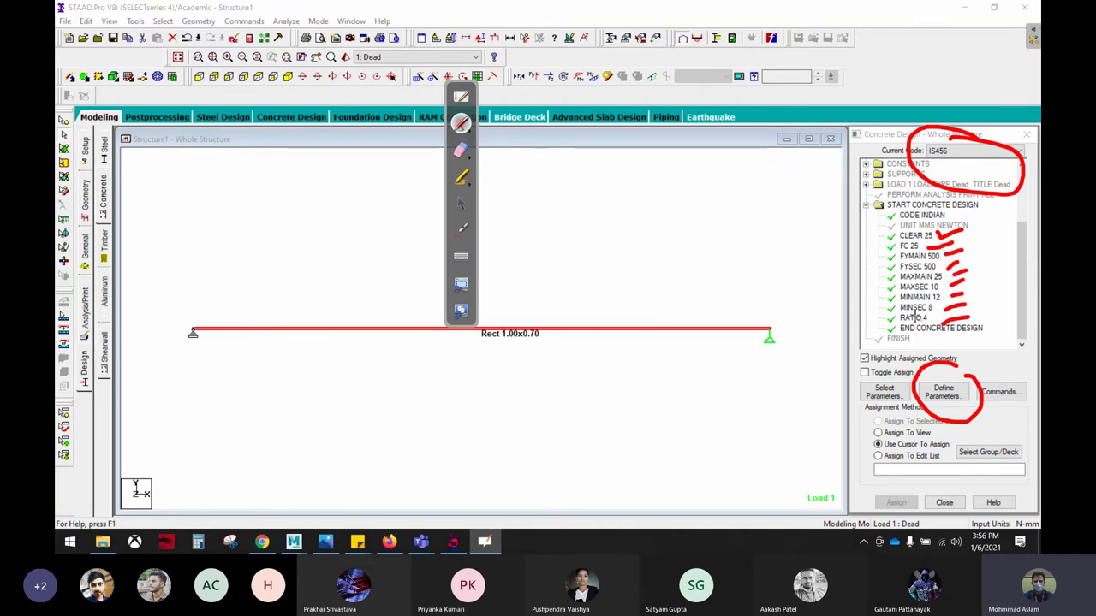
pyautogui.click(461, 150)
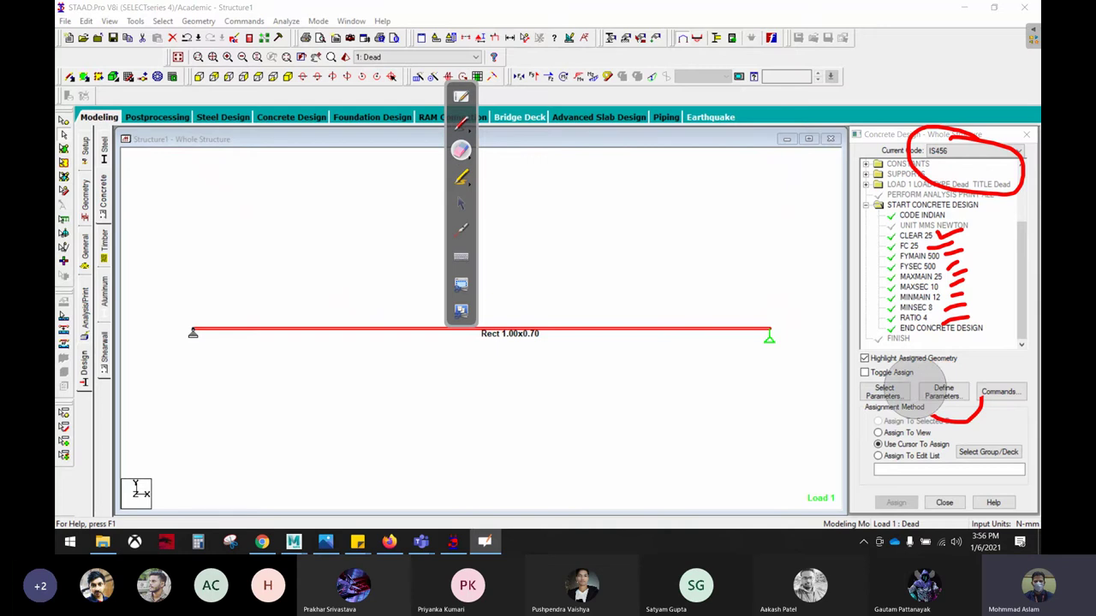
pyautogui.moveTo(934, 400); pyautogui.dragTo(956, 426)
pyautogui.click(461, 122)
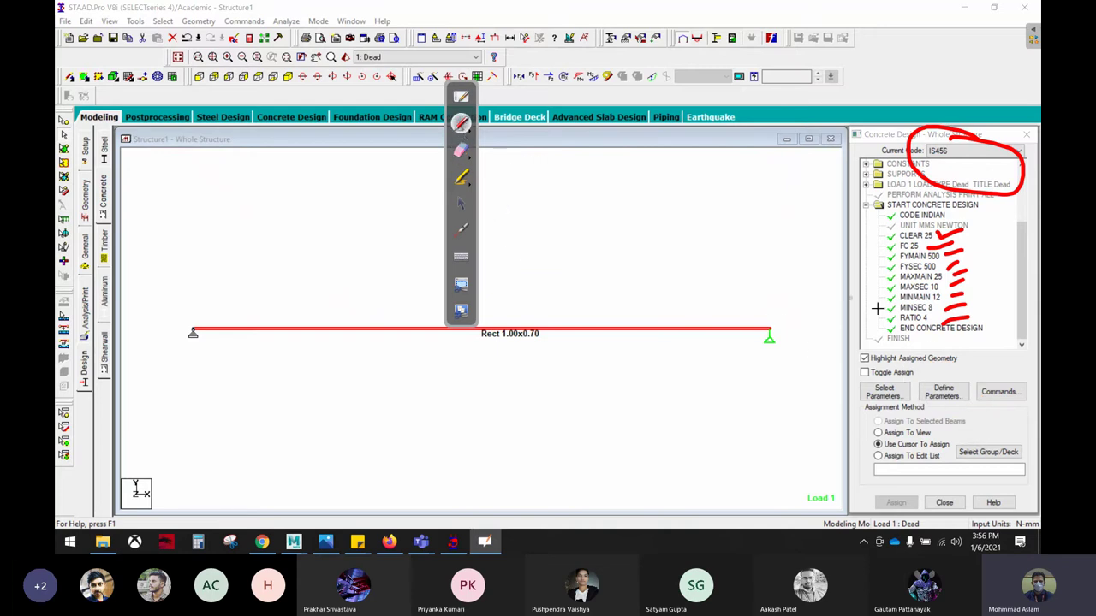
pyautogui.moveTo(1024, 360); pyautogui.dragTo(1017, 363)
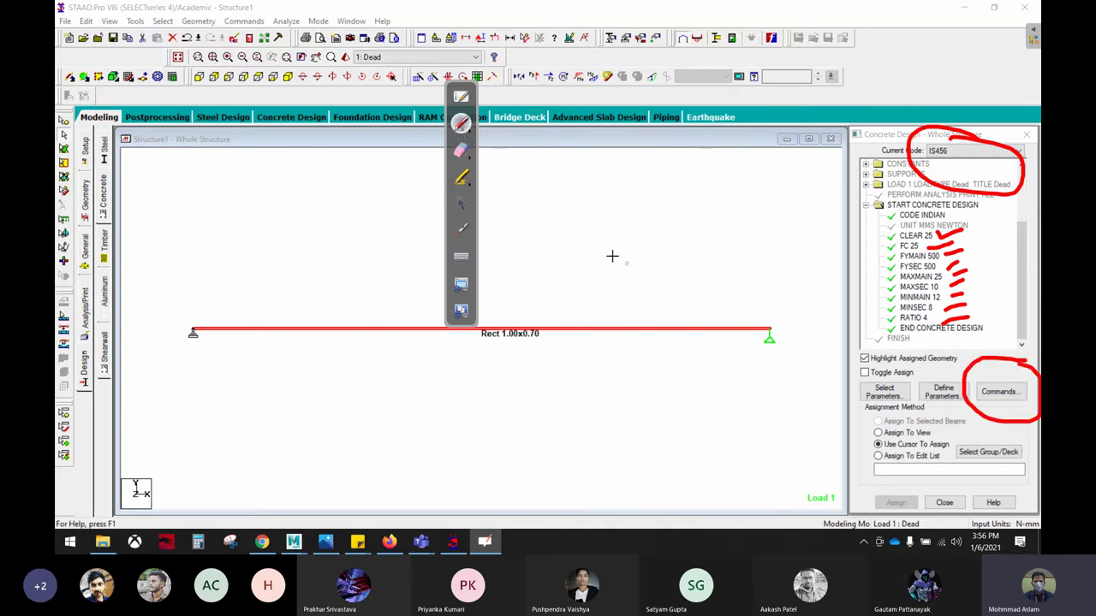
pyautogui.click(460, 203)
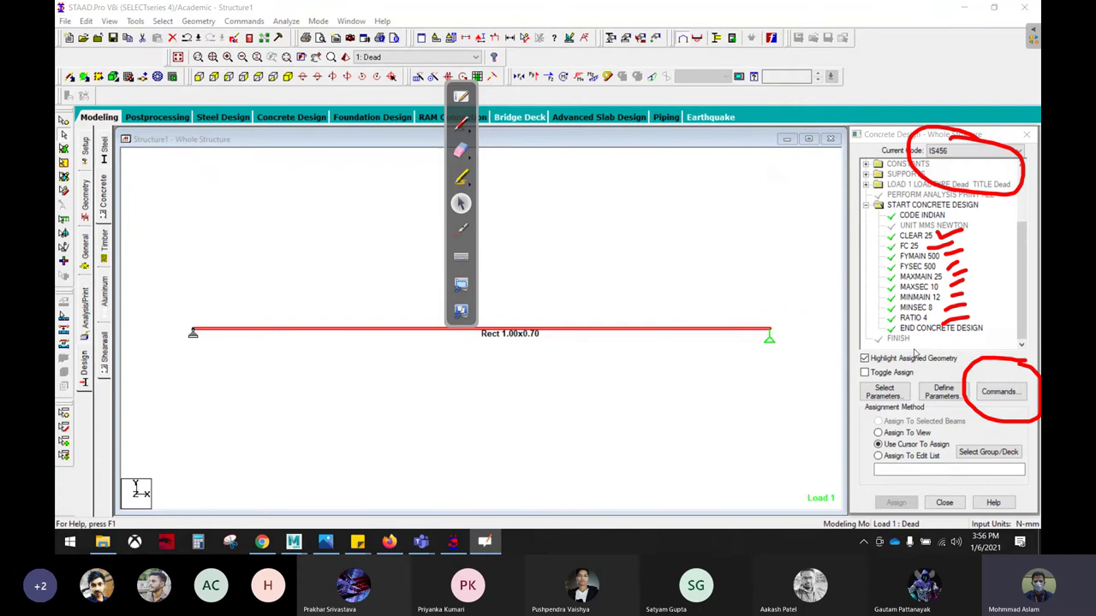
pyautogui.click(992, 393)
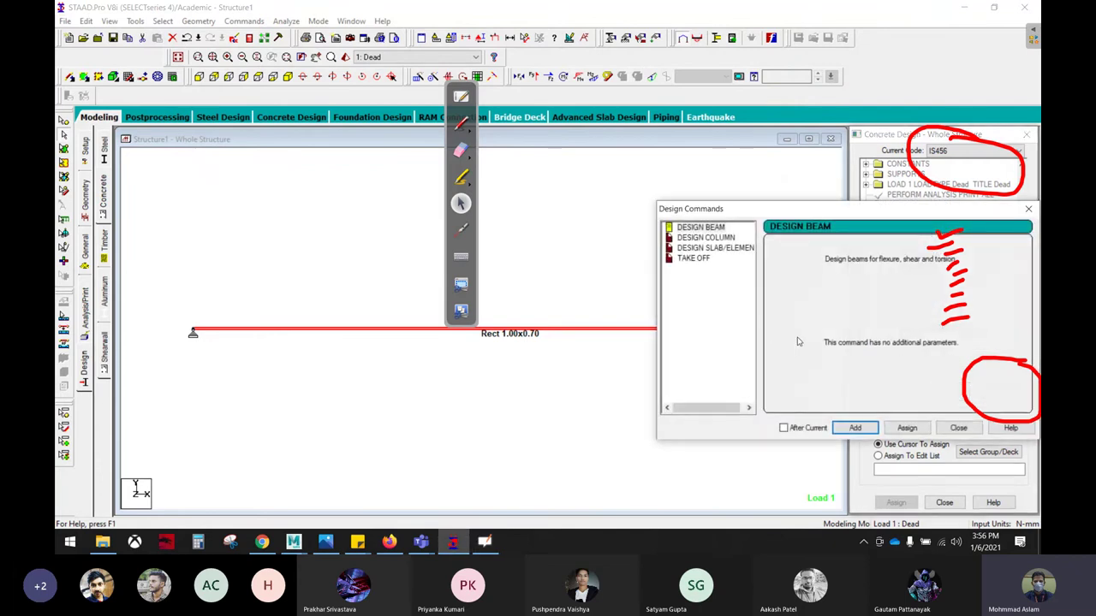
# Erase the red annotations from the concrete design tree.
pyautogui.hotkey('ctrl', 'shift', 'e')
pyautogui.moveTo(993, 180); pyautogui.dragTo(993, 205)
pyautogui.moveTo(994, 264); pyautogui.dragTo(950, 283)
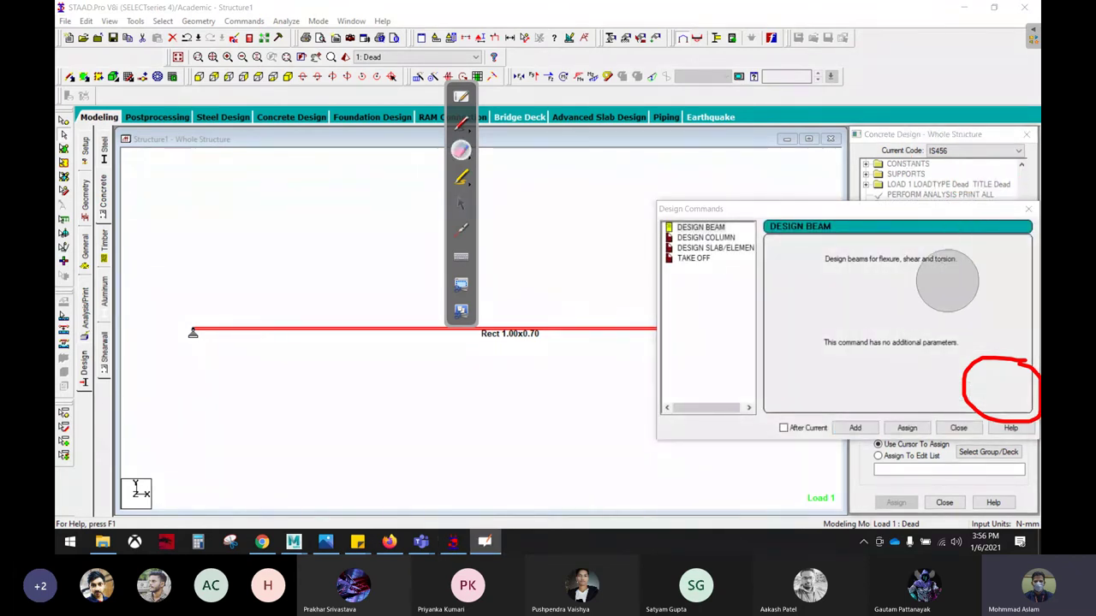
pyautogui.moveTo(1015, 355); pyautogui.dragTo(917, 369)
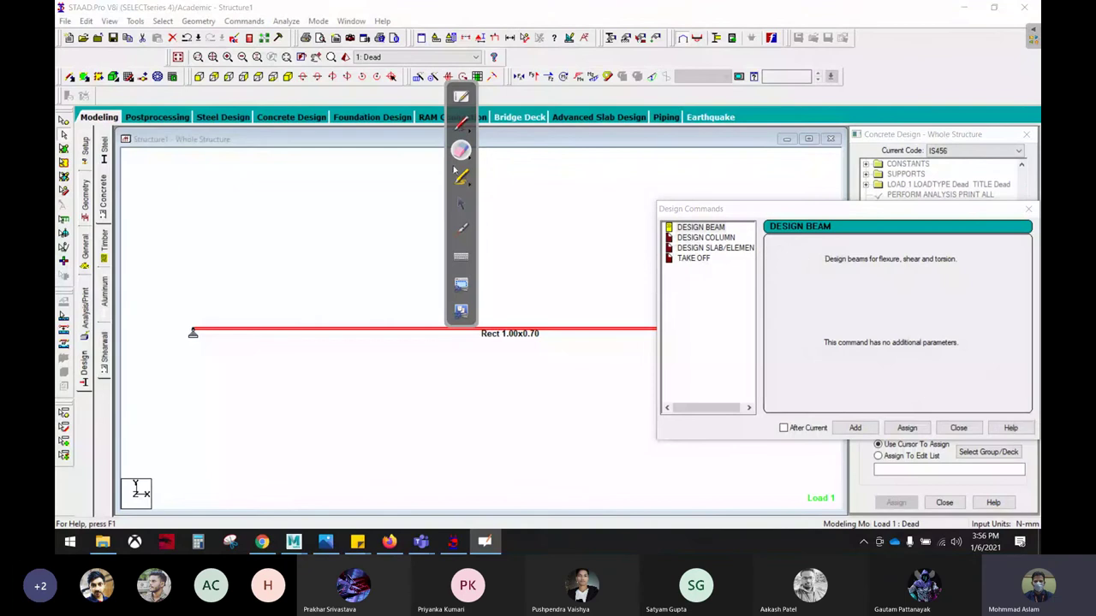
pyautogui.click(463, 124)
pyautogui.click(460, 206)
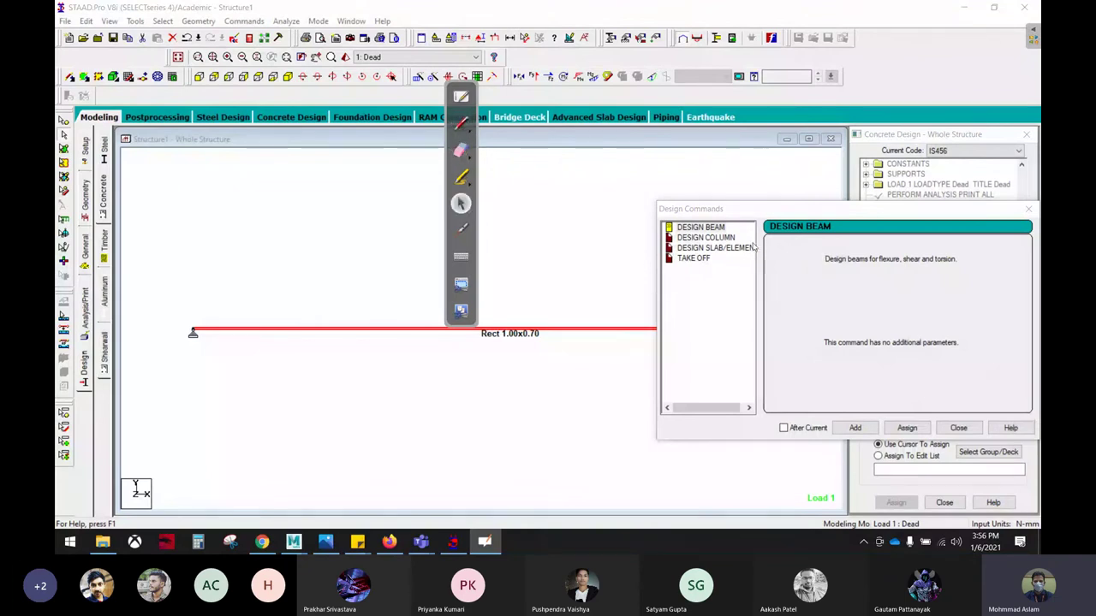
# Add DESIGN BEAM to the IS456 commands and assign it to the beam in view.
pyautogui.click(710, 228)
pyautogui.click(856, 428)
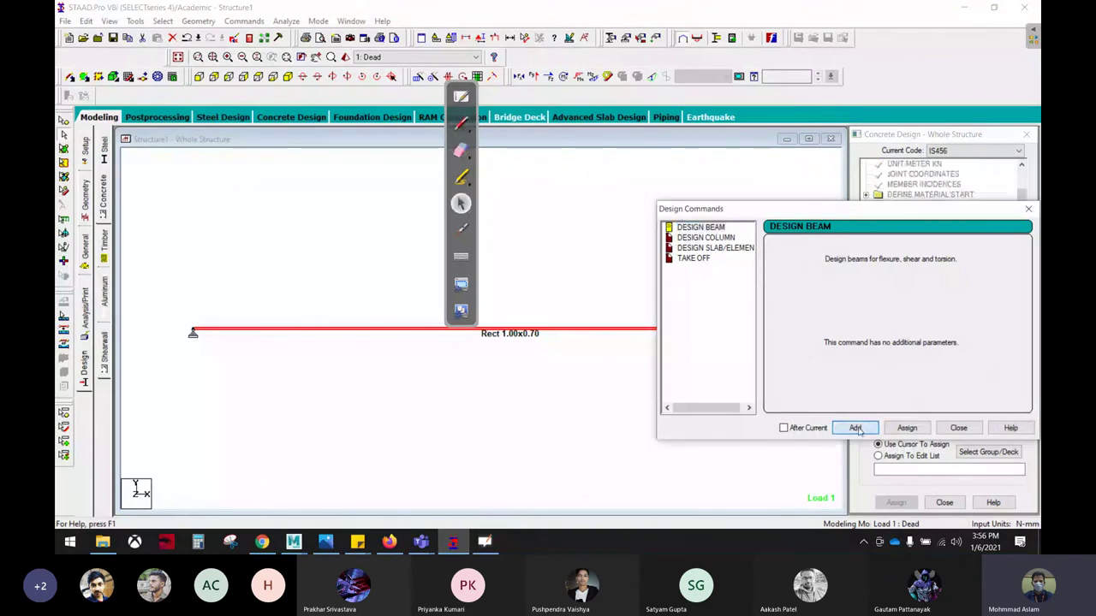
pyautogui.click(958, 428)
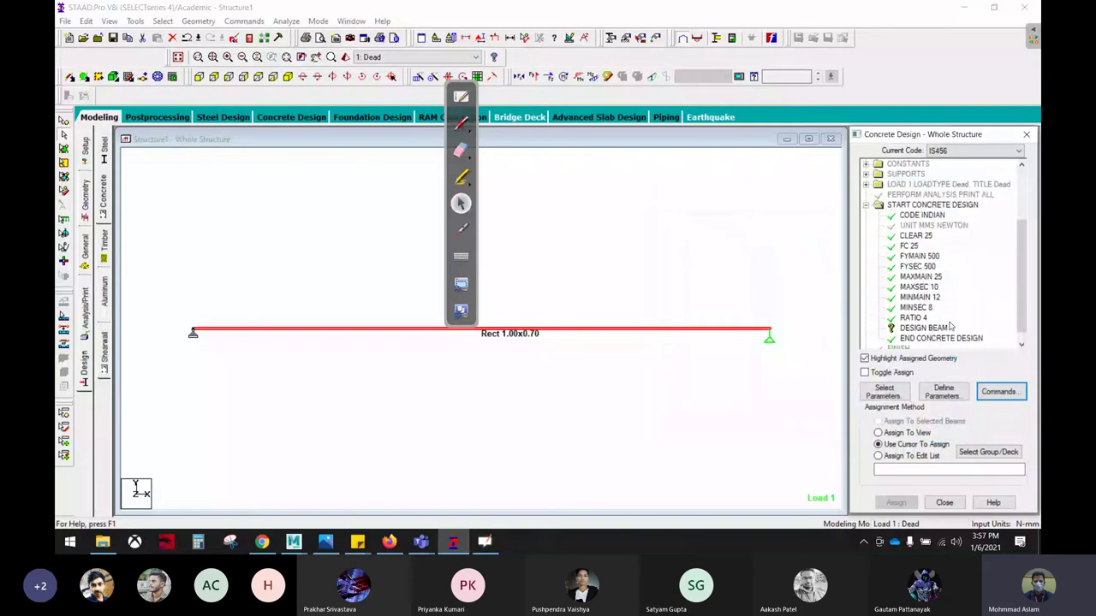
pyautogui.click(929, 329)
pyautogui.click(899, 433)
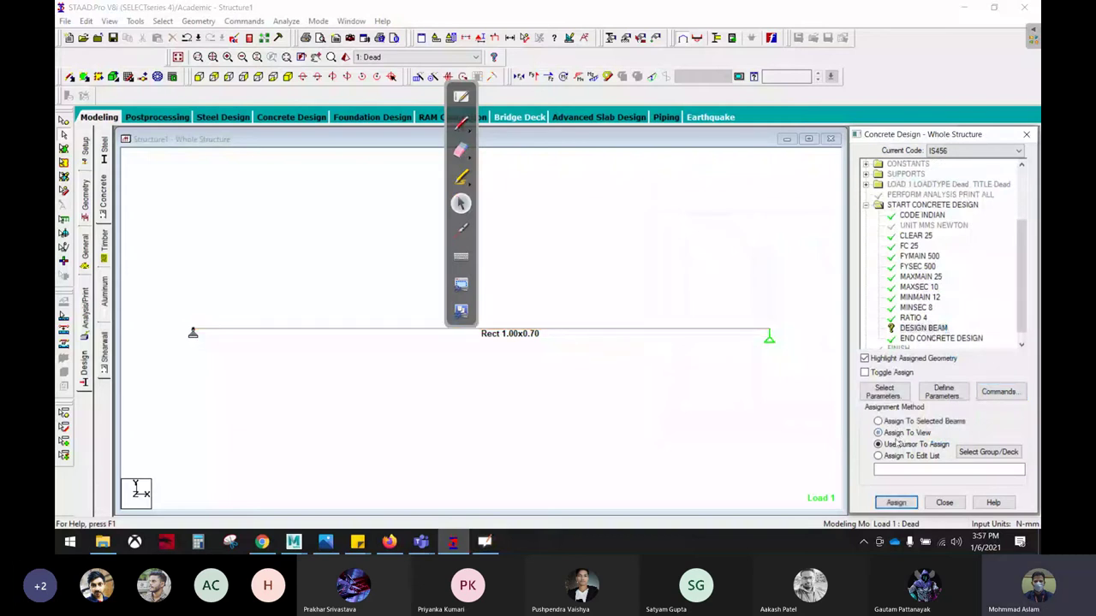
pyautogui.click(896, 502)
pyautogui.click(951, 354)
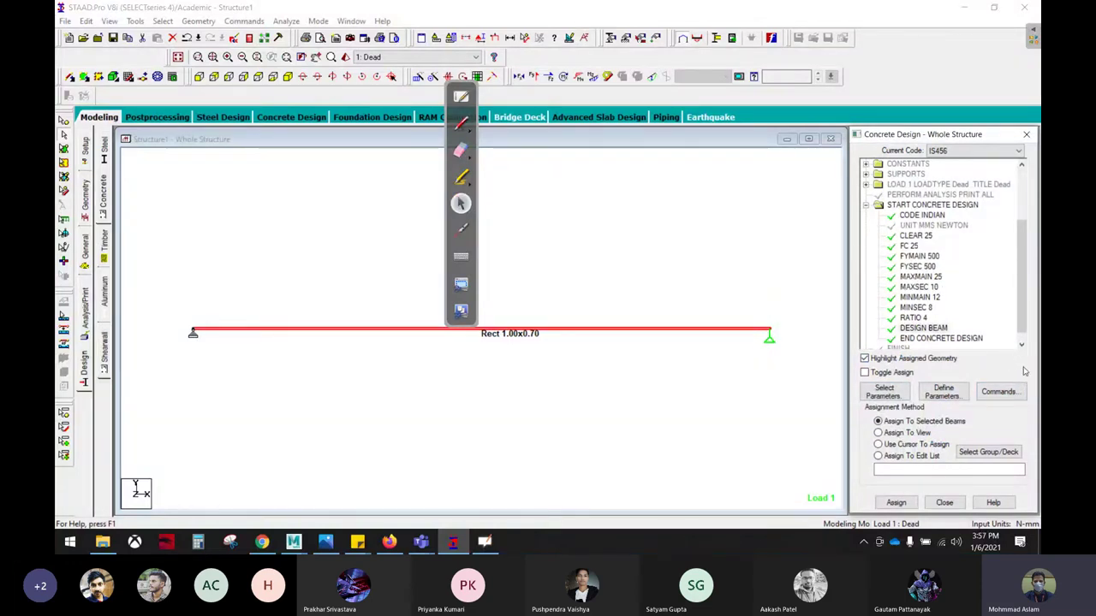
# Save and run the analysis with concrete design, finishing with 0 errors and 2 warnings.
pyautogui.click(286, 20)
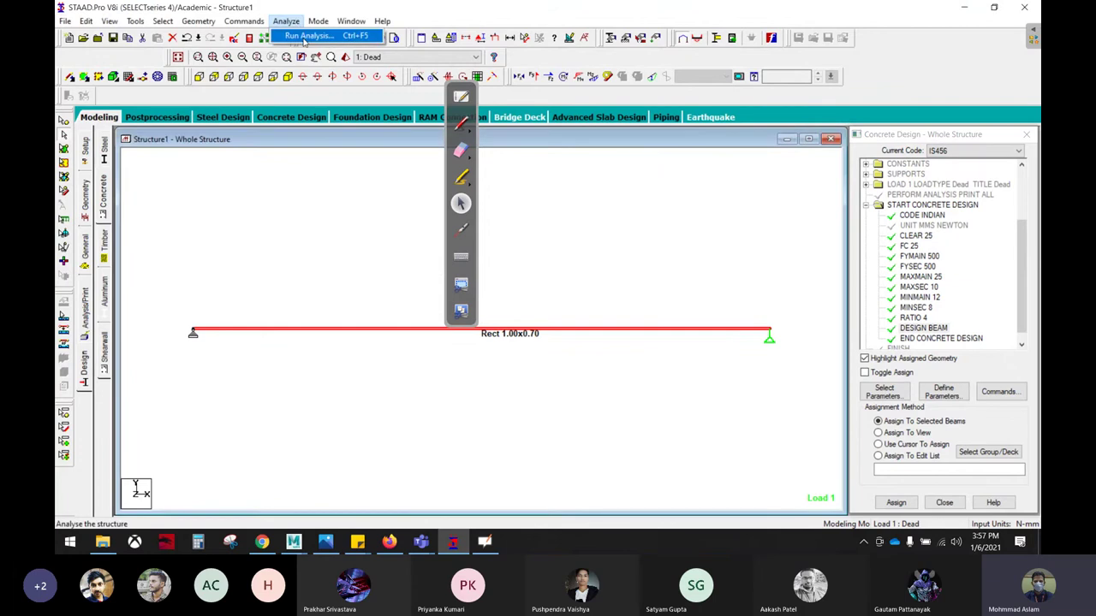
pyautogui.click(326, 34)
pyautogui.click(461, 123)
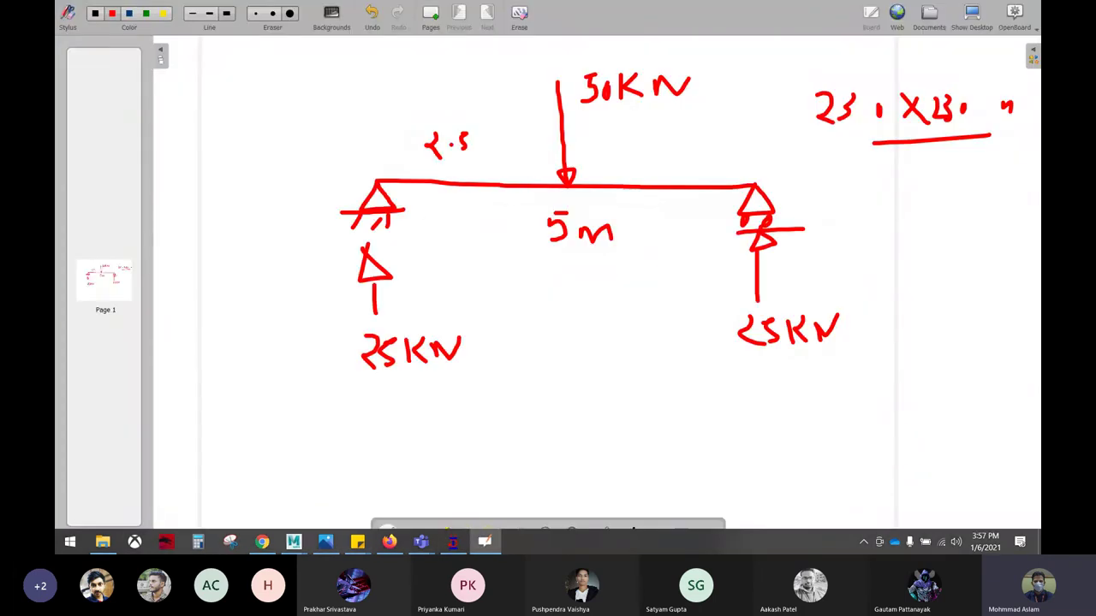
pyautogui.click(461, 203)
pyautogui.click(483, 302)
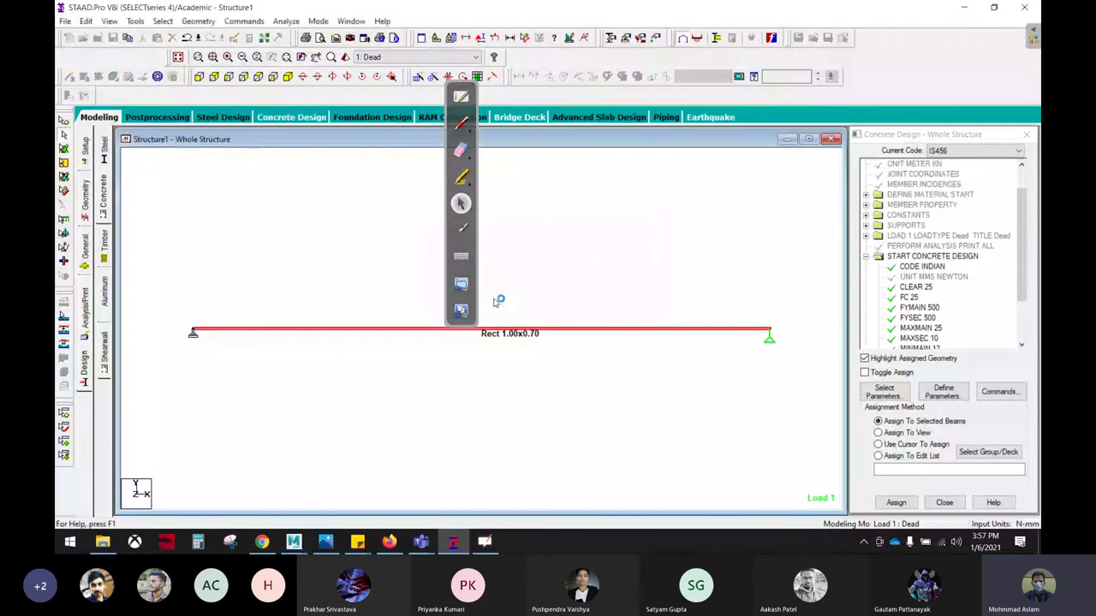
pyautogui.click(461, 96)
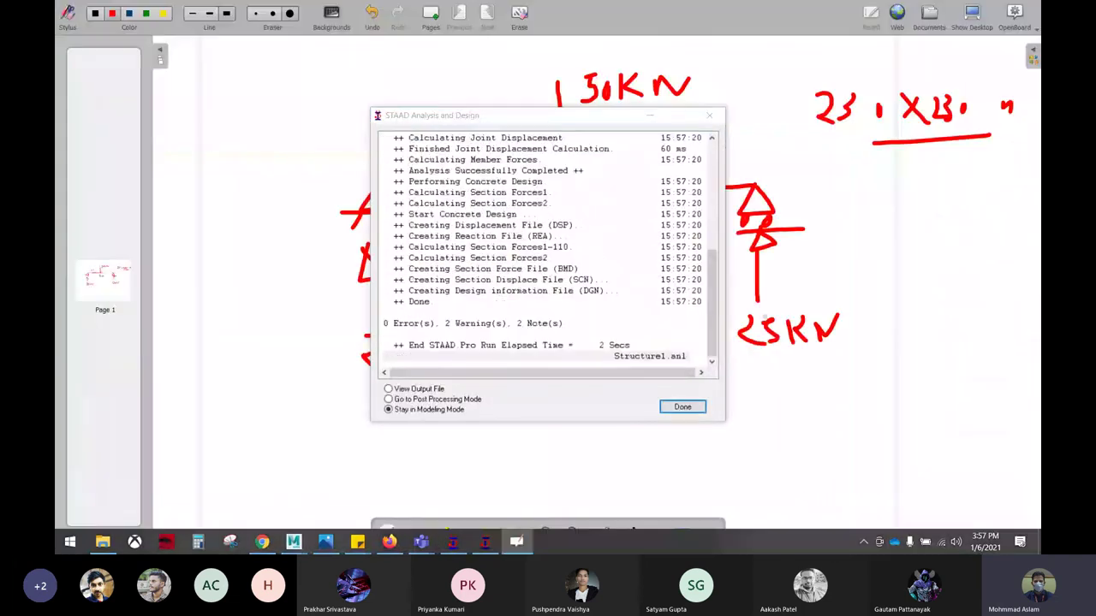
pyautogui.click(972, 13)
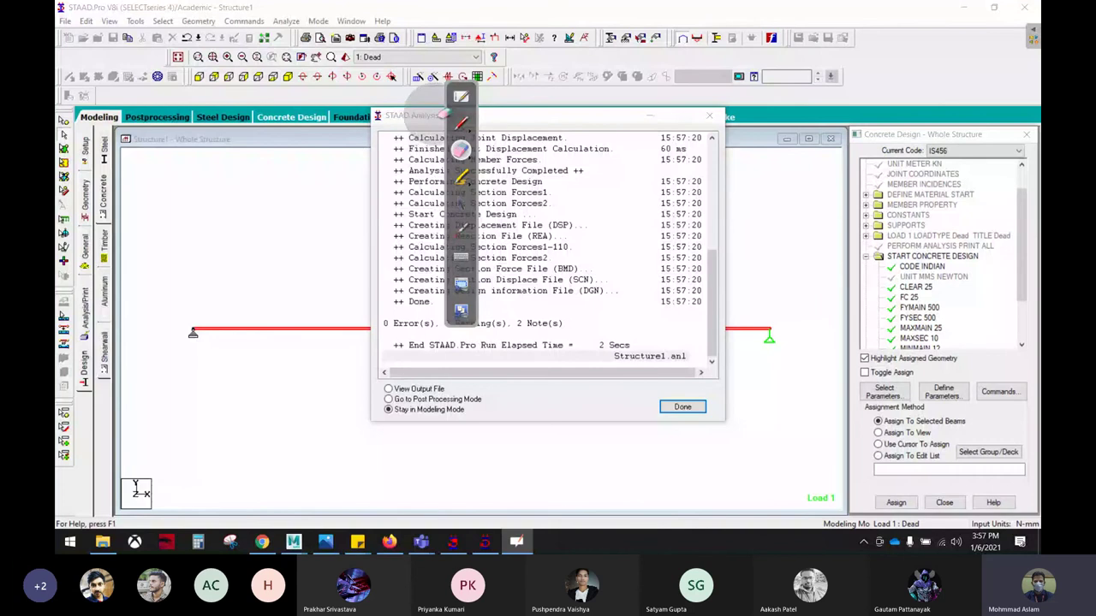
pyautogui.moveTo(461, 90); pyautogui.dragTo(71, 123)
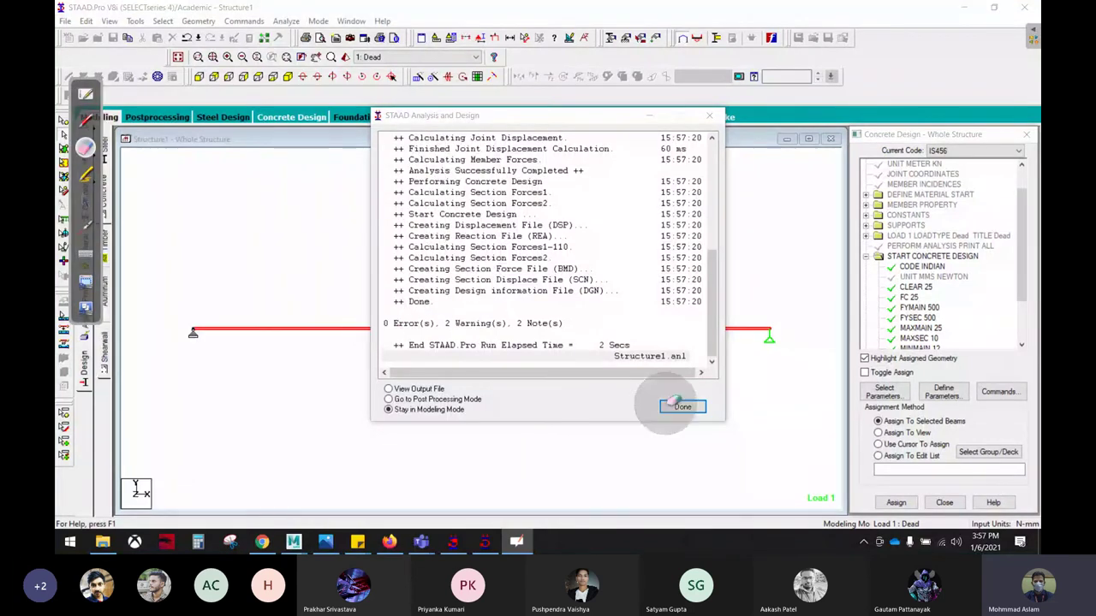
pyautogui.click(86, 201)
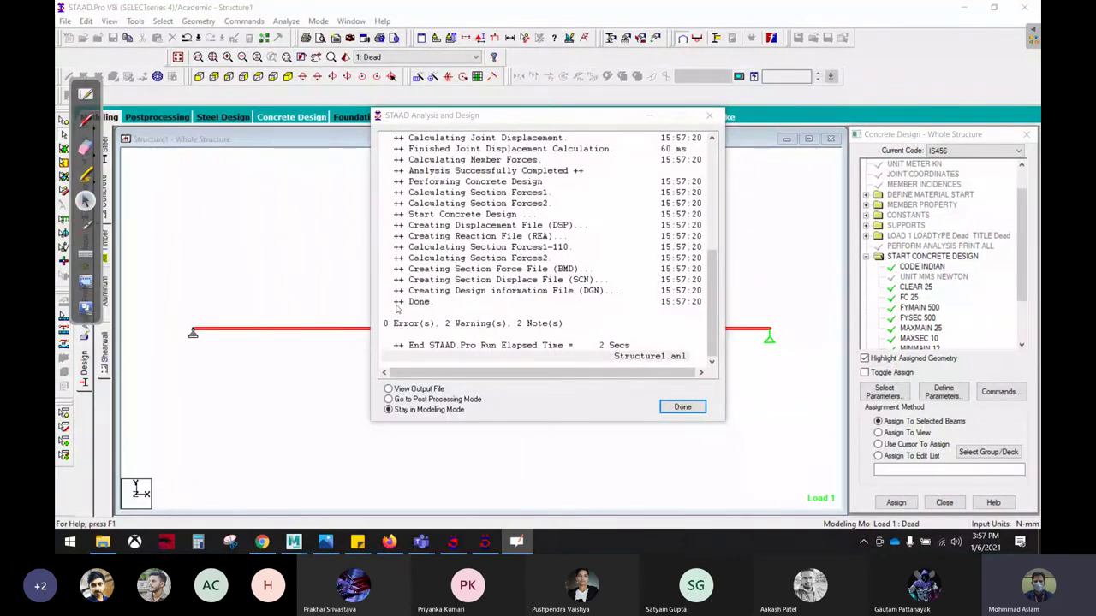
pyautogui.click(672, 407)
# Open the beam's details, circle where the concrete design results are, then close them.
pyautogui.doubleClick(555, 331)
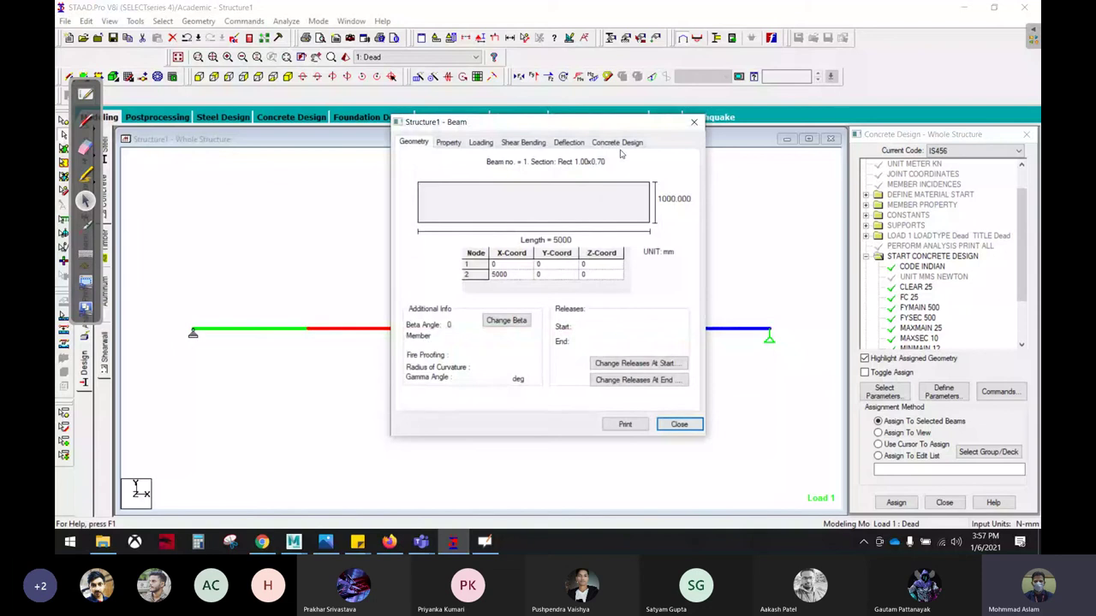
pyautogui.click(86, 120)
pyautogui.moveTo(656, 137)
pyautogui.mouseDown()
pyautogui.moveTo(648, 157)
pyautogui.moveTo(664, 135)
pyautogui.mouseUp()
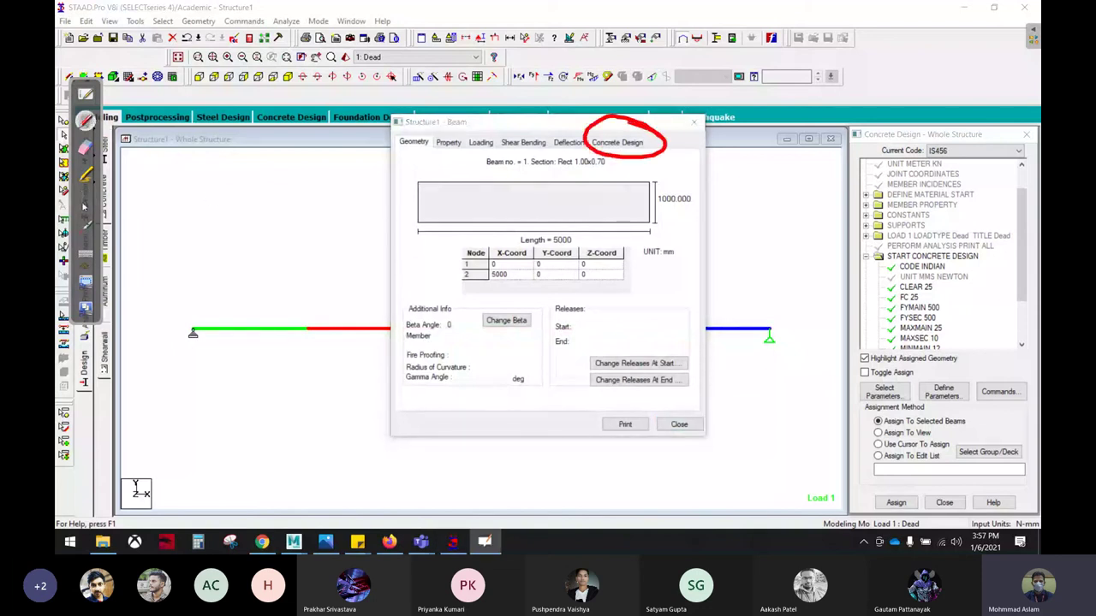
pyautogui.click(86, 200)
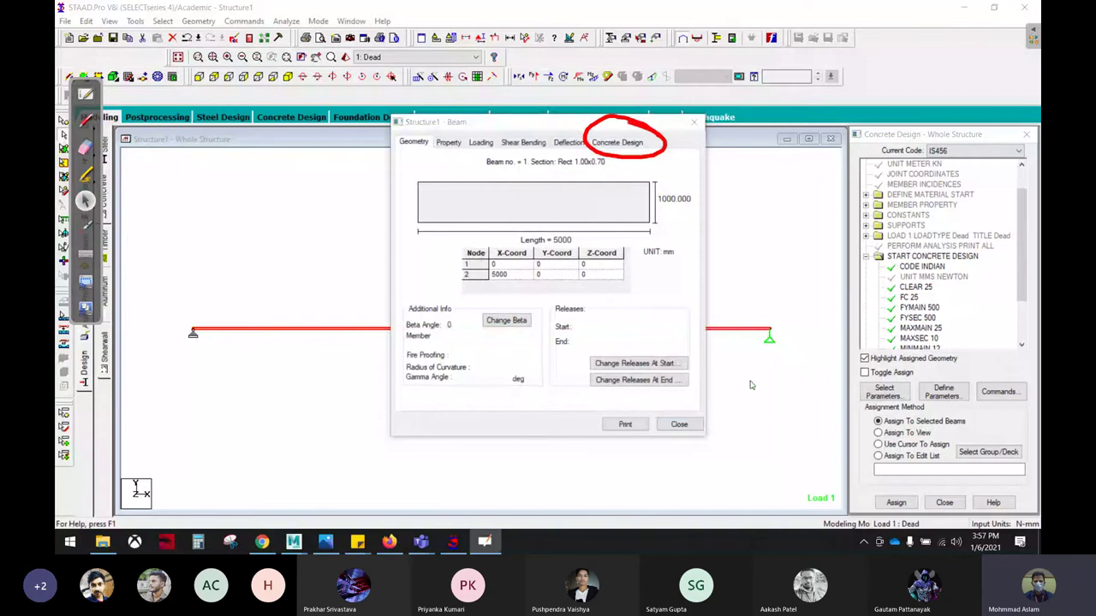
pyautogui.click(679, 424)
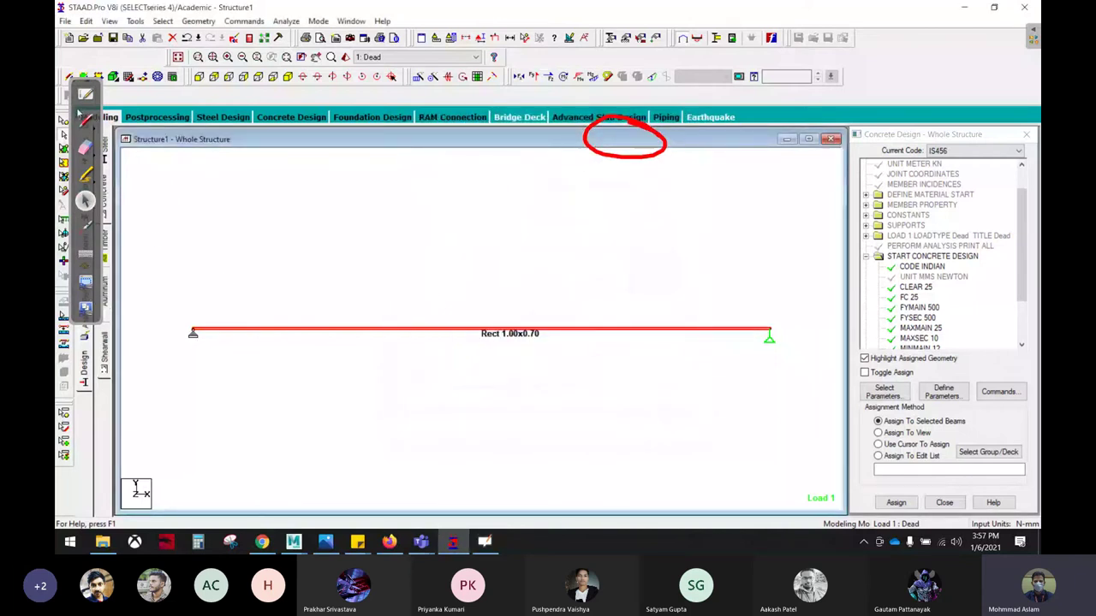
pyautogui.click(81, 116)
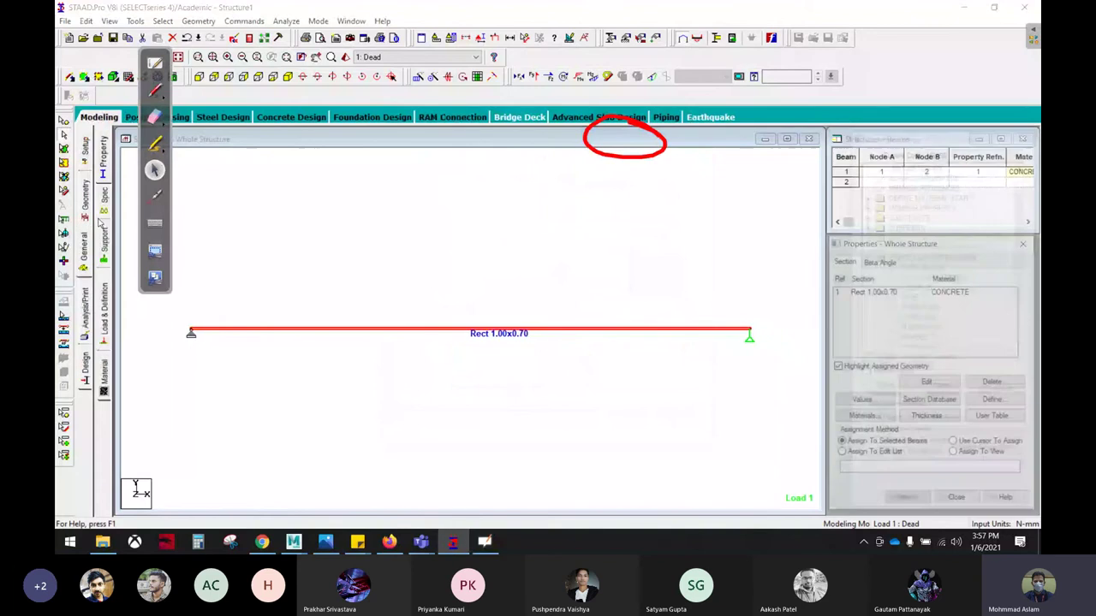
# Resize the Rect 1.00x0.70 section to 230 by 230 mm.
pyautogui.doubleClick(905, 291)
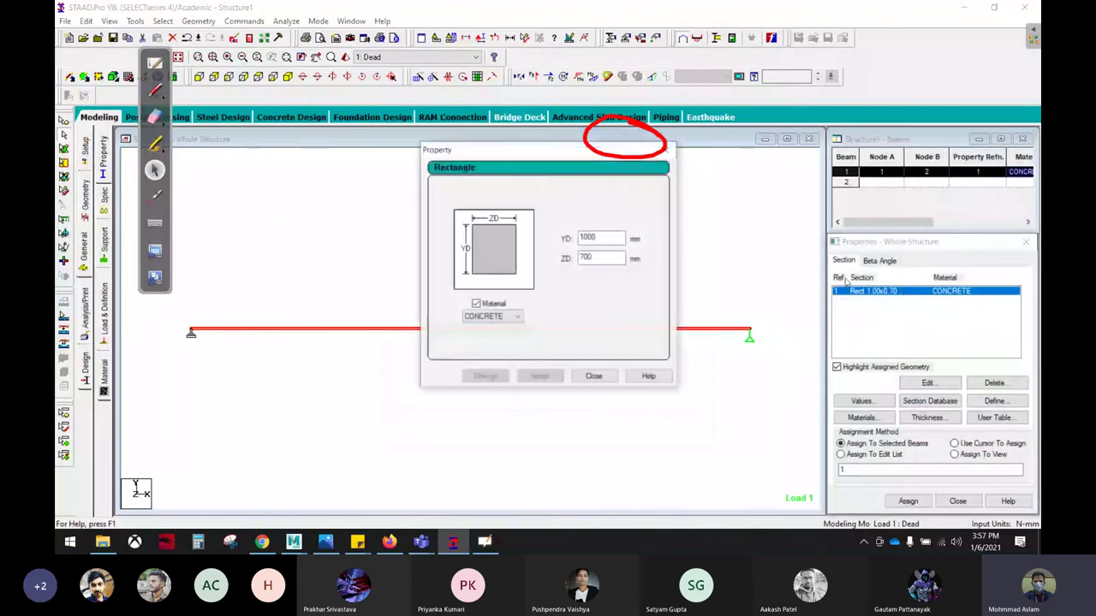
pyautogui.write('230')
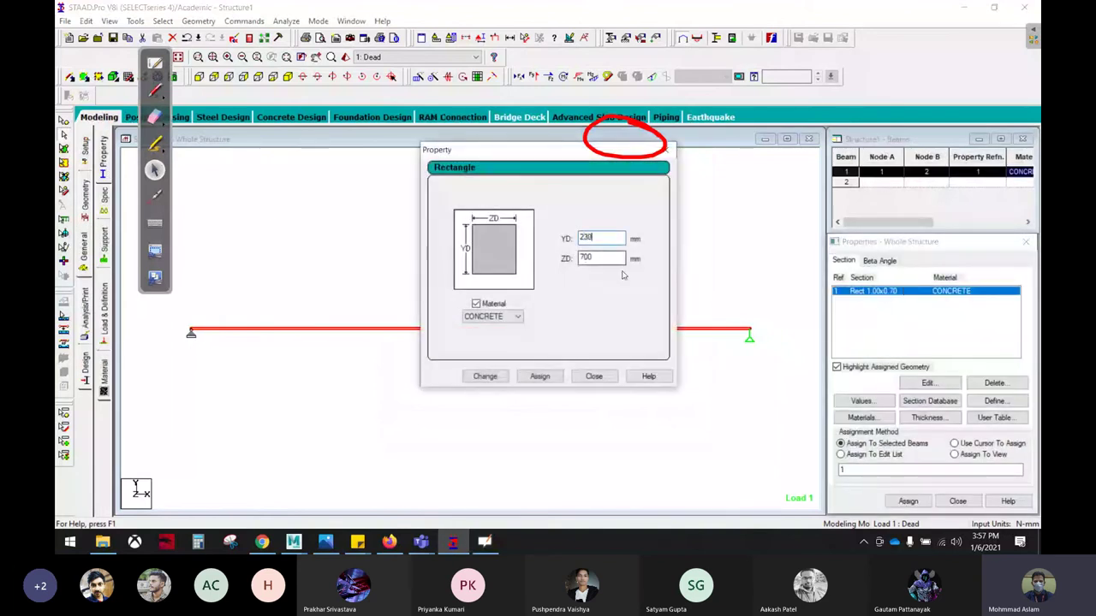
pyautogui.press('Tab')
pyautogui.write('230')
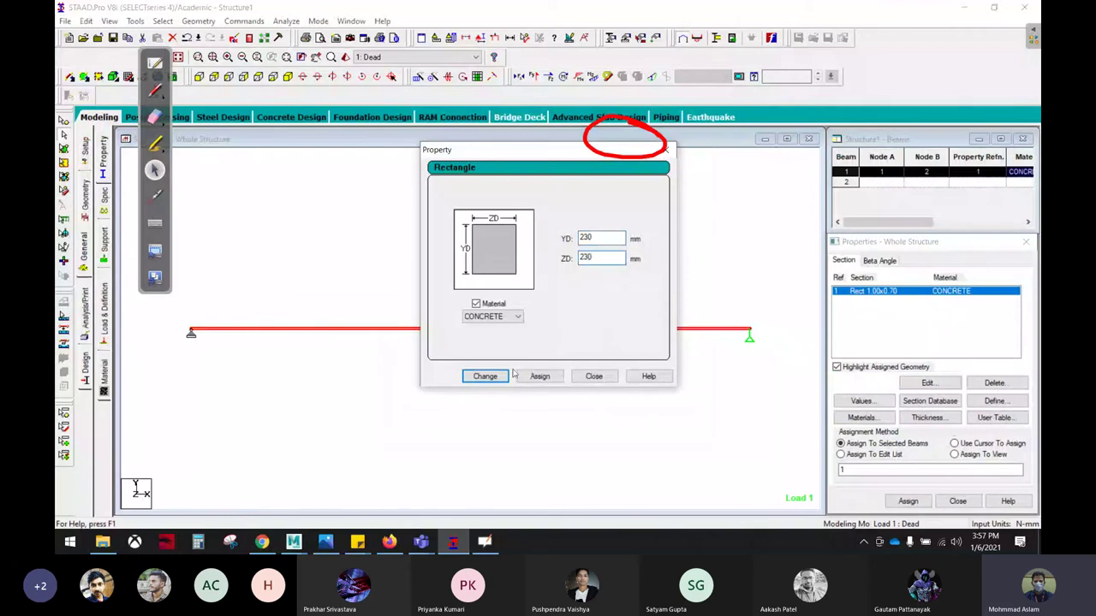
pyautogui.click(501, 376)
pyautogui.click(606, 300)
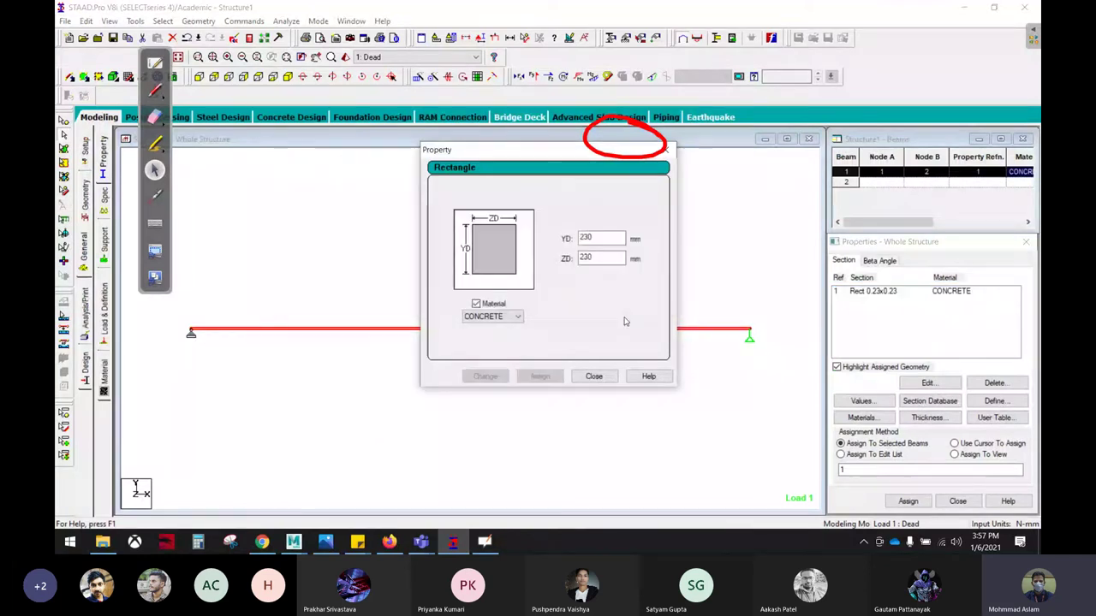
pyautogui.click(593, 377)
# Save and rerun the analysis, then open beam 1's details.
pyautogui.hotkey('ctrl', 'F5')
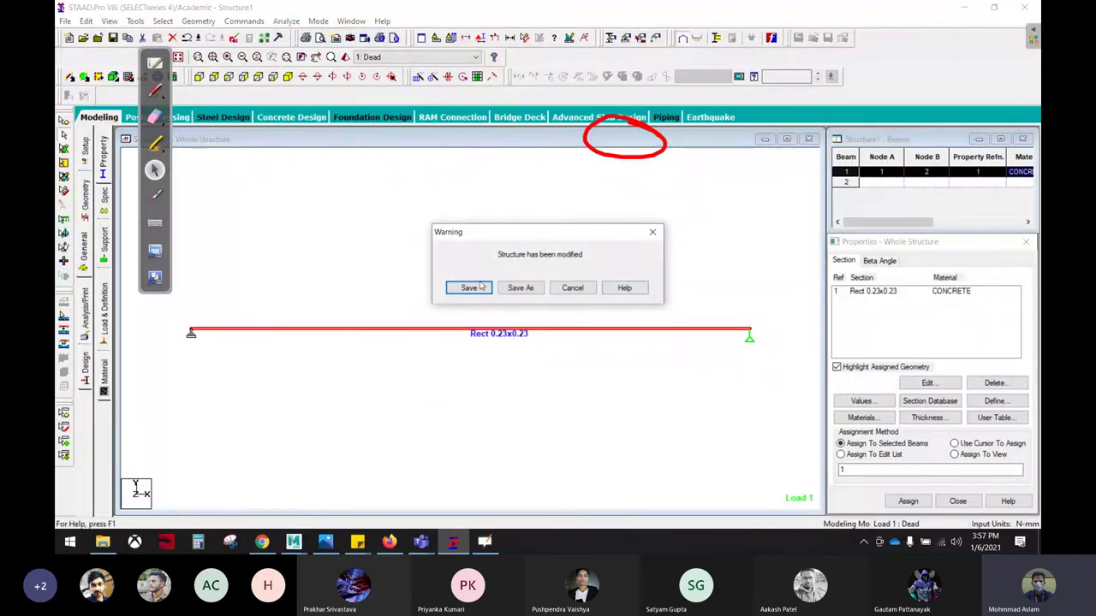
pyautogui.click(481, 288)
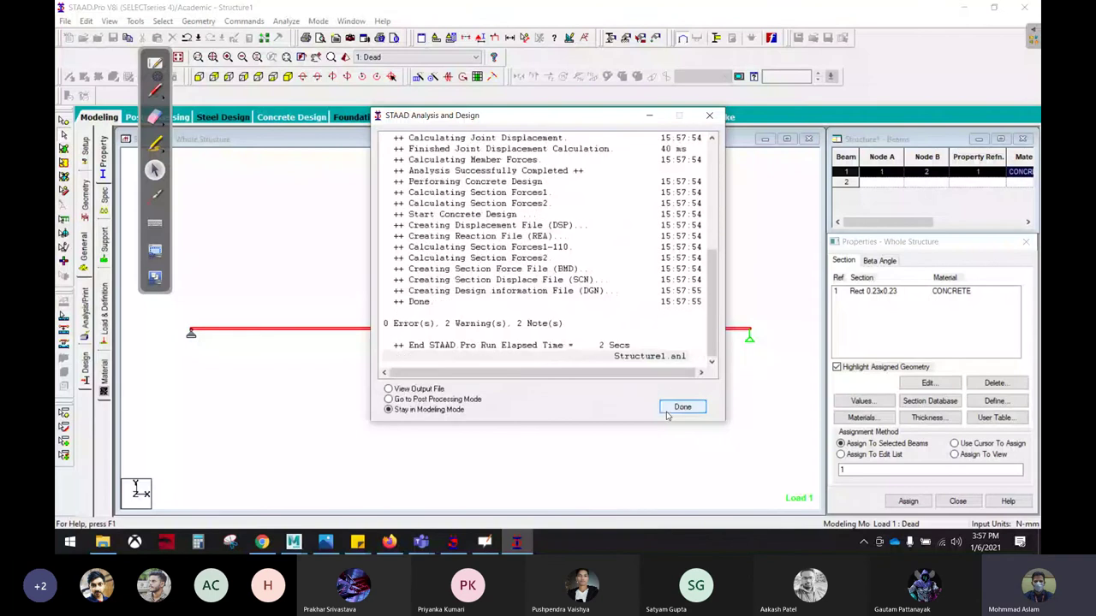
pyautogui.click(681, 408)
pyautogui.doubleClick(548, 332)
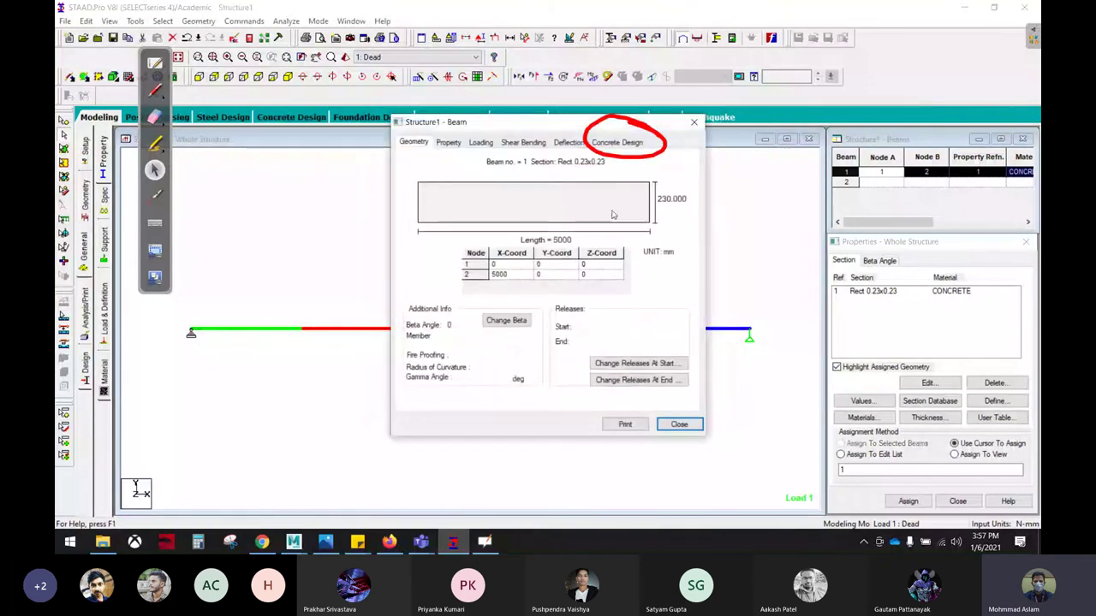
# Circle the concrete design tab, handwrite a boxed 'Load Parameter' note, and circle the section entry.
pyautogui.click(155, 118)
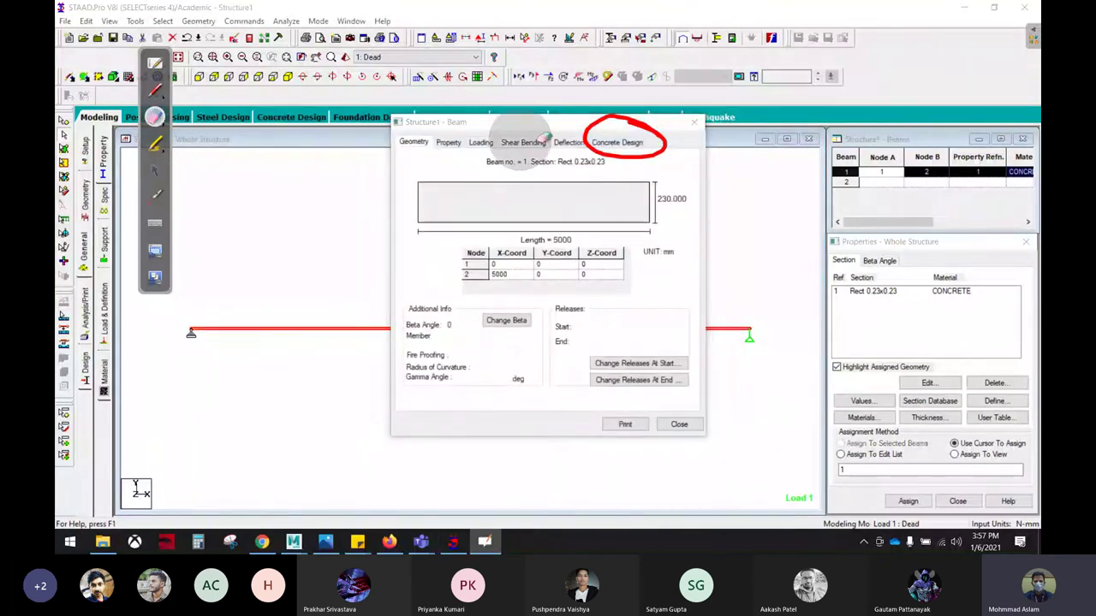
pyautogui.moveTo(521, 142); pyautogui.dragTo(704, 148)
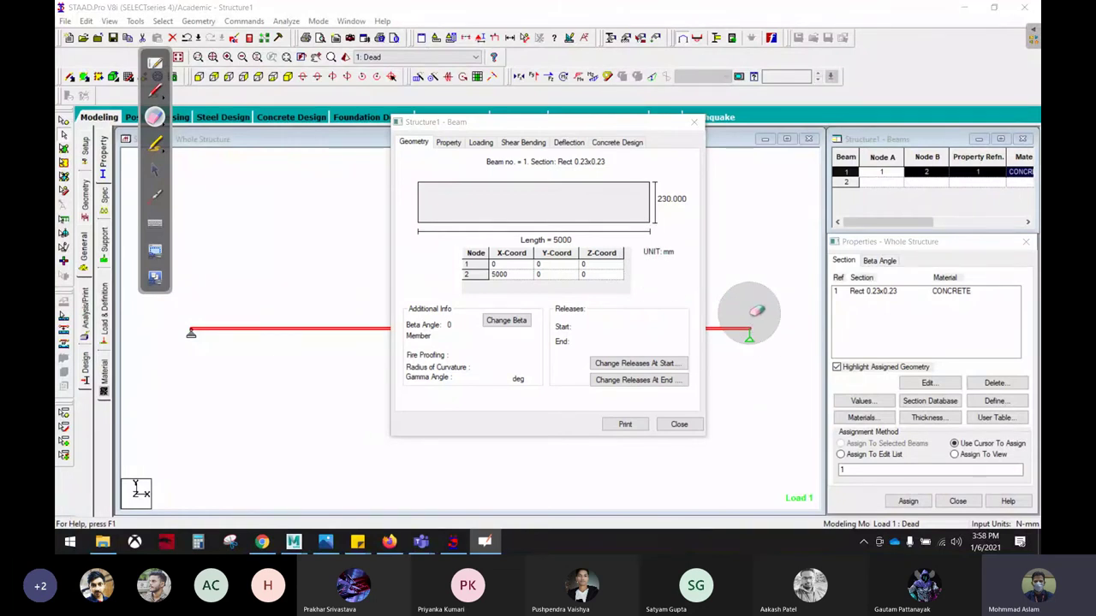
pyautogui.click(154, 92)
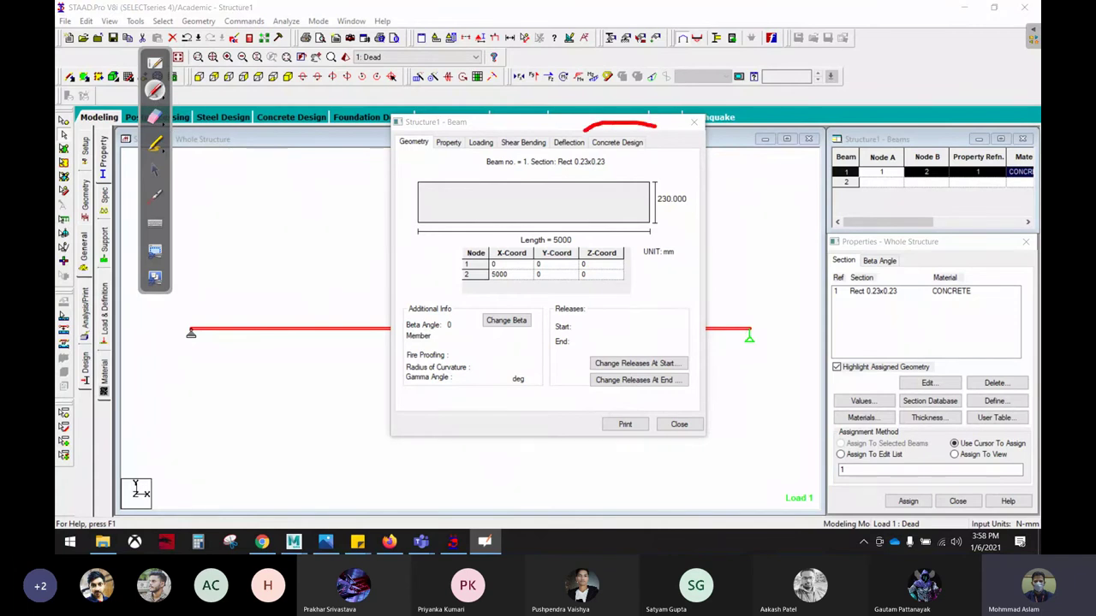
pyautogui.moveTo(657, 126); pyautogui.dragTo(641, 147)
pyautogui.moveTo(230, 154)
pyautogui.mouseDown()
pyautogui.moveTo(257, 202)
pyautogui.moveTo(330, 200)
pyautogui.mouseUp()
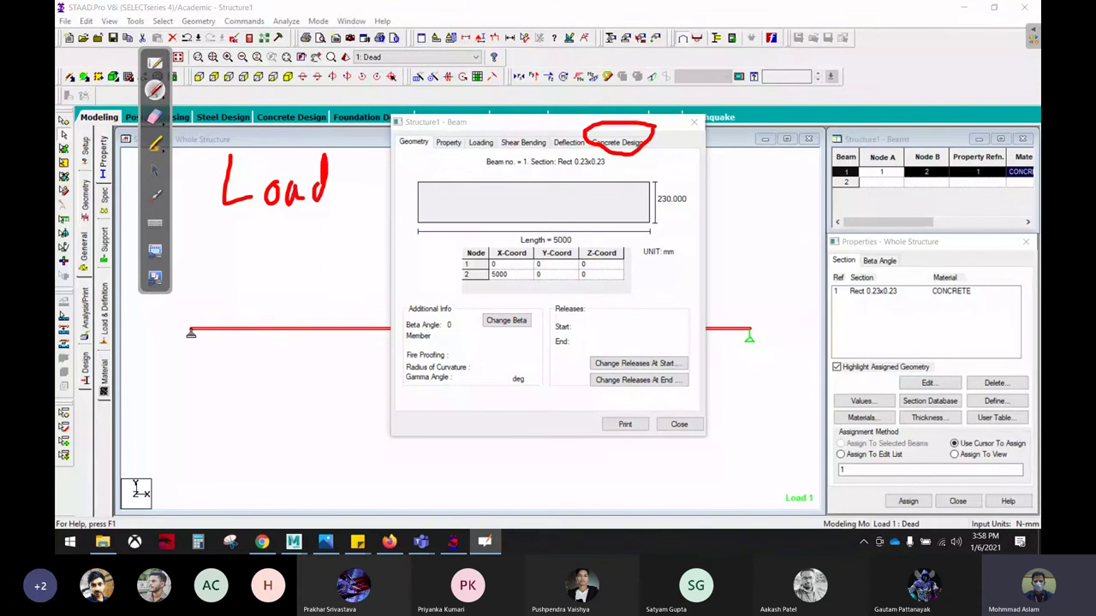
pyautogui.moveTo(242, 229); pyautogui.dragTo(244, 285)
pyautogui.moveTo(247, 242); pyautogui.dragTo(259, 257)
pyautogui.moveTo(296, 255)
pyautogui.mouseDown()
pyautogui.moveTo(293, 277)
pyautogui.moveTo(315, 250)
pyautogui.moveTo(351, 267)
pyautogui.moveTo(385, 236)
pyautogui.moveTo(410, 256)
pyautogui.mouseUp()
pyautogui.moveTo(424, 204); pyautogui.dragTo(420, 243)
pyautogui.moveTo(416, 233); pyautogui.dragTo(440, 223)
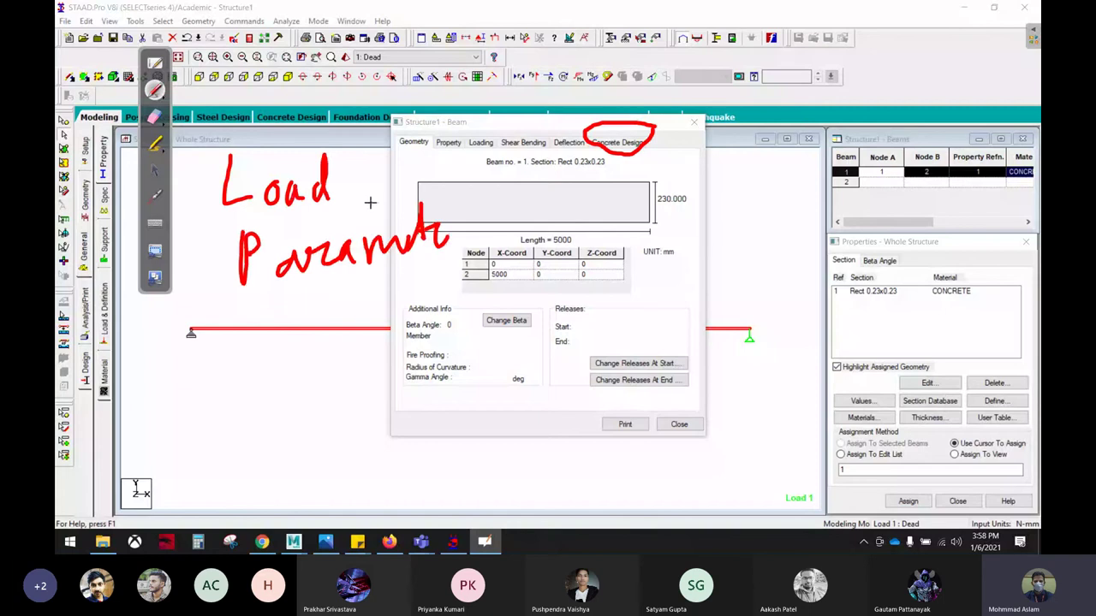
pyautogui.moveTo(358, 167)
pyautogui.mouseDown()
pyautogui.moveTo(406, 159)
pyautogui.moveTo(459, 236)
pyautogui.moveTo(219, 293)
pyautogui.moveTo(320, 127)
pyautogui.moveTo(440, 170)
pyautogui.mouseUp()
pyautogui.moveTo(1006, 305)
pyautogui.mouseDown()
pyautogui.moveTo(837, 272)
pyautogui.moveTo(1038, 301)
pyautogui.moveTo(999, 279)
pyautogui.mouseUp()
# Erase the annotations and show beam 1's concrete design reinforcement results.
pyautogui.click(155, 118)
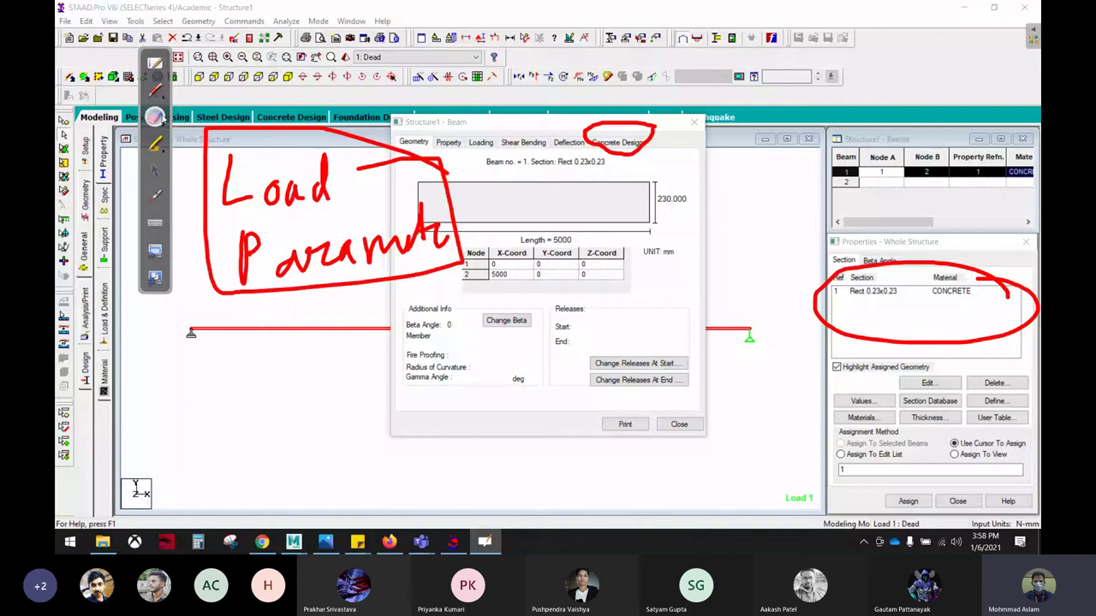
pyautogui.moveTo(446, 188)
pyautogui.mouseDown()
pyautogui.moveTo(268, 232)
pyautogui.moveTo(257, 120)
pyautogui.mouseUp()
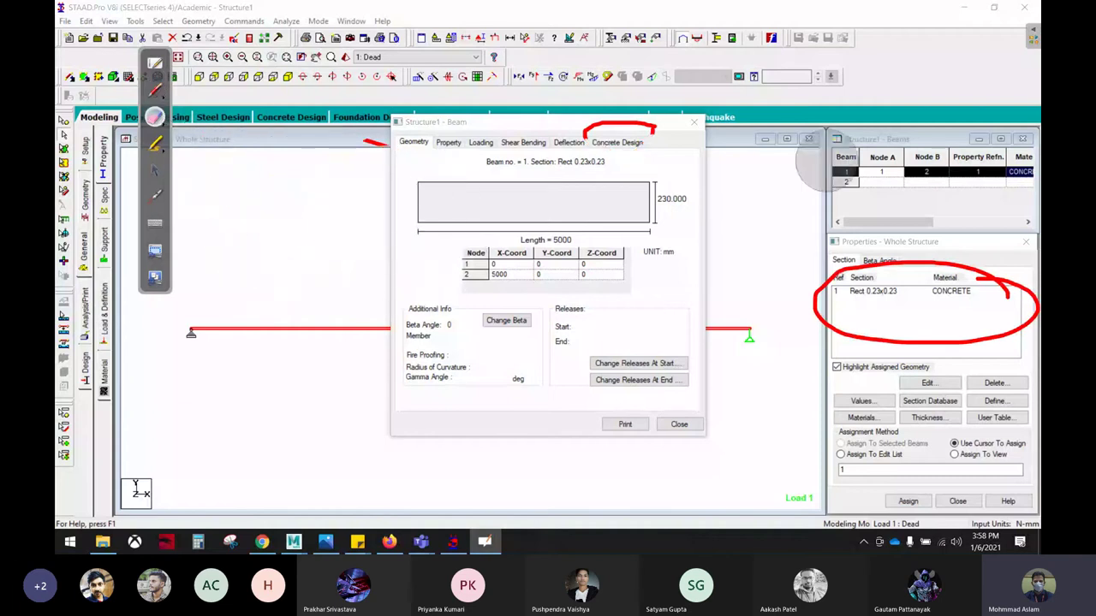
pyautogui.moveTo(827, 161)
pyautogui.mouseDown()
pyautogui.moveTo(647, 244)
pyautogui.moveTo(872, 318)
pyautogui.moveTo(954, 244)
pyautogui.moveTo(359, 154)
pyautogui.mouseUp()
pyautogui.click(155, 171)
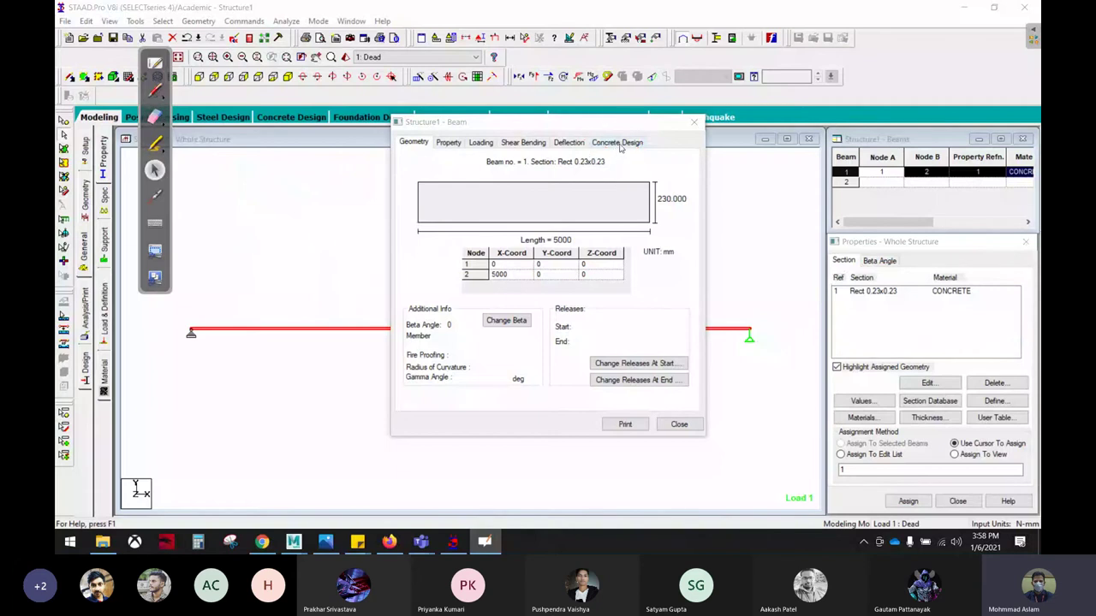
pyautogui.click(618, 144)
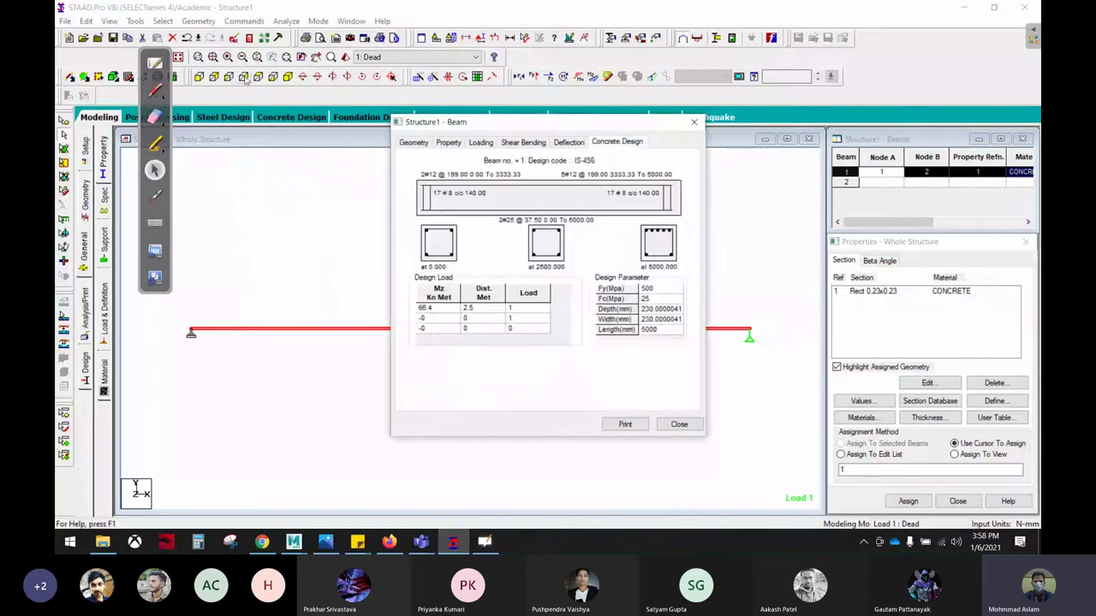
# Circle the 2#12, top-right and 2#25 reinforcement labels, then bring up the whiteboard.
pyautogui.hotkey('ctrl', 'shift', 'p')
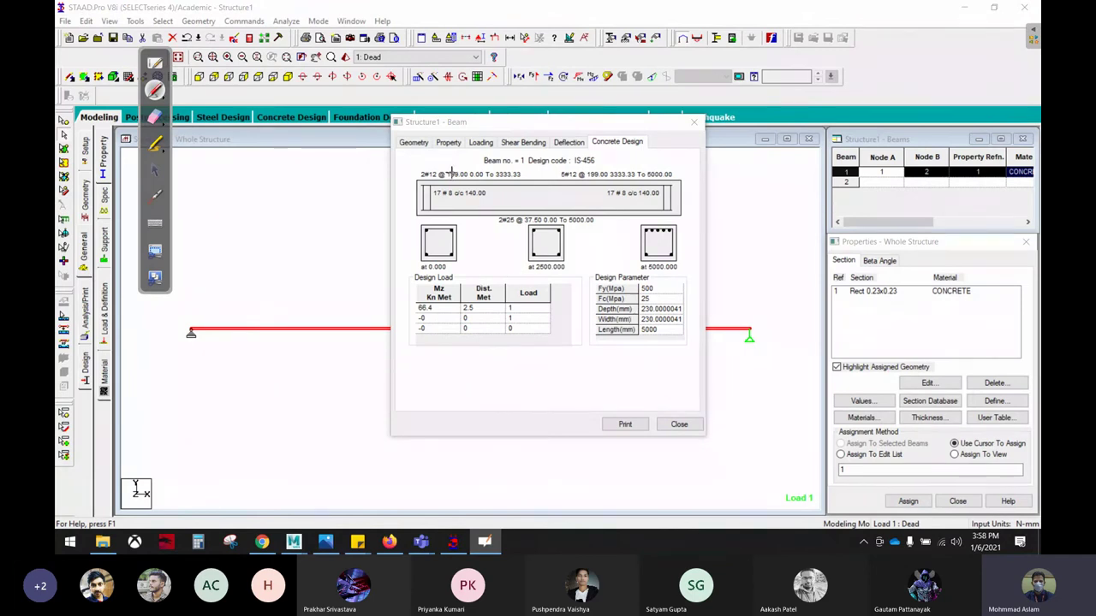
pyautogui.moveTo(441, 165)
pyautogui.mouseDown()
pyautogui.moveTo(438, 193)
pyautogui.moveTo(428, 162)
pyautogui.mouseUp()
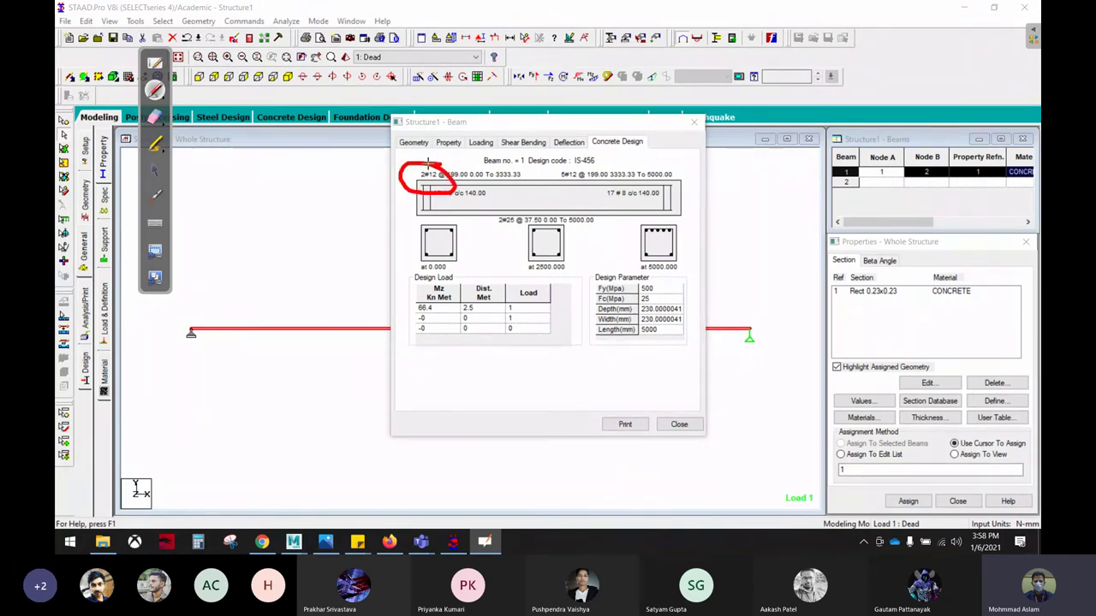
pyautogui.moveTo(592, 164)
pyautogui.mouseDown()
pyautogui.moveTo(543, 183)
pyautogui.moveTo(598, 170)
pyautogui.mouseUp()
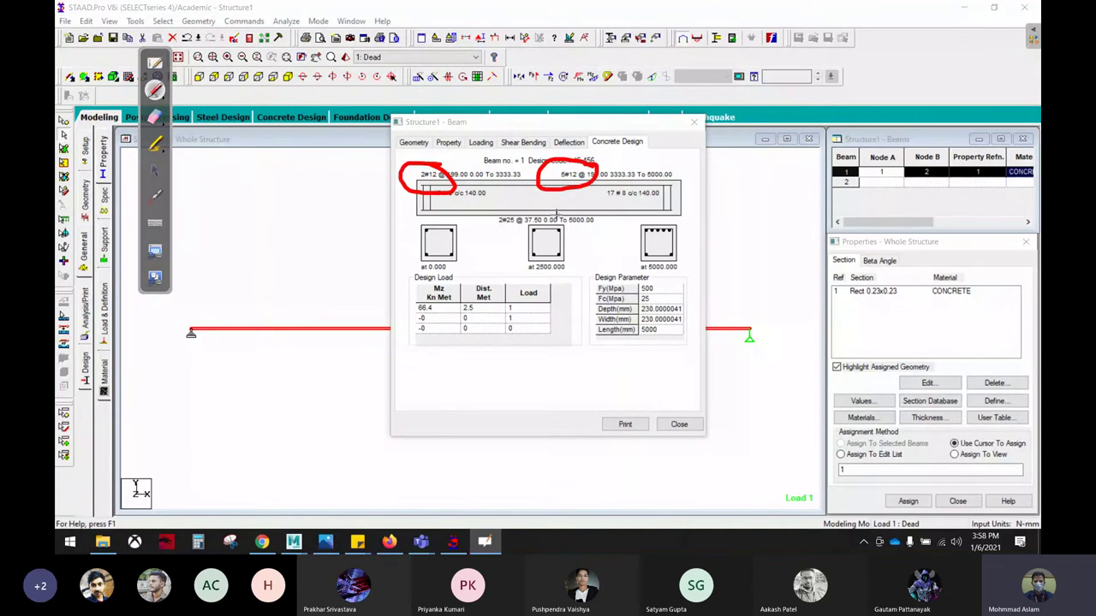
pyautogui.moveTo(531, 216)
pyautogui.mouseDown()
pyautogui.moveTo(476, 214)
pyautogui.moveTo(513, 238)
pyautogui.moveTo(527, 204)
pyautogui.moveTo(574, 177)
pyautogui.mouseUp()
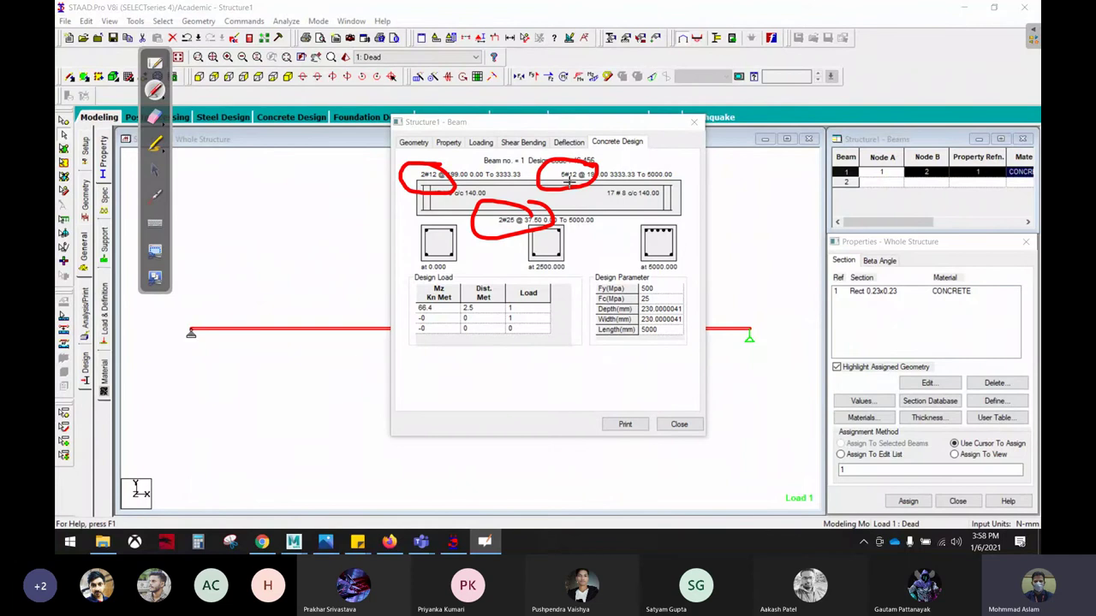
pyautogui.click(562, 183)
pyautogui.click(425, 183)
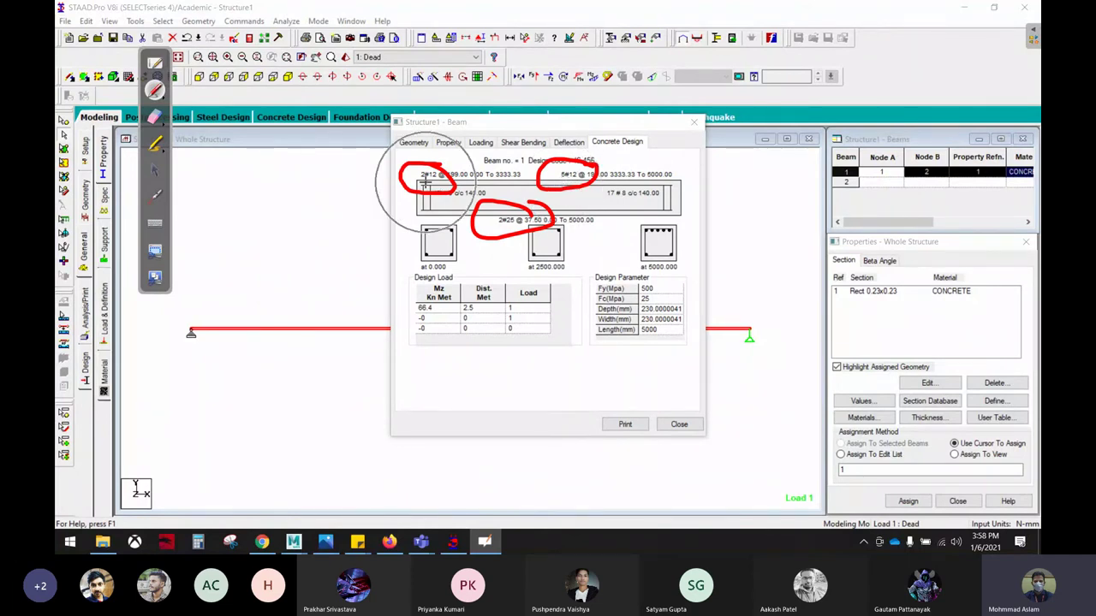
pyautogui.click(512, 227)
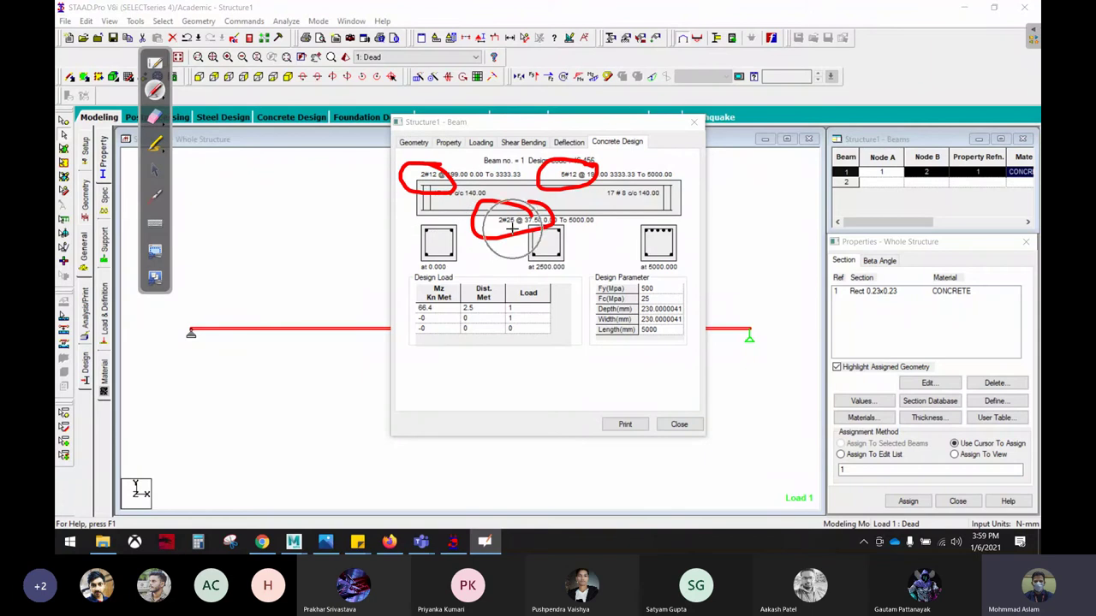
pyautogui.click(512, 227)
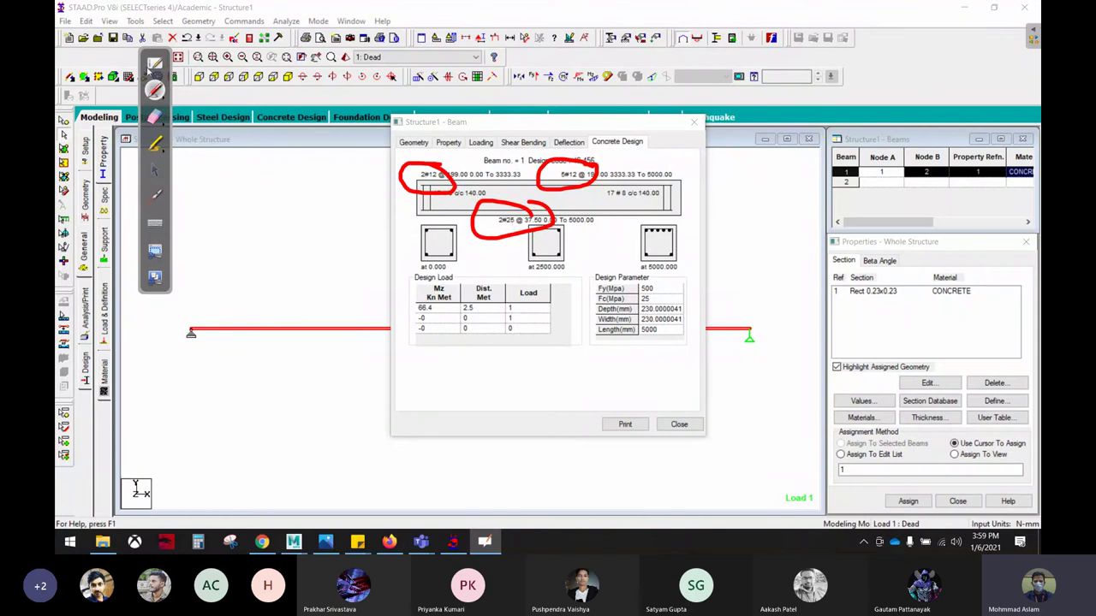
pyautogui.click(153, 65)
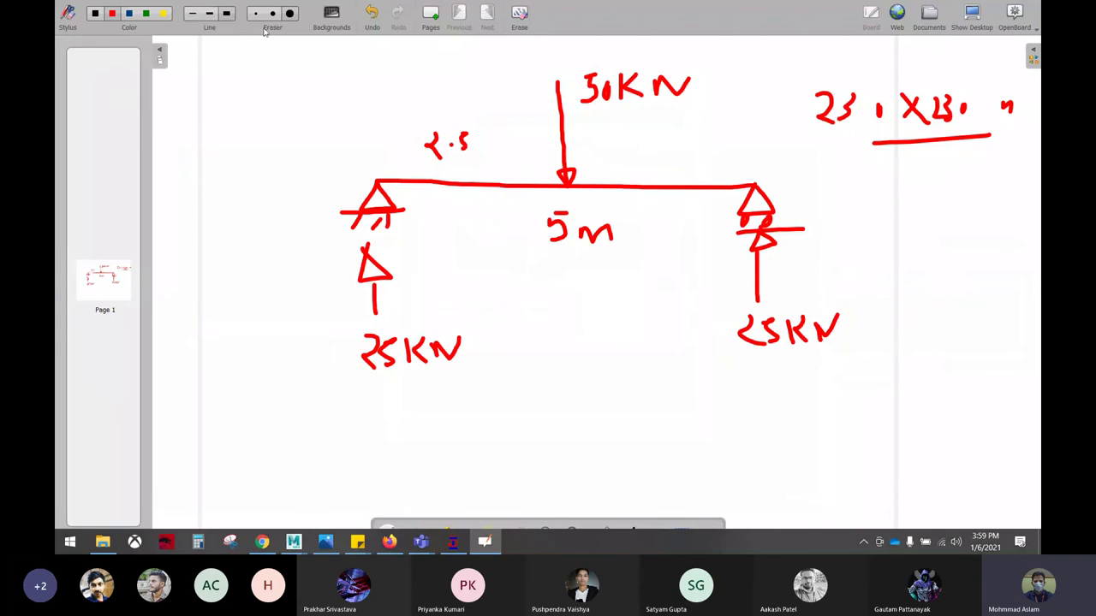
# On a new page, draw a red beam outline labelled 2-12, 5-12 and 2-25 in black.
pyautogui.click(442, 12)
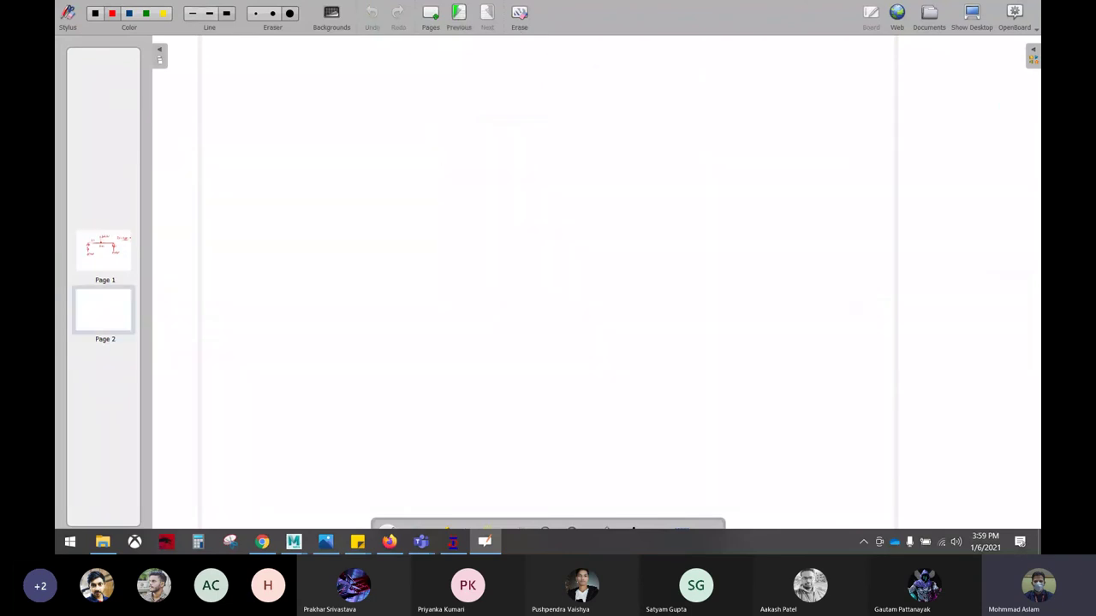
pyautogui.moveTo(314, 200)
pyautogui.mouseDown()
pyautogui.moveTo(846, 206)
pyautogui.moveTo(852, 376)
pyautogui.moveTo(281, 382)
pyautogui.moveTo(282, 202)
pyautogui.moveTo(320, 199)
pyautogui.mouseUp()
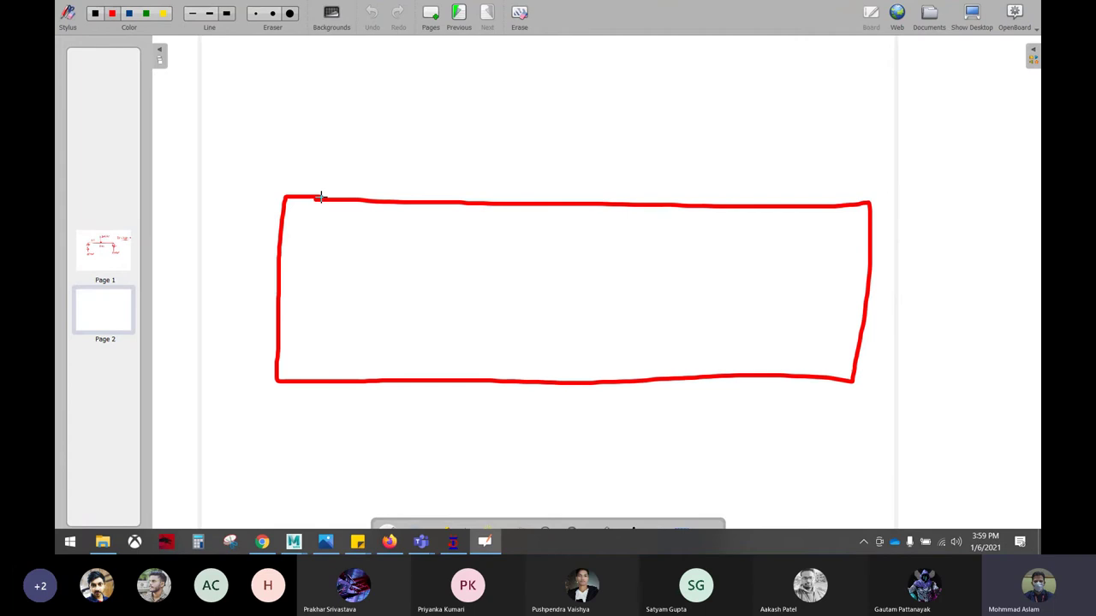
pyautogui.click(126, 14)
pyautogui.click(95, 15)
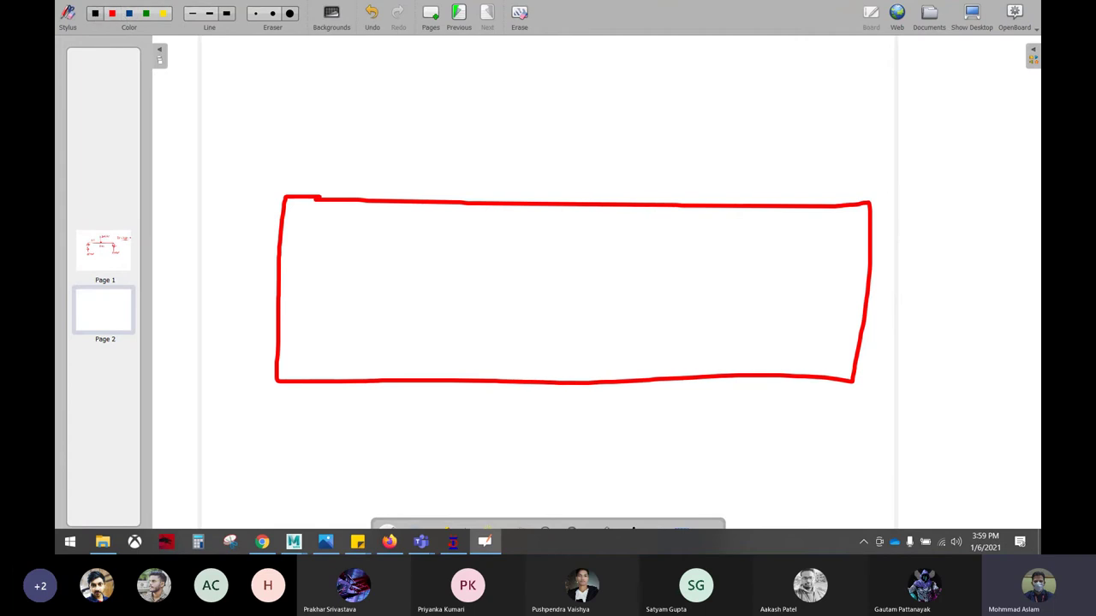
pyautogui.moveTo(319, 147)
pyautogui.mouseDown()
pyautogui.moveTo(349, 166)
pyautogui.moveTo(438, 156)
pyautogui.mouseUp()
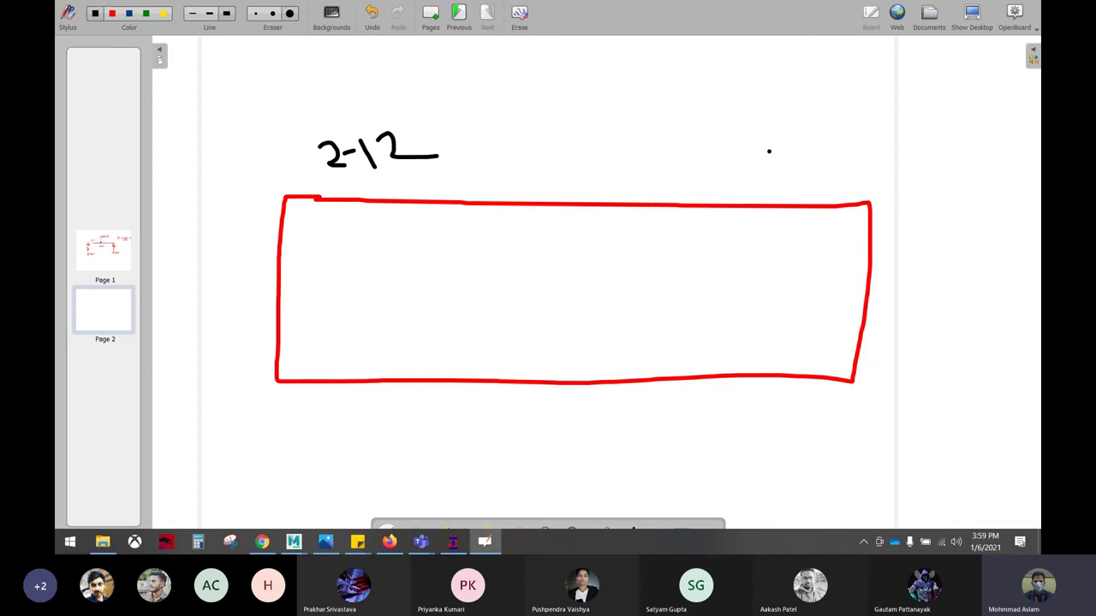
pyautogui.moveTo(769, 152); pyautogui.dragTo(769, 174)
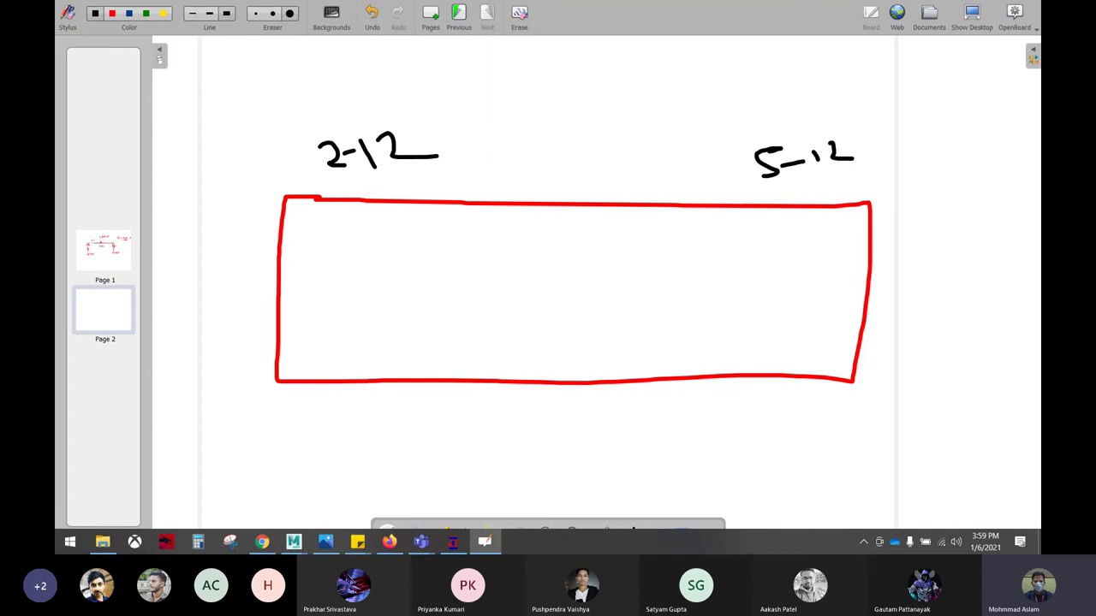
pyautogui.moveTo(505, 409)
pyautogui.mouseDown()
pyautogui.moveTo(531, 440)
pyautogui.moveTo(567, 419)
pyautogui.moveTo(604, 433)
pyautogui.mouseUp()
pyautogui.moveTo(610, 412); pyautogui.dragTo(636, 406)
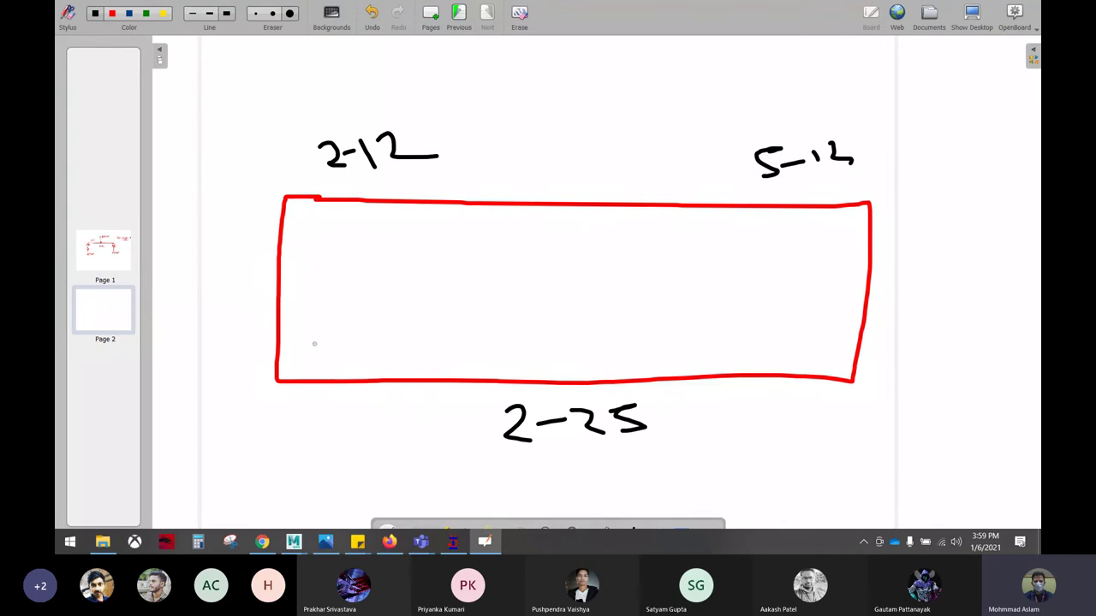
# Sketch two hooked bottom bars with an arrow pointing to the 2-25 label.
pyautogui.moveTo(310, 360)
pyautogui.mouseDown()
pyautogui.moveTo(826, 358)
pyautogui.moveTo(834, 331)
pyautogui.mouseUp()
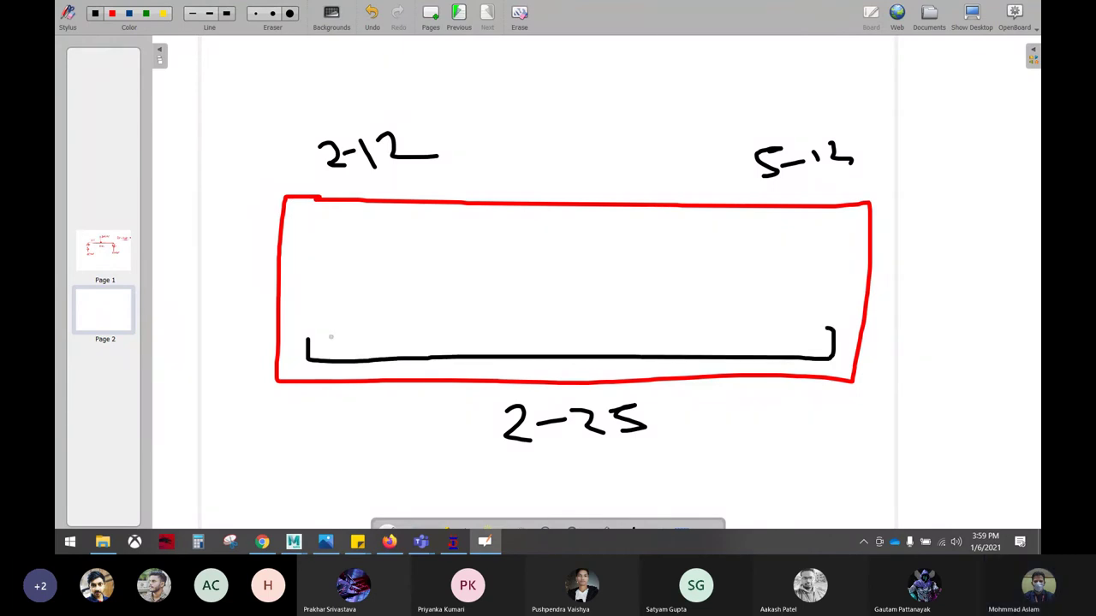
pyautogui.moveTo(326, 334)
pyautogui.mouseDown()
pyautogui.moveTo(347, 348)
pyautogui.moveTo(810, 344)
pyautogui.moveTo(815, 318)
pyautogui.mouseUp()
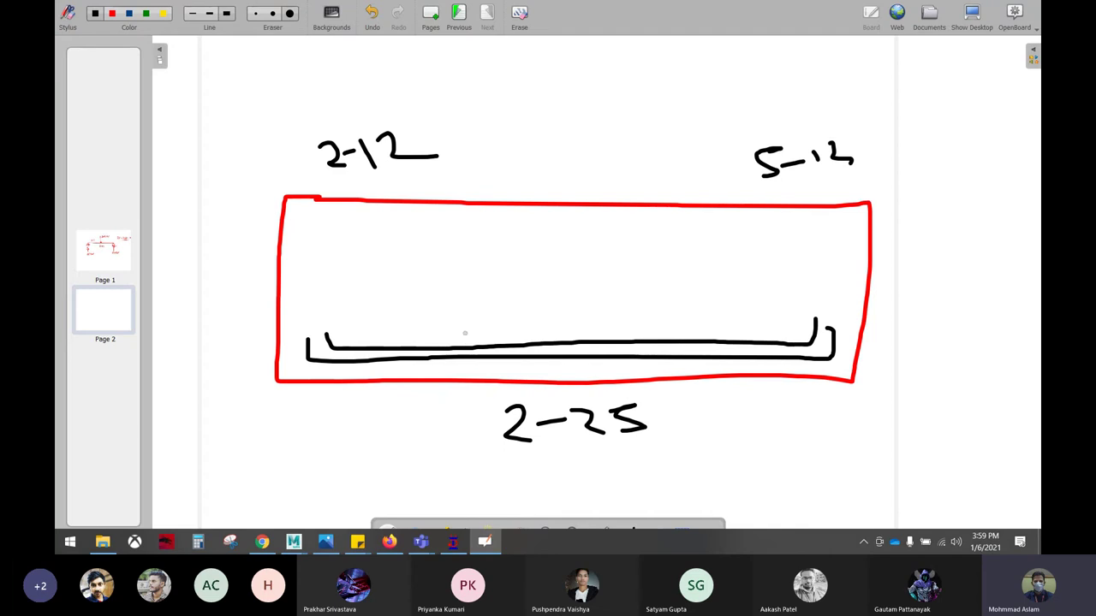
pyautogui.moveTo(474, 334)
pyautogui.mouseDown()
pyautogui.moveTo(519, 304)
pyautogui.moveTo(550, 406)
pyautogui.mouseUp()
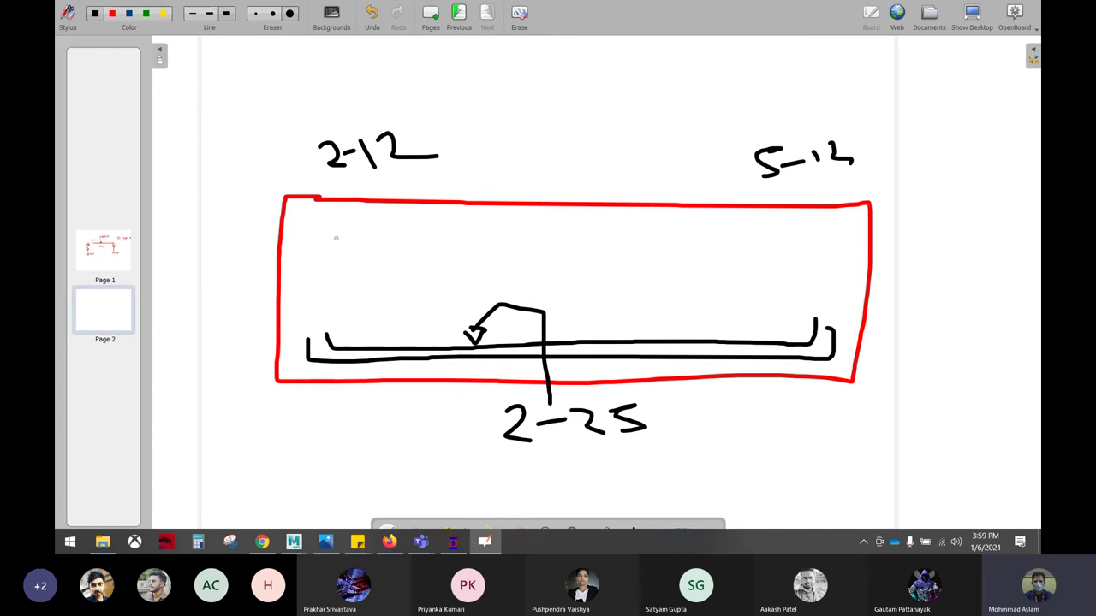
# Draw two full-length top bars and three shorter extra bars at the beam's right end.
pyautogui.moveTo(335, 222); pyautogui.dragTo(848, 227)
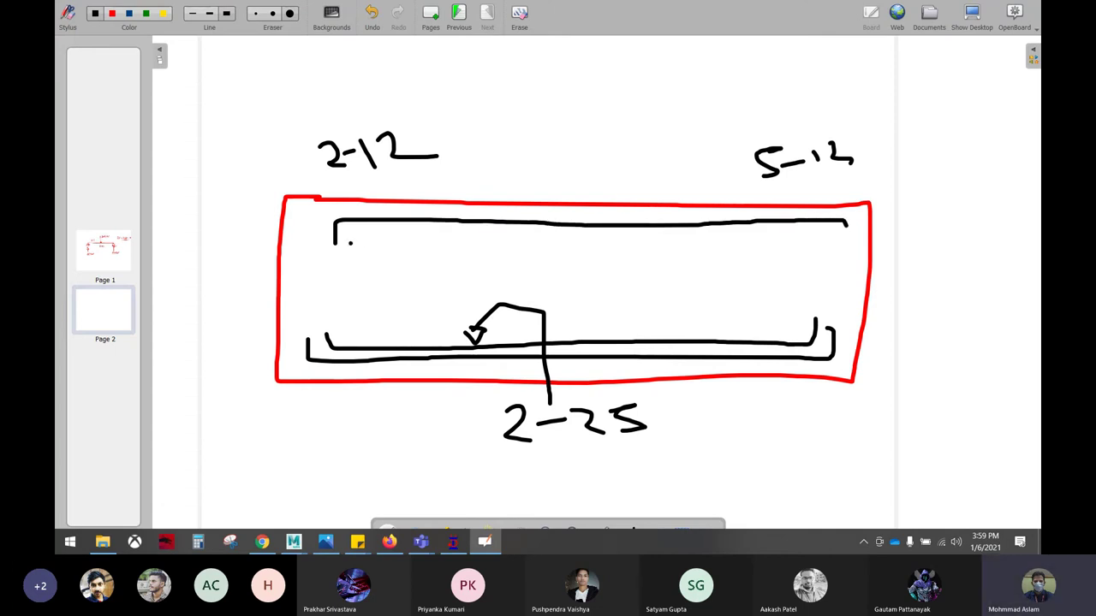
pyautogui.moveTo(350, 242); pyautogui.dragTo(849, 245)
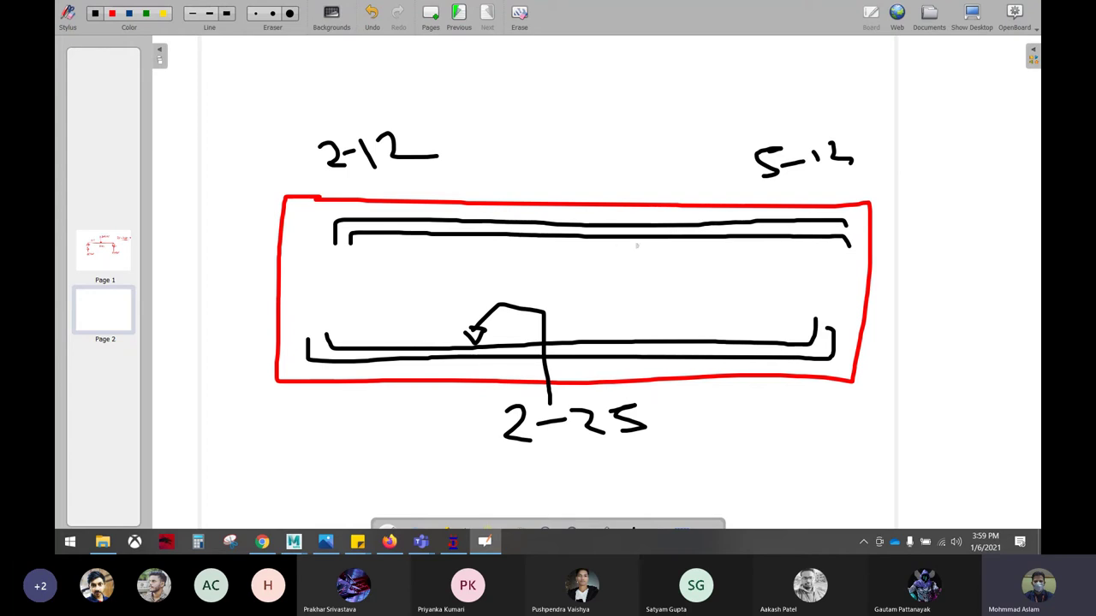
pyautogui.moveTo(623, 243); pyautogui.dragTo(848, 255)
pyautogui.moveTo(743, 254); pyautogui.dragTo(843, 269)
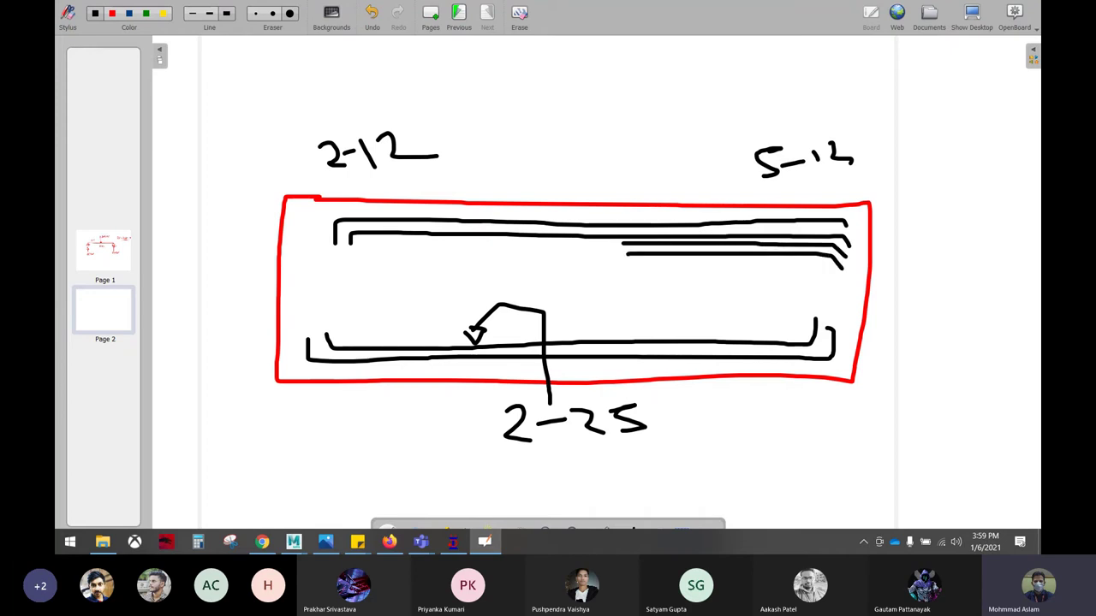
pyautogui.moveTo(628, 265); pyautogui.dragTo(819, 266)
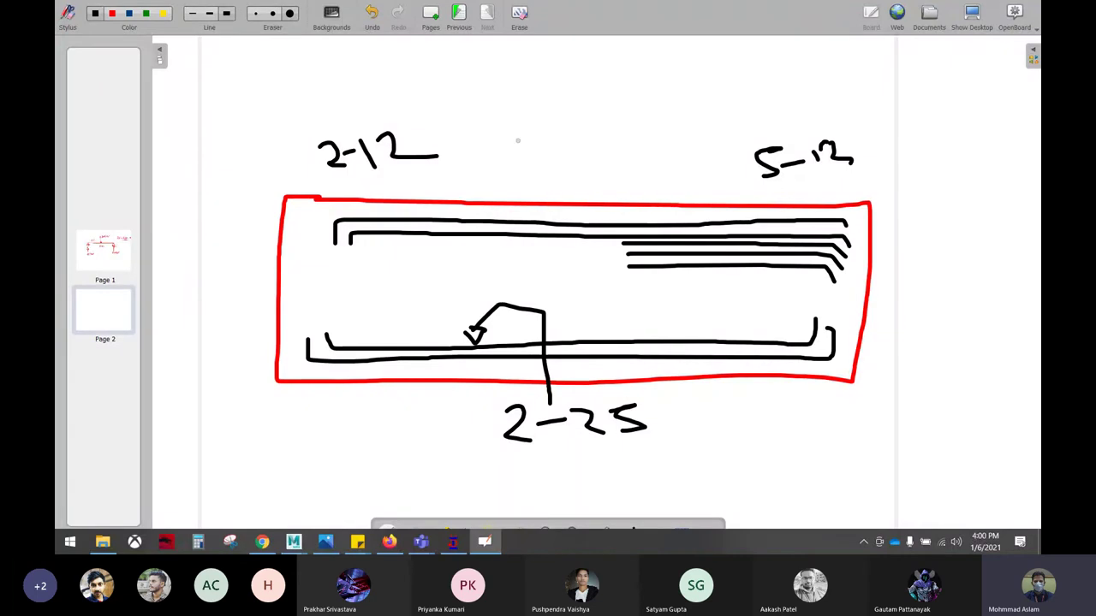
# Write 'SP 32' at the top, circle it, and tick the bottom bar.
pyautogui.moveTo(549, 50)
pyautogui.mouseDown()
pyautogui.moveTo(523, 60)
pyautogui.moveTo(533, 93)
pyautogui.moveTo(576, 49)
pyautogui.moveTo(566, 57)
pyautogui.moveTo(583, 68)
pyautogui.moveTo(637, 56)
pyautogui.moveTo(614, 75)
pyautogui.mouseUp()
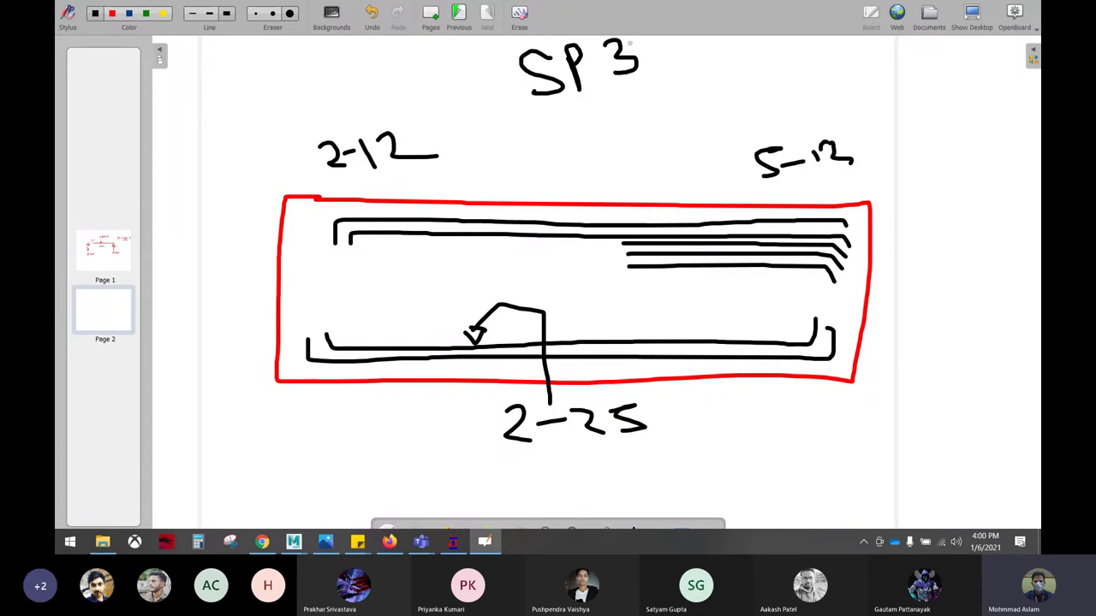
pyautogui.moveTo(651, 40); pyautogui.dragTo(703, 65)
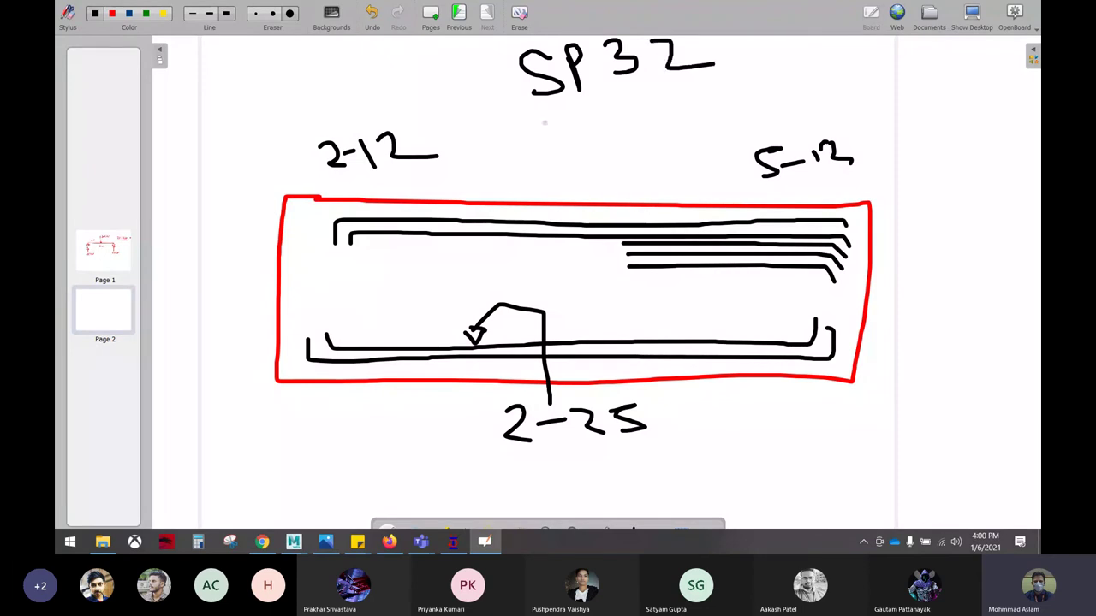
pyautogui.moveTo(545, 123)
pyautogui.mouseDown()
pyautogui.moveTo(742, 52)
pyautogui.moveTo(505, 36)
pyautogui.moveTo(548, 122)
pyautogui.moveTo(562, 127)
pyautogui.mouseUp()
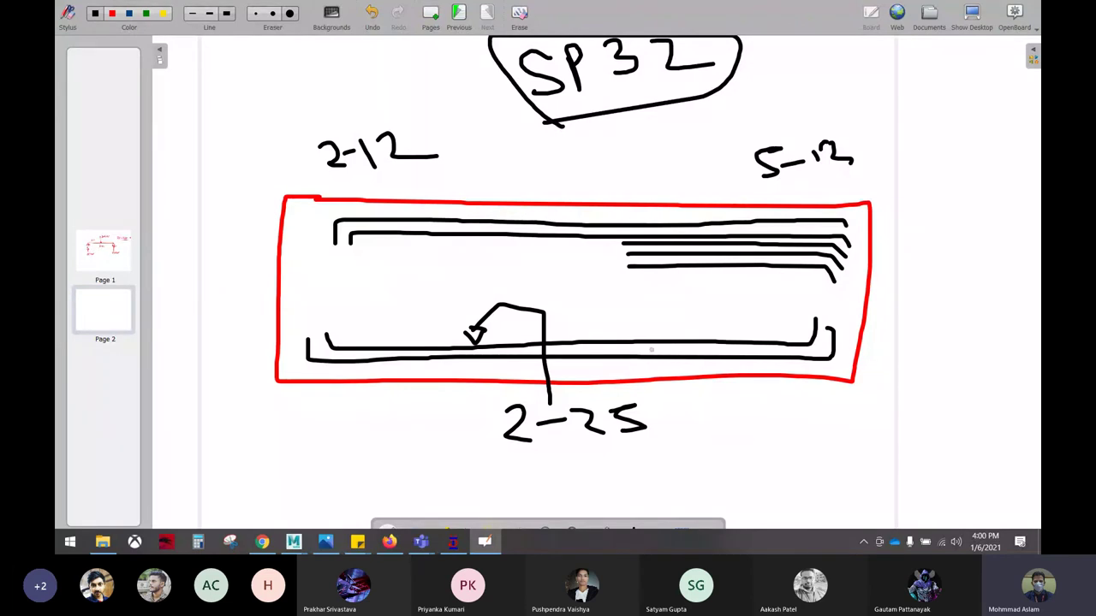
pyautogui.moveTo(657, 343); pyautogui.dragTo(656, 356)
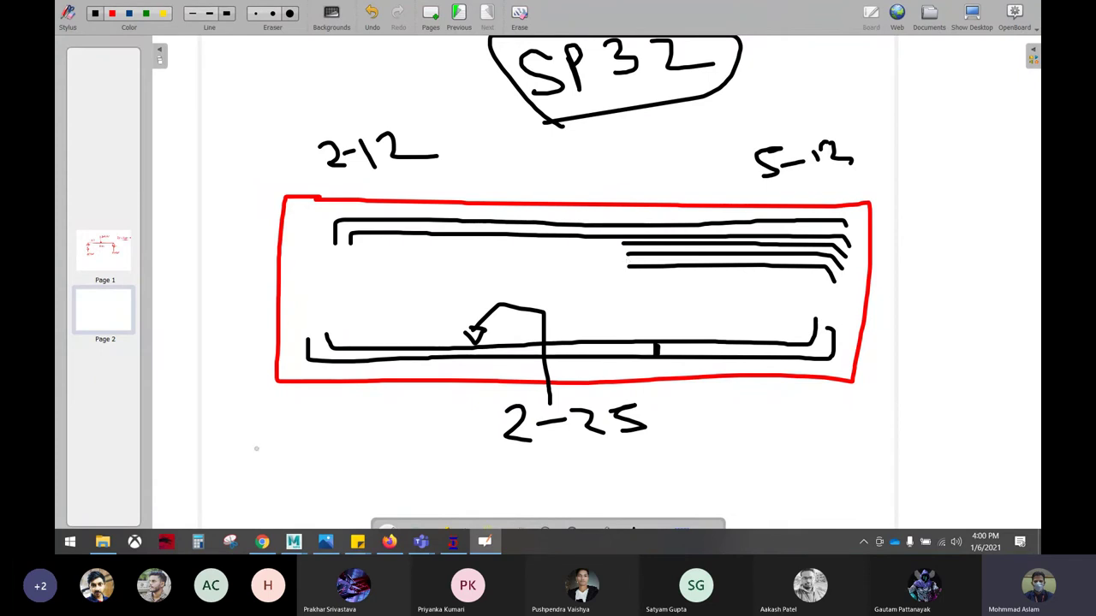
# Bring the annotated Google Images 'reinforcement cage' results in front of OpenBoard.
pyautogui.click(262, 542)
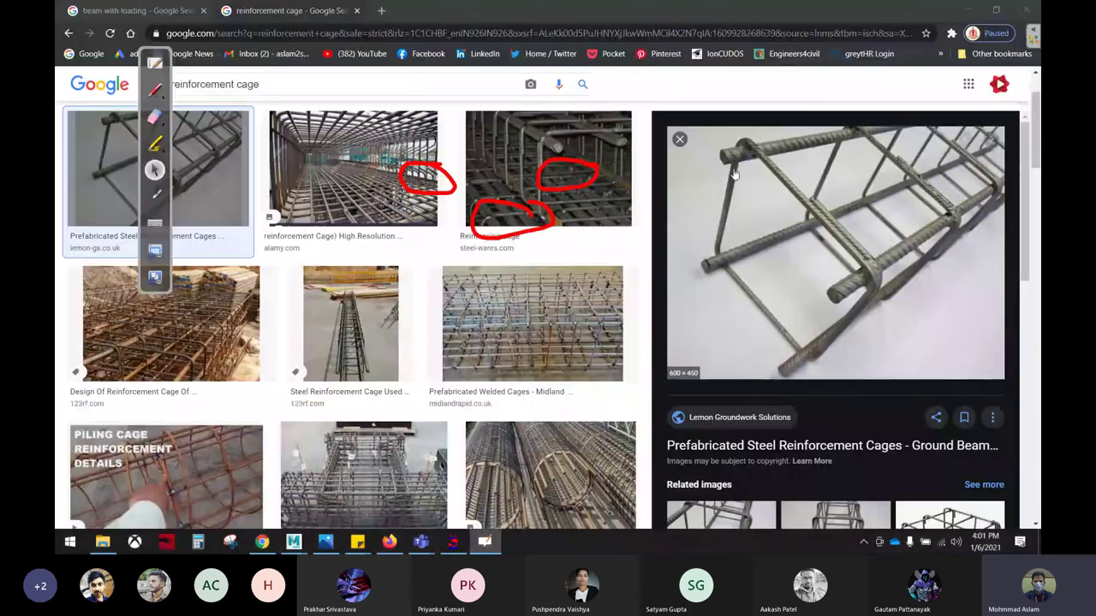
# Sketch a hooked bar and a stirrup line over the reinforcement cage preview.
pyautogui.hotkey('ctrl', 'shift', 'p')
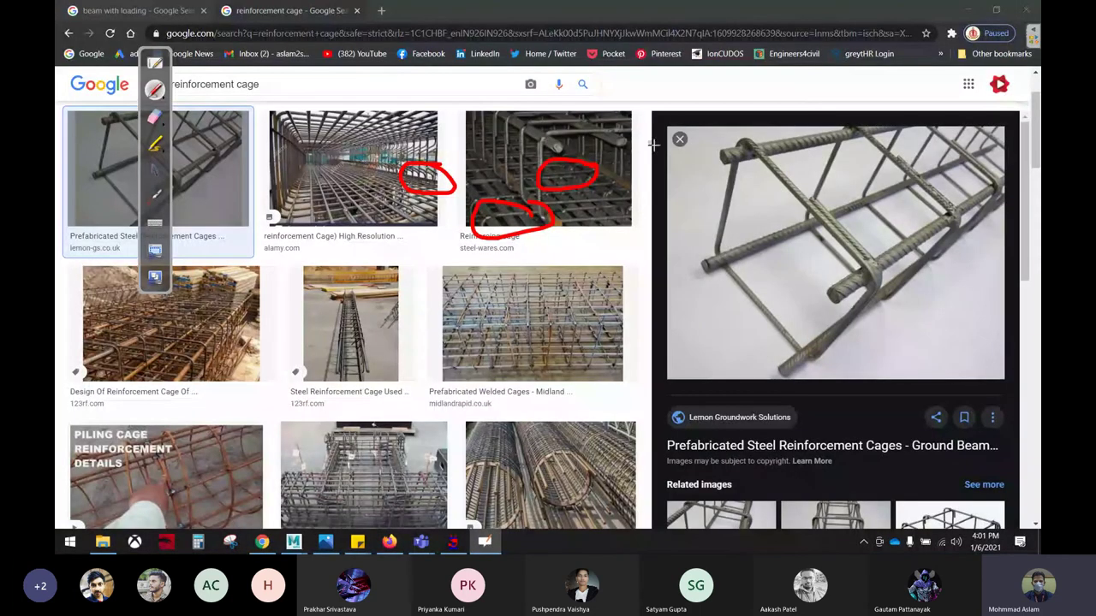
pyautogui.moveTo(727, 181); pyautogui.dragTo(769, 176)
pyautogui.moveTo(800, 216)
pyautogui.mouseDown()
pyautogui.moveTo(822, 190)
pyautogui.moveTo(896, 247)
pyautogui.mouseUp()
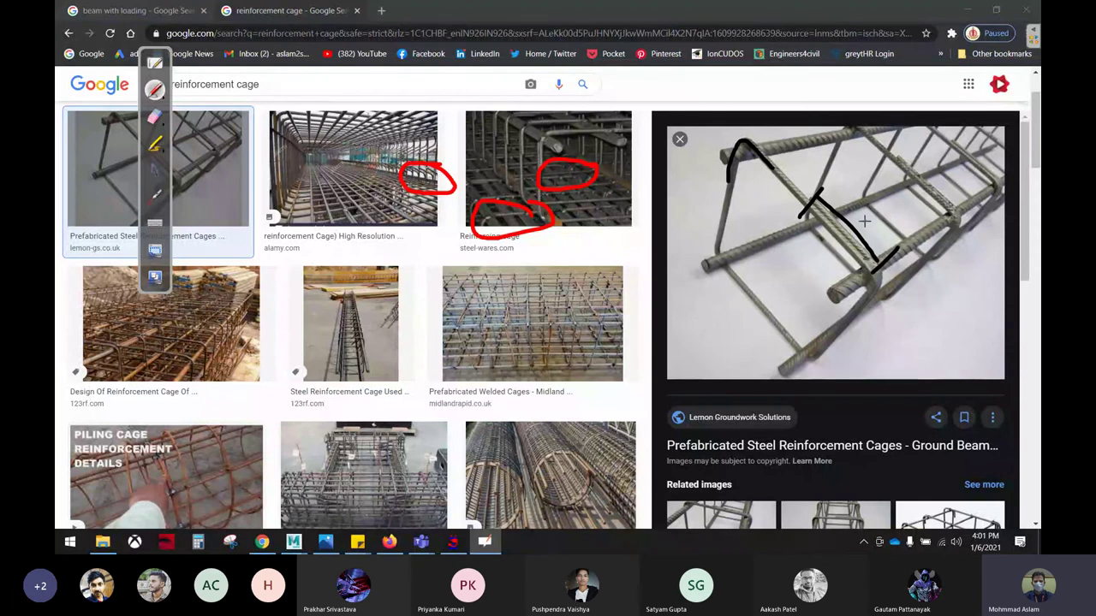
# Preview the Prefabricated Welded Cages, Reinforced Concrete and Pile Cage Reinforcement images.
pyautogui.click(154, 170)
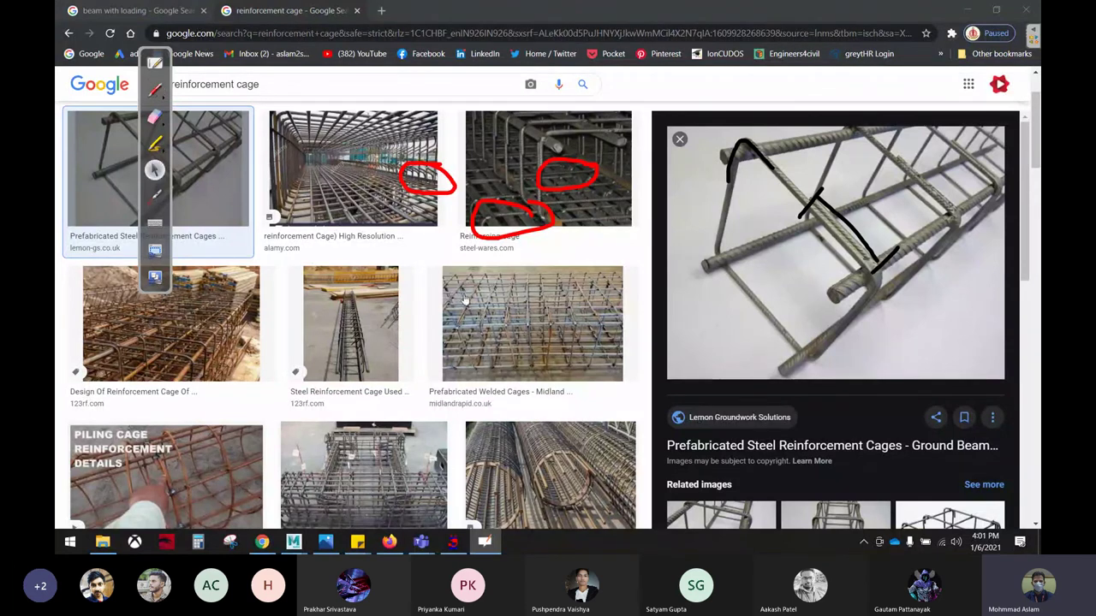
pyautogui.click(531, 323)
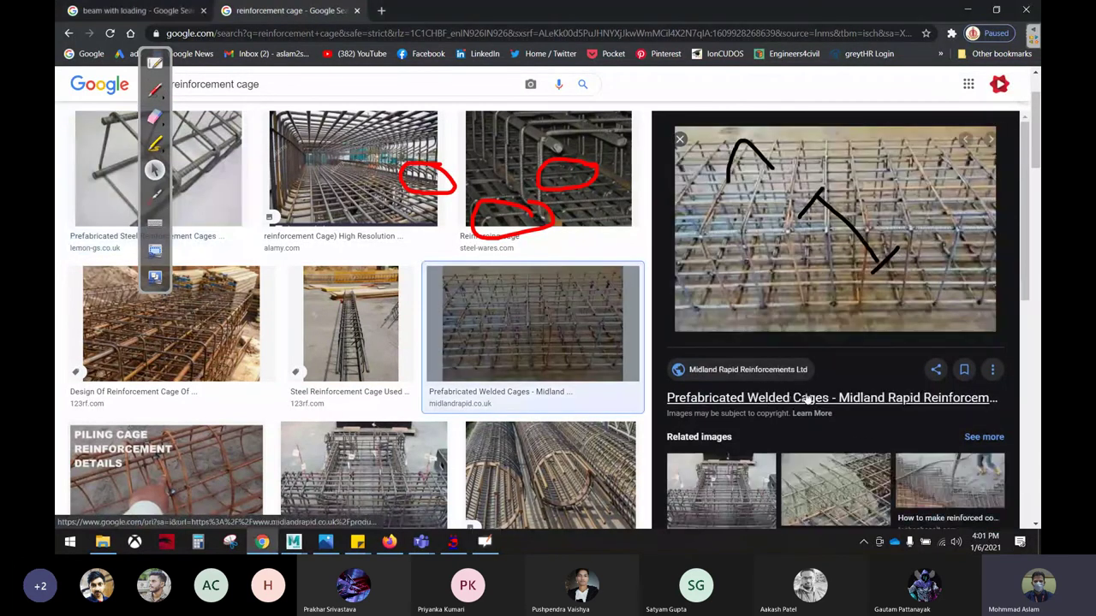
pyautogui.scroll(-3, 843, 312)
pyautogui.click(837, 282)
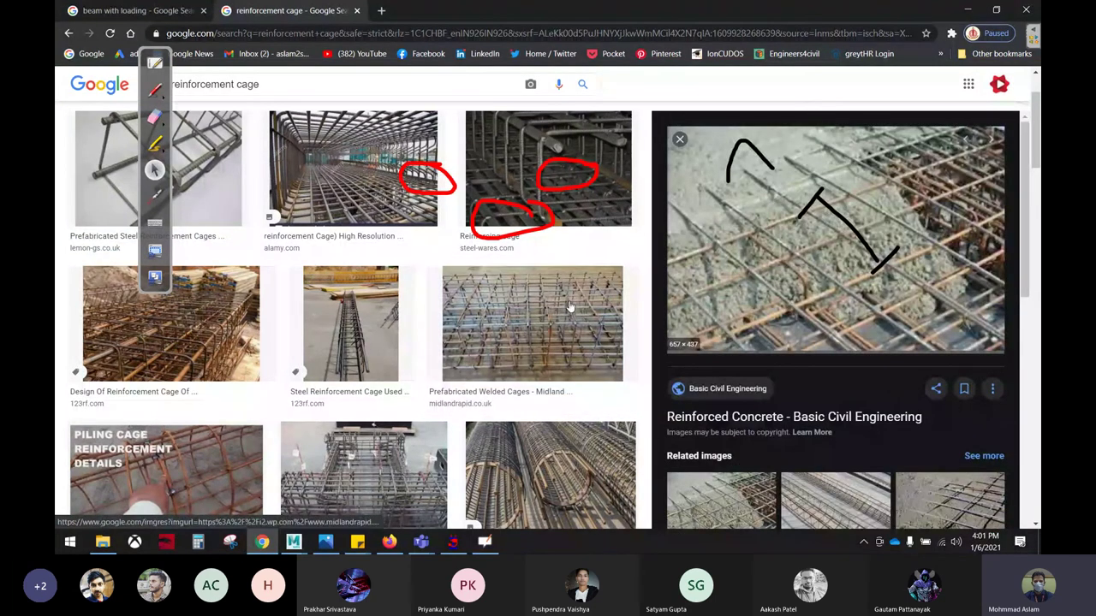
pyautogui.scroll(-3, 569, 307)
pyautogui.click(523, 377)
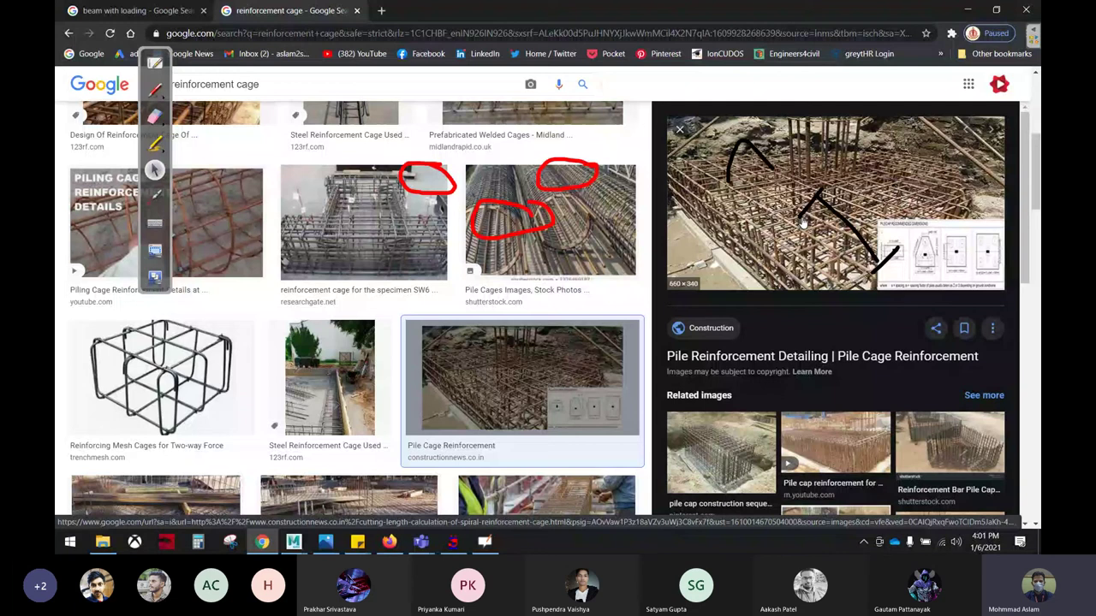
# Back in STAAD.Pro, erase the red circles and close the beam's concrete design dialog.
pyautogui.hotkey('alt', 'Tab')
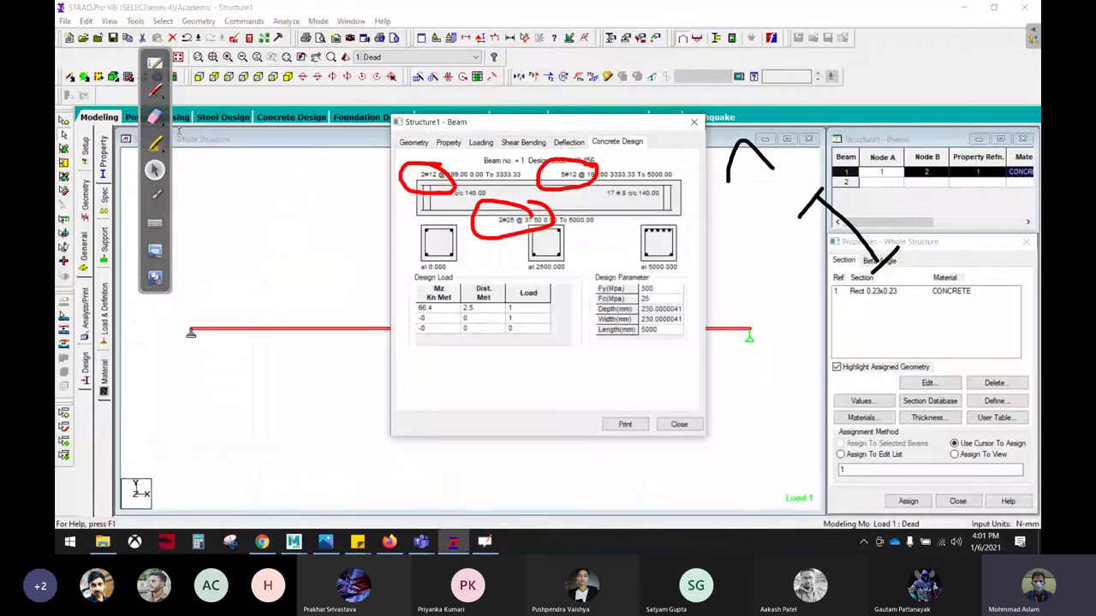
pyautogui.moveTo(498, 153); pyautogui.dragTo(517, 226)
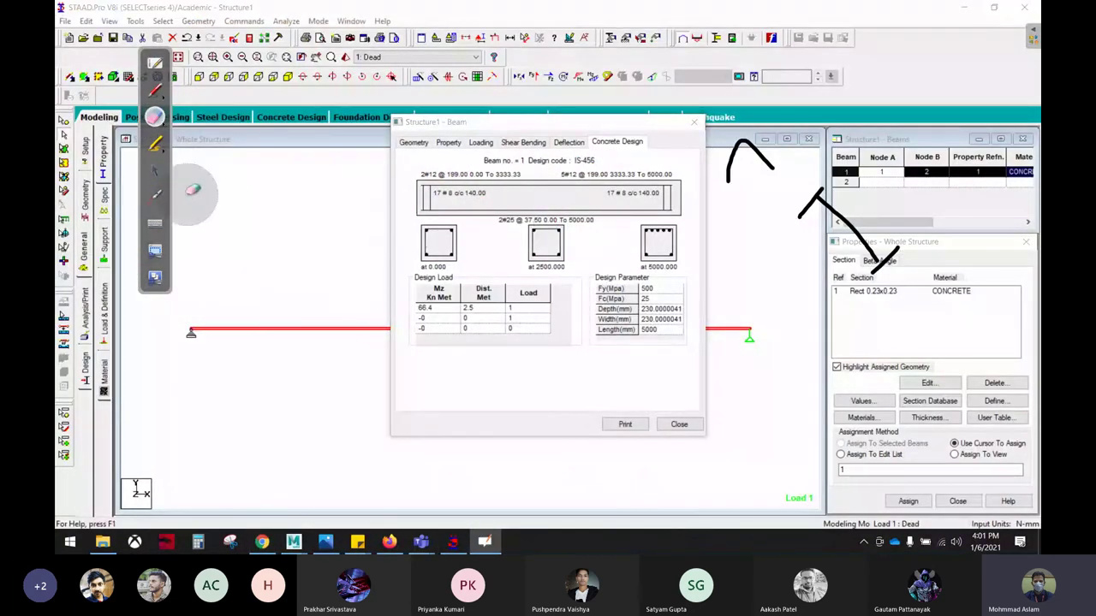
pyautogui.click(155, 170)
pyautogui.click(676, 426)
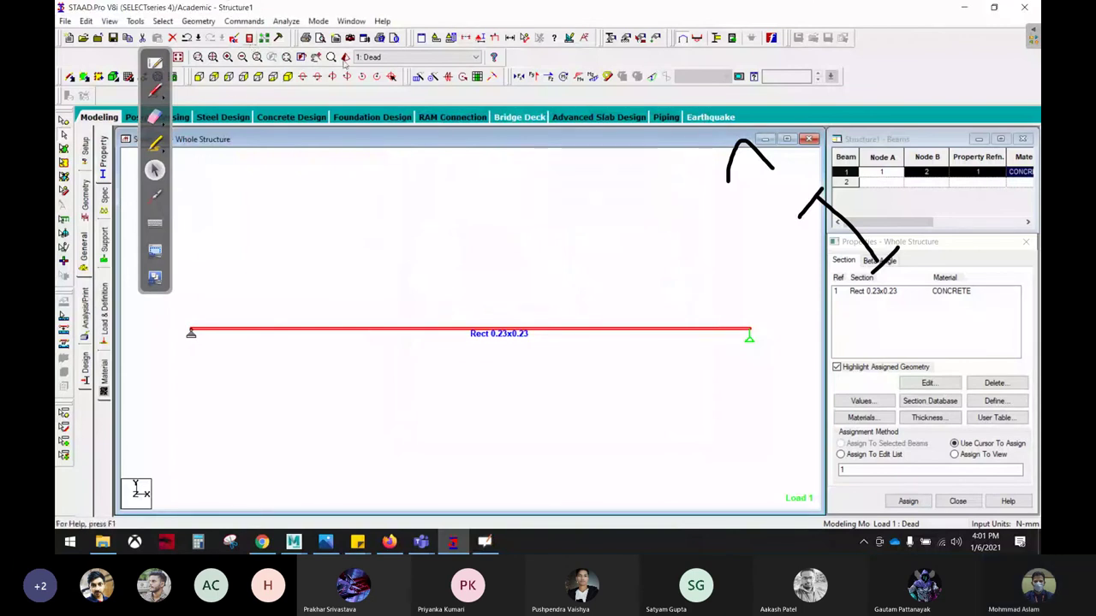
# Open Structure1.anl at the Concrete Design results, scroll to the reinforcement summaries, and maximize the viewer.
pyautogui.click(249, 38)
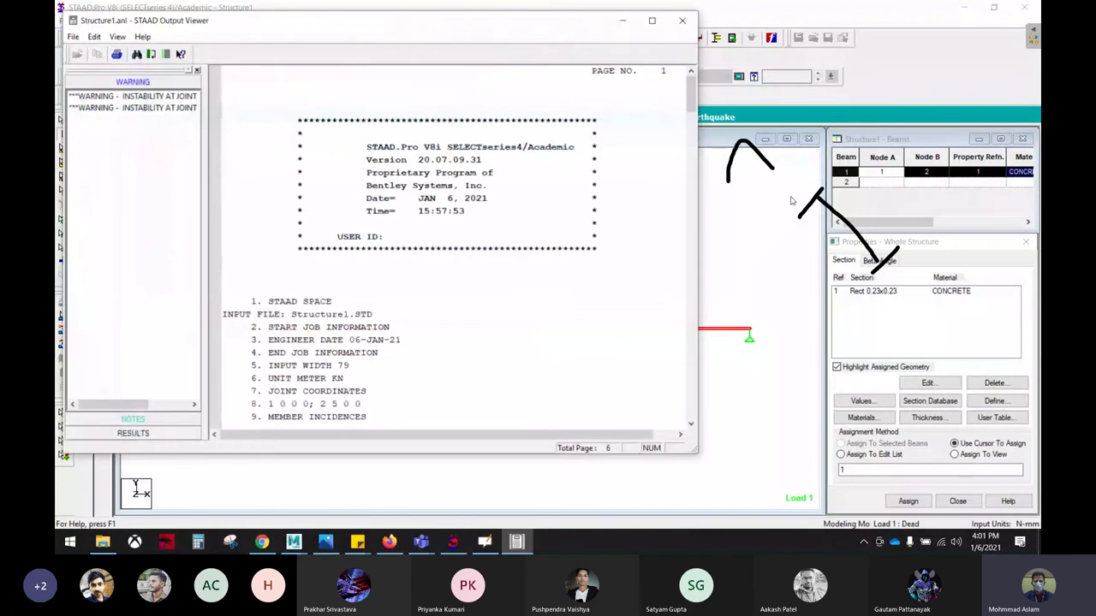
pyautogui.click(152, 433)
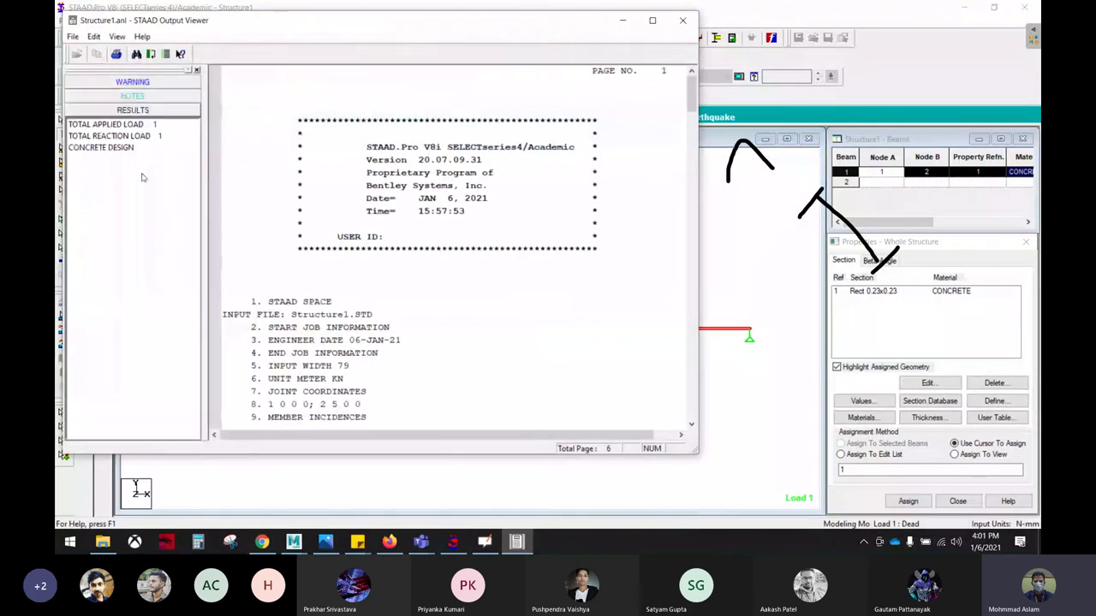
pyautogui.click(127, 148)
pyautogui.scroll(-6, 463, 204)
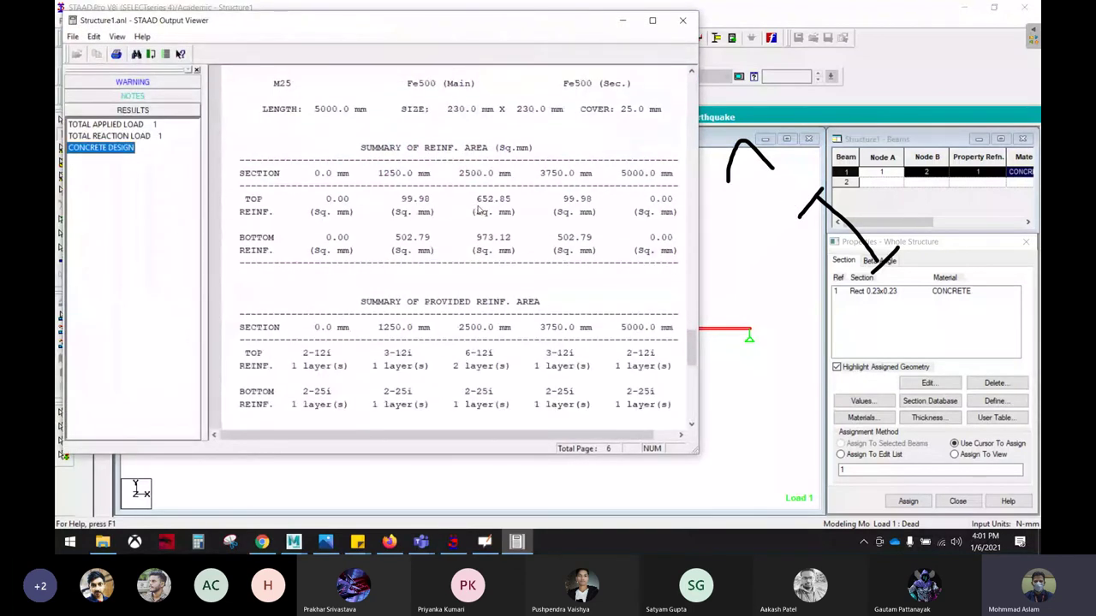
pyautogui.click(653, 20)
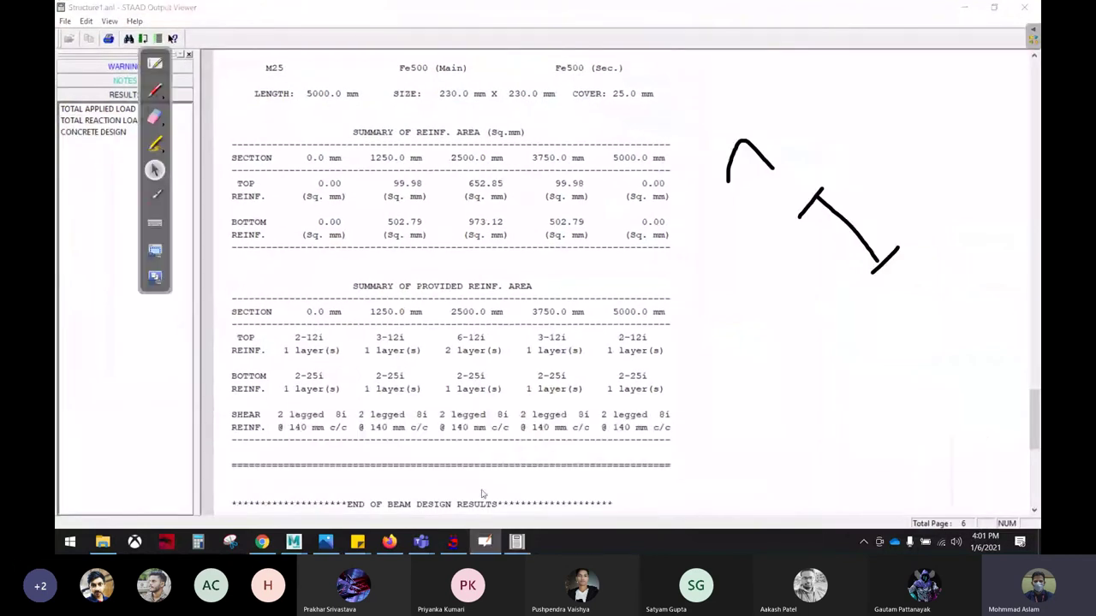
# Underline the beam properties: 5000 mm length, M25, Fe500 steels, 230x230 section, 25 mm cover.
pyautogui.click(485, 541)
pyautogui.click(157, 90)
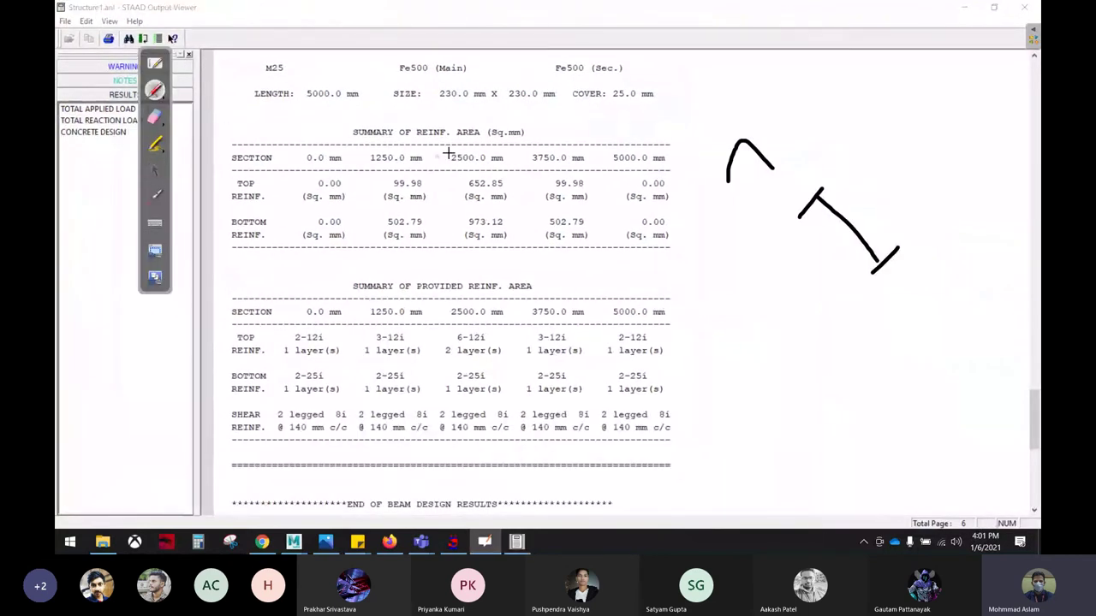
pyautogui.moveTo(254, 105); pyautogui.dragTo(351, 103)
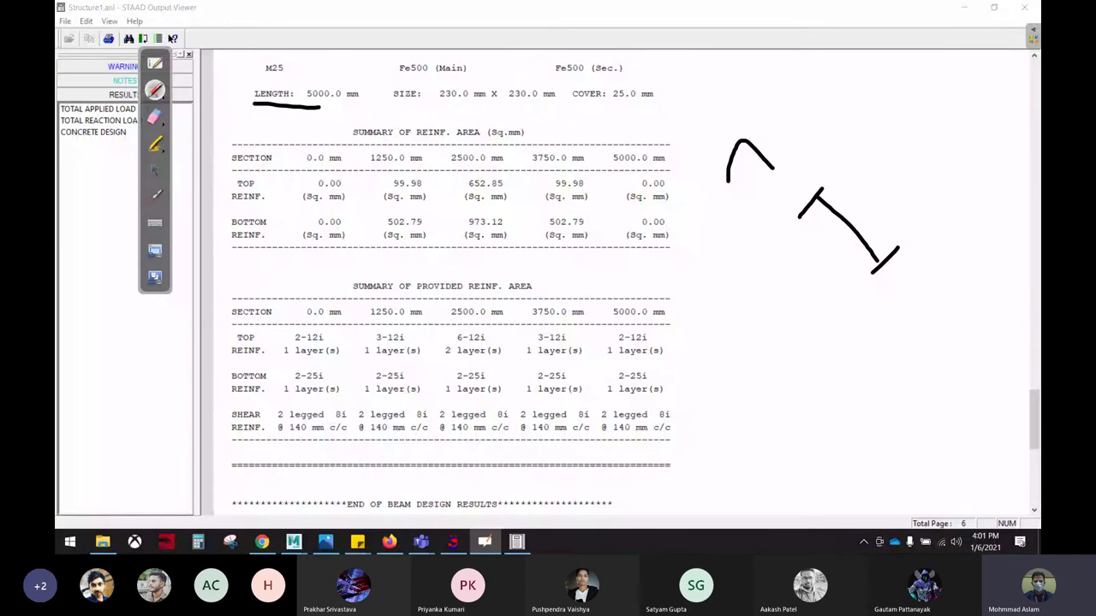
pyautogui.moveTo(263, 80); pyautogui.dragTo(301, 76)
pyautogui.moveTo(397, 82); pyautogui.dragTo(464, 77)
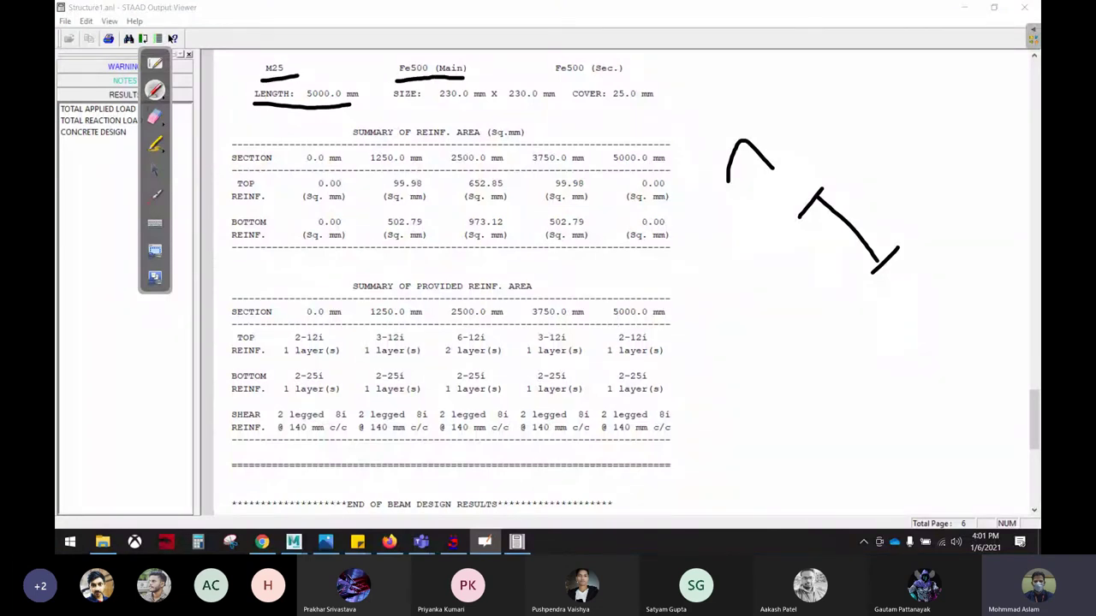
pyautogui.moveTo(557, 81); pyautogui.dragTo(644, 79)
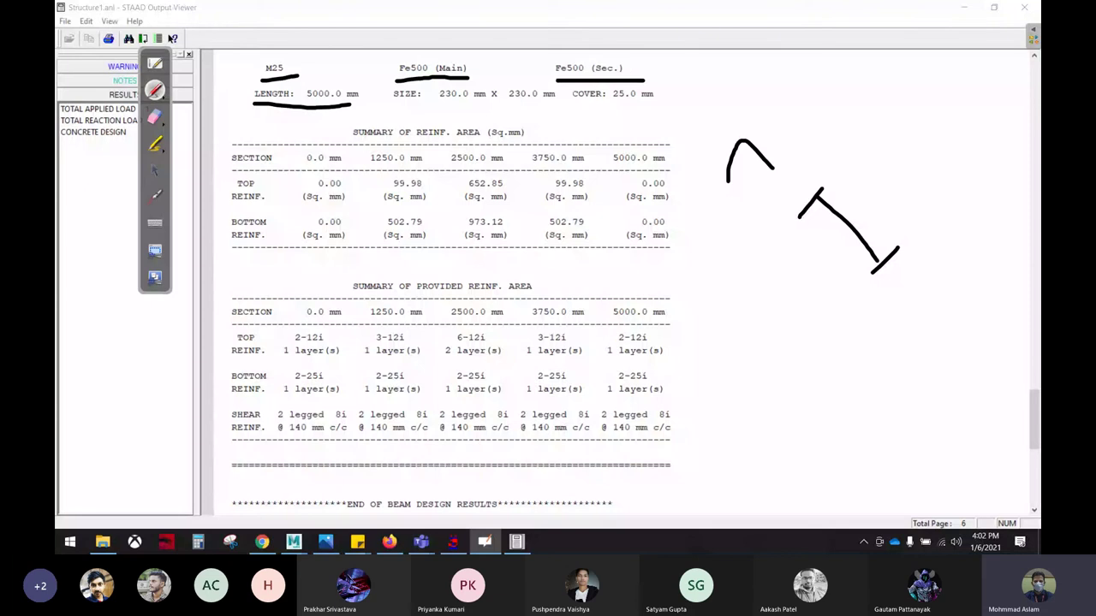
pyautogui.moveTo(396, 106); pyautogui.dragTo(679, 110)
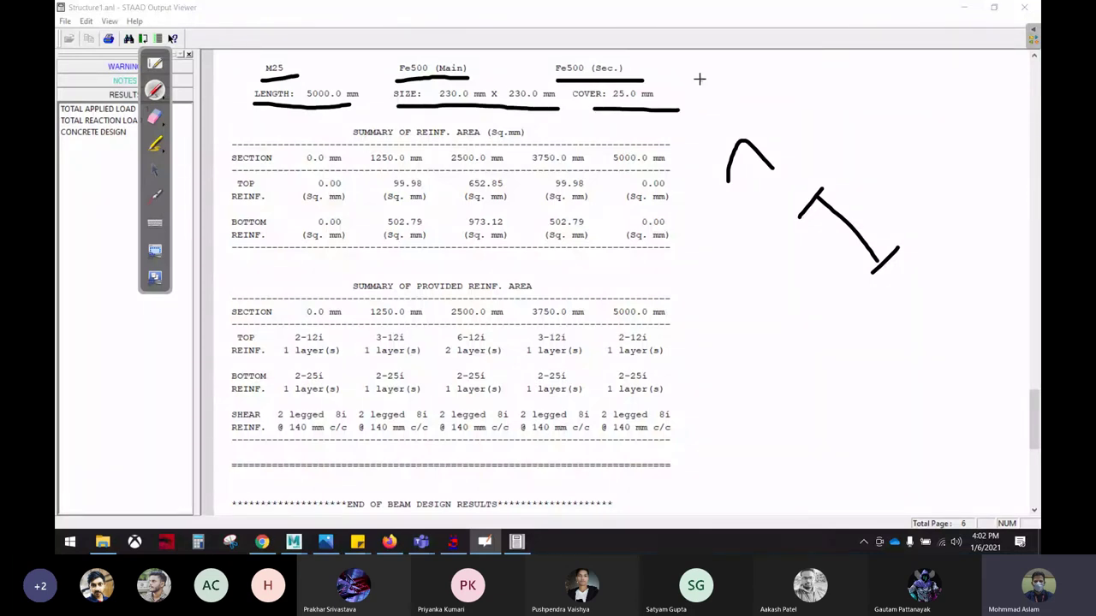
pyautogui.moveTo(678, 60)
pyautogui.mouseDown()
pyautogui.moveTo(706, 58)
pyautogui.moveTo(687, 120)
pyautogui.mouseUp()
pyautogui.moveTo(709, 79); pyautogui.dragTo(815, 60)
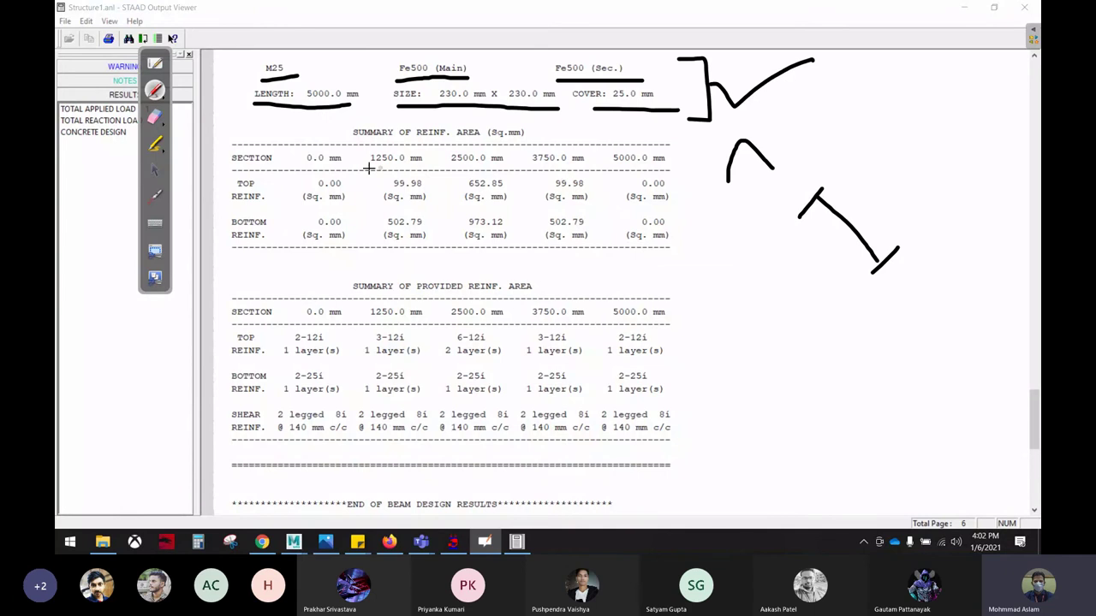
# Sketch the cross-section, mark the 99.98 and 652.85 values and 2-12 bars, then clear and minimize.
pyautogui.moveTo(722, 301)
pyautogui.mouseDown()
pyautogui.moveTo(722, 366)
pyautogui.moveTo(805, 292)
pyautogui.moveTo(692, 363)
pyautogui.moveTo(738, 314)
pyautogui.moveTo(781, 305)
pyautogui.moveTo(757, 335)
pyautogui.moveTo(788, 334)
pyautogui.mouseUp()
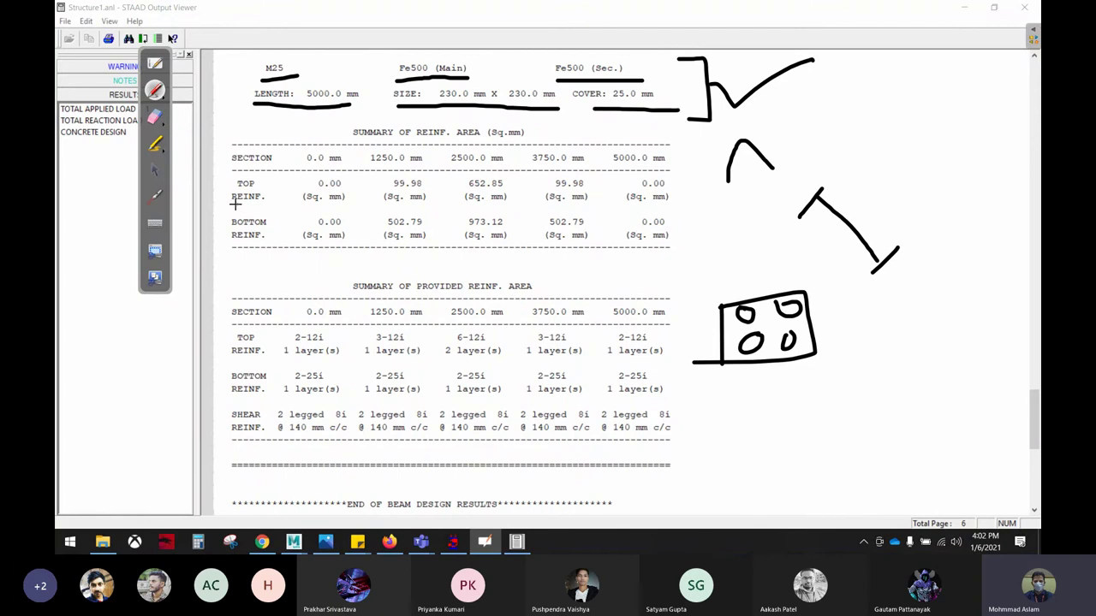
pyautogui.moveTo(235, 203)
pyautogui.mouseDown()
pyautogui.moveTo(670, 211)
pyautogui.moveTo(689, 173)
pyautogui.moveTo(351, 158)
pyautogui.moveTo(227, 189)
pyautogui.mouseUp()
pyautogui.moveTo(221, 261)
pyautogui.mouseDown()
pyautogui.moveTo(571, 264)
pyautogui.moveTo(690, 220)
pyautogui.moveTo(431, 207)
pyautogui.moveTo(225, 253)
pyautogui.mouseUp()
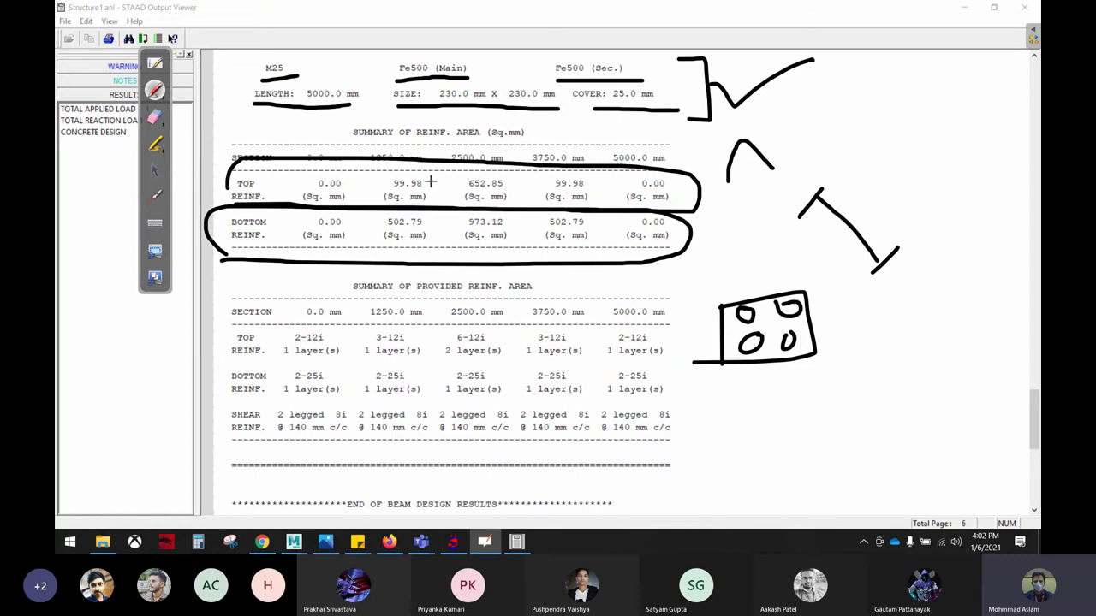
pyautogui.moveTo(431, 180)
pyautogui.mouseDown()
pyautogui.moveTo(386, 171)
pyautogui.moveTo(428, 204)
pyautogui.moveTo(438, 180)
pyautogui.mouseUp()
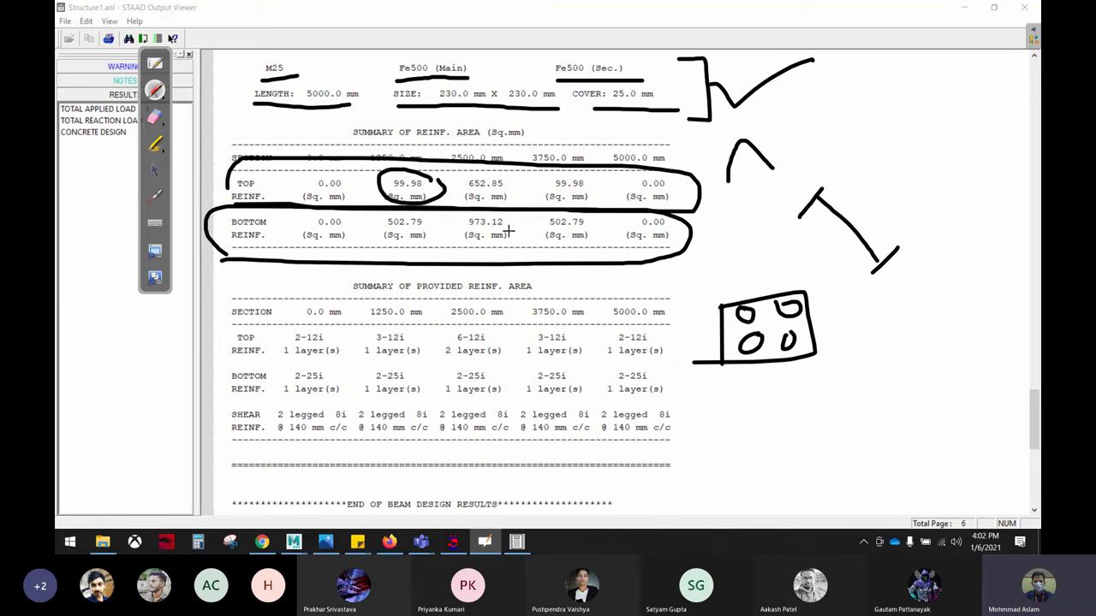
pyautogui.moveTo(784, 103)
pyautogui.mouseDown()
pyautogui.moveTo(788, 128)
pyautogui.moveTo(814, 130)
pyautogui.mouseUp()
pyautogui.moveTo(803, 114)
pyautogui.mouseDown()
pyautogui.moveTo(825, 107)
pyautogui.moveTo(851, 128)
pyautogui.moveTo(892, 120)
pyautogui.mouseUp()
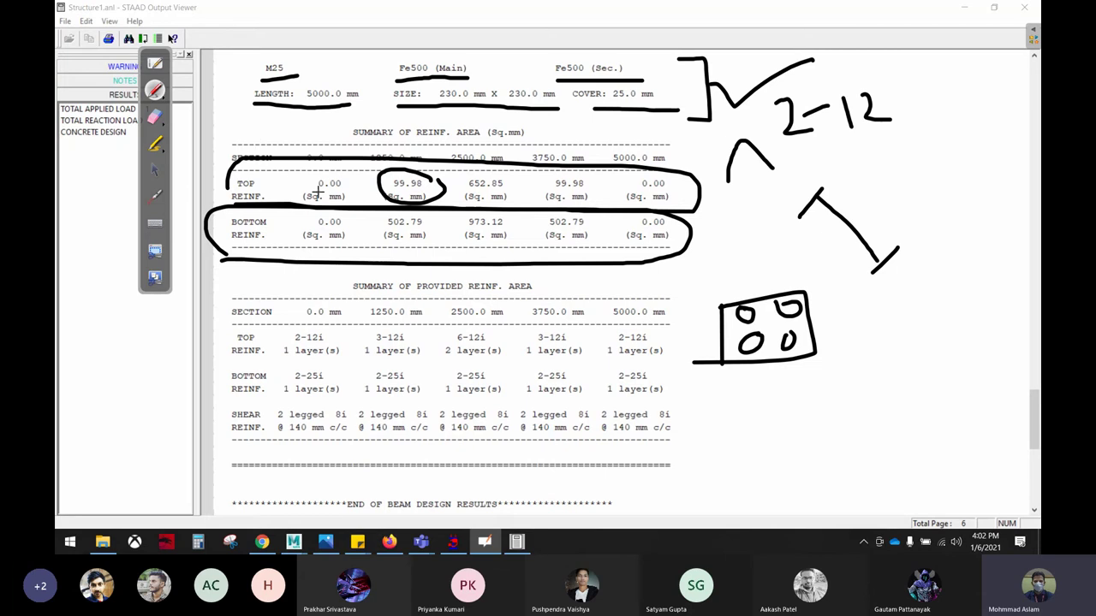
pyautogui.moveTo(548, 176)
pyautogui.mouseDown()
pyautogui.moveTo(541, 187)
pyautogui.moveTo(642, 175)
pyautogui.mouseUp()
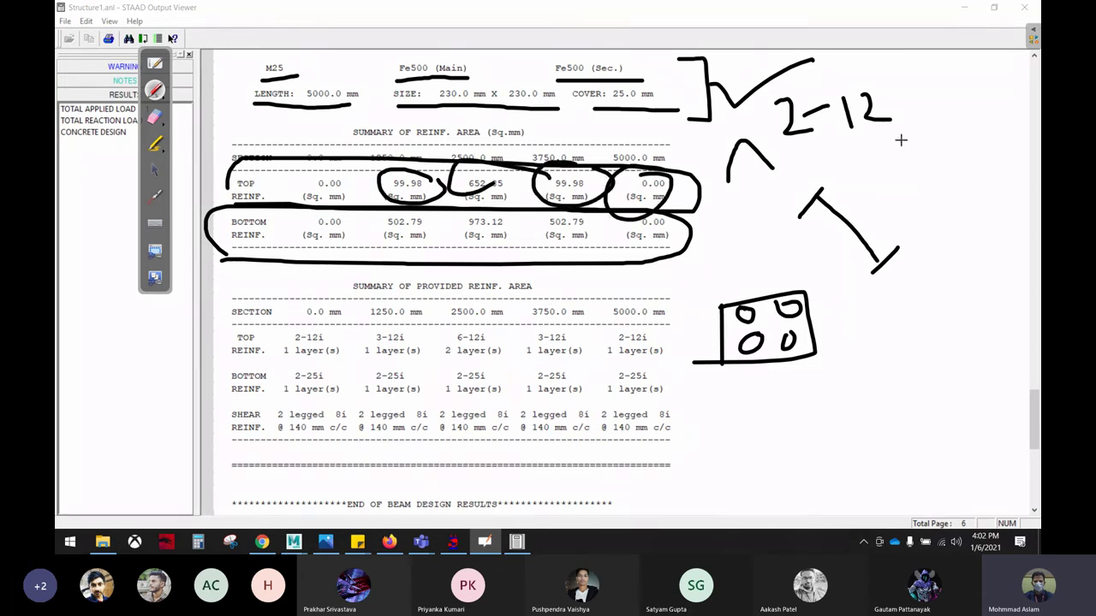
pyautogui.moveTo(783, 159)
pyautogui.mouseDown()
pyautogui.moveTo(775, 110)
pyautogui.moveTo(814, 130)
pyautogui.mouseUp()
pyautogui.moveTo(282, 296)
pyautogui.mouseDown()
pyautogui.moveTo(353, 457)
pyautogui.moveTo(518, 317)
pyautogui.mouseUp()
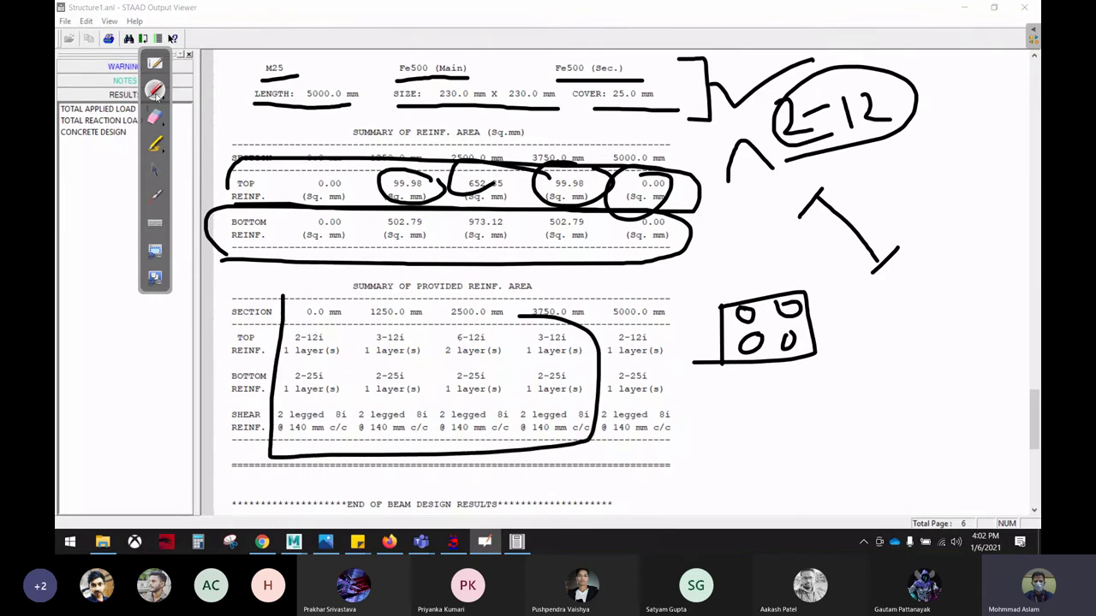
pyautogui.click(155, 67)
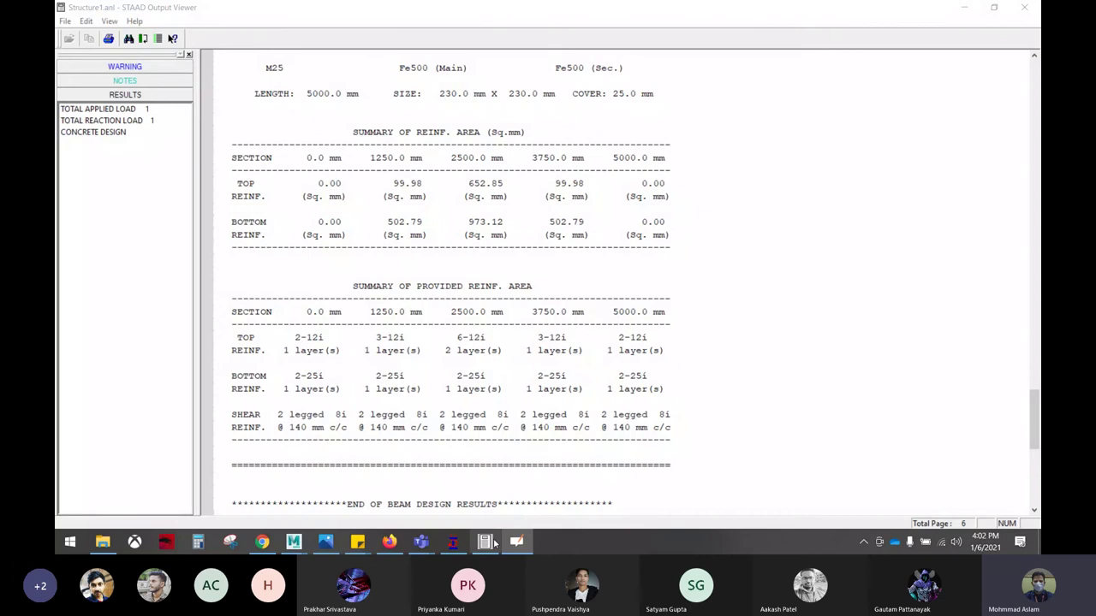
pyautogui.click(963, 7)
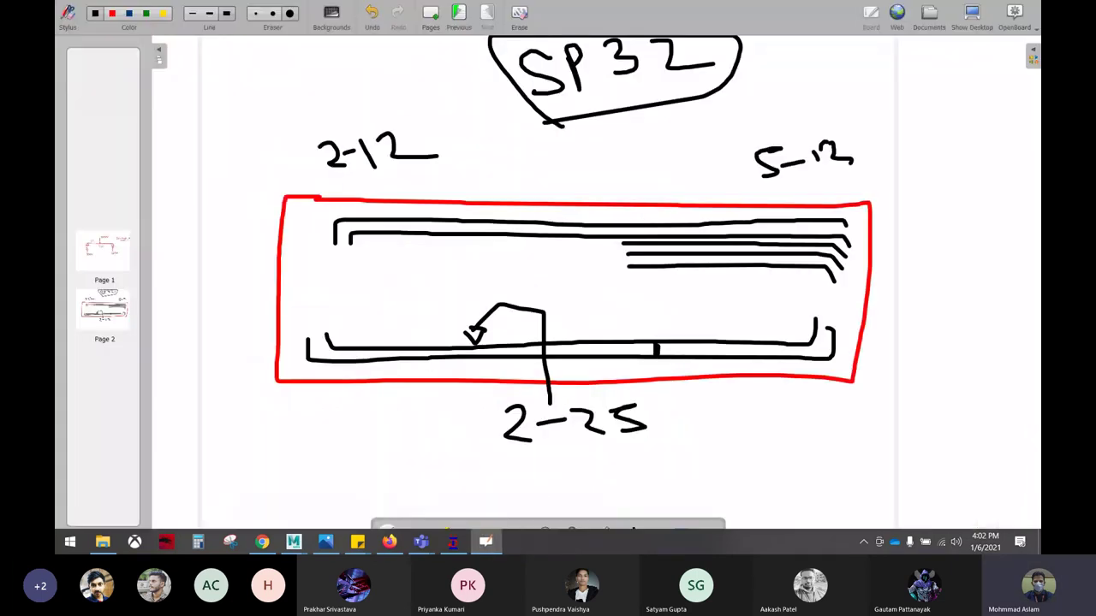
# On a new whiteboard page, write the 2-12 bar label in red.
pyautogui.click(431, 12)
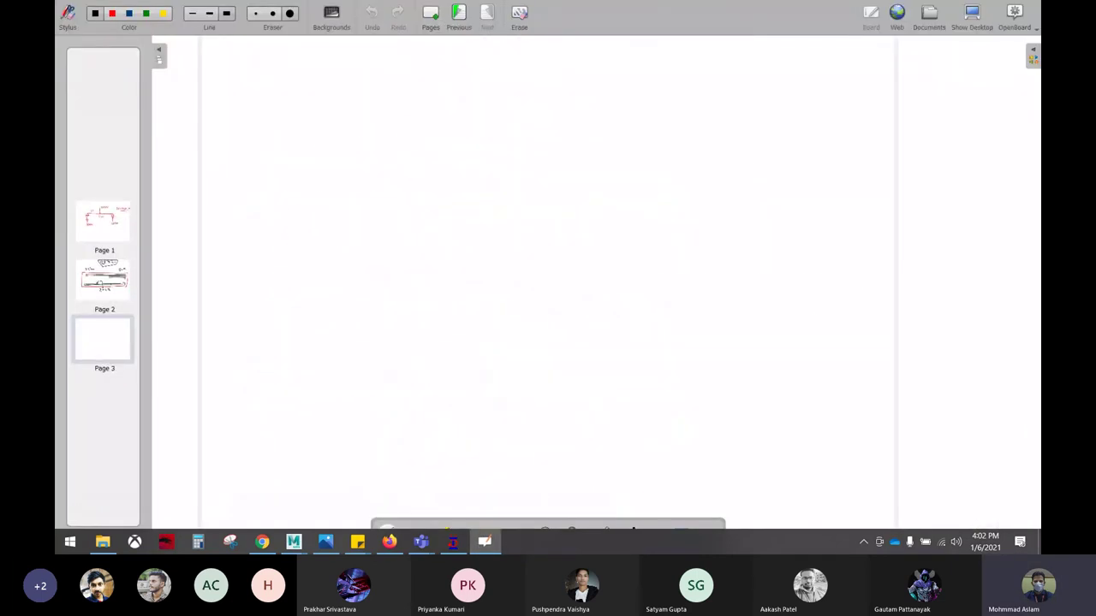
pyautogui.click(113, 14)
pyautogui.moveTo(340, 73)
pyautogui.mouseDown()
pyautogui.moveTo(377, 108)
pyautogui.moveTo(409, 89)
pyautogui.mouseUp()
pyautogui.moveTo(420, 71)
pyautogui.mouseDown()
pyautogui.moveTo(432, 108)
pyautogui.moveTo(453, 92)
pyautogui.moveTo(498, 101)
pyautogui.mouseUp()
pyautogui.moveTo(264, 294)
pyautogui.mouseDown()
pyautogui.moveTo(331, 270)
pyautogui.moveTo(337, 280)
pyautogui.mouseUp()
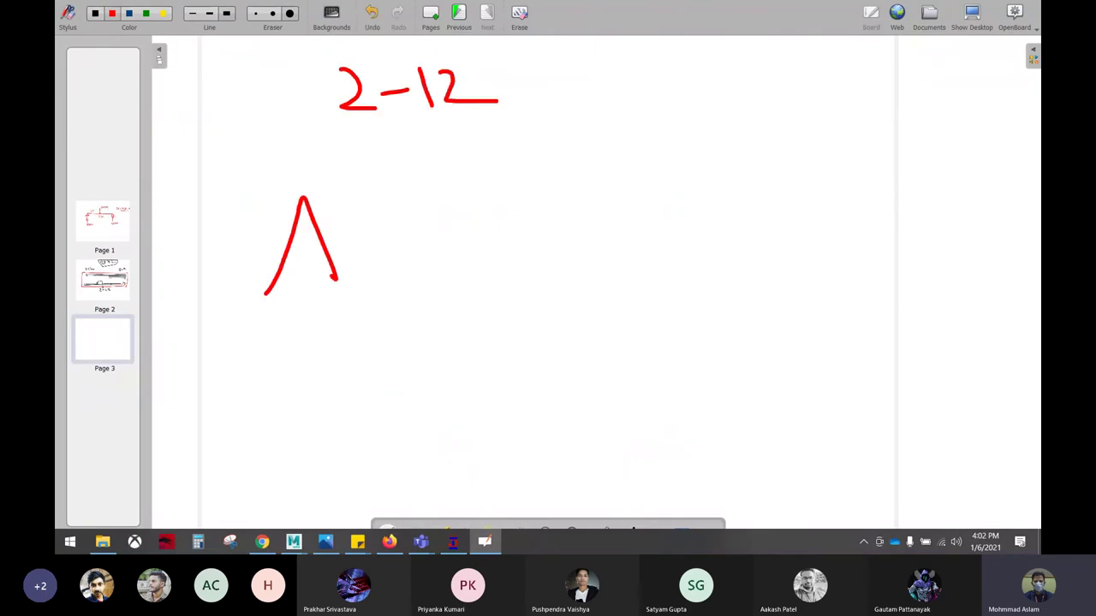
# Write Ast = 2×π/4×12×12 in red and box it.
pyautogui.moveTo(286, 254)
pyautogui.mouseDown()
pyautogui.moveTo(363, 250)
pyautogui.moveTo(339, 277)
pyautogui.moveTo(370, 276)
pyautogui.mouseUp()
pyautogui.moveTo(363, 269); pyautogui.dragTo(414, 250)
pyautogui.moveTo(402, 263)
pyautogui.mouseDown()
pyautogui.moveTo(586, 254)
pyautogui.moveTo(642, 219)
pyautogui.mouseUp()
pyautogui.moveTo(617, 224)
pyautogui.mouseDown()
pyautogui.moveTo(613, 245)
pyautogui.moveTo(647, 253)
pyautogui.moveTo(651, 265)
pyautogui.mouseUp()
pyautogui.moveTo(621, 293); pyautogui.dragTo(658, 325)
pyautogui.moveTo(674, 244); pyautogui.dragTo(711, 273)
pyautogui.moveTo(708, 243); pyautogui.dragTo(678, 274)
pyautogui.moveTo(740, 228); pyautogui.dragTo(742, 260)
pyautogui.moveTo(751, 228)
pyautogui.mouseDown()
pyautogui.moveTo(808, 256)
pyautogui.moveTo(825, 250)
pyautogui.mouseUp()
pyautogui.moveTo(844, 216)
pyautogui.mouseDown()
pyautogui.moveTo(847, 250)
pyautogui.moveTo(916, 235)
pyautogui.mouseUp()
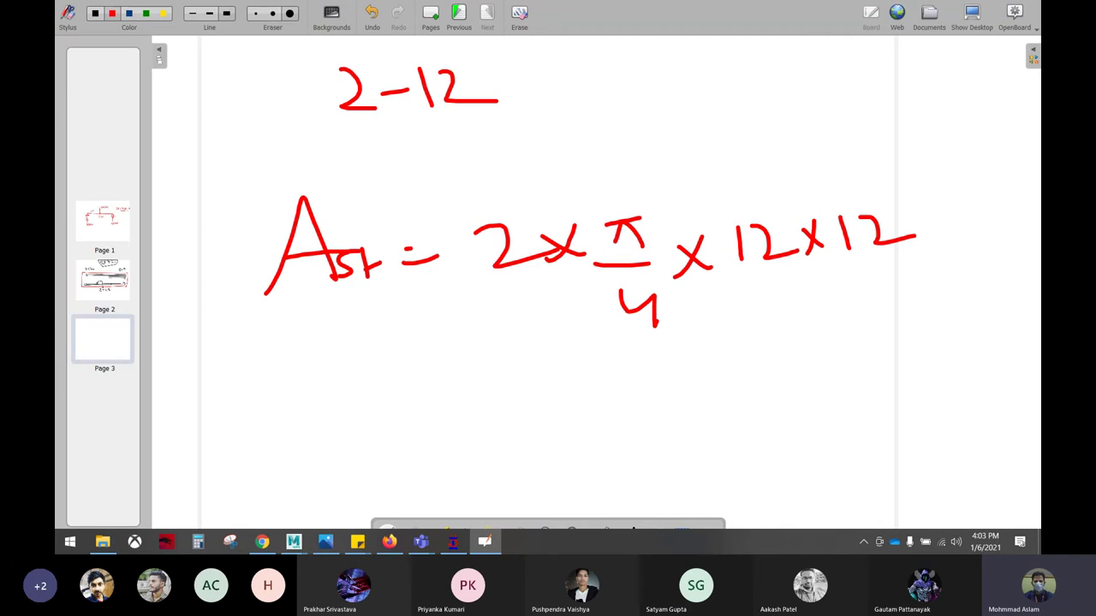
pyautogui.moveTo(223, 165); pyautogui.dragTo(173, 159)
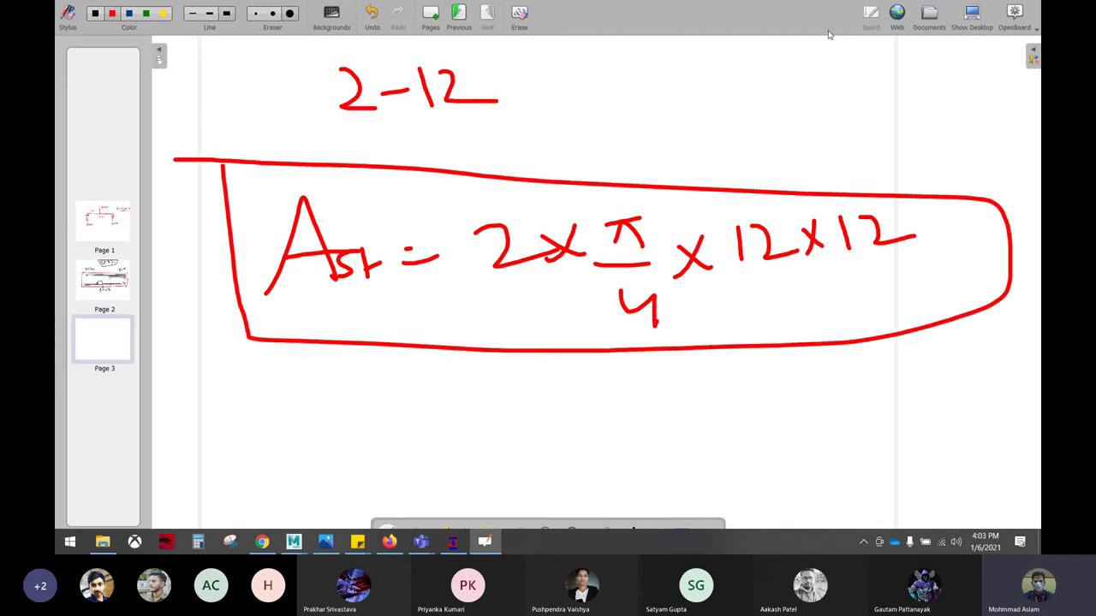
# Switch to the desktop and erase the old ink over the STAAD.Pro beam model.
pyautogui.click(974, 14)
pyautogui.click(154, 117)
pyautogui.moveTo(403, 176)
pyautogui.mouseDown()
pyautogui.moveTo(294, 191)
pyautogui.moveTo(174, 302)
pyautogui.moveTo(258, 426)
pyautogui.mouseUp()
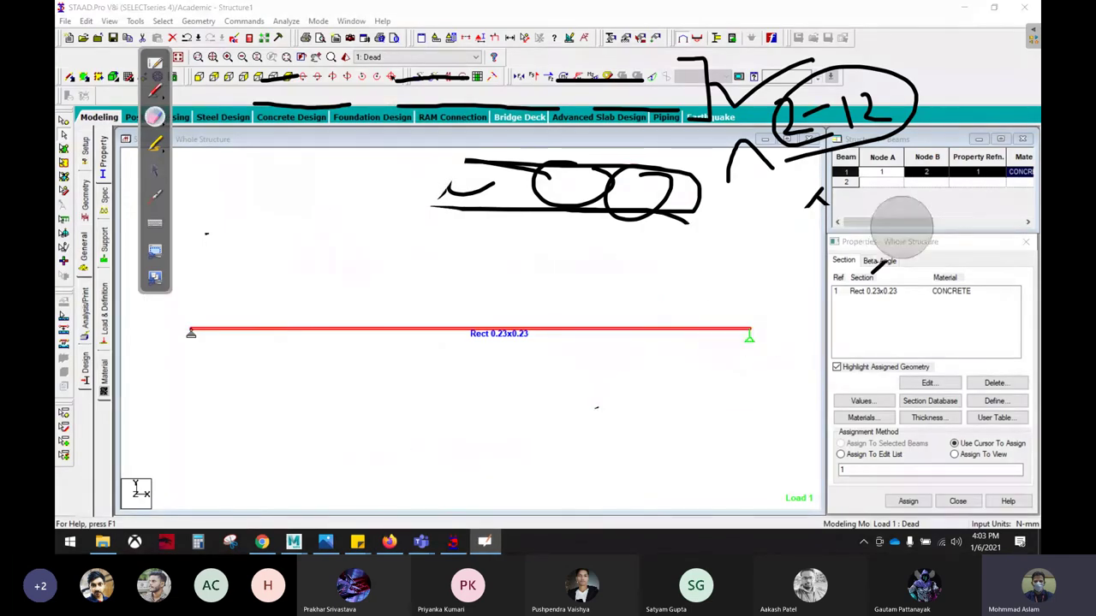
# Return to the arrow tool and minimize the STAAD.Pro window.
pyautogui.click(155, 171)
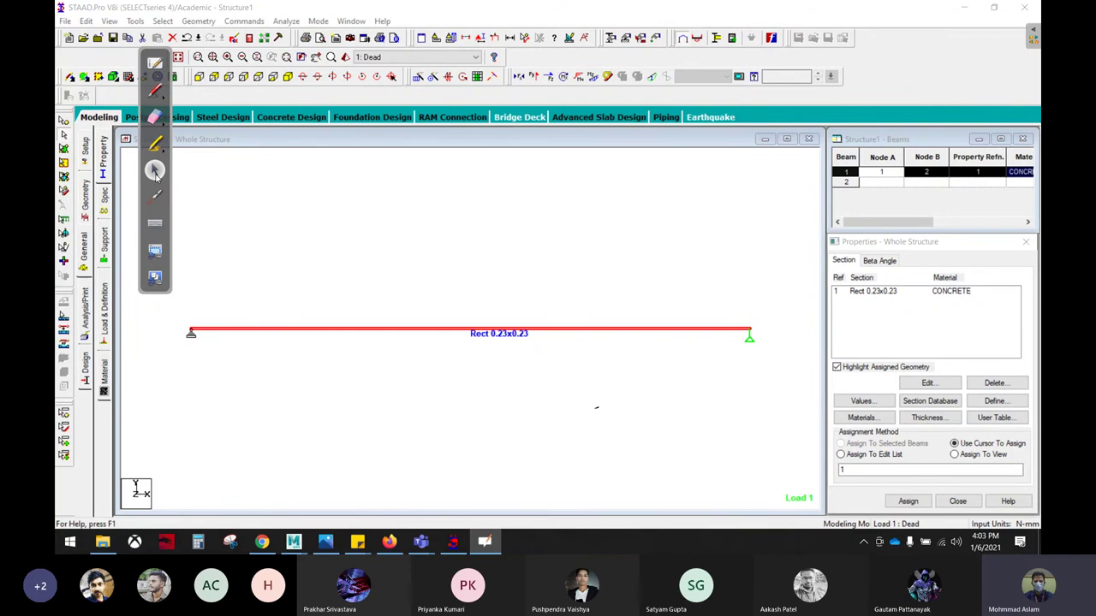
pyautogui.moveTo(665, 5)
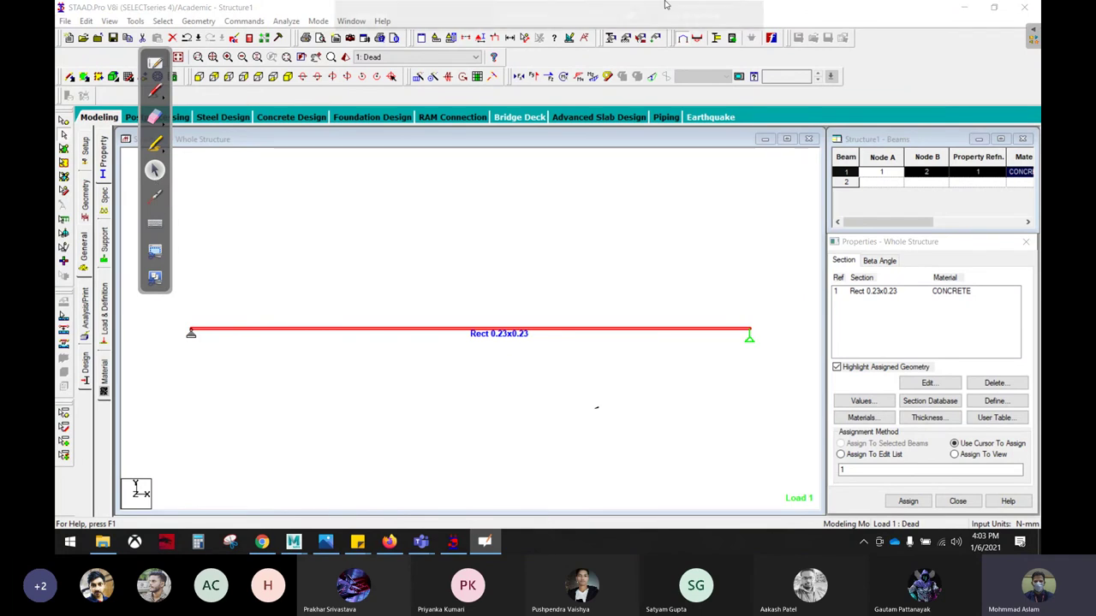
pyautogui.click(965, 7)
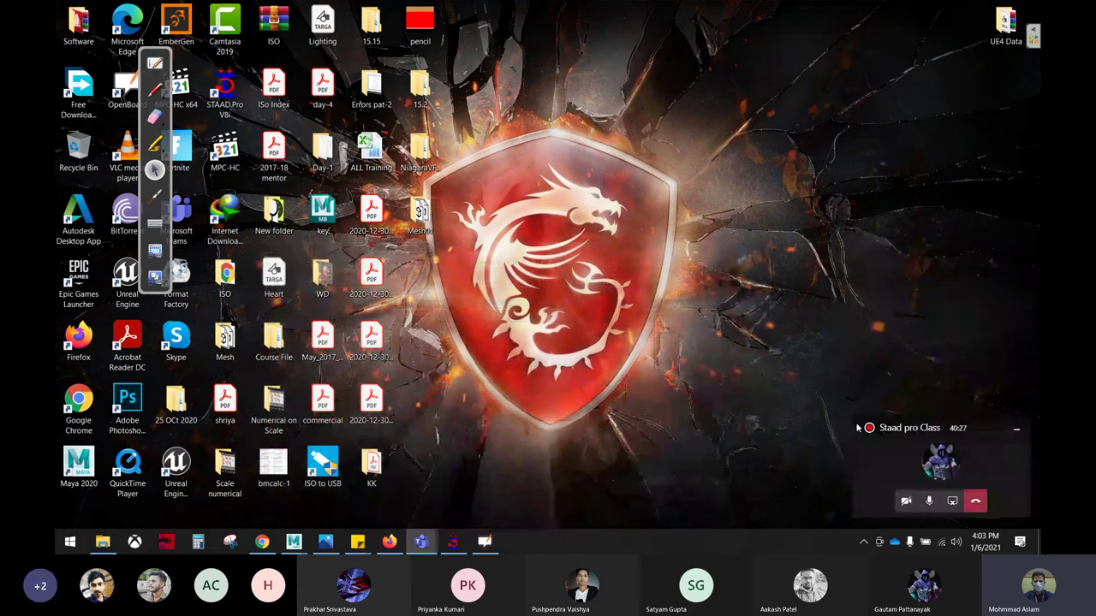
# Call two suggested people into the Staad pro Class Teams meeting, then restore STAAD.Pro.
pyautogui.click(942, 469)
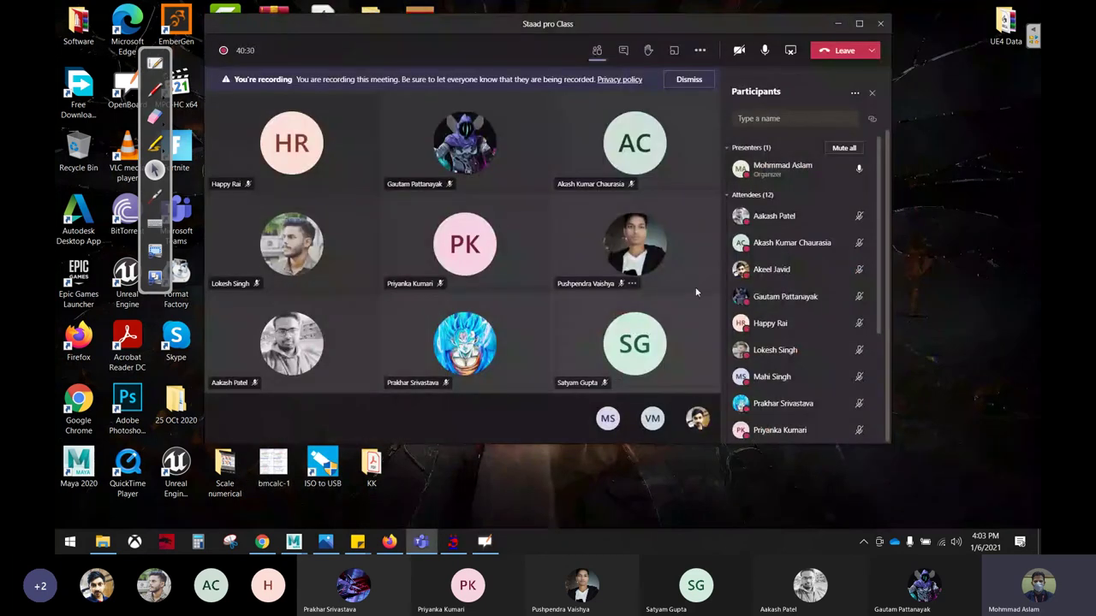
pyautogui.moveTo(634, 344)
pyautogui.scroll(-2, 822, 299)
pyautogui.scroll(-2, 824, 299)
pyautogui.scroll(-1, 826, 298)
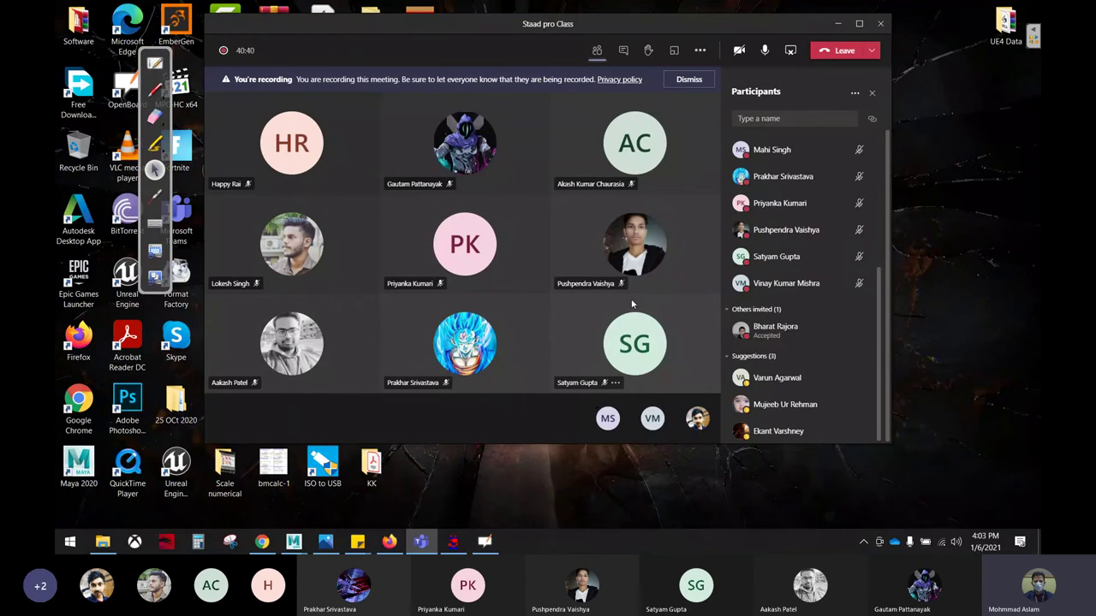
pyautogui.moveTo(796, 377)
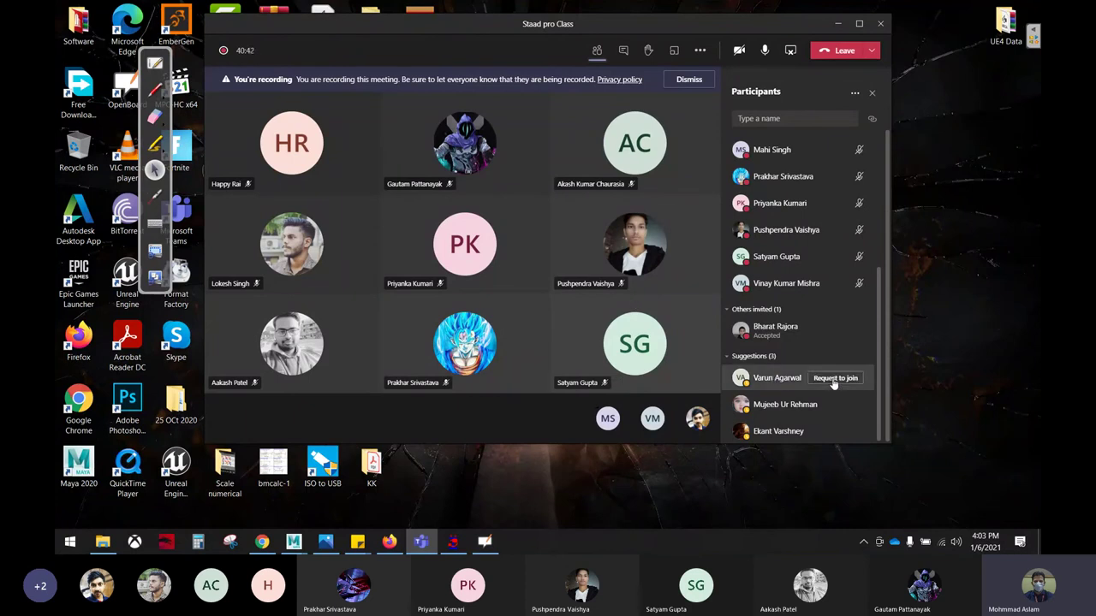
pyautogui.click(839, 411)
pyautogui.click(835, 408)
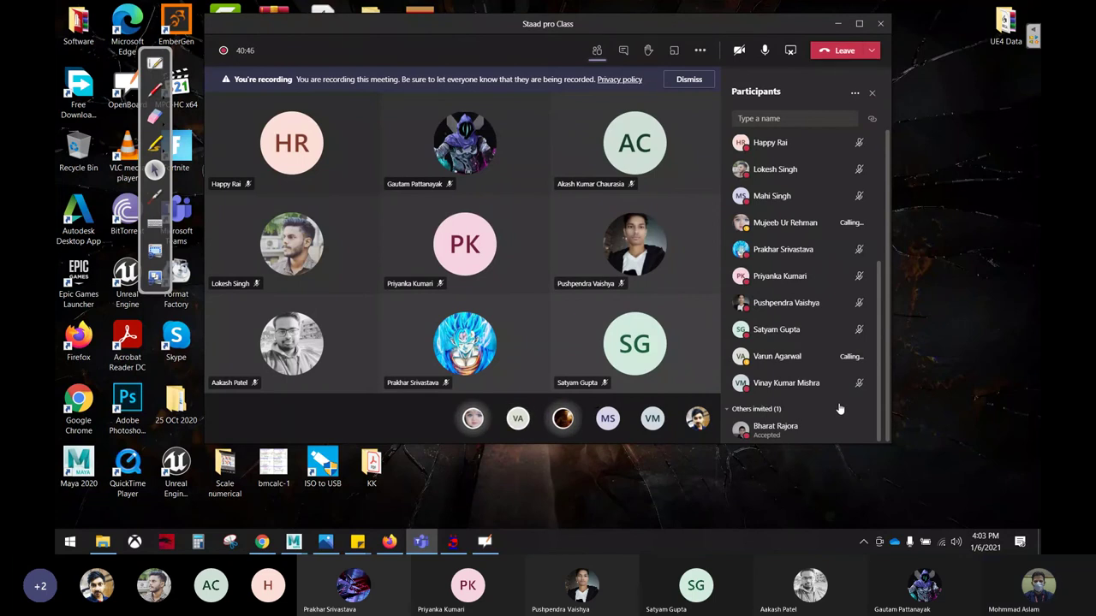
pyautogui.scroll(5, 848, 394)
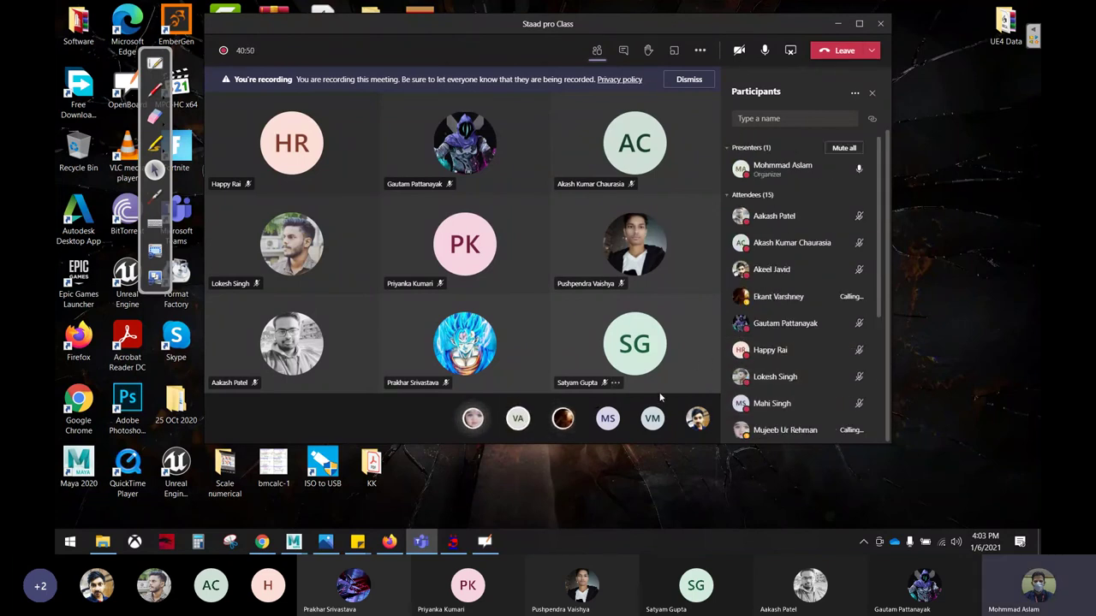
pyautogui.click(457, 541)
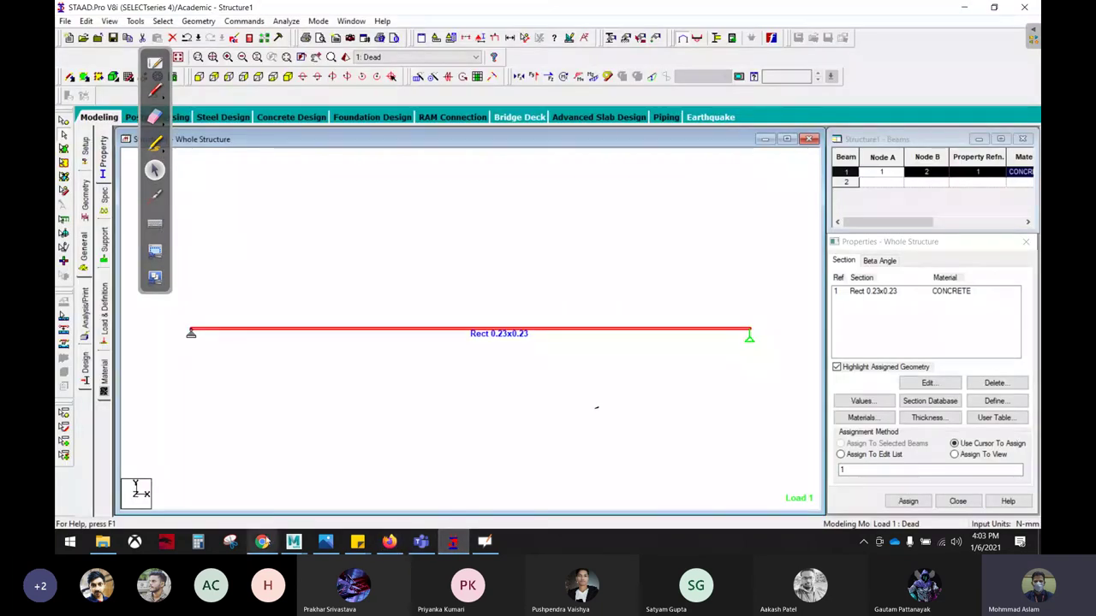
# Search Google in Chrome for 'staad pro modelling'.
pyautogui.click(261, 541)
pyautogui.click(360, 36)
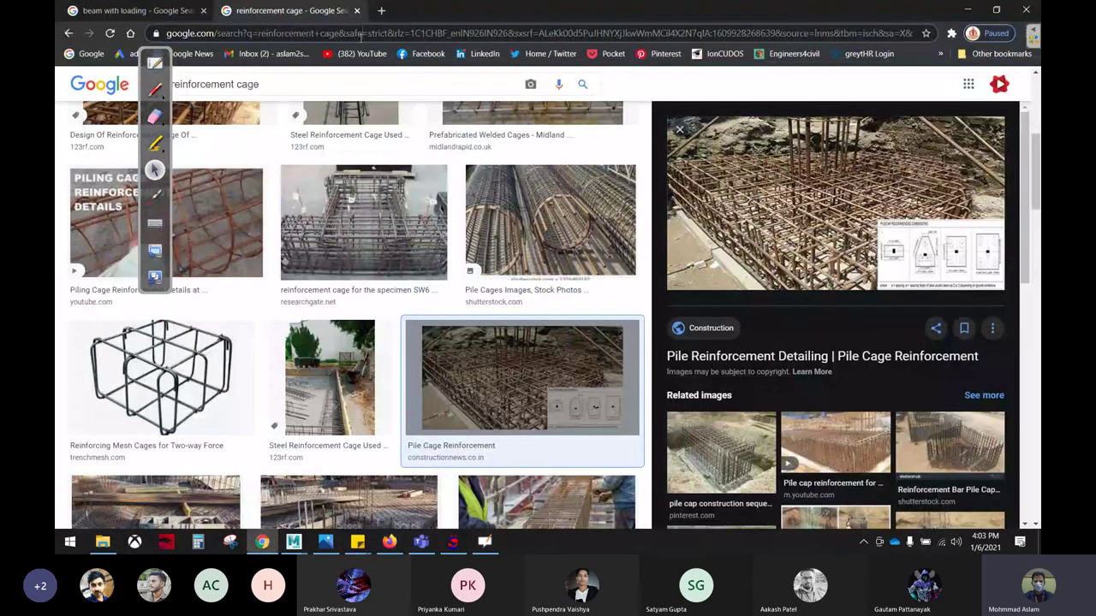
pyautogui.write('sta')
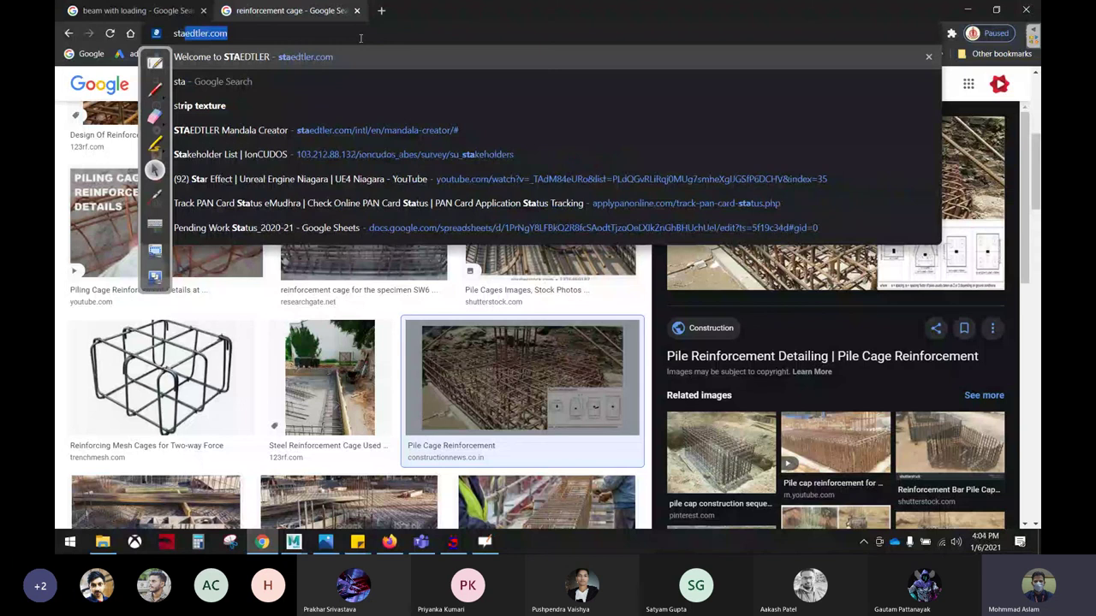
pyautogui.write('ad ')
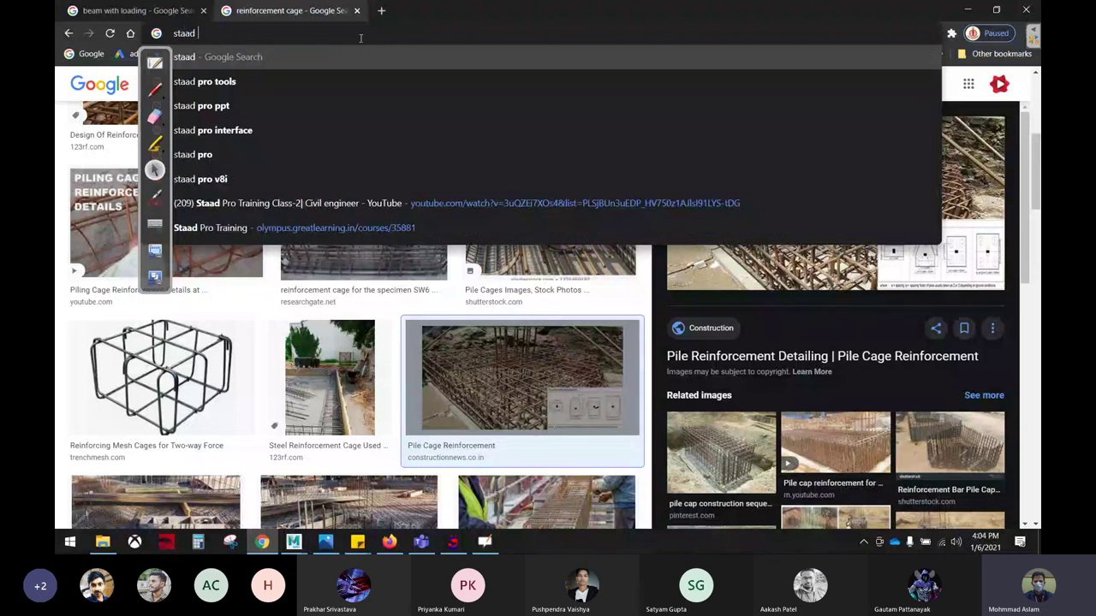
pyautogui.write('pro modelling')
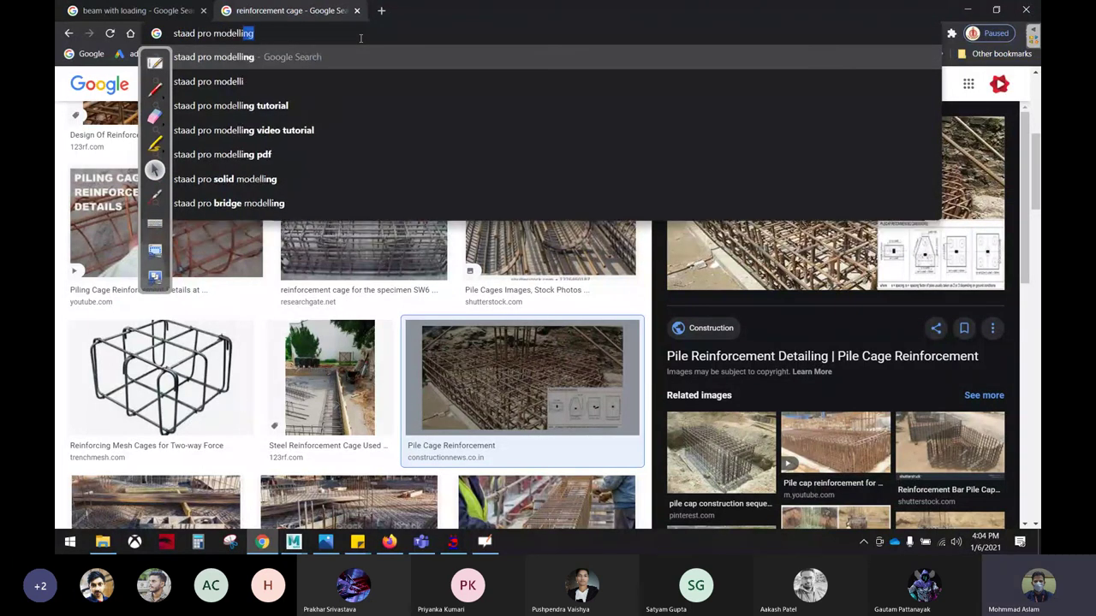
pyautogui.press('Return')
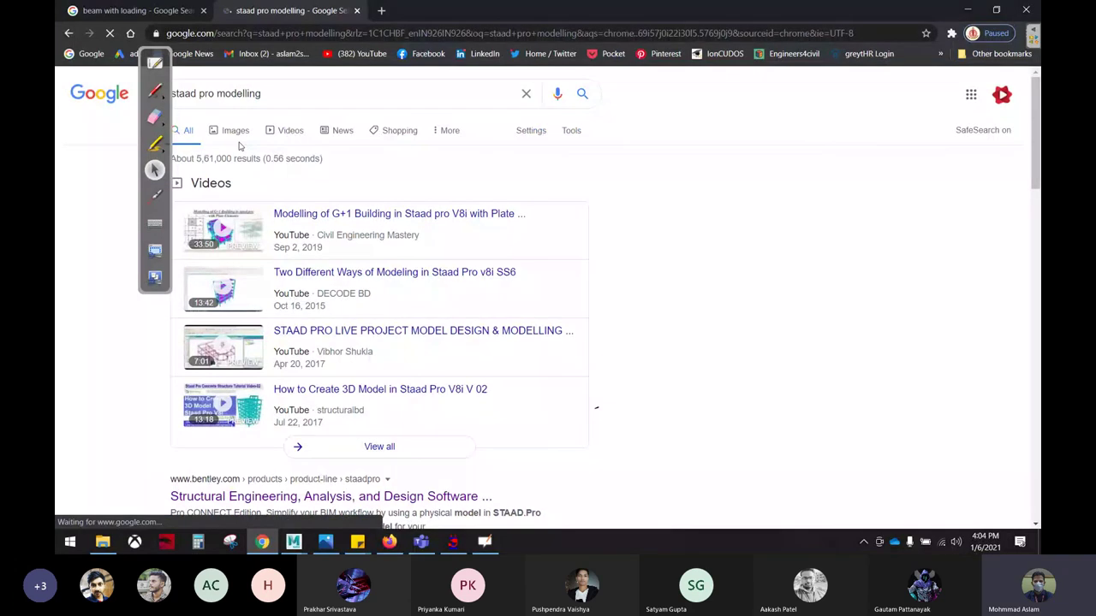
# In the image results, circle the 3D model, Advanced Concrete Design and CONNECT Edition Update 1 images.
pyautogui.click(244, 135)
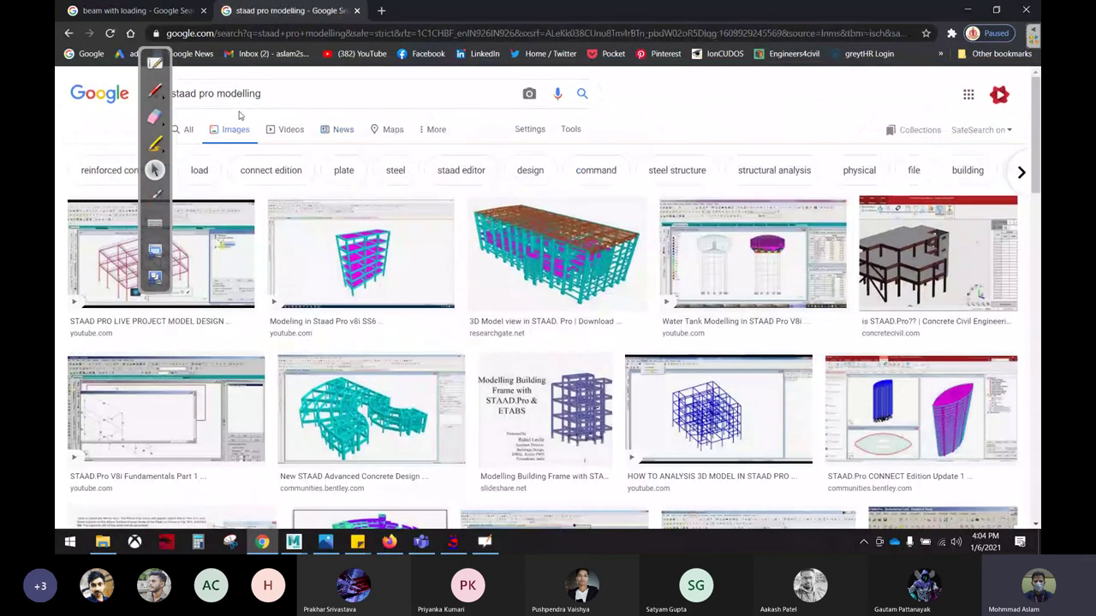
pyautogui.click(154, 90)
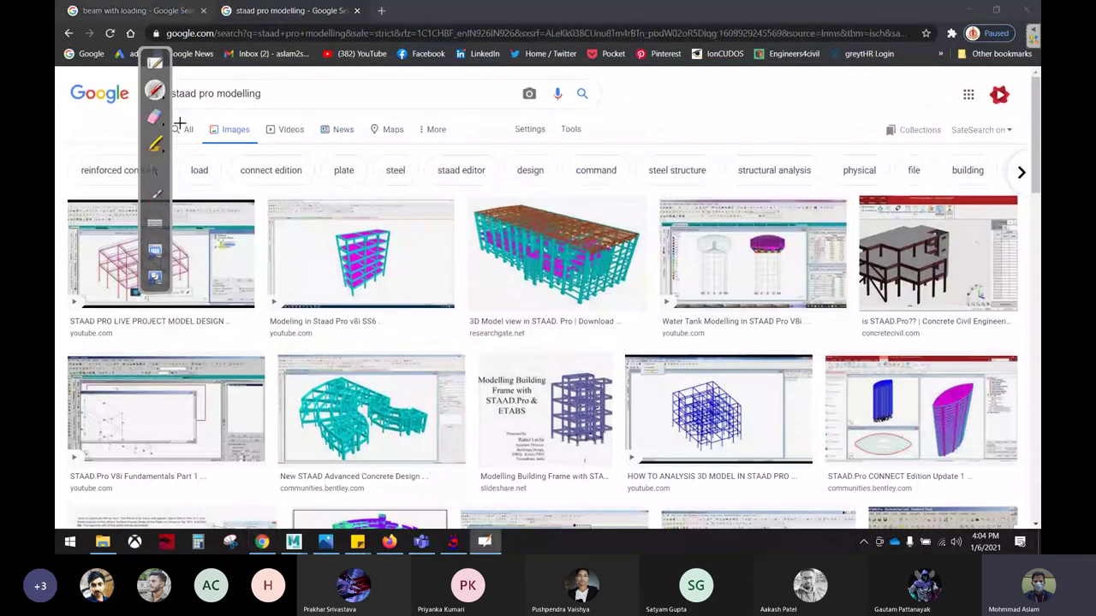
pyautogui.moveTo(625, 212)
pyautogui.mouseDown()
pyautogui.moveTo(532, 181)
pyautogui.moveTo(514, 323)
pyautogui.moveTo(652, 221)
pyautogui.moveTo(605, 224)
pyautogui.moveTo(657, 164)
pyautogui.moveTo(655, 175)
pyautogui.mouseUp()
pyautogui.moveTo(595, 293)
pyautogui.mouseDown()
pyautogui.moveTo(657, 336)
pyautogui.moveTo(642, 319)
pyautogui.mouseUp()
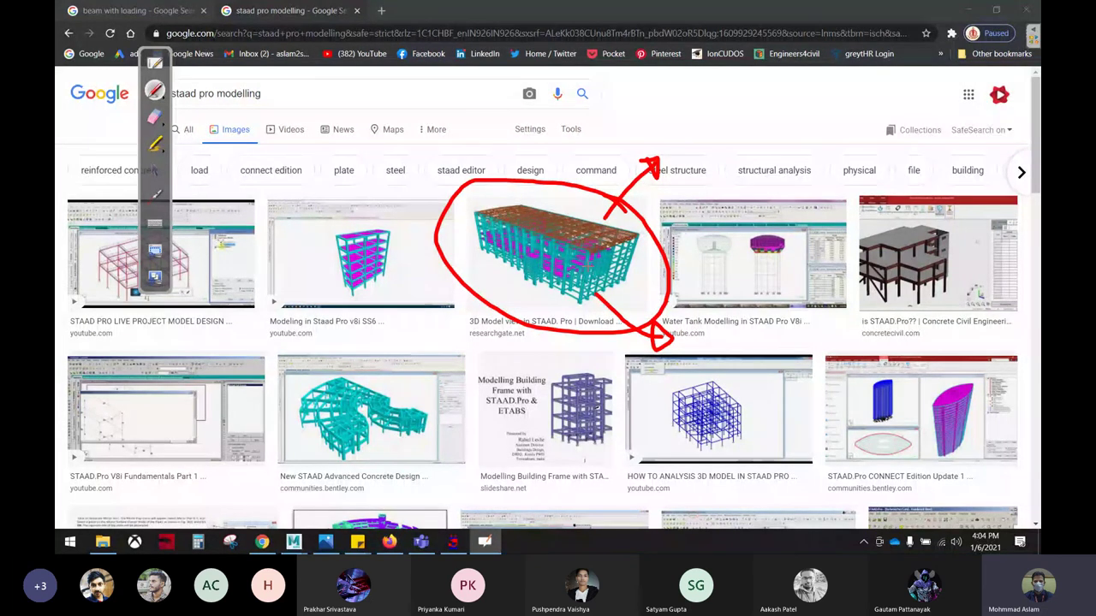
pyautogui.moveTo(444, 398); pyautogui.dragTo(376, 377)
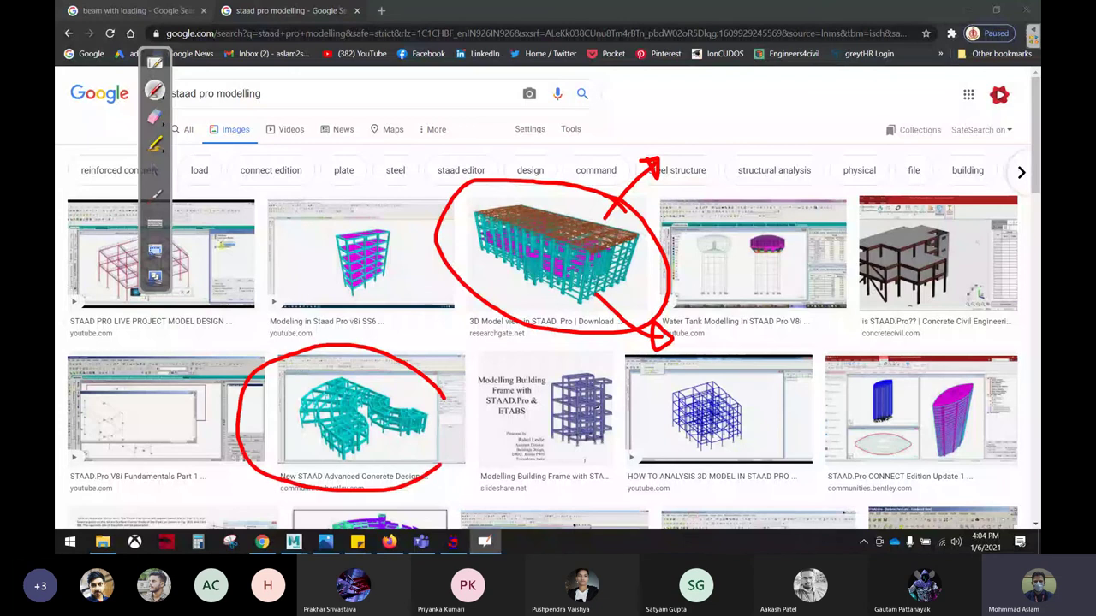
pyautogui.moveTo(1021, 373); pyautogui.dragTo(1041, 458)
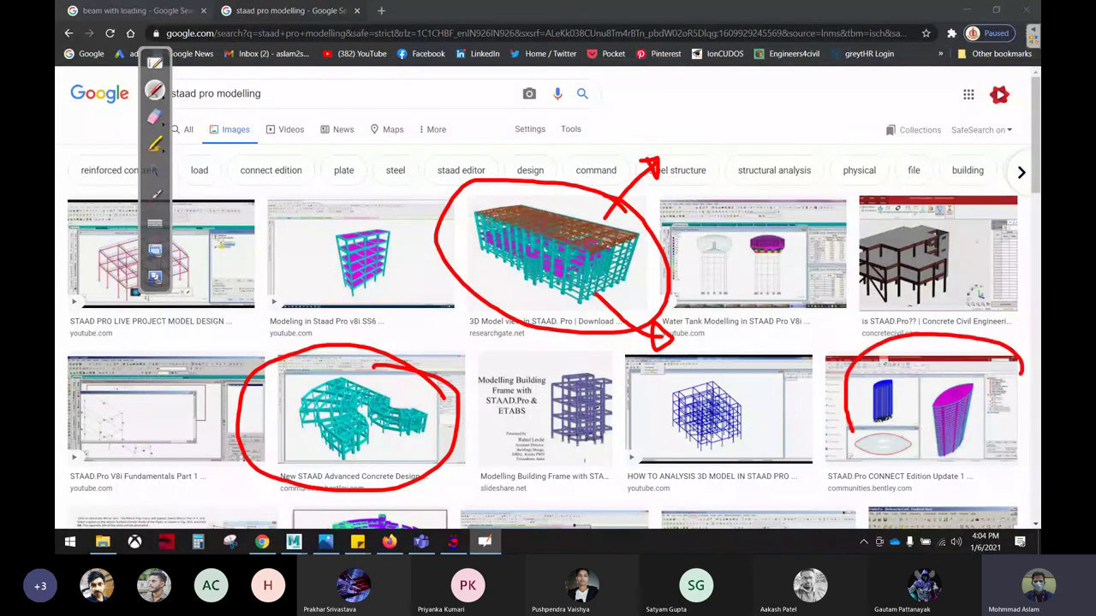
# Circle the water tank modelling image in red.
pyautogui.click(155, 170)
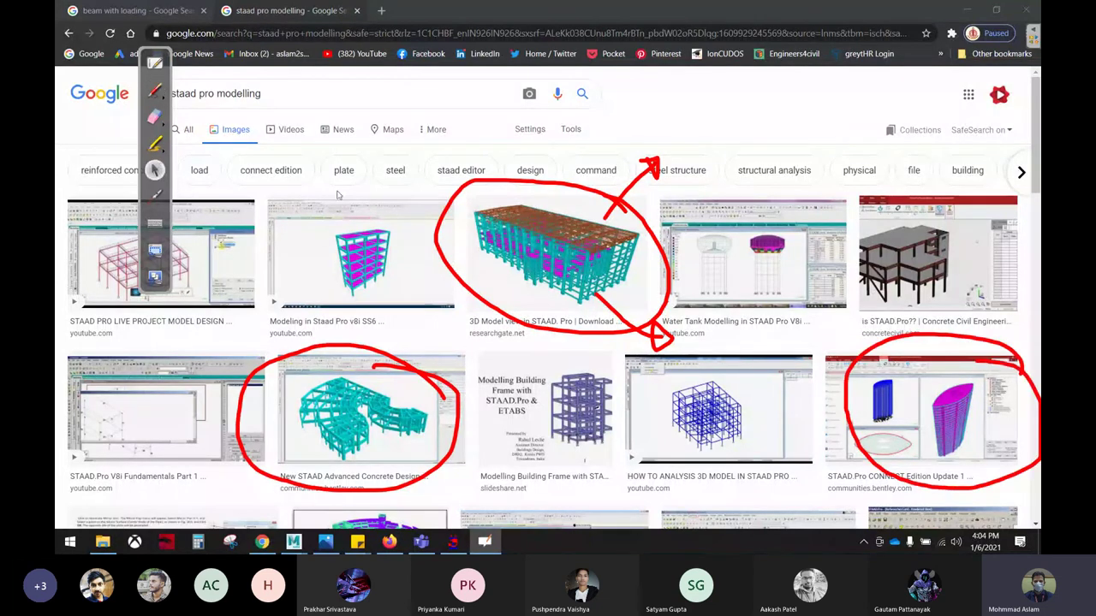
pyautogui.scroll(-2, 781, 172)
pyautogui.scroll(2, 781, 171)
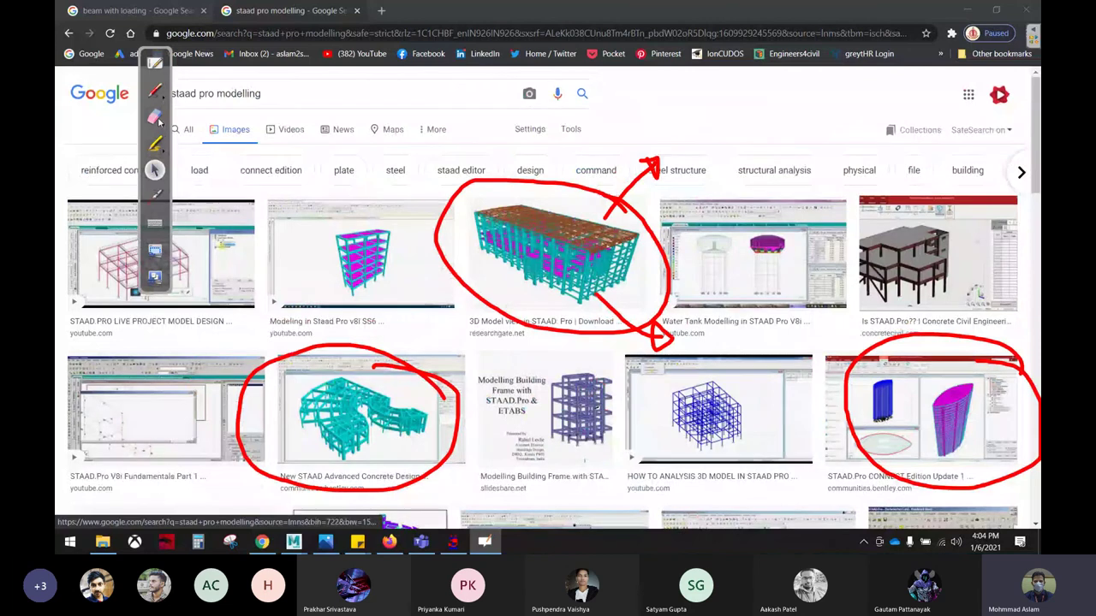
pyautogui.click(154, 90)
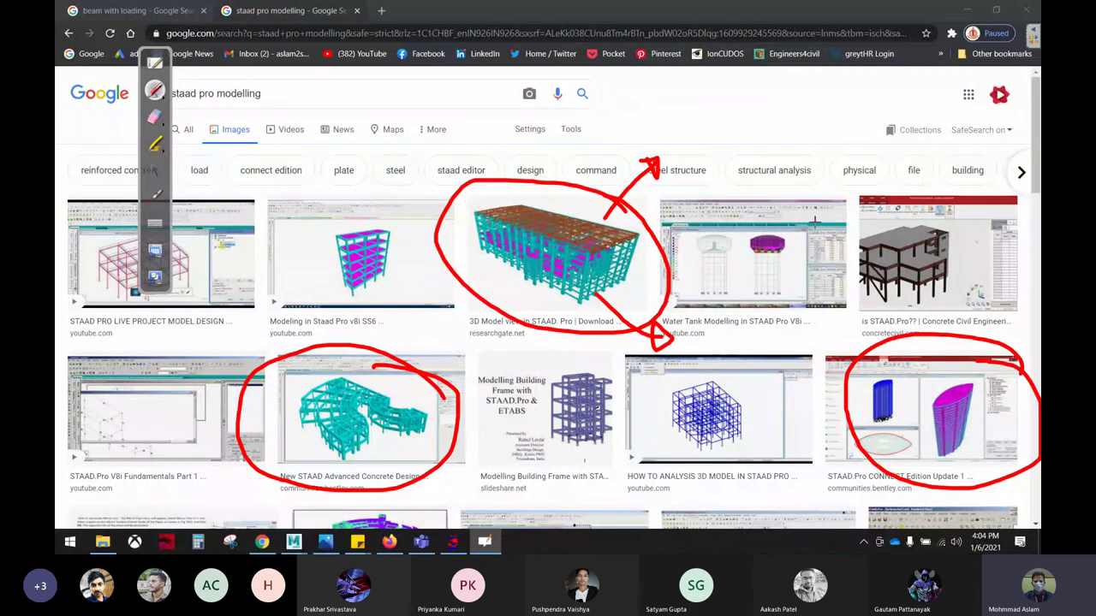
pyautogui.moveTo(844, 187); pyautogui.dragTo(838, 182)
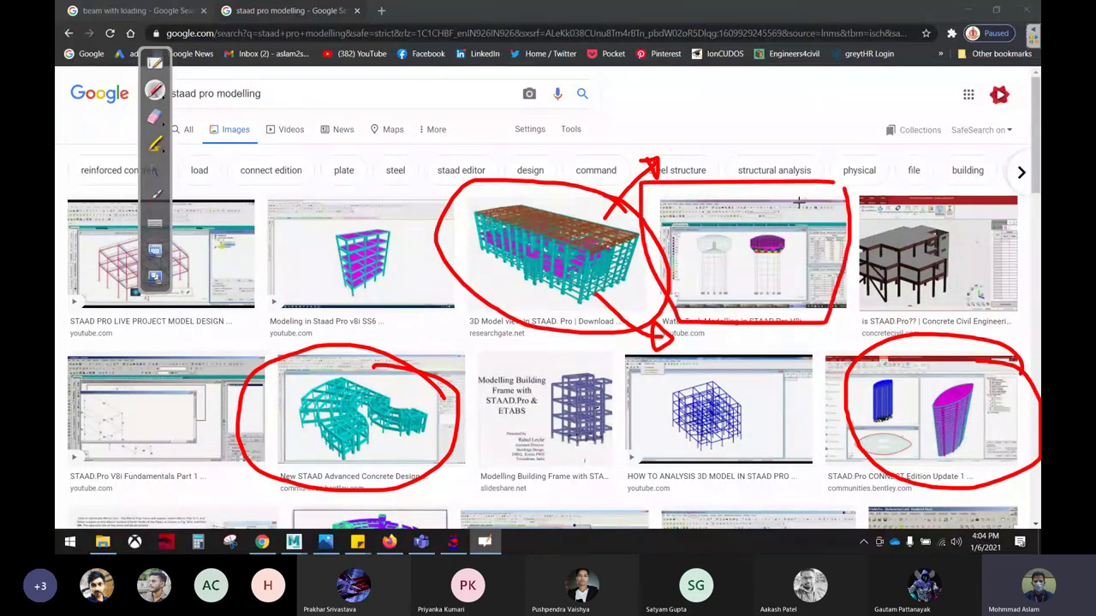
pyautogui.moveTo(803, 225); pyautogui.dragTo(810, 222)
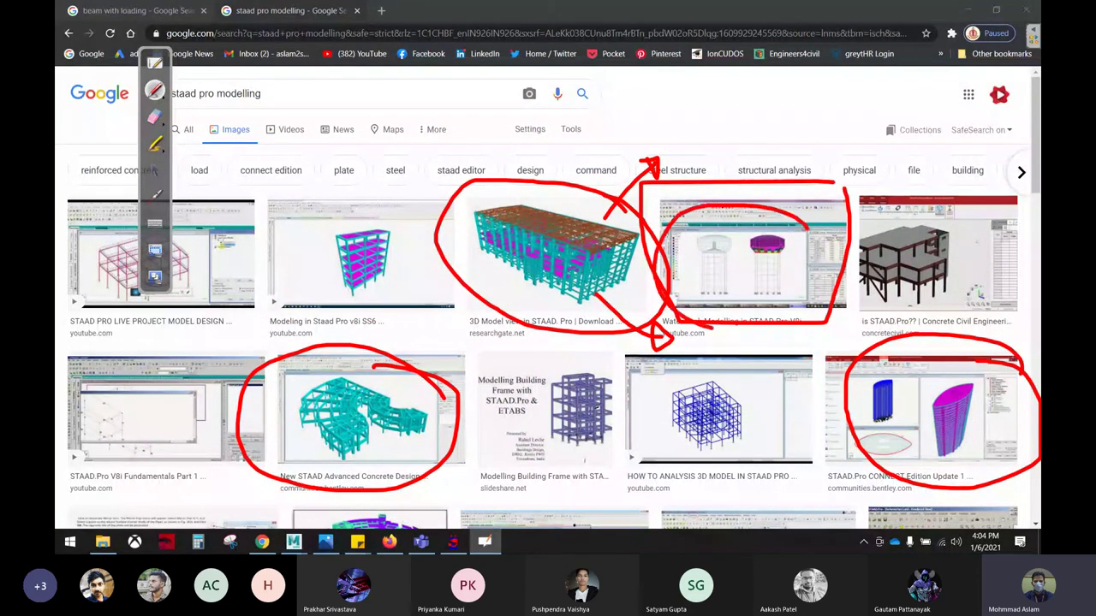
pyautogui.click(155, 171)
# Scroll through more staad pro modelling images, then erase the red marks and return to pointing.
pyautogui.scroll(-3, 997, 205)
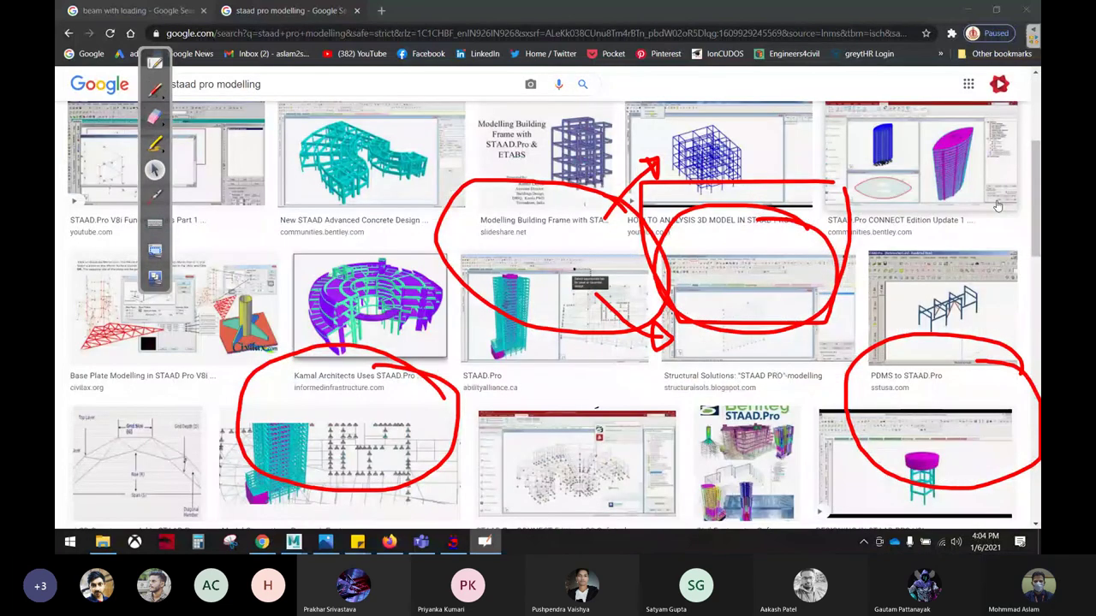
pyautogui.scroll(-3, 997, 206)
pyautogui.scroll(1, 974, 214)
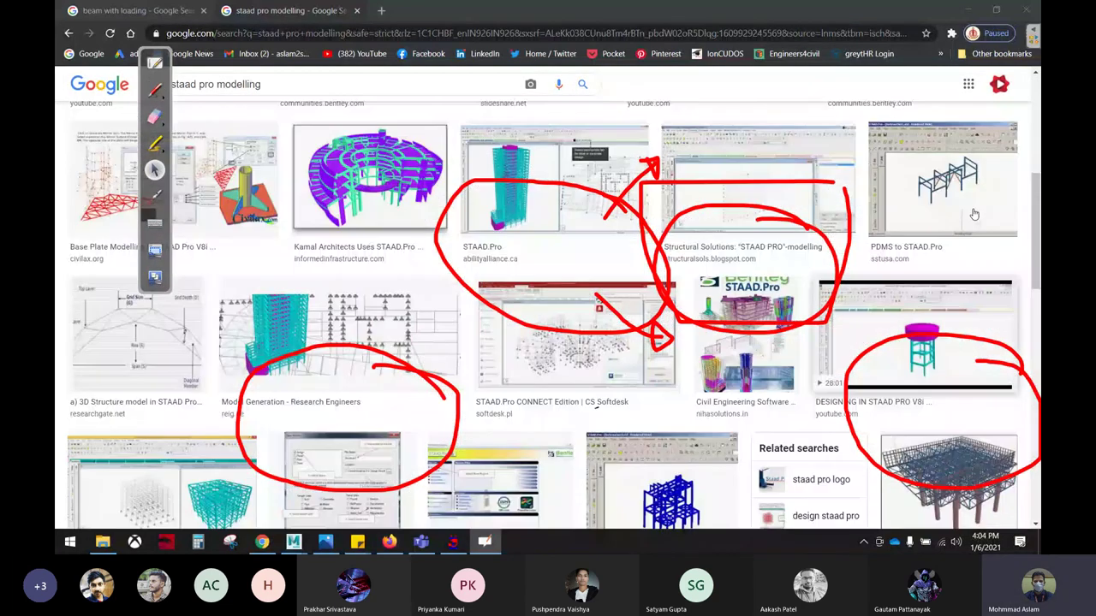
pyautogui.scroll(-2, 974, 214)
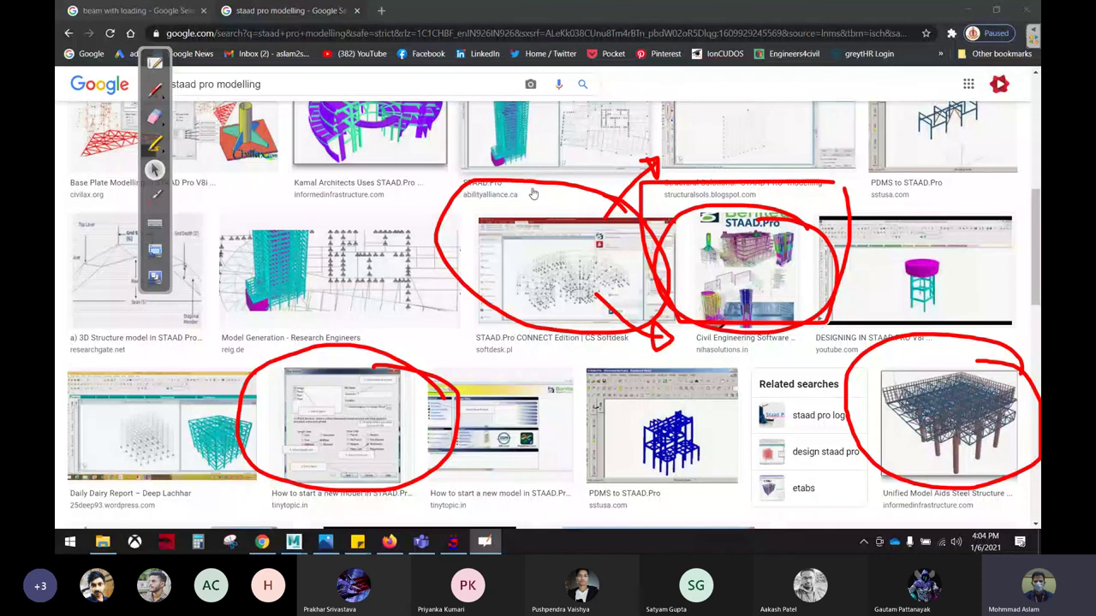
pyautogui.scroll(-2, 684, 283)
pyautogui.scroll(-2, 644, 336)
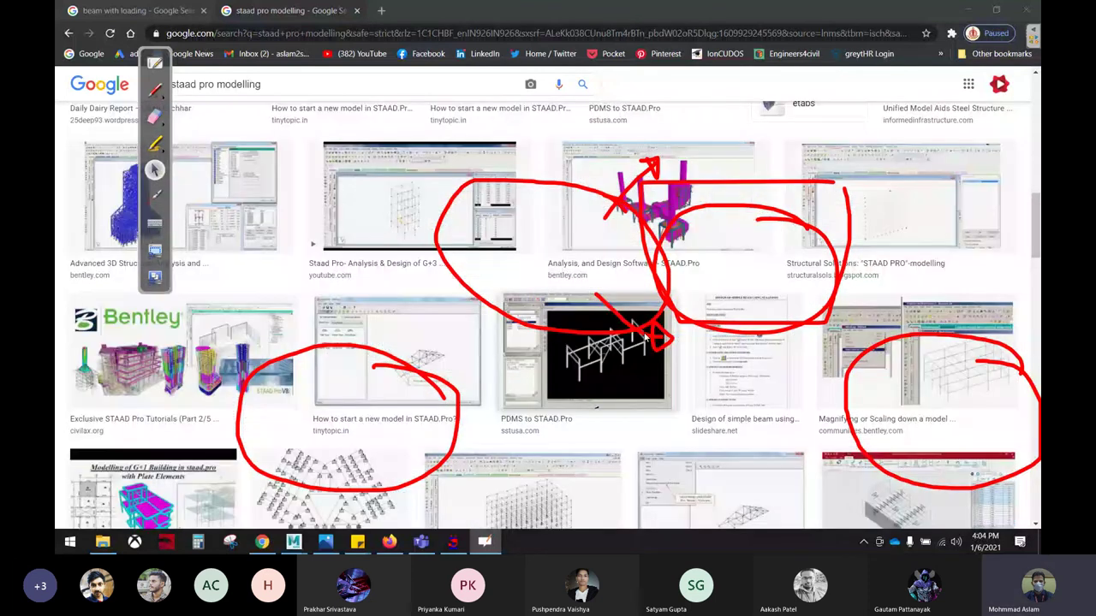
pyautogui.click(154, 116)
pyautogui.moveTo(557, 193)
pyautogui.mouseDown()
pyautogui.moveTo(591, 402)
pyautogui.moveTo(398, 330)
pyautogui.moveTo(278, 471)
pyautogui.moveTo(573, 166)
pyautogui.moveTo(723, 197)
pyautogui.moveTo(1023, 467)
pyautogui.moveTo(454, 535)
pyautogui.moveTo(398, 488)
pyautogui.mouseUp()
pyautogui.hotkey('ctrl', 'shift', '1')
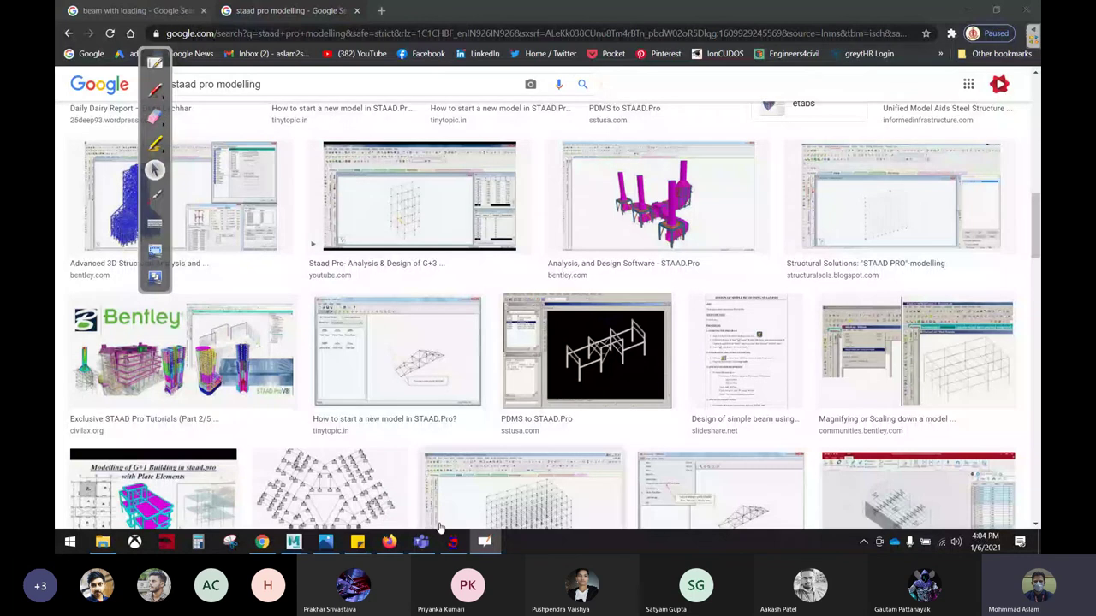
# Return to STAAD.Pro and start concrete design with IS456 as the design code.
pyautogui.click(453, 541)
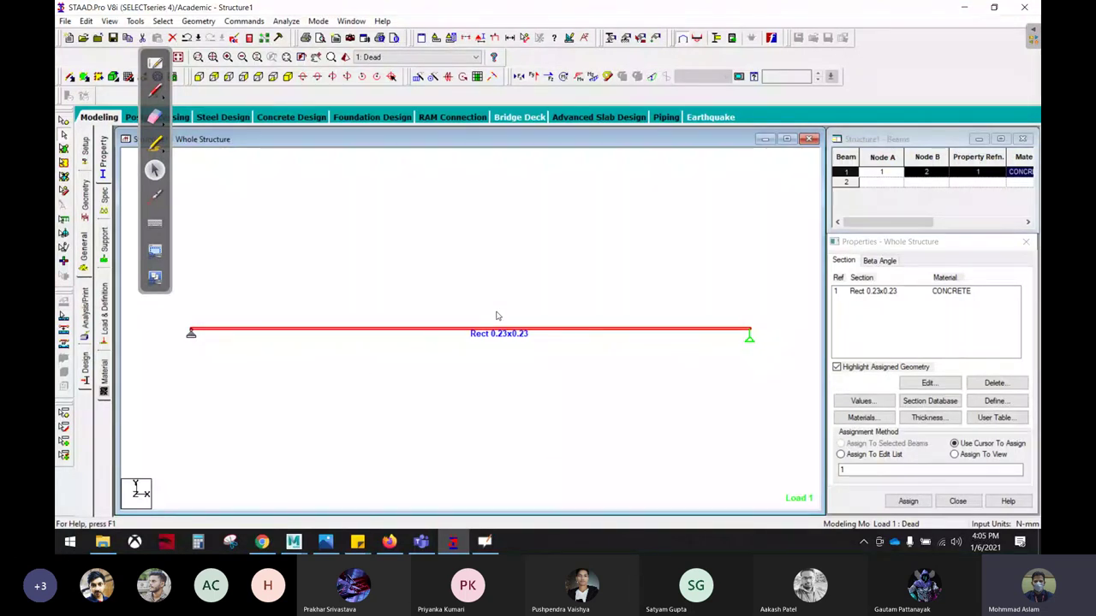
pyautogui.click(85, 370)
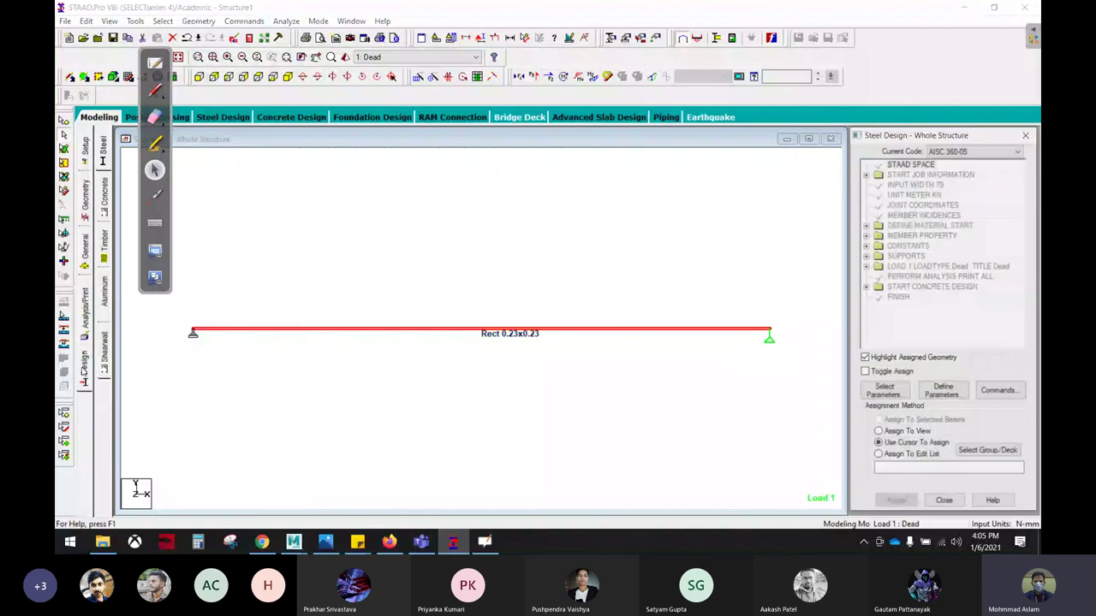
pyautogui.click(104, 214)
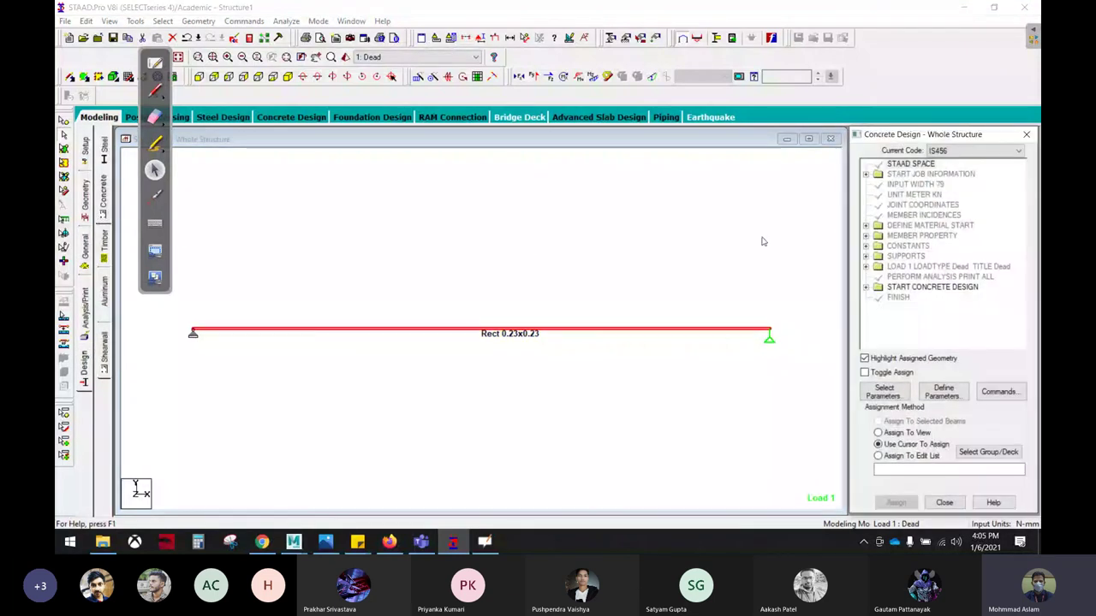
pyautogui.click(967, 151)
pyautogui.click(967, 150)
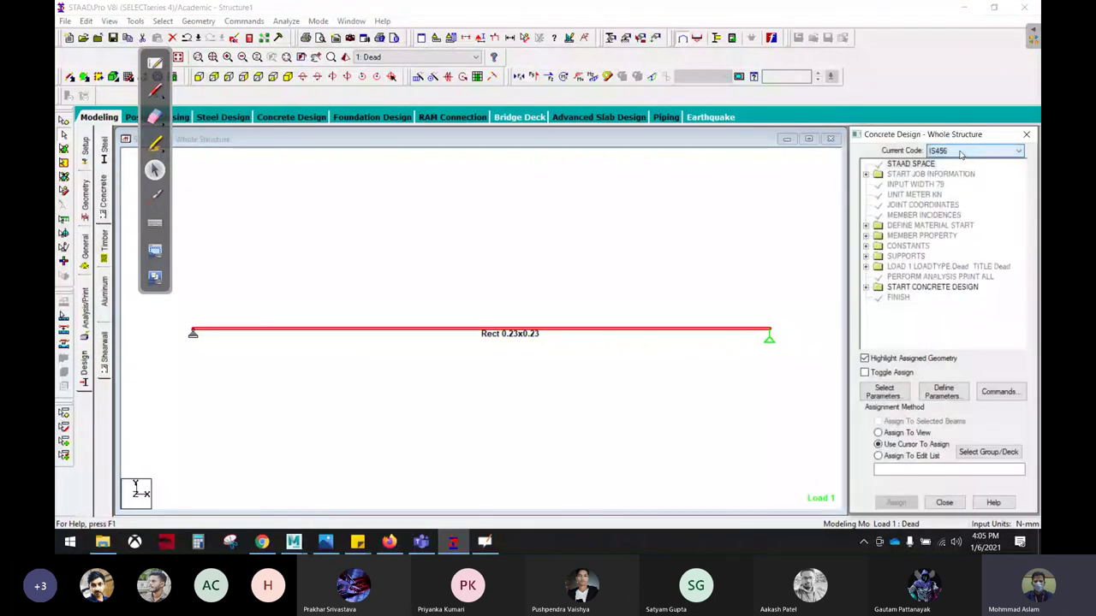
# Review the IS456 concrete design parameters and commands, closing both without adding anything.
pyautogui.click(944, 393)
pyautogui.click(669, 387)
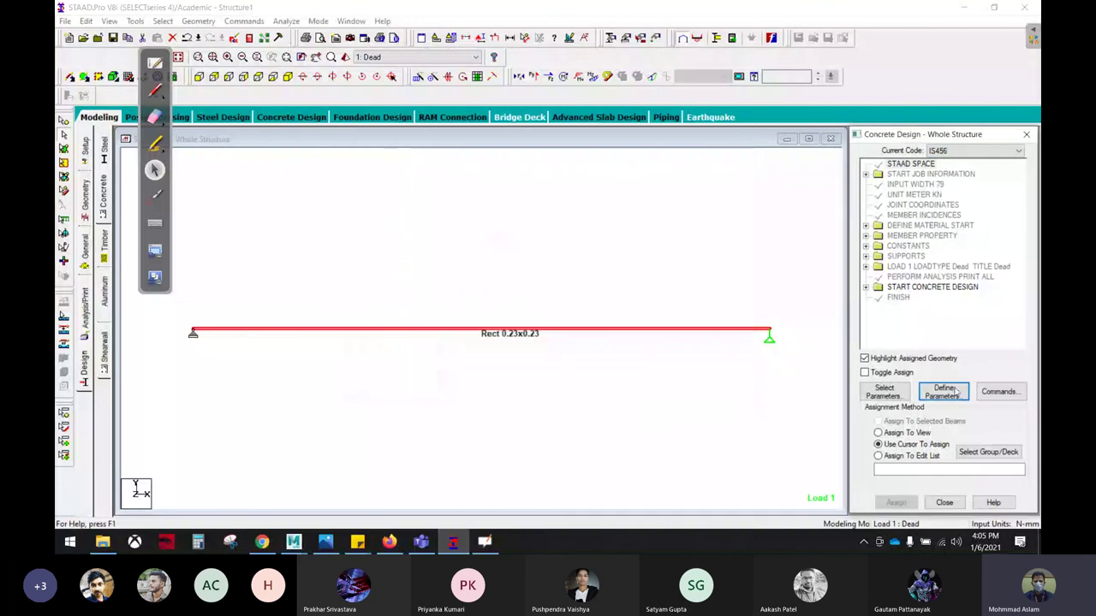
pyautogui.click(999, 393)
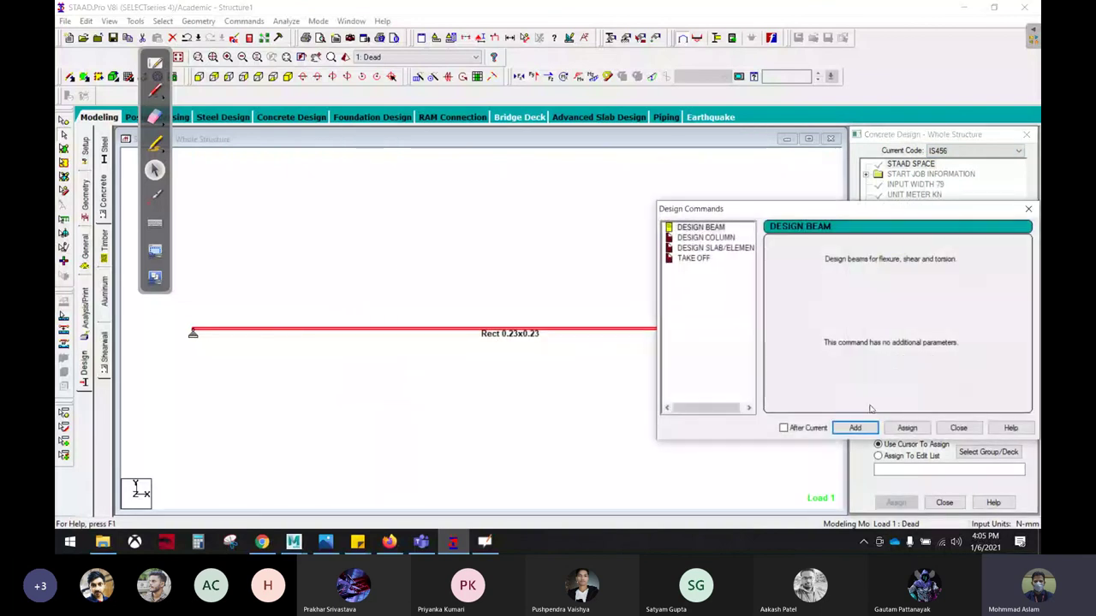
pyautogui.click(952, 428)
# Open beam 1's concrete design results and mark the 17 # 8 c/c 140.00 stirrups in red.
pyautogui.doubleClick(459, 329)
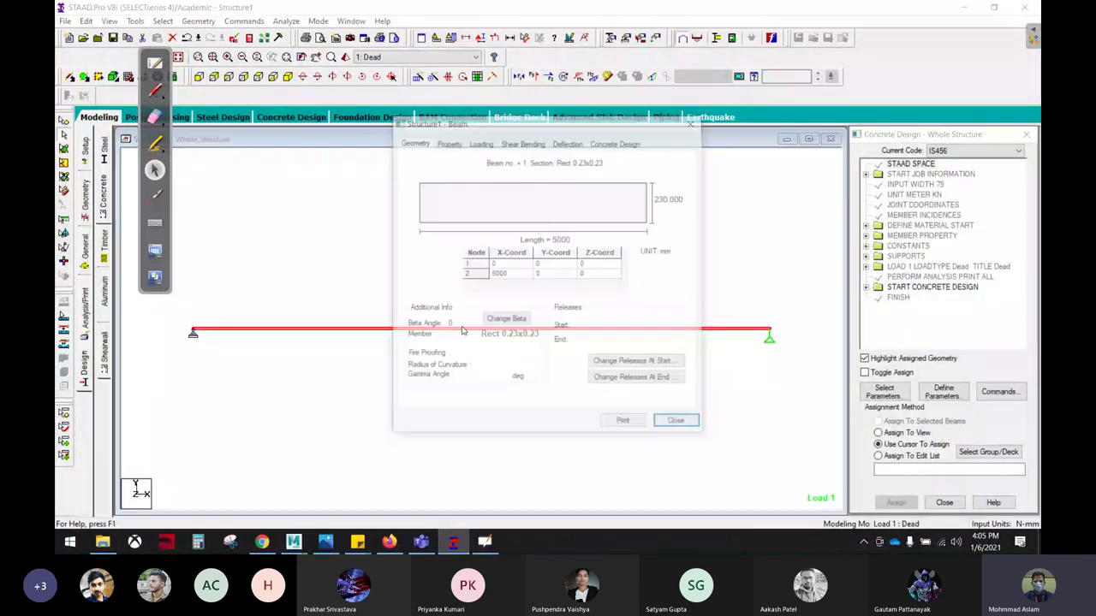
pyautogui.click(638, 141)
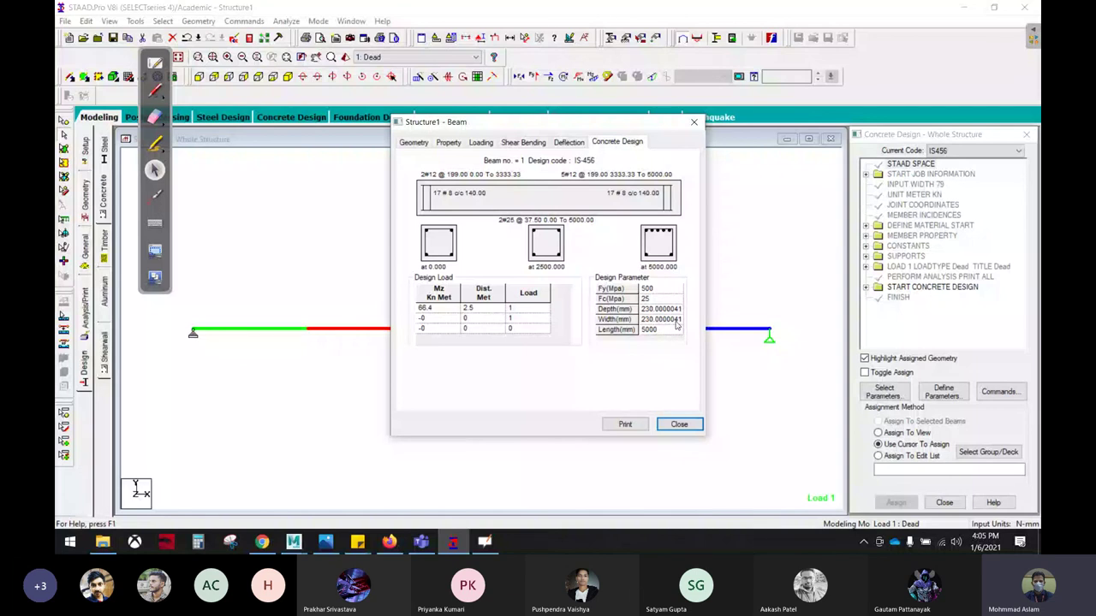
pyautogui.click(161, 91)
pyautogui.moveTo(435, 198)
pyautogui.mouseDown()
pyautogui.moveTo(464, 201)
pyautogui.moveTo(436, 188)
pyautogui.mouseUp()
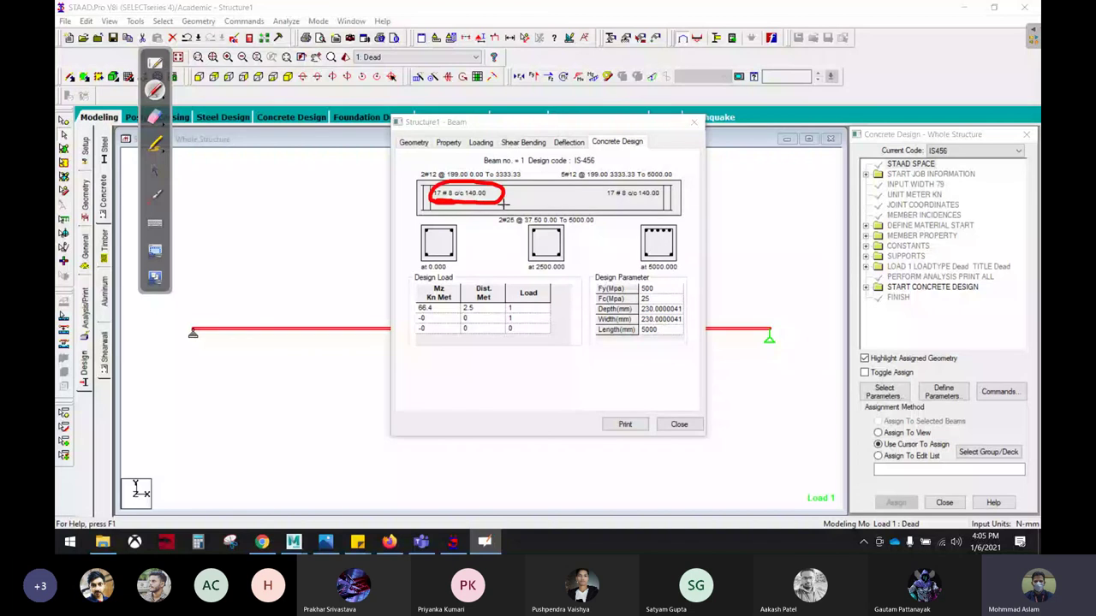
pyautogui.moveTo(576, 186); pyautogui.dragTo(576, 211)
pyautogui.moveTo(591, 185)
pyautogui.mouseDown()
pyautogui.moveTo(591, 211)
pyautogui.moveTo(631, 211)
pyautogui.mouseUp()
pyautogui.moveTo(647, 190); pyautogui.dragTo(657, 210)
# Review beam 1's deflection, shear and bending, loading, property and geometry results.
pyautogui.click(566, 142)
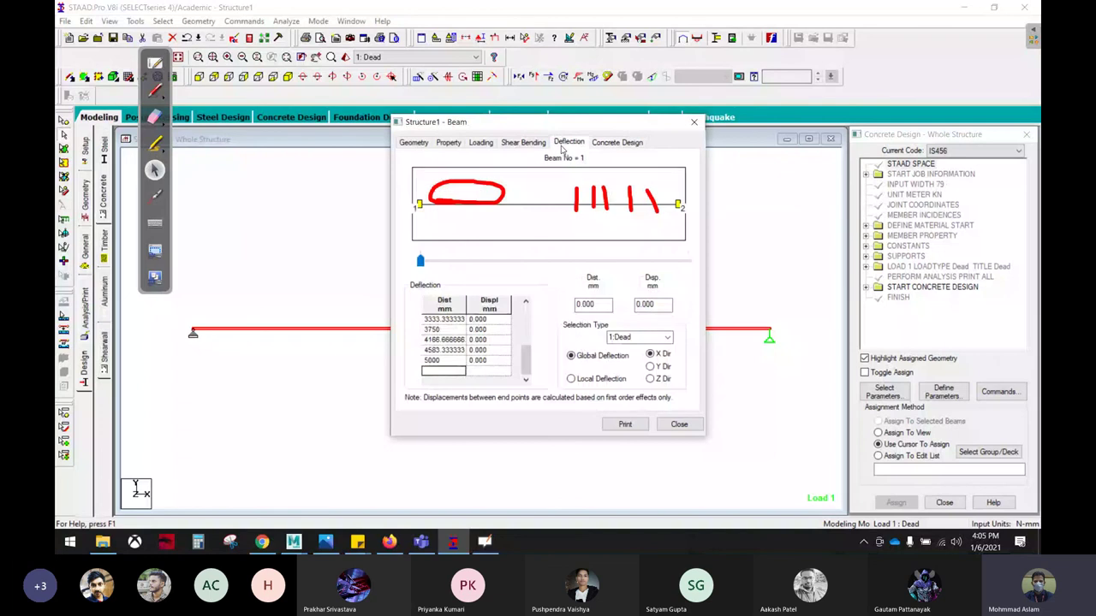
pyautogui.click(524, 142)
pyautogui.click(482, 143)
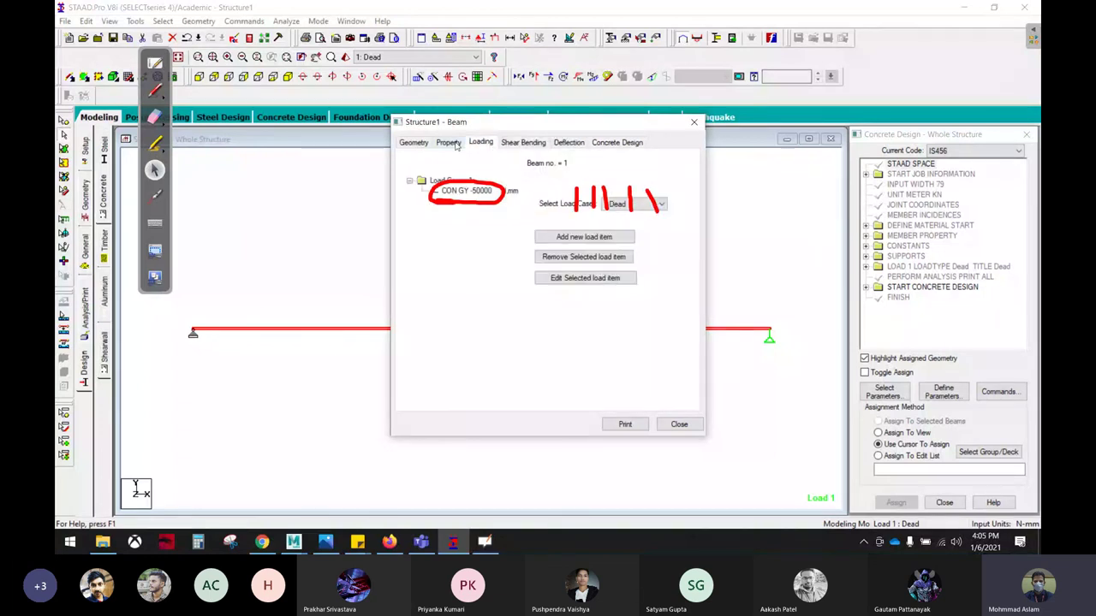
pyautogui.click(449, 143)
pyautogui.click(415, 143)
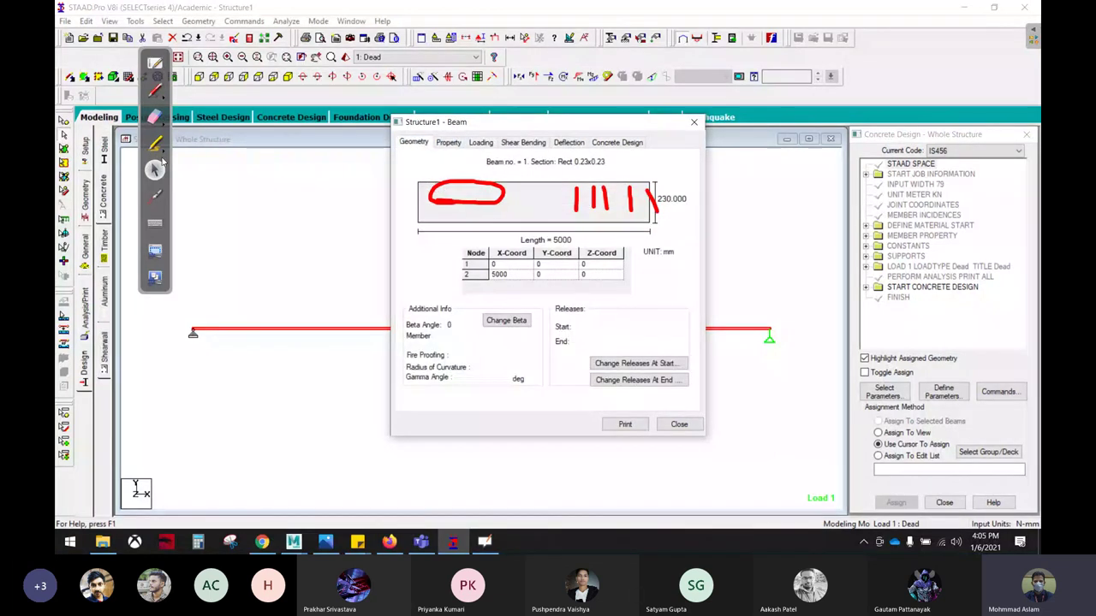
# Erase the red annotation marks and close the beam details dialog.
pyautogui.click(154, 118)
pyautogui.moveTo(428, 194); pyautogui.dragTo(549, 221)
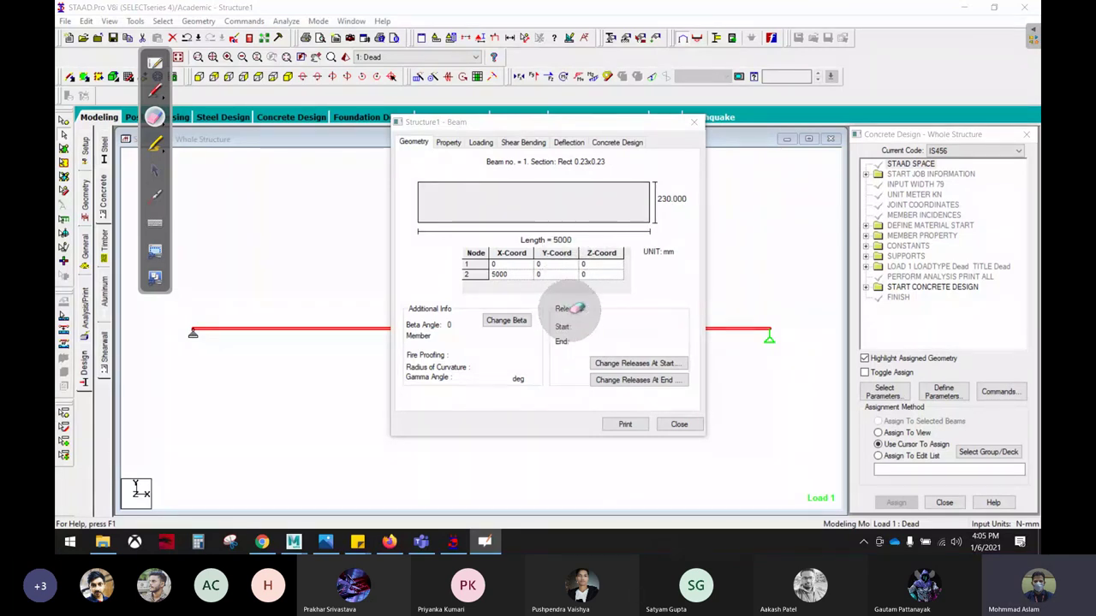
pyautogui.click(155, 170)
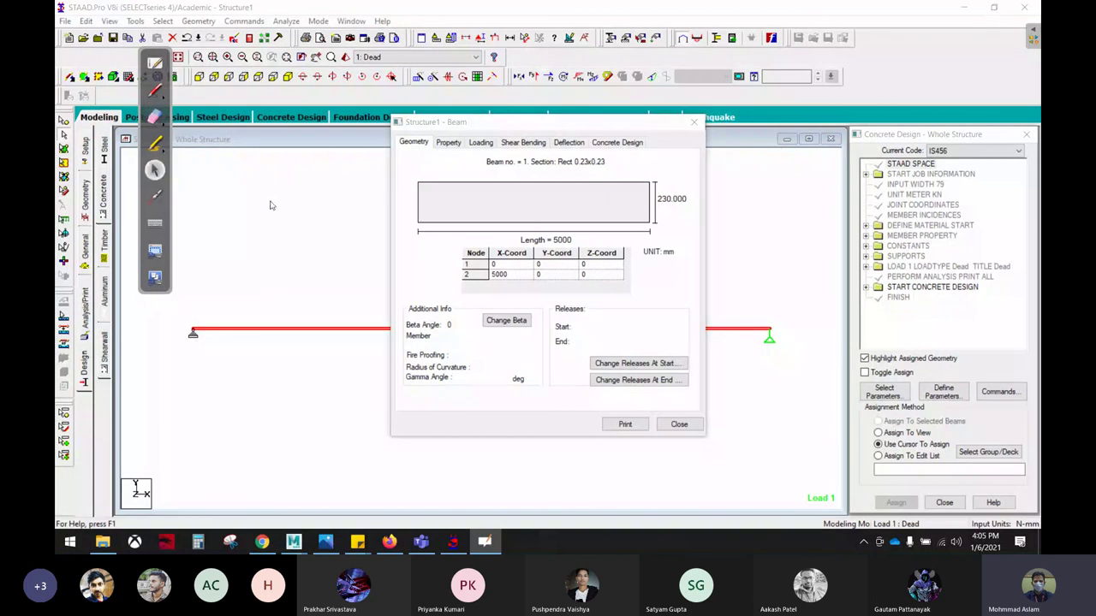
pyautogui.press('Escape')
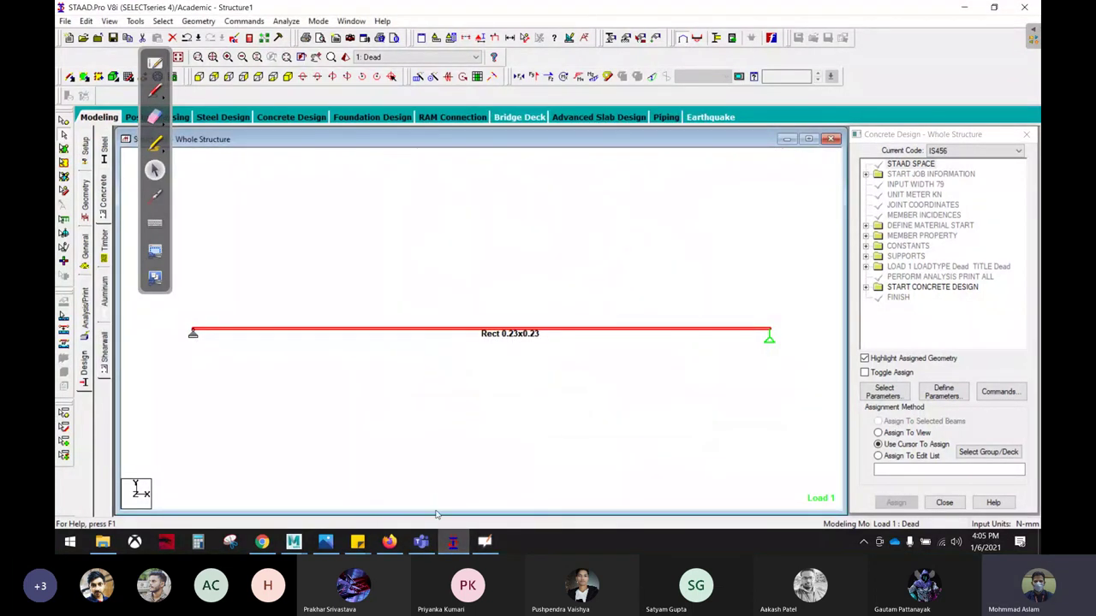
# Bring the Staad pro Class meeting forward and open its participant and More actions menus.
pyautogui.click(421, 542)
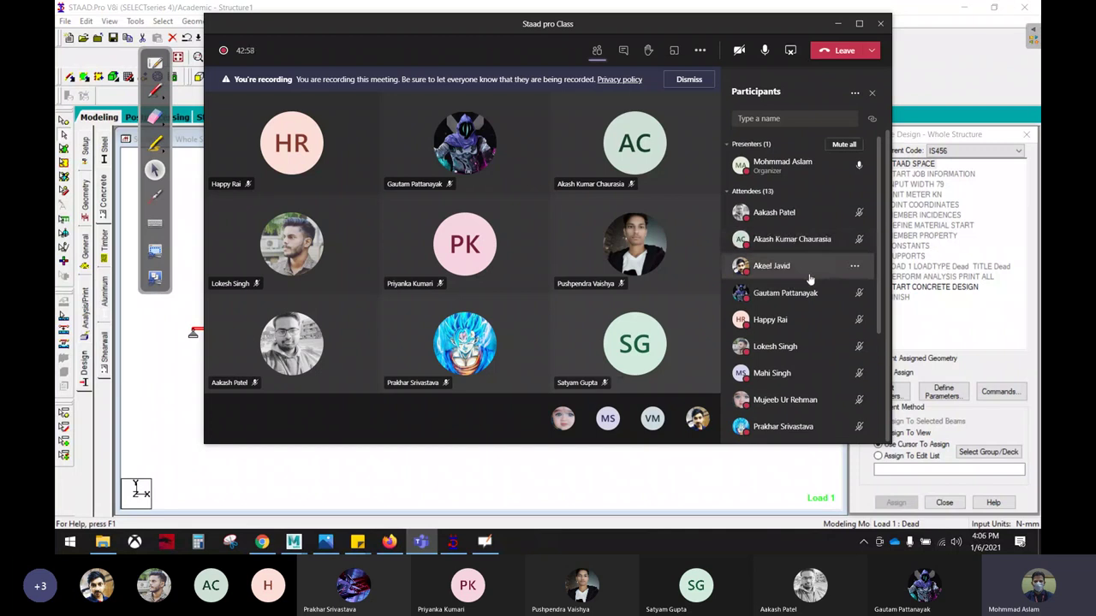
pyautogui.click(855, 94)
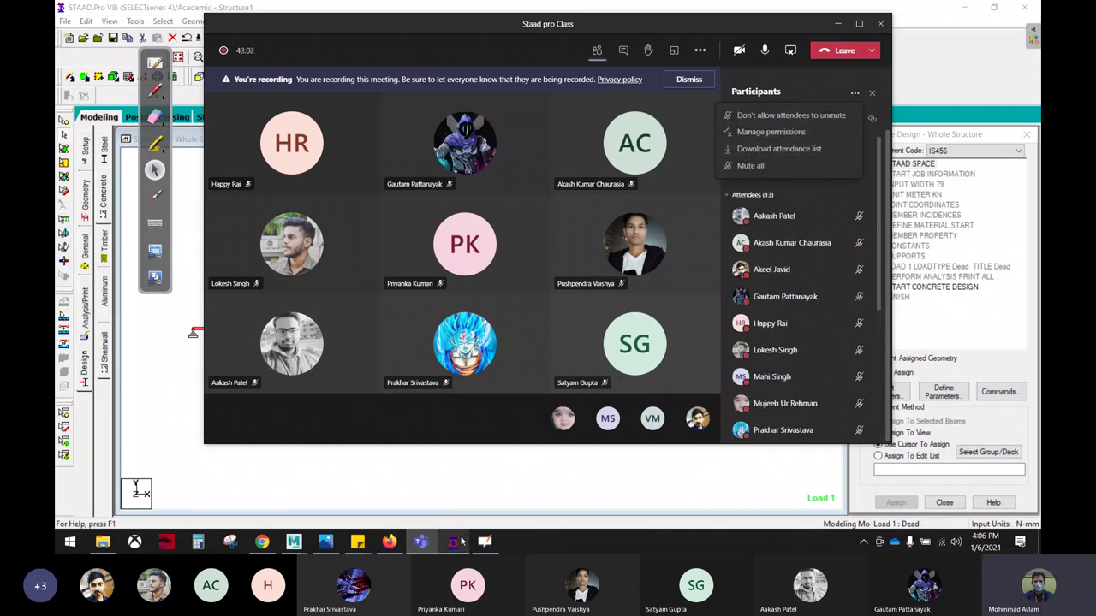
pyautogui.click(700, 50)
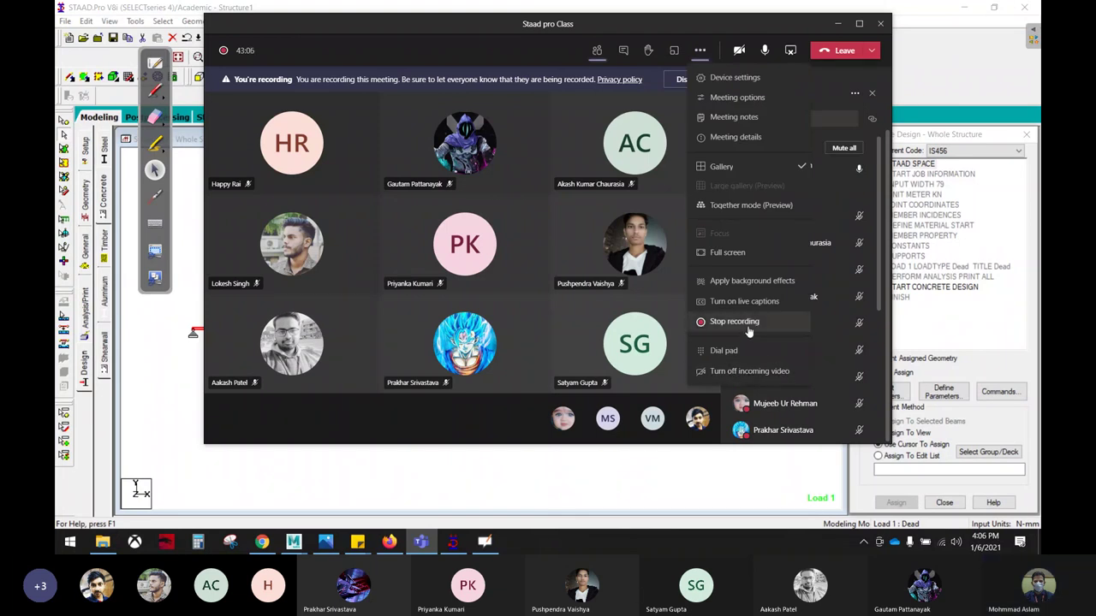